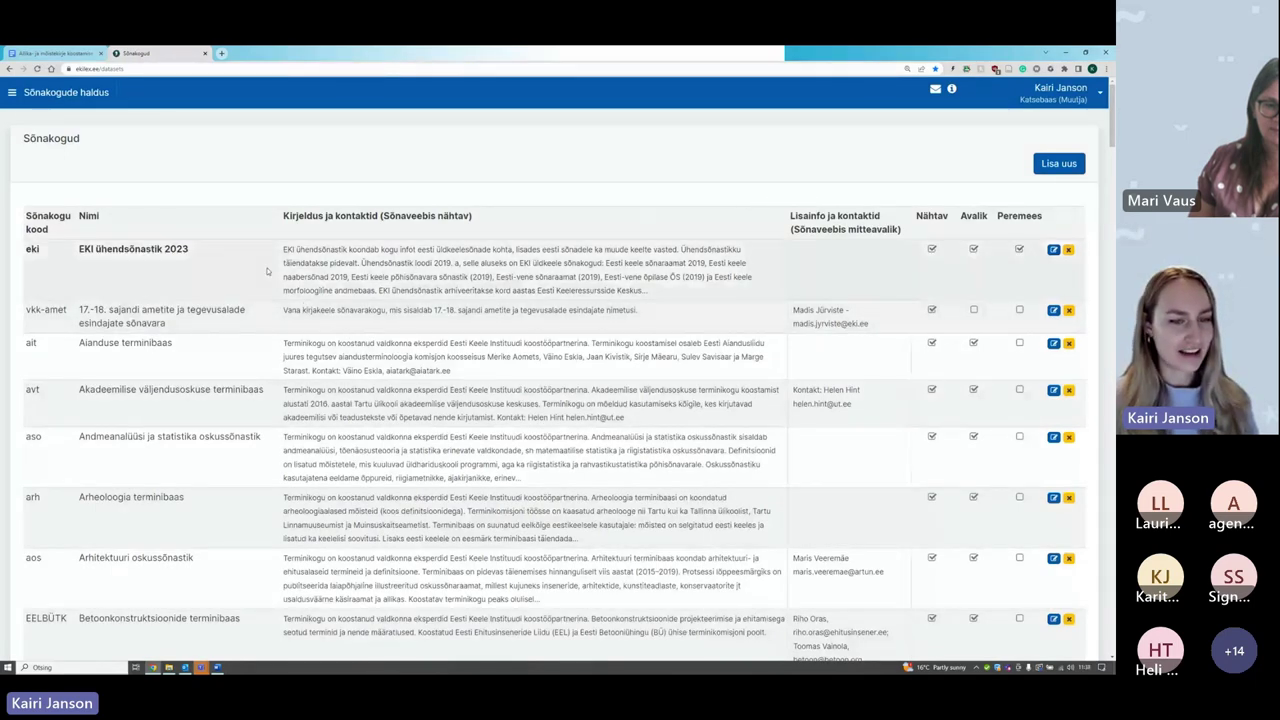
Step: Examine the list of dictionaries, in particular the code, name, description and contact details of Aianduse terminibaas
scroll(267, 270, down, 4)
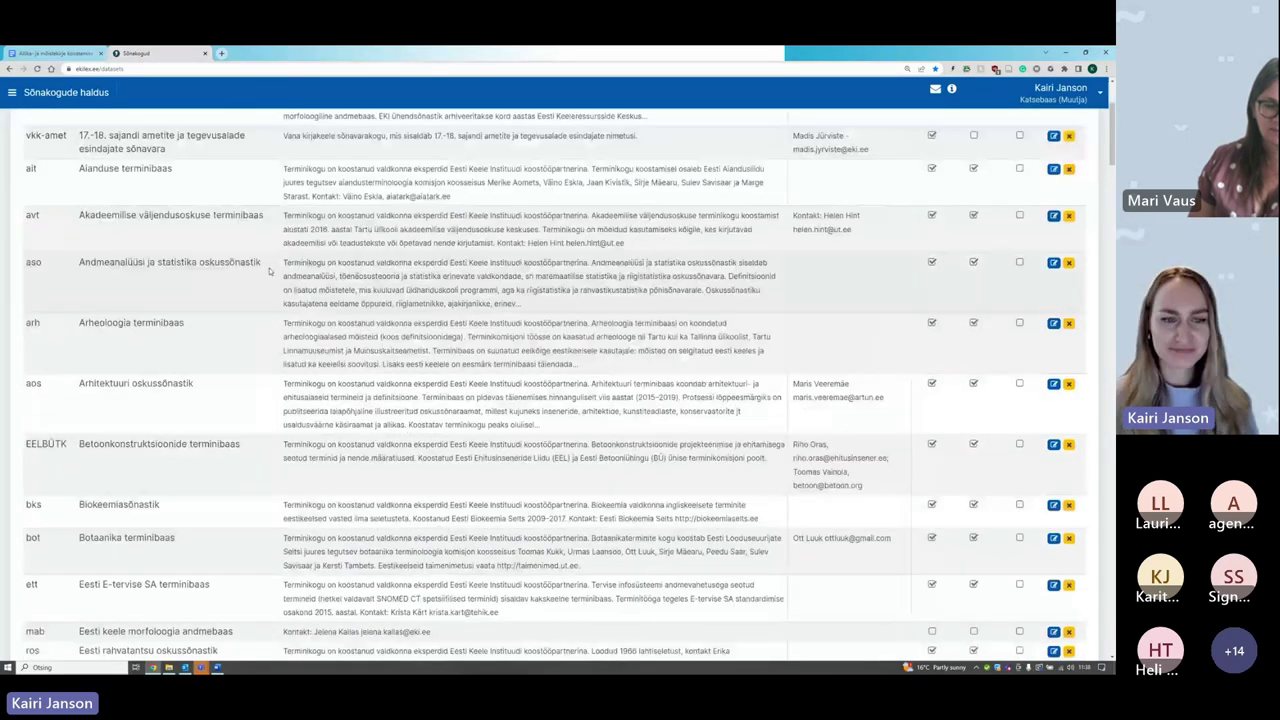
scroll(269, 270, down, 1)
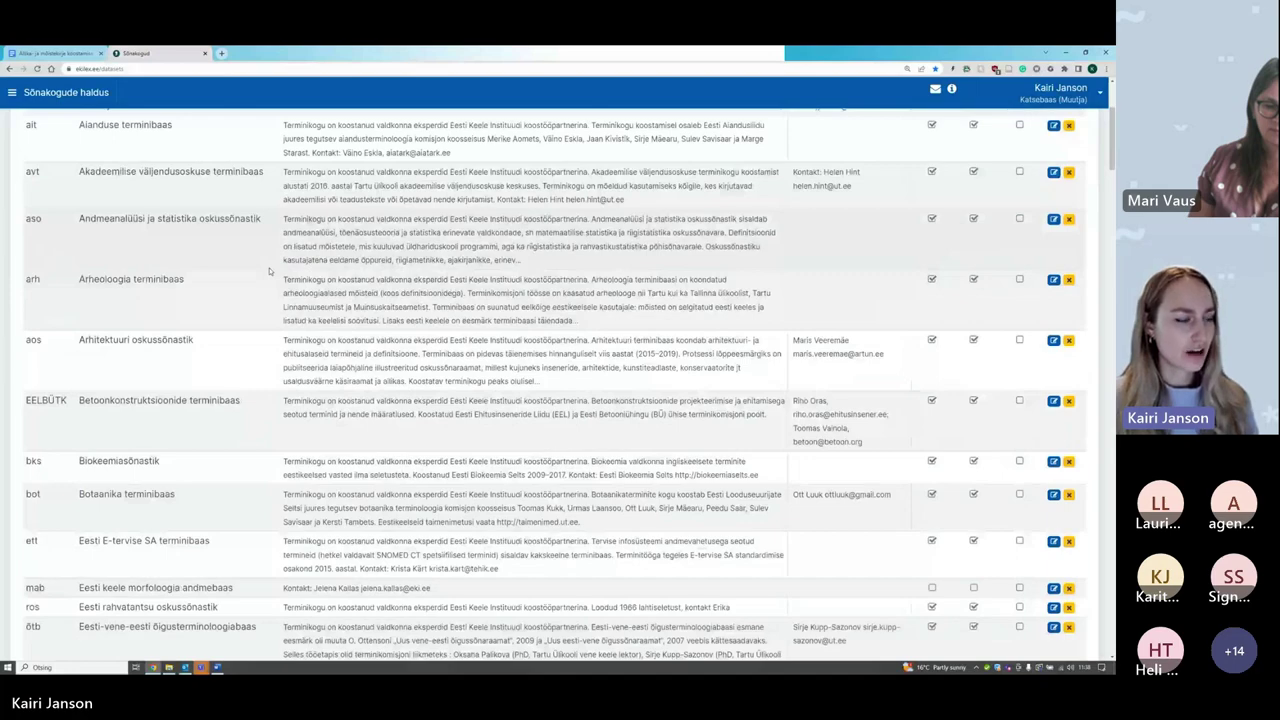
scroll(269, 270, down, 4)
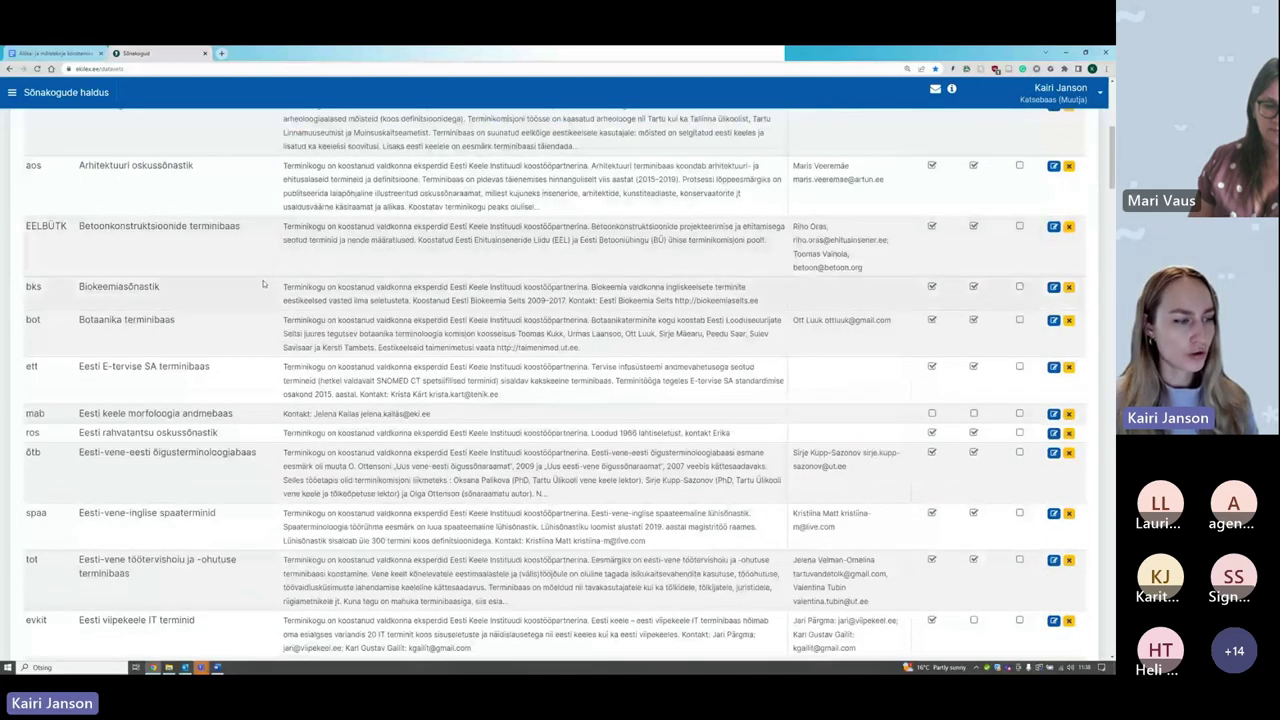
scroll(263, 285, up, 2)
scroll(263, 285, up, 7)
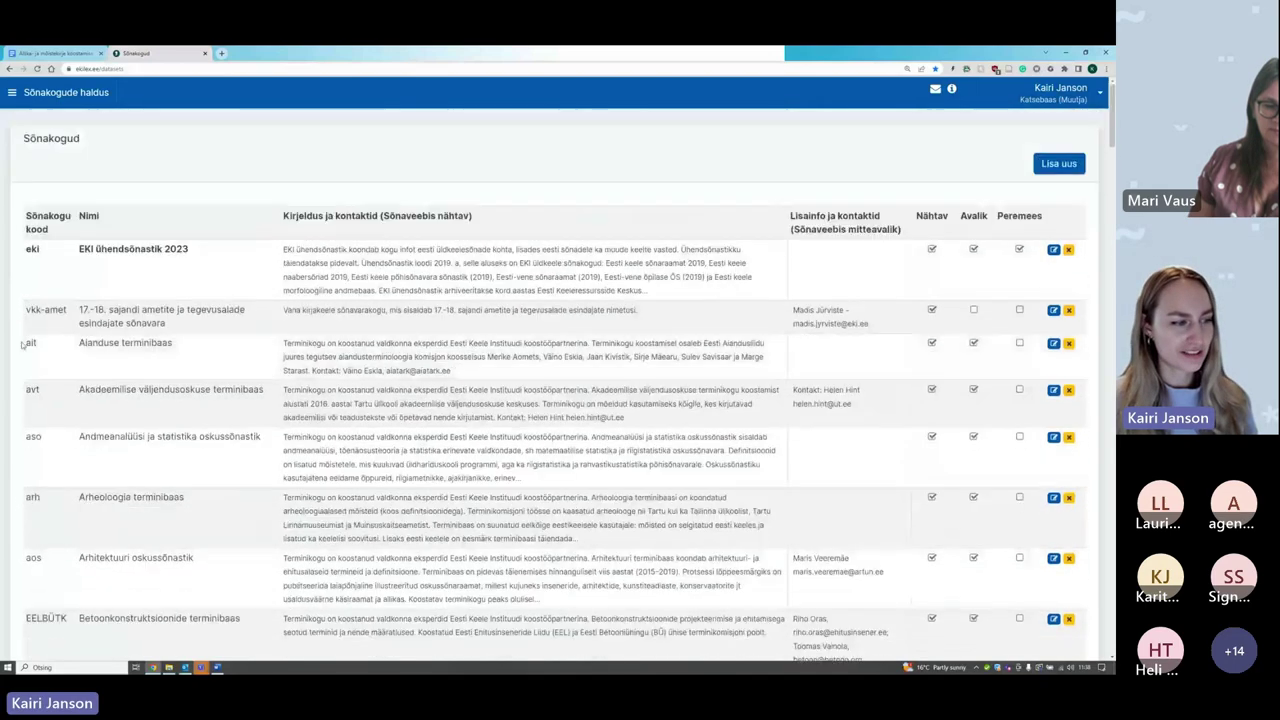
double_click(33, 343)
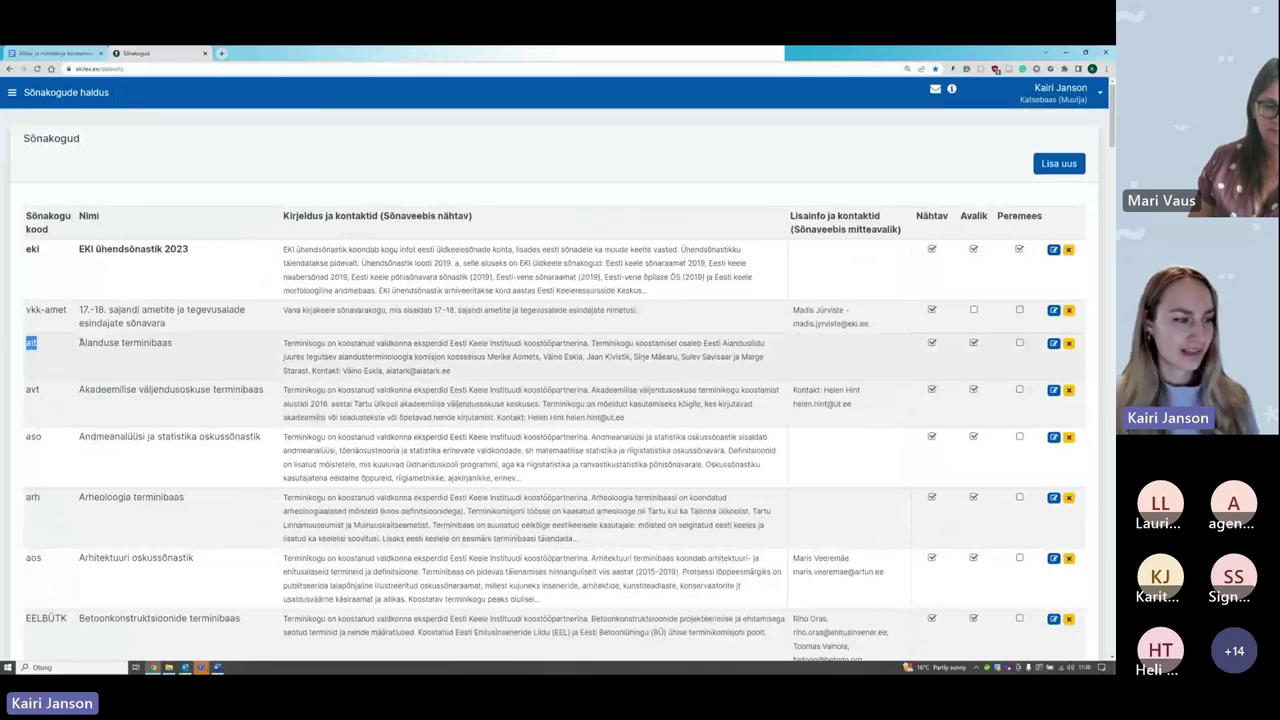
drag(80, 343, 183, 346)
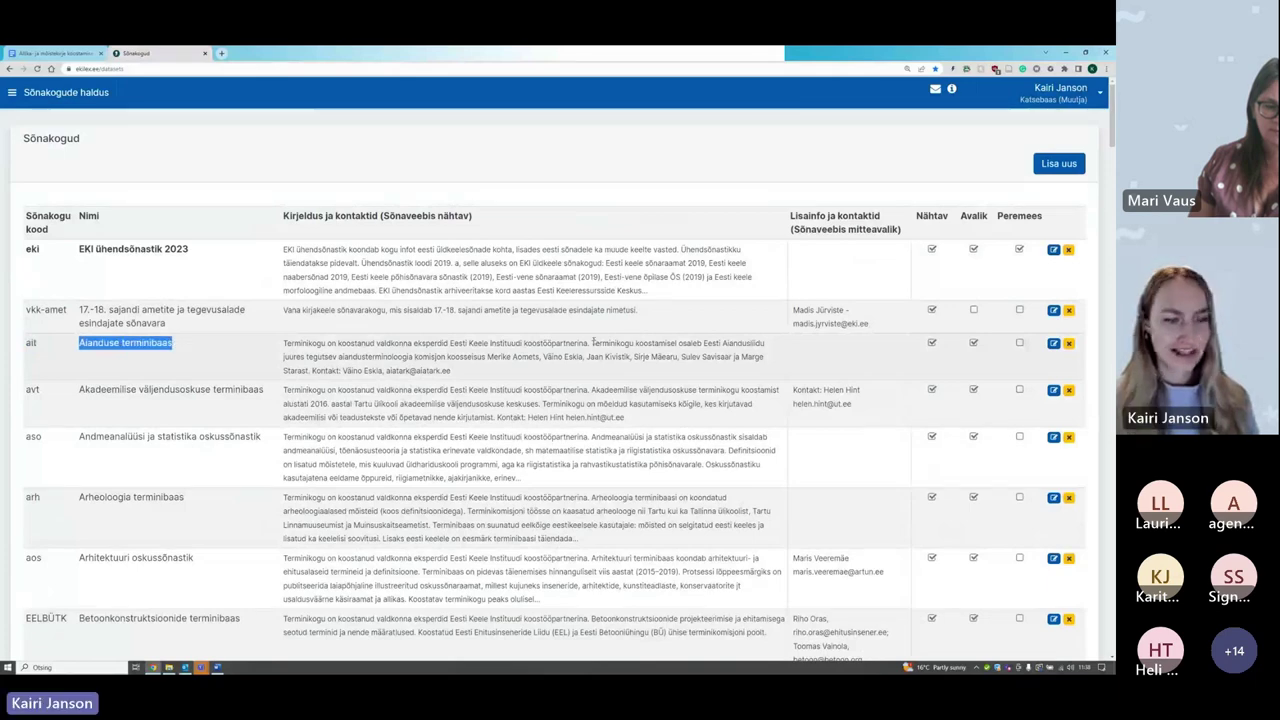
drag(592, 343, 644, 369)
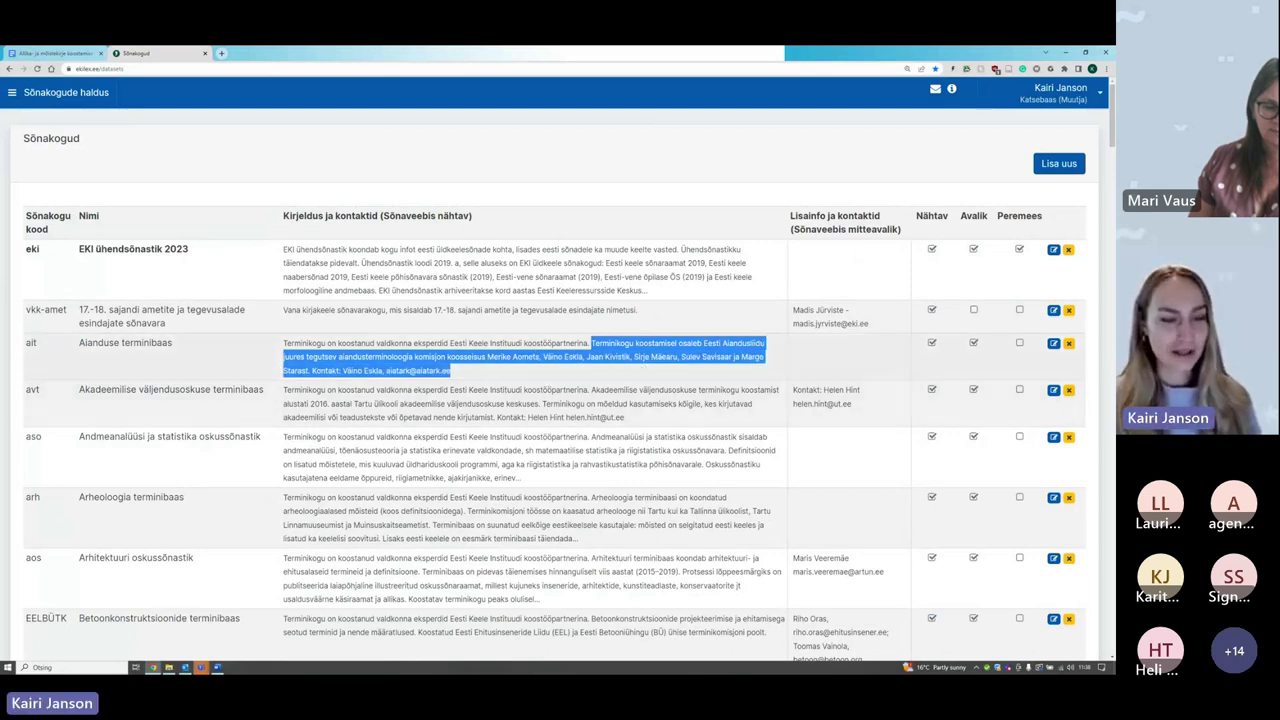
click(1038, 361)
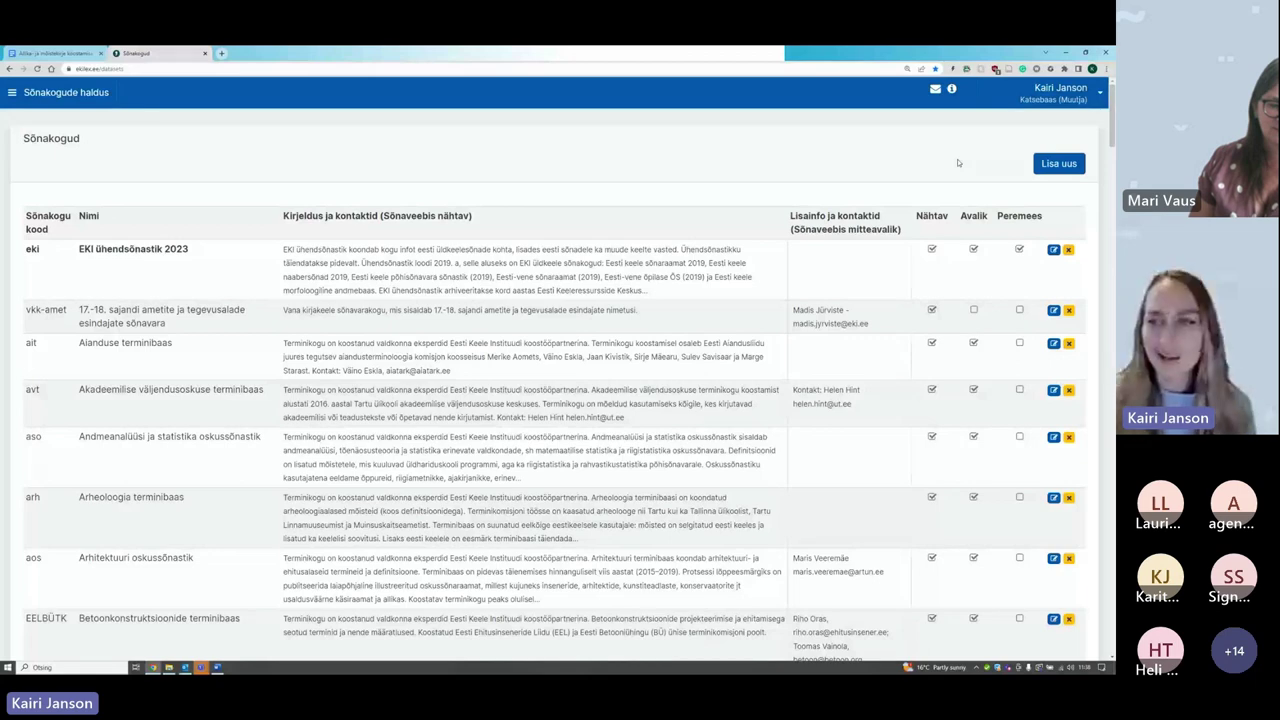
Step: Open the form for adding a new dictionary and review its code, type, description, additional information and logo fields
click(1059, 165)
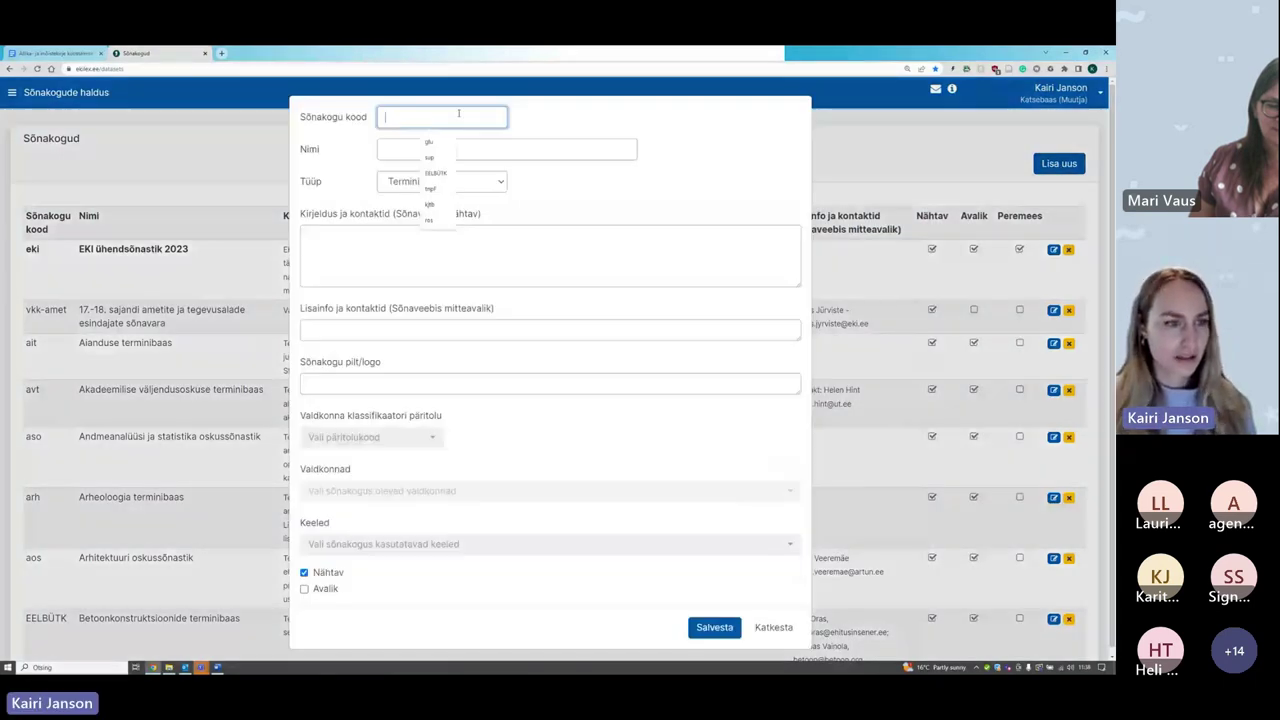
click(543, 118)
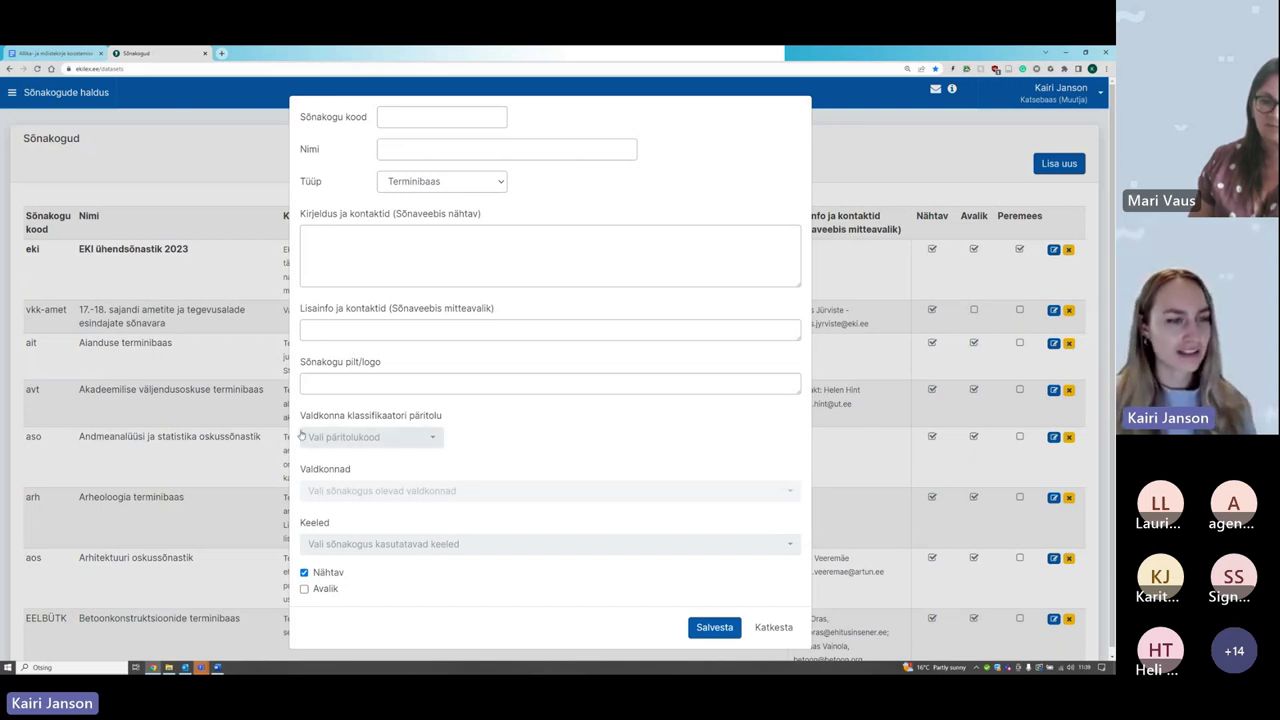
click(475, 181)
click(476, 181)
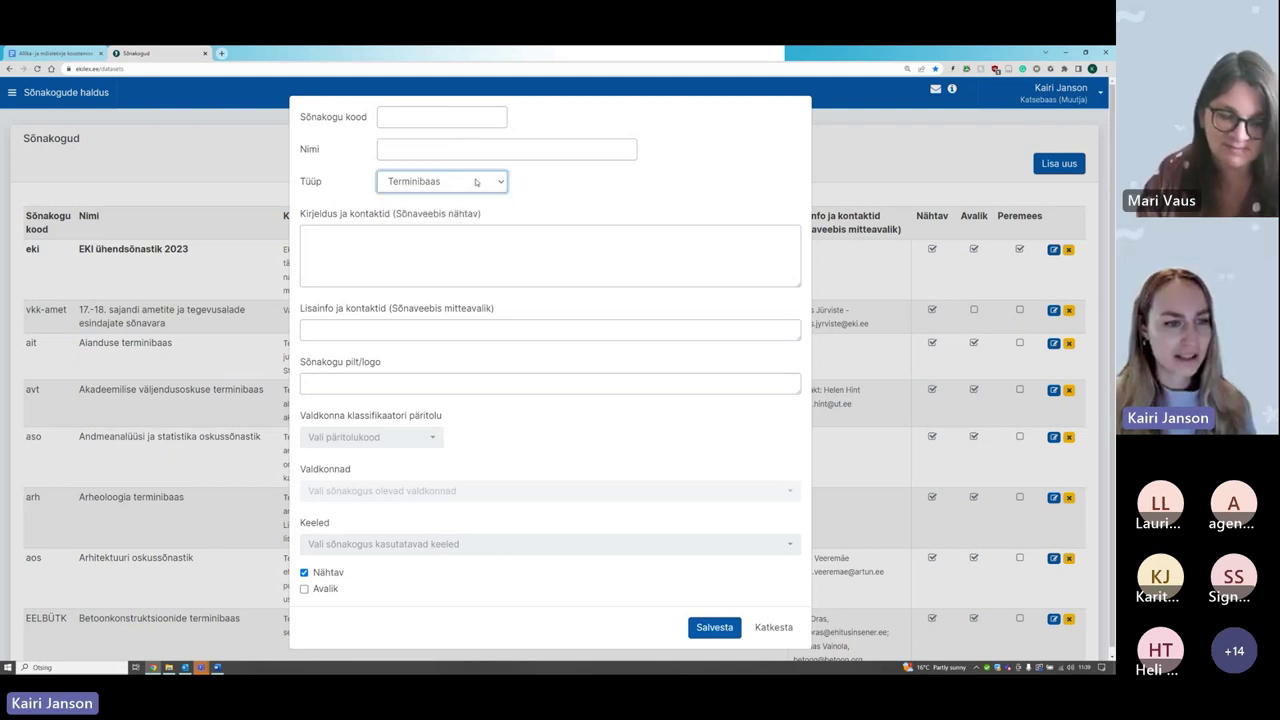
click(343, 231)
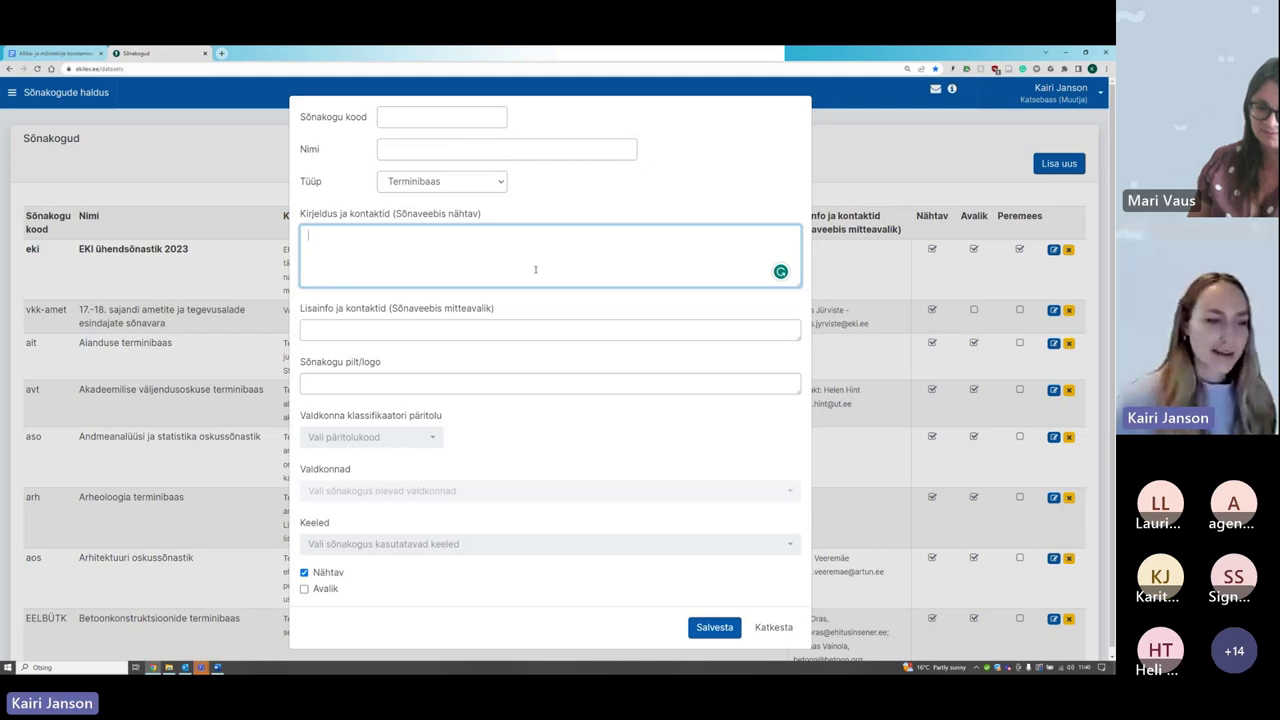
click(319, 326)
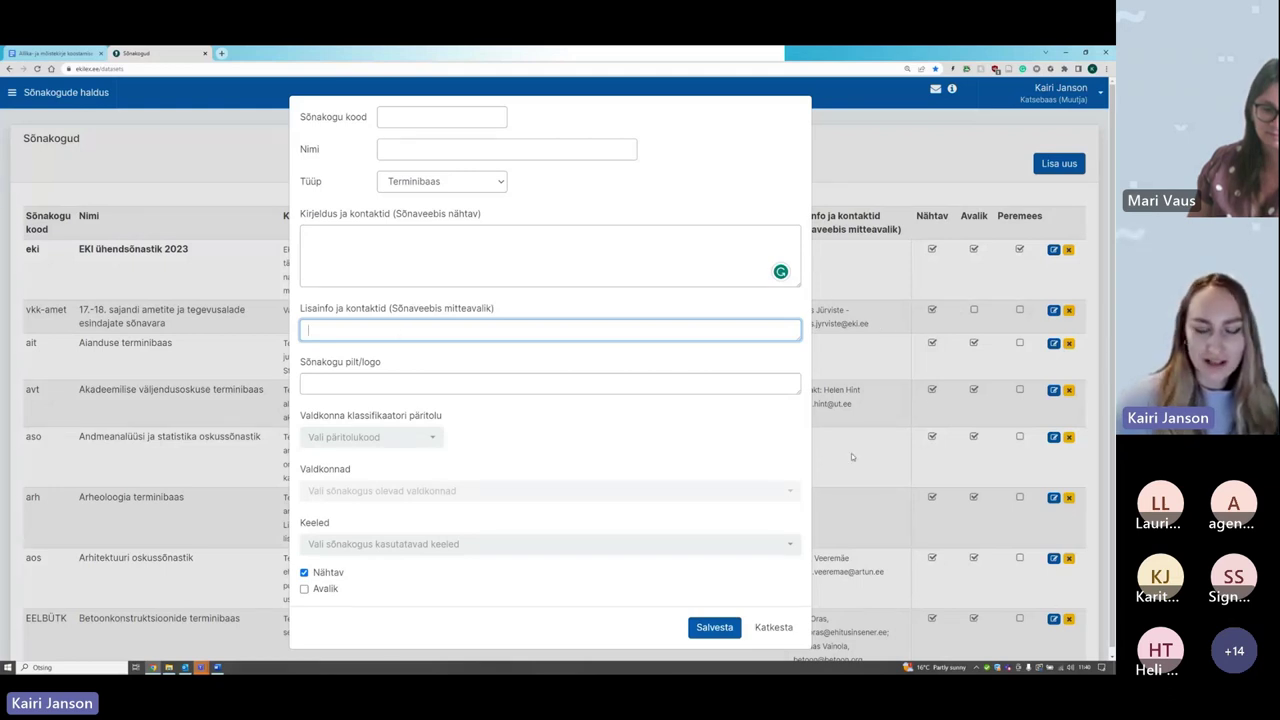
click(373, 381)
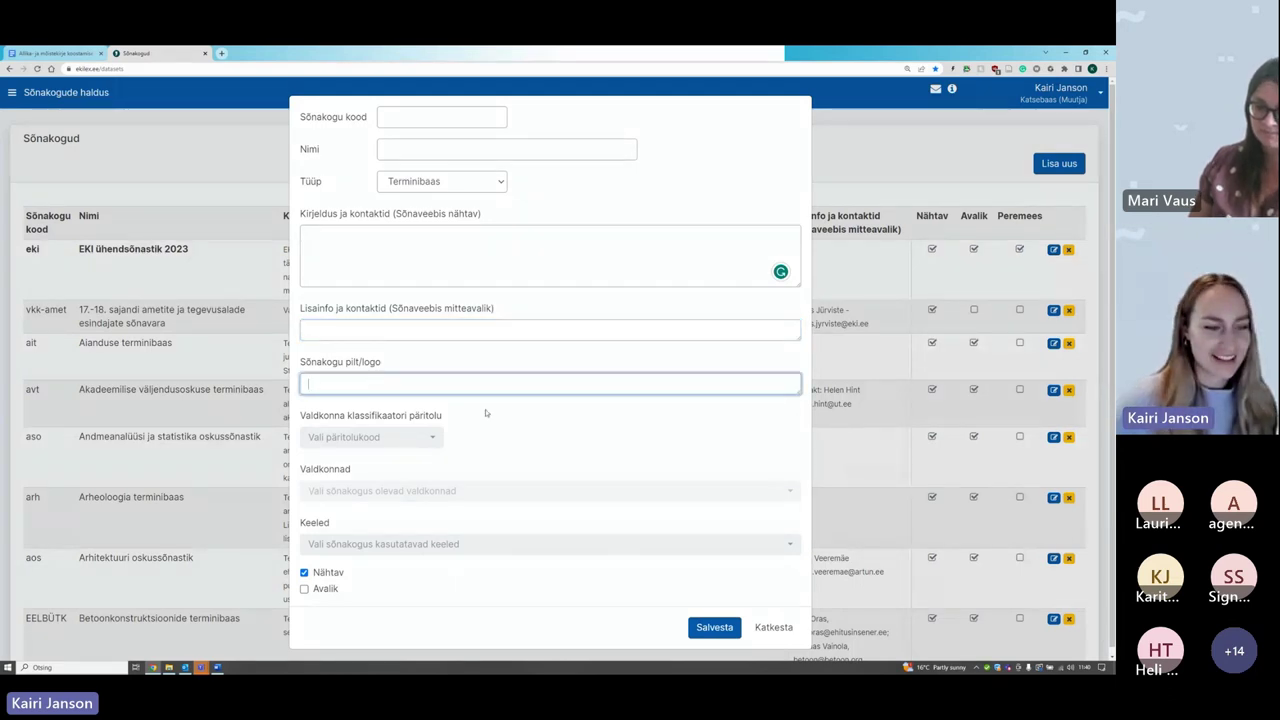
click(546, 424)
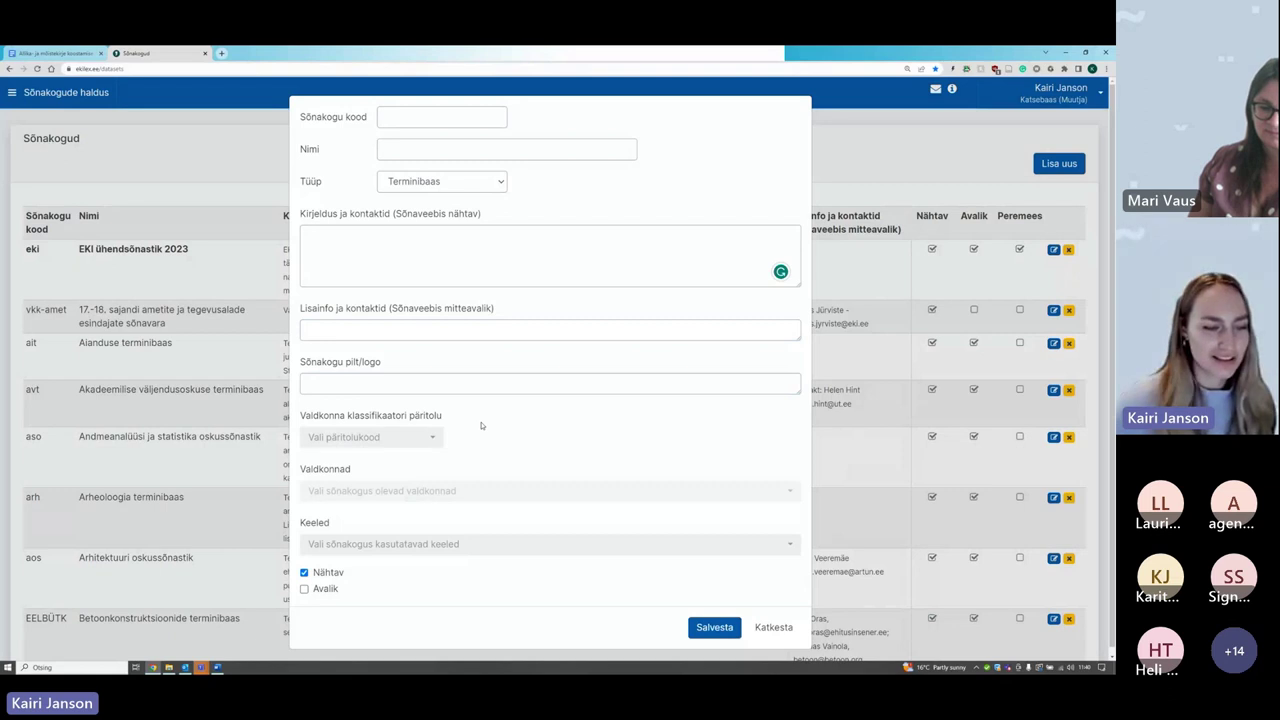
Step: Set the new dictionary's domain classifier origin (Valdkonna klassifikaatori päritolu) to lenoch
scroll(460, 426, down, 1)
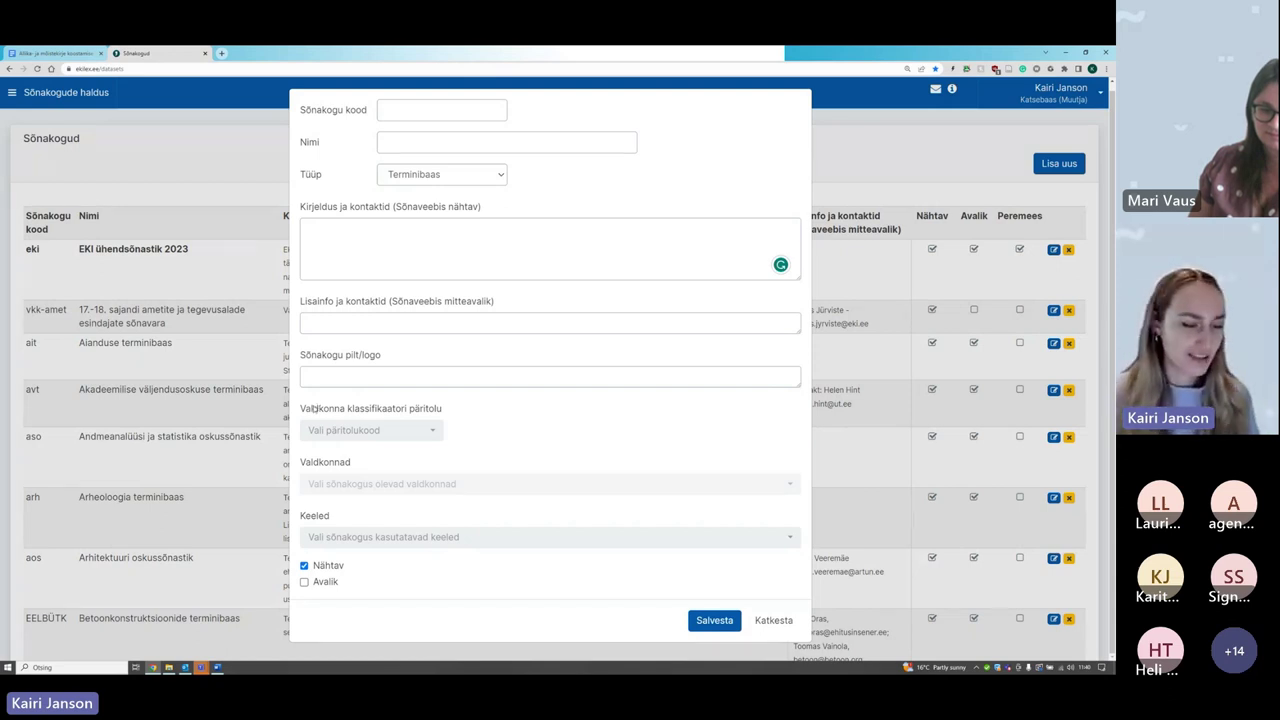
click(392, 437)
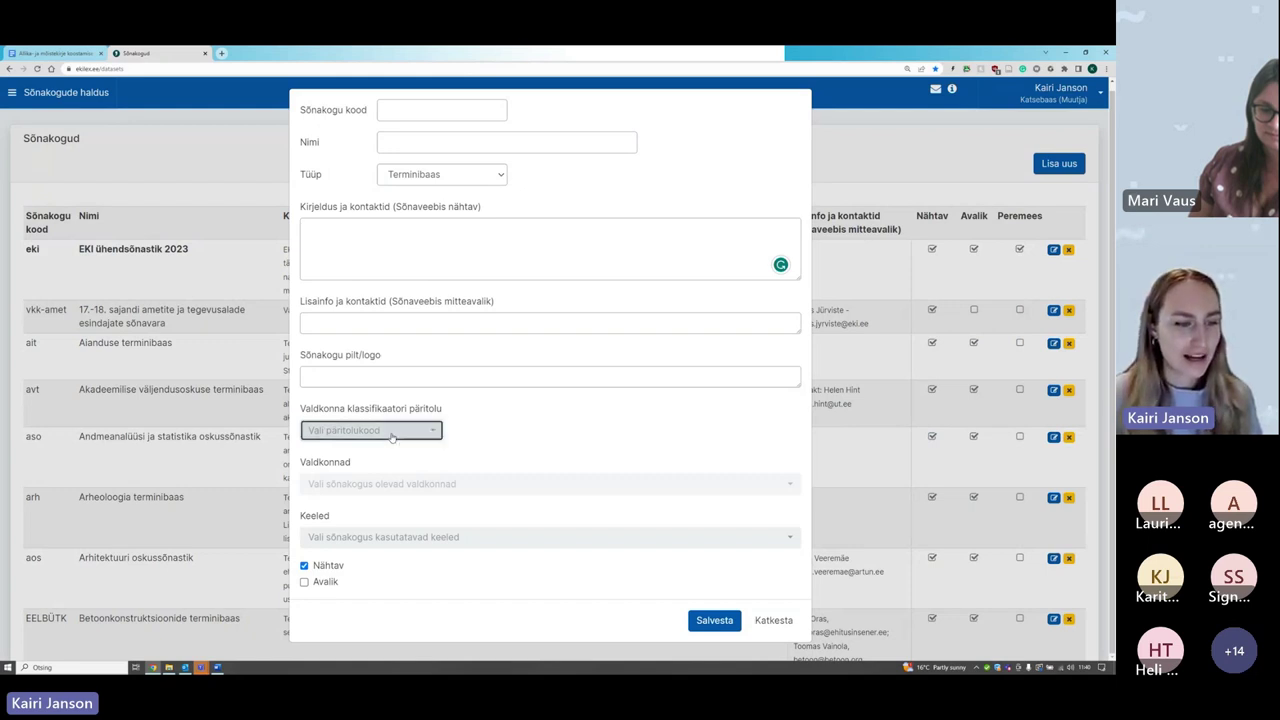
click(390, 432)
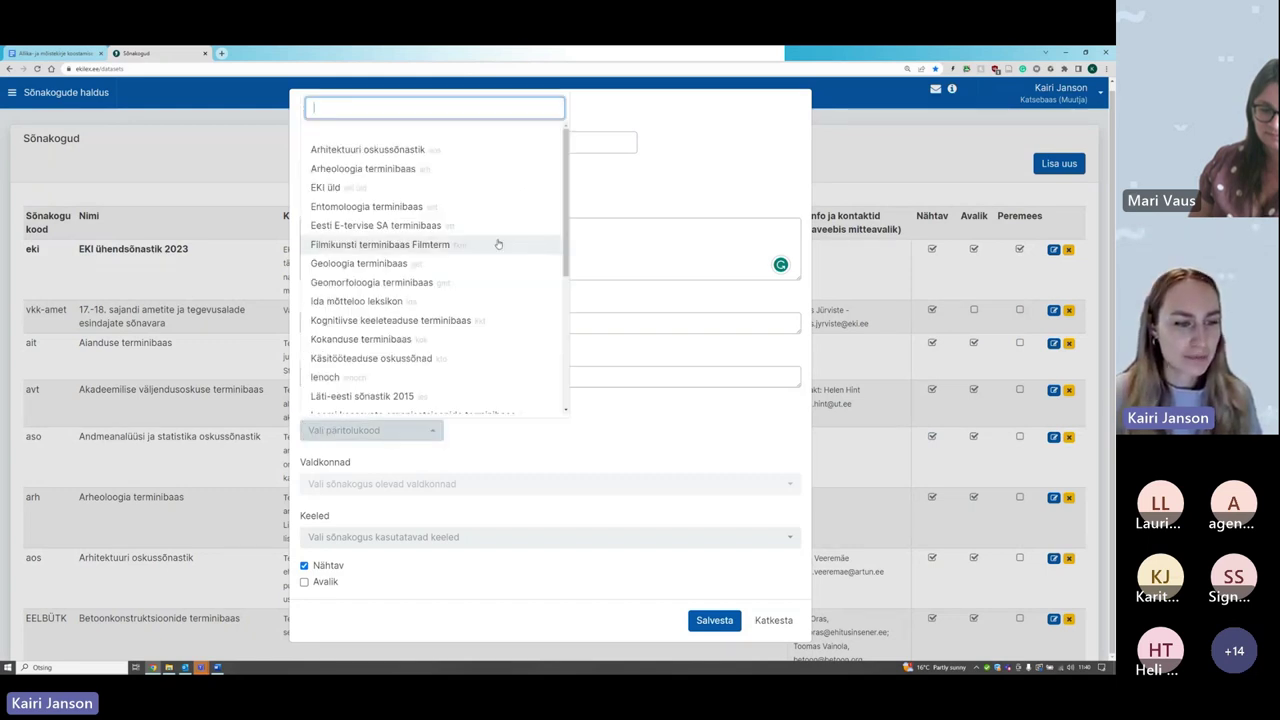
scroll(496, 250, down, 3)
scroll(496, 250, up, 2)
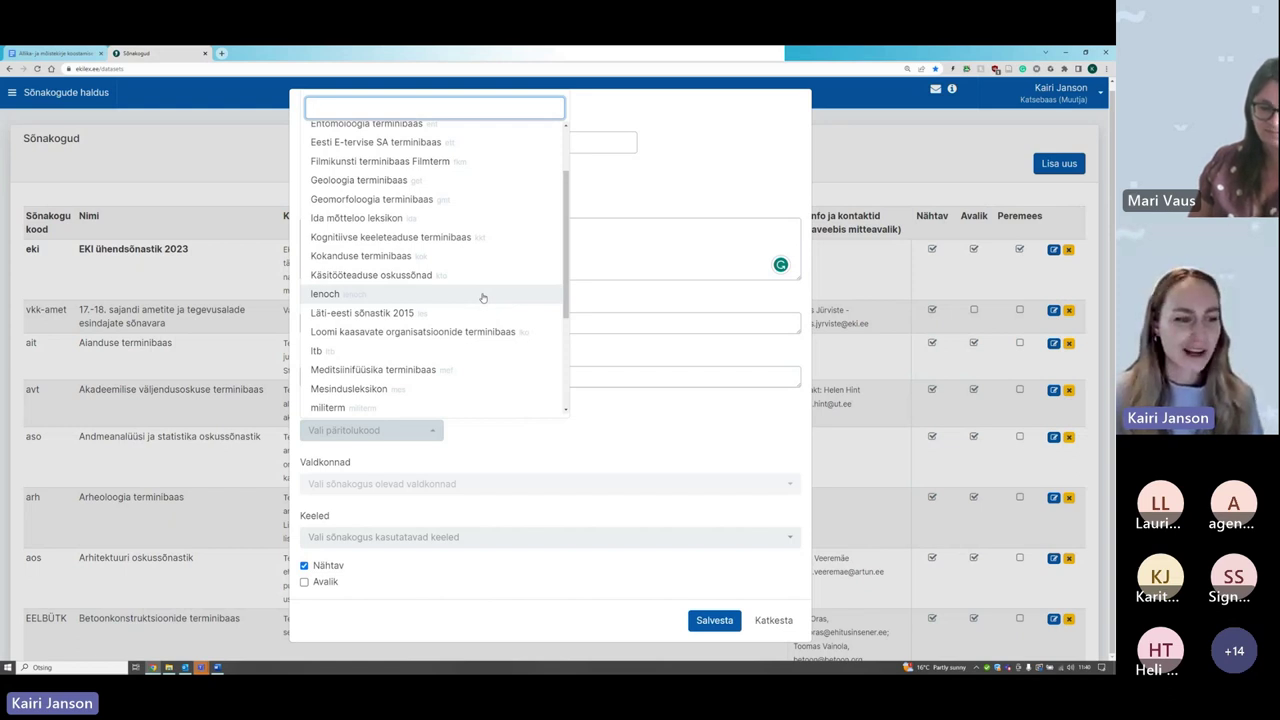
click(322, 296)
click(489, 442)
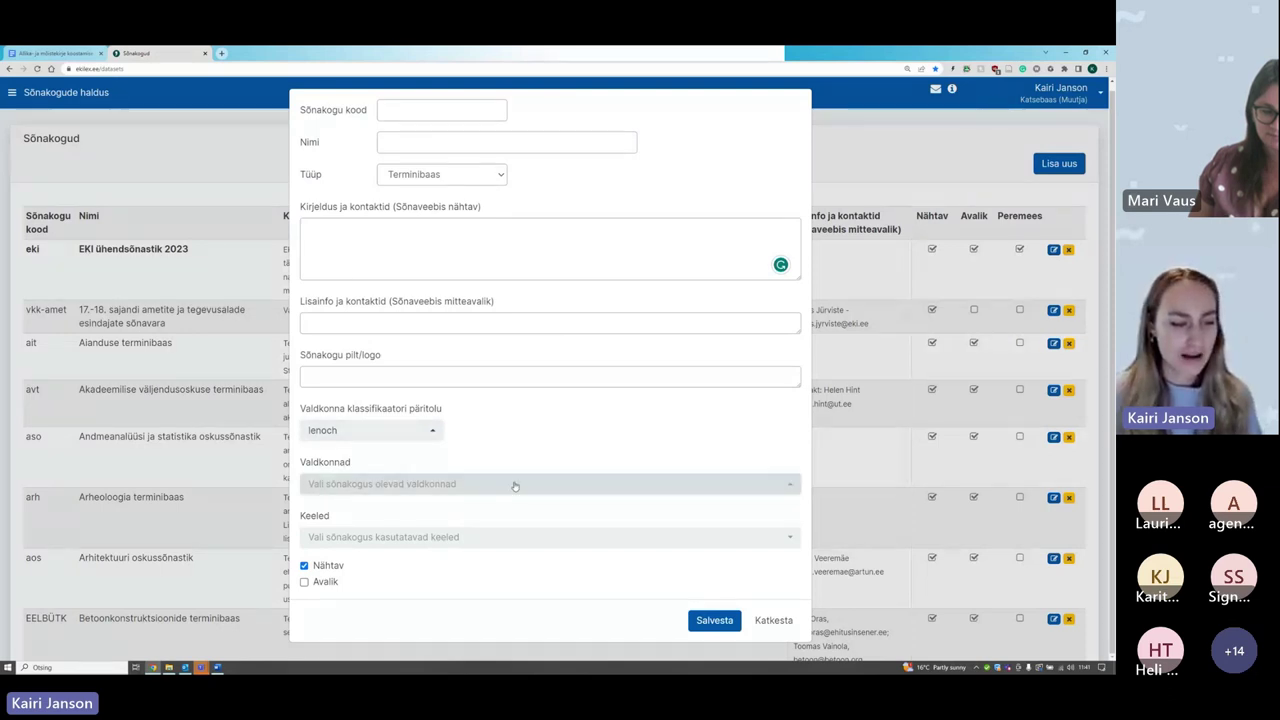
Step: Browse the lenoch domains available under Valdkonnad, from public administration through agriculture
click(485, 484)
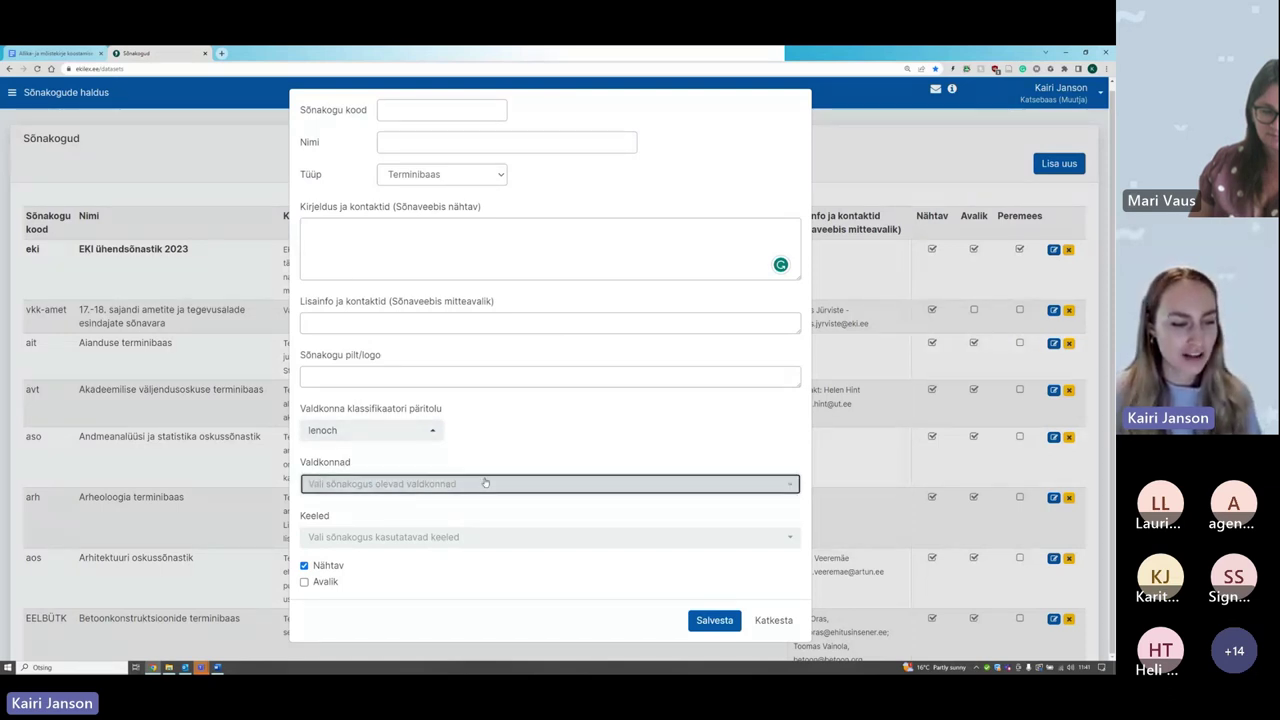
scroll(497, 258, down, 5)
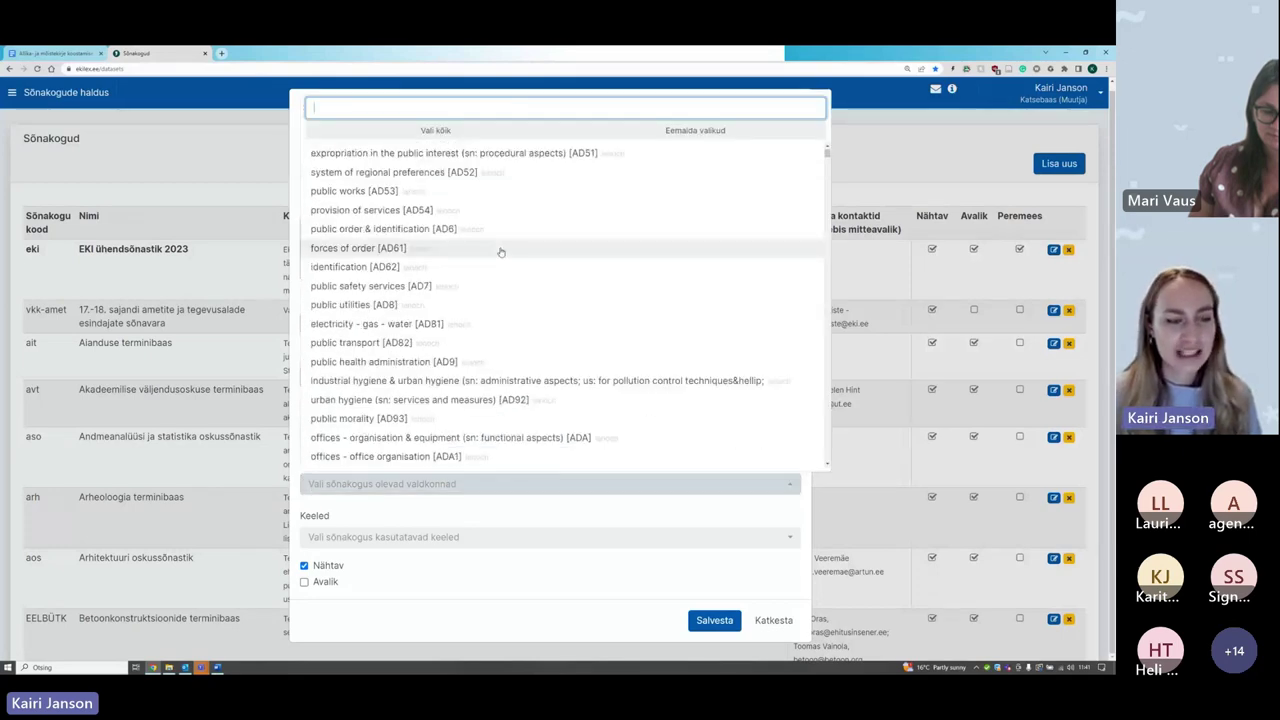
scroll(495, 262, down, 6)
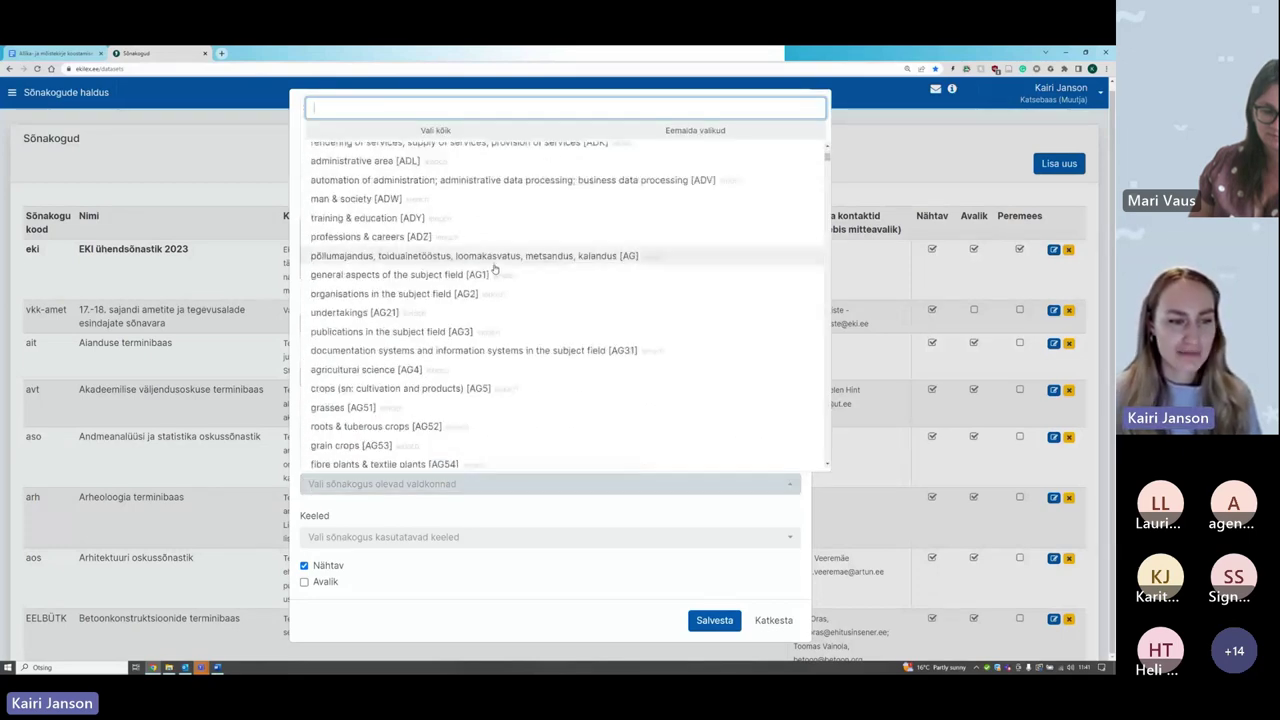
scroll(493, 270, down, 4)
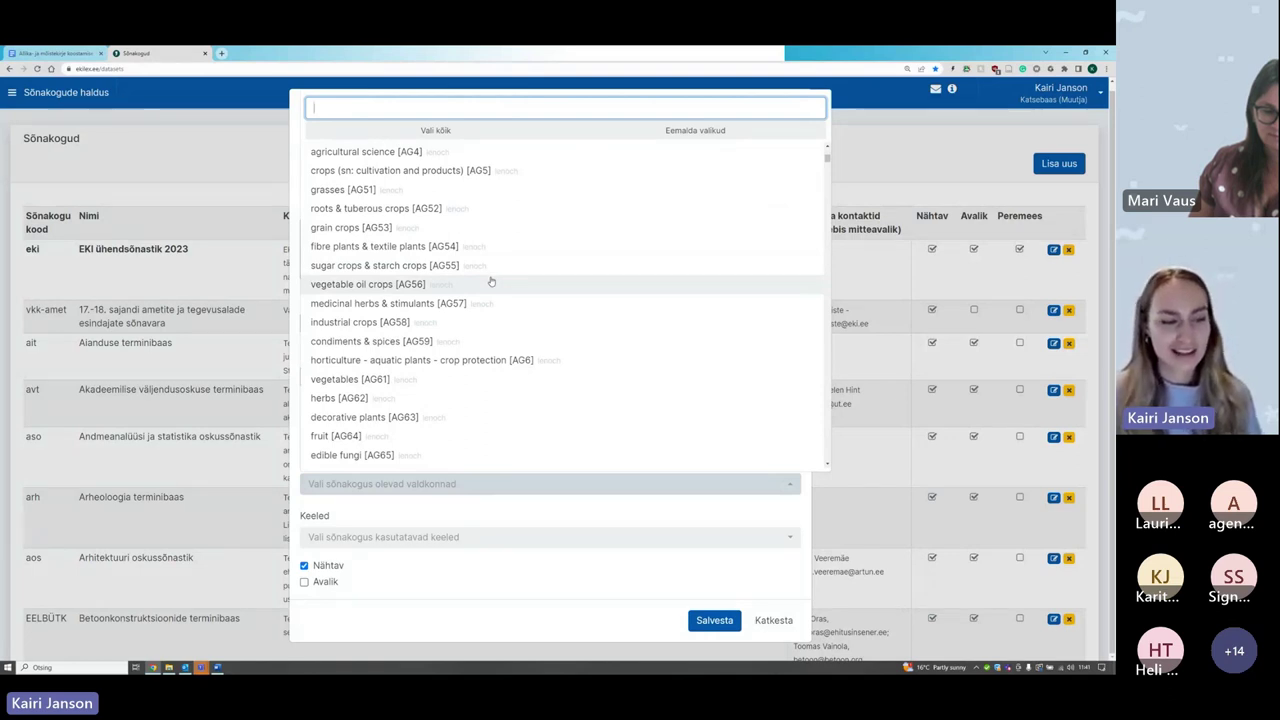
scroll(491, 282, down, 3)
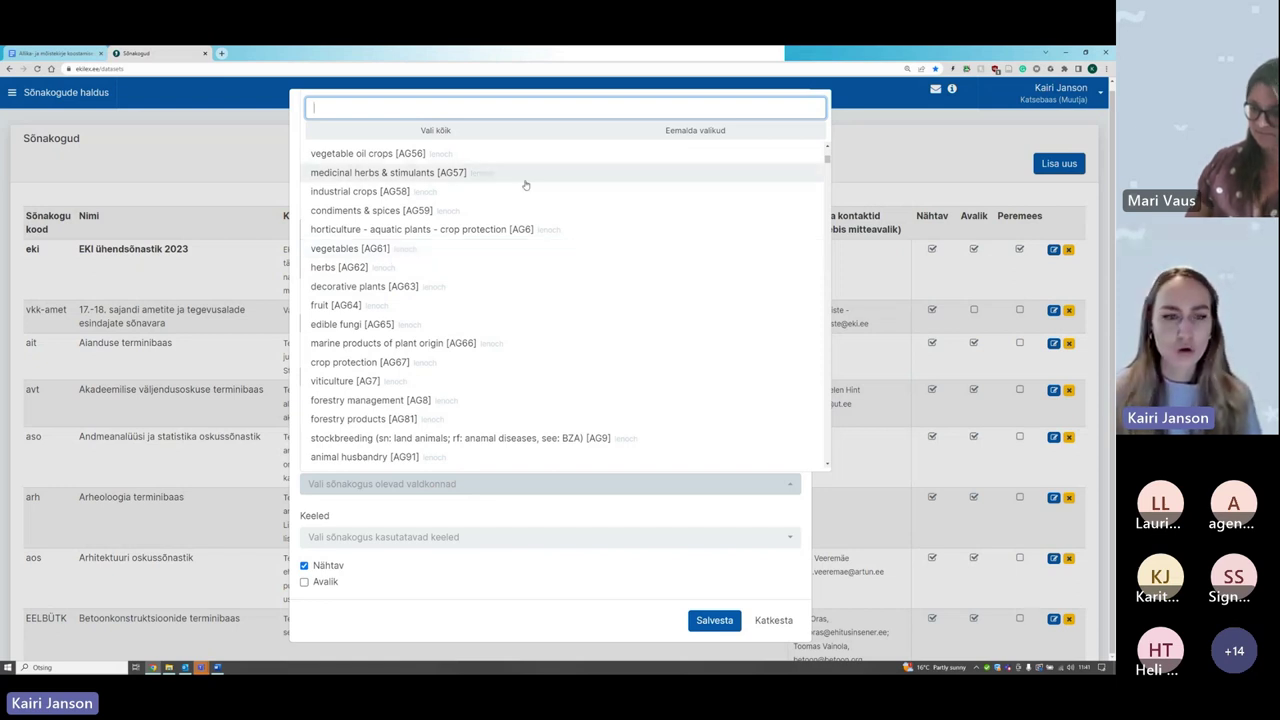
scroll(530, 187, down, 1)
scroll(532, 210, down, 3)
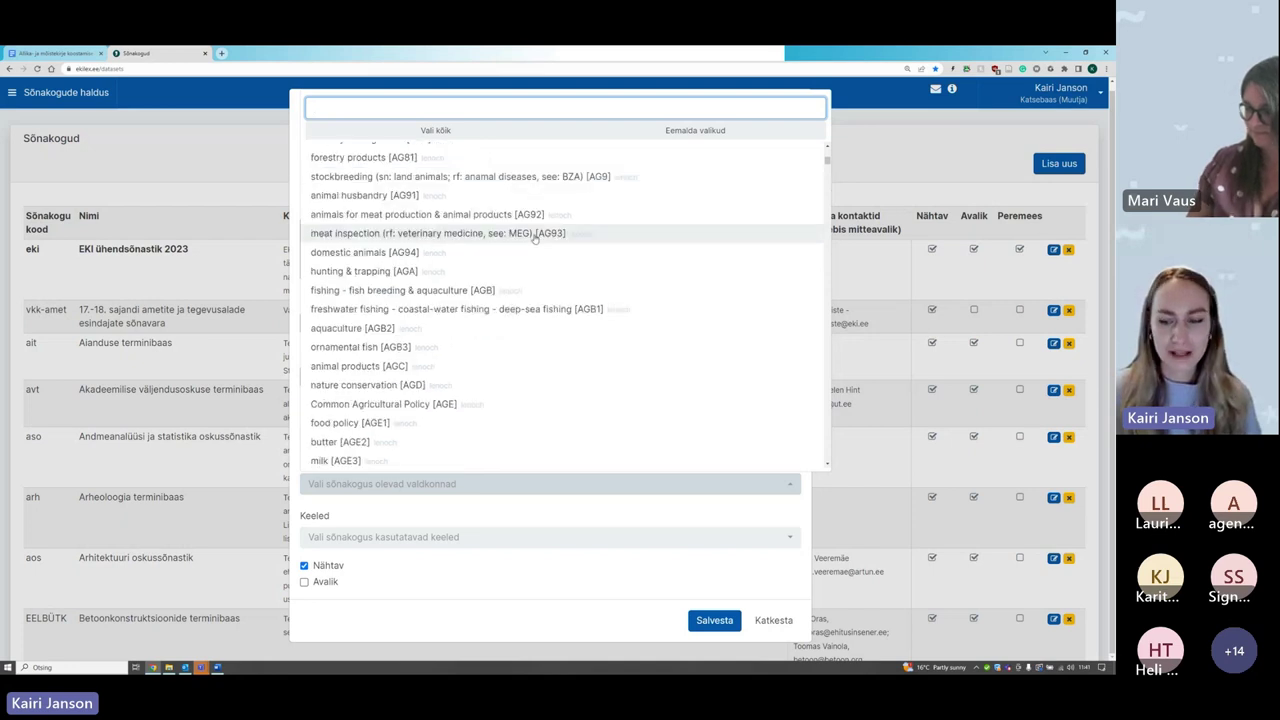
scroll(534, 240, down, 10)
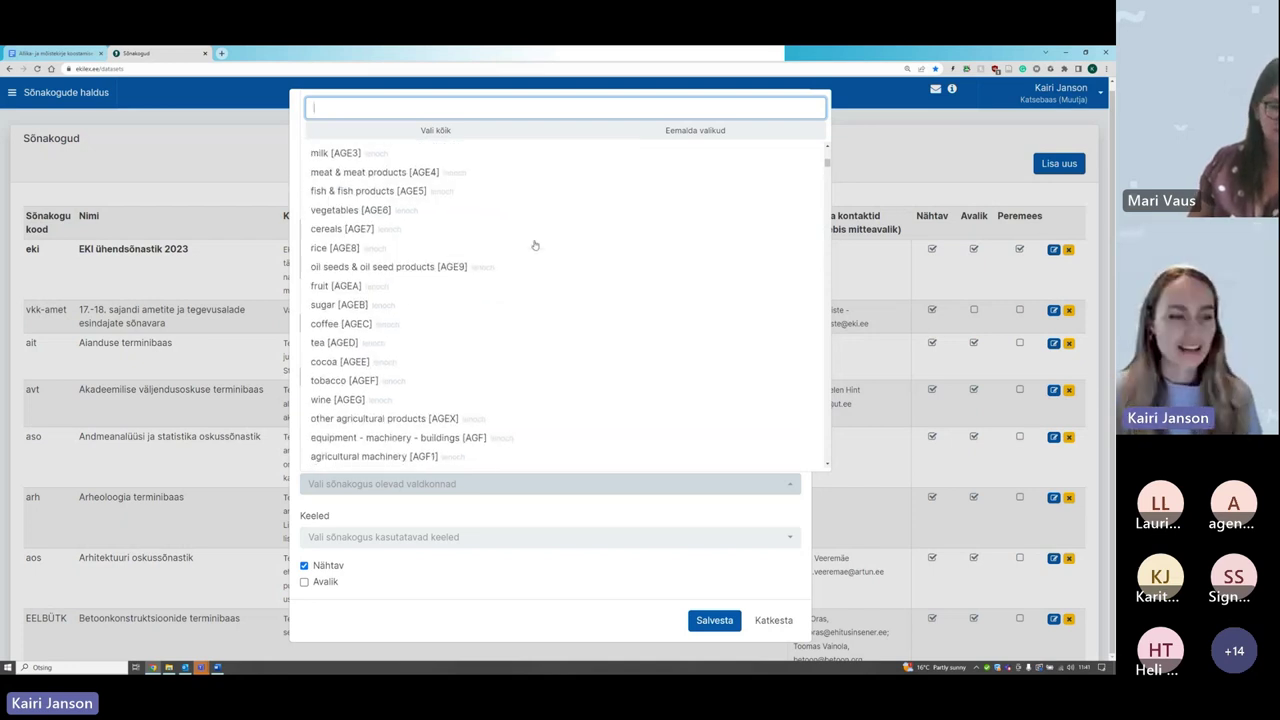
scroll(534, 247, down, 4)
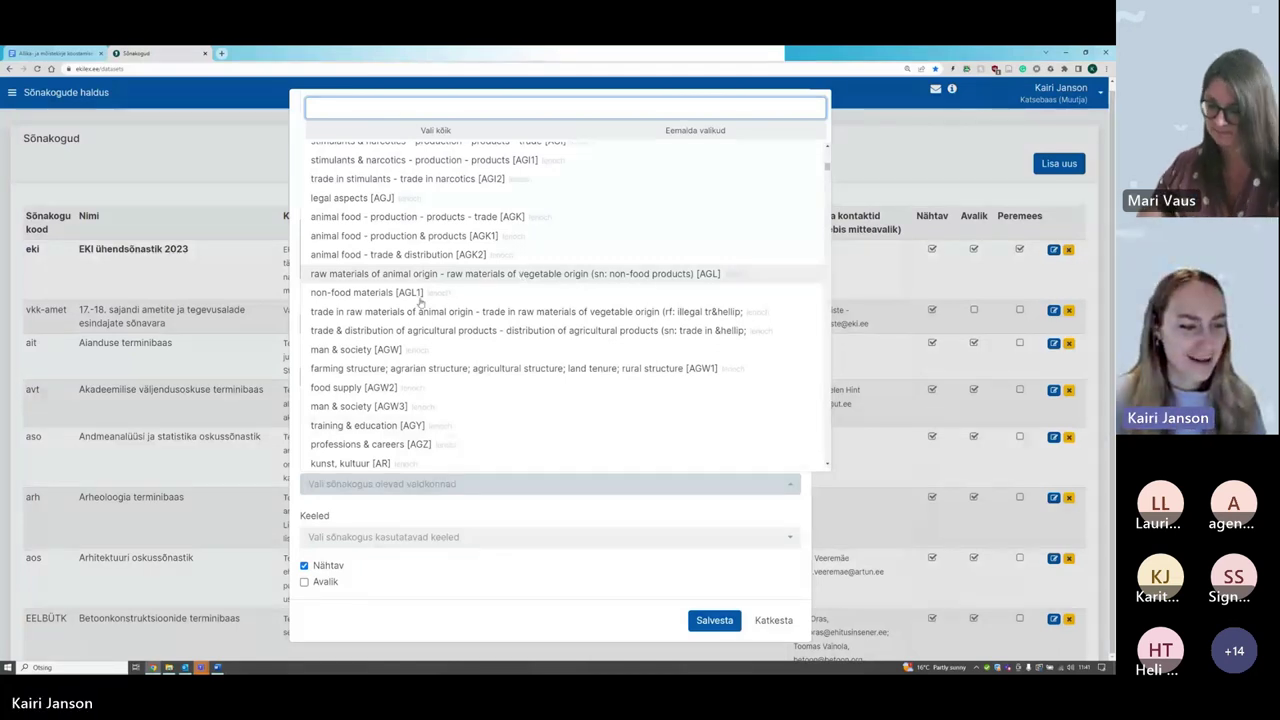
Step: Search the Valdkonnad list for "health" and clear the search
text(health)
key(ctrl+a)
key(BackSpace)
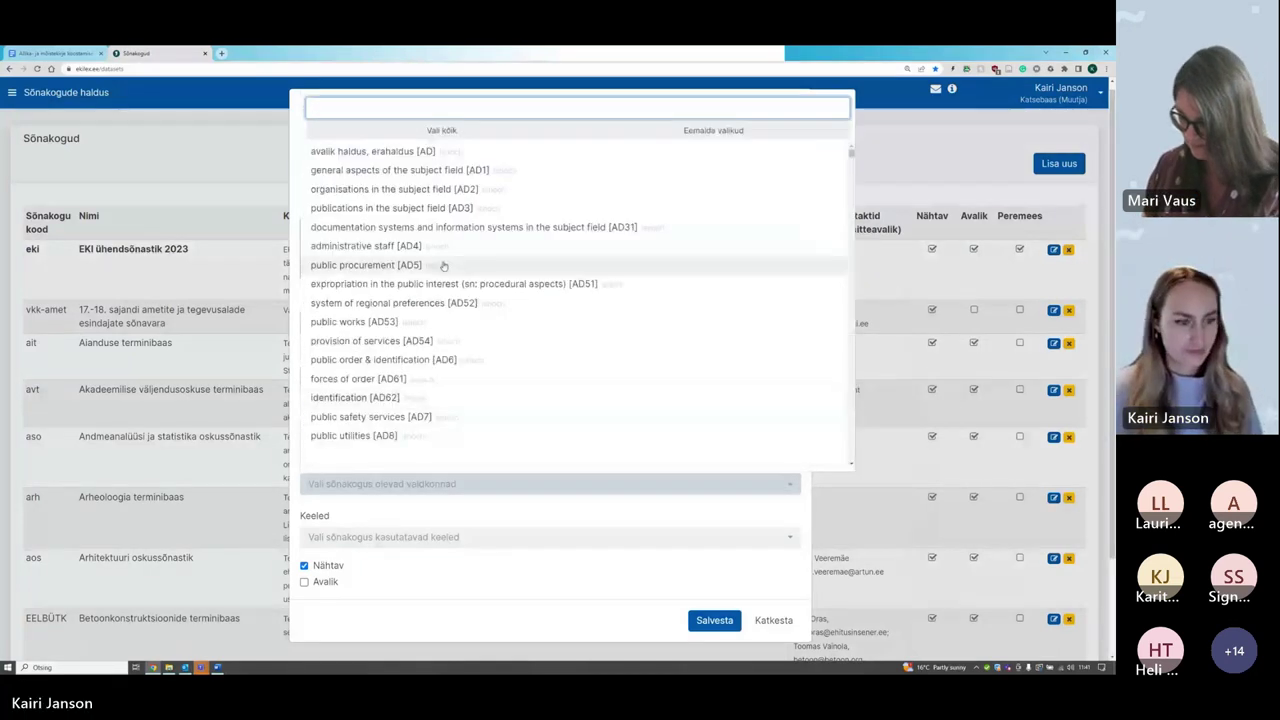
Step: Search the Valdkonnad list for "munici" and clear the search text without picking a domain
scroll(444, 266, down, 2)
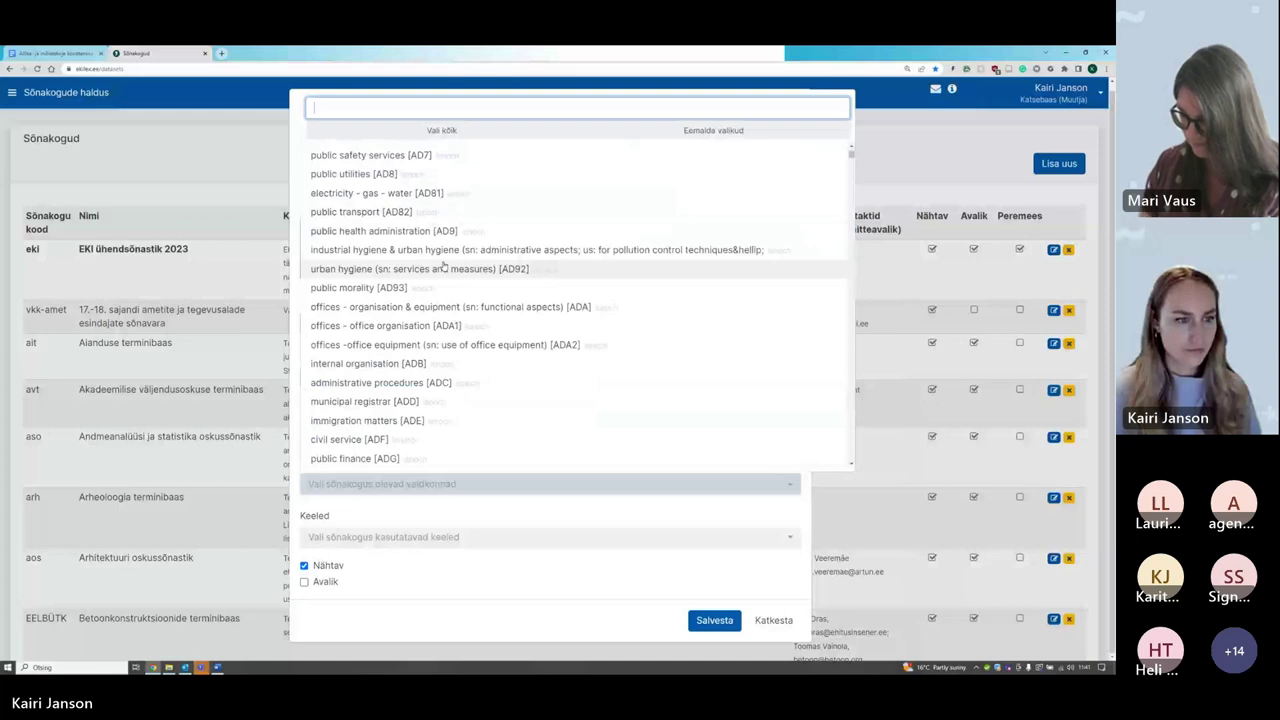
scroll(444, 266, down, 3)
text(munici)
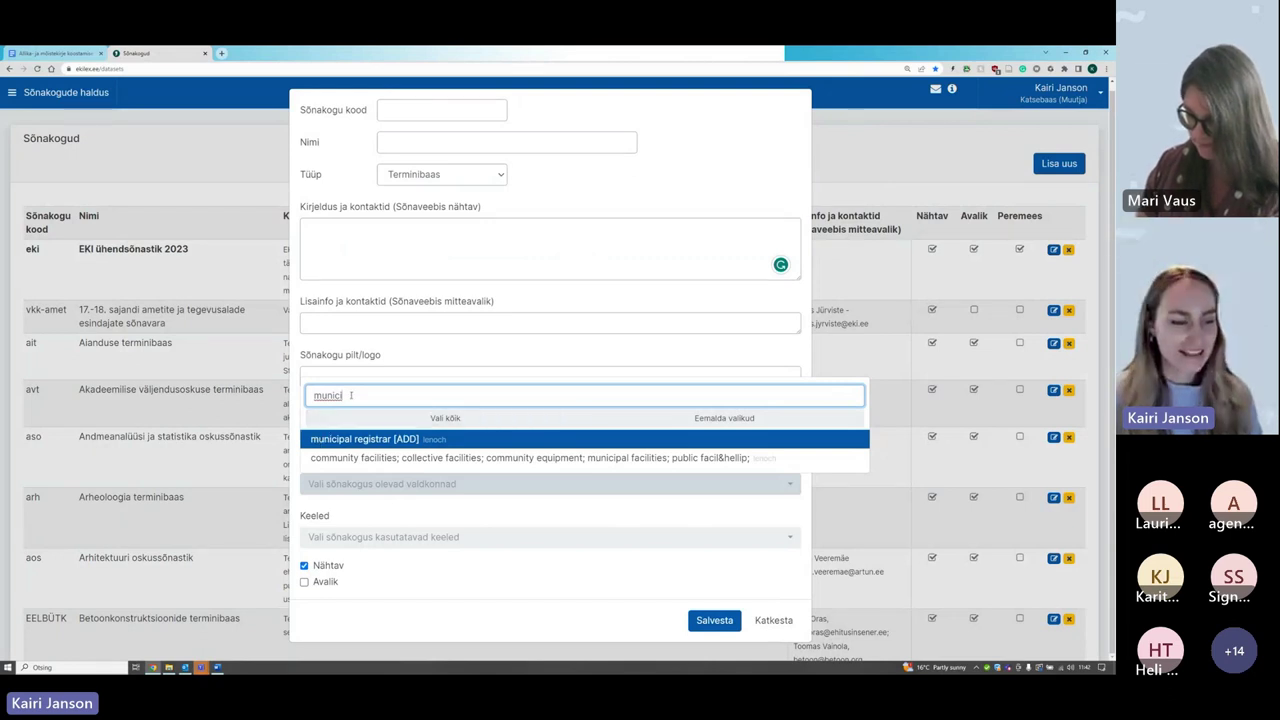
drag(313, 395, 343, 410)
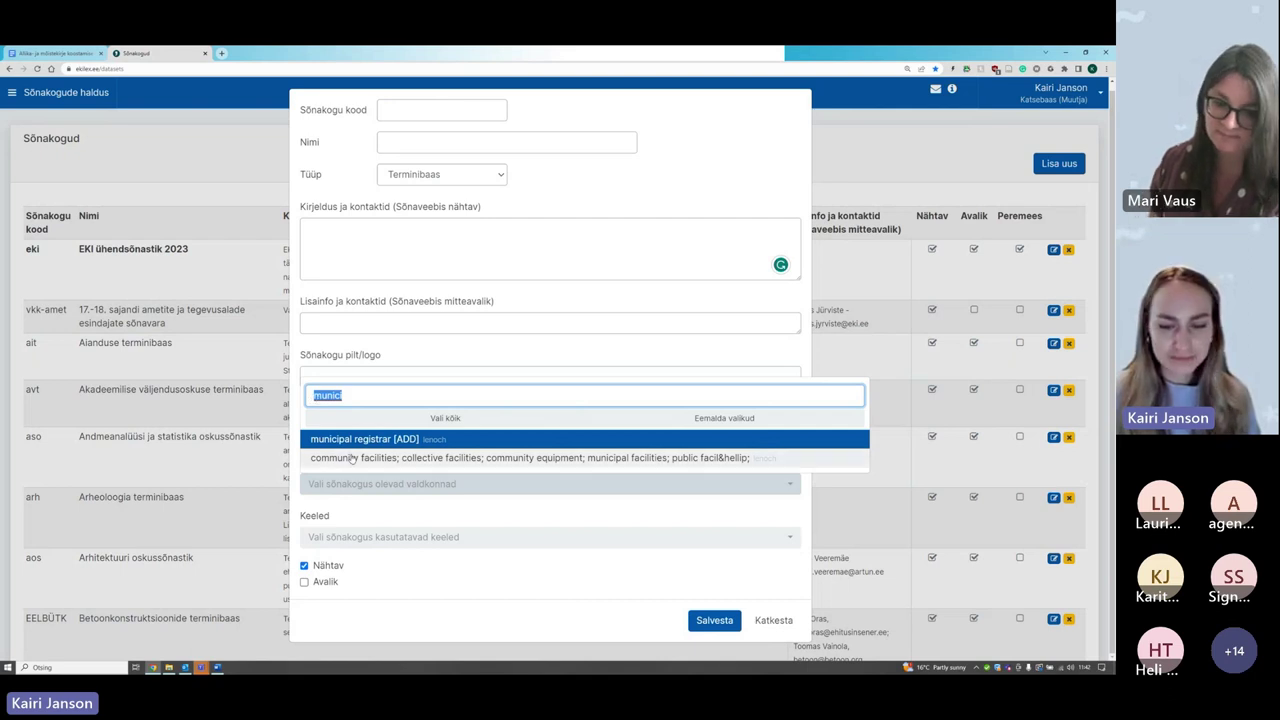
click(330, 395)
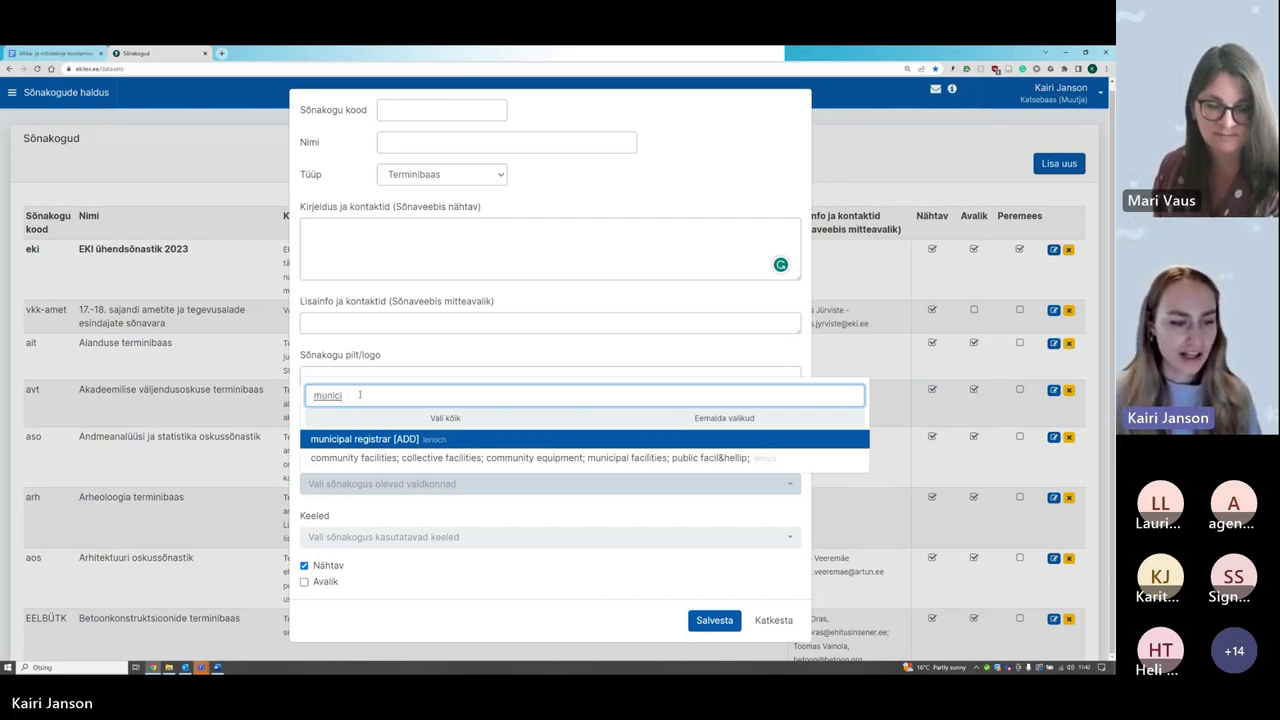
drag(342, 395, 310, 395)
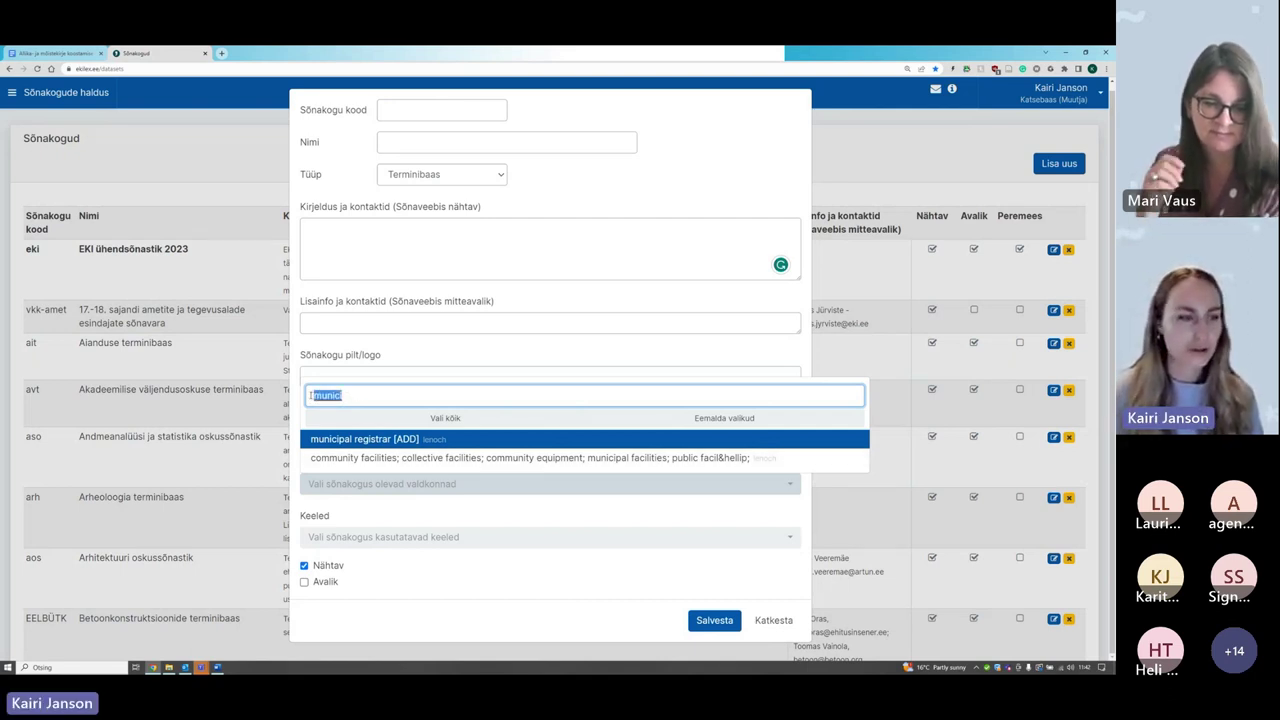
key(BackSpace)
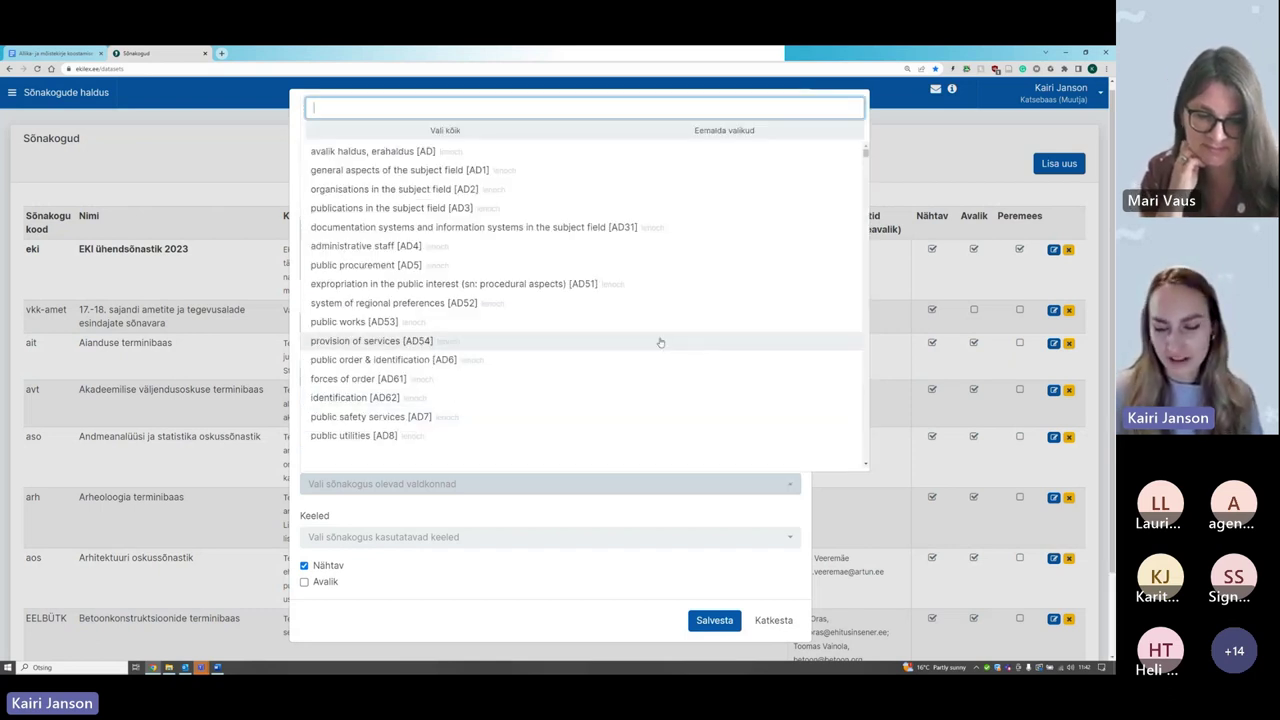
Step: Select all lenoch domains under Valdkonnad and set the new dictionary's languages (Keeled) to eesti and inglise
click(466, 133)
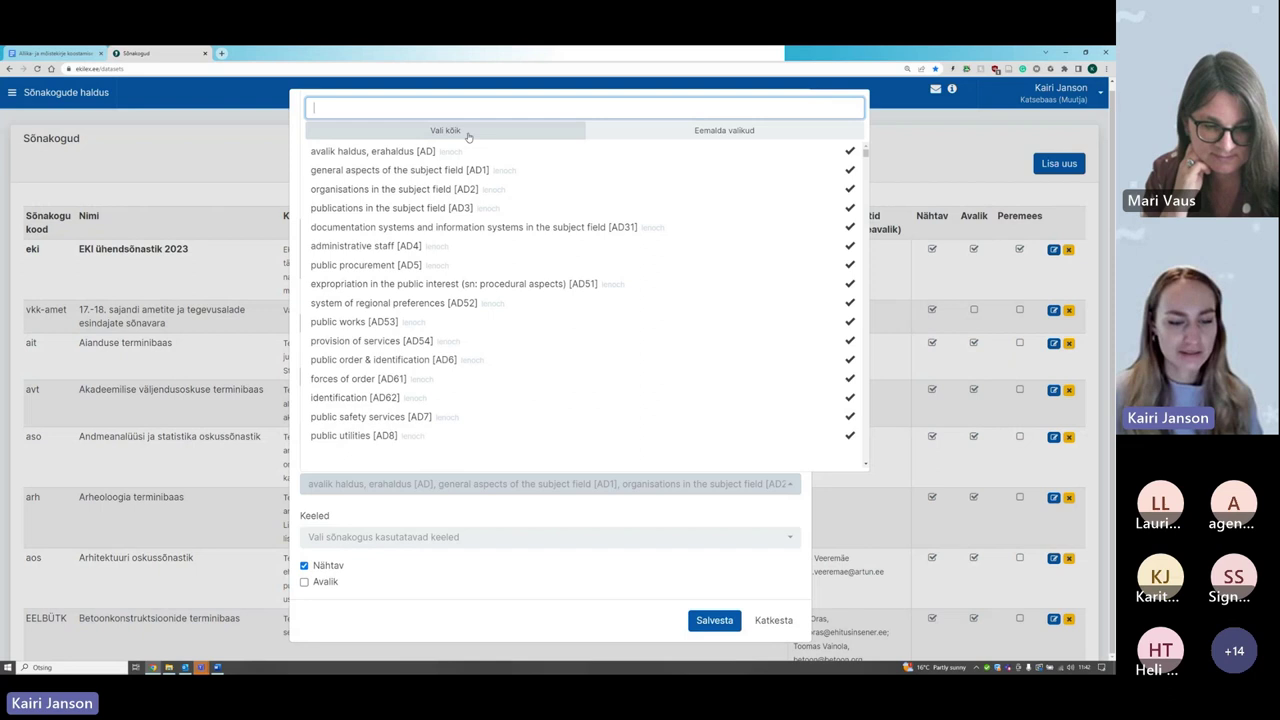
click(593, 509)
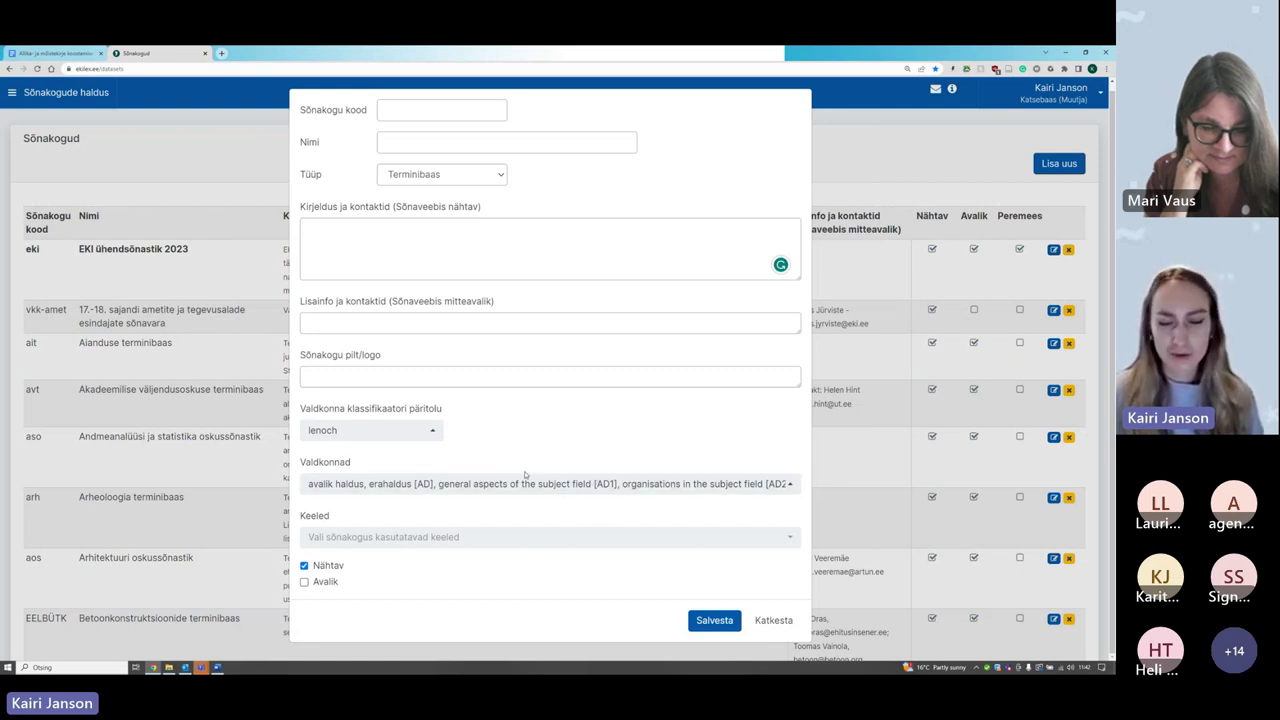
click(436, 538)
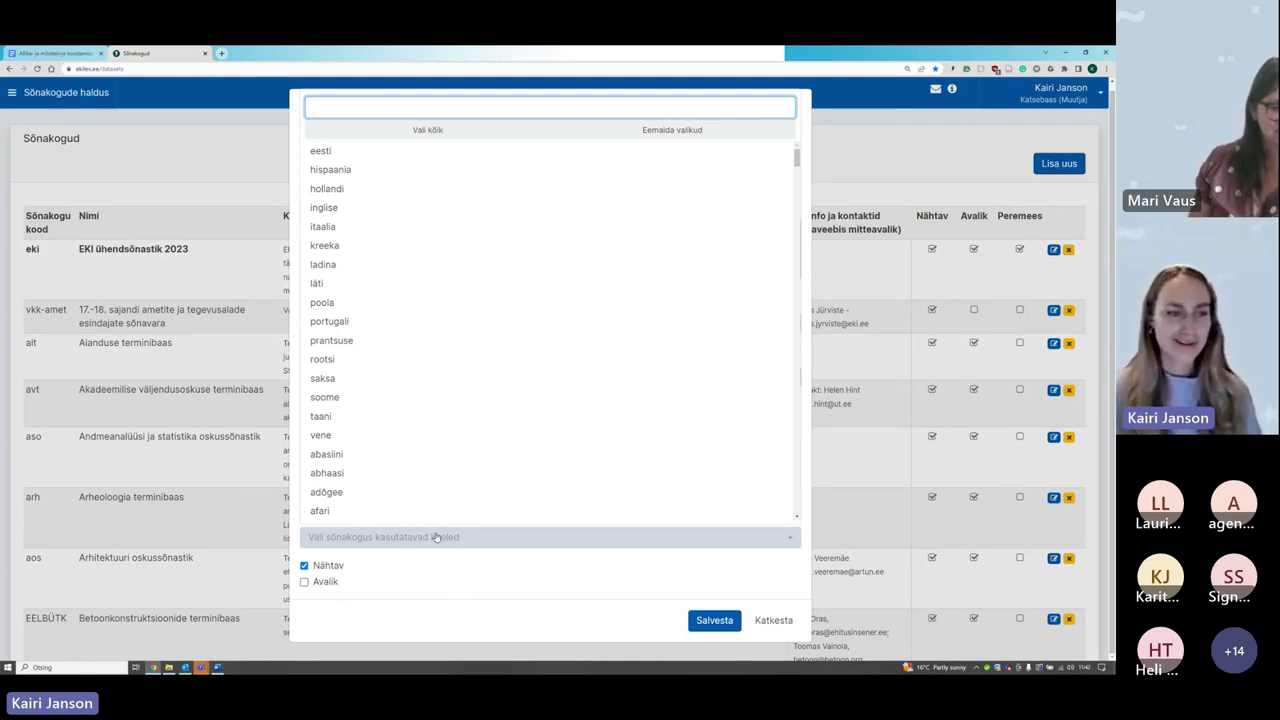
click(363, 155)
click(349, 207)
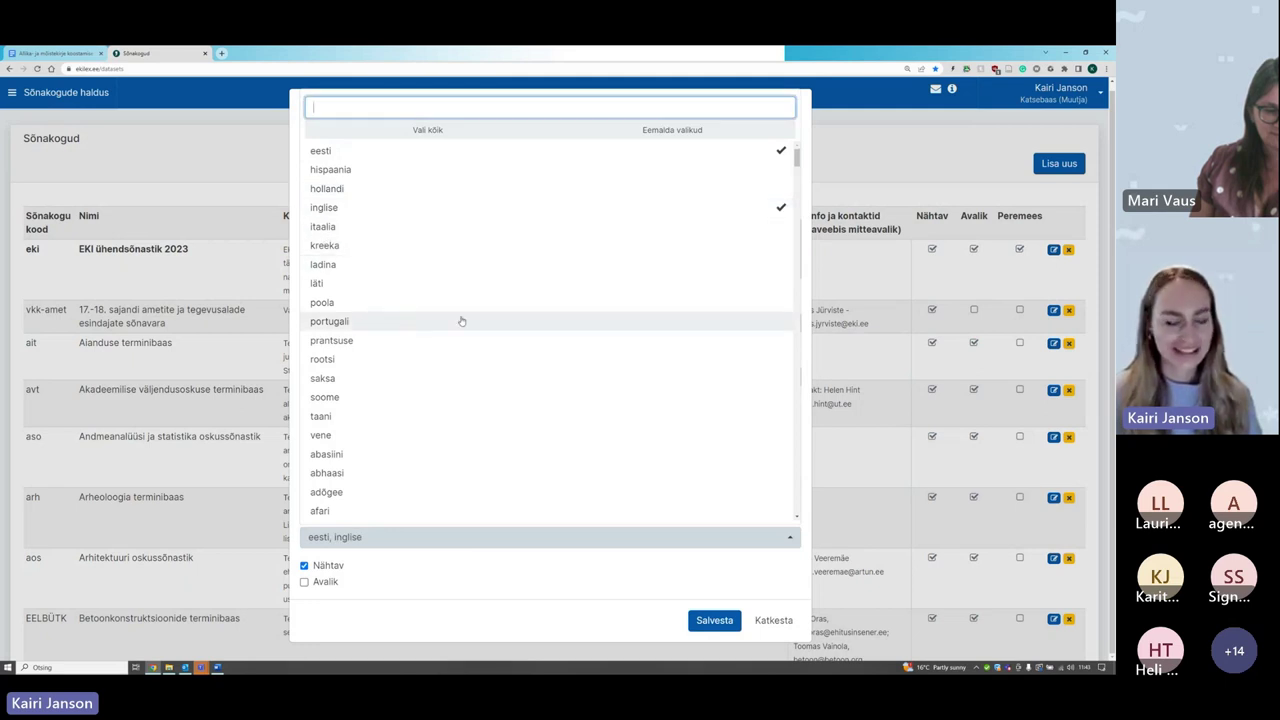
scroll(463, 323, down, 2)
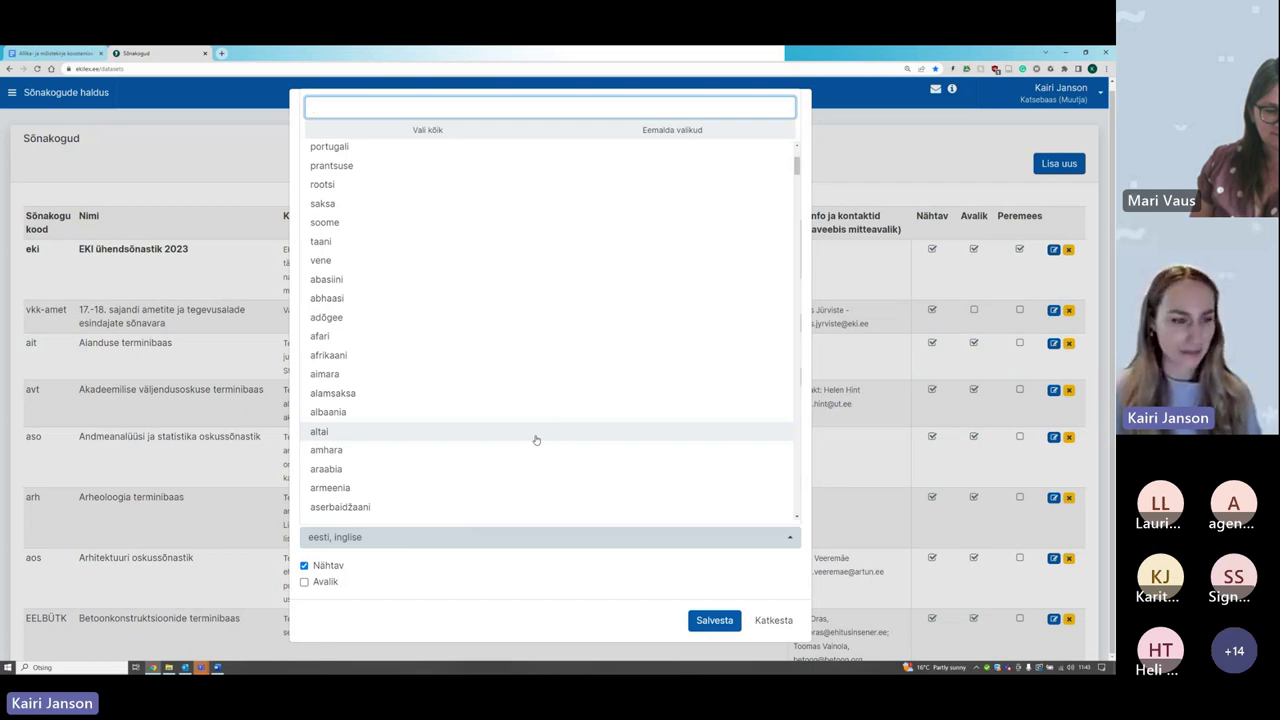
click(460, 556)
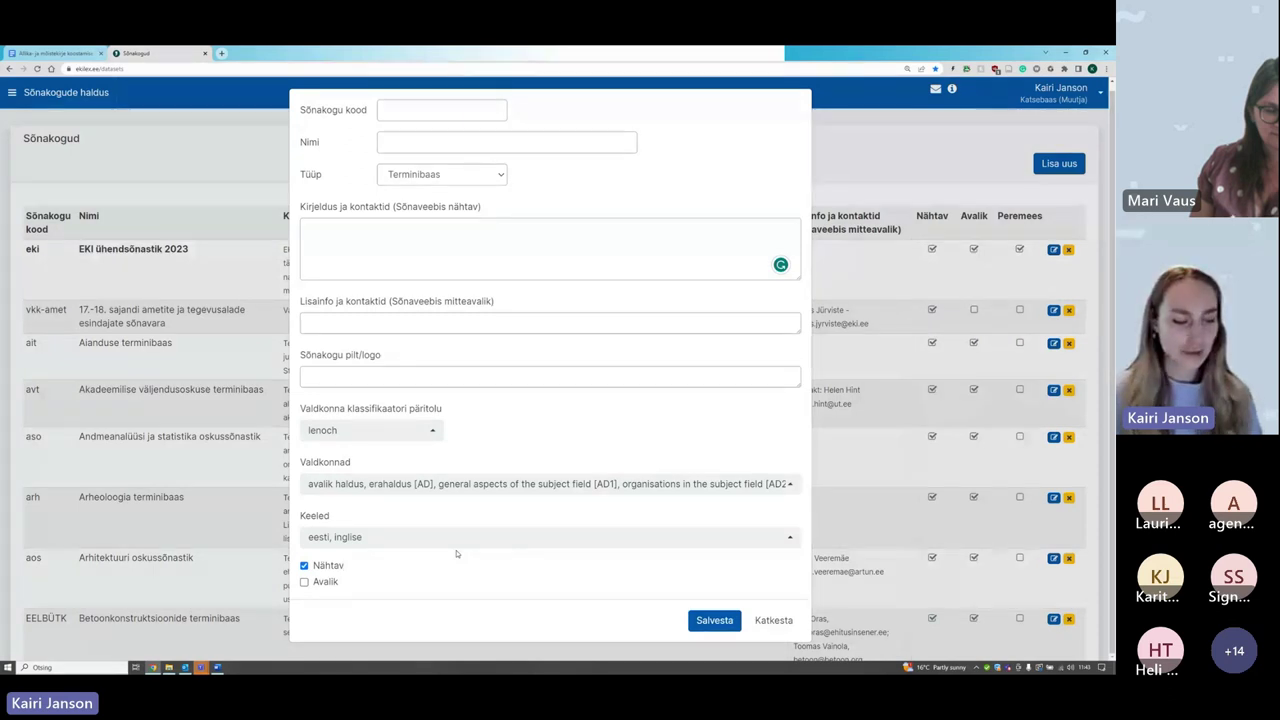
Step: Mark the new dictionary as public (Avalik) and cancel the form without saving it
click(304, 581)
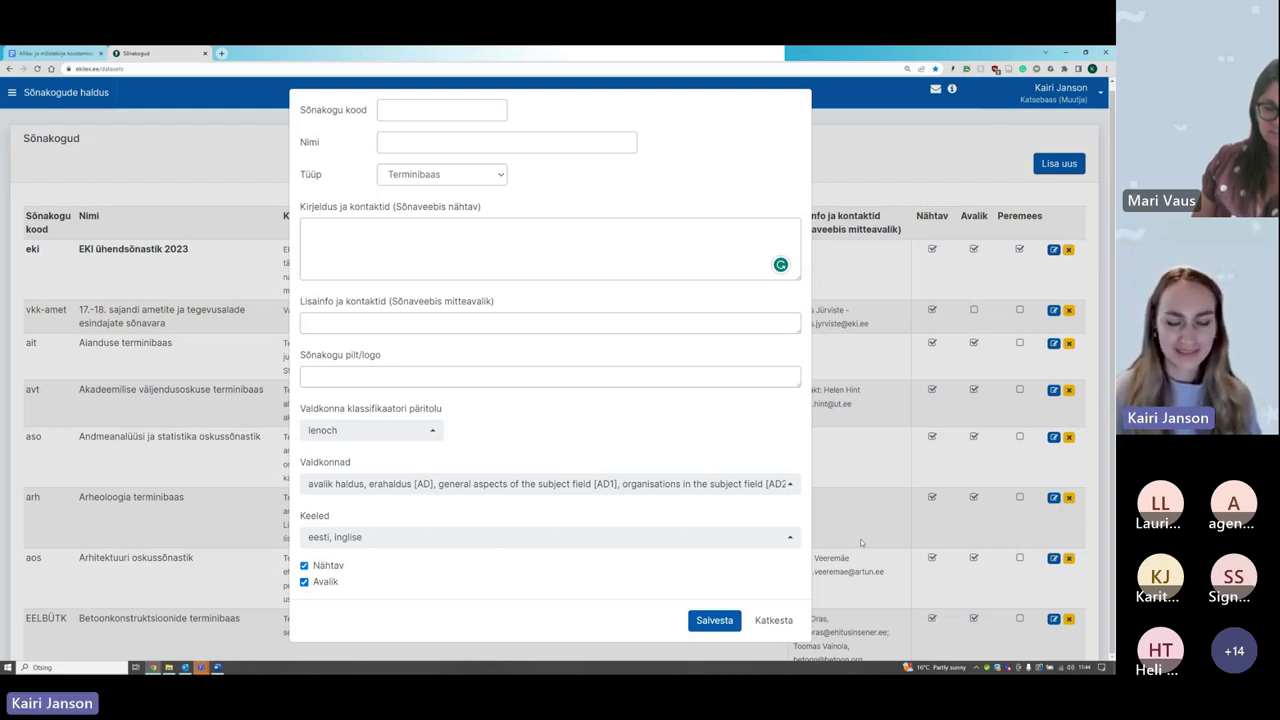
click(773, 621)
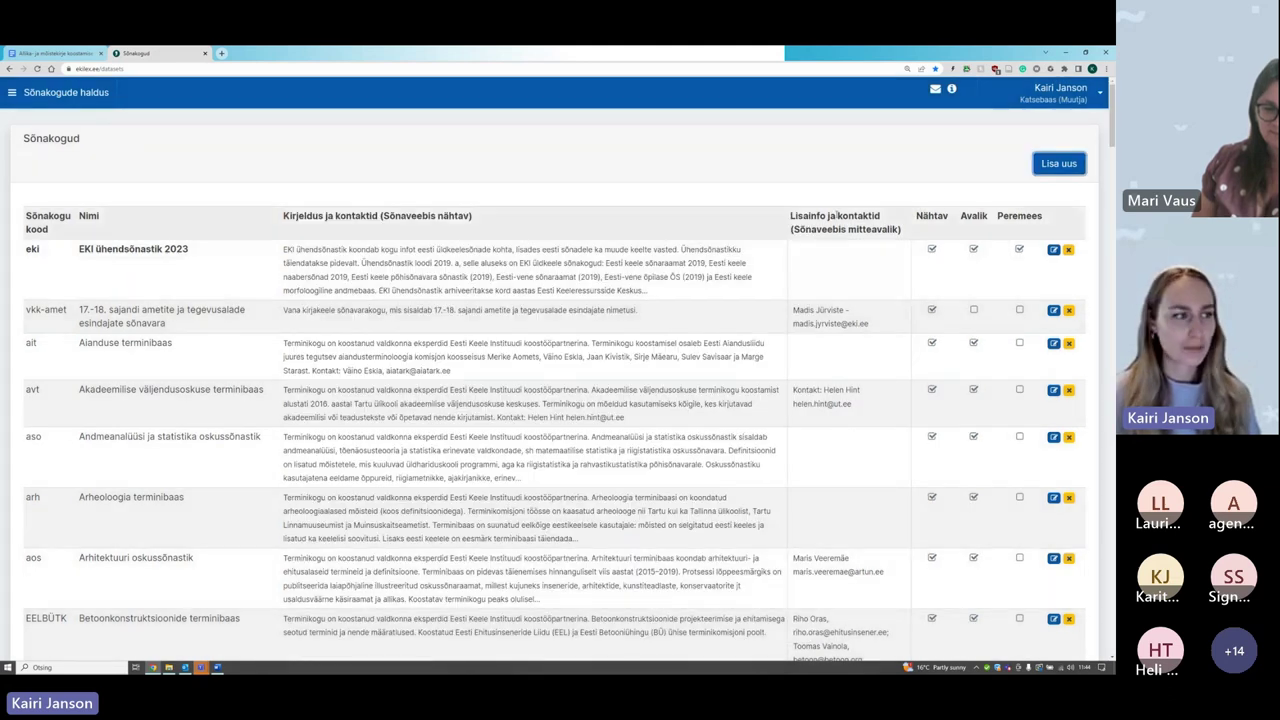
click(808, 160)
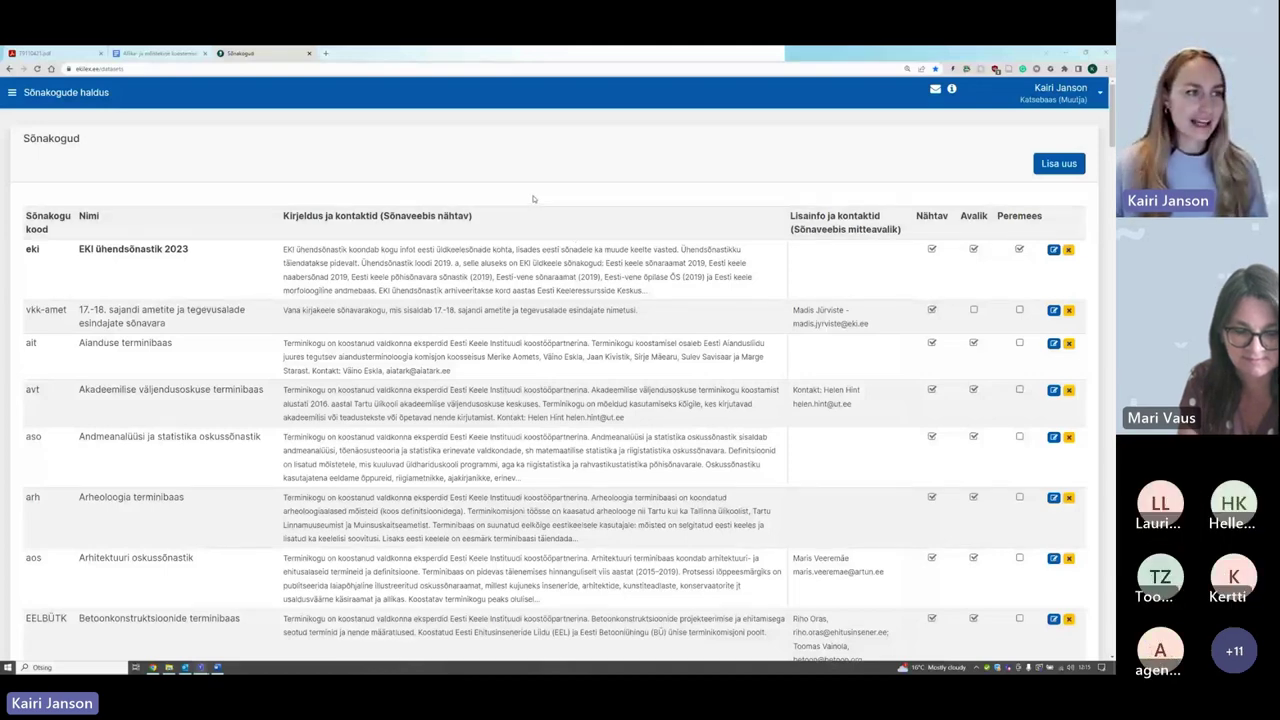
Step: Switch to the Google Docs document "Allika- ja mõistekirje koostamise alusmaterjal (06.06.2023)" and copy its sharing link
click(131, 54)
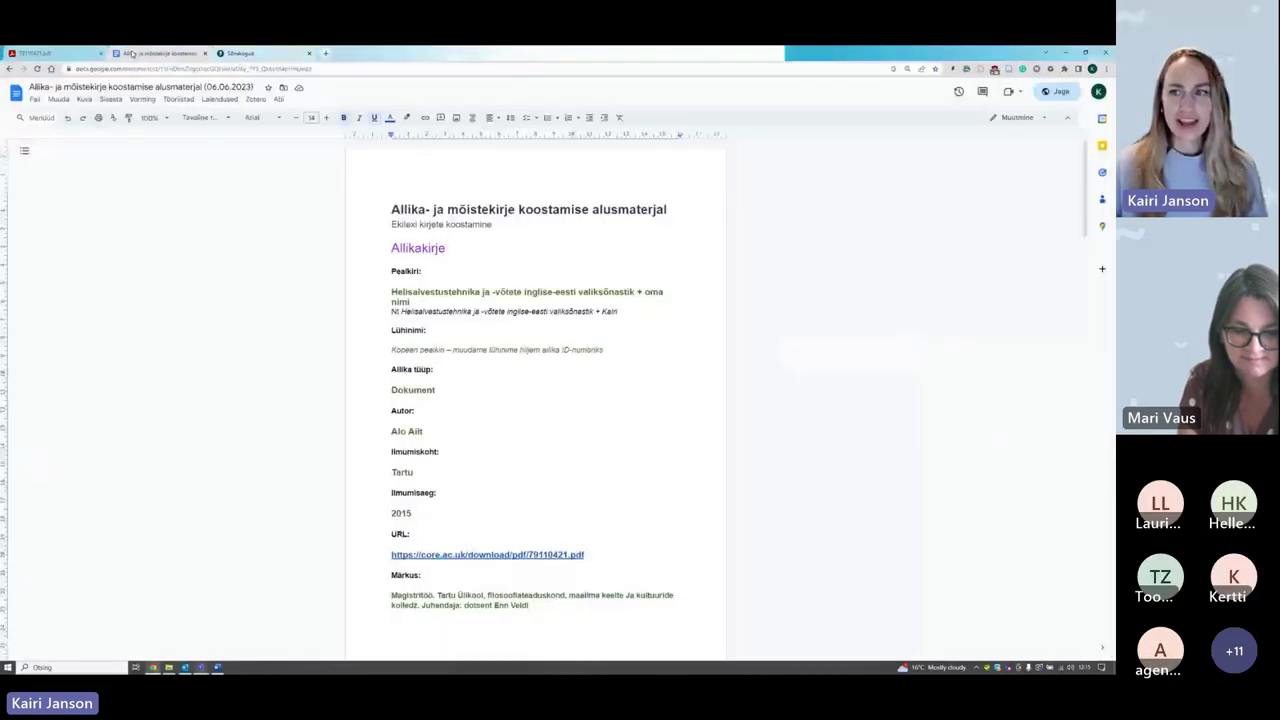
click(1055, 91)
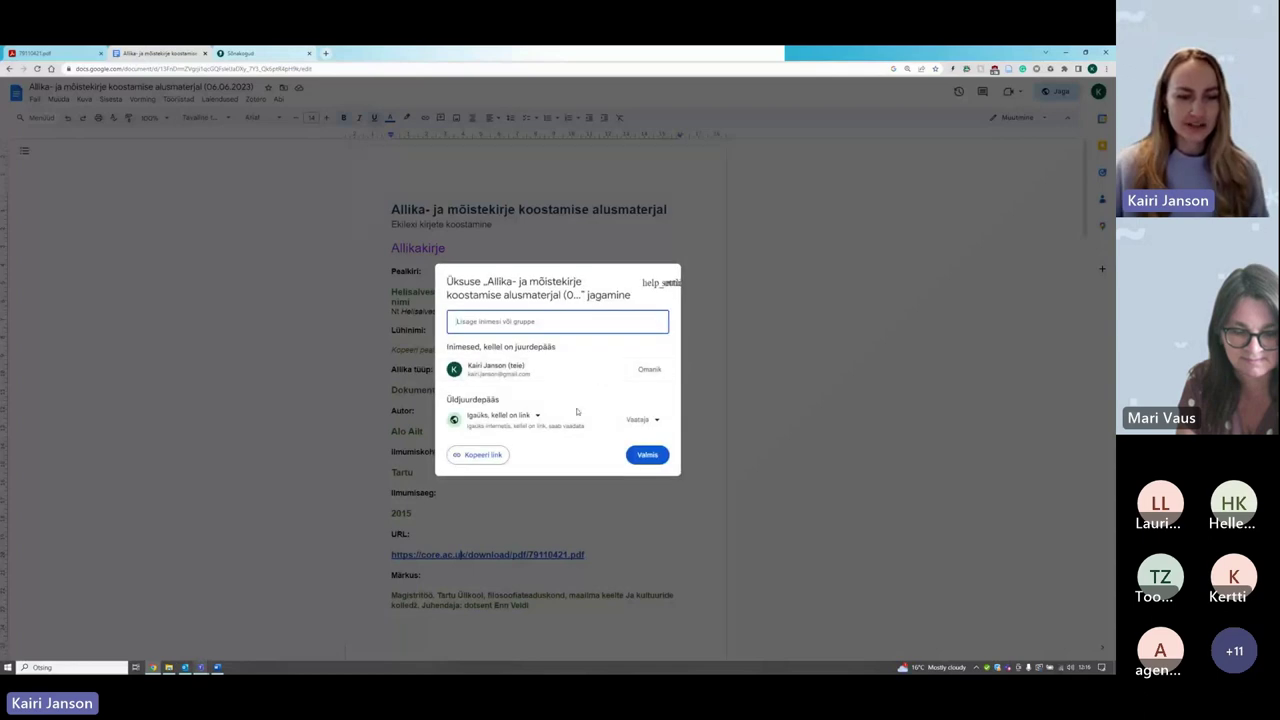
click(466, 456)
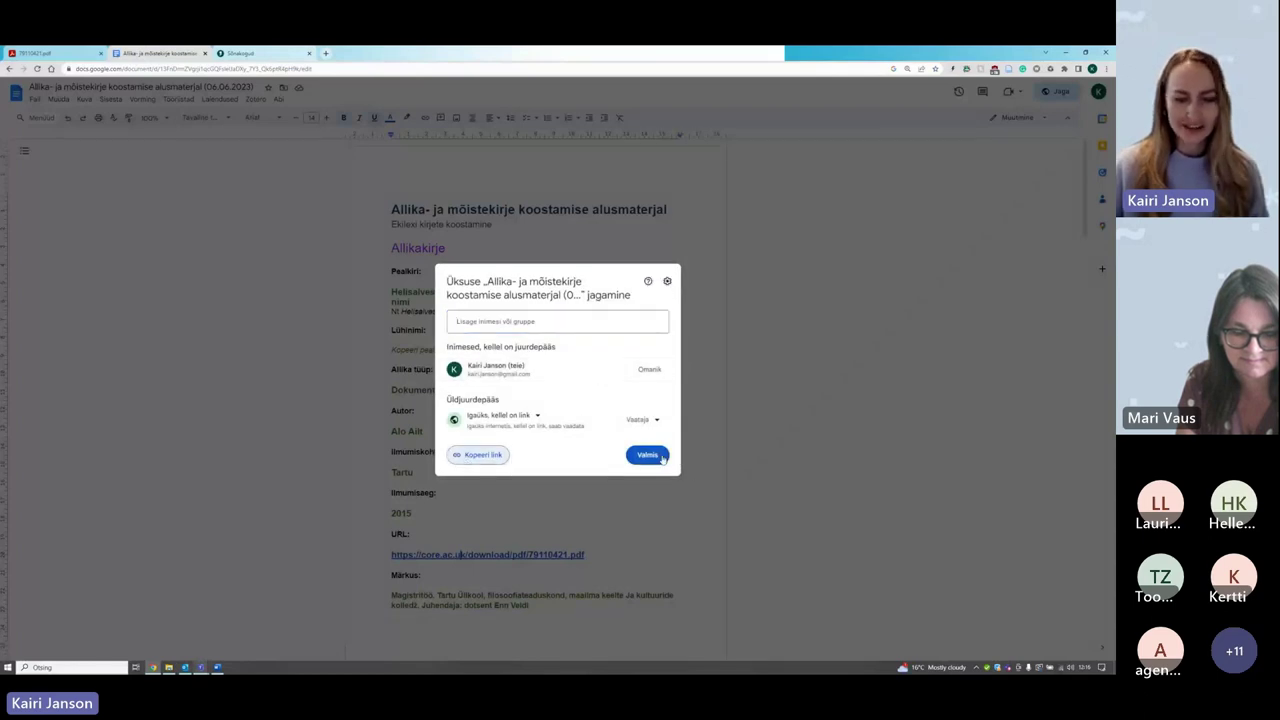
click(660, 456)
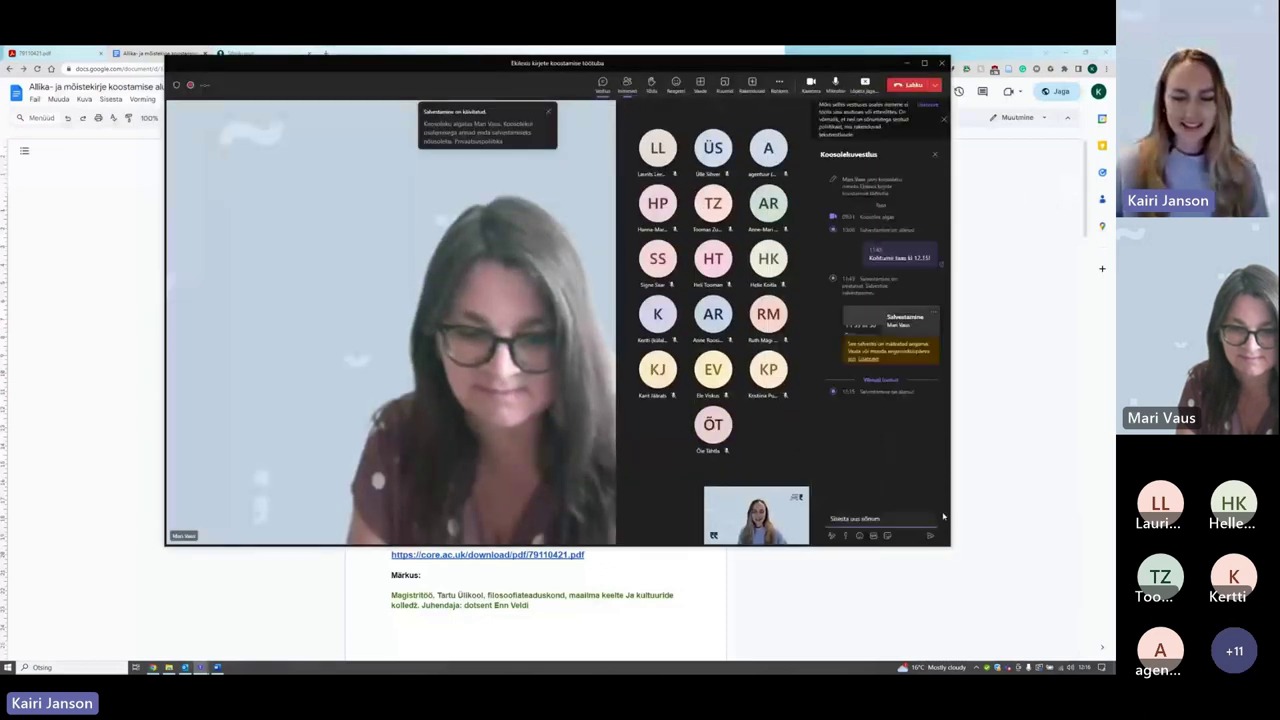
Step: Send the copied document link in the Teams meeting chat and return to the document in the browser
click(883, 517)
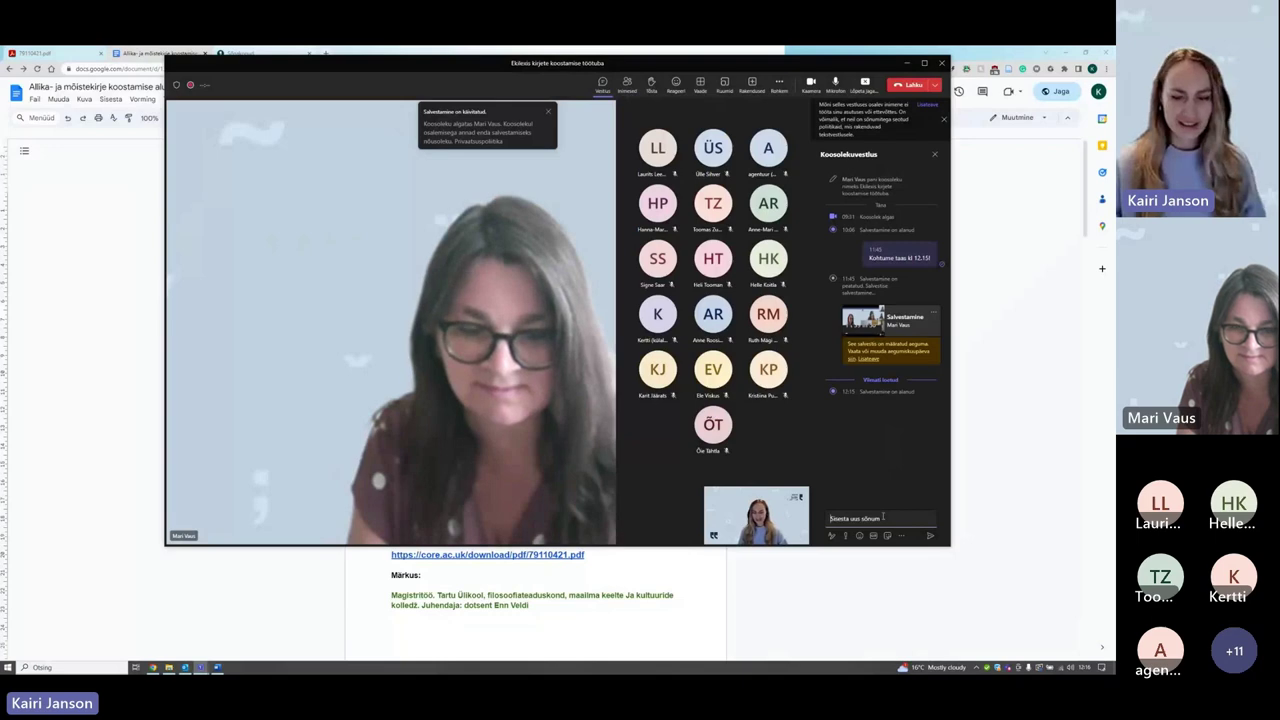
key(ctrl+v)
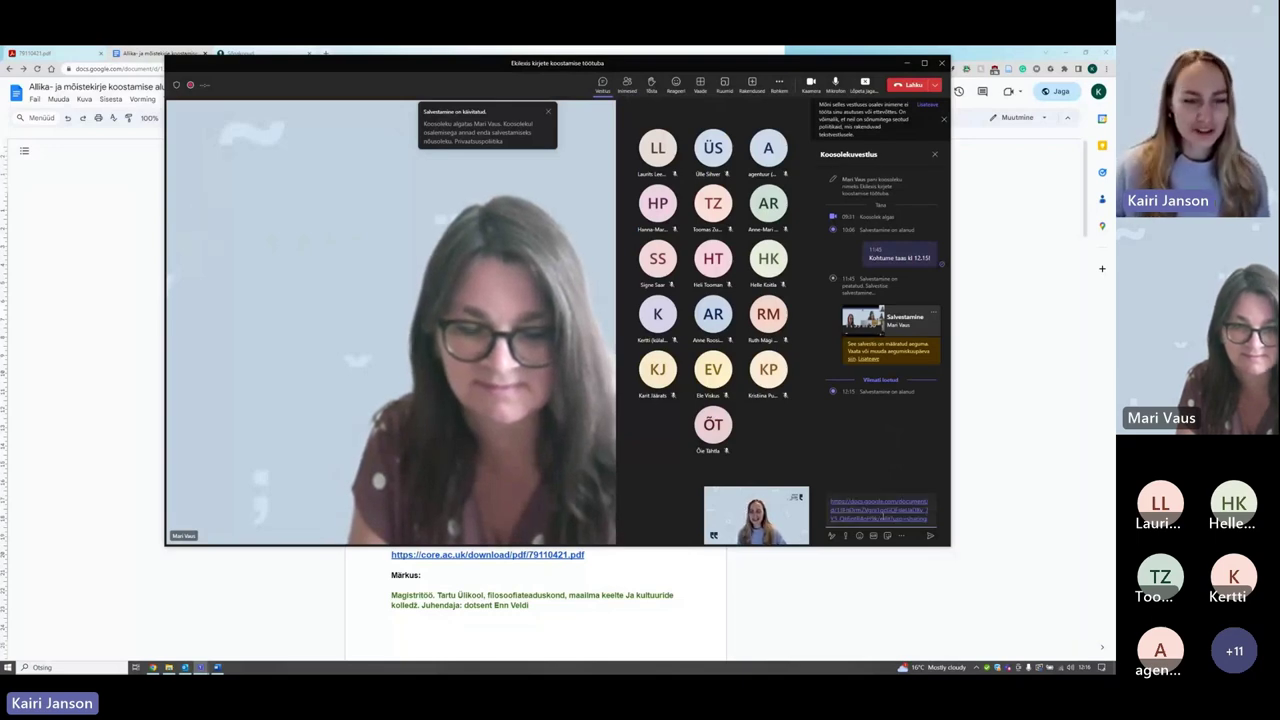
key(Return)
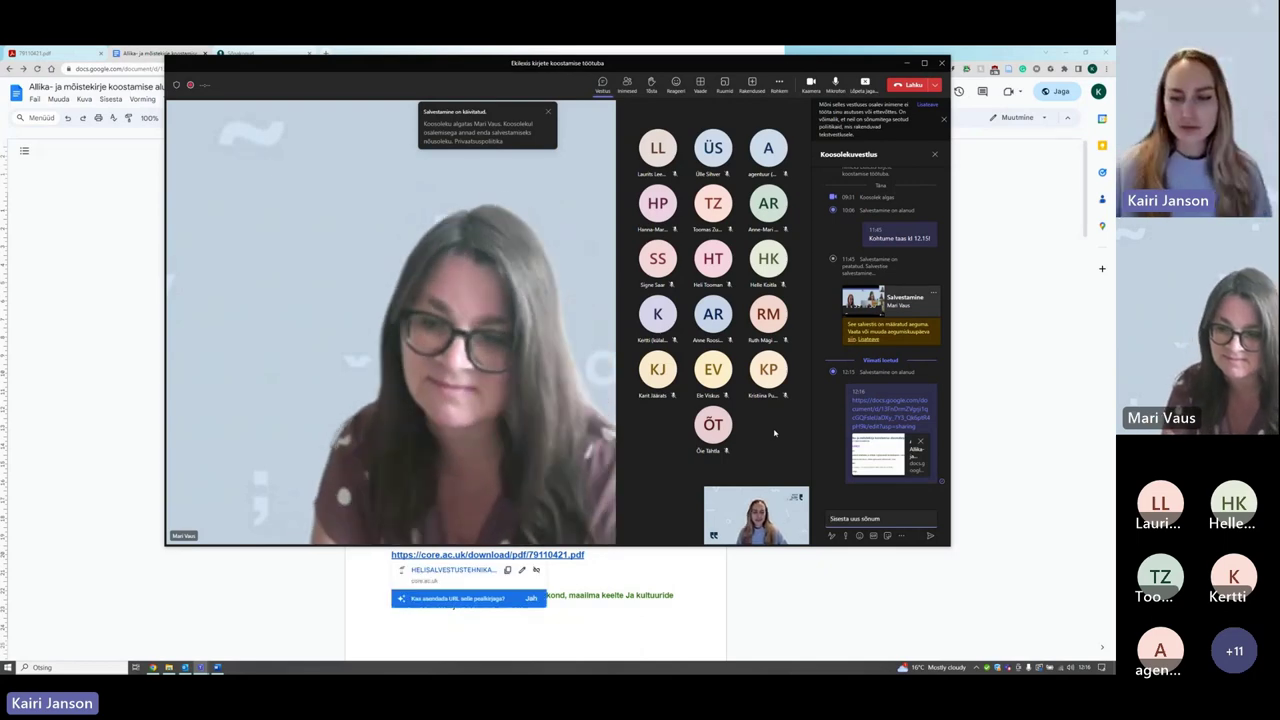
mouse_move(921, 427)
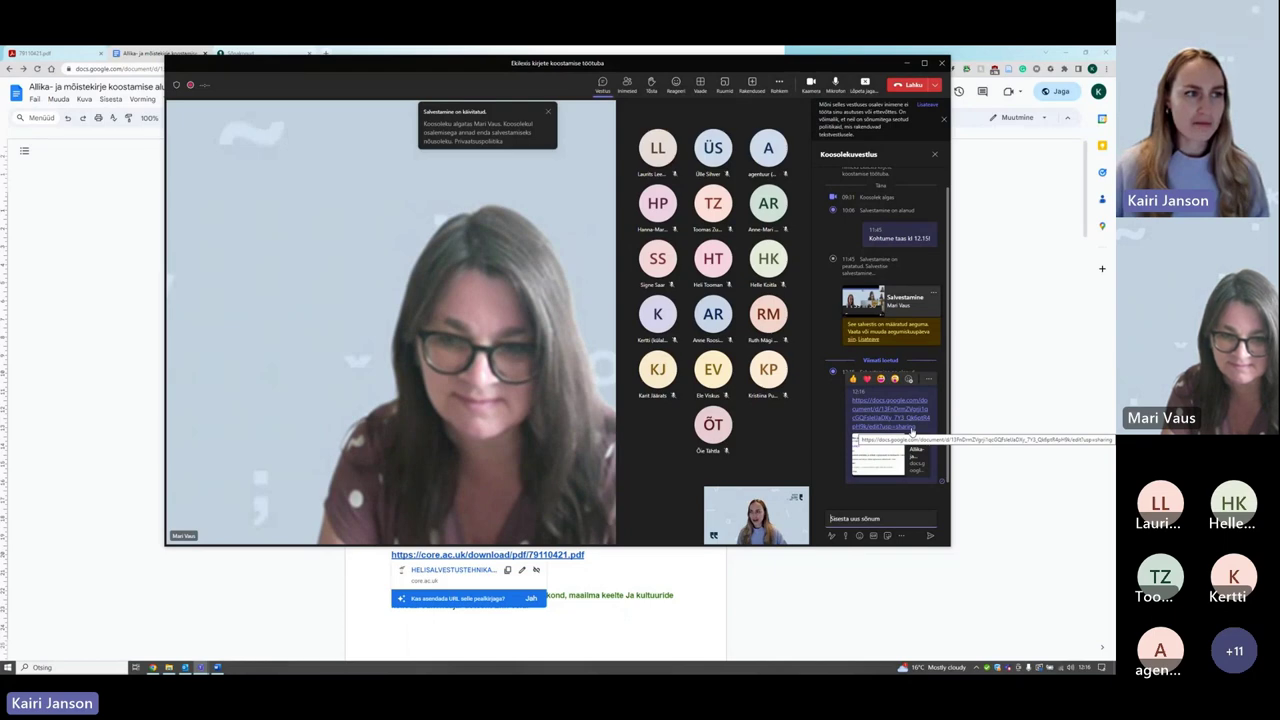
click(185, 304)
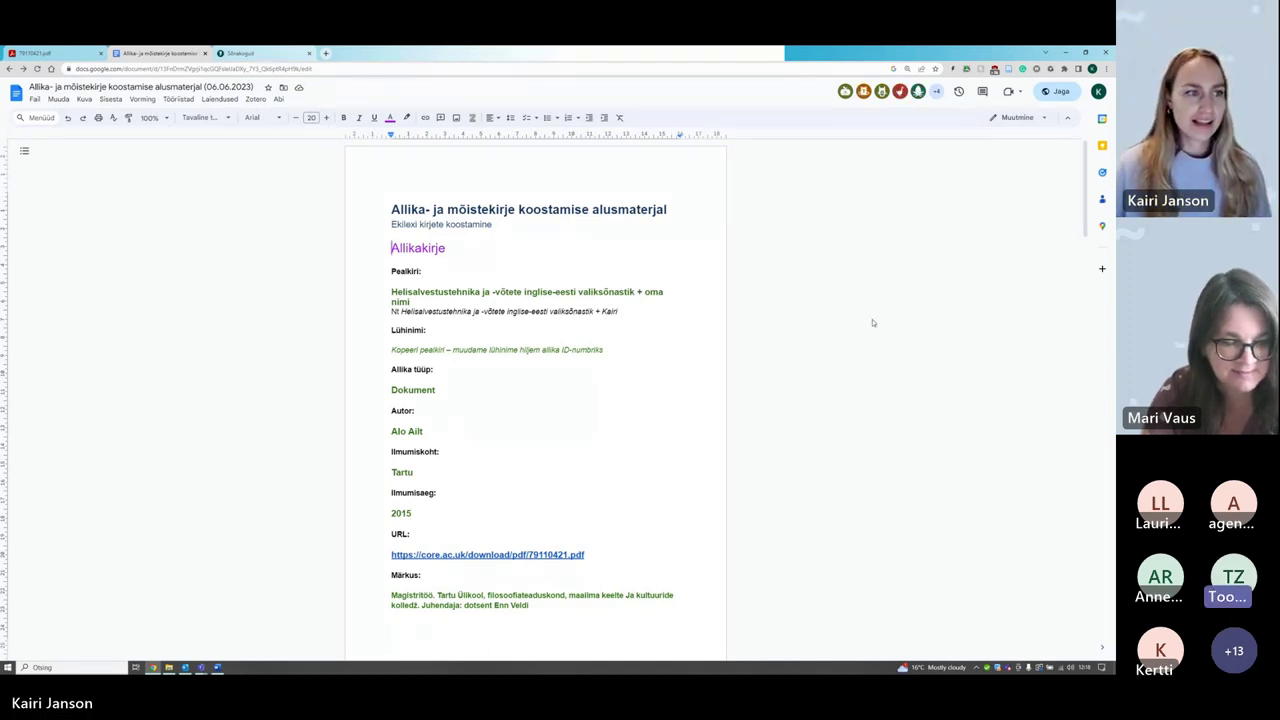
Step: Switch to Ekilex, open its home page (Töölaud) and enlarge the page display
mouse_move(281, 55)
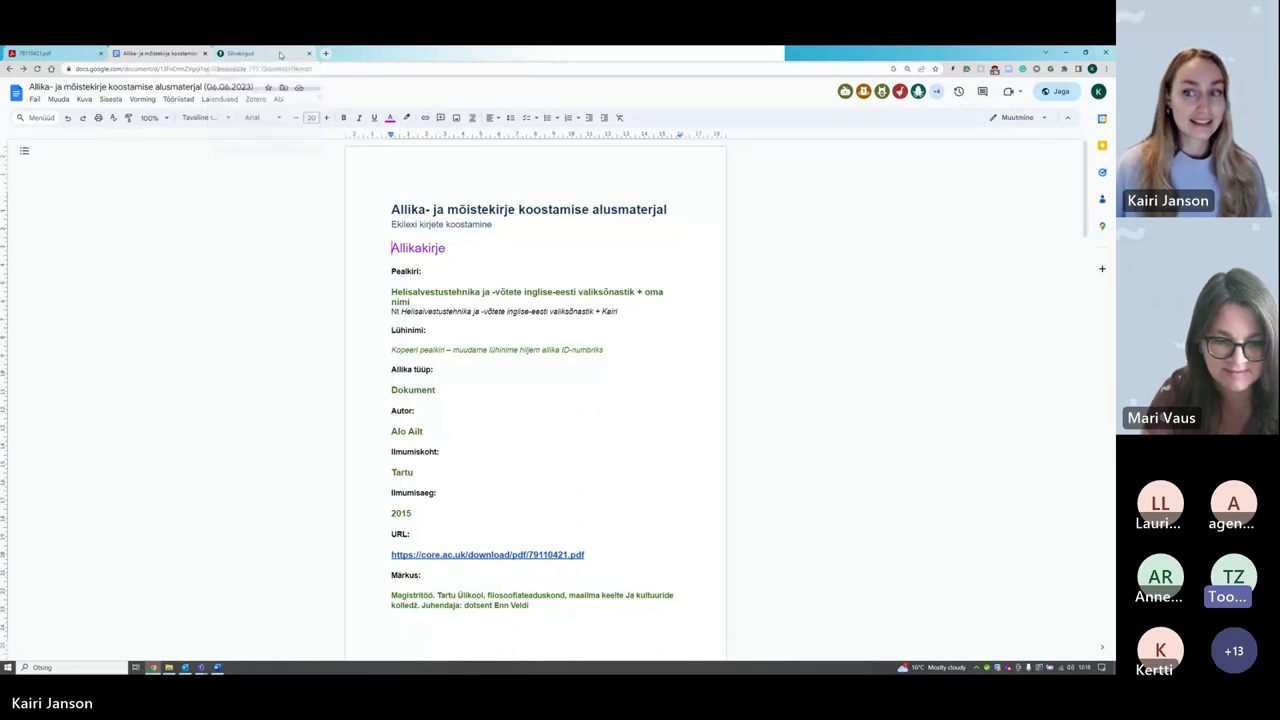
click(281, 55)
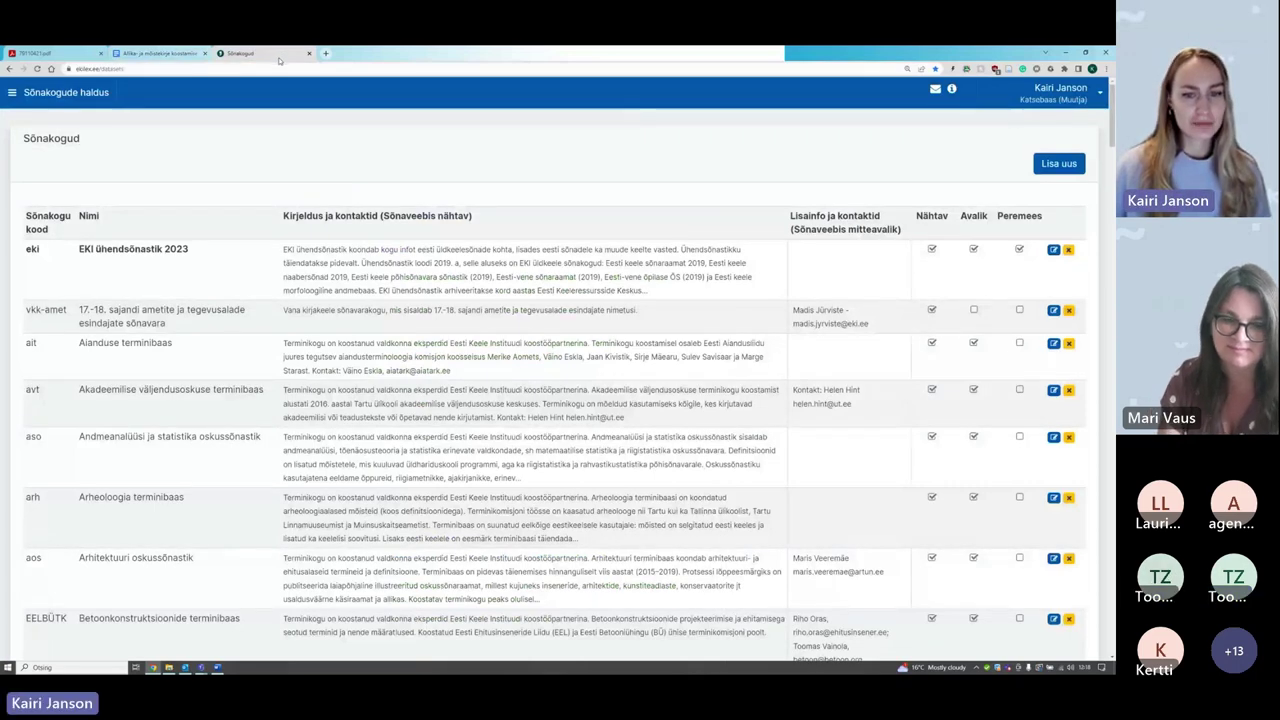
click(75, 93)
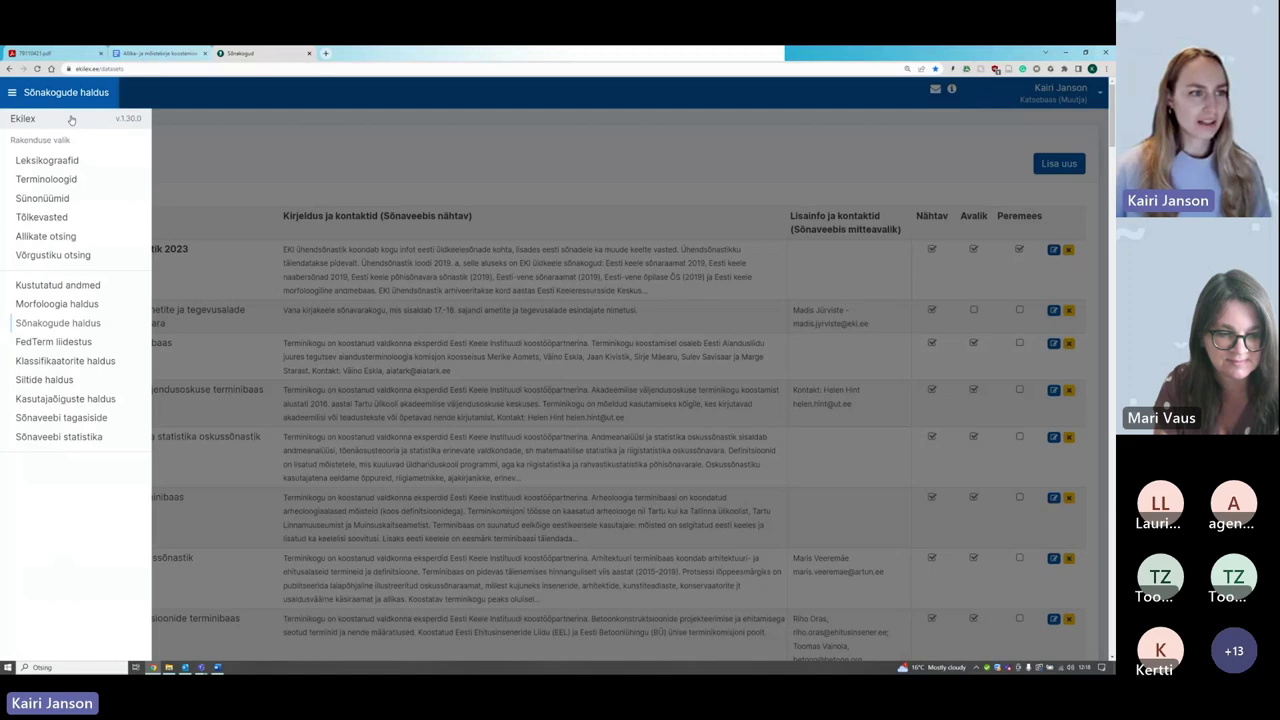
click(71, 119)
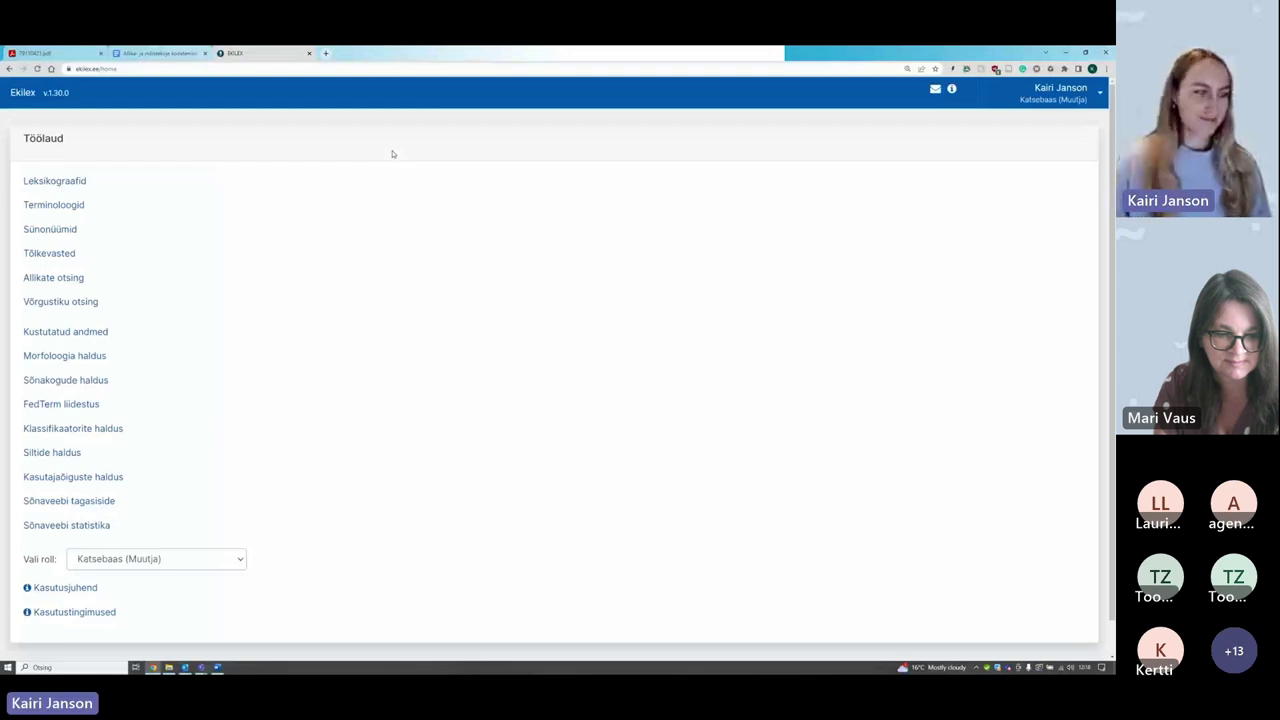
key(ctrl+plus)
key(ctrl+plus)
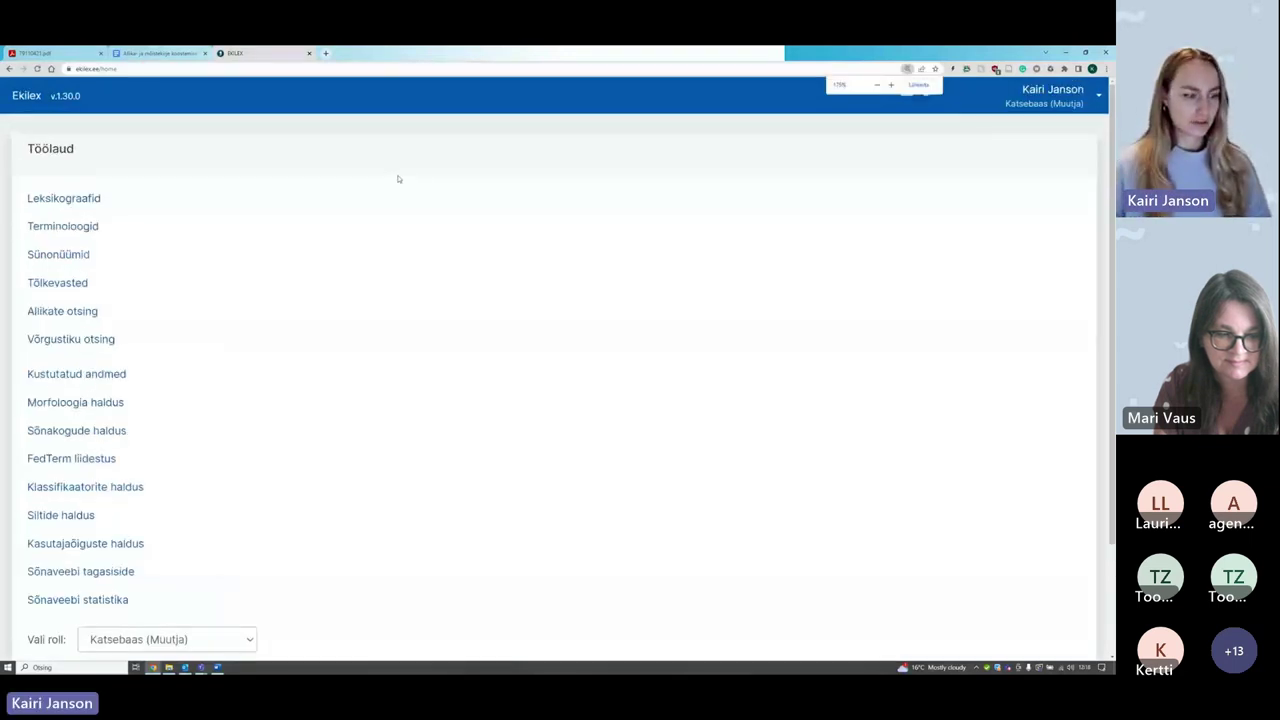
scroll(406, 191, down, 3)
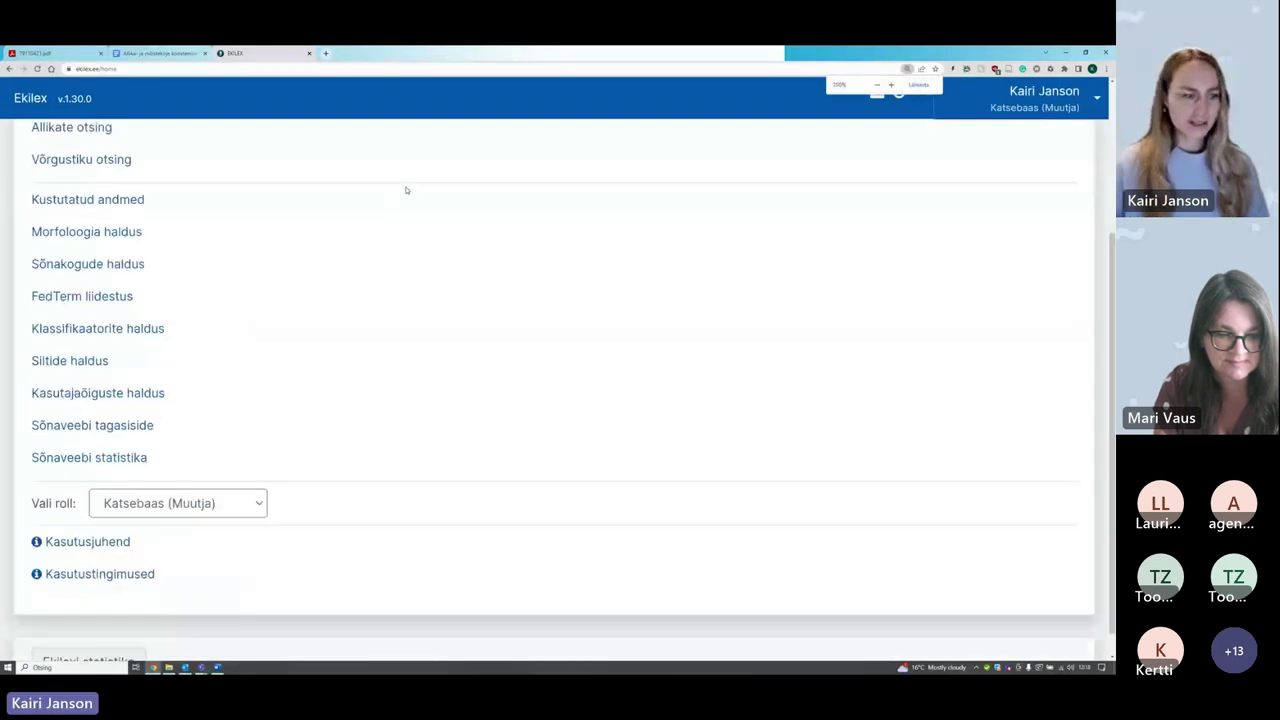
scroll(408, 220, up, 5)
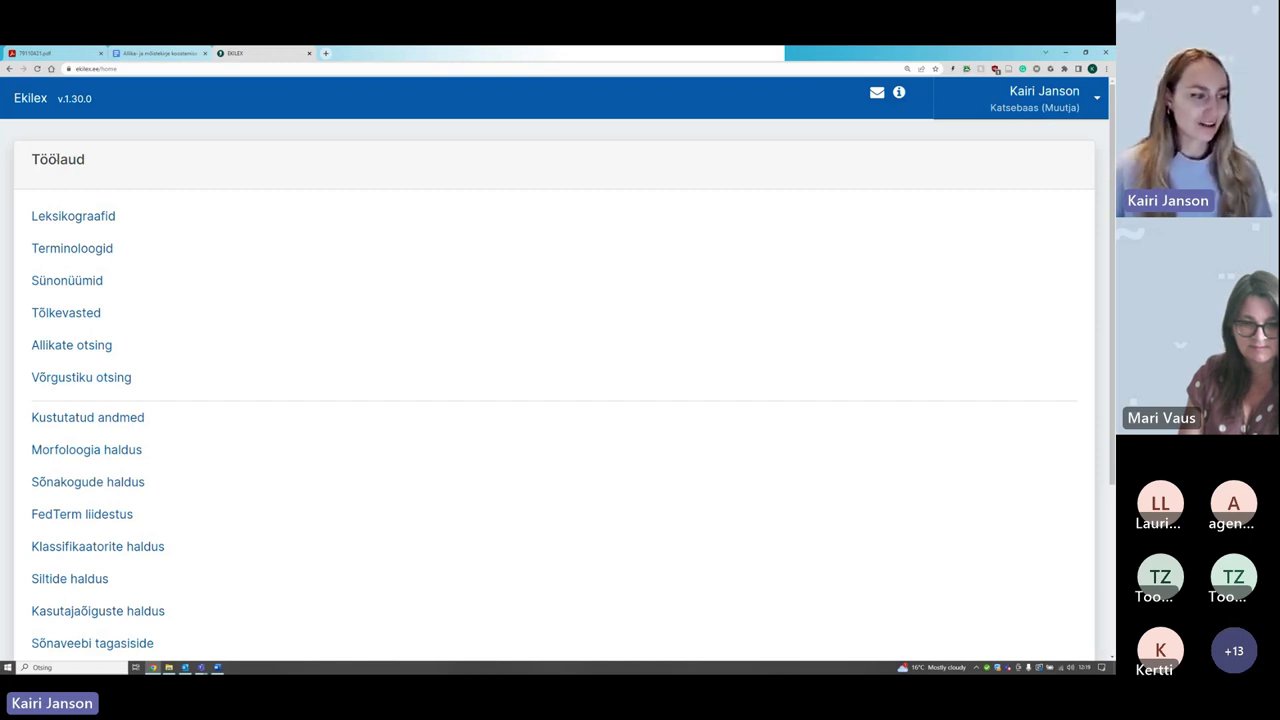
Step: Review the Allikakirje section of the Google Docs base material, from Pealkiri through Märkus
click(155, 53)
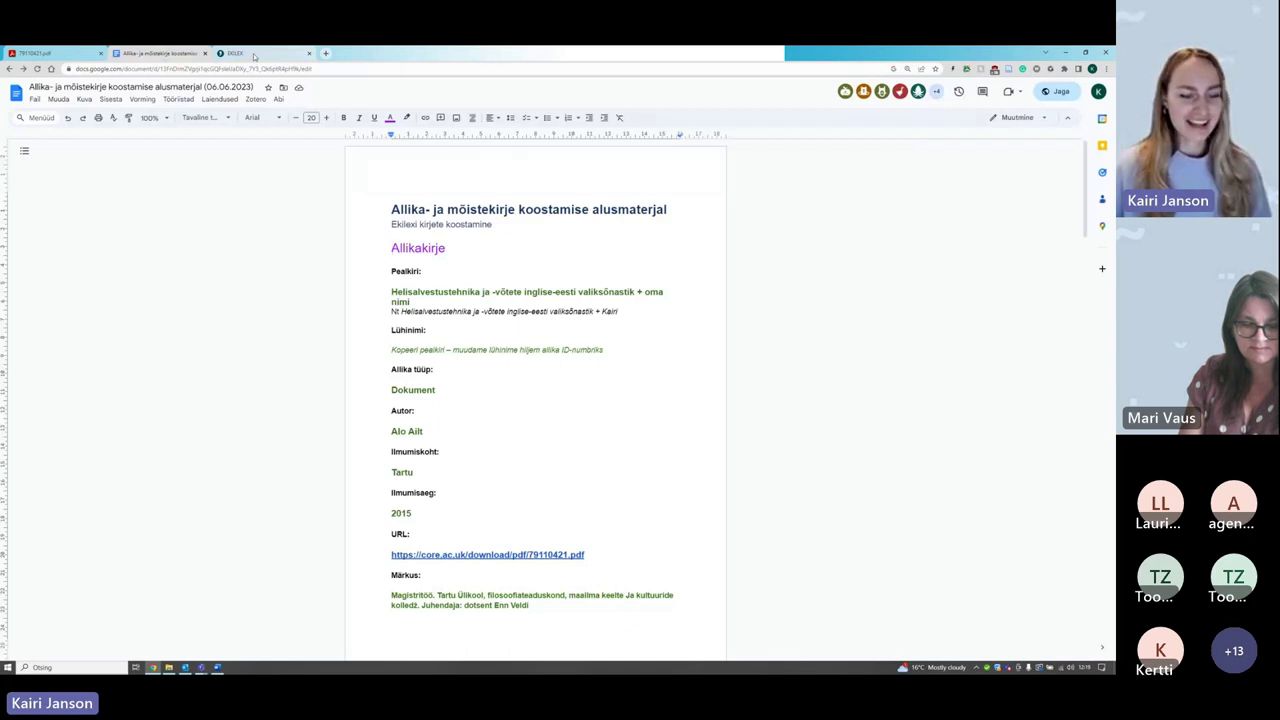
mouse_move(254, 57)
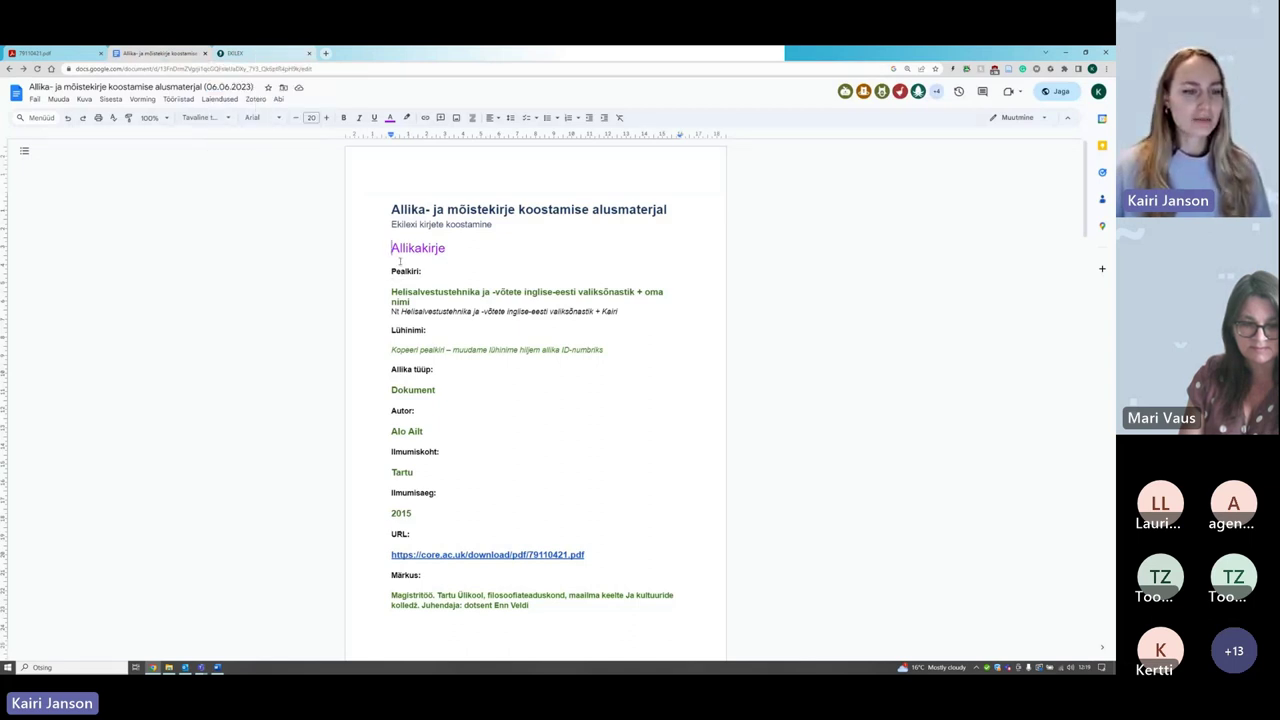
scroll(400, 261, down, 1)
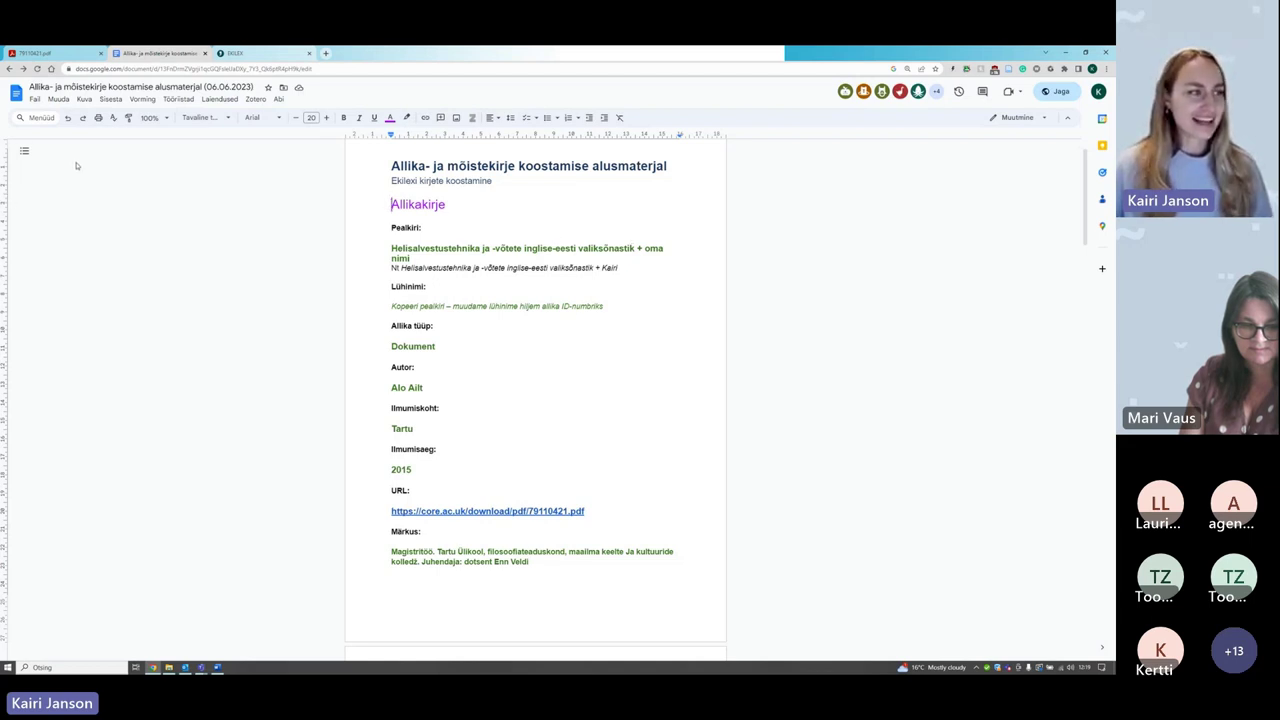
Step: Look through the thesis PDF 79110421.pdf, from the title page and table of contents through the introductory chapters to the discussion of glossary sources
mouse_move(49, 53)
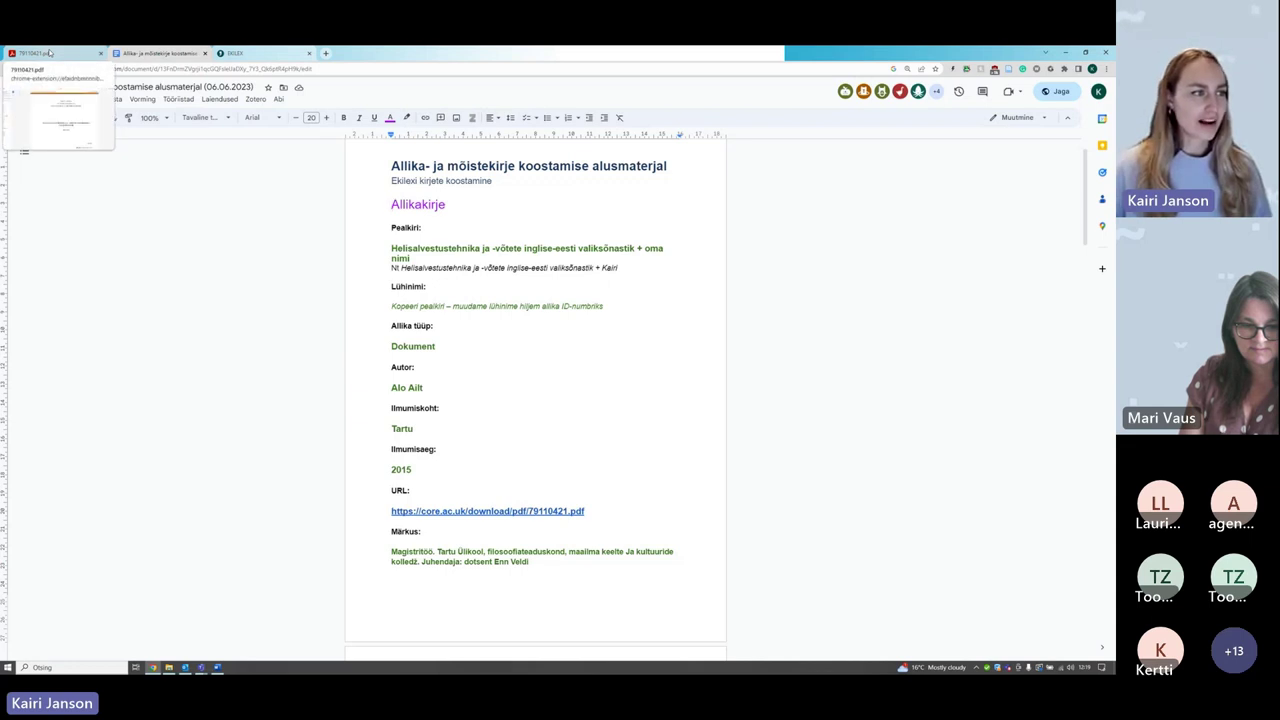
click(49, 53)
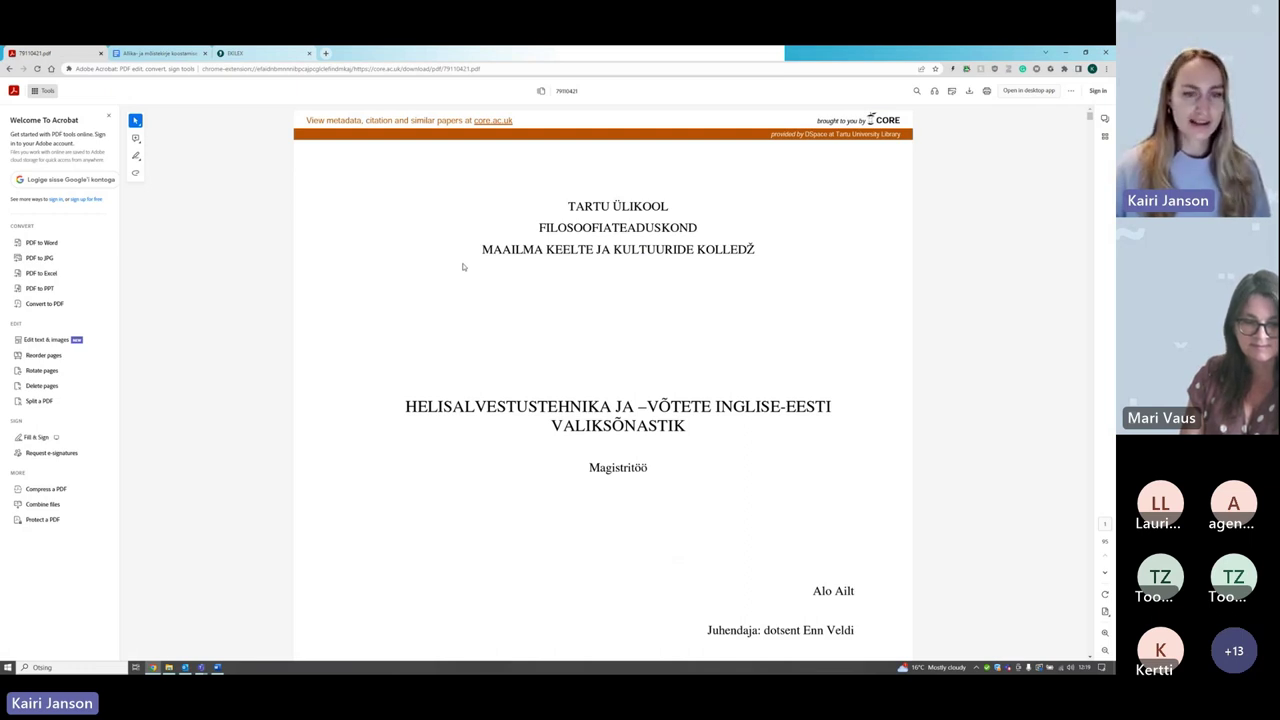
scroll(463, 267, down, 1)
scroll(463, 267, down, 5)
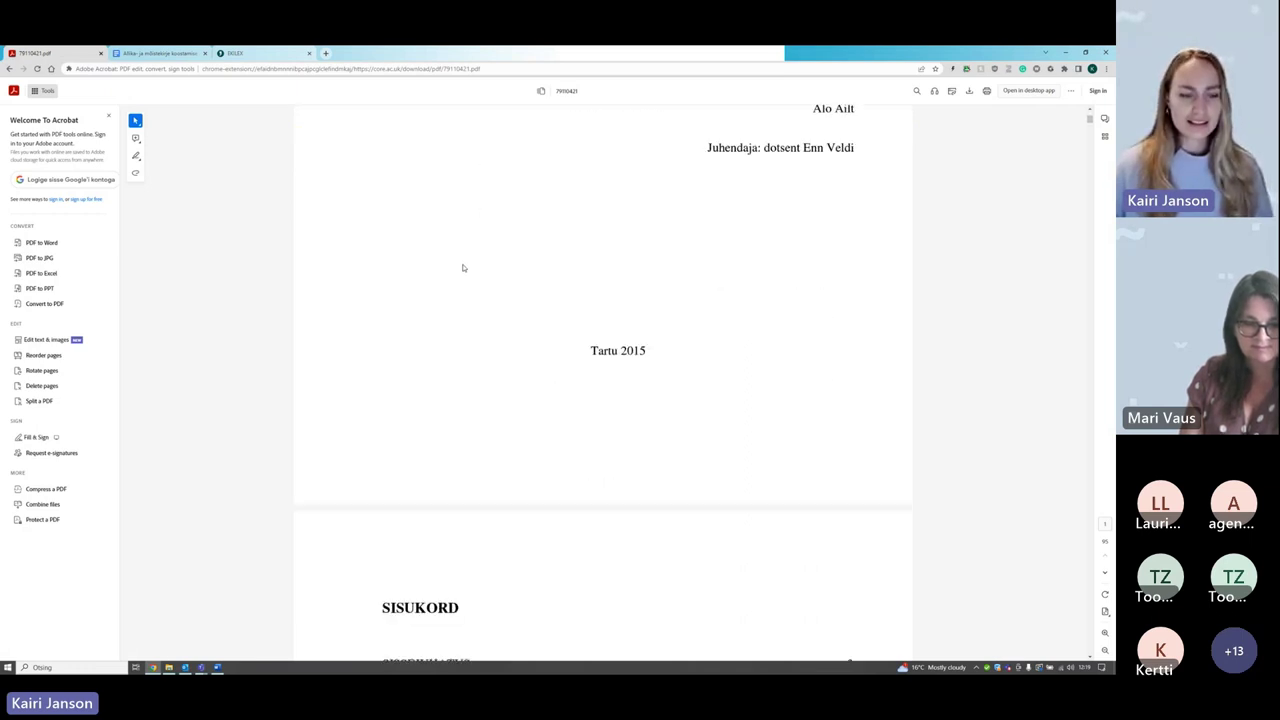
scroll(463, 267, down, 2)
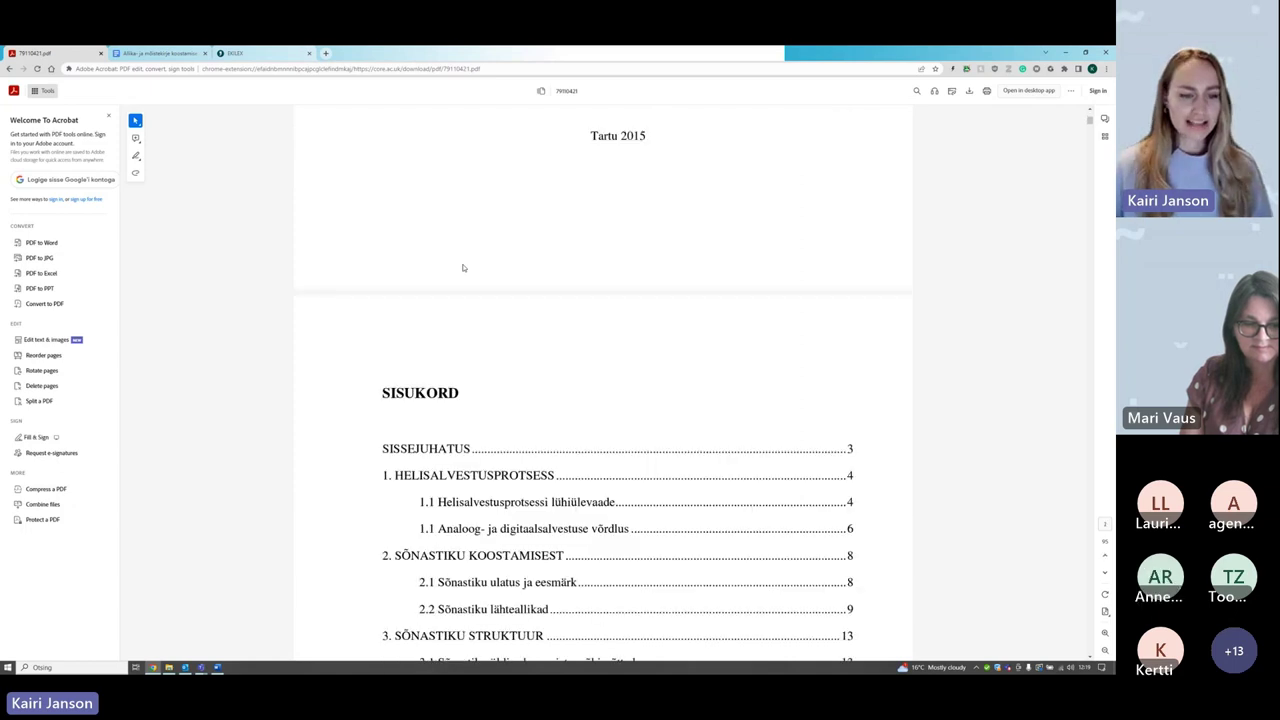
scroll(463, 267, down, 7)
scroll(463, 267, down, 1)
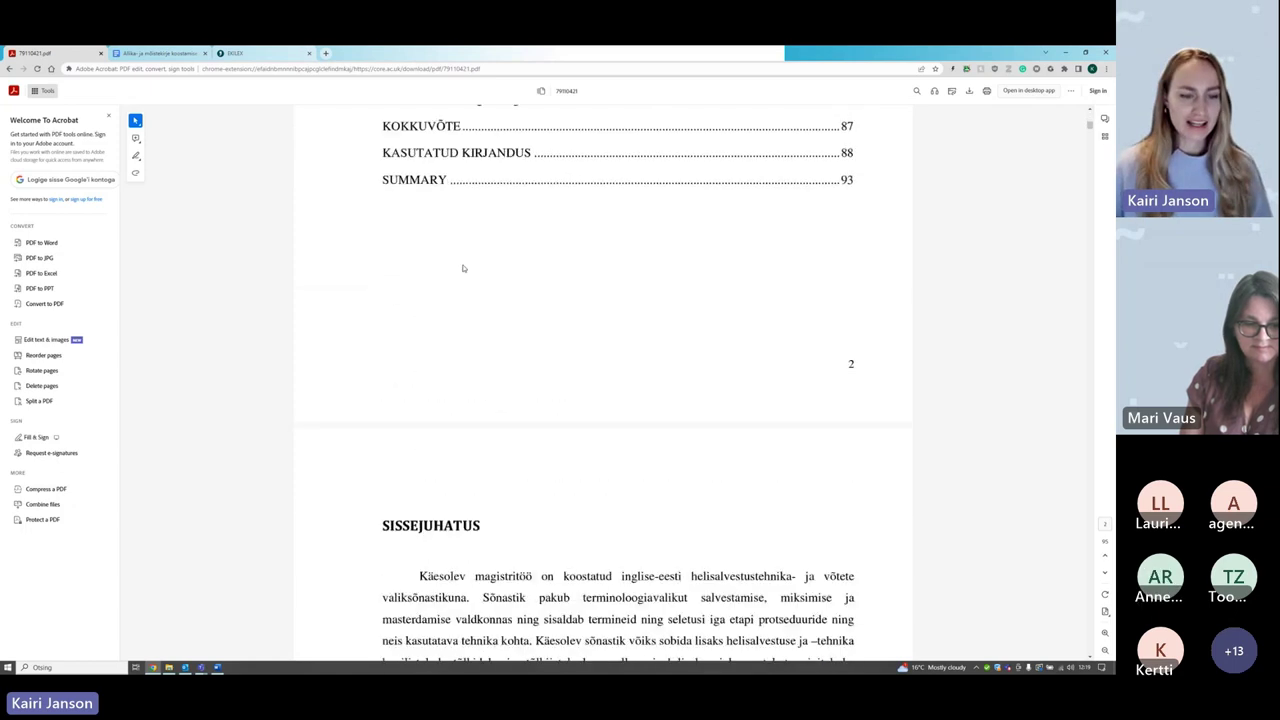
scroll(463, 268, down, 5)
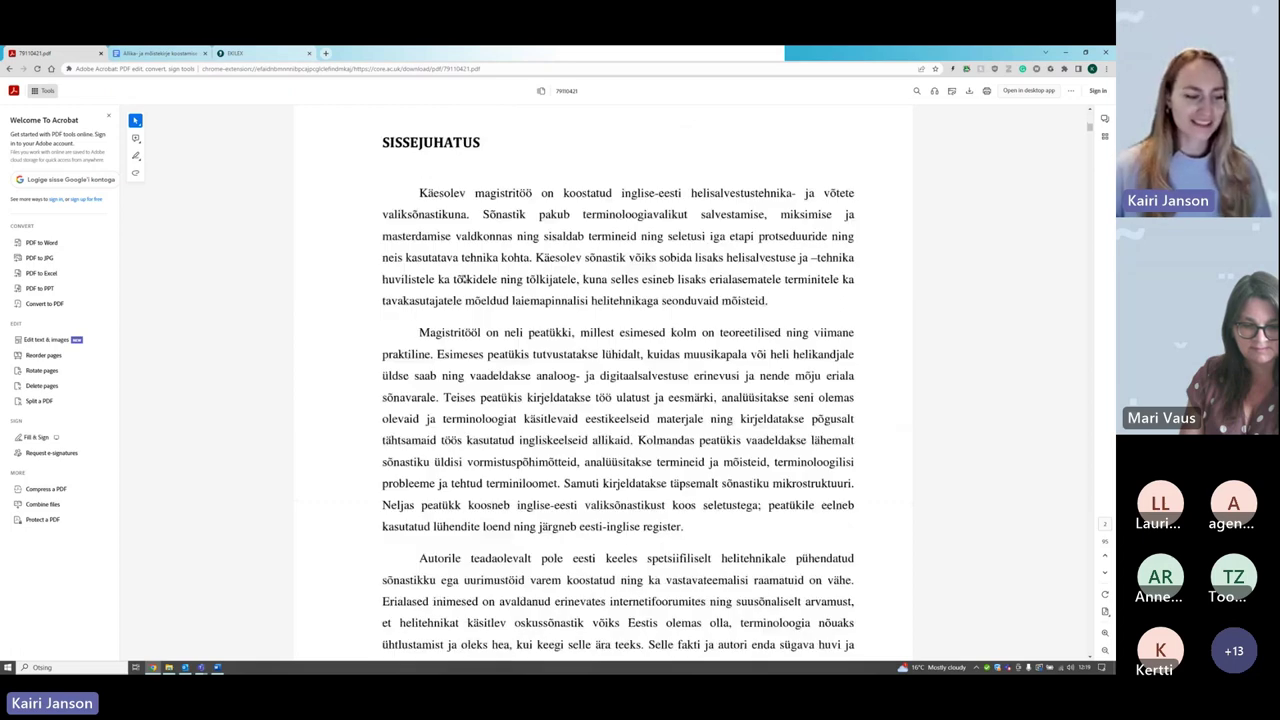
scroll(463, 279, down, 10)
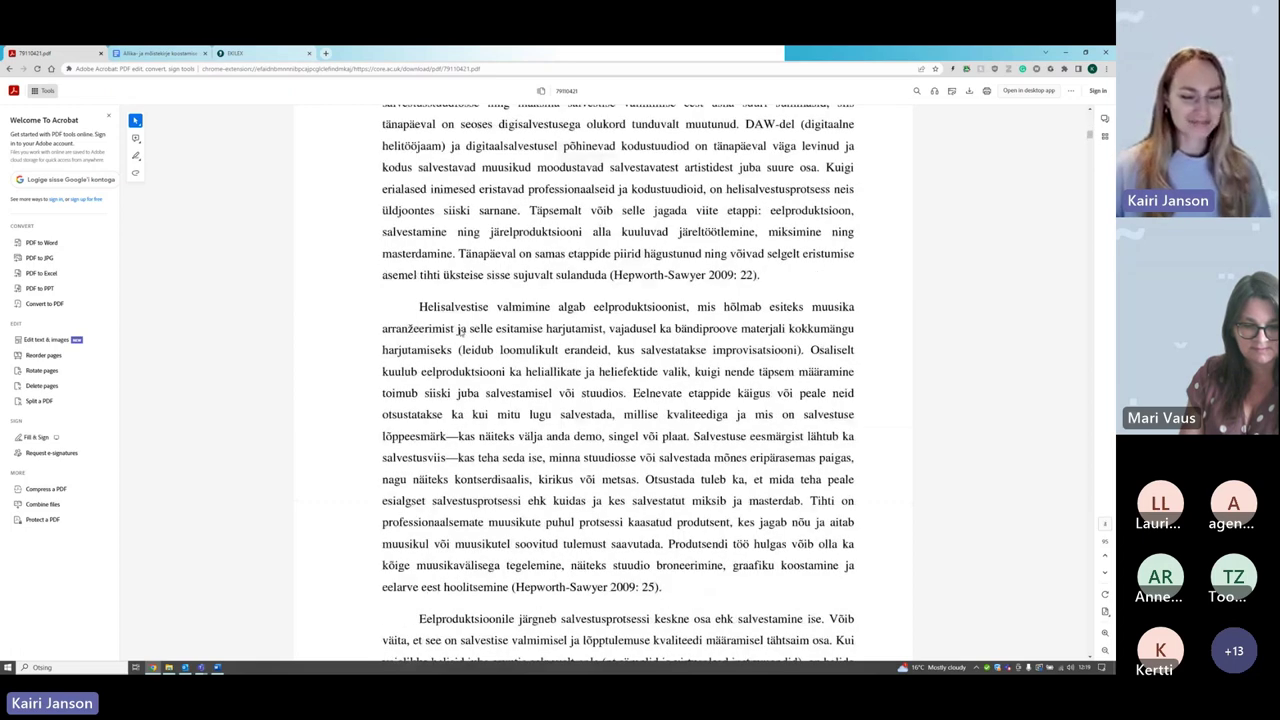
scroll(462, 332, down, 10)
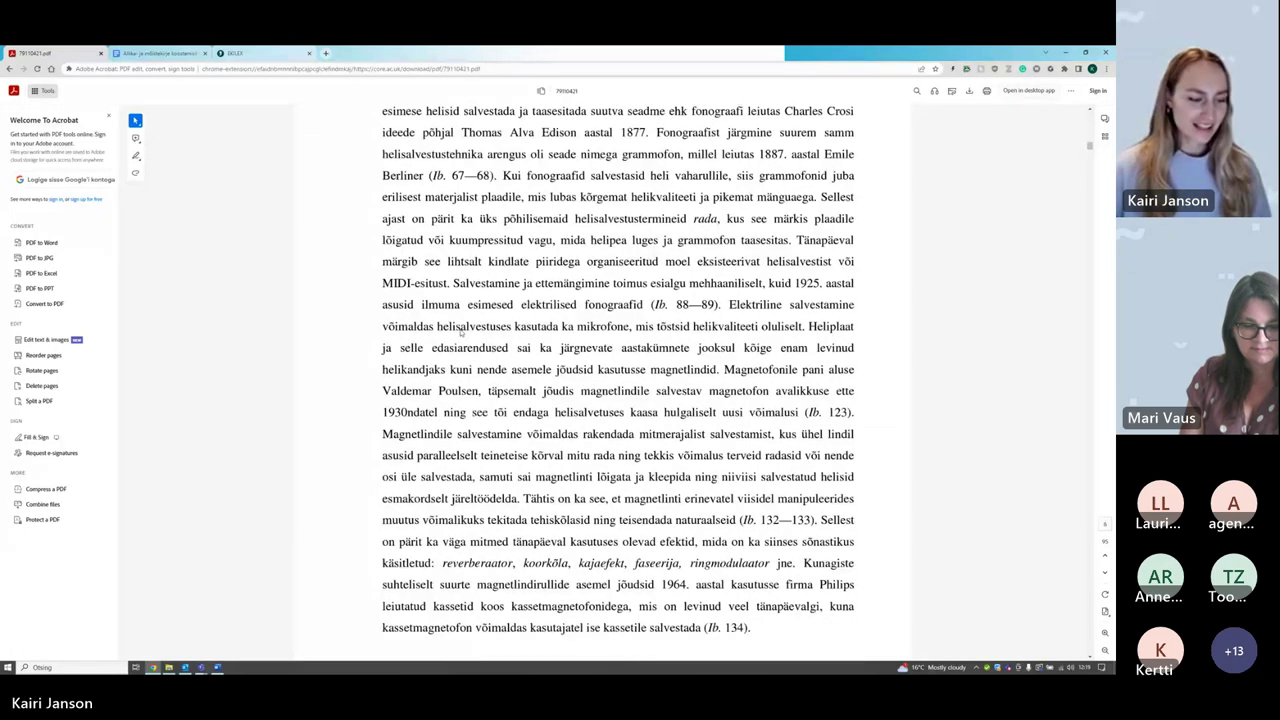
scroll(462, 333, down, 10)
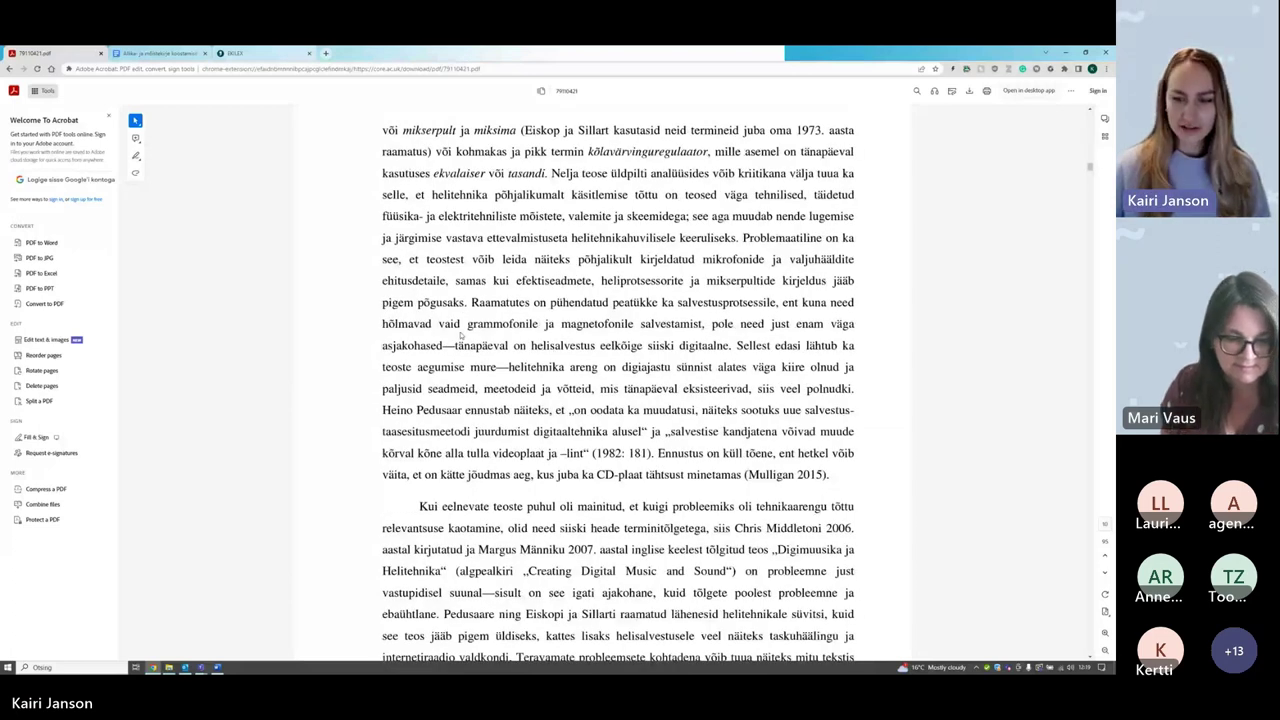
scroll(460, 335, down, 10)
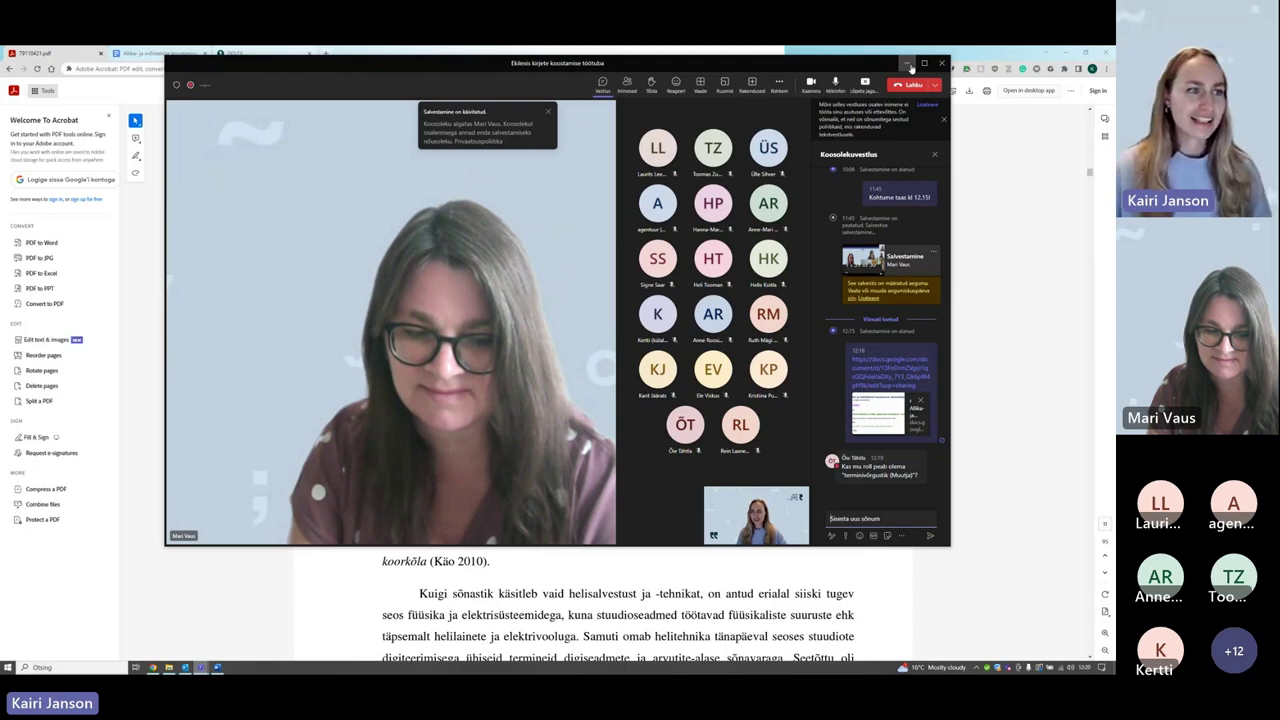
Step: Minimize the Teams meeting window, switch to Ekilex and open the source search (Allikate otsing)
click(907, 63)
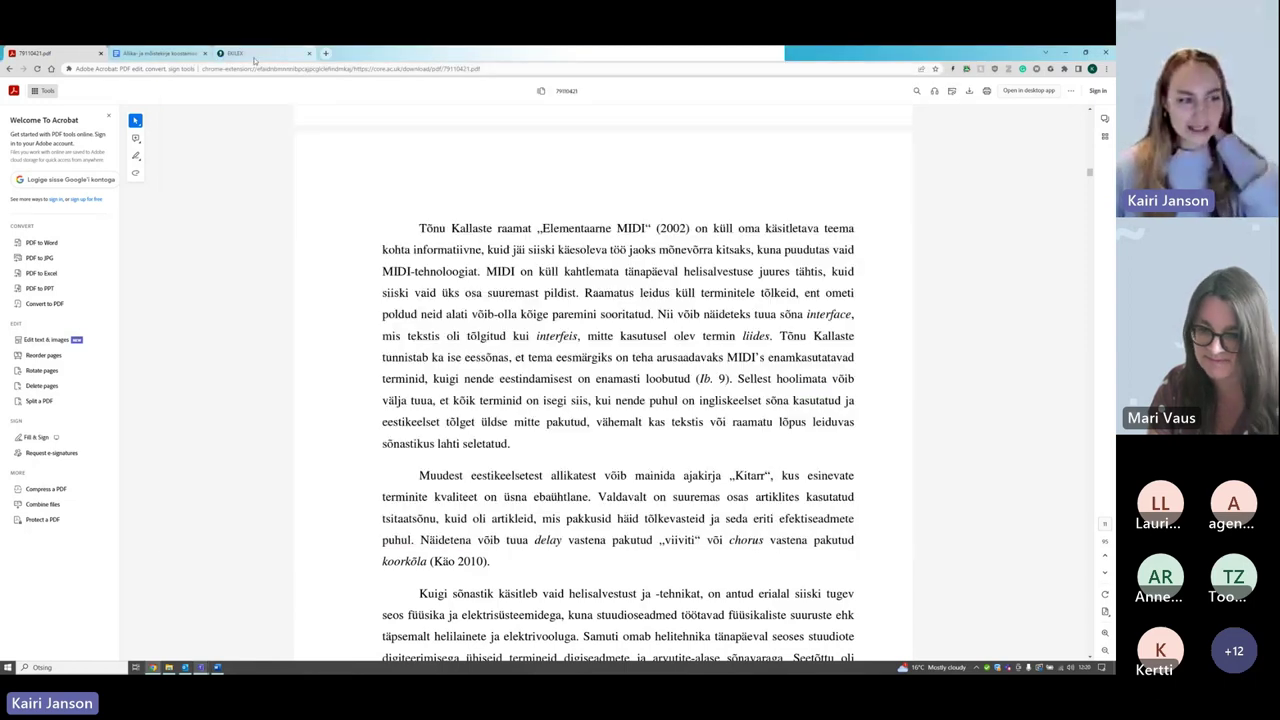
click(235, 53)
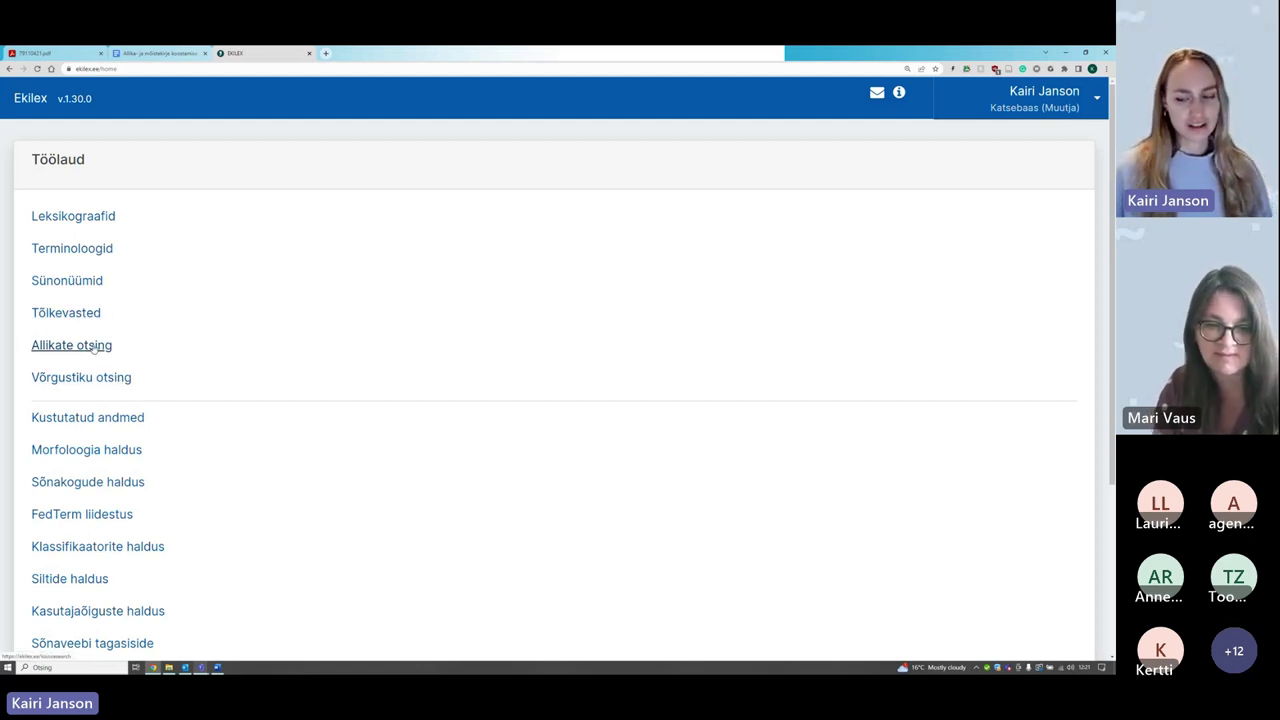
click(93, 347)
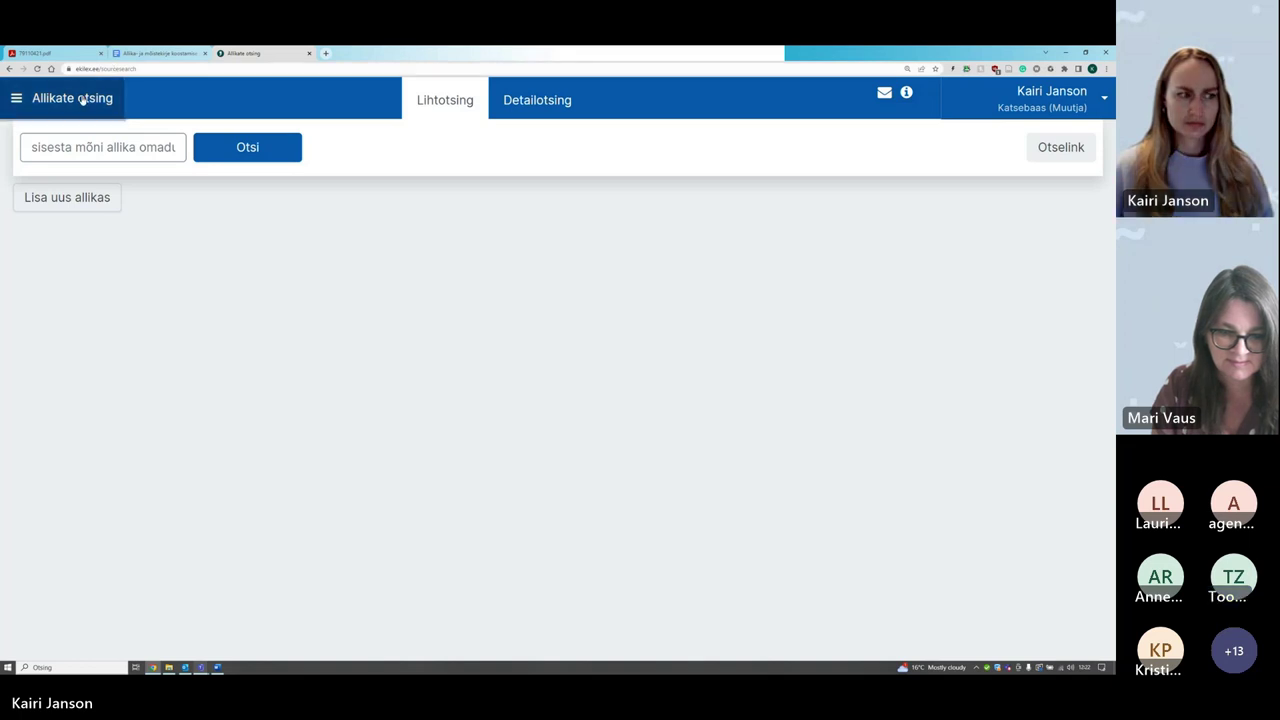
Step: Show the list of Ekilex applications and the source search page's web address
click(82, 100)
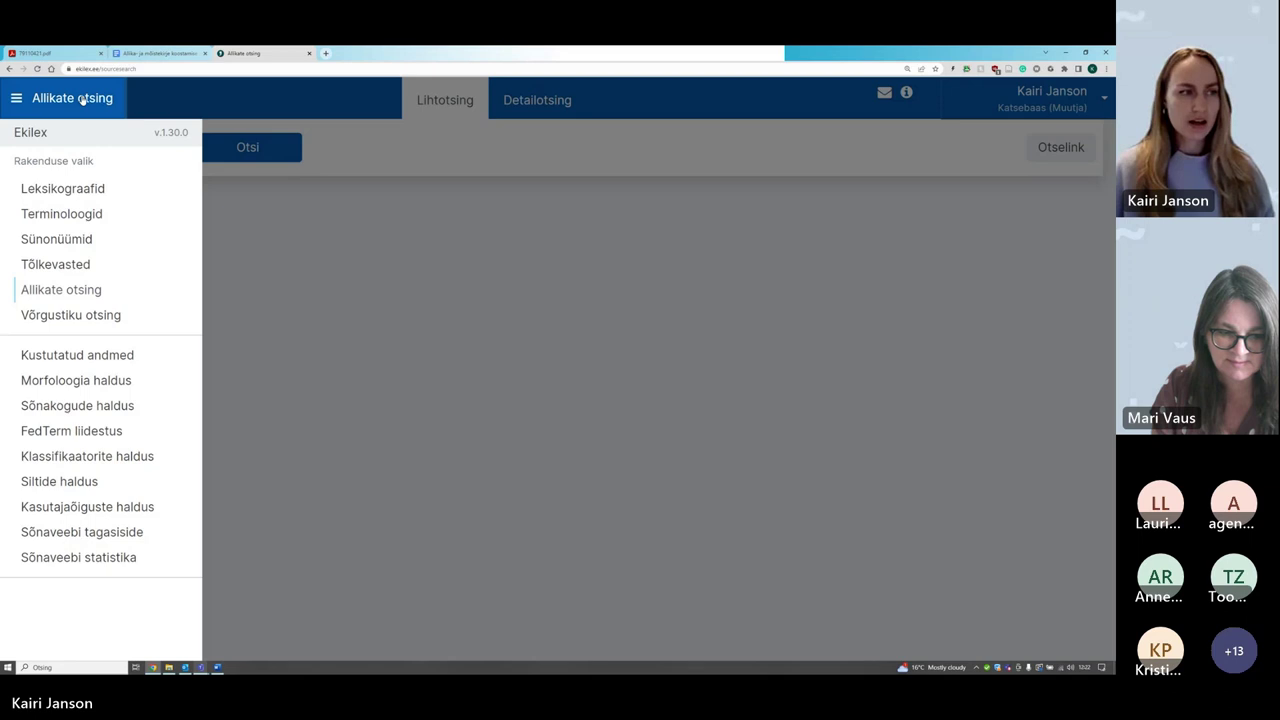
click(82, 100)
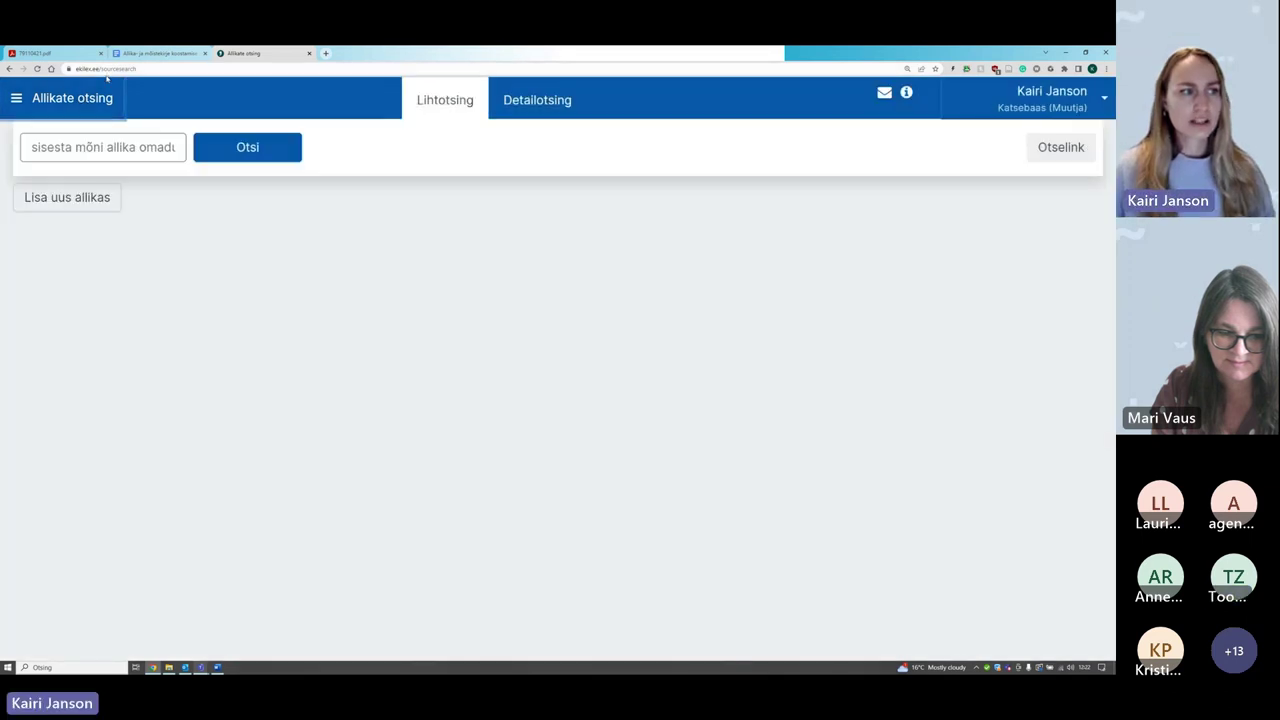
click(119, 68)
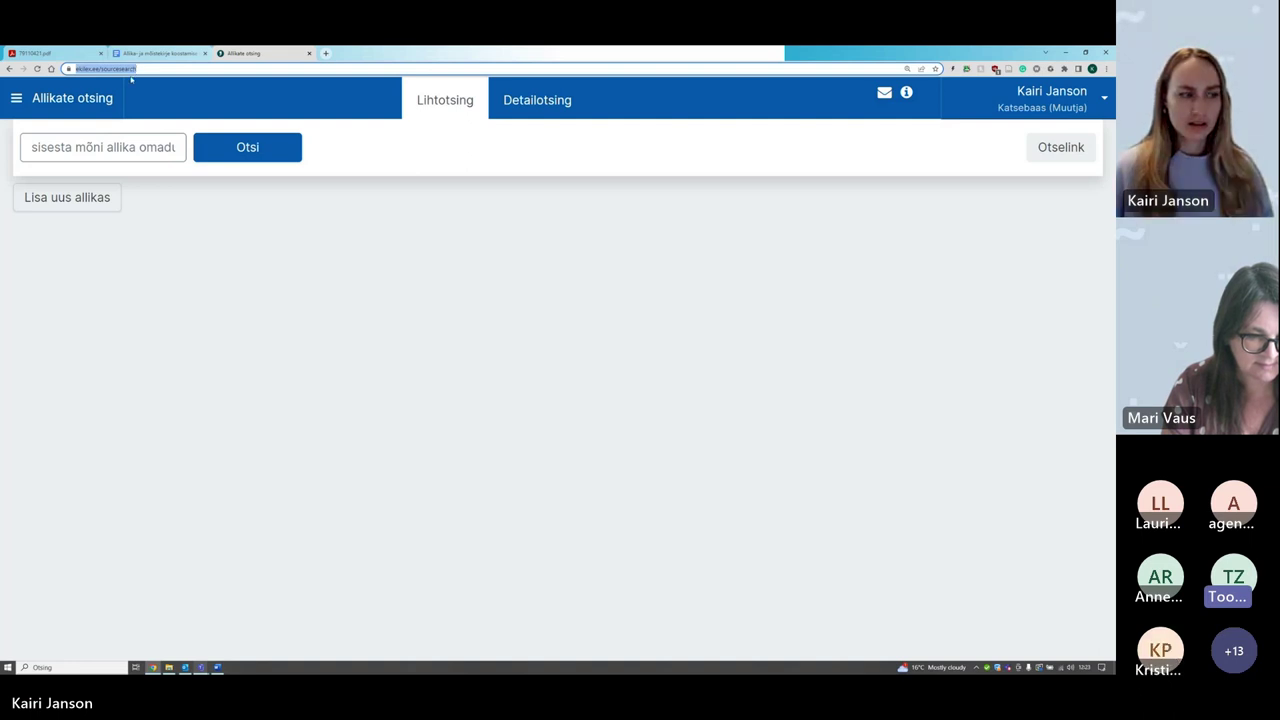
click(103, 99)
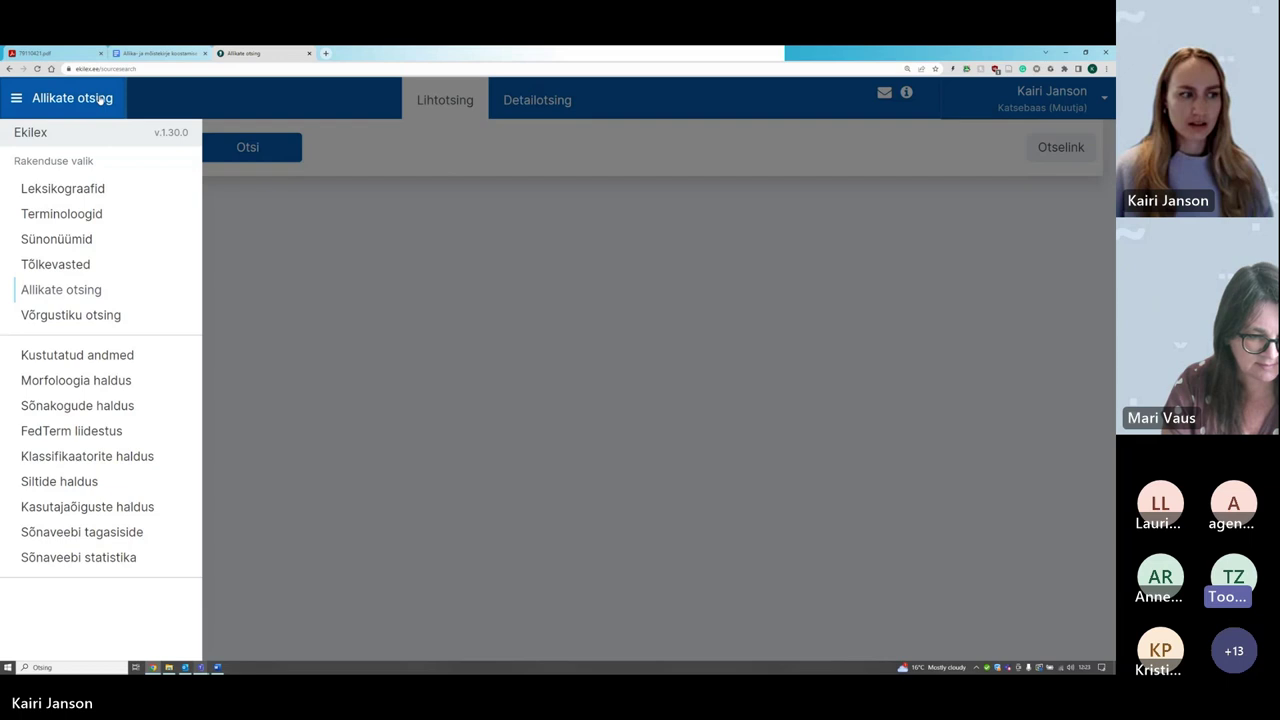
click(103, 99)
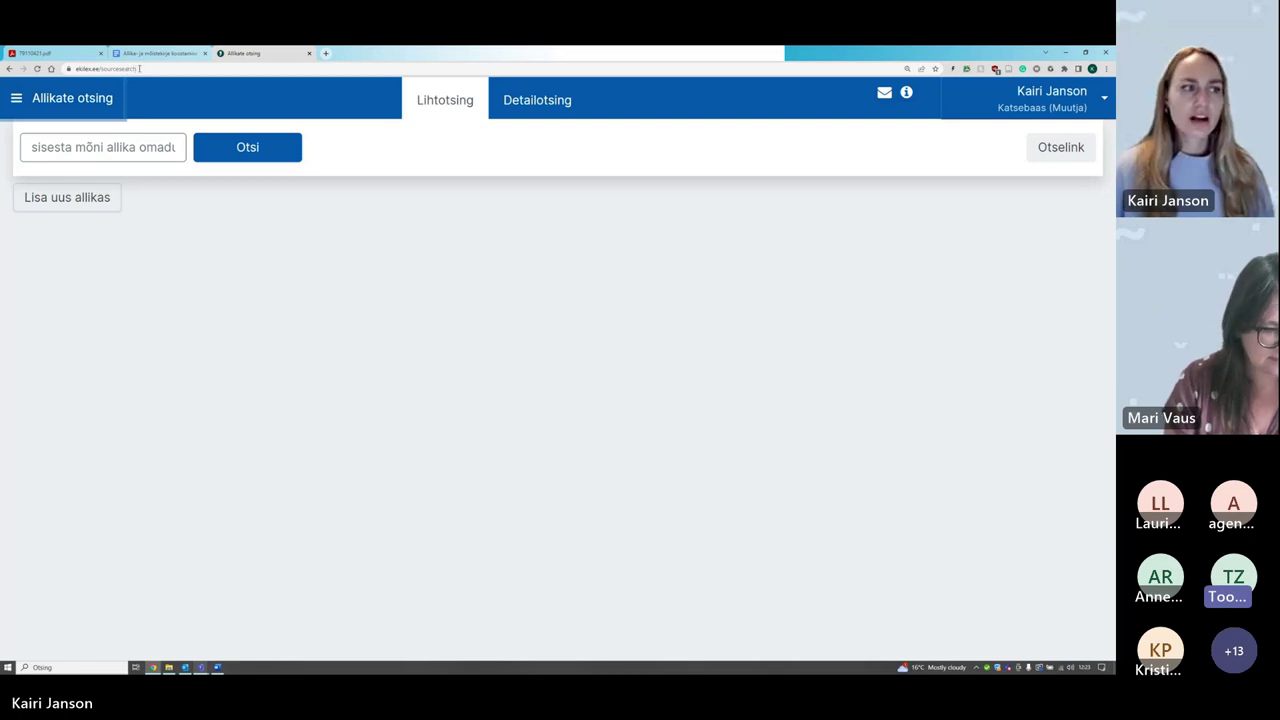
drag(115, 68, 137, 68)
double_click(137, 68)
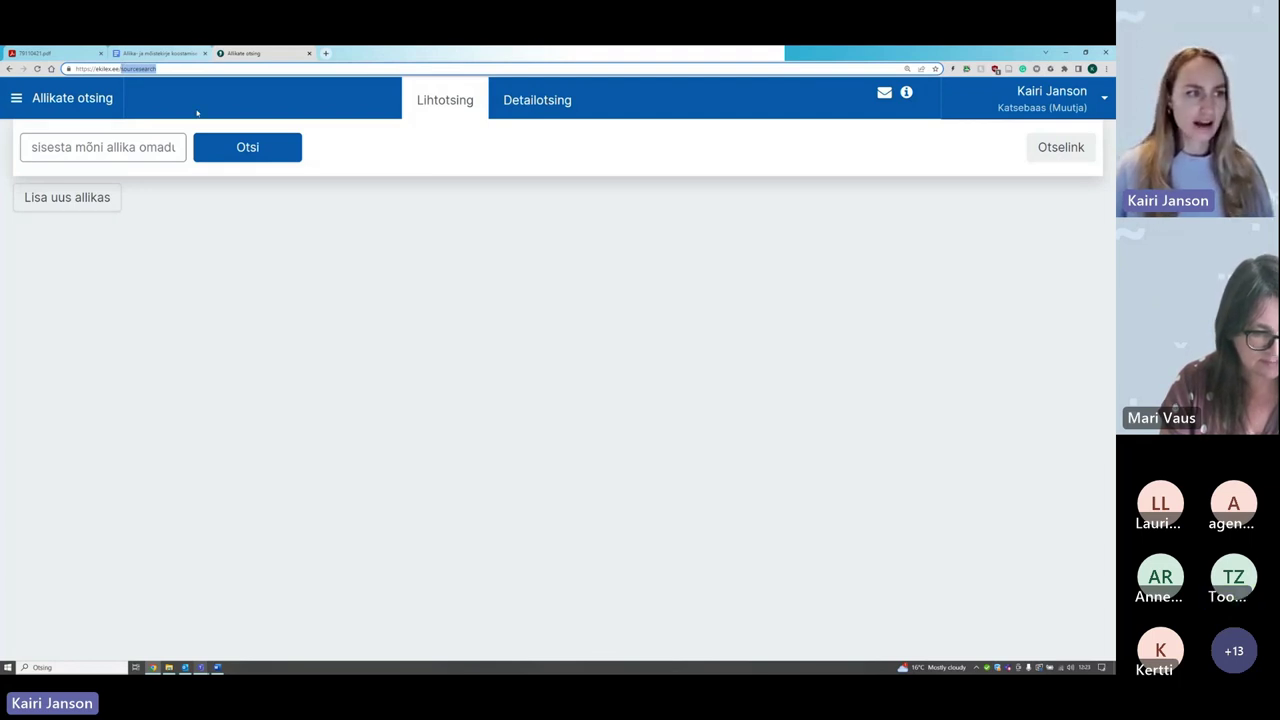
key(BackSpace)
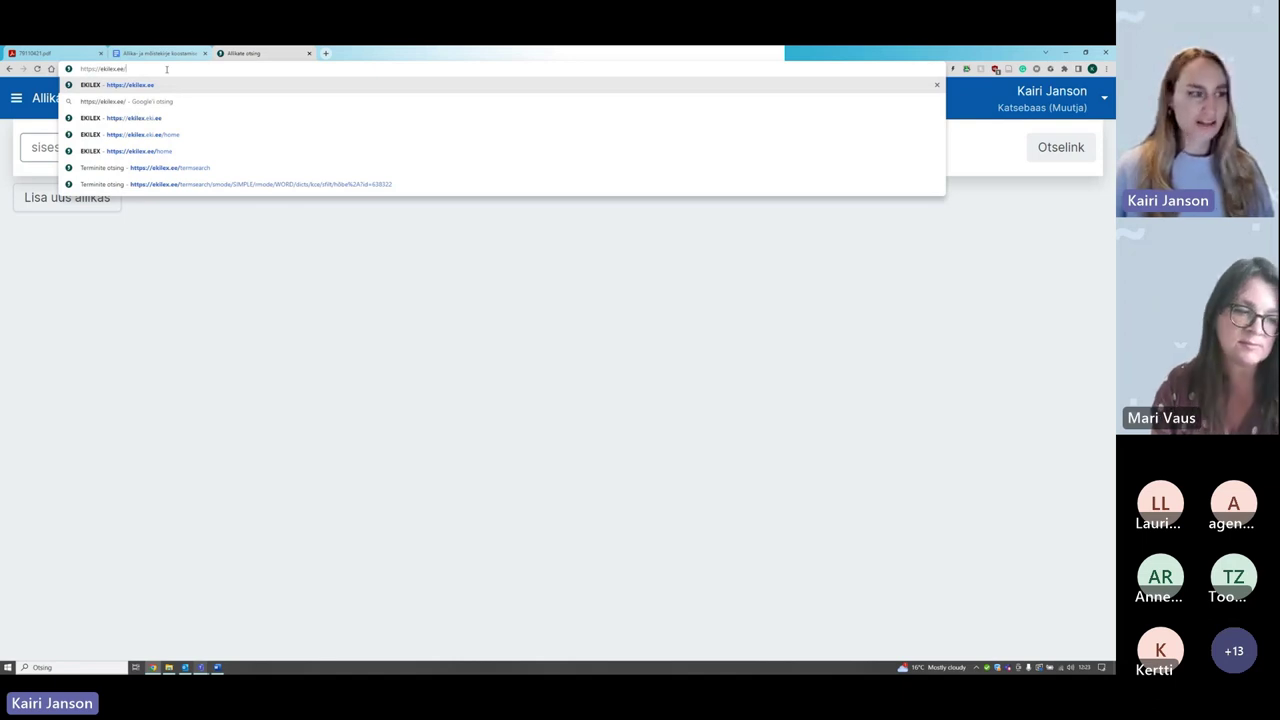
key(Return)
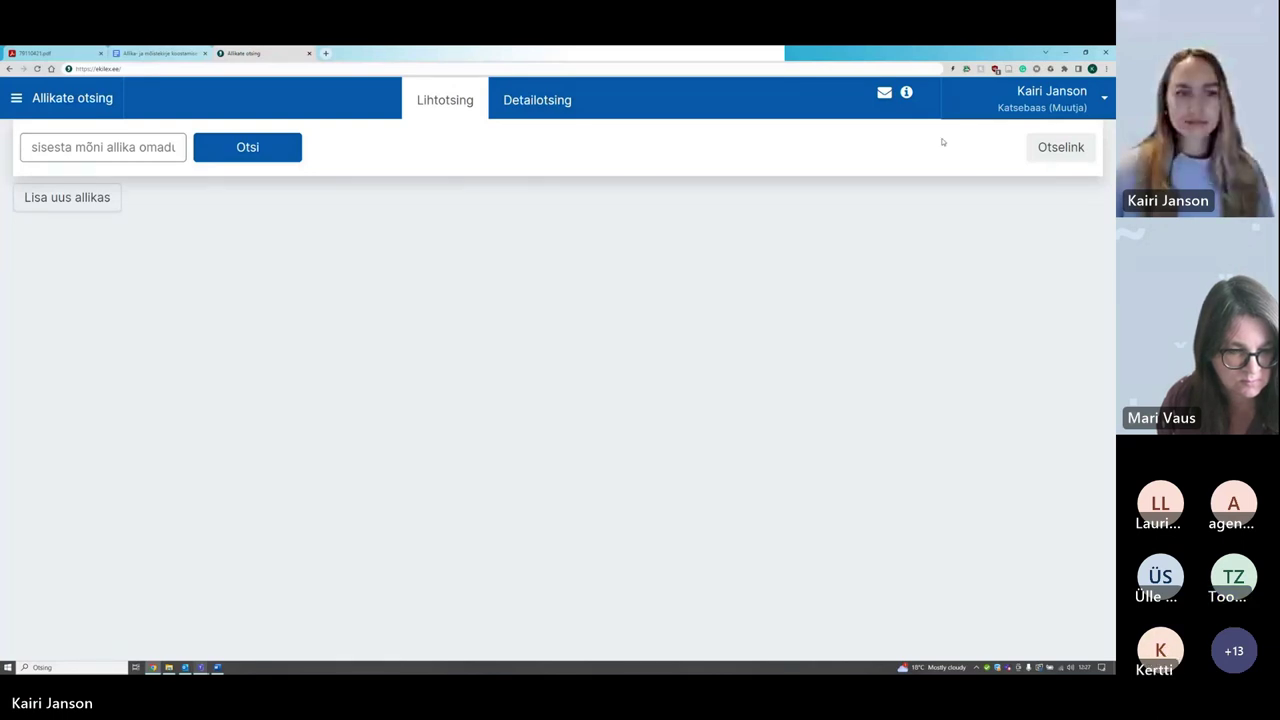
Step: Log out of Ekilex and sign back in with the saved account credentials
click(1105, 93)
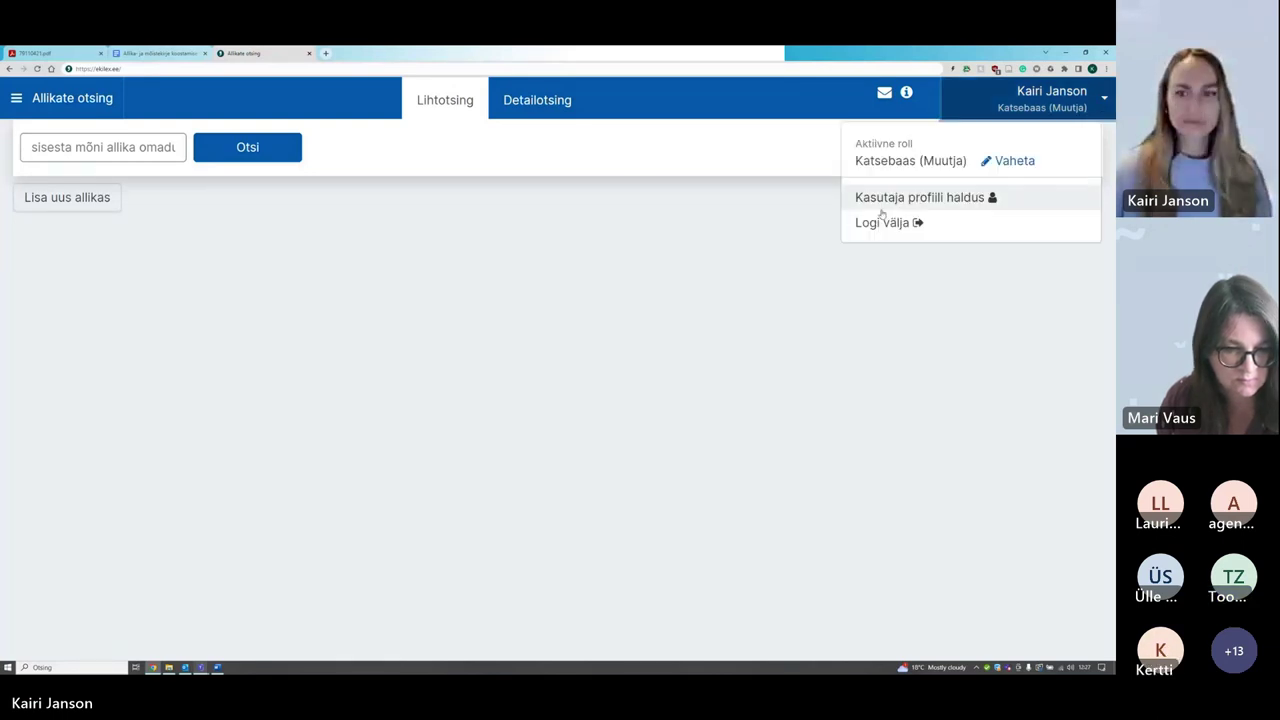
click(880, 209)
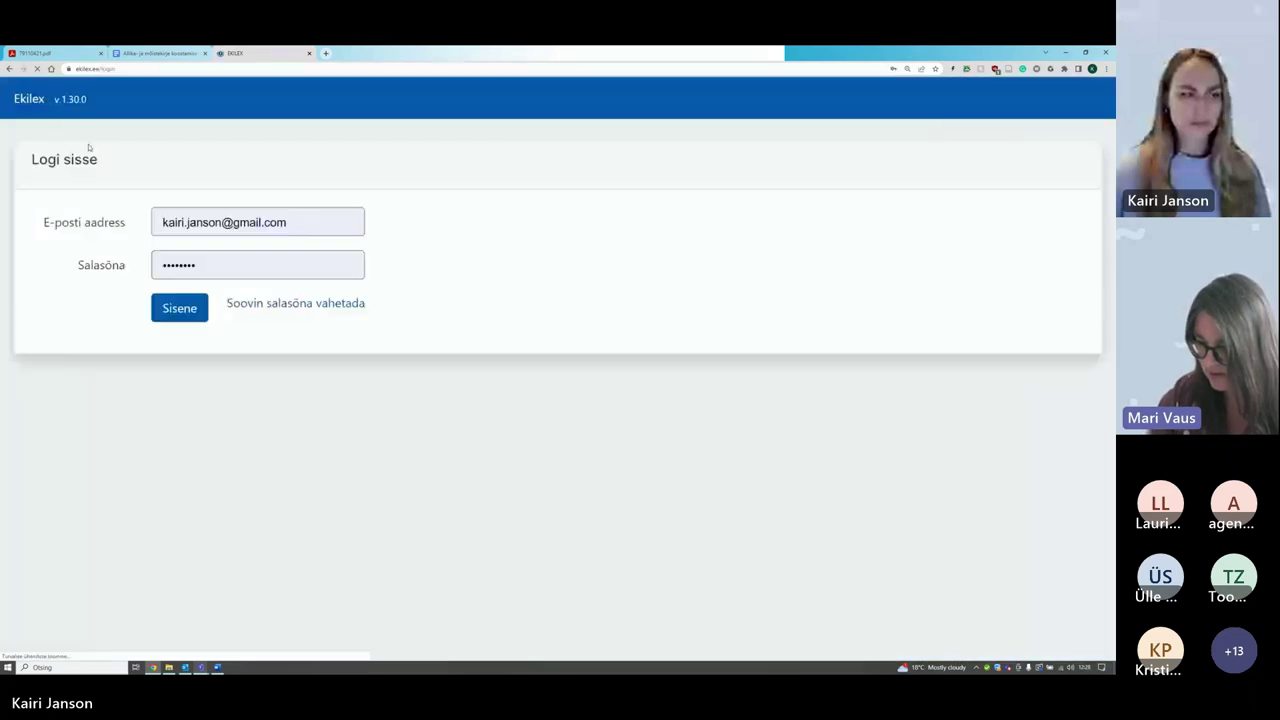
click(170, 300)
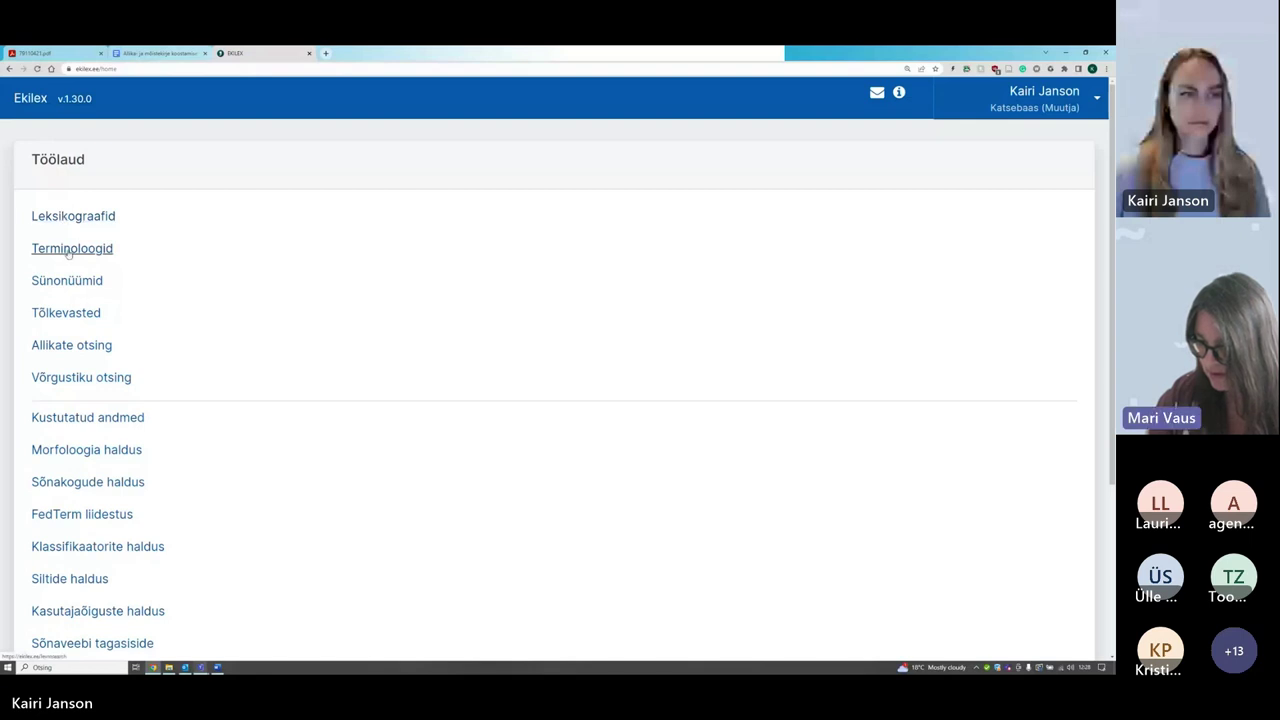
Step: Open the Terminoloogid view and show the list of Ekilex applications available from it
click(68, 250)
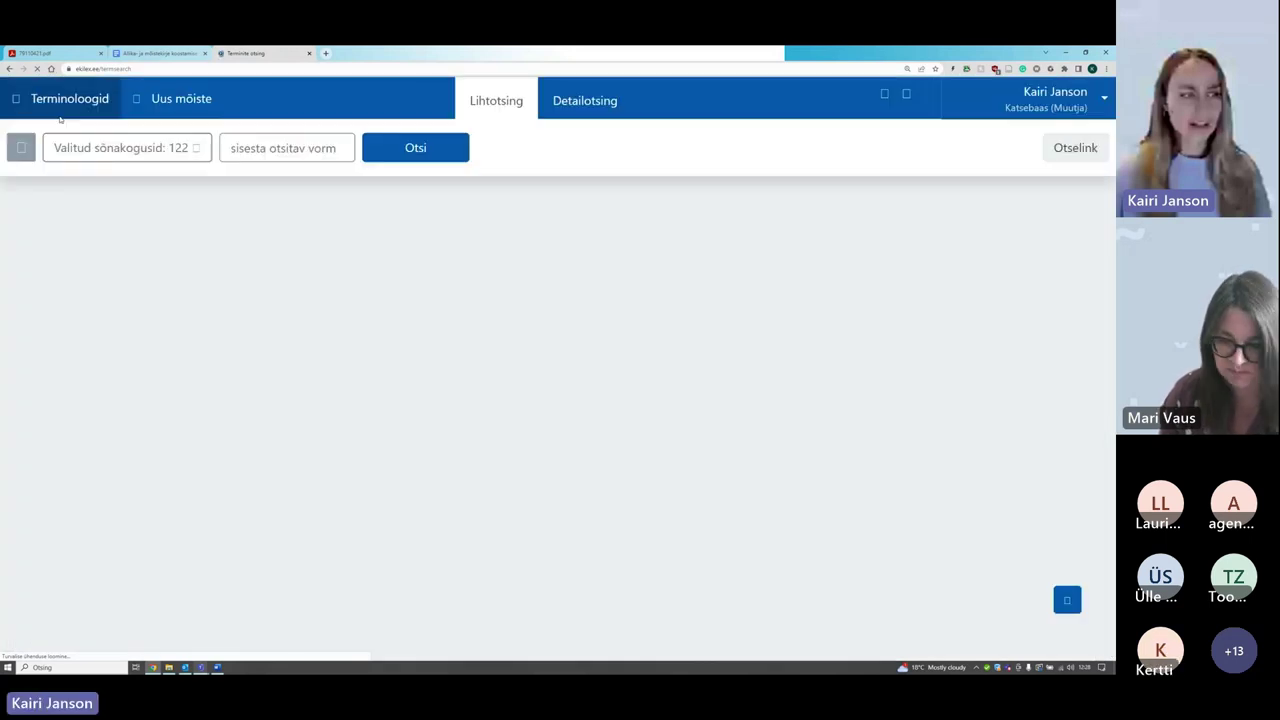
click(112, 98)
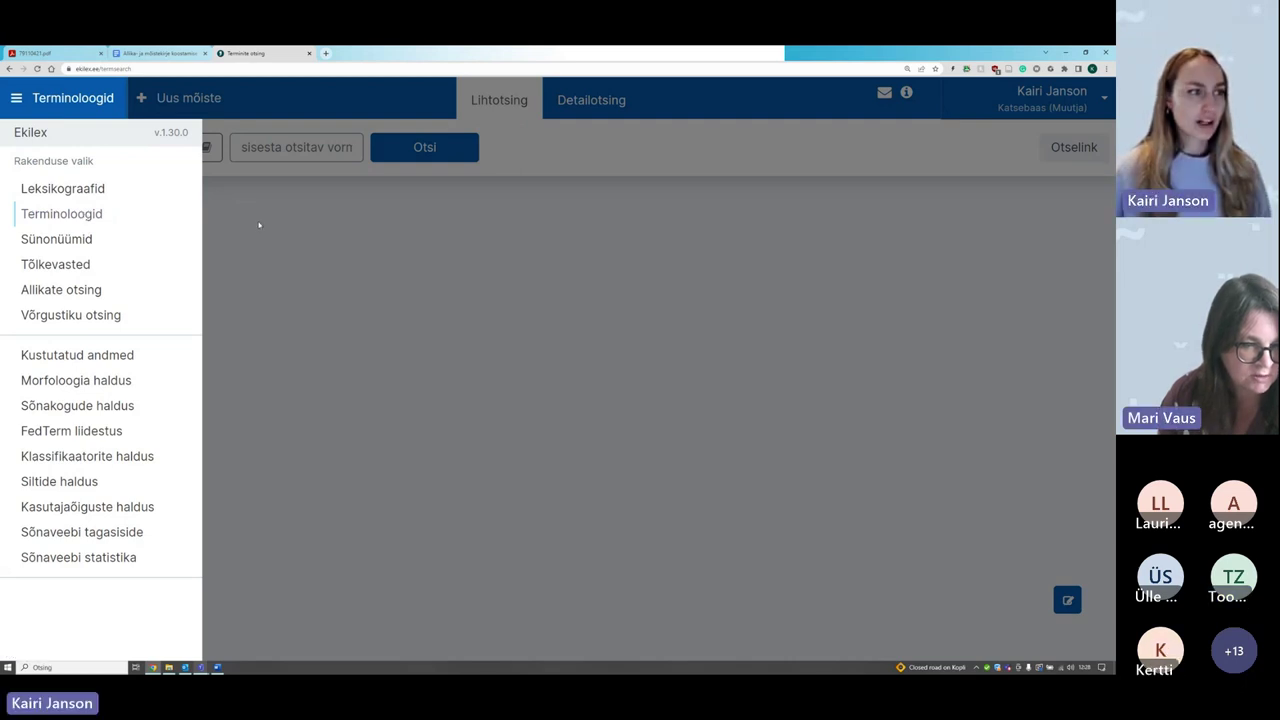
click(258, 224)
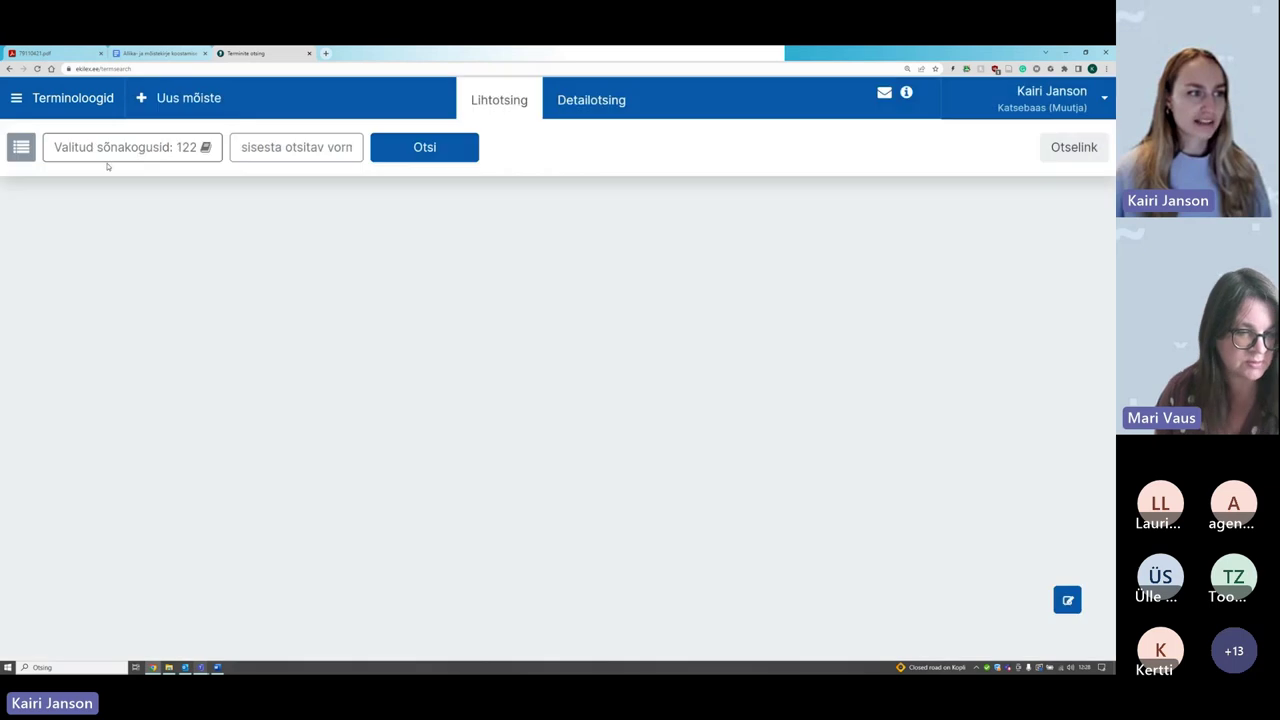
click(52, 105)
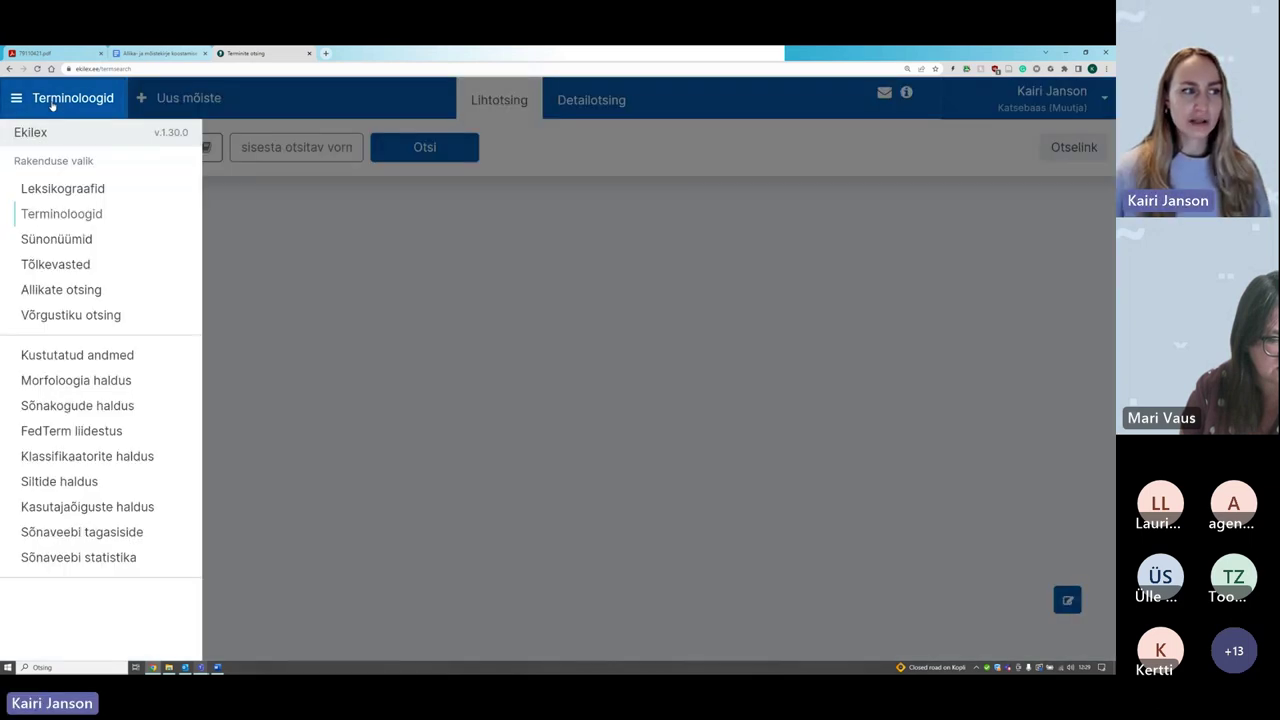
click(52, 104)
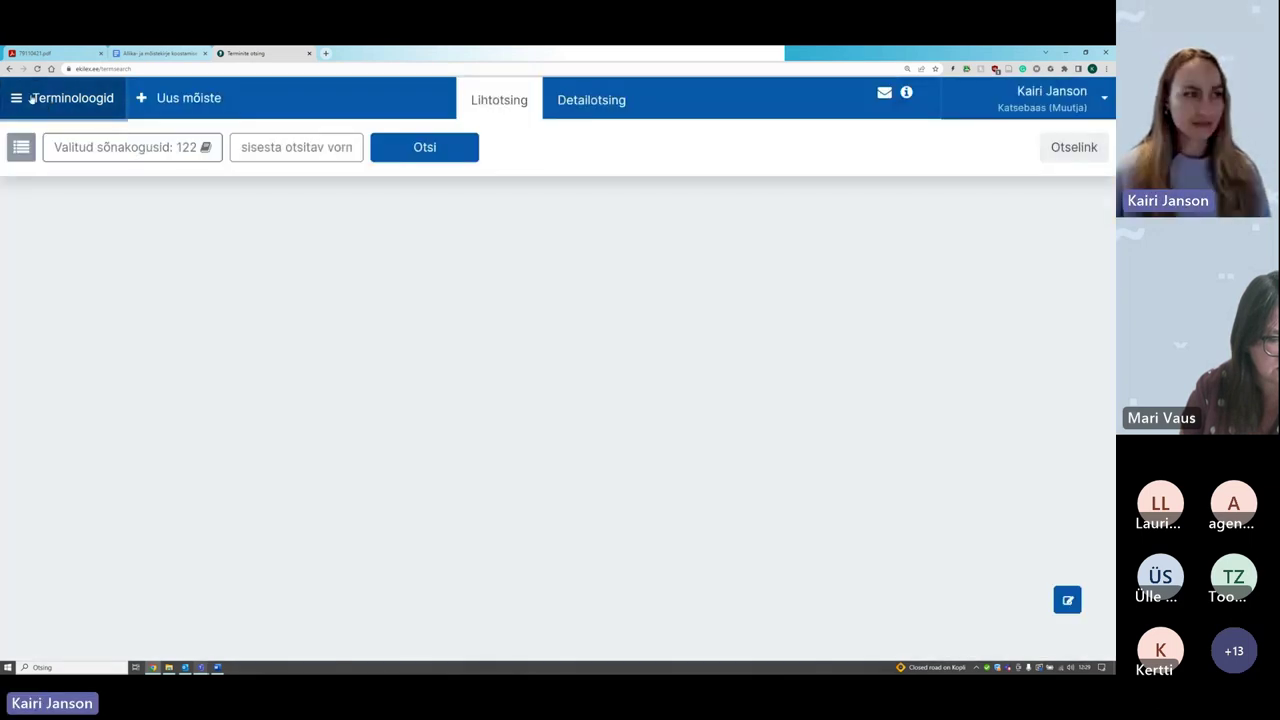
Step: Bring up the application list again and move from the Terminoloogid view to the Leksikograafid view
click(32, 100)
click(32, 100)
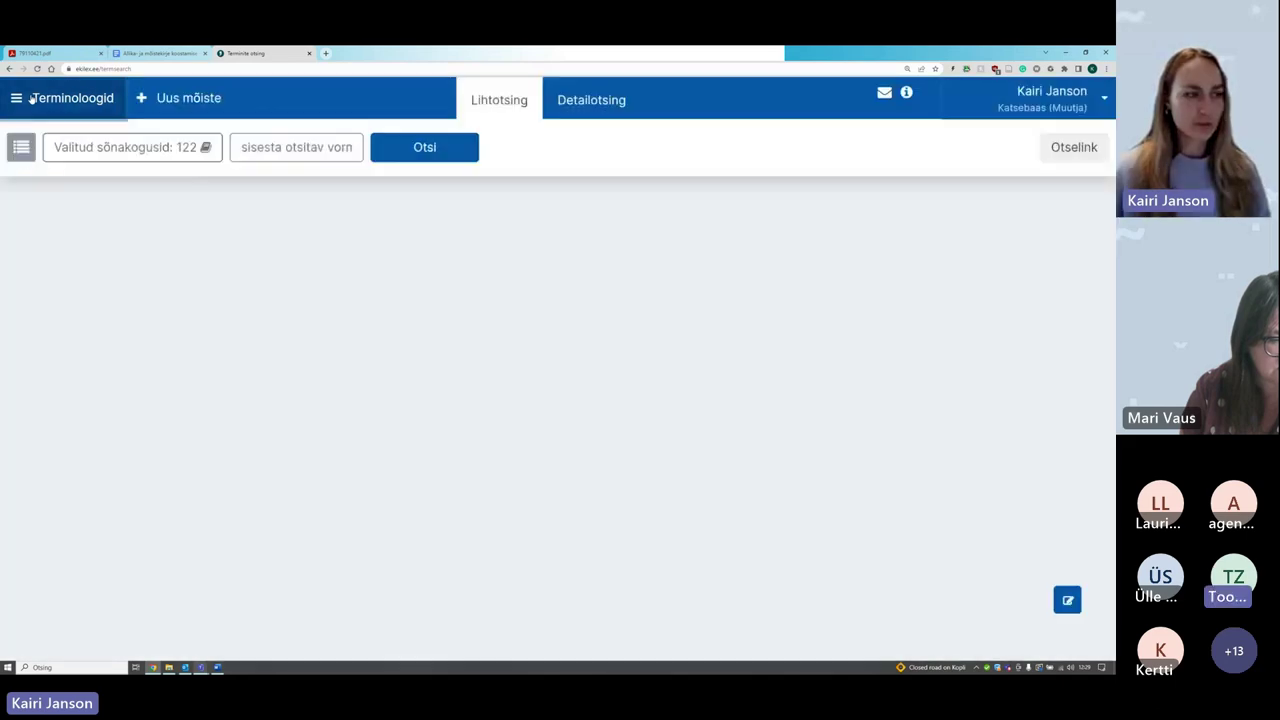
click(32, 100)
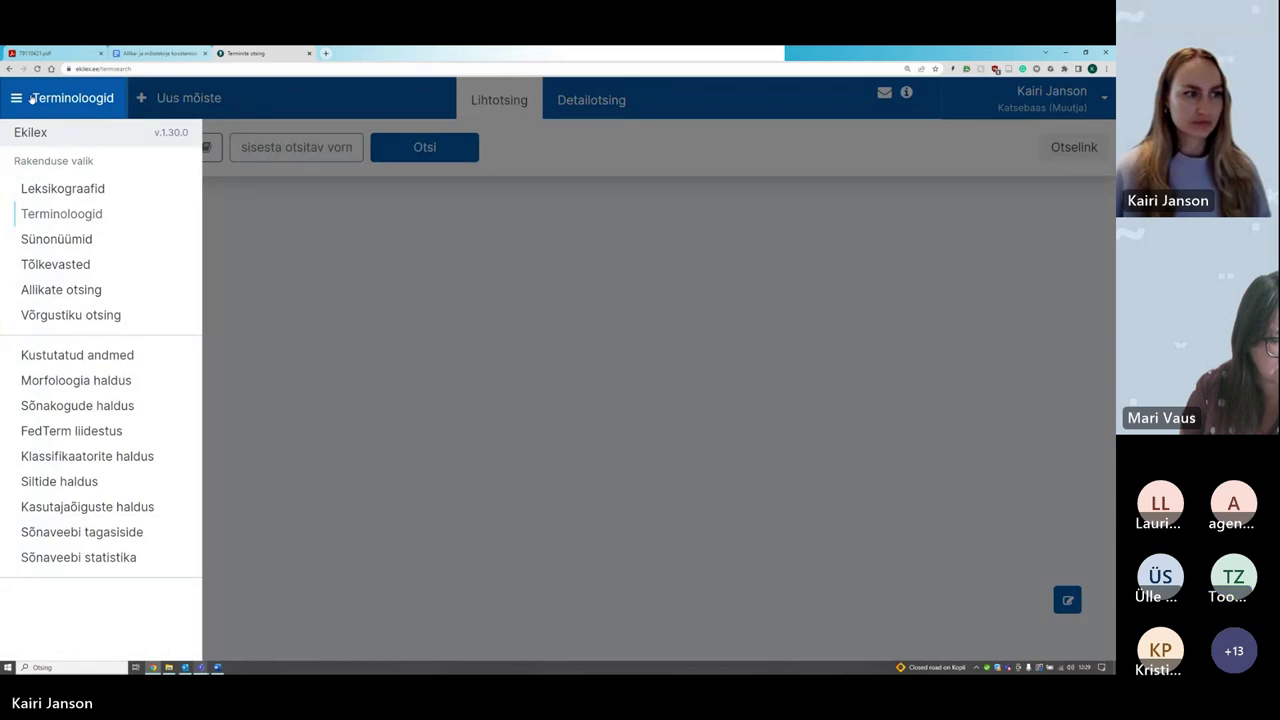
click(179, 136)
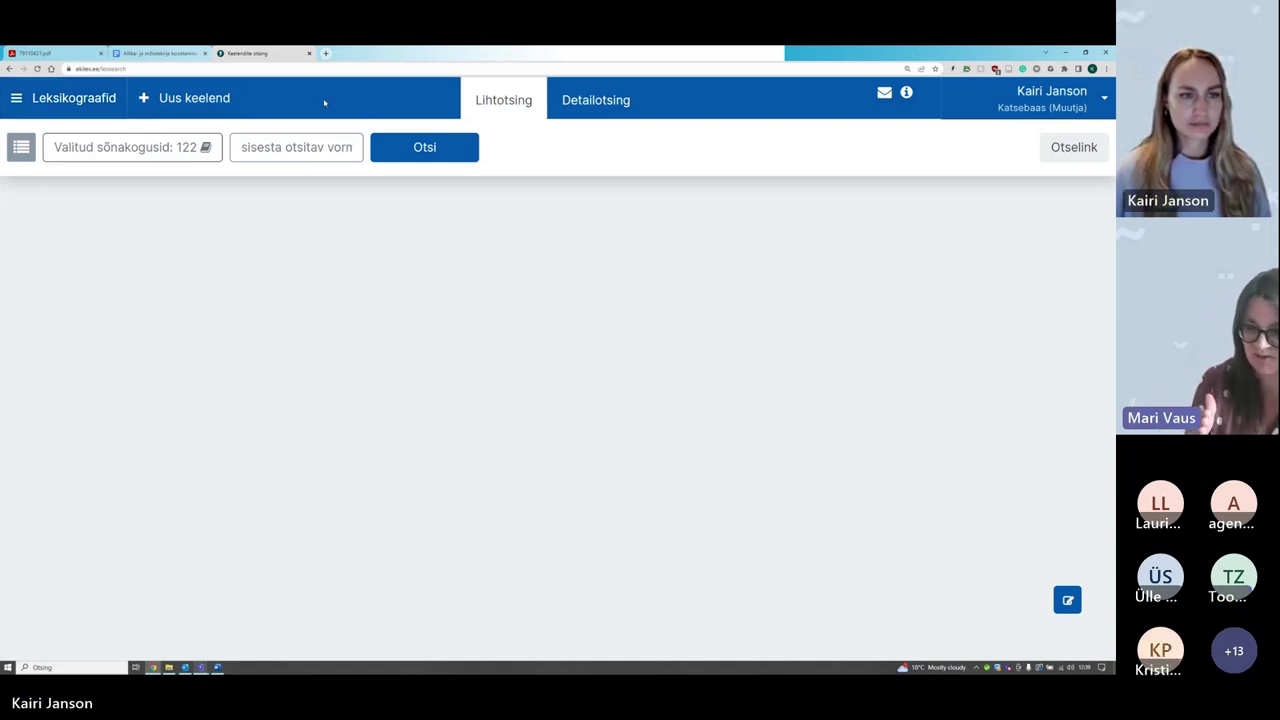
Step: Return from the Leksikograafid view to the home page (Töölaud) and show its role selection, Vali roll
click(72, 103)
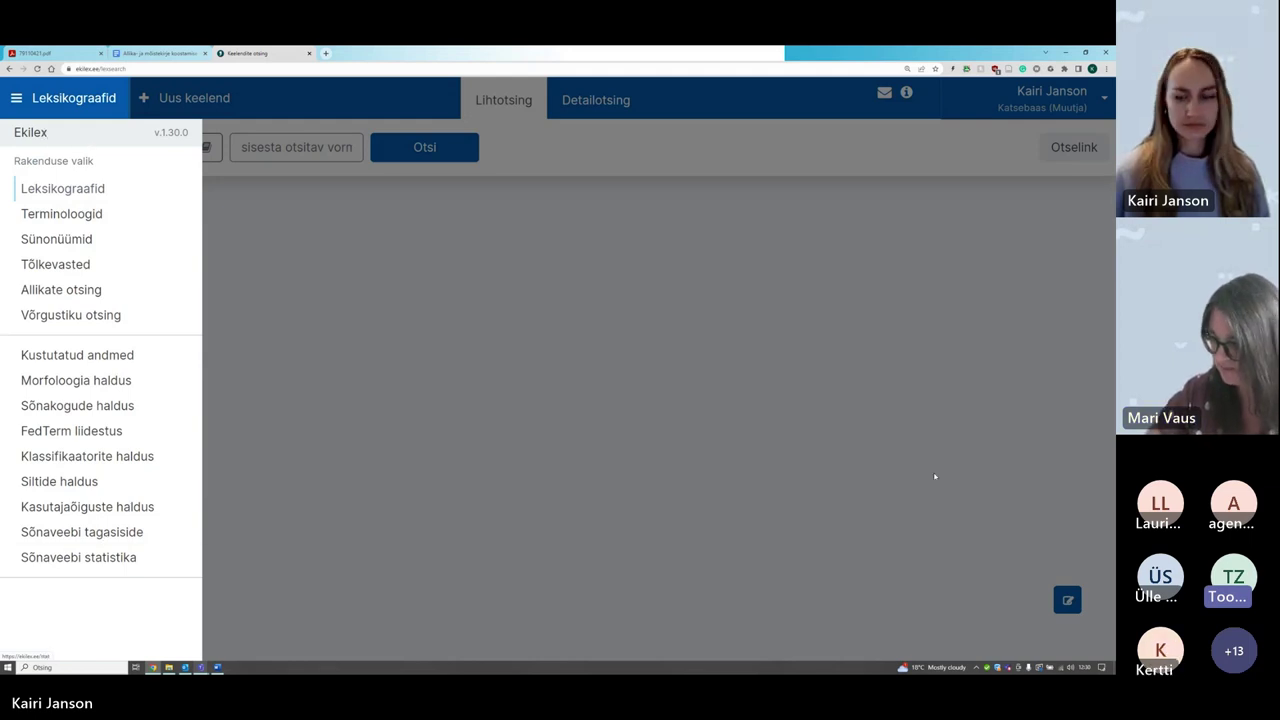
click(903, 424)
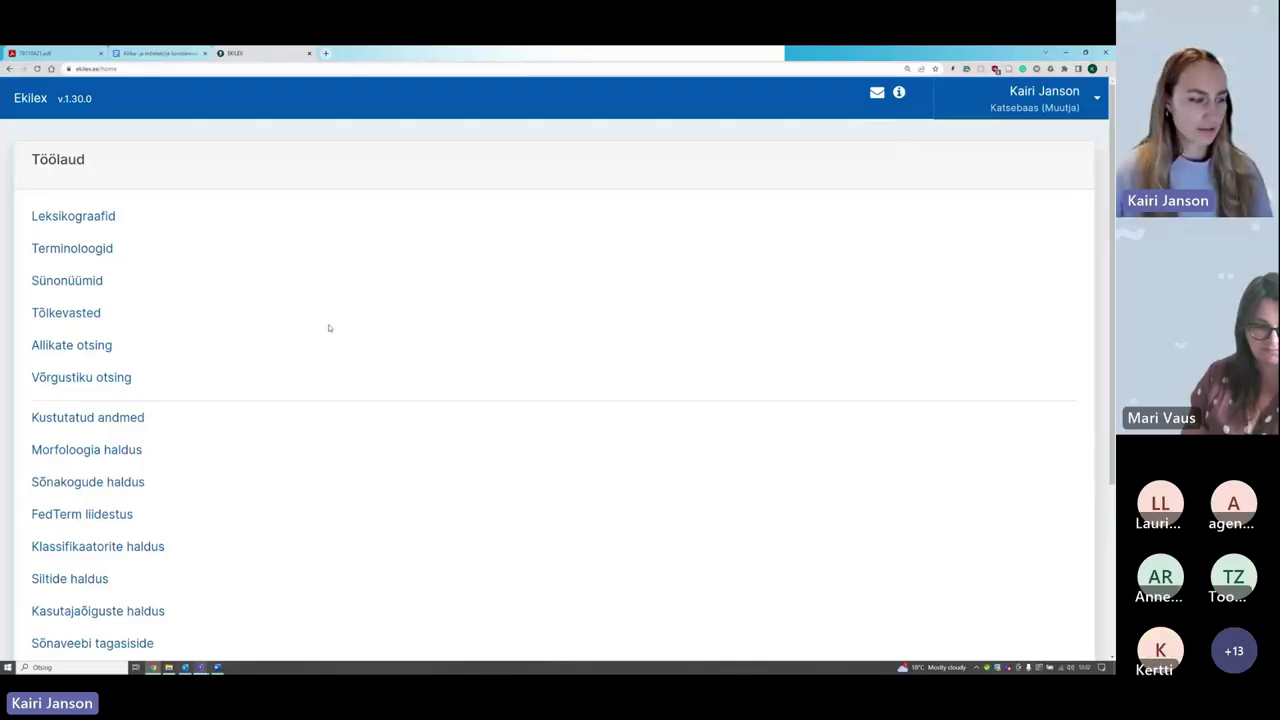
scroll(317, 322, down, 3)
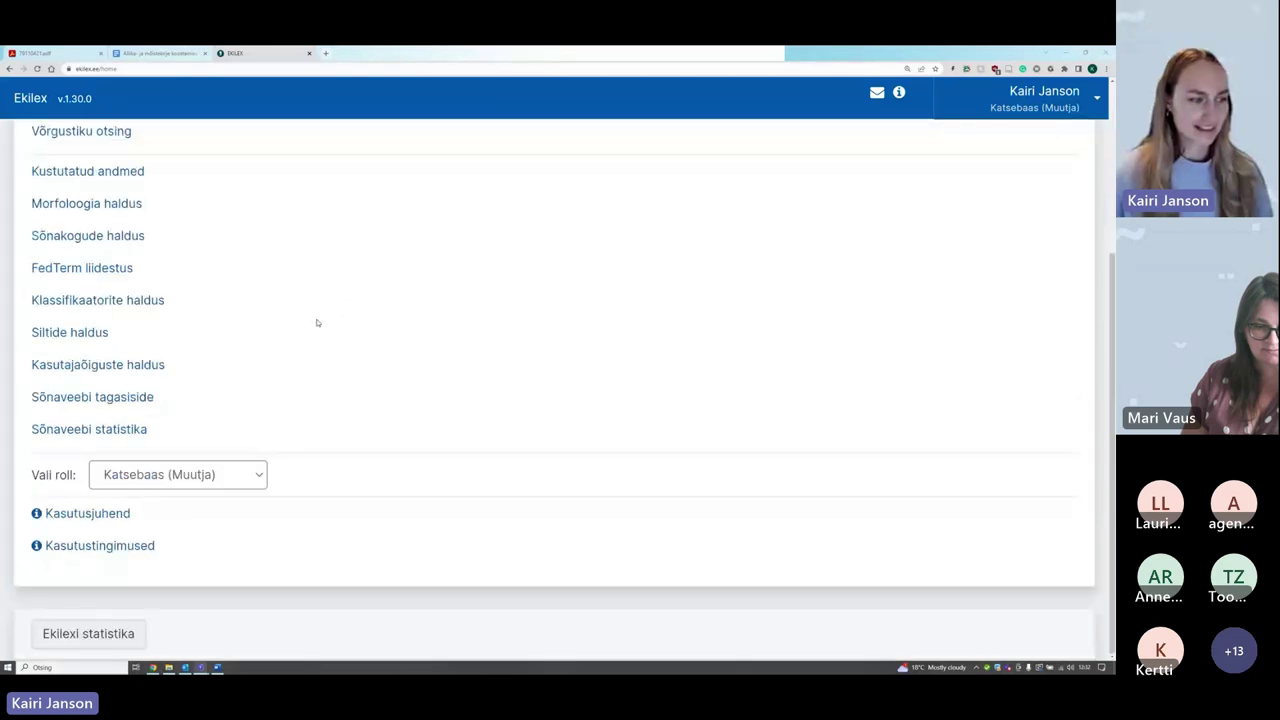
Step: Open the source search (Allikate otsing) and show its detailed search form, returning to the simple search (Lihtotsing)
scroll(300, 323, up, 3)
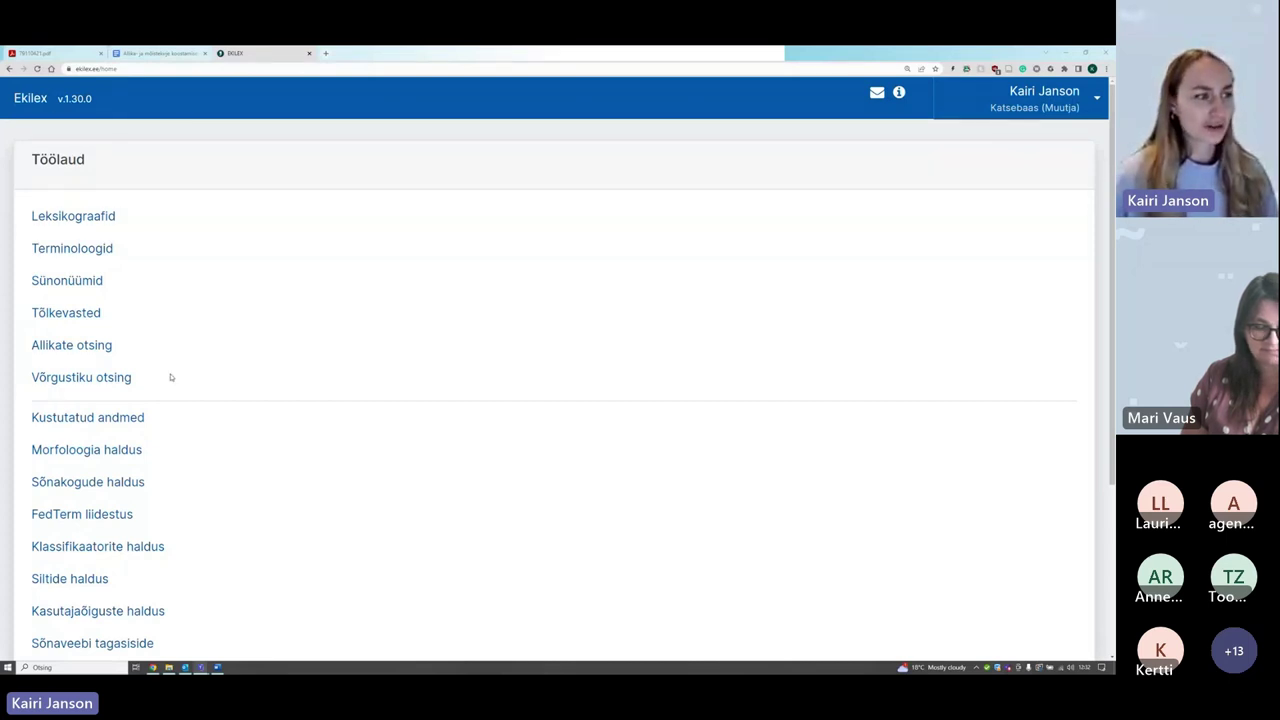
click(62, 346)
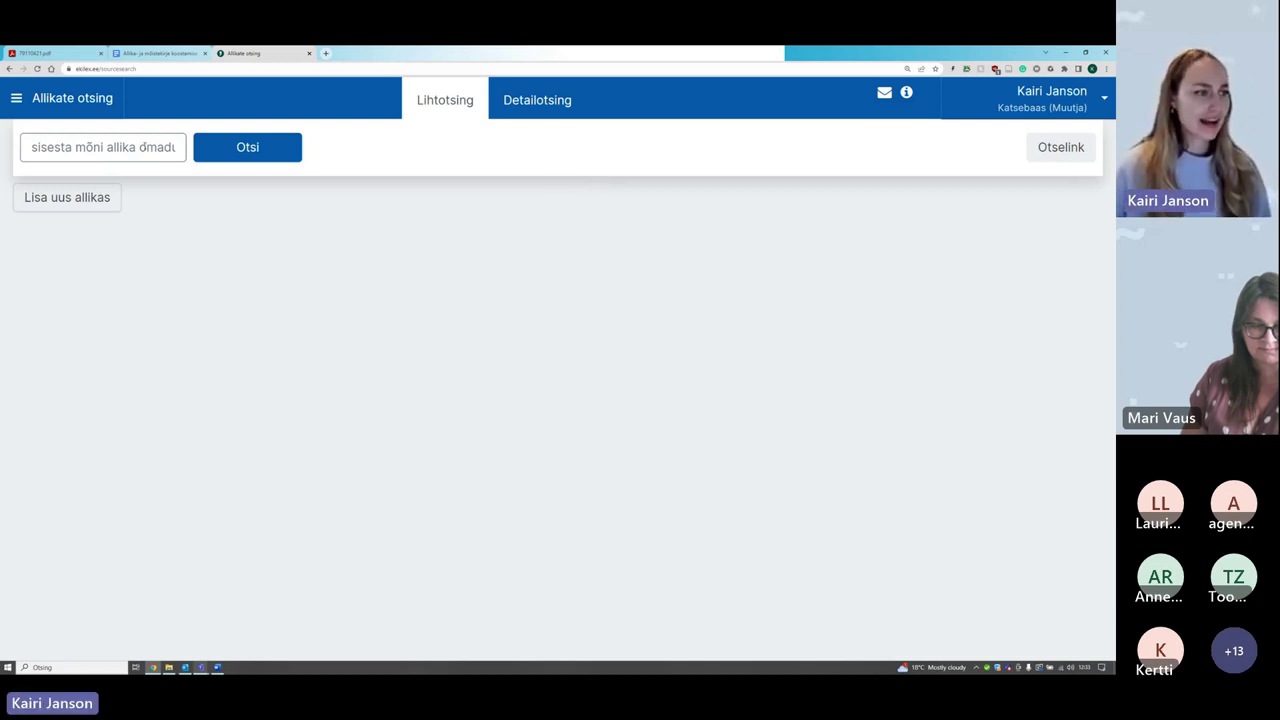
click(102, 147)
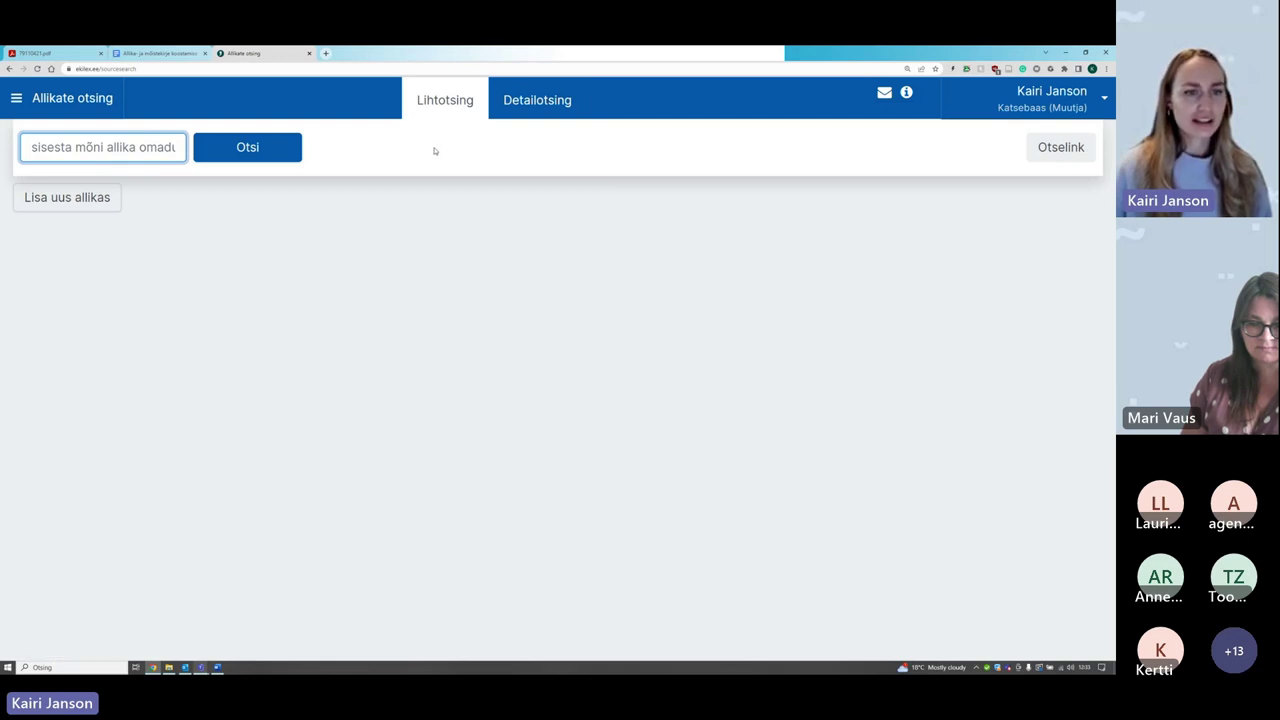
click(545, 100)
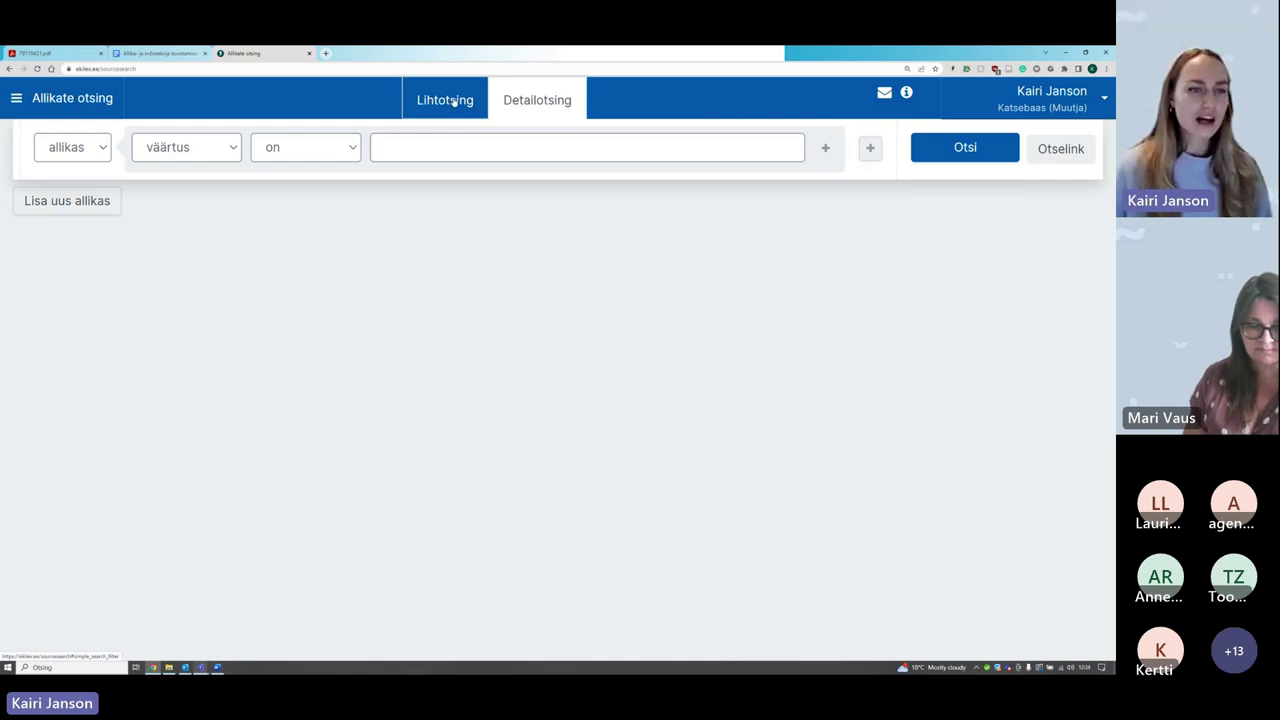
click(452, 101)
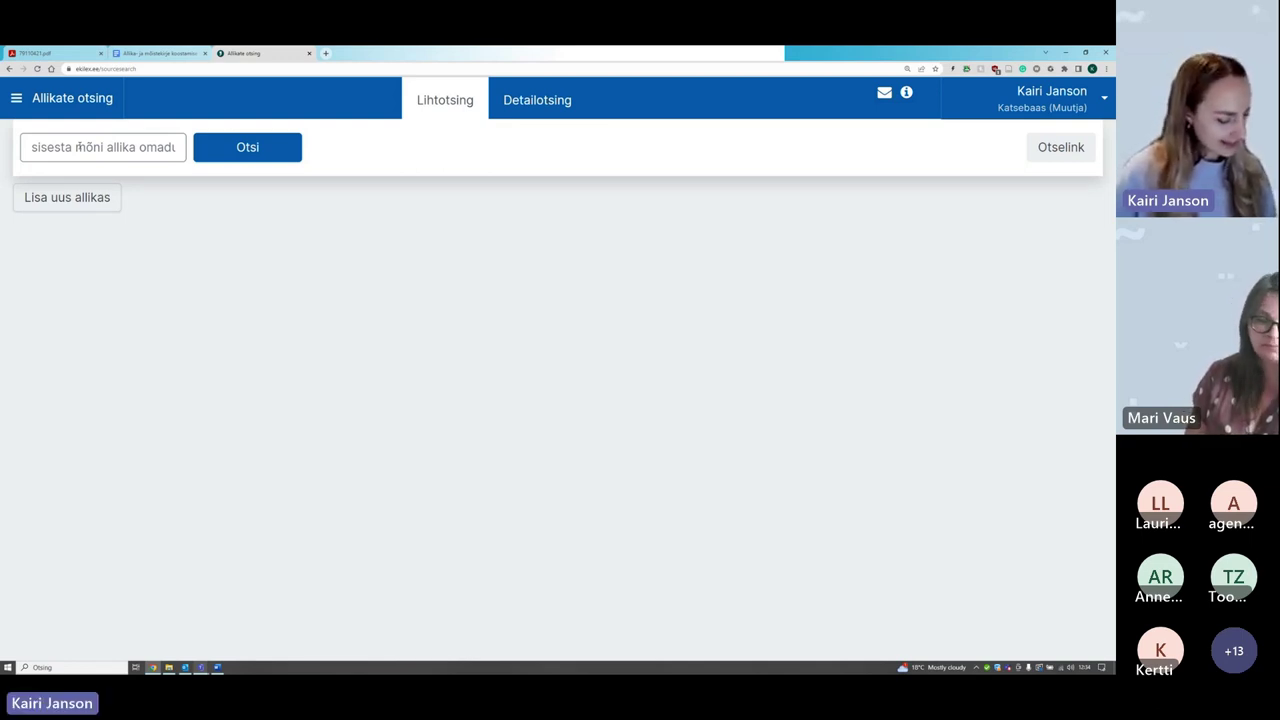
Step: Run a simple search of the sources for "sõnastik"
click(77, 147)
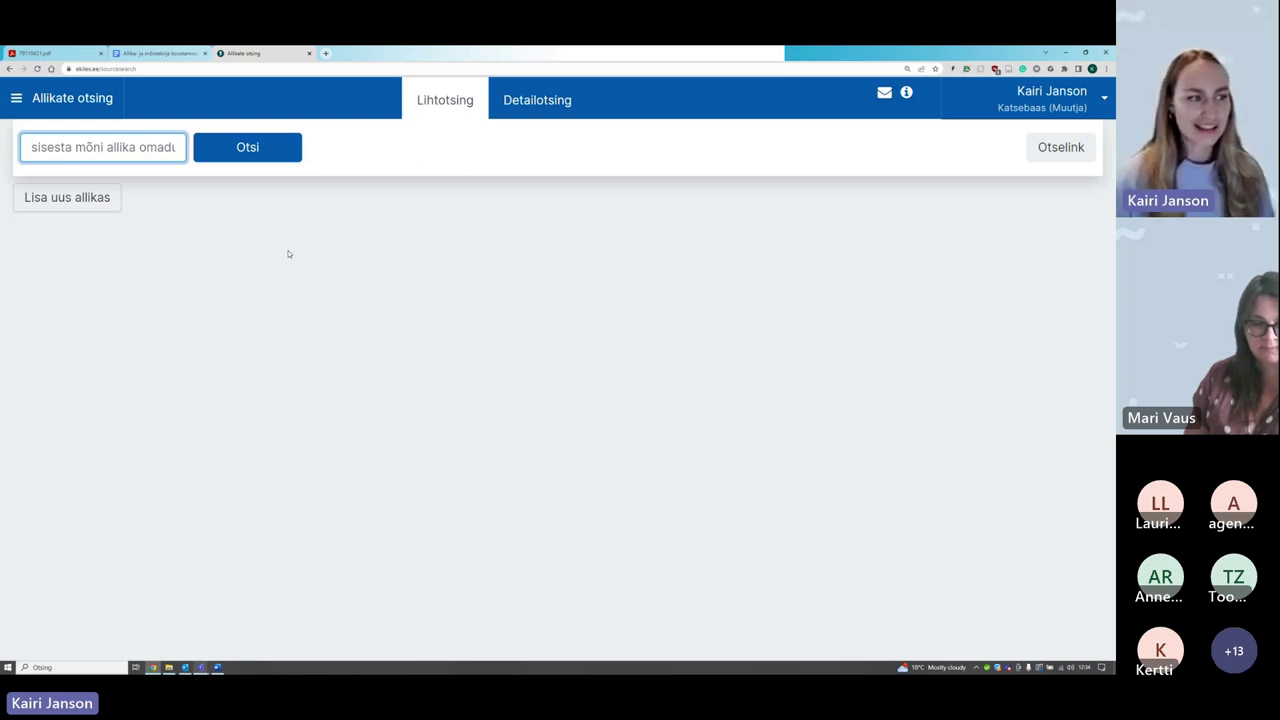
text(sõ)
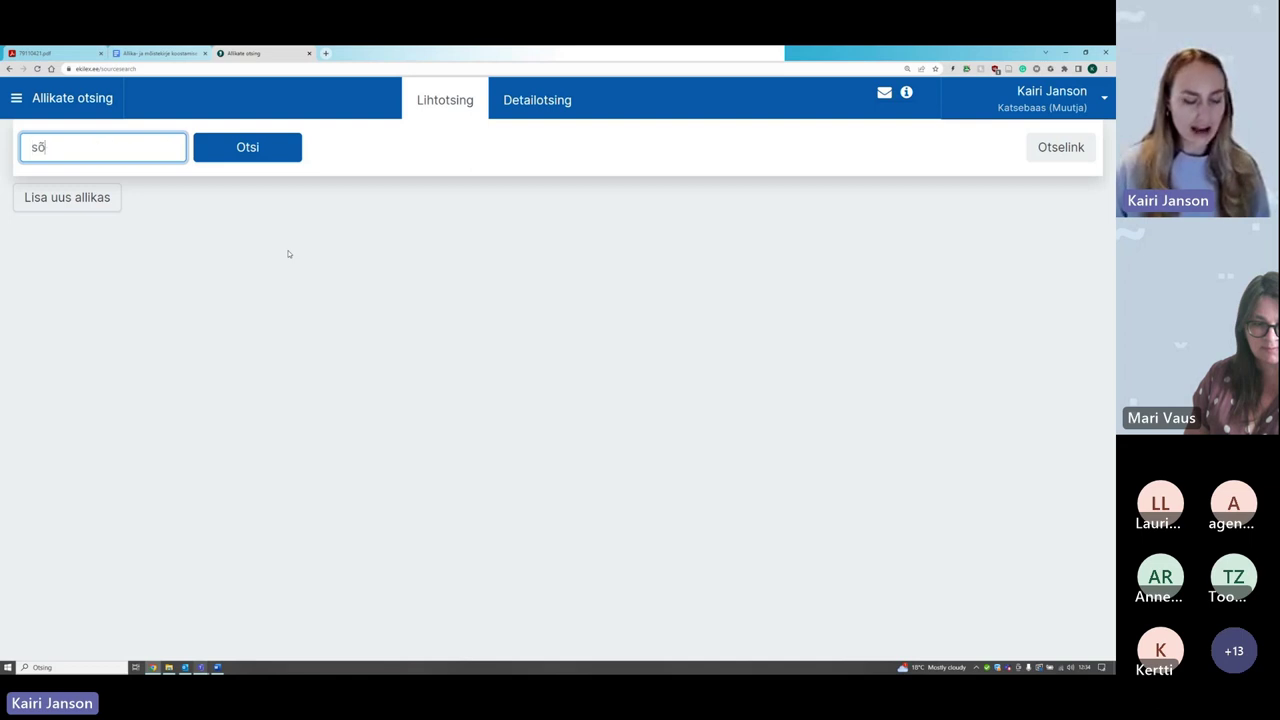
text(nastik)
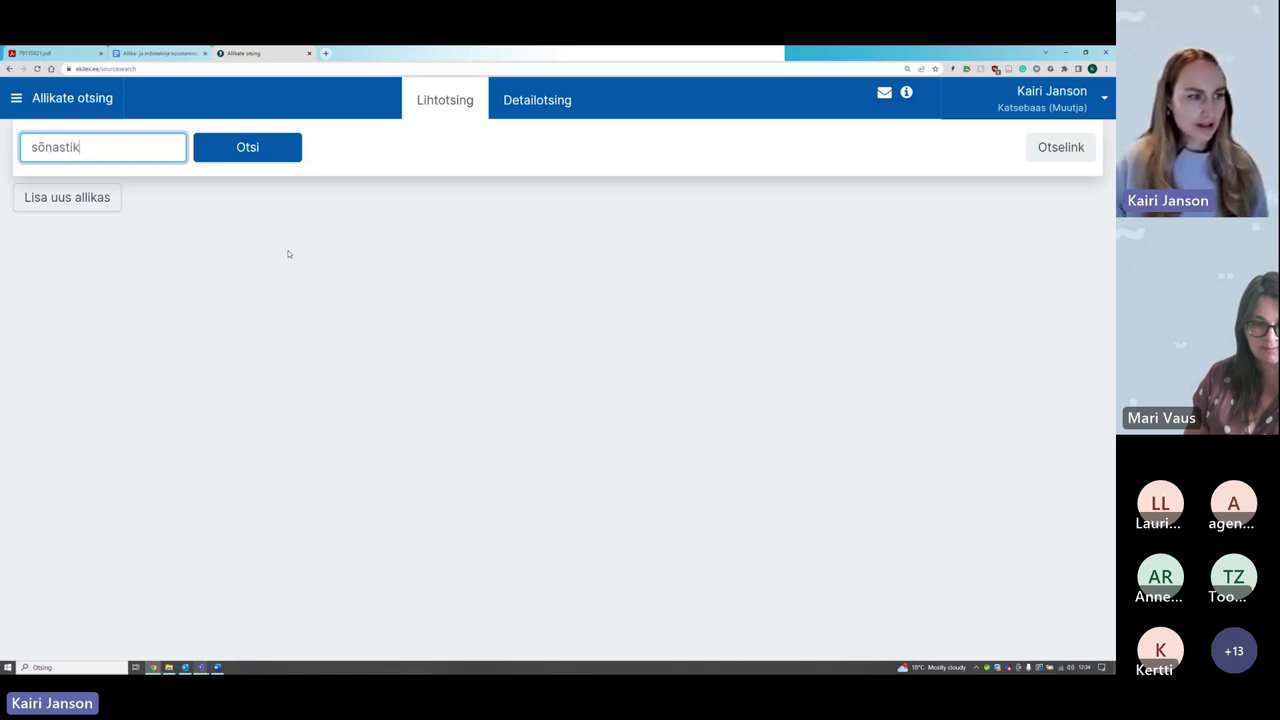
click(271, 152)
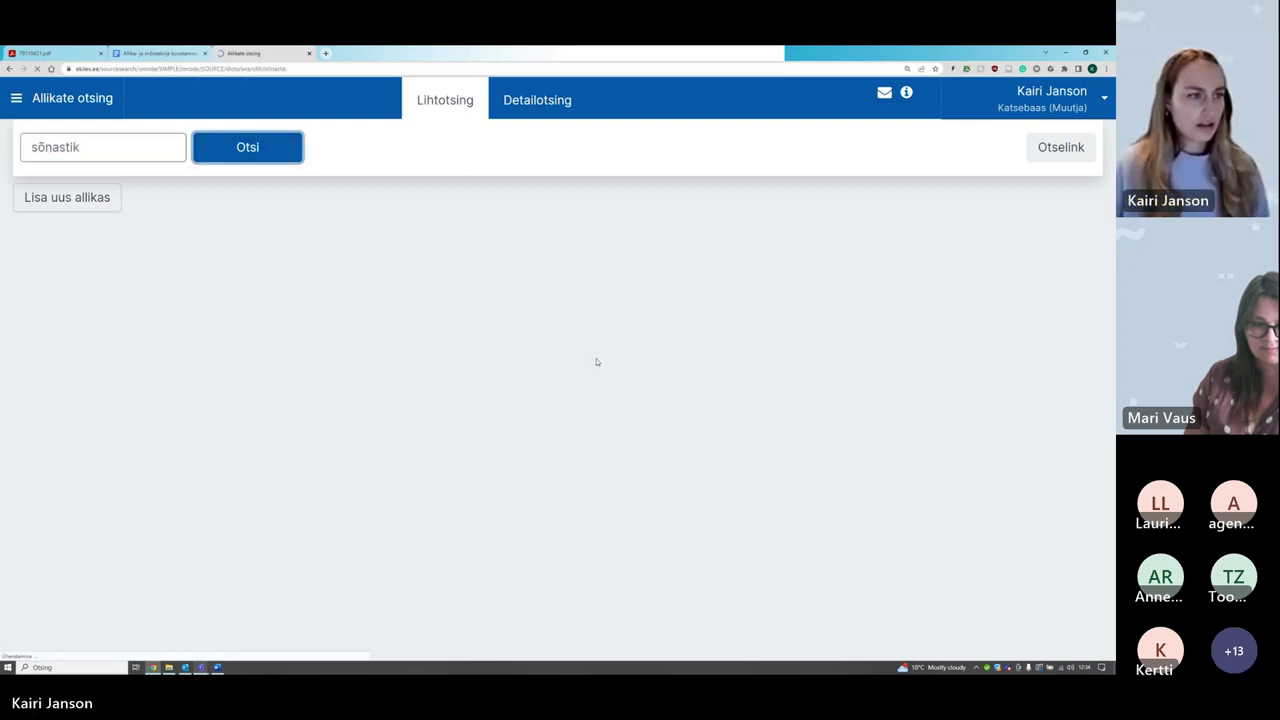
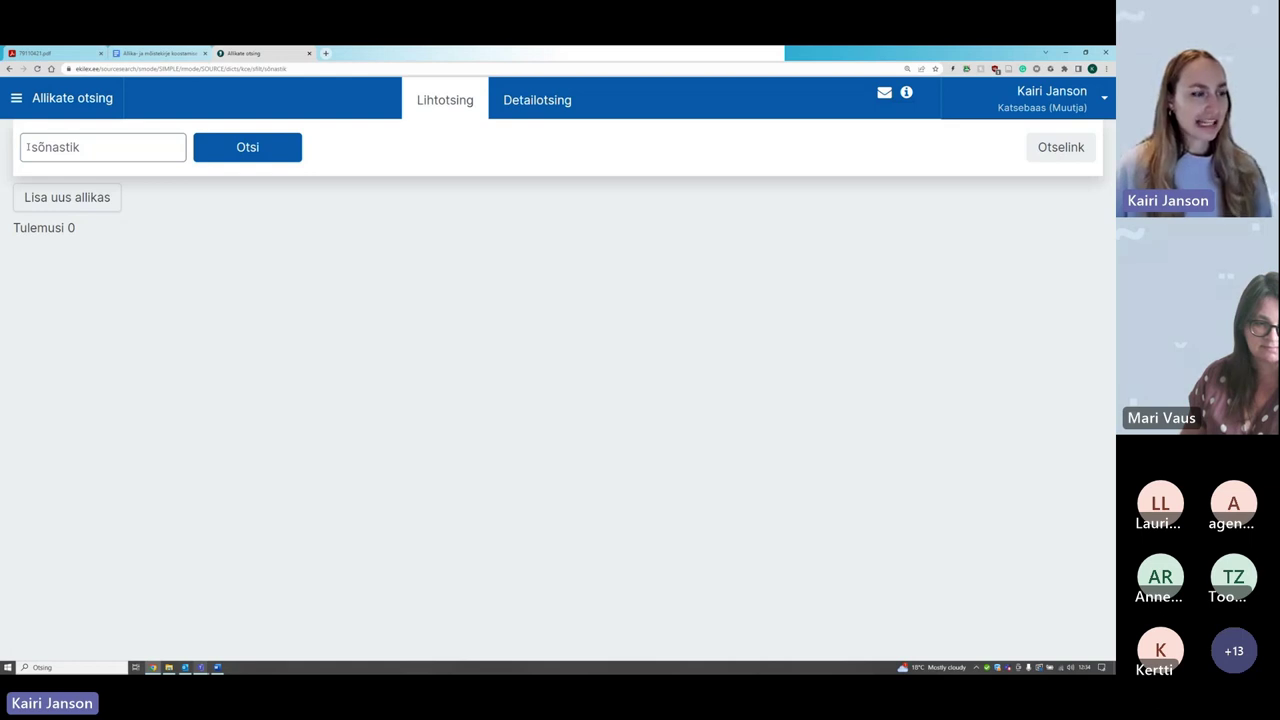
Step: Add a leading wildcard to search the sources for "*sõnastik" and look through the results
click(28, 147)
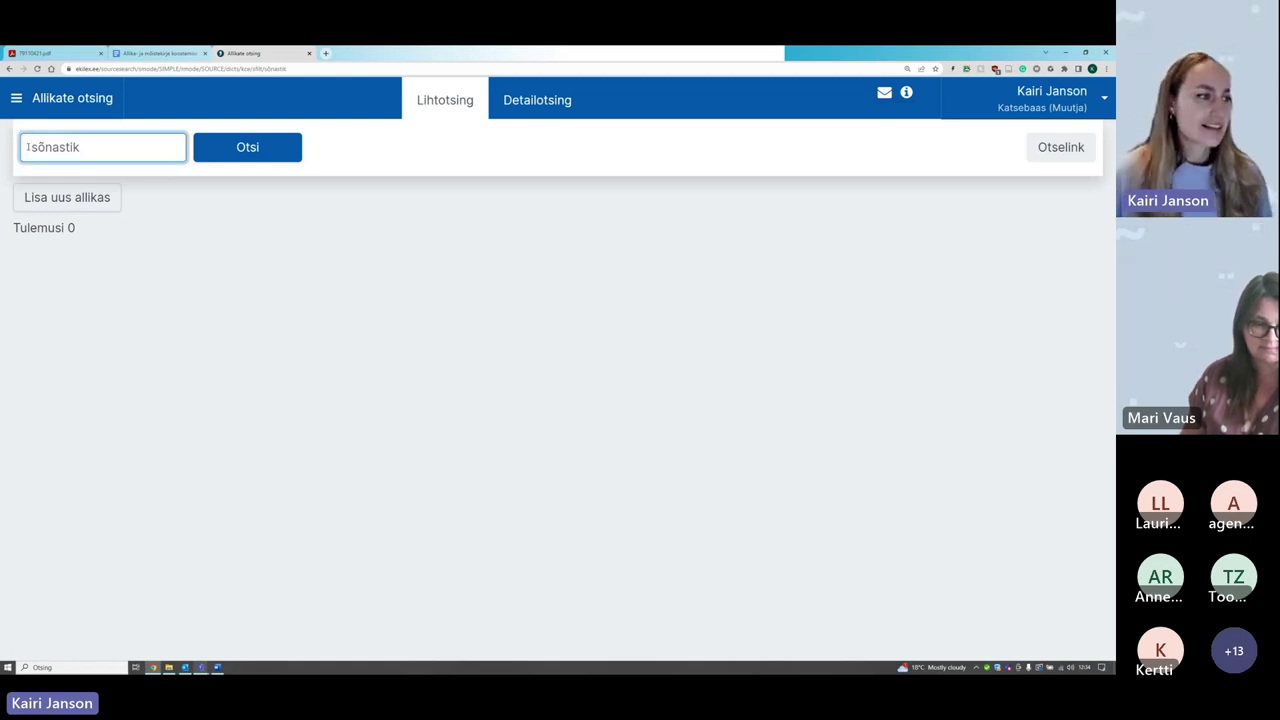
key(shift+Right)
key(shift+Right)
key(shift+Right)
key(shift+Right)
key(shift+Right)
key(shift+Right)
key(shift+Right)
key(shift+Right)
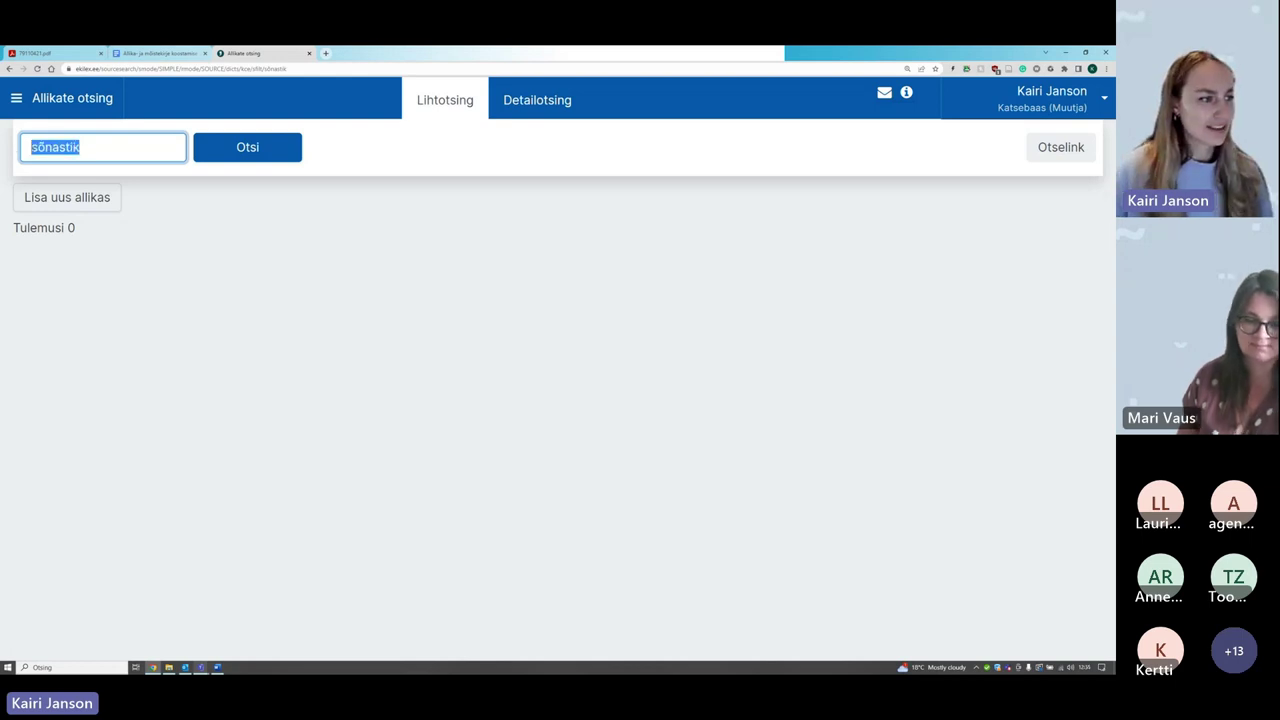
key(Left)
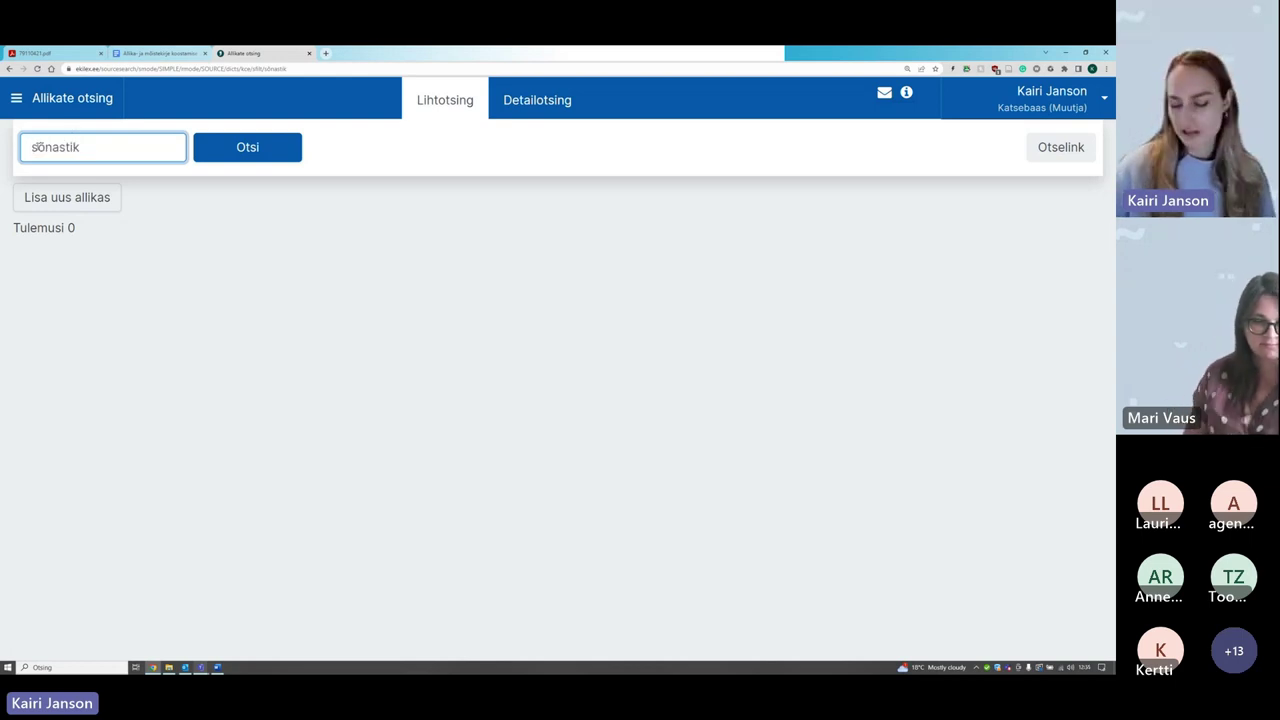
text(*)
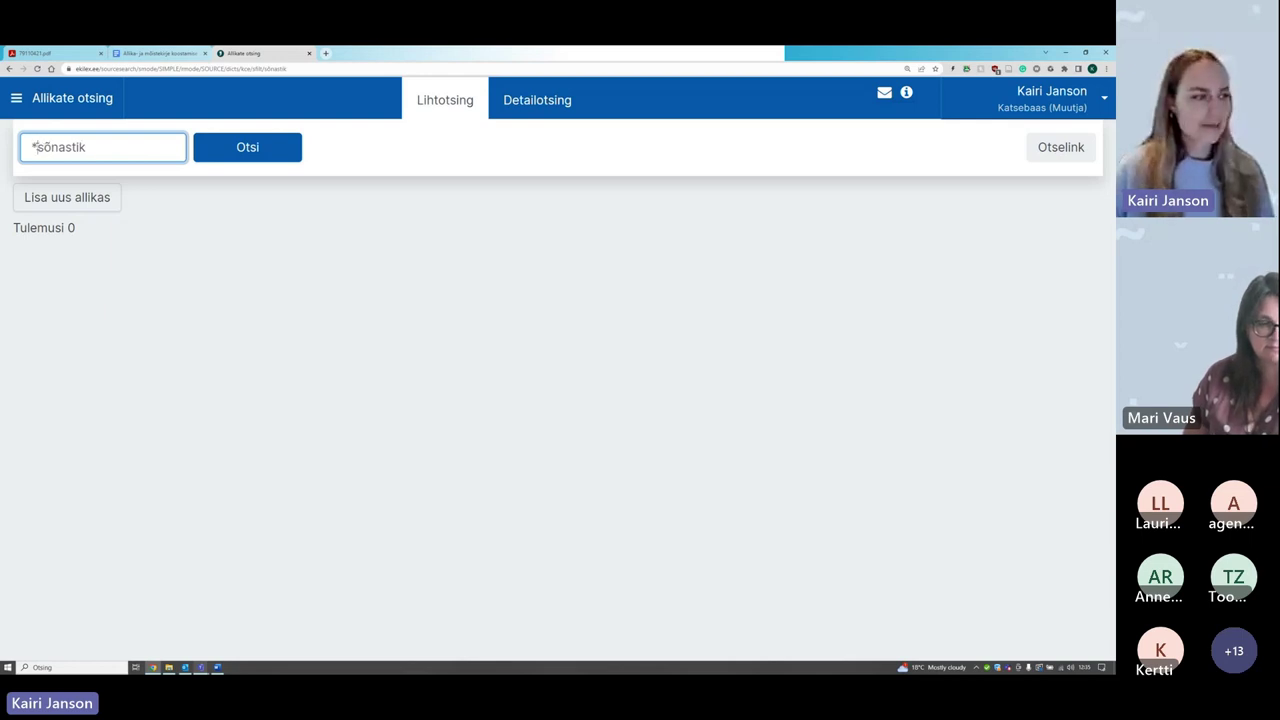
click(233, 155)
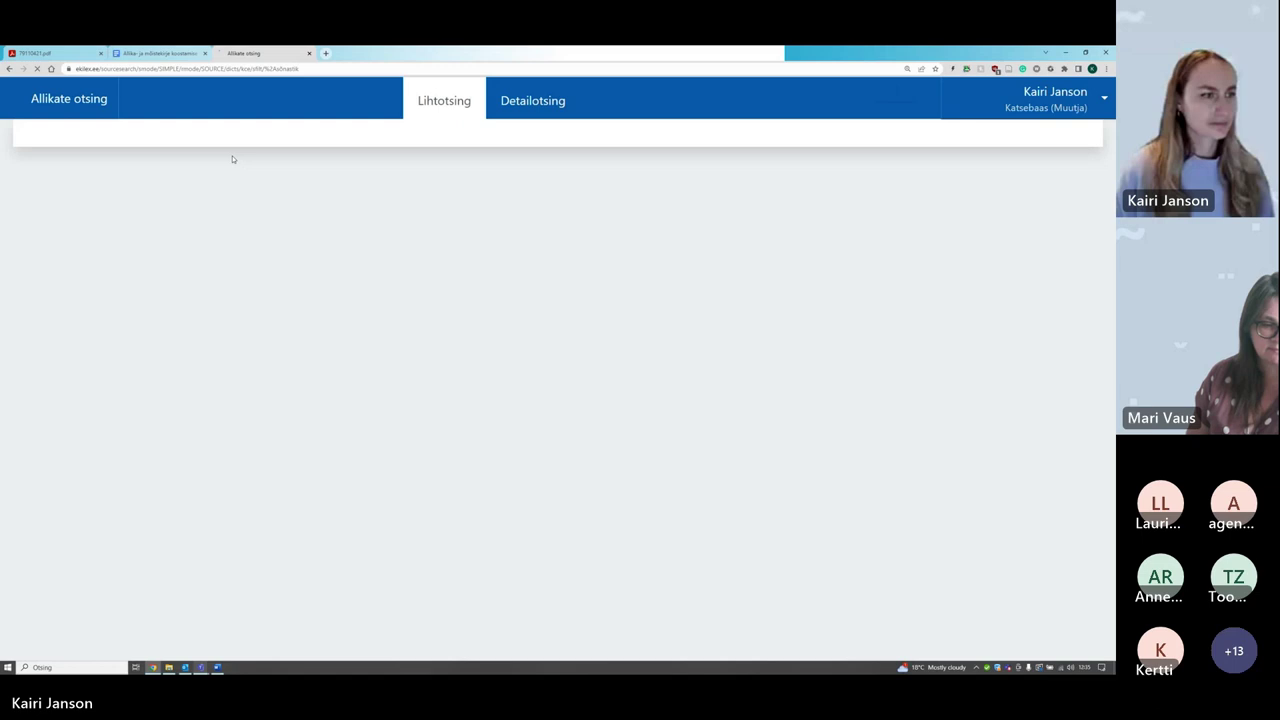
scroll(481, 431, down, 3)
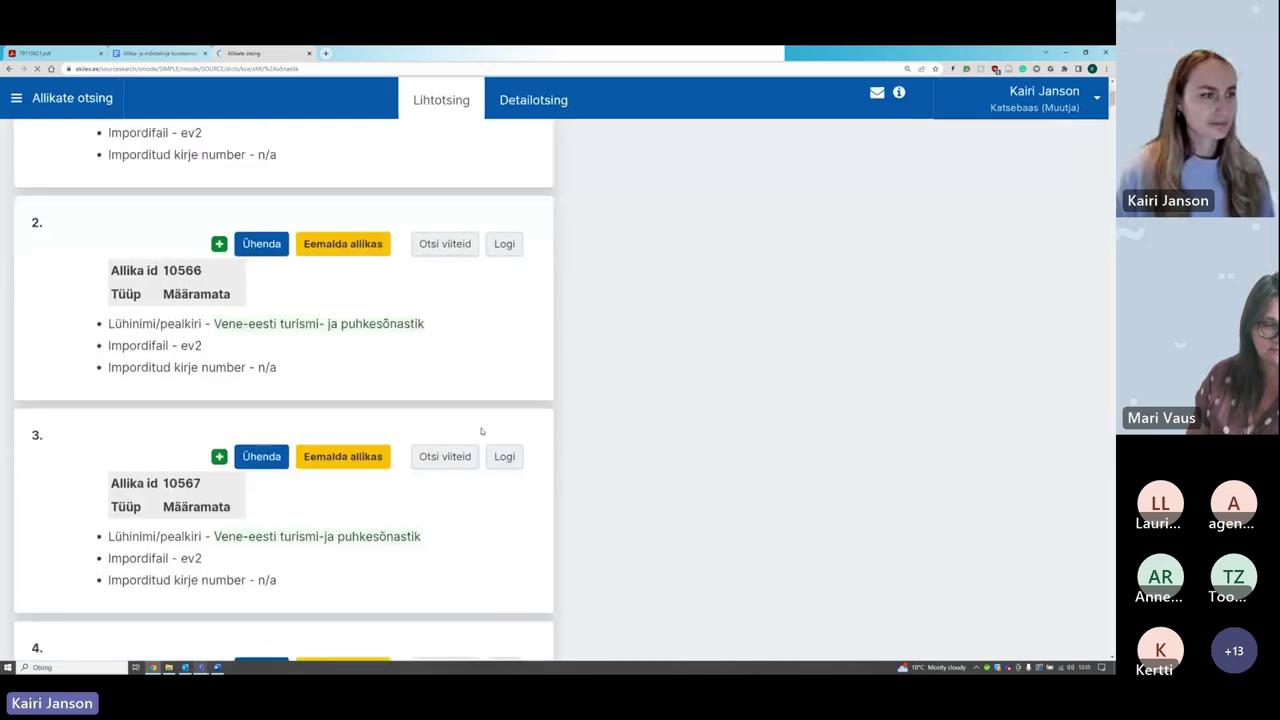
scroll(481, 431, down, 4)
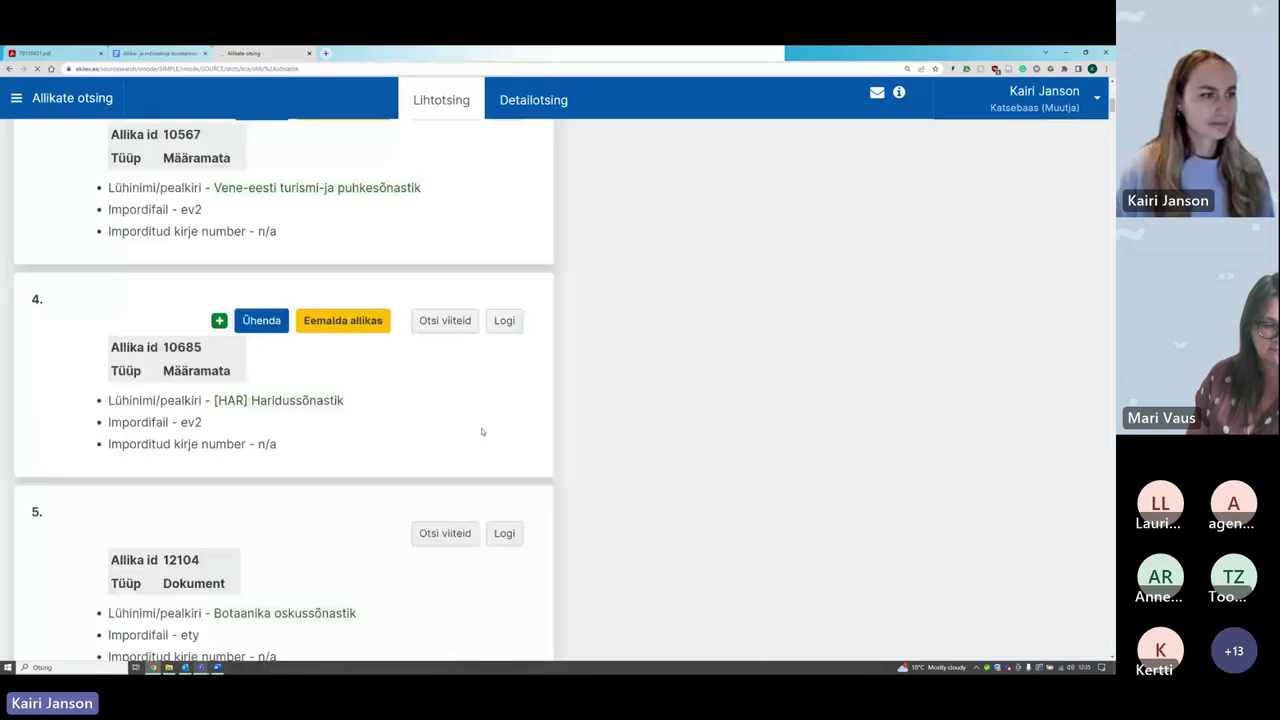
scroll(470, 415, down, 4)
scroll(323, 360, down, 2)
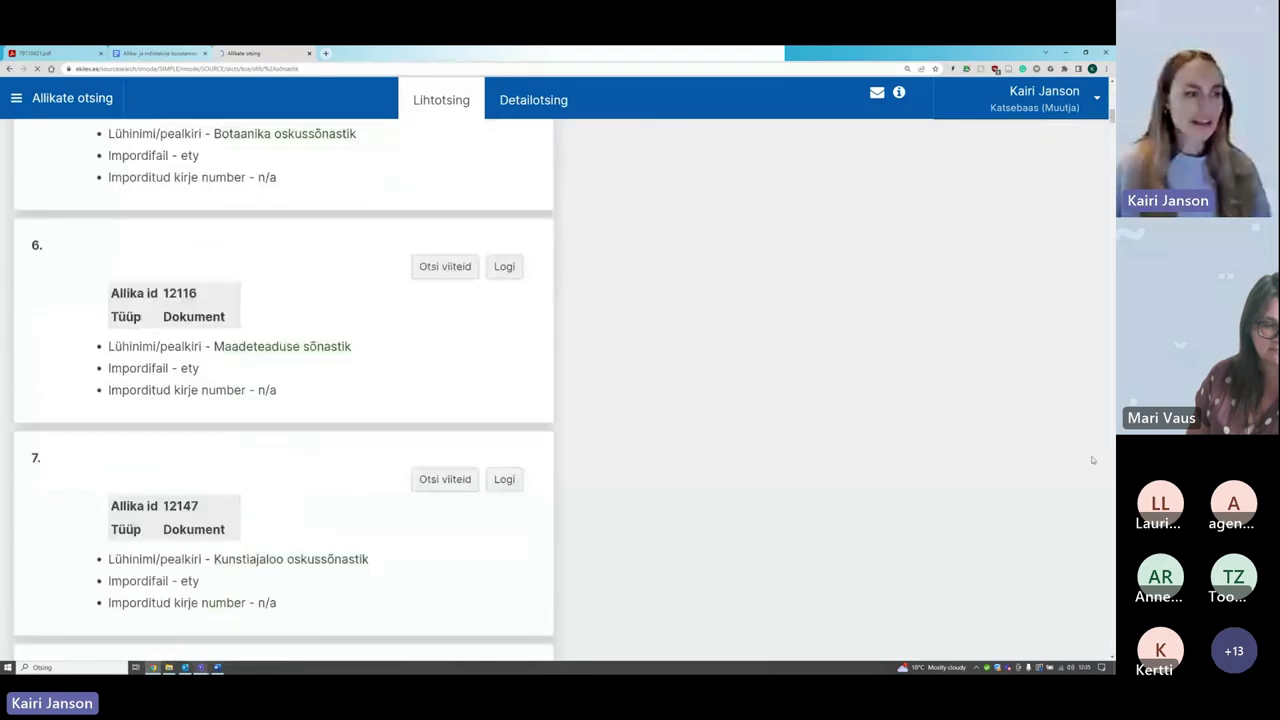
scroll(1036, 343, up, 3)
scroll(1036, 343, up, 9)
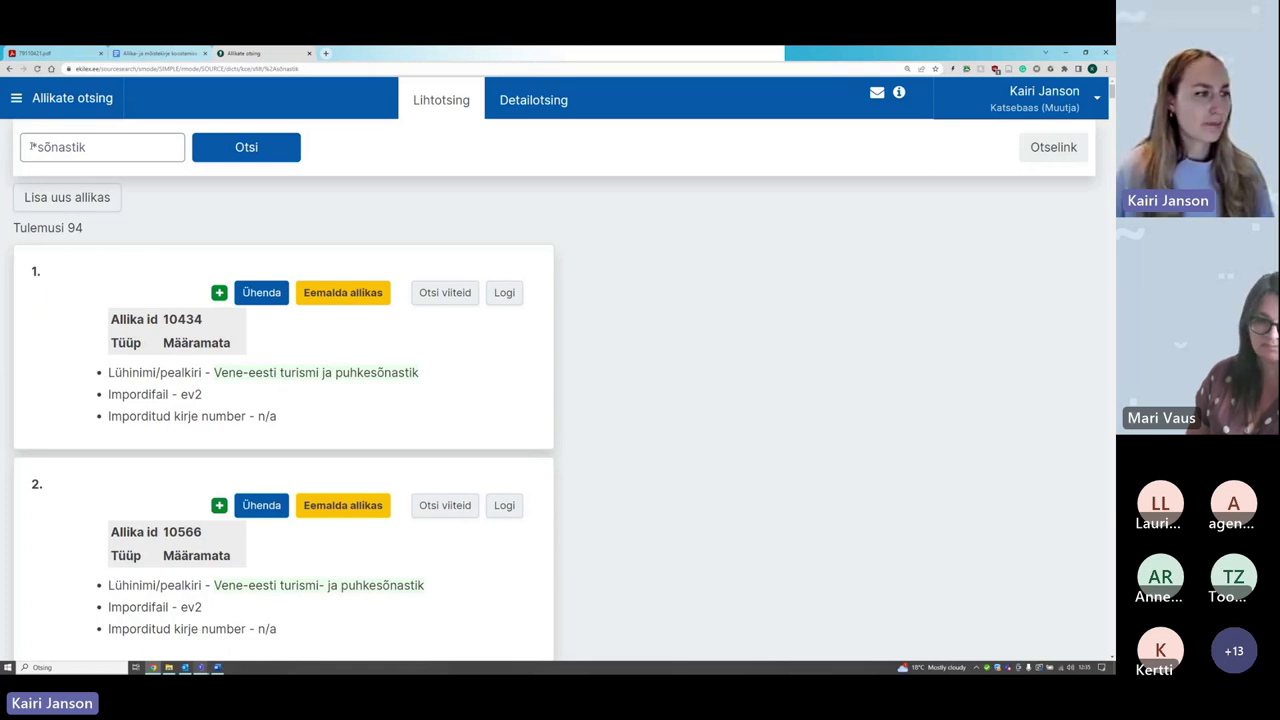
Step: Replace the source search term with "ab*" and run the search
mouse_move(35, 147)
mouse_down()
mouse_move(87, 147)
mouse_move(31, 147)
mouse_up()
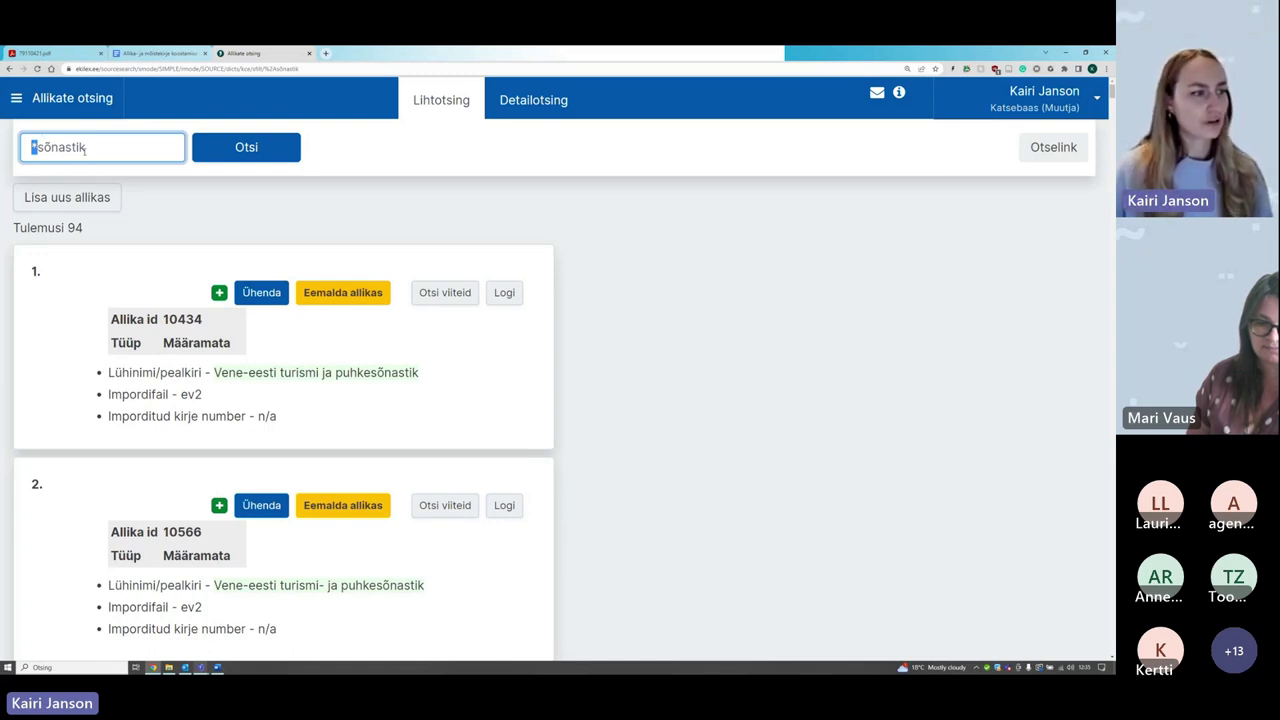
drag(87, 147, 31, 147)
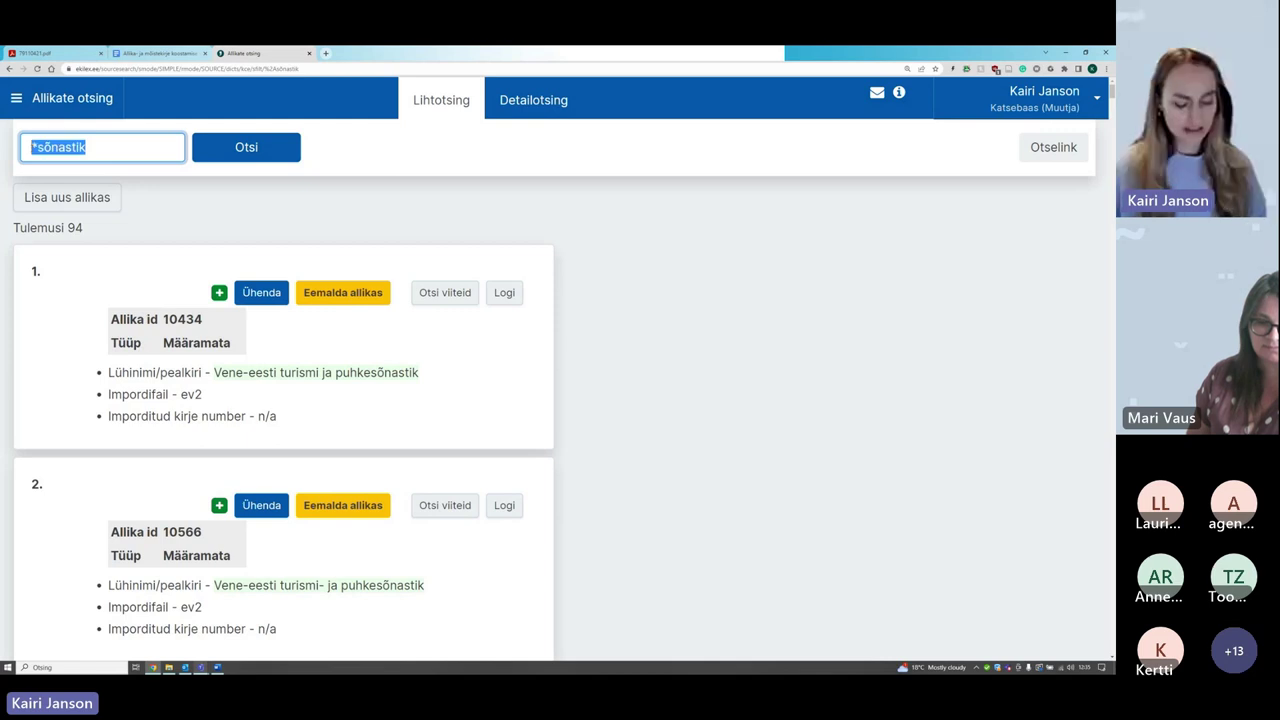
text(ab*)
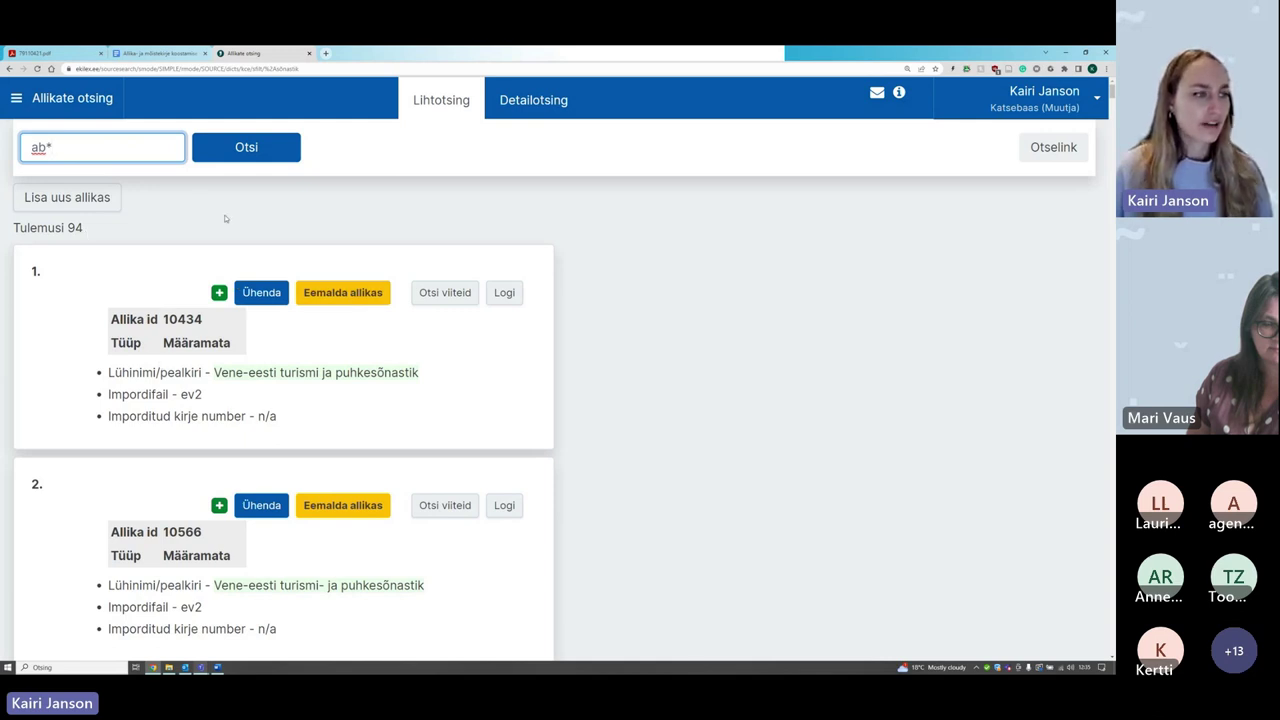
click(243, 152)
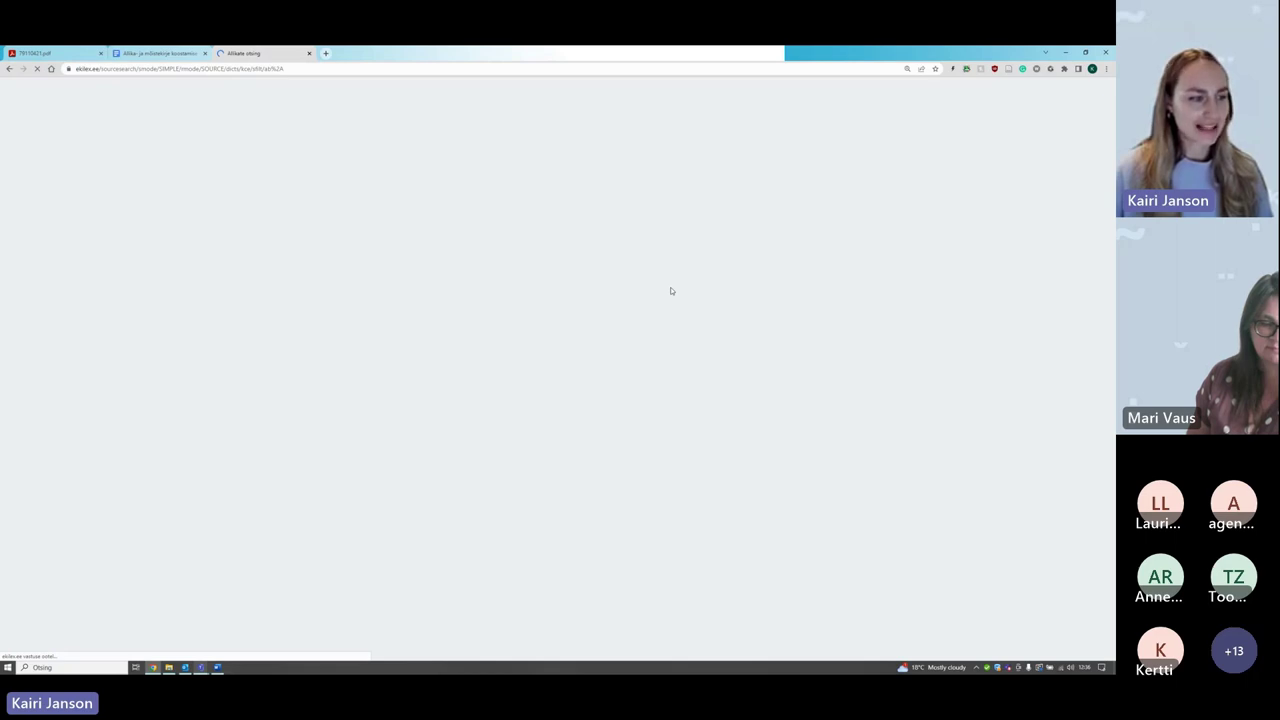
Step: Look through the sources found for "ab*", examining which fields match, such as the author of the ninth source, and return to the search form
scroll(57, 384, down, 2)
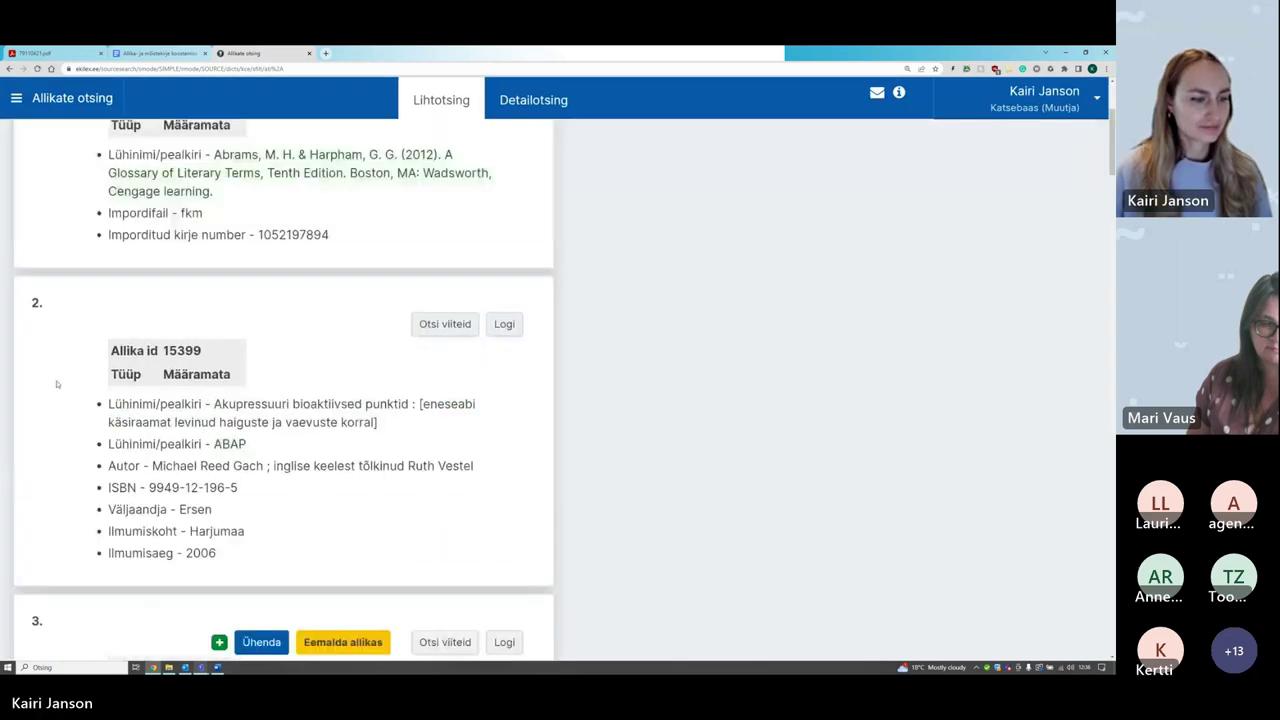
scroll(57, 384, down, 4)
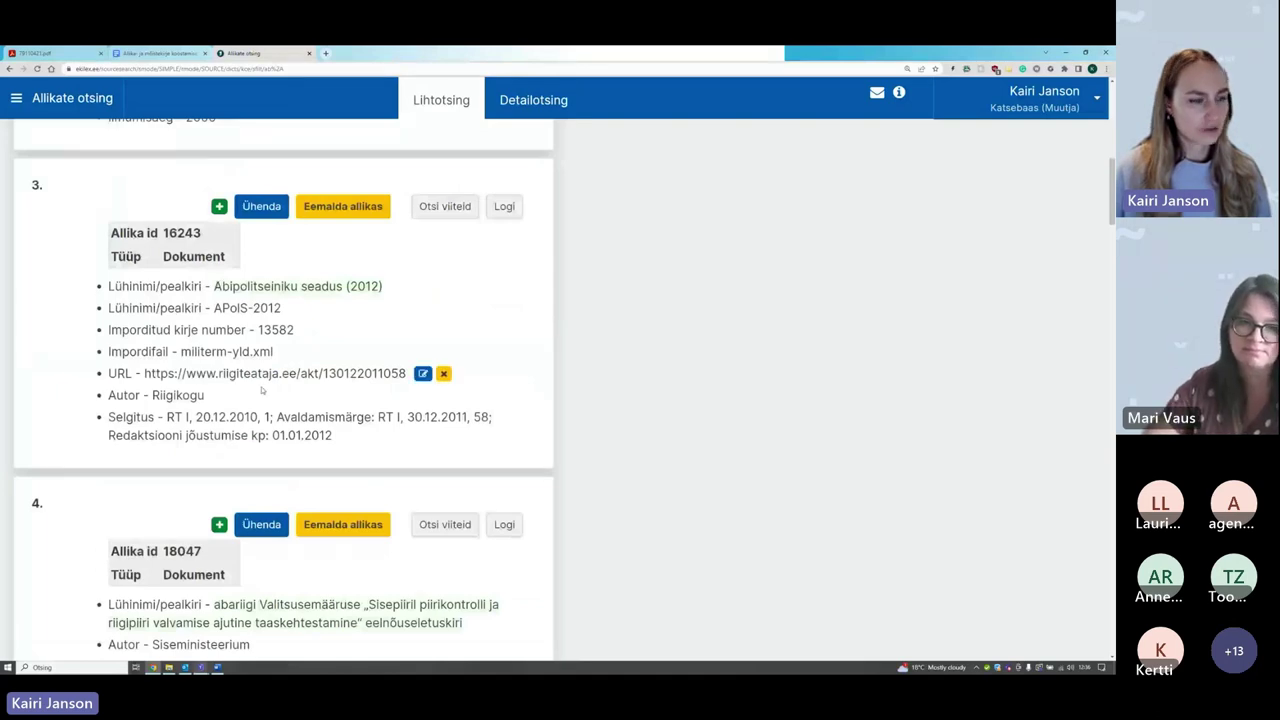
scroll(60, 430, down, 2)
scroll(42, 363, down, 6)
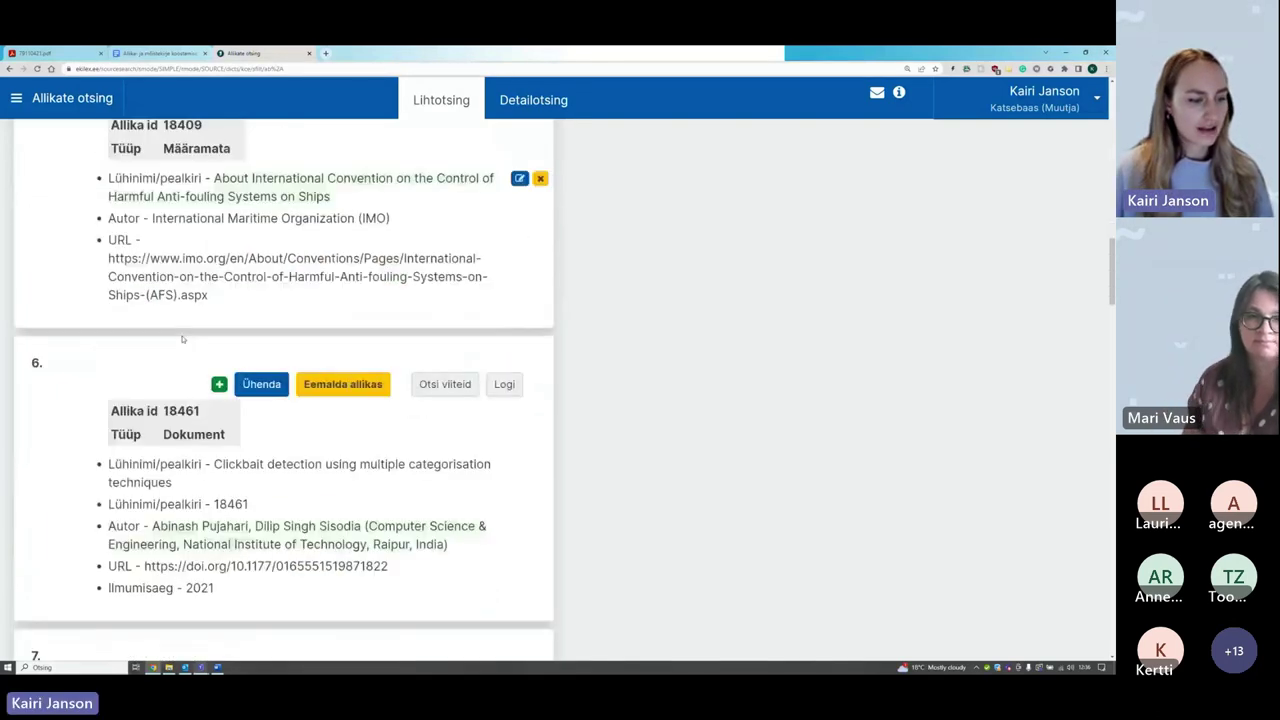
scroll(42, 363, down, 3)
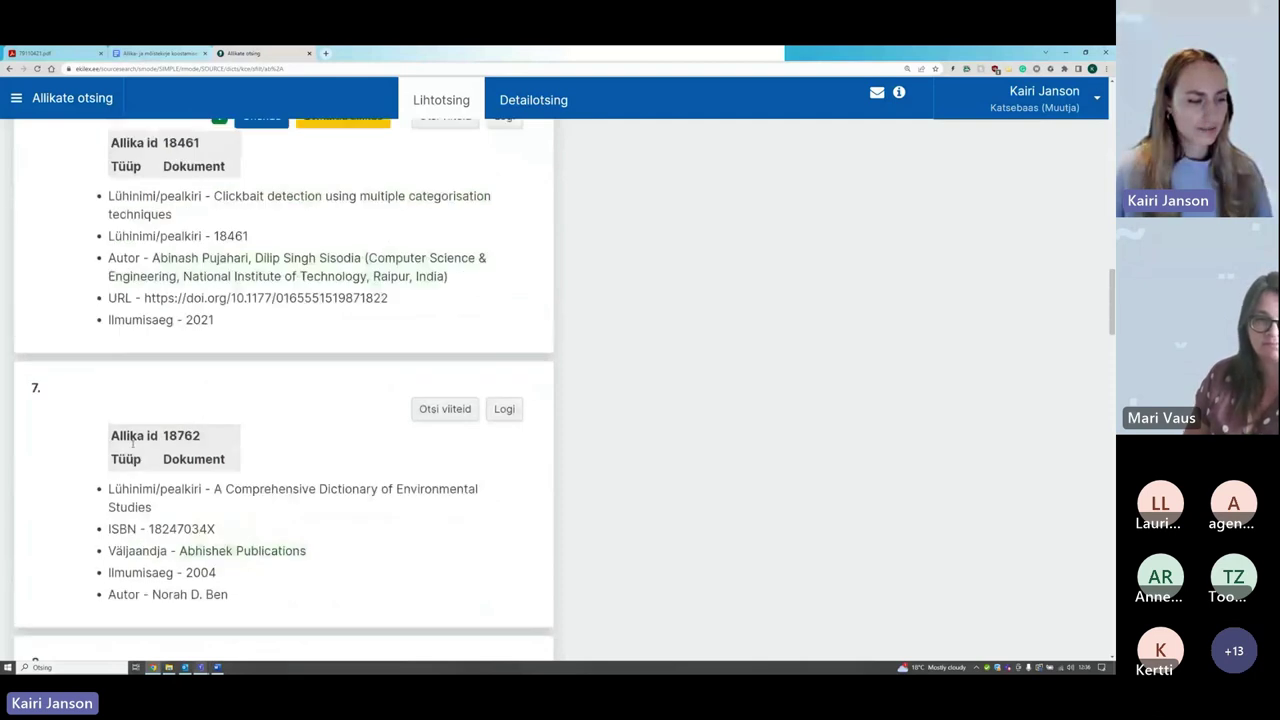
scroll(569, 478, down, 3)
scroll(569, 478, down, 3)
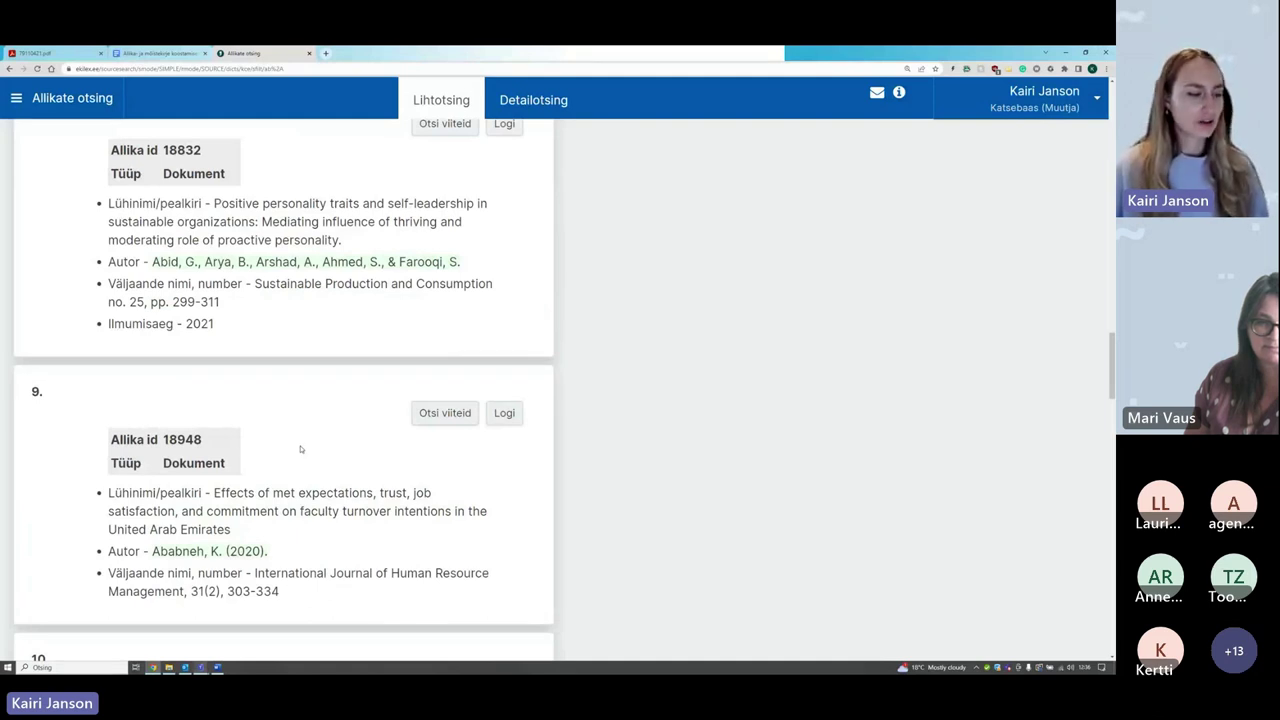
scroll(300, 449, down, 1)
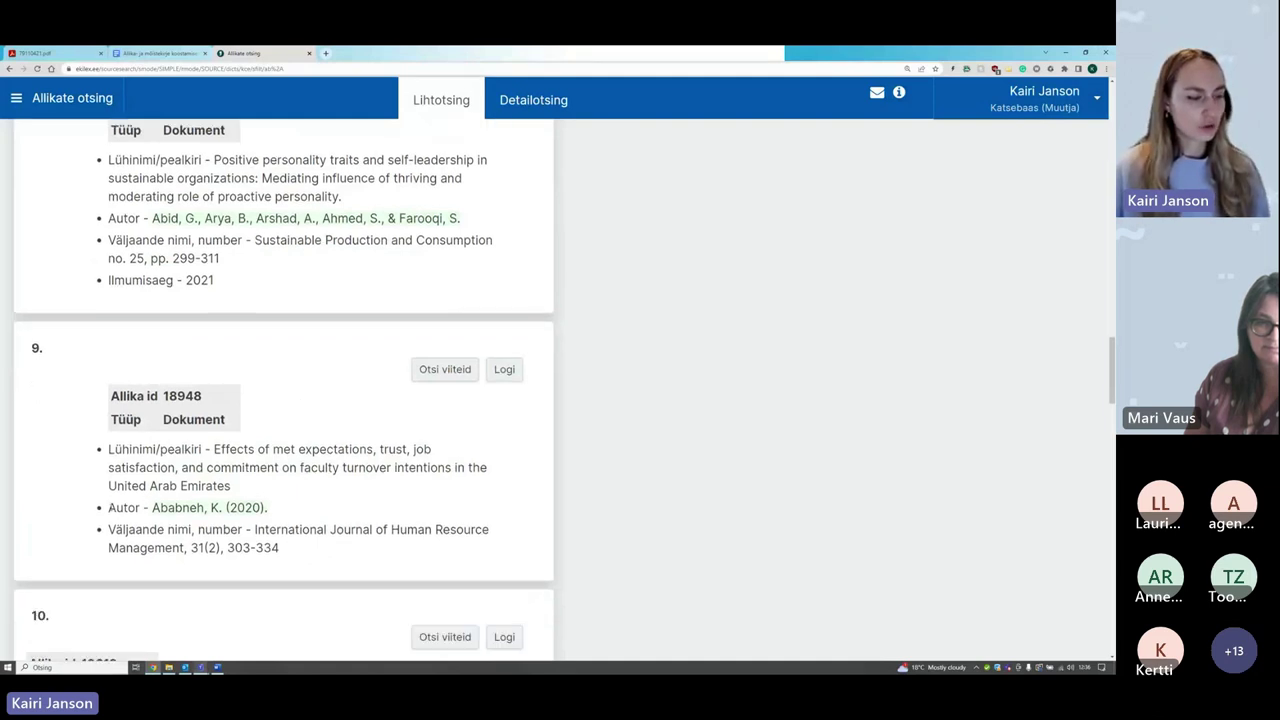
drag(108, 507, 168, 508)
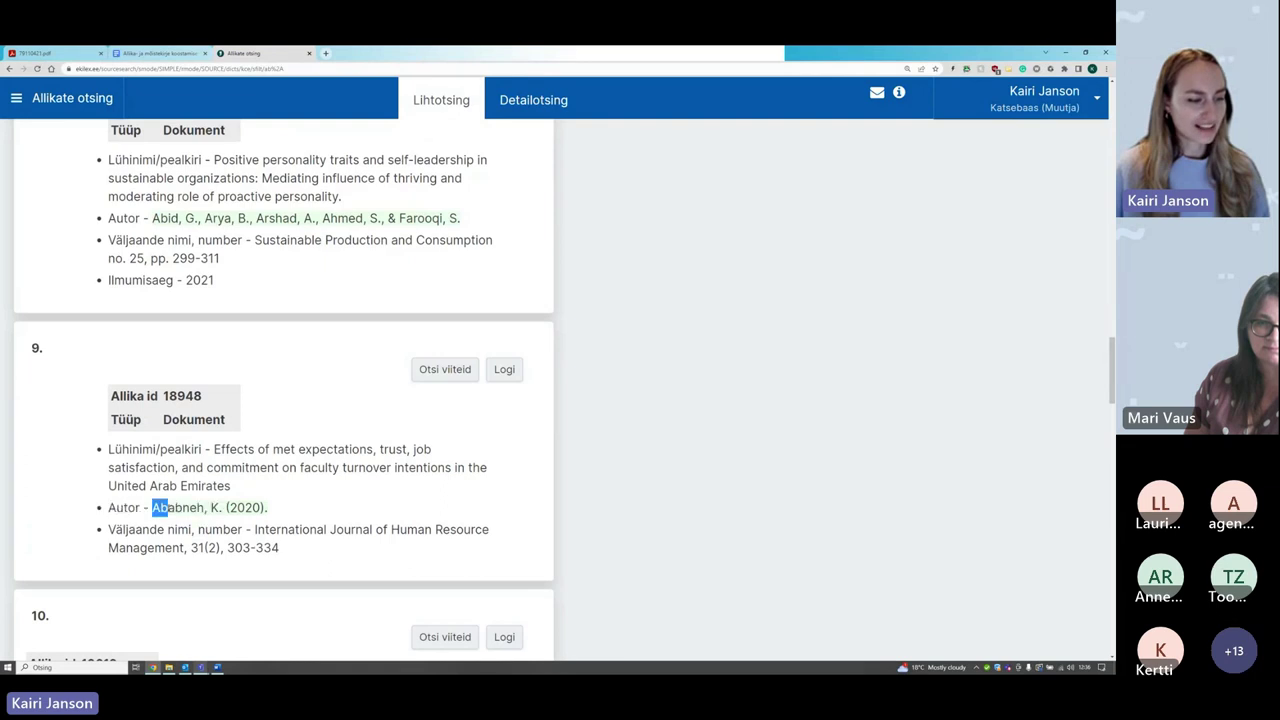
click(927, 486)
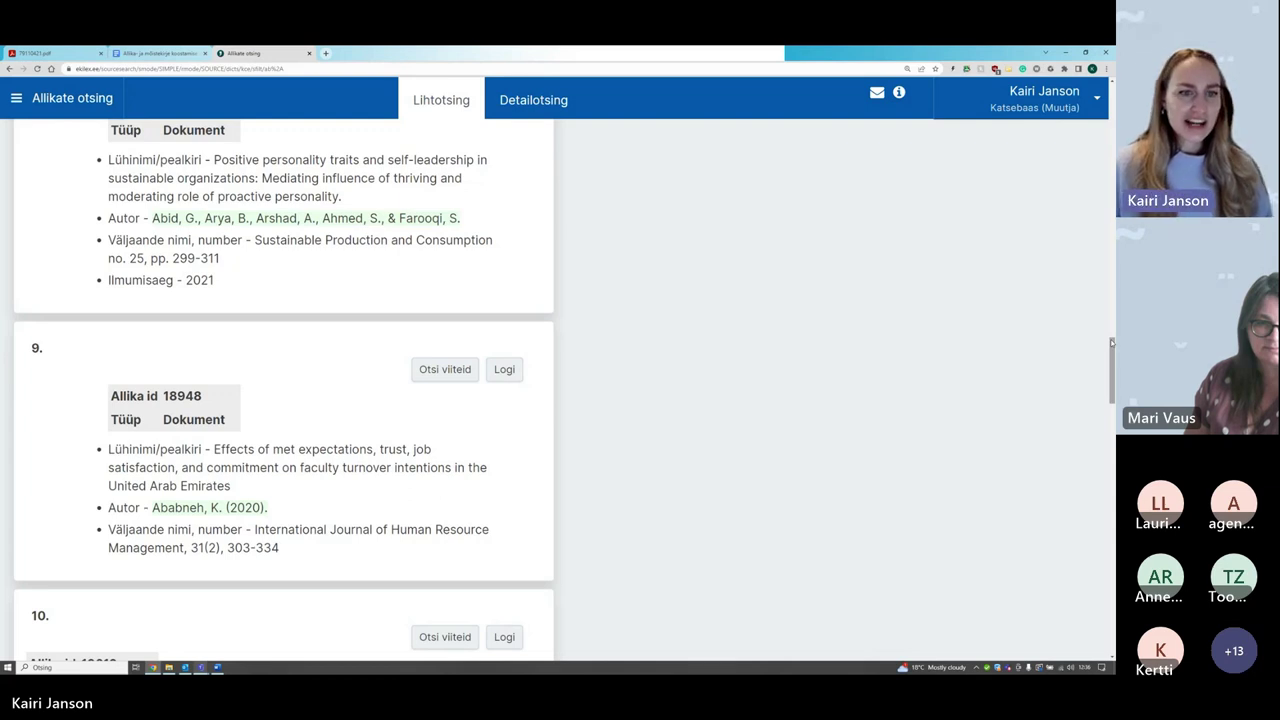
drag(1111, 343, 1111, 125)
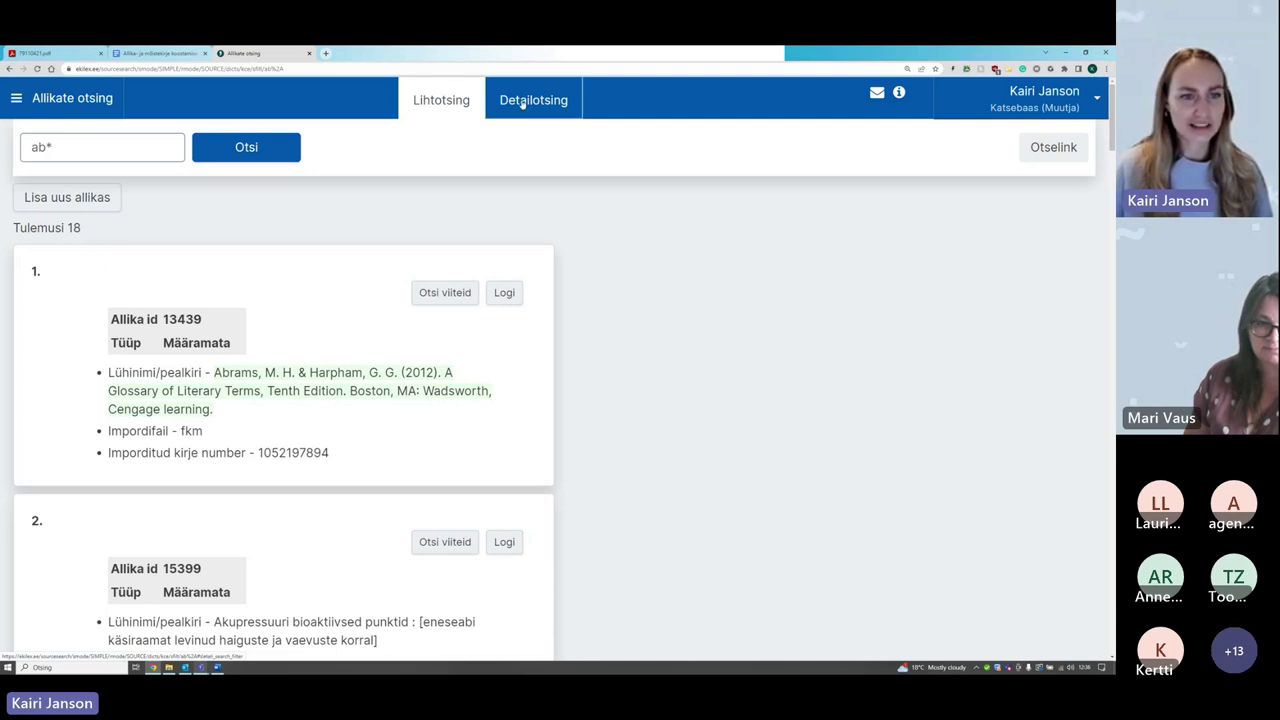
Step: Switch to the detailed source search and set the source criterion to "looja" with the operator "on"
click(522, 104)
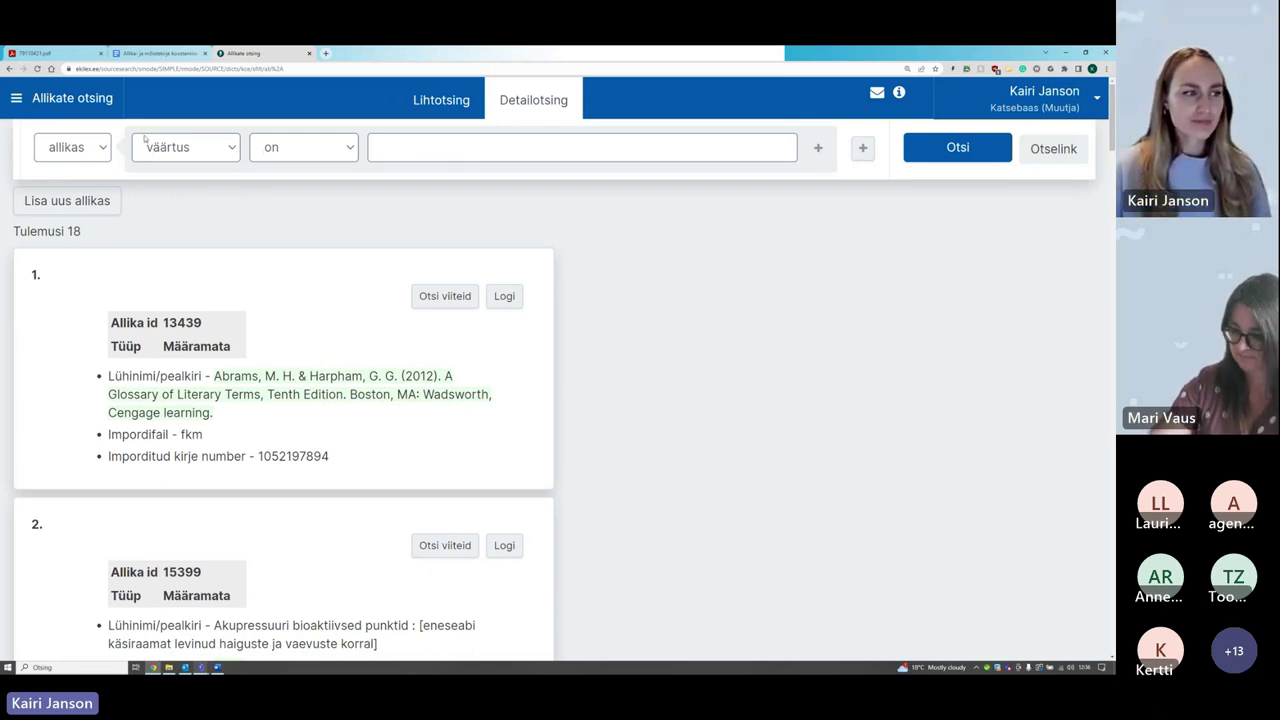
click(77, 148)
click(77, 148)
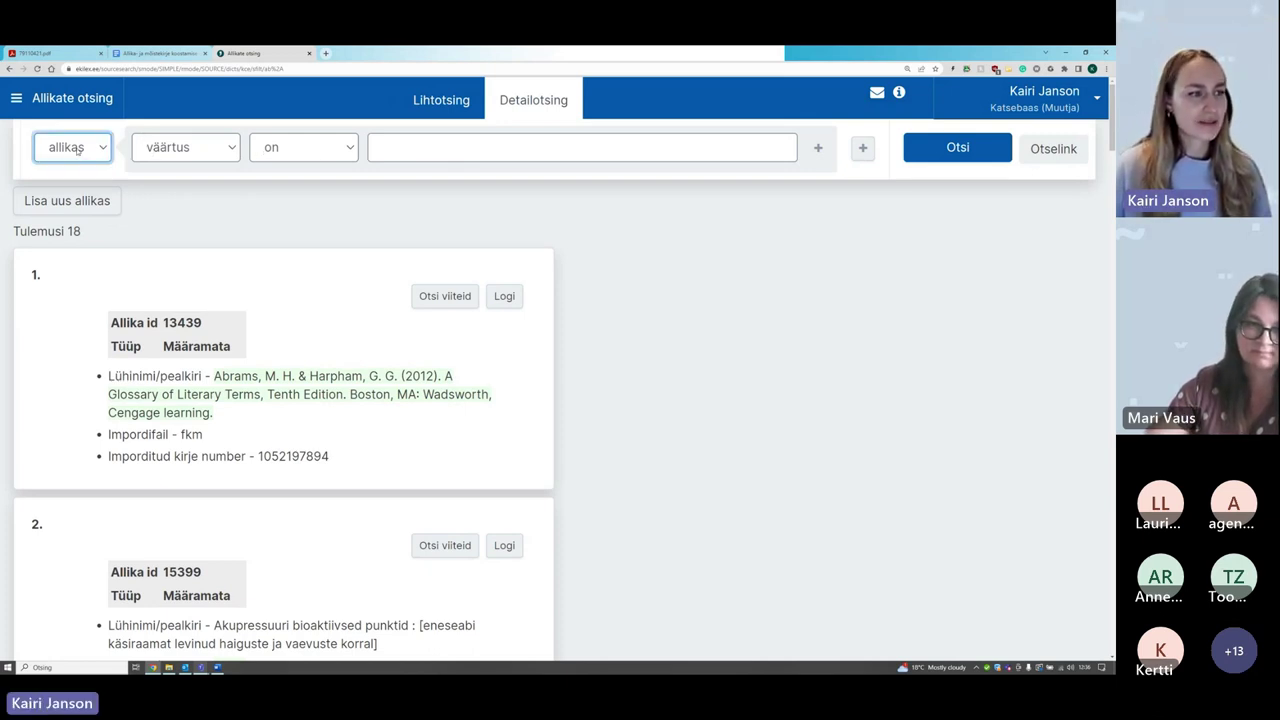
click(172, 148)
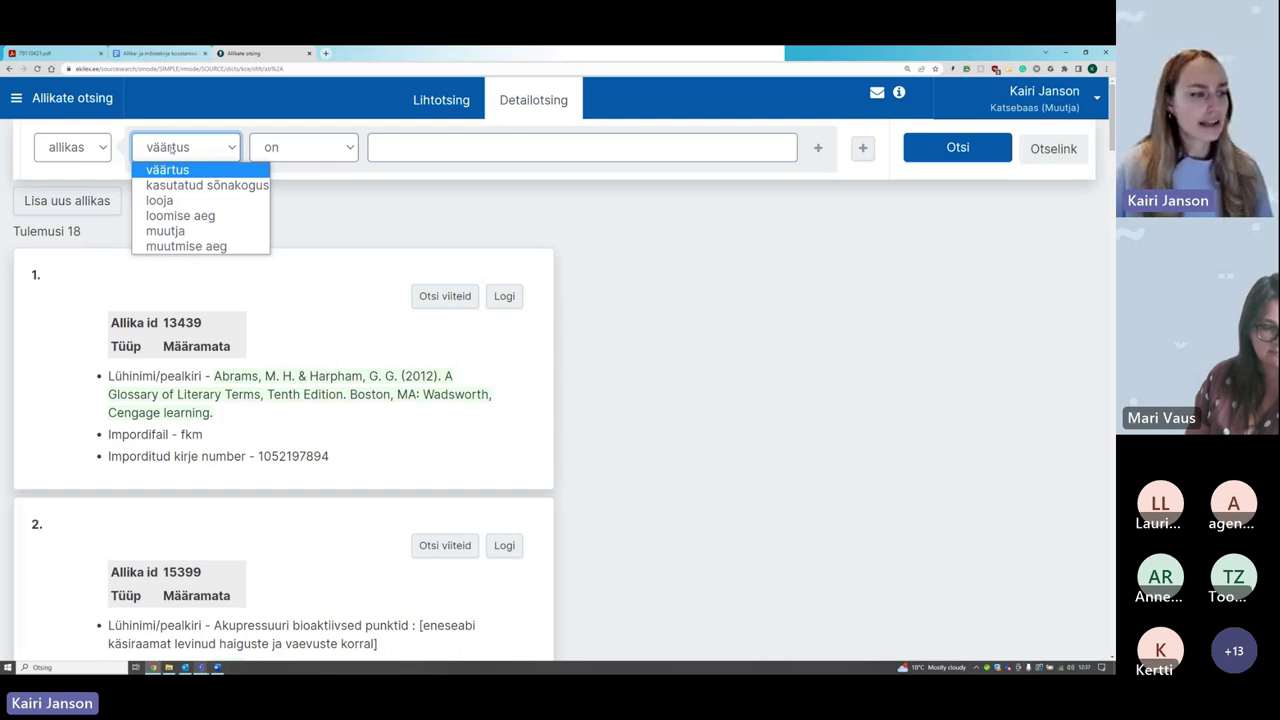
click(186, 202)
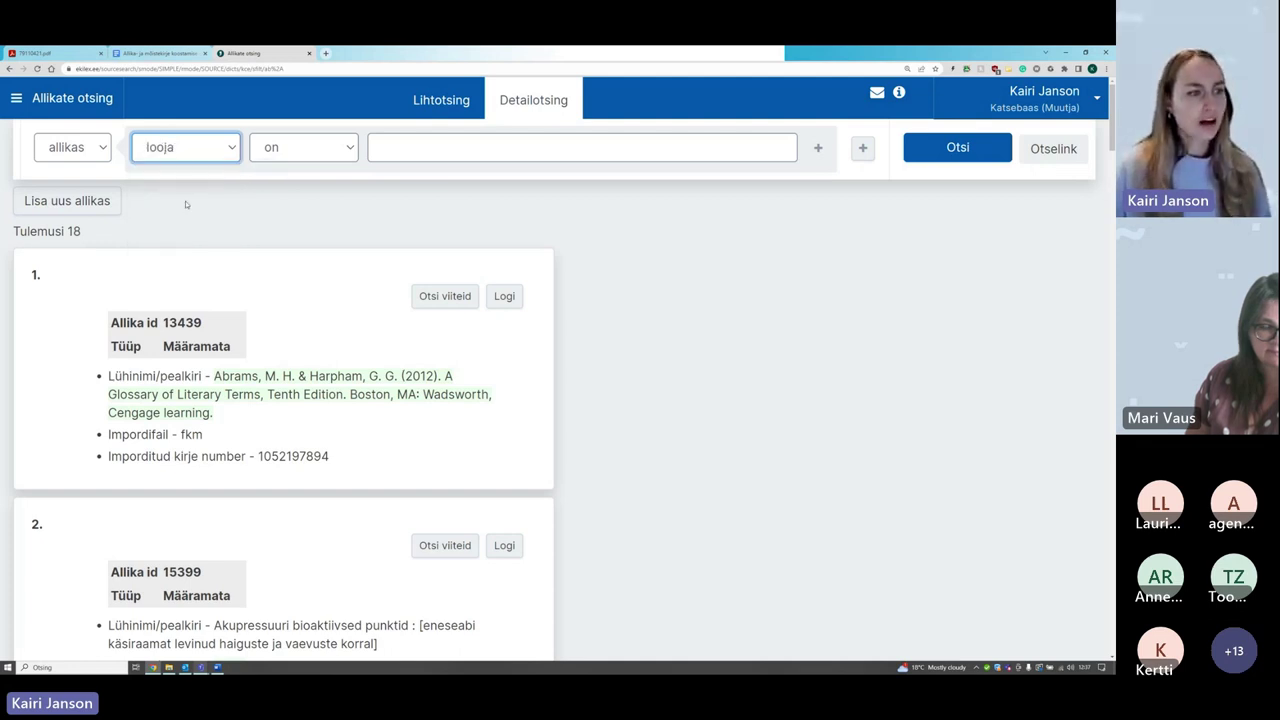
click(316, 150)
click(315, 169)
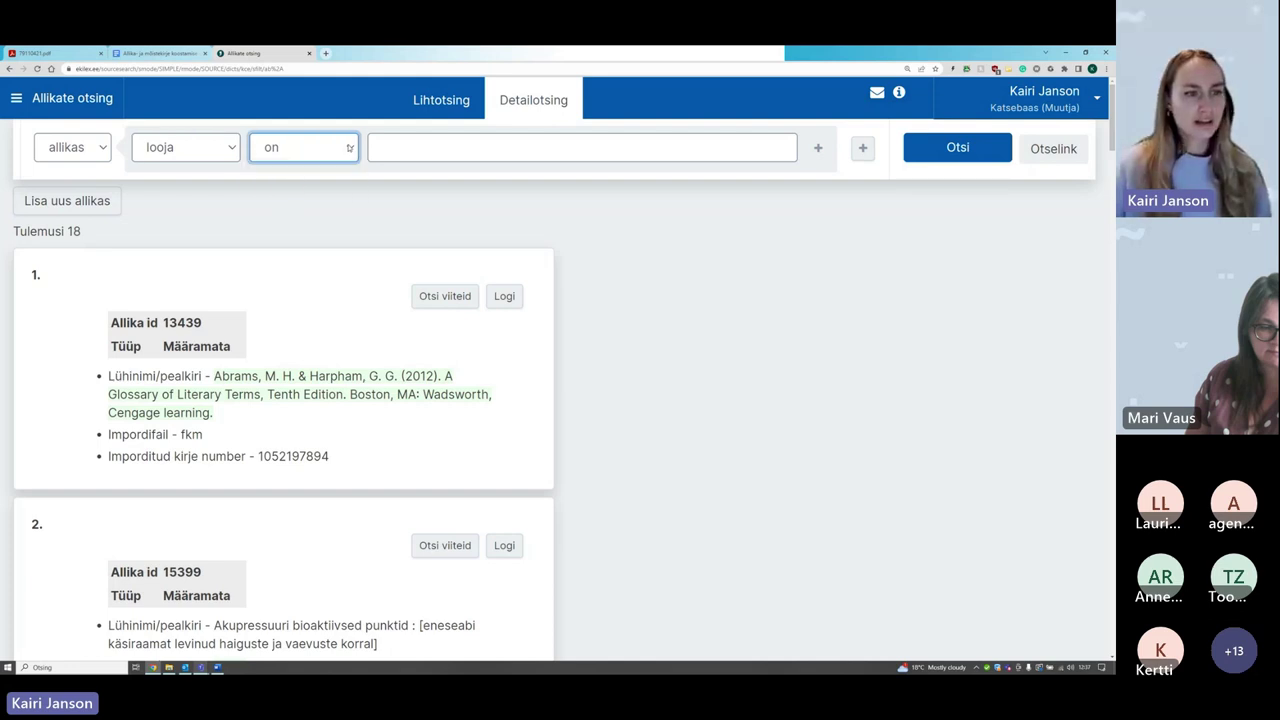
click(435, 141)
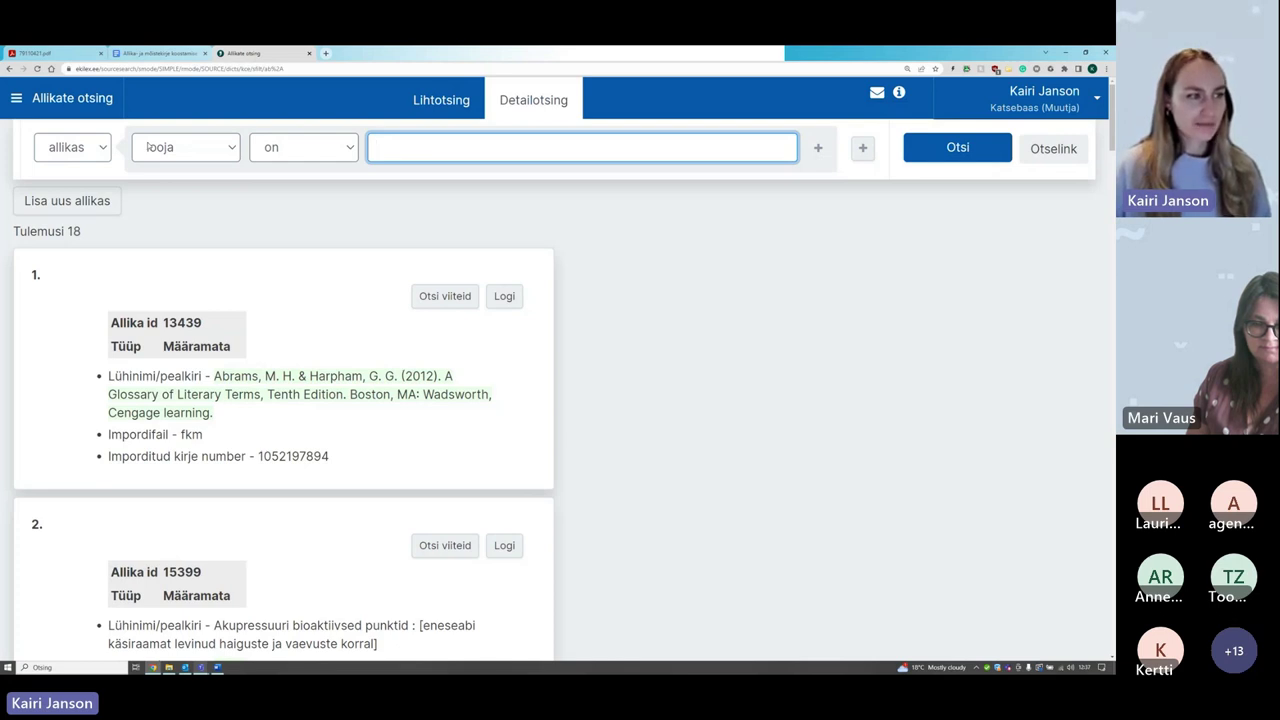
Step: Set the detailed search to sources whose "kasutatud sõnakogus" is "EKI ühendterminibaas Esterm 2"
click(102, 147)
click(102, 147)
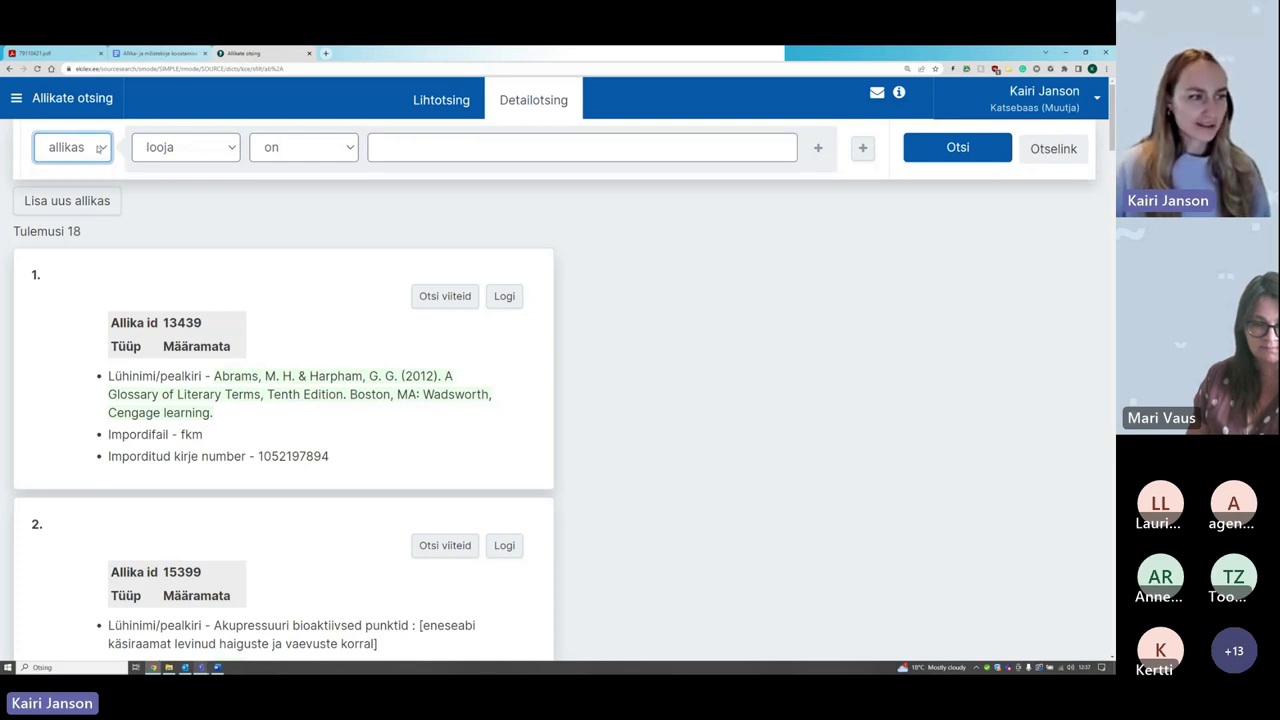
click(214, 151)
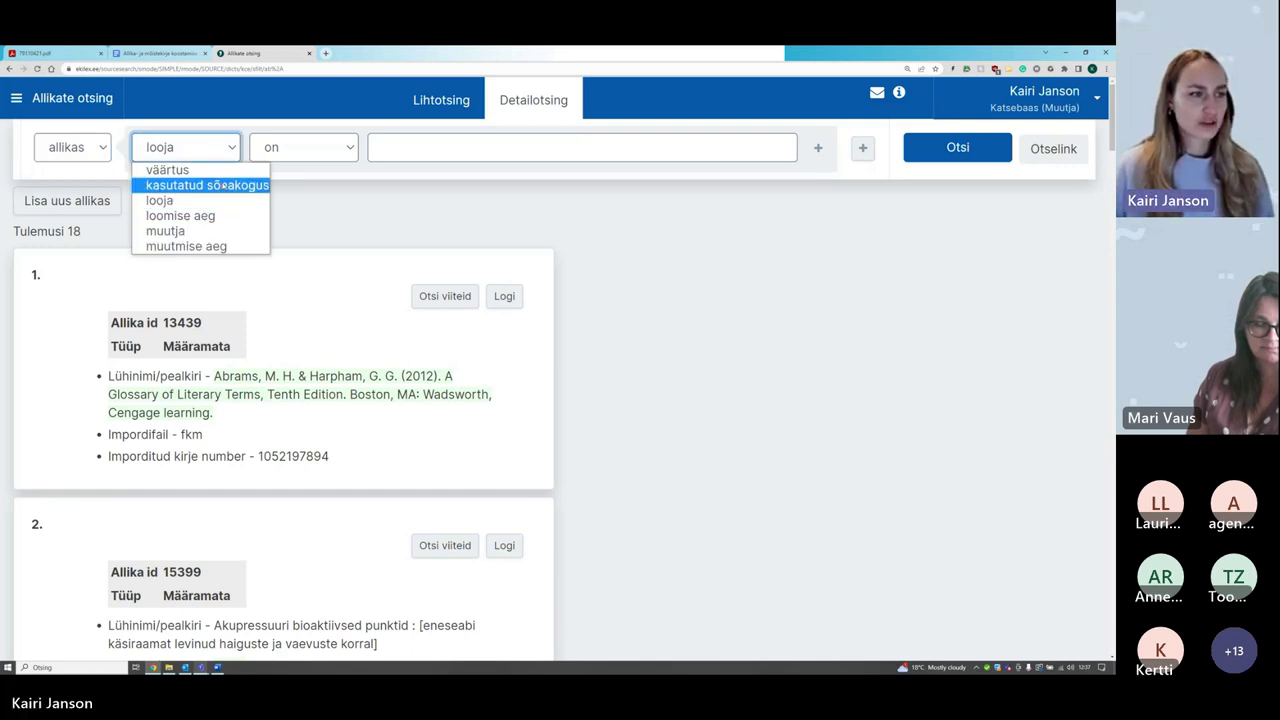
click(222, 186)
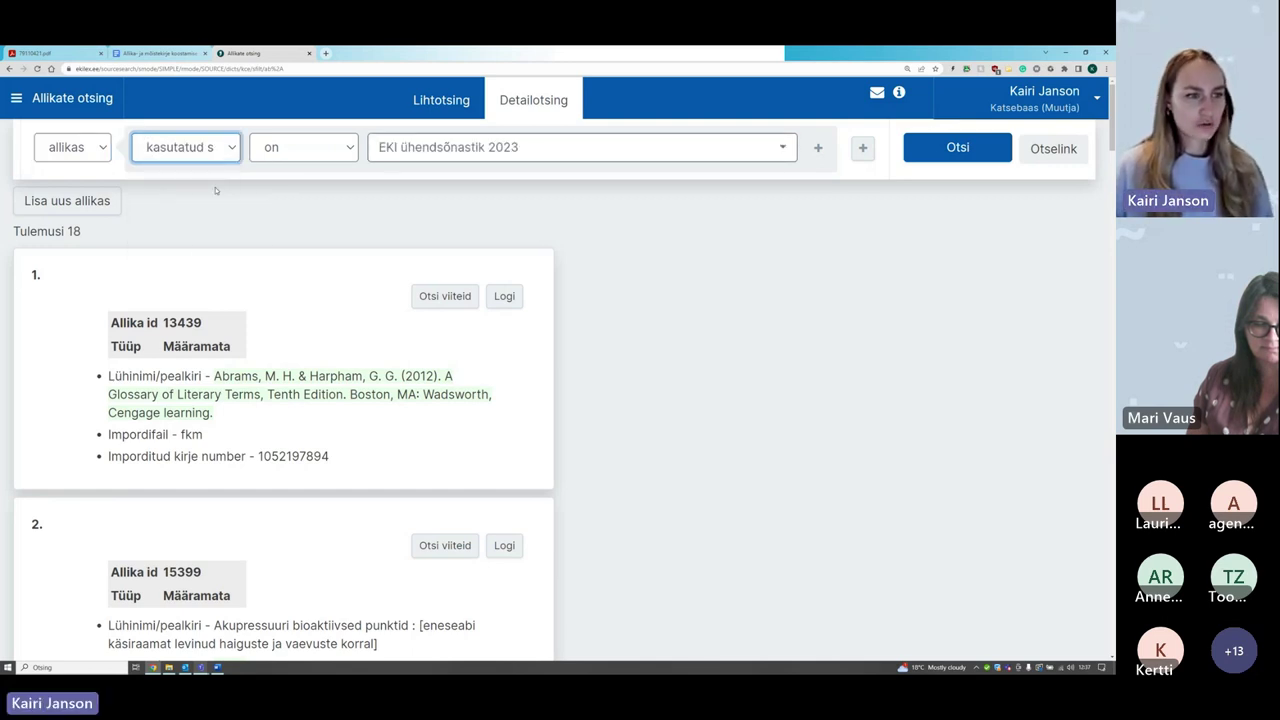
click(322, 150)
click(323, 150)
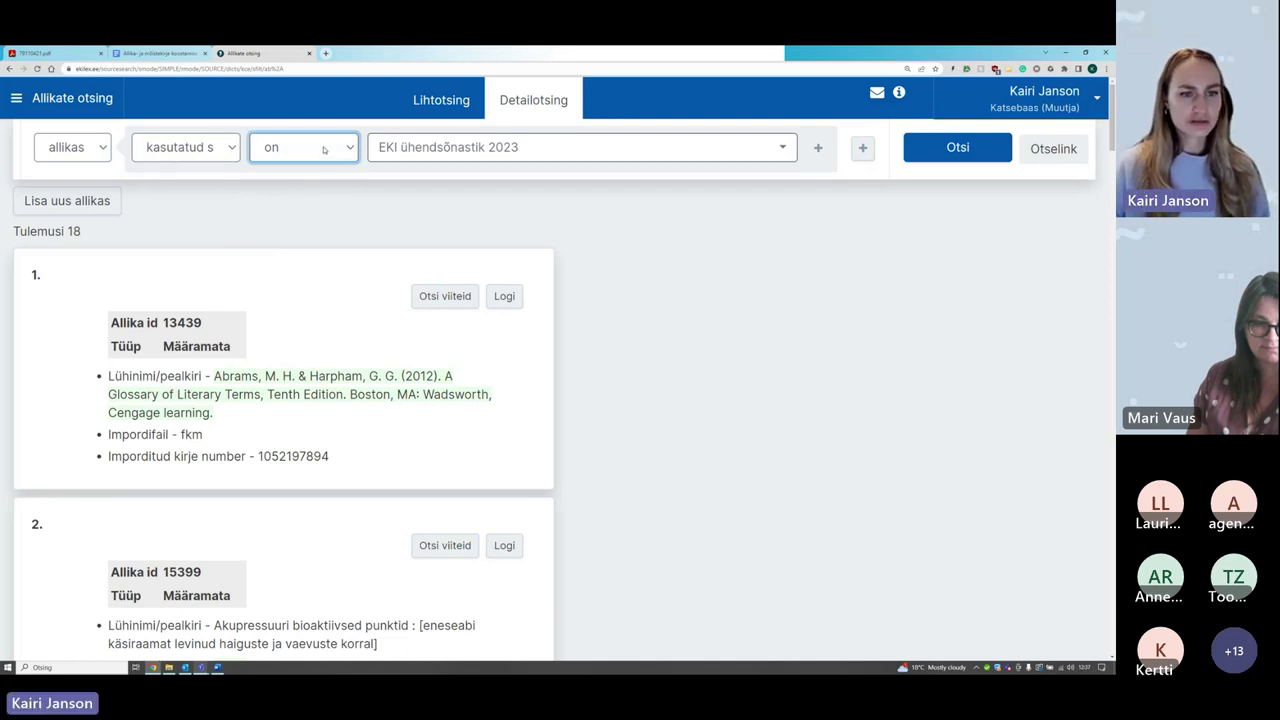
click(648, 146)
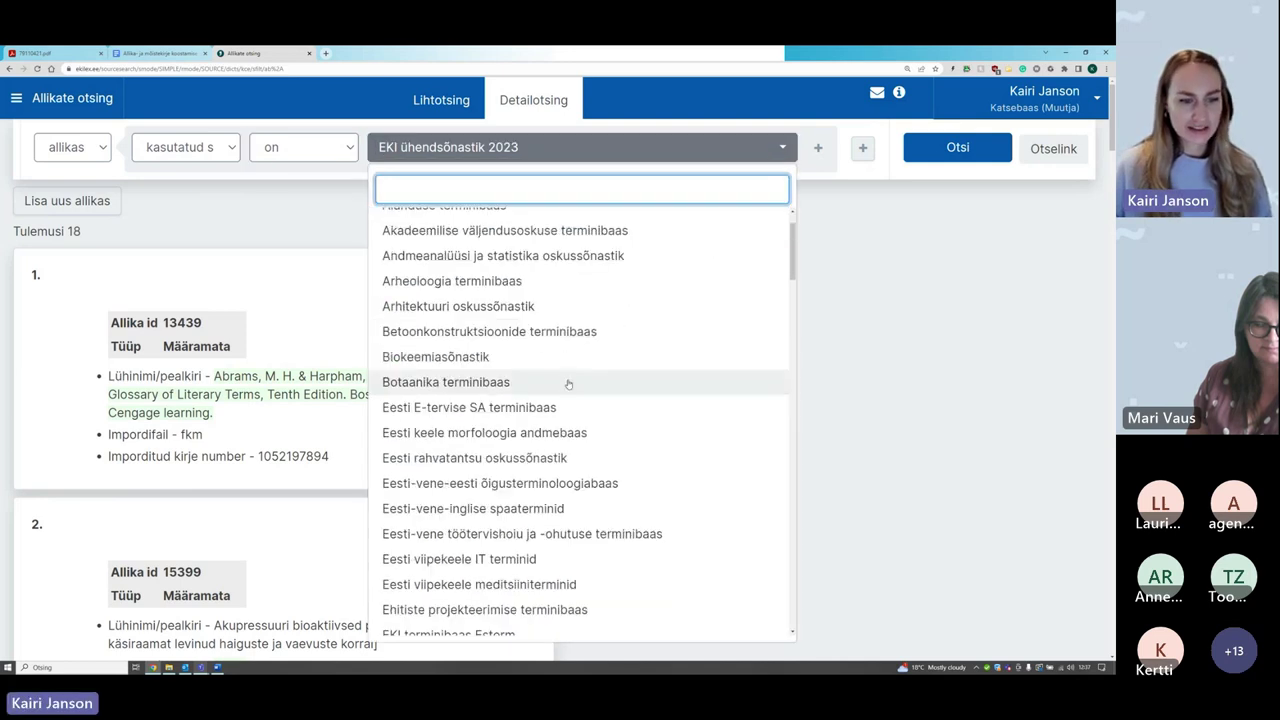
scroll(568, 384, down, 3)
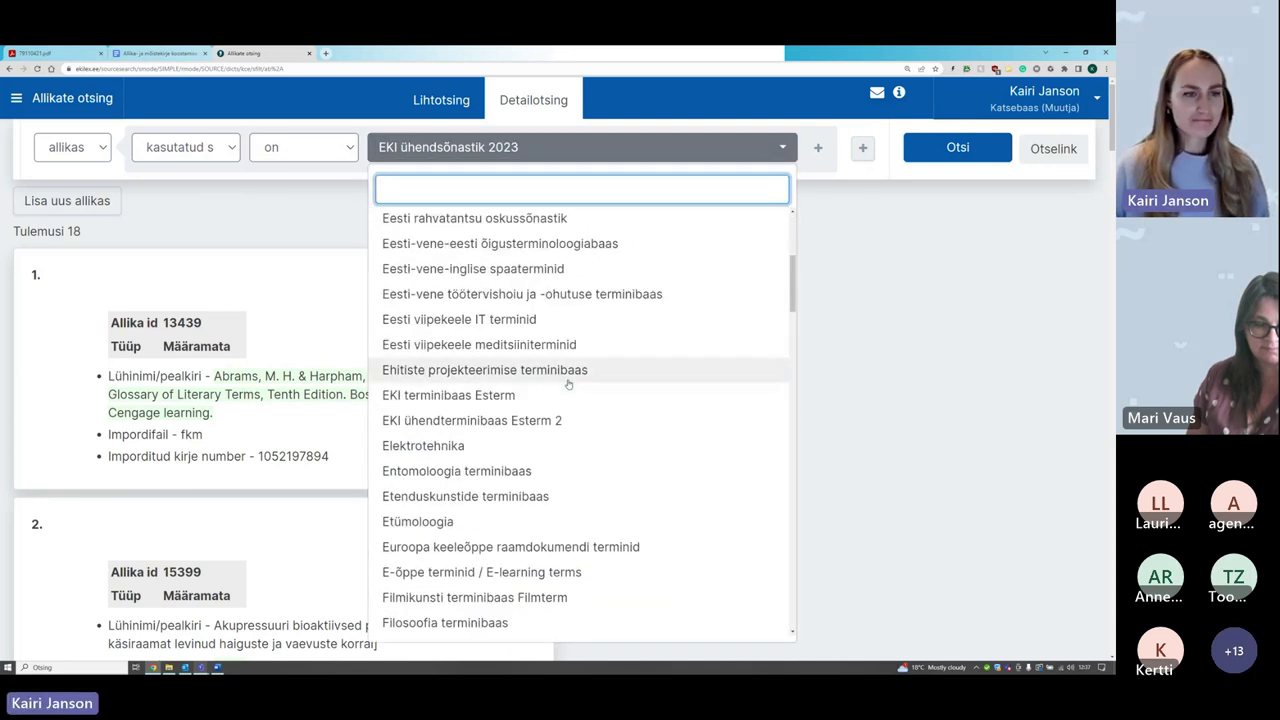
click(566, 420)
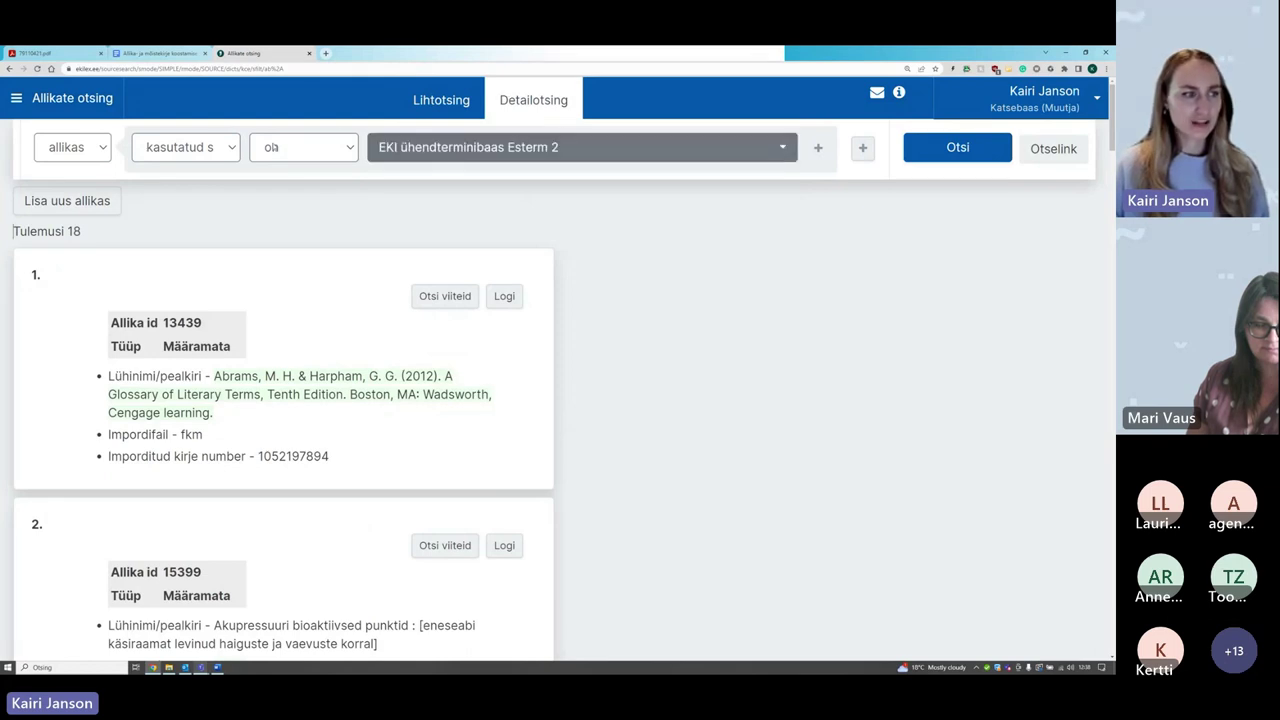
Step: Check the criterion, operator and dataset options of the detailed search, and run it for EKI ühendterminibaas Esterm 2
click(189, 155)
click(189, 155)
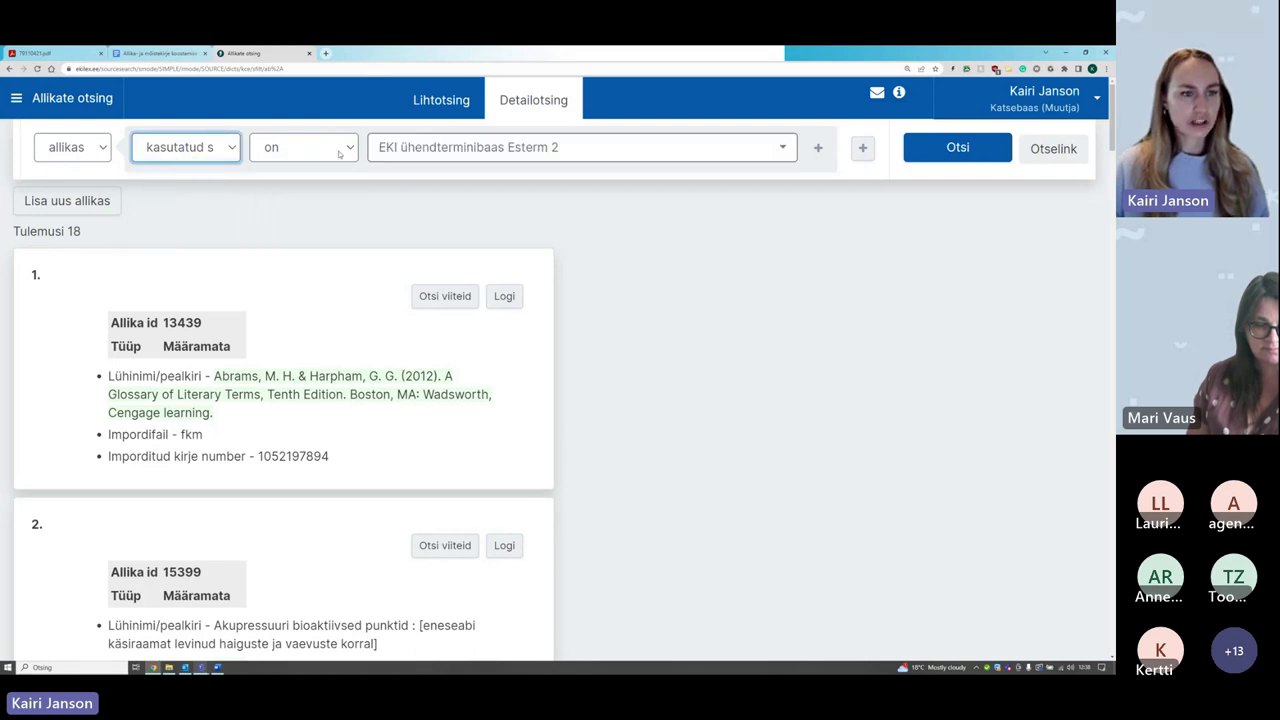
click(339, 153)
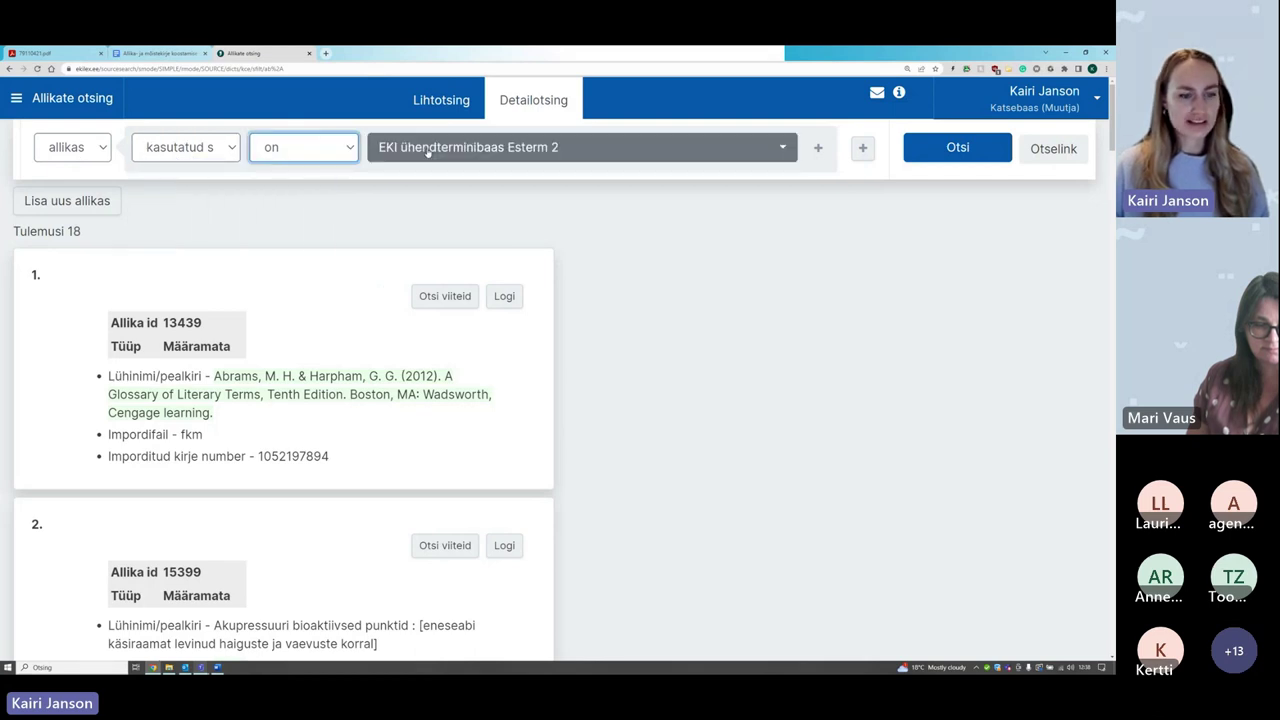
click(428, 151)
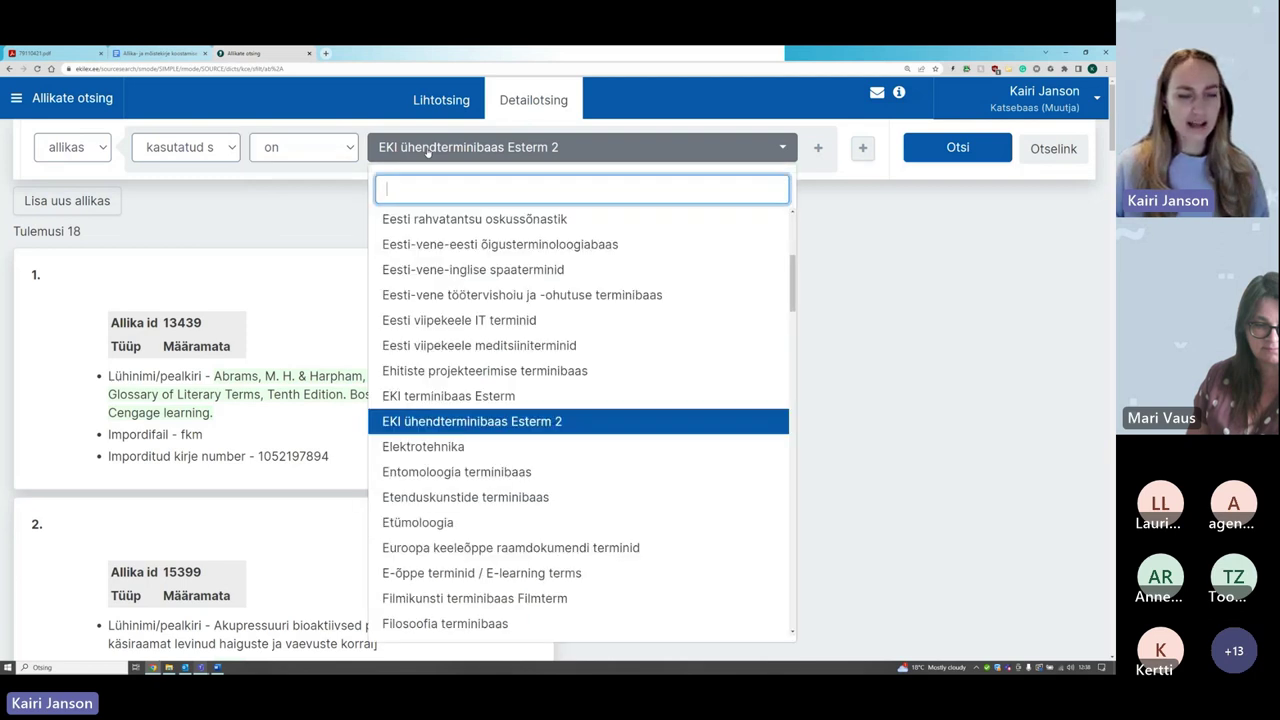
click(428, 151)
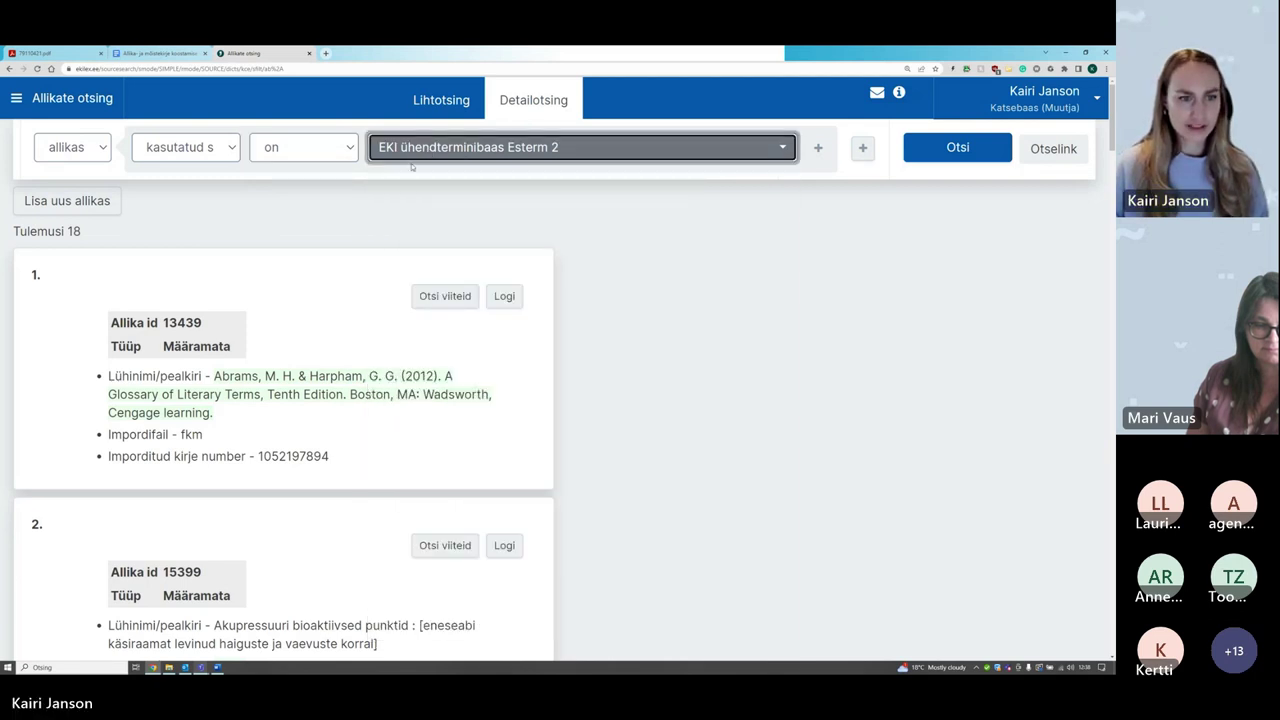
click(388, 193)
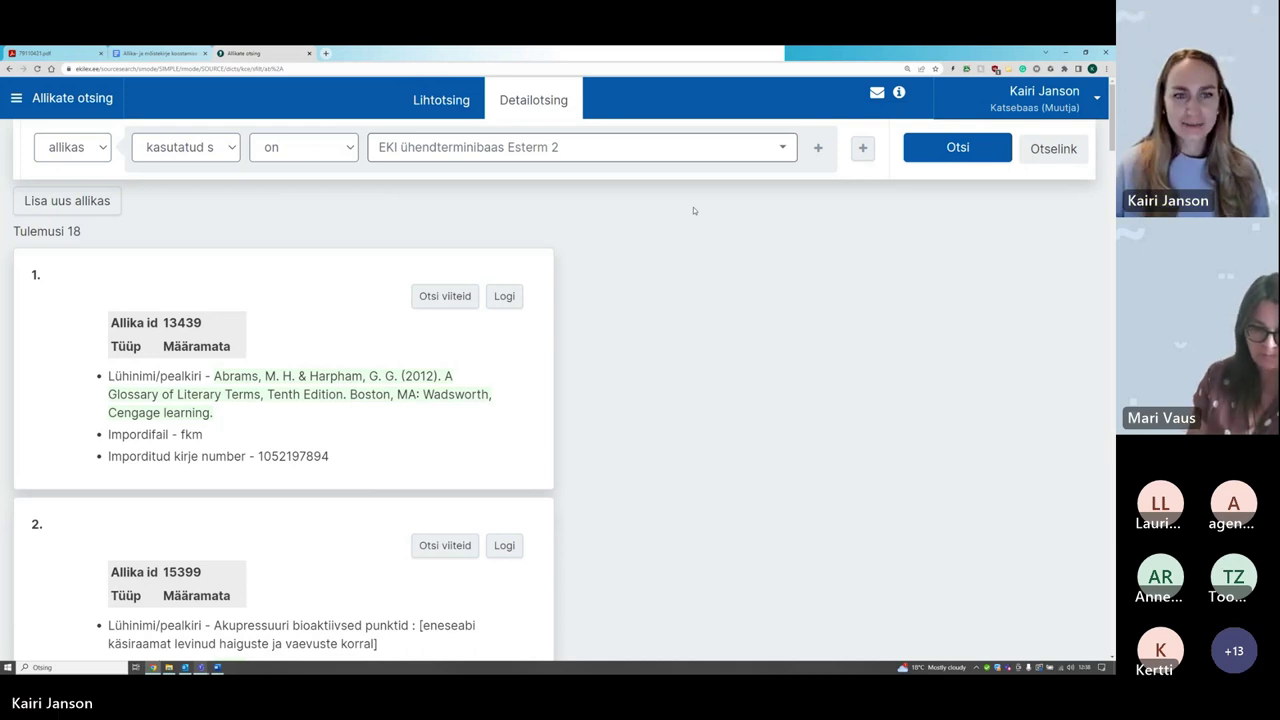
click(952, 146)
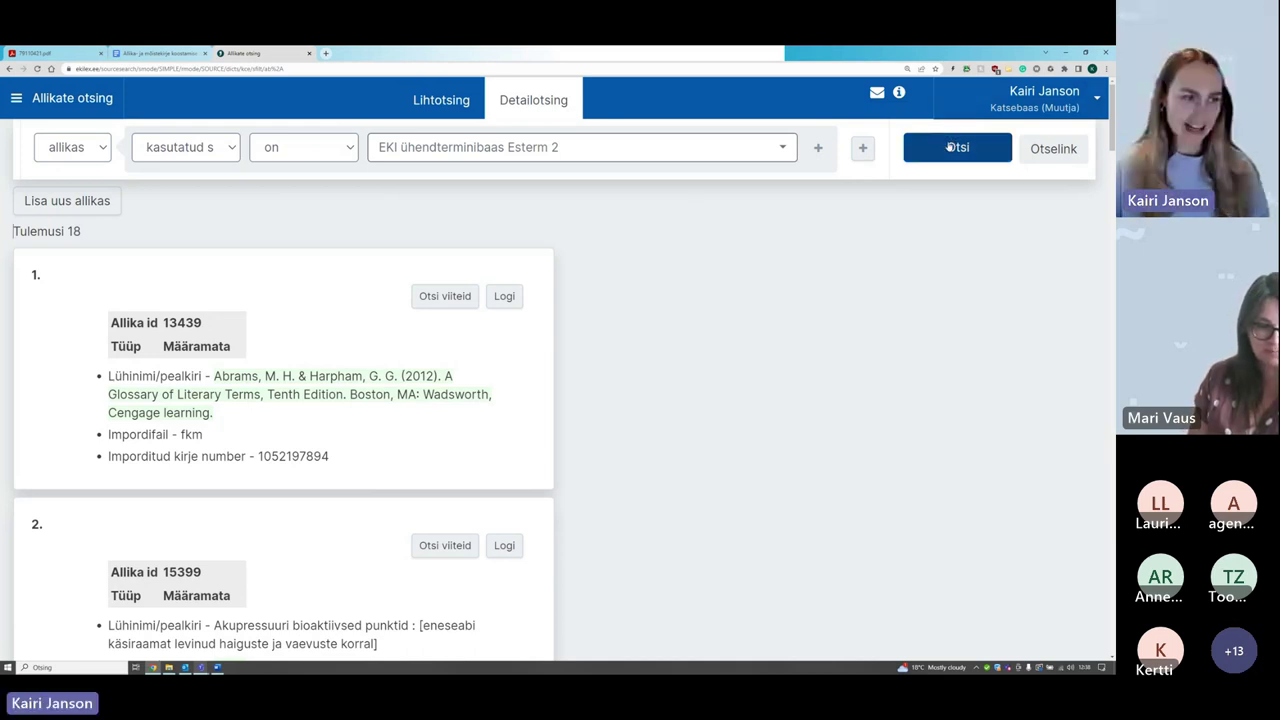
click(952, 146)
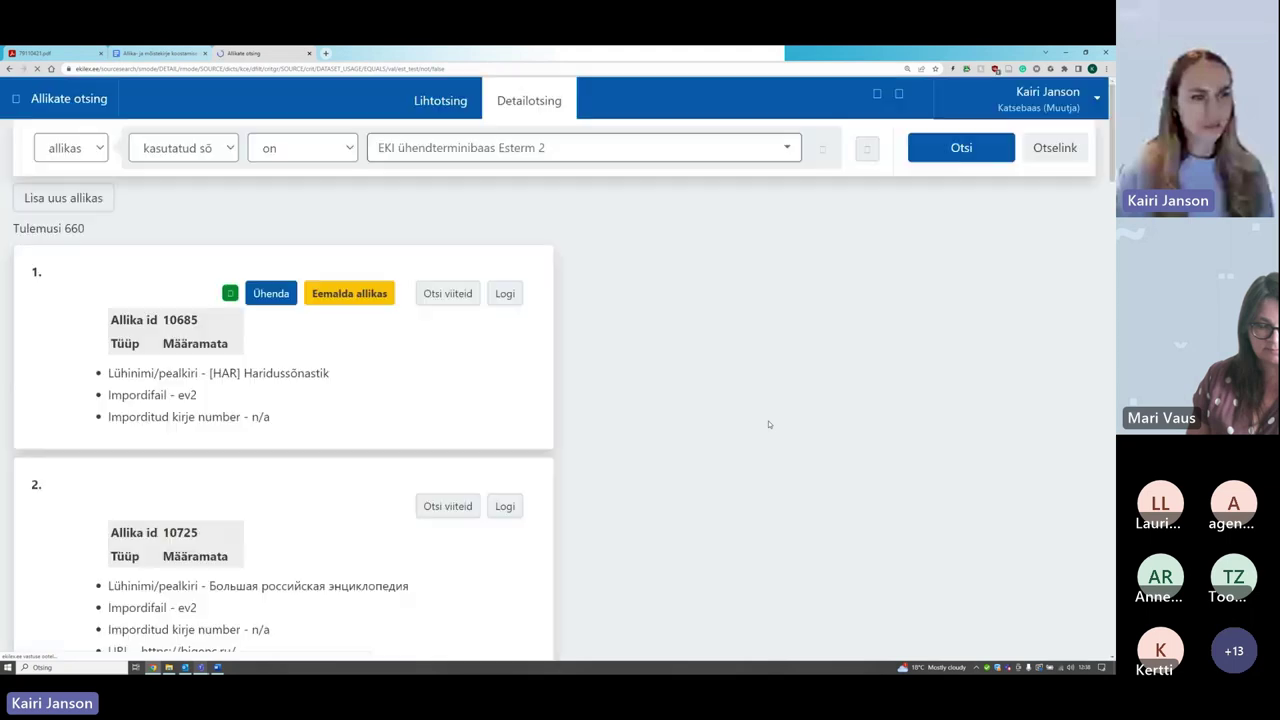
Step: Look through the sources used in Esterm 2 and view the reference search options of the first source
scroll(631, 423, down, 10)
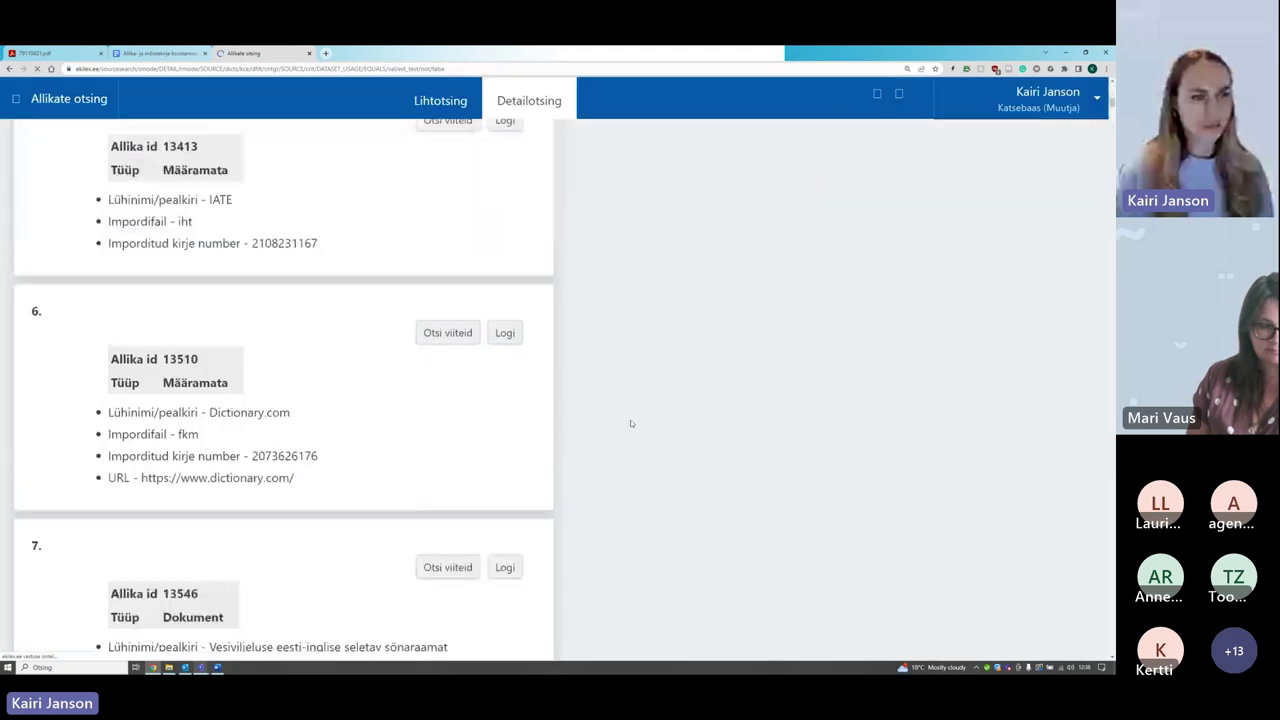
scroll(631, 423, down, 6)
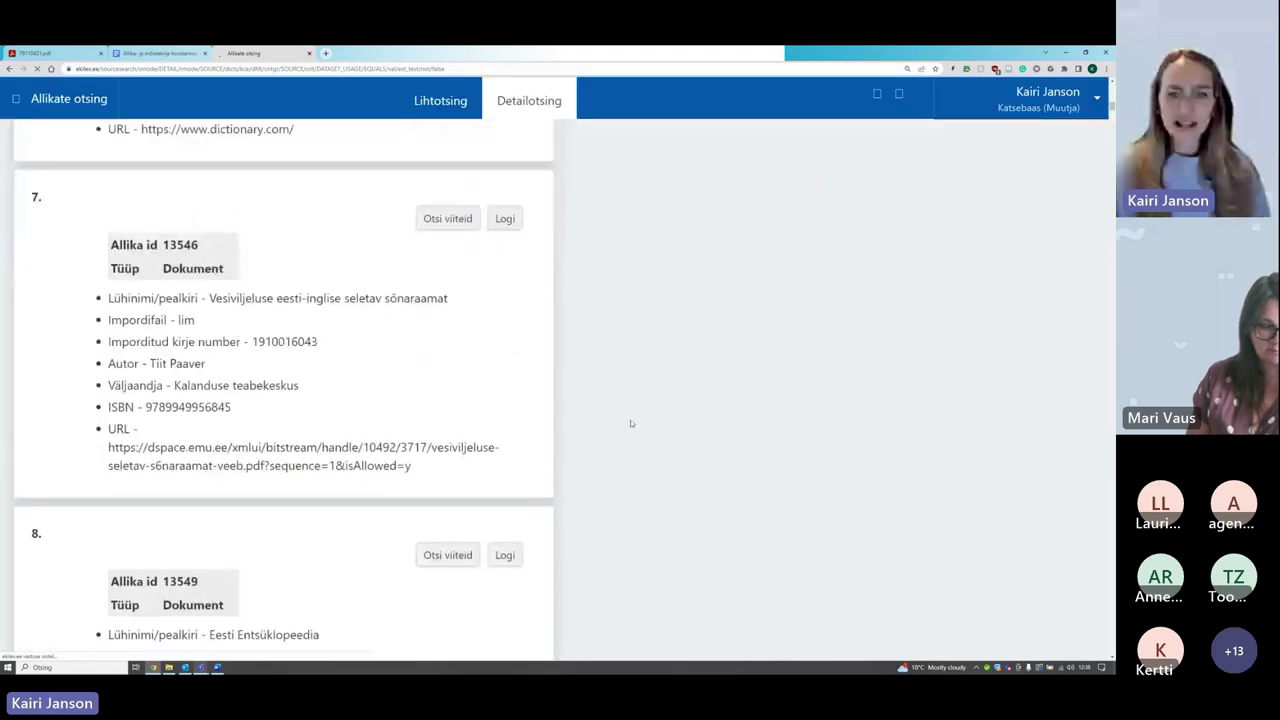
scroll(631, 423, down, 7)
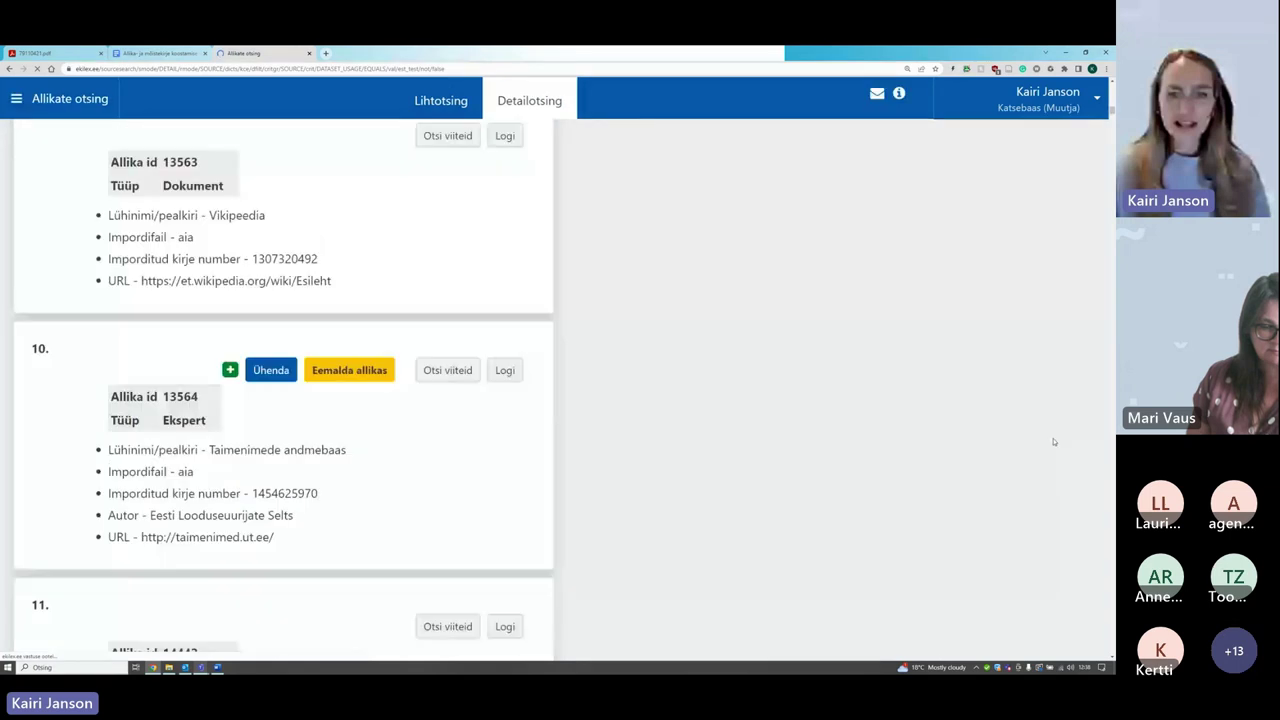
scroll(987, 407, up, 2)
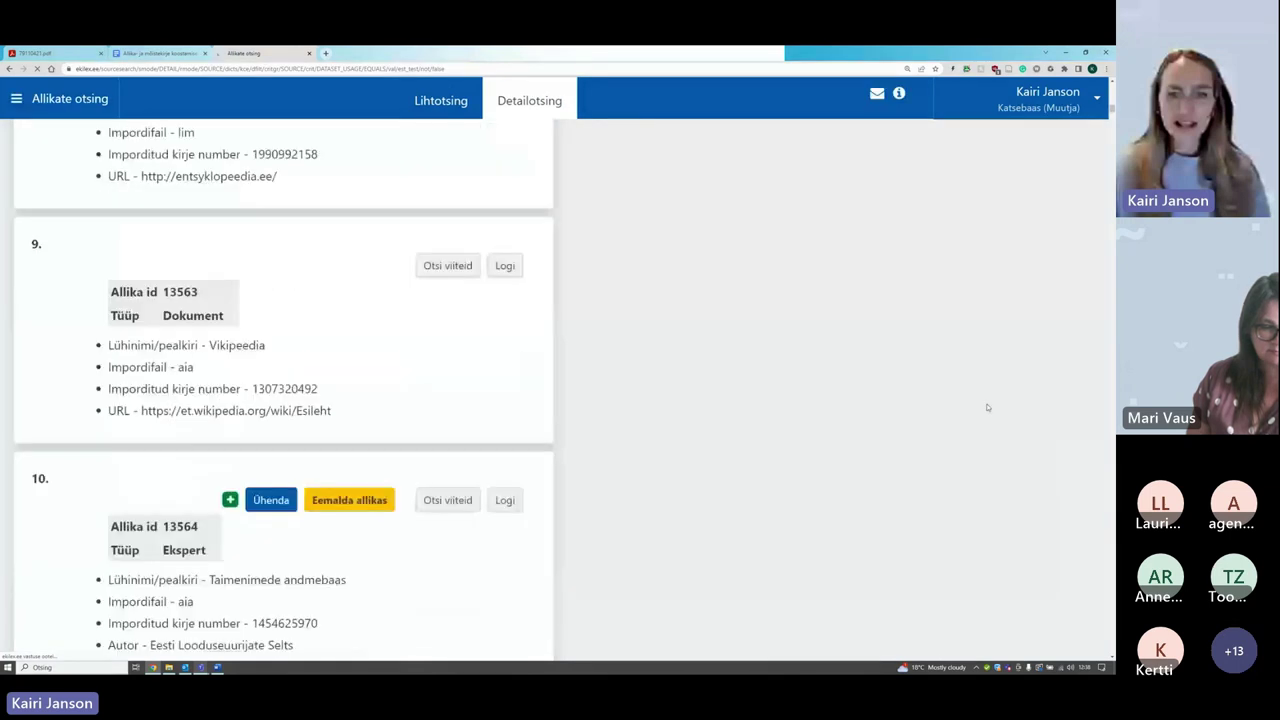
scroll(987, 407, up, 1)
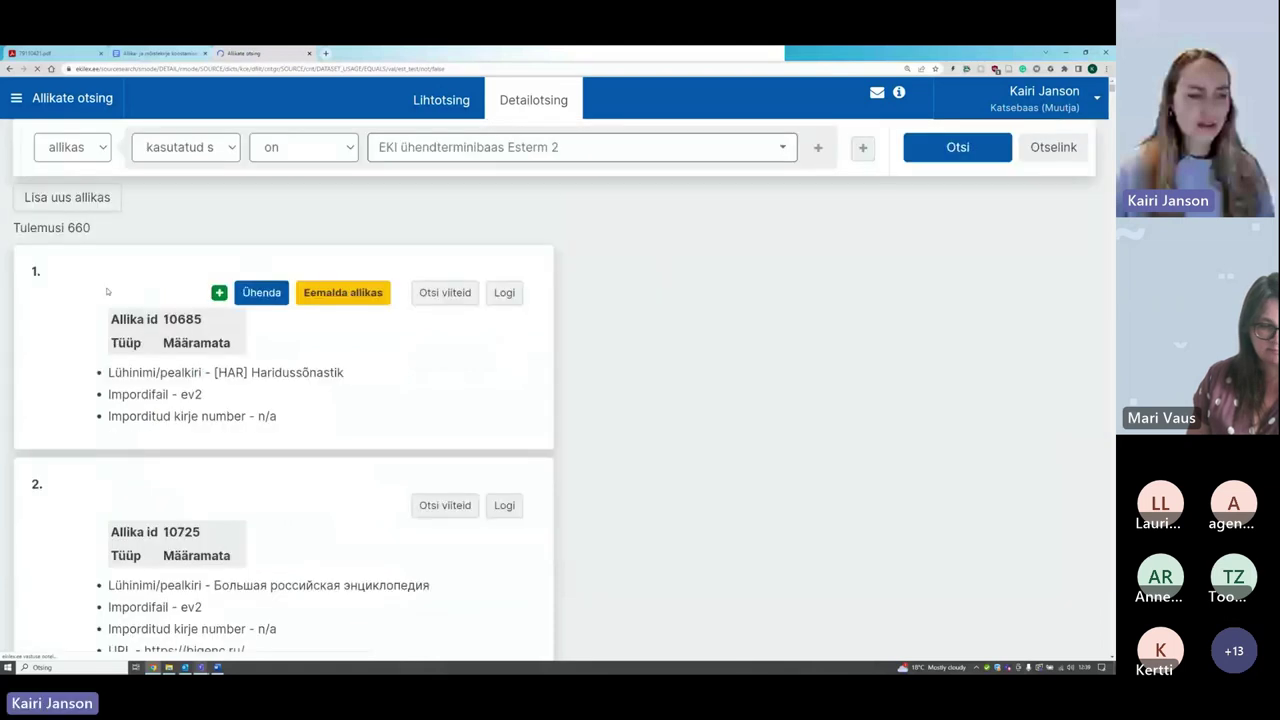
click(463, 295)
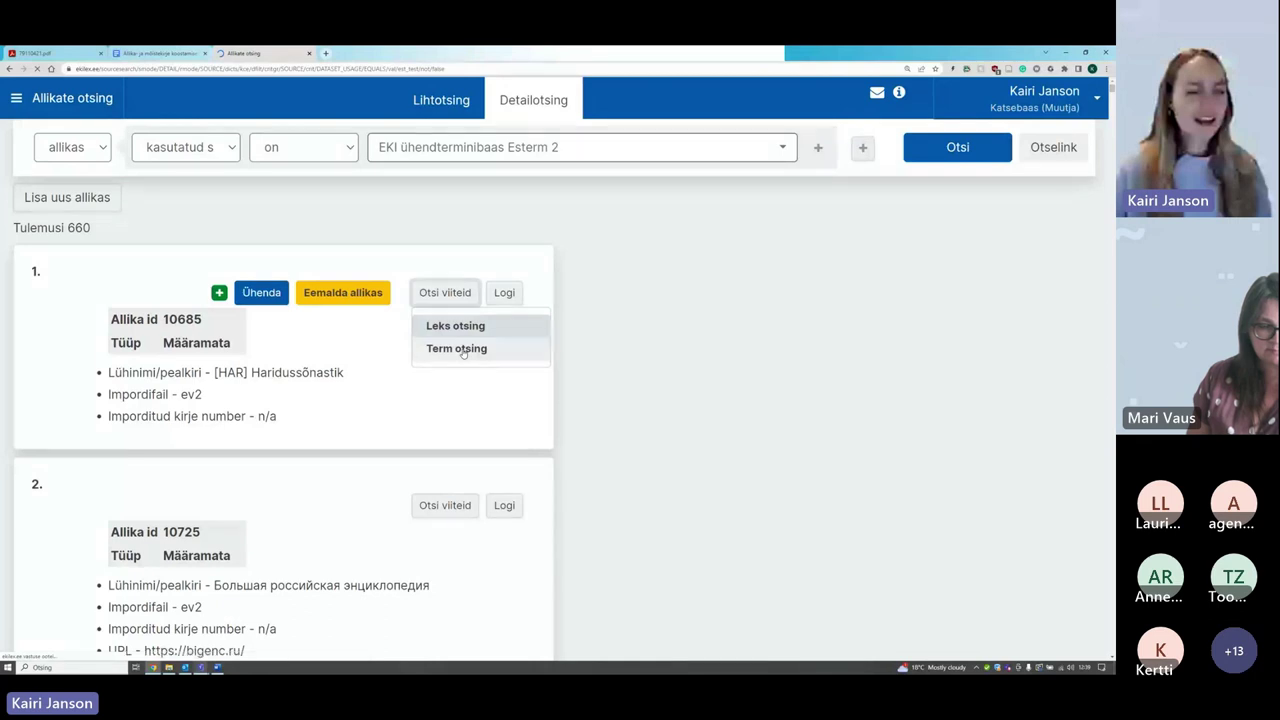
click(731, 364)
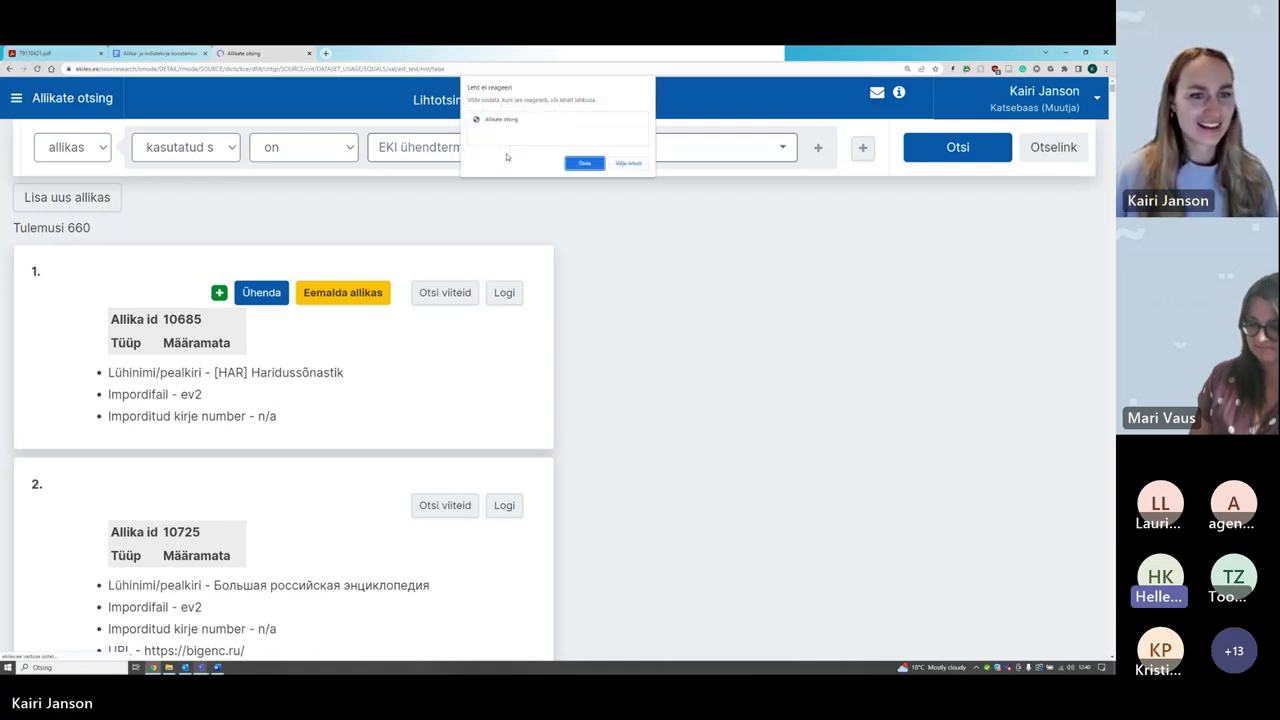
Step: Close the unresponsive source search page and reopen ekilex.ee in a new browser tab
click(595, 166)
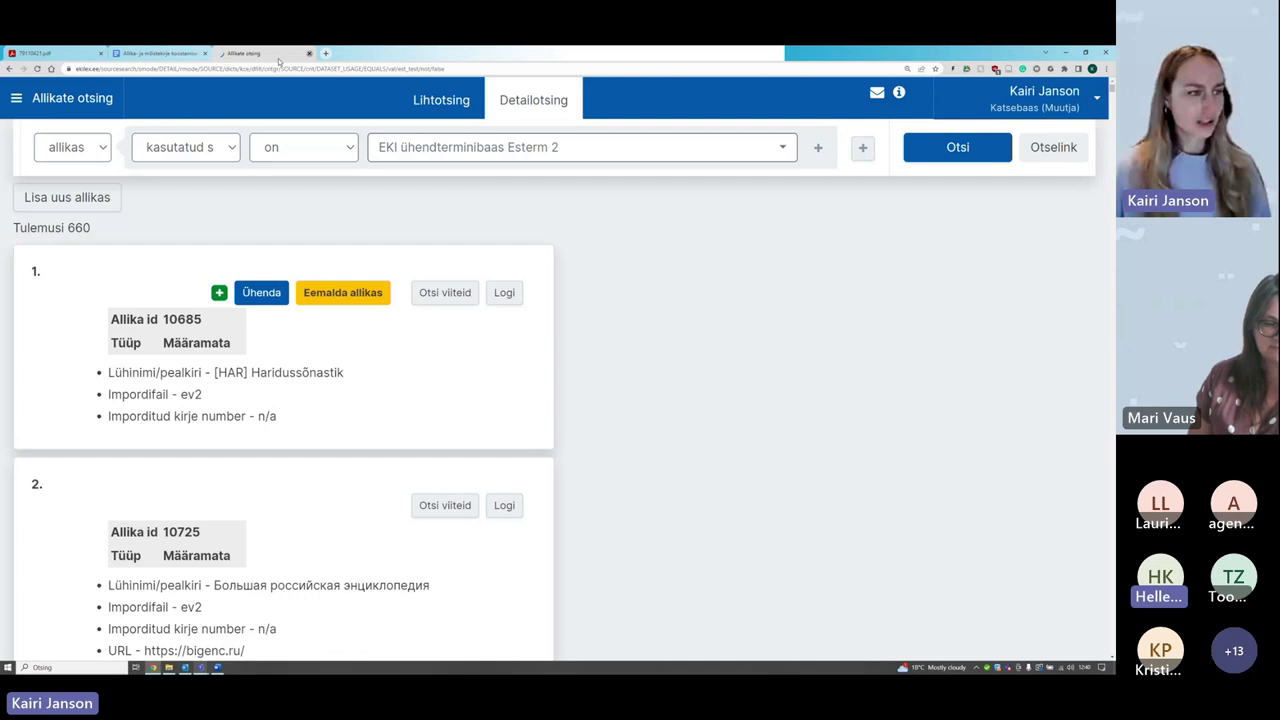
key(ctrl+w)
key(ctrl+t)
text(ekilex.ee)
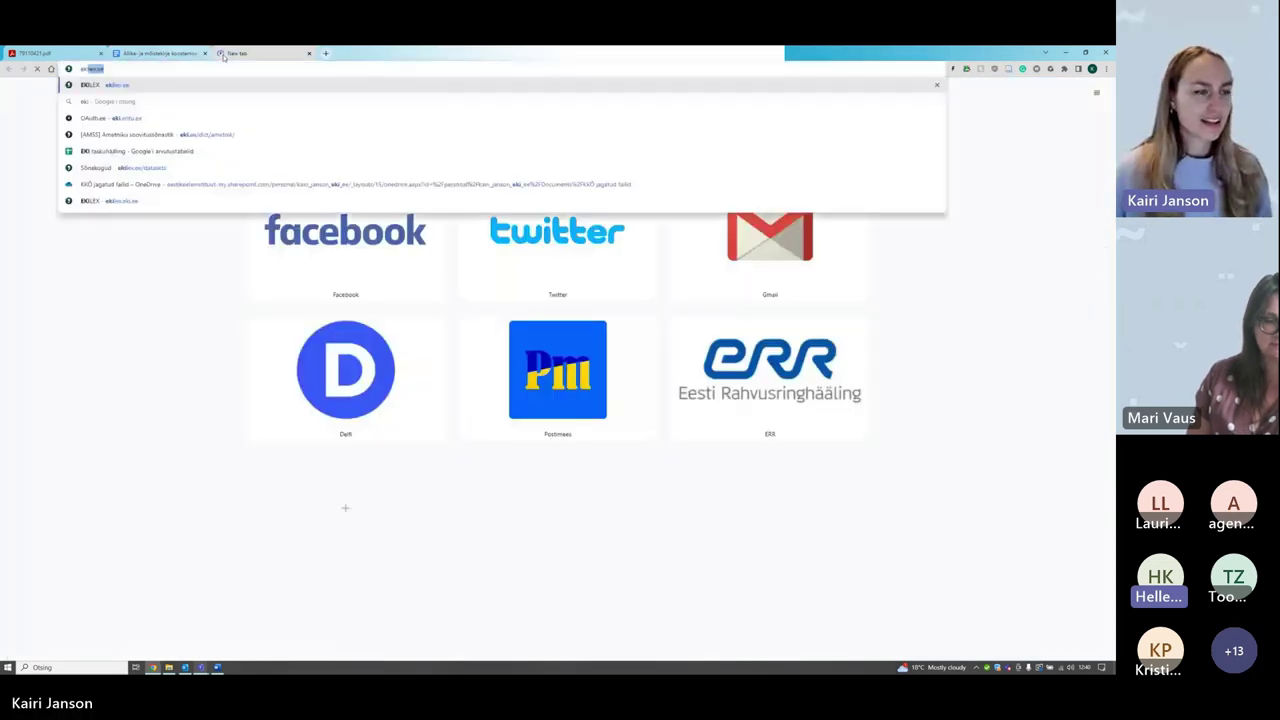
key(Return)
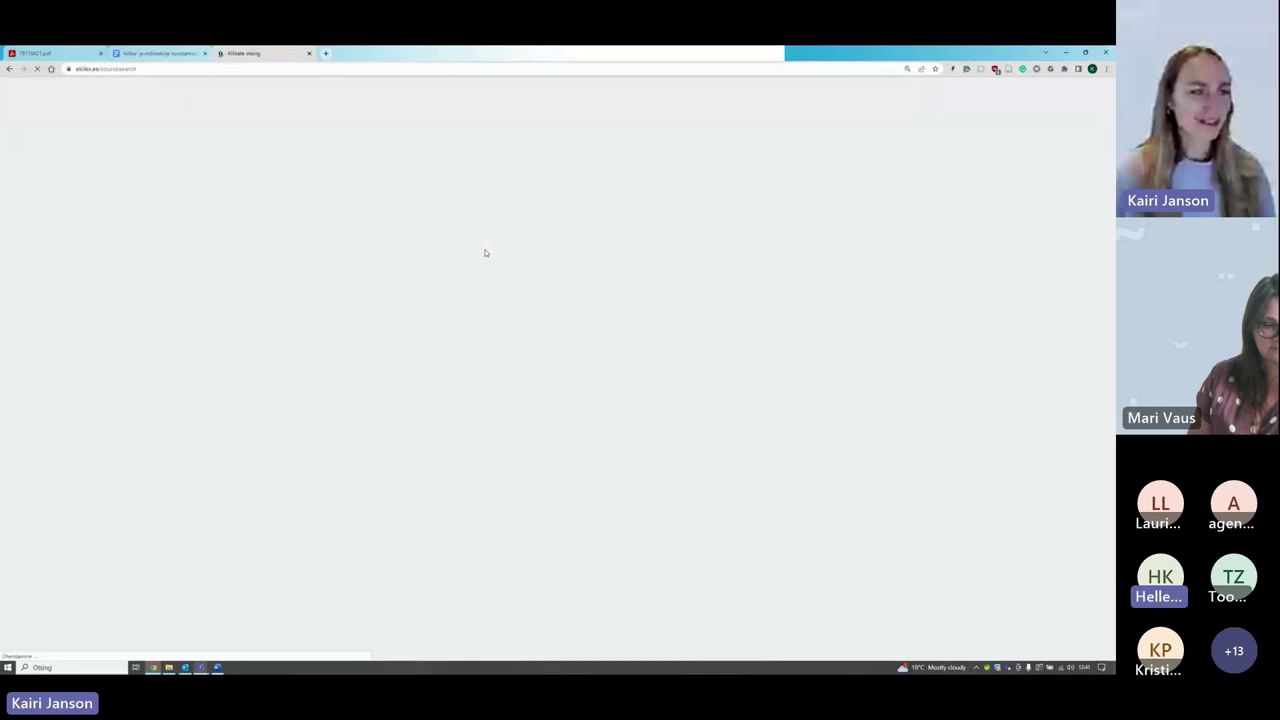
Step: In the detailed source search, set "kasutatud sõnakogus" to "Vibulaskmise terminibaas" with the operator "on"
click(532, 110)
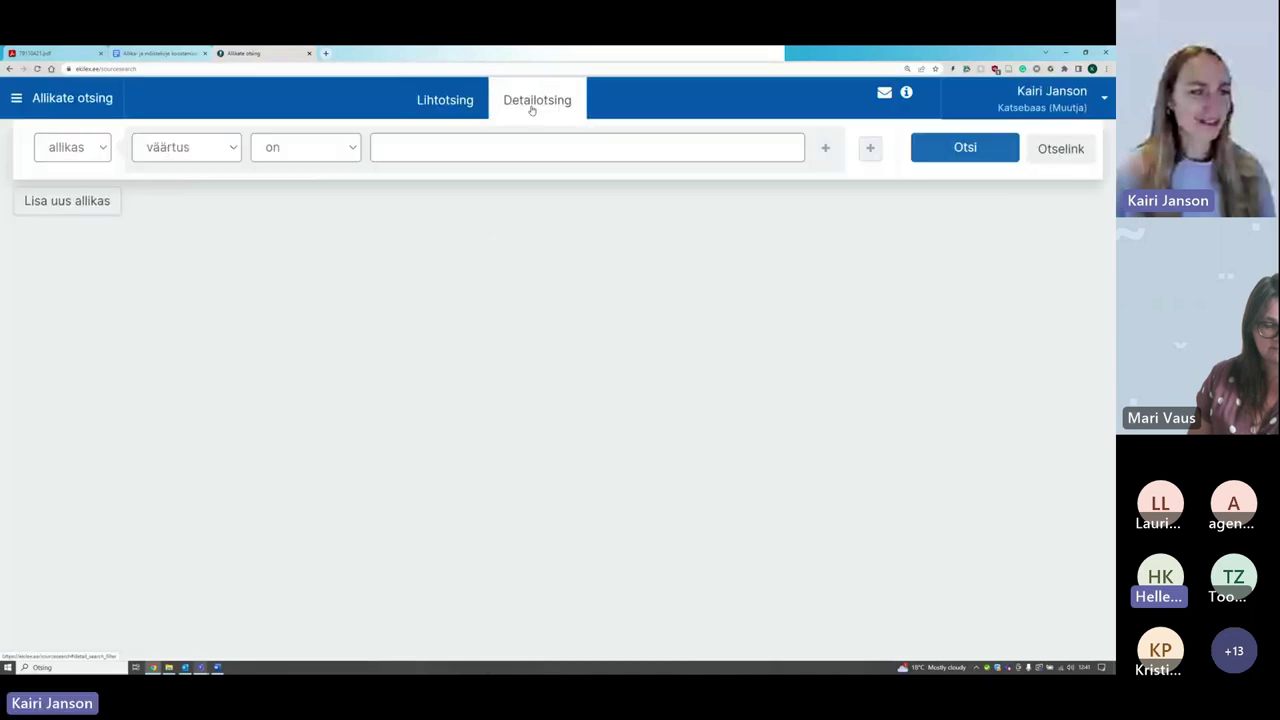
click(186, 147)
click(190, 183)
click(291, 152)
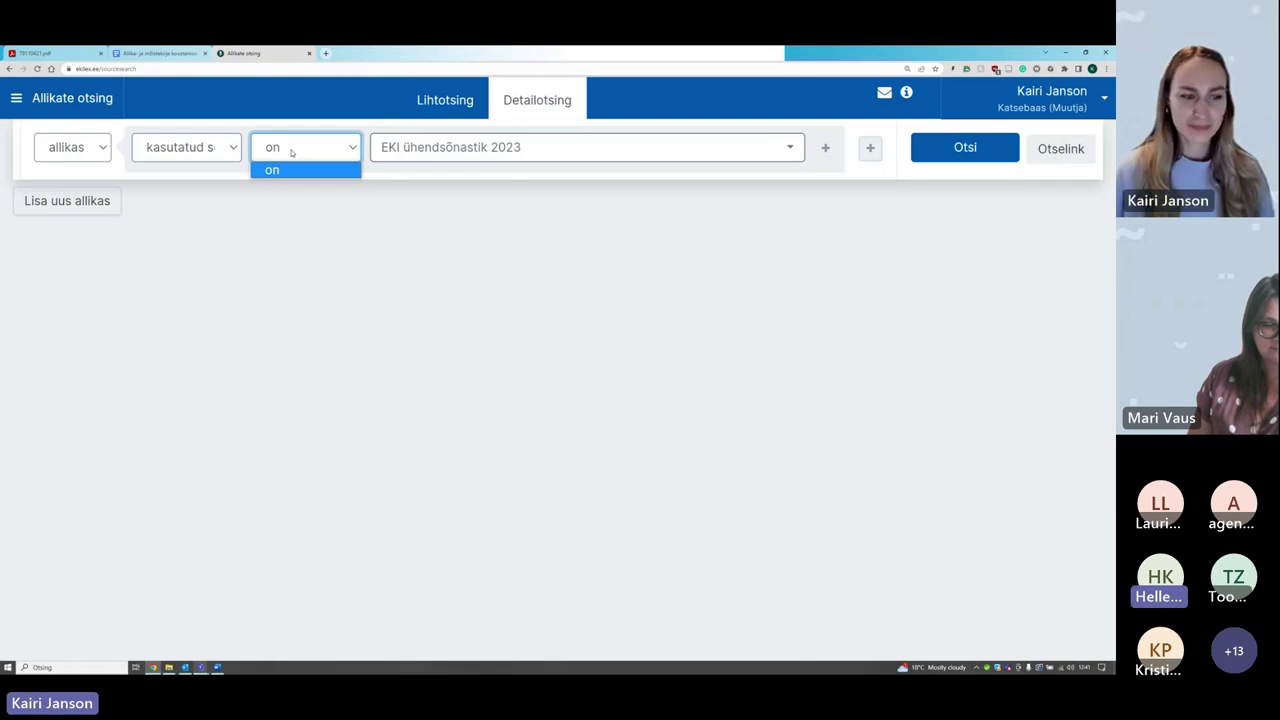
click(498, 148)
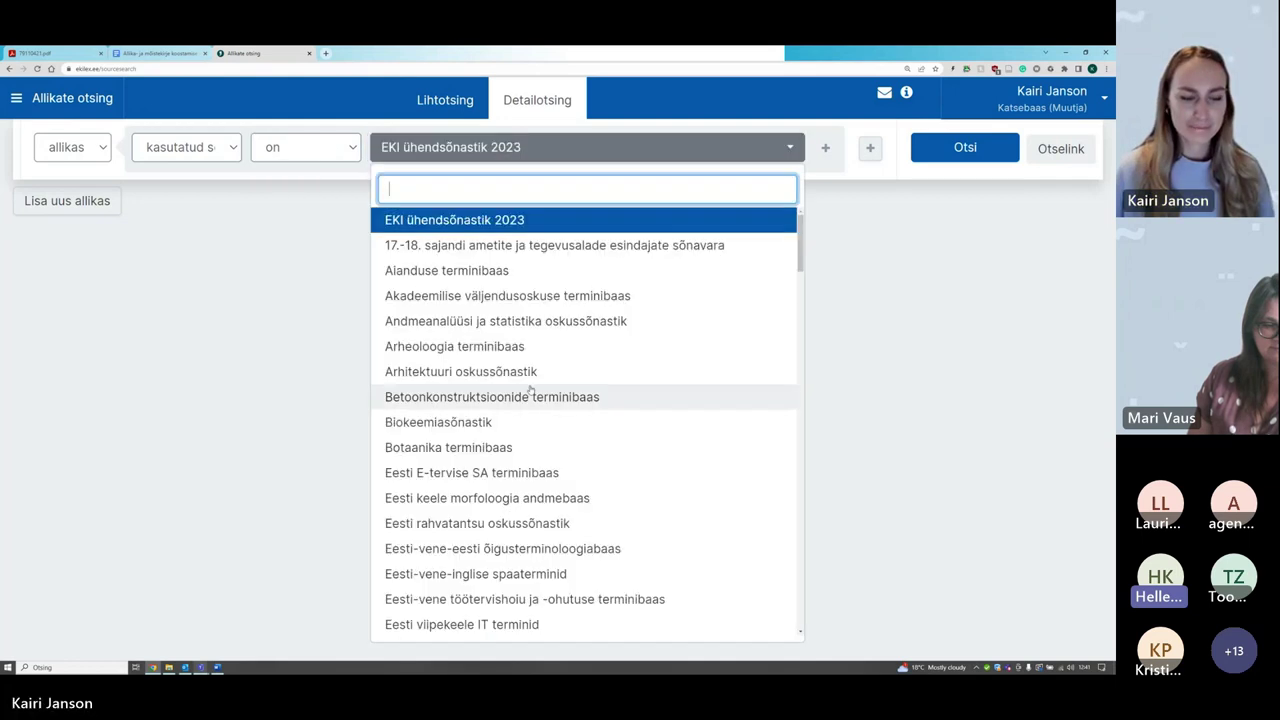
scroll(530, 395, down, 10)
scroll(530, 408, down, 6)
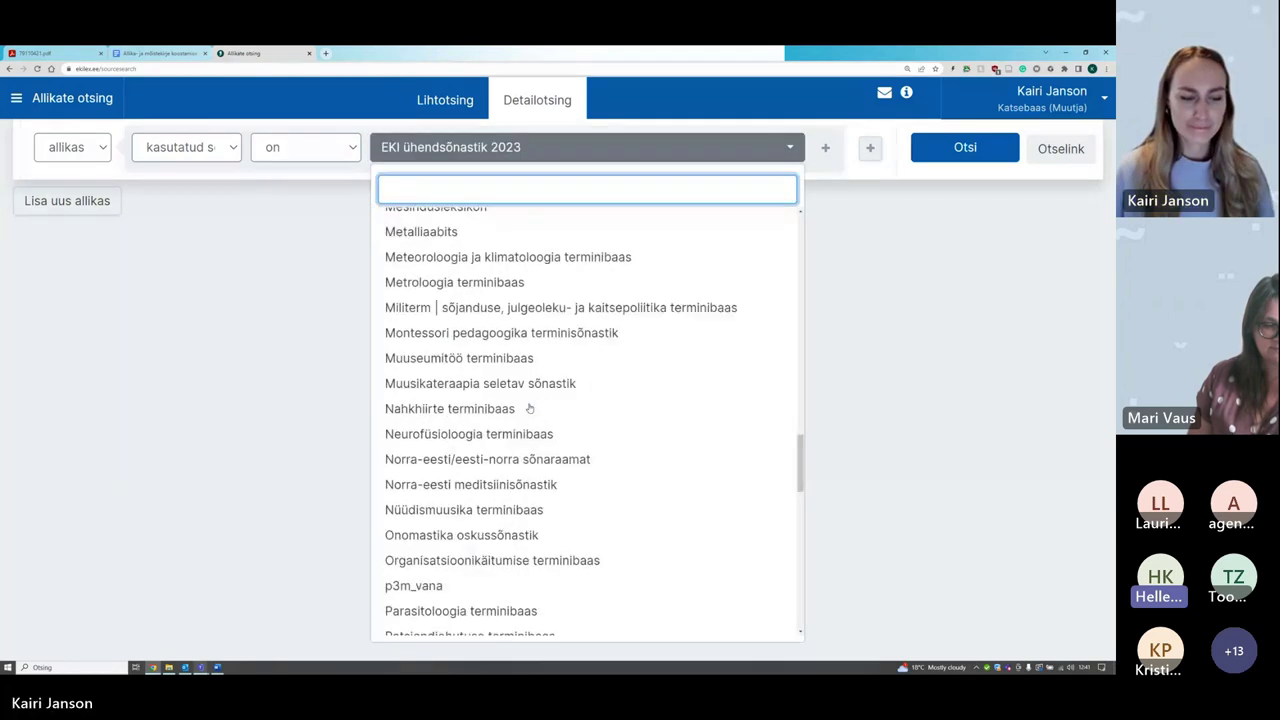
scroll(530, 408, down, 5)
click(557, 366)
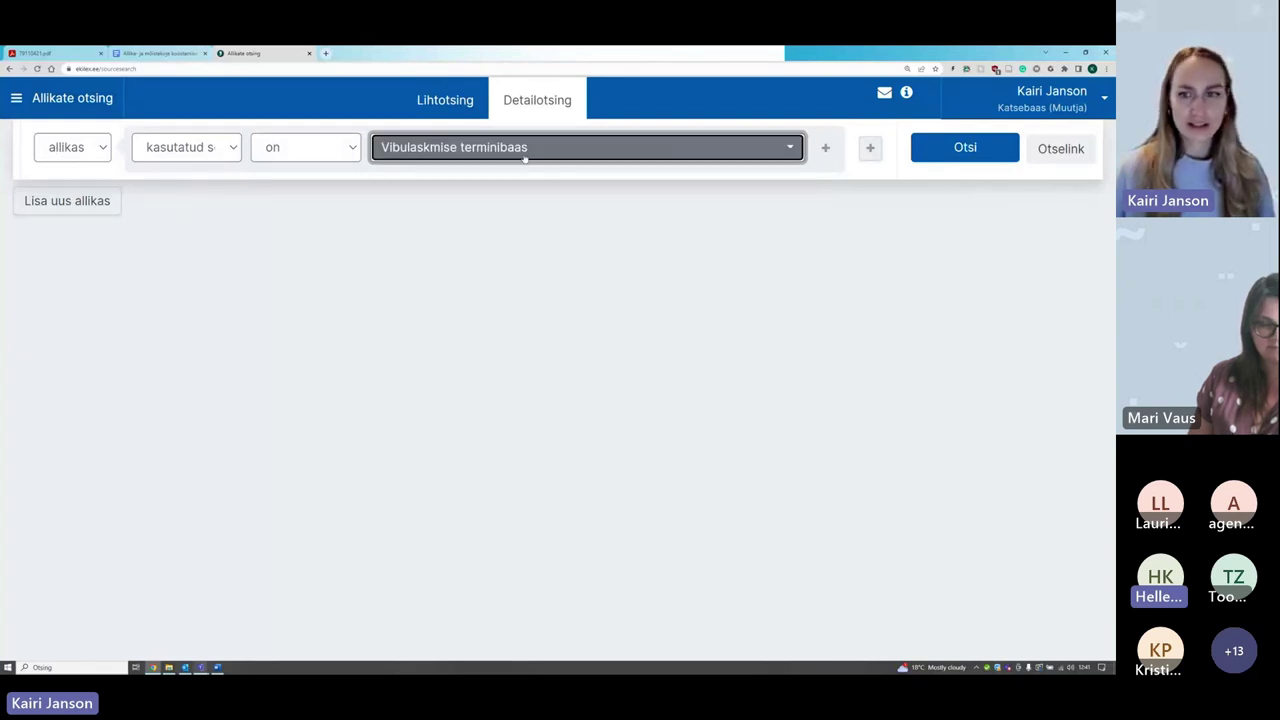
Step: Run the detailed search for sources used in Vibulaskmise terminibaas and look through the matching sources
click(966, 150)
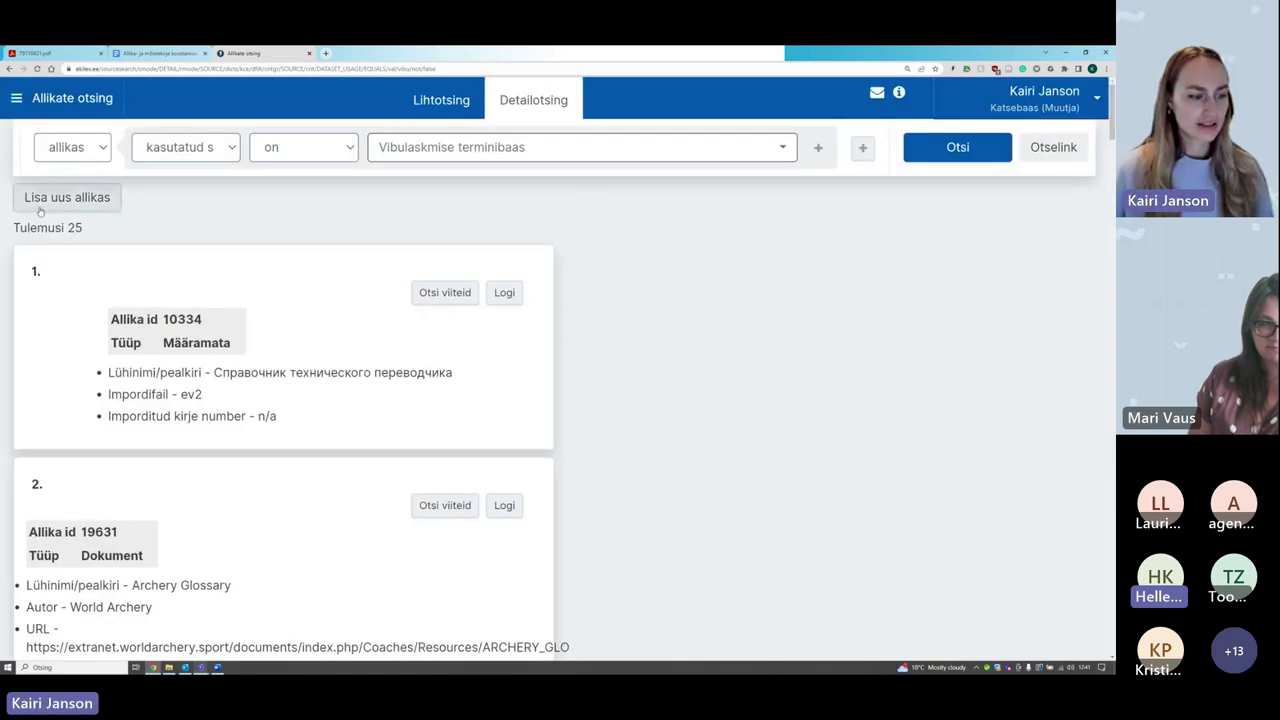
drag(12, 228, 88, 228)
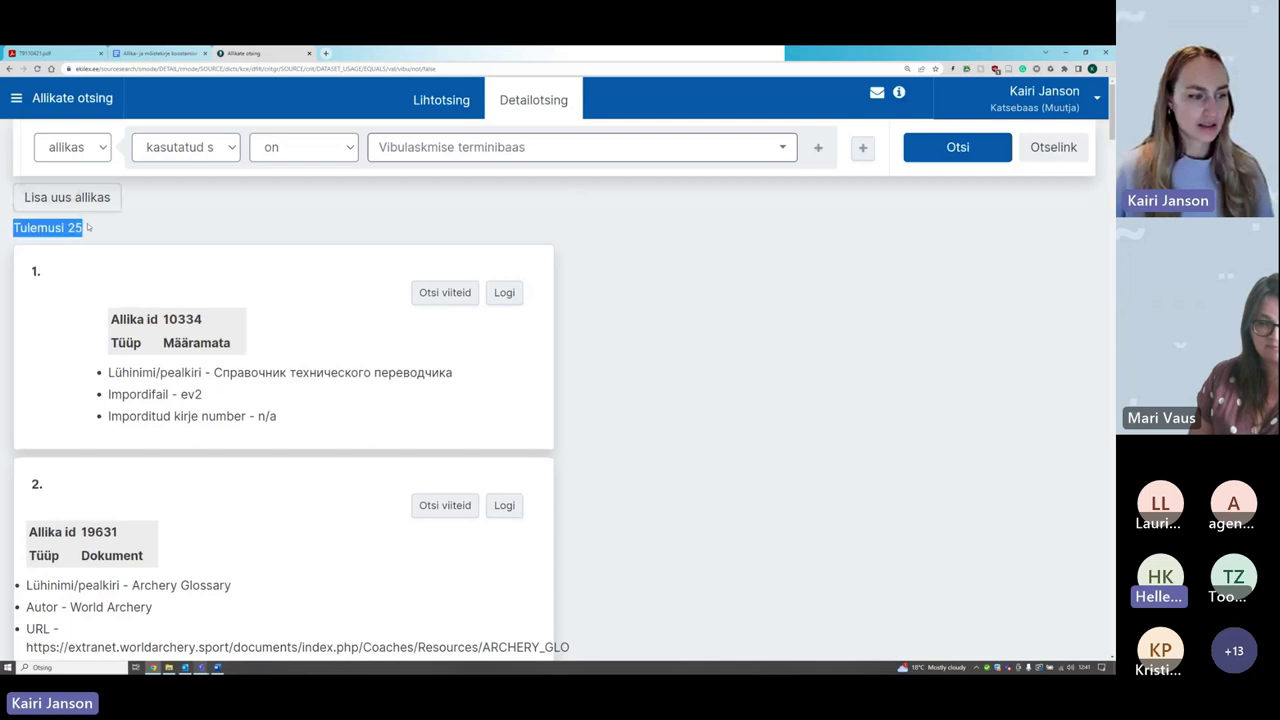
scroll(171, 371, down, 5)
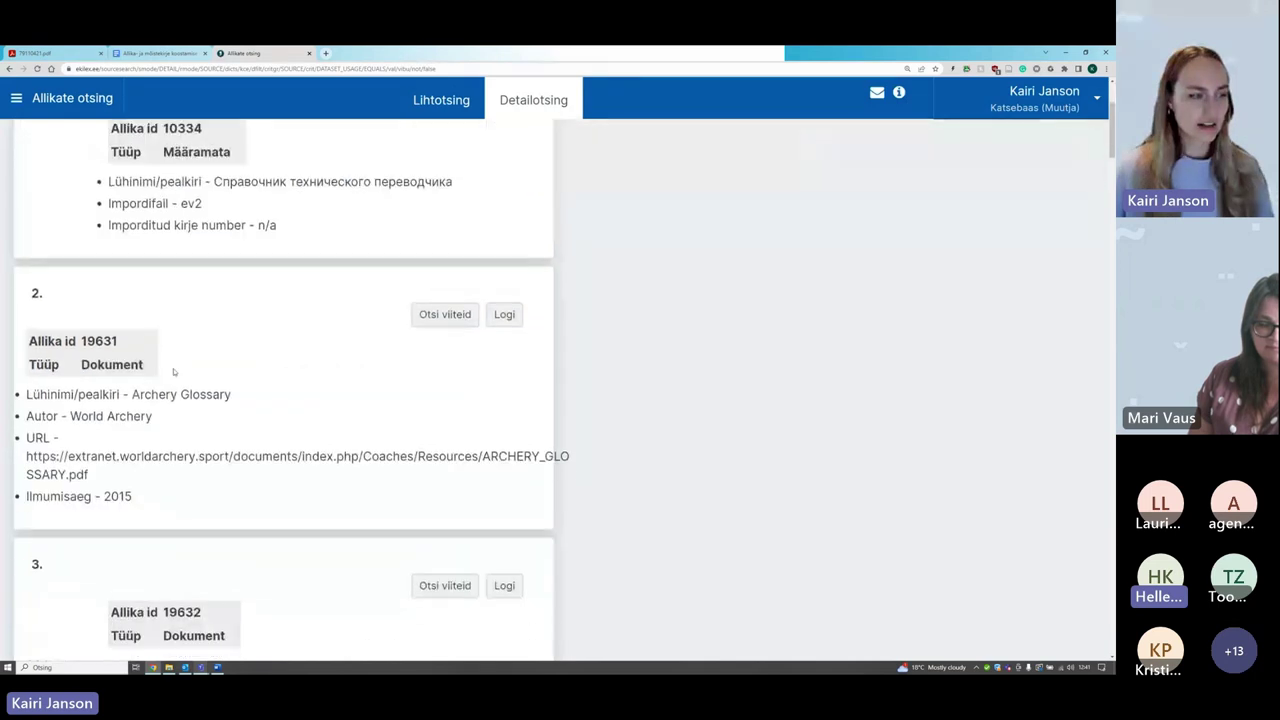
scroll(155, 410, down, 3)
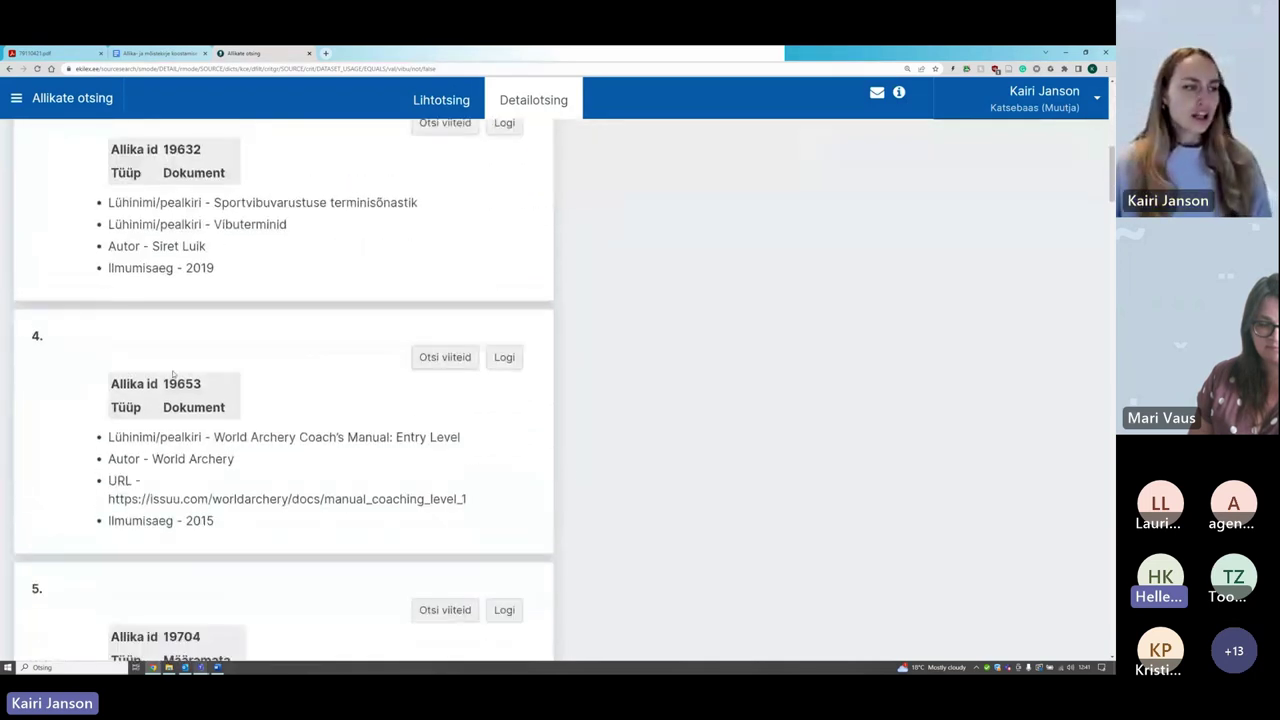
scroll(155, 410, up, 4)
scroll(155, 410, up, 4)
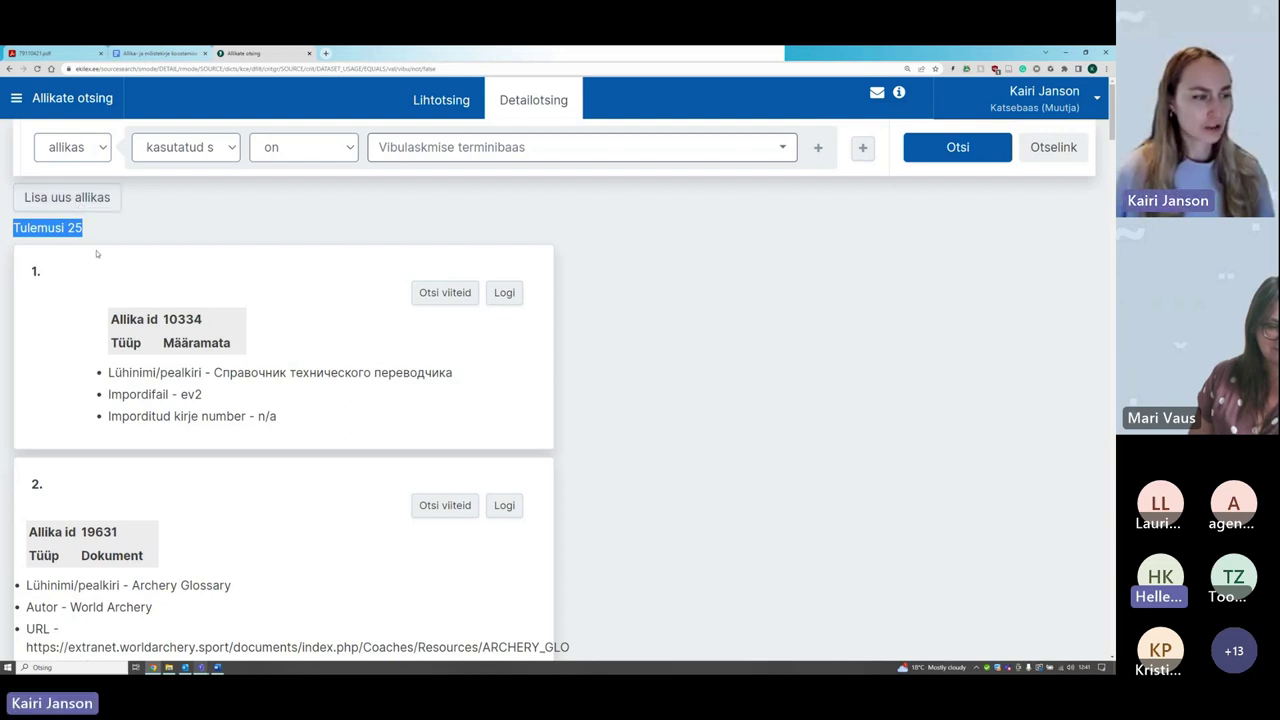
click(98, 216)
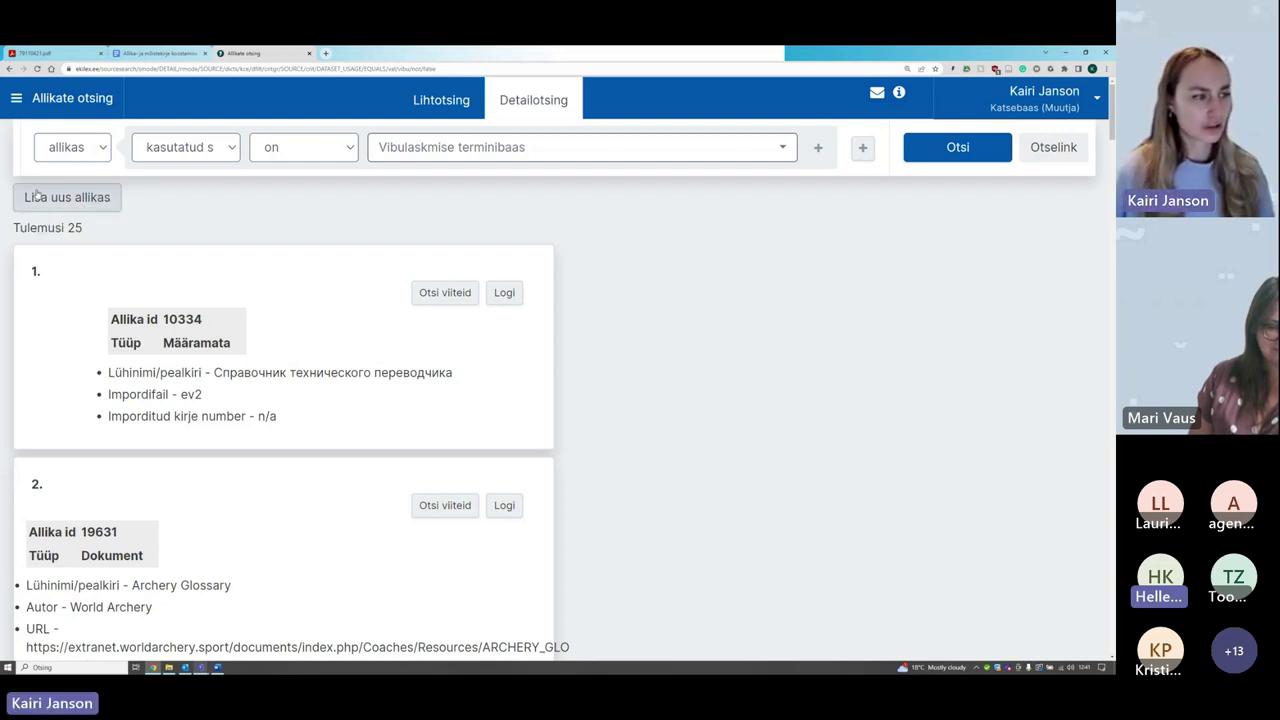
Step: Open the form for a new source and review the Allikakirje section of the document "Allika- ja mõistekirje koostamise alusmaterjal"
click(88, 200)
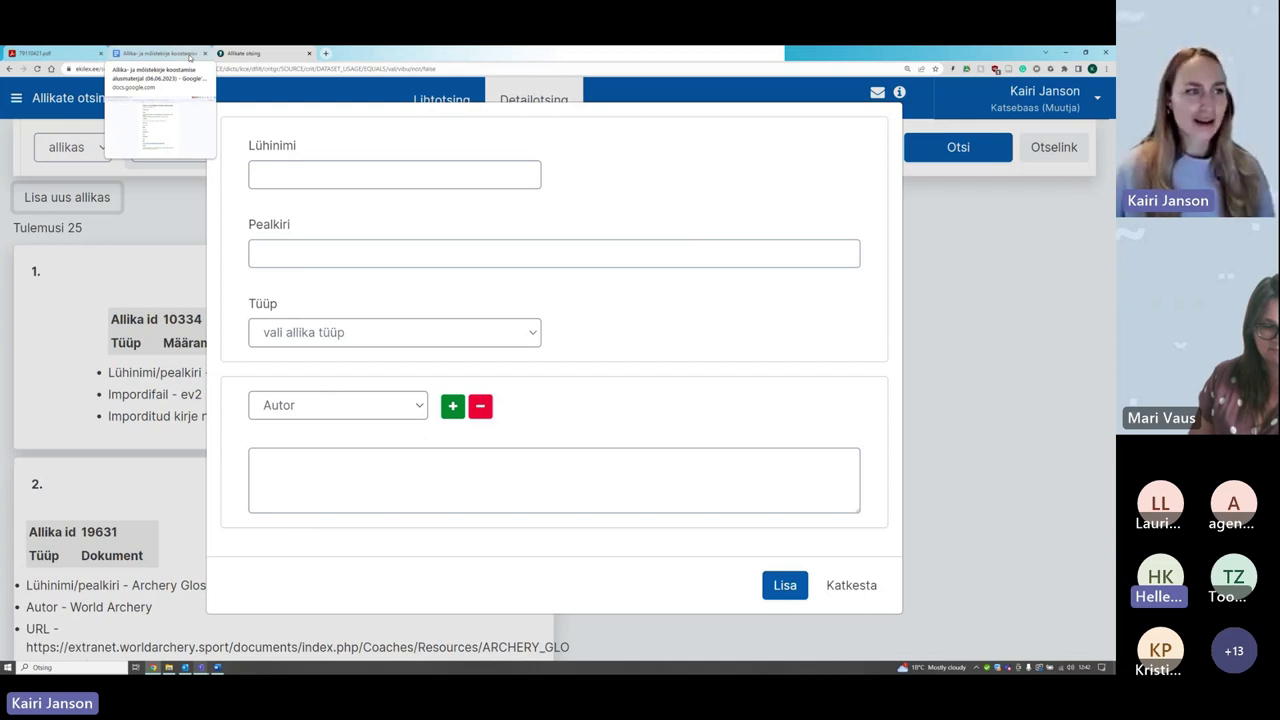
click(160, 53)
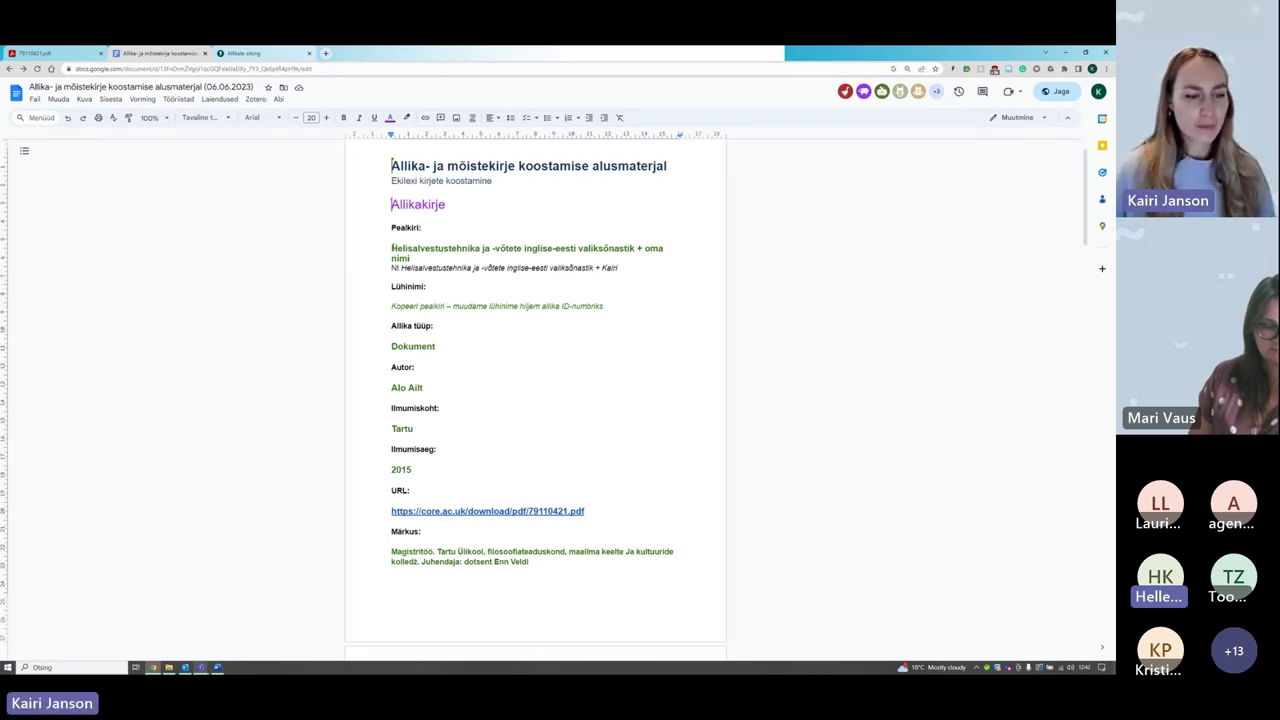
scroll(520, 371, down, 4)
scroll(517, 374, up, 1)
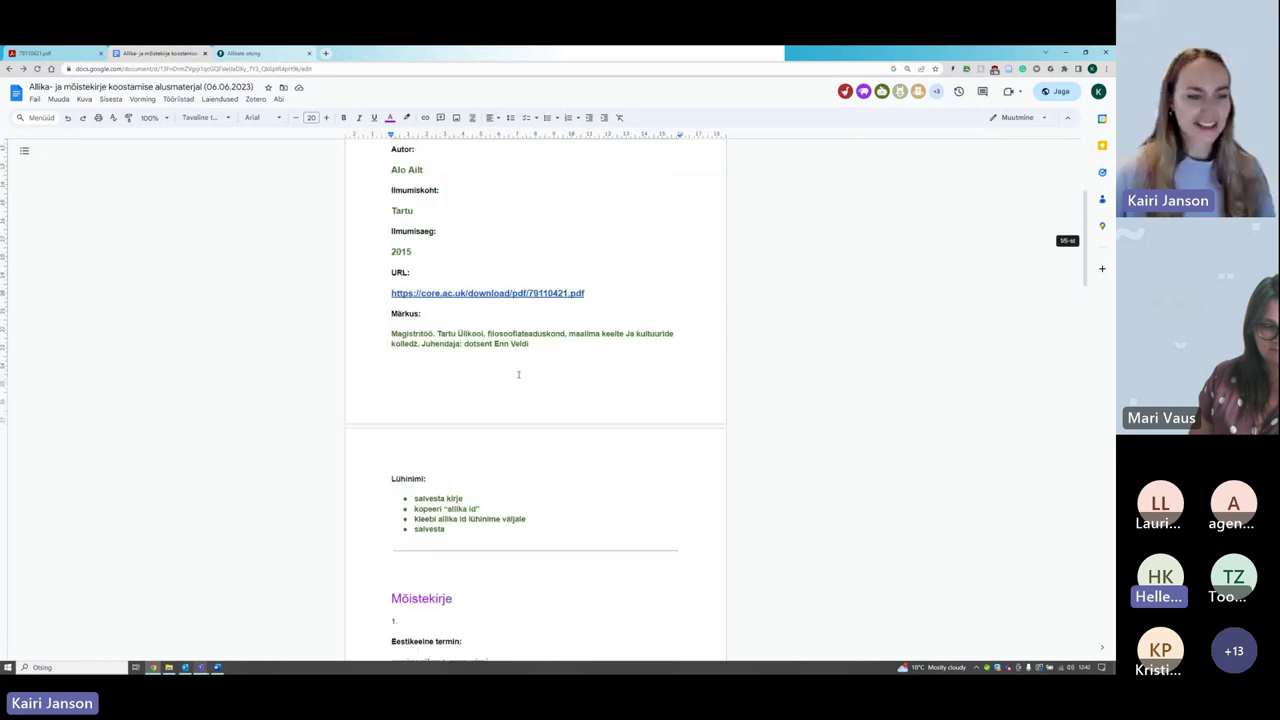
key(ctrl+Home)
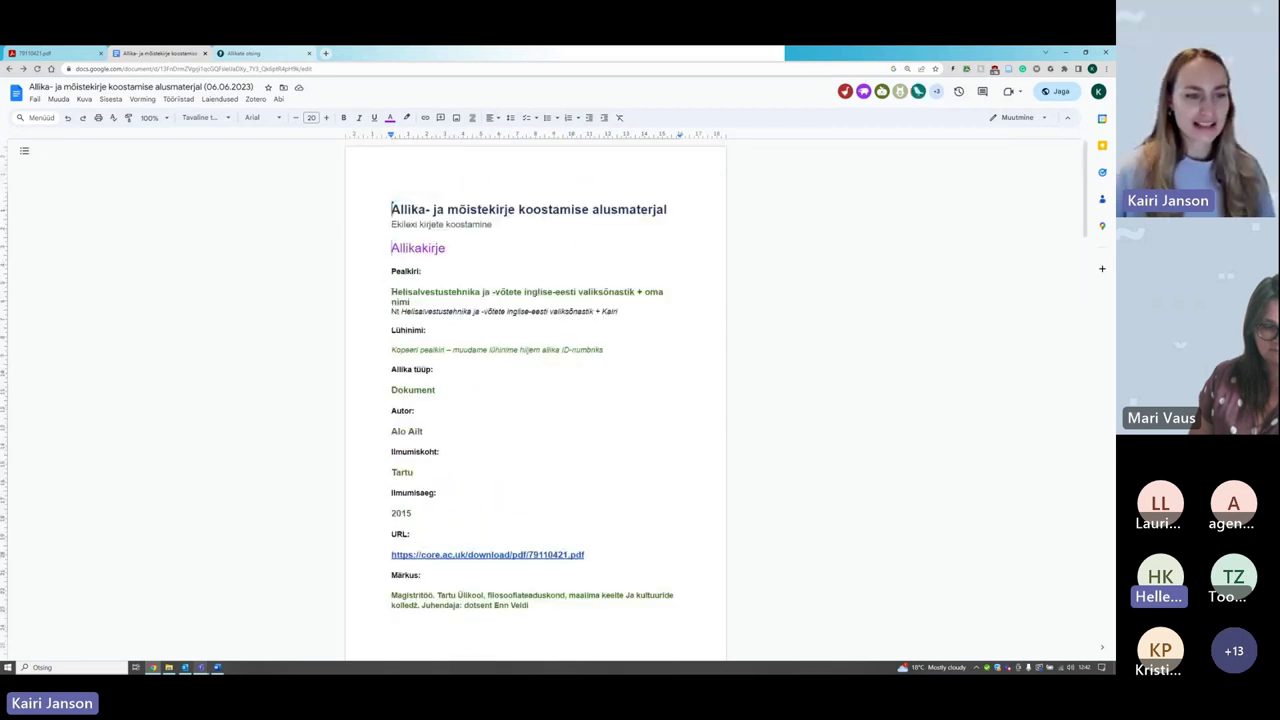
Step: Copy the title from the document into Pealkiri as "Helisalvestustehnika ja -võtete inglise-eesti valiksõnastik +", replacing "oma nimi" with the presenter's first name
drag(391, 292, 413, 301)
key(ctrl+c)
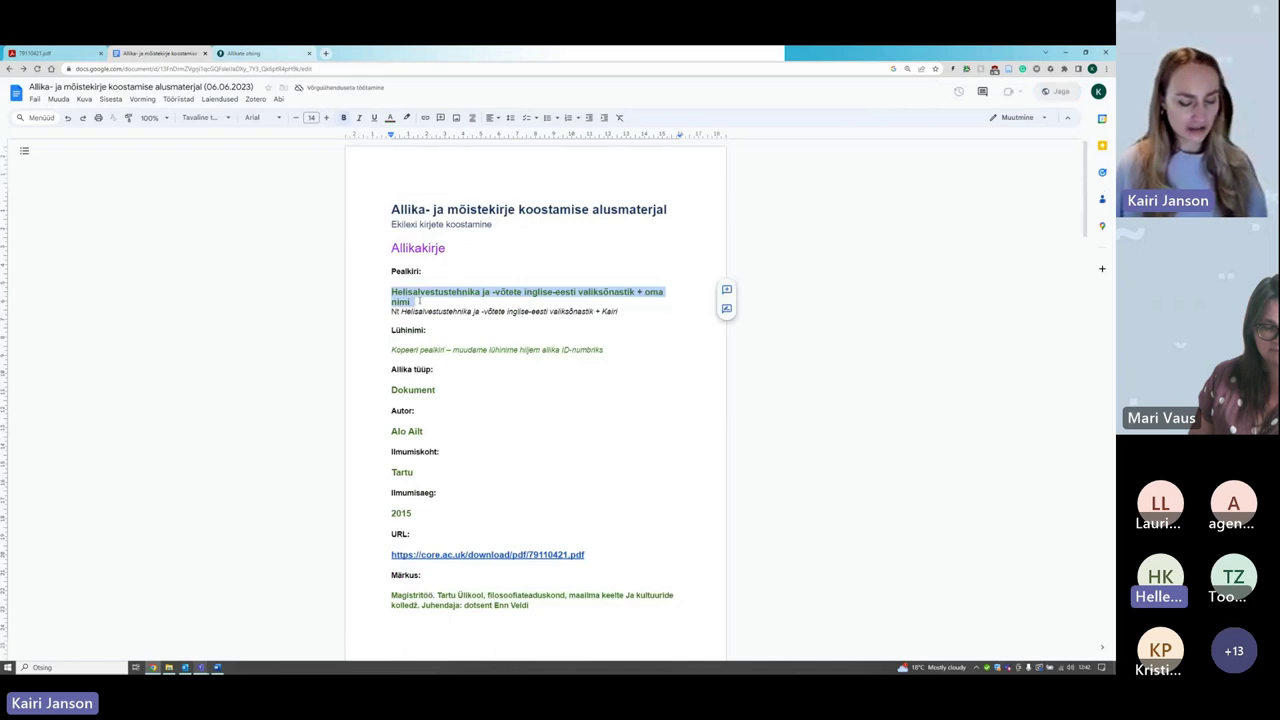
click(343, 268)
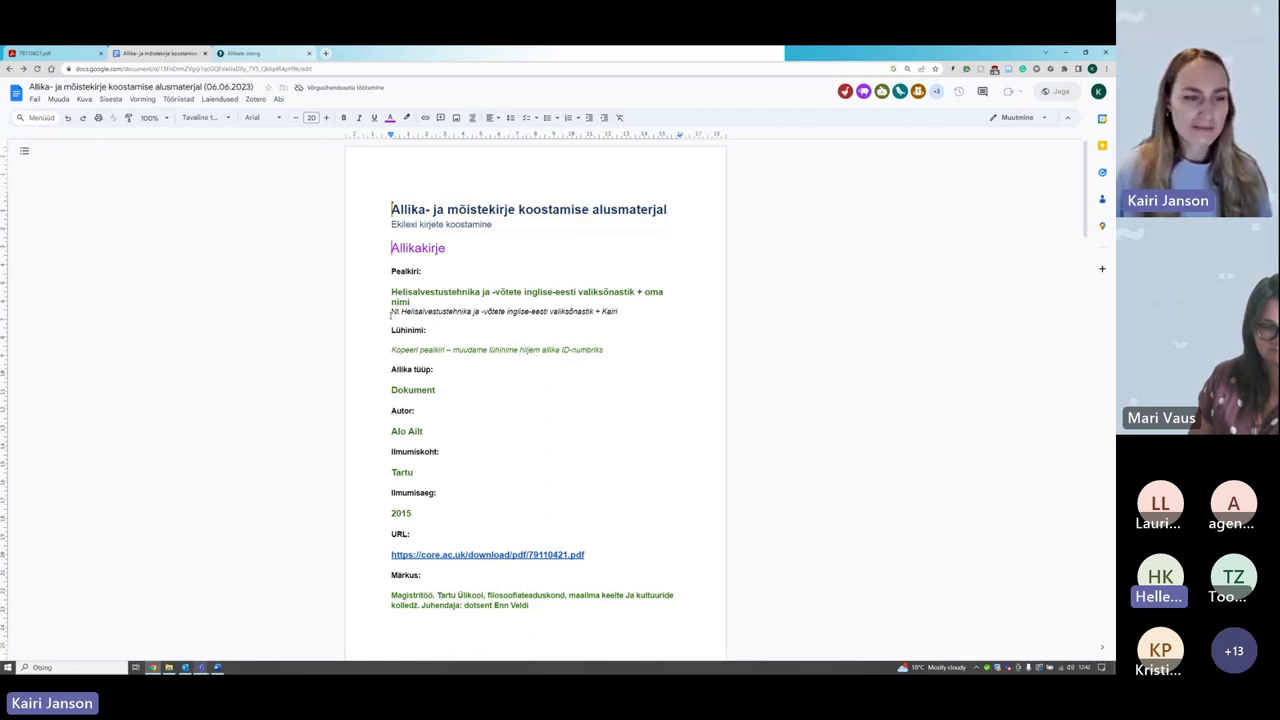
click(231, 54)
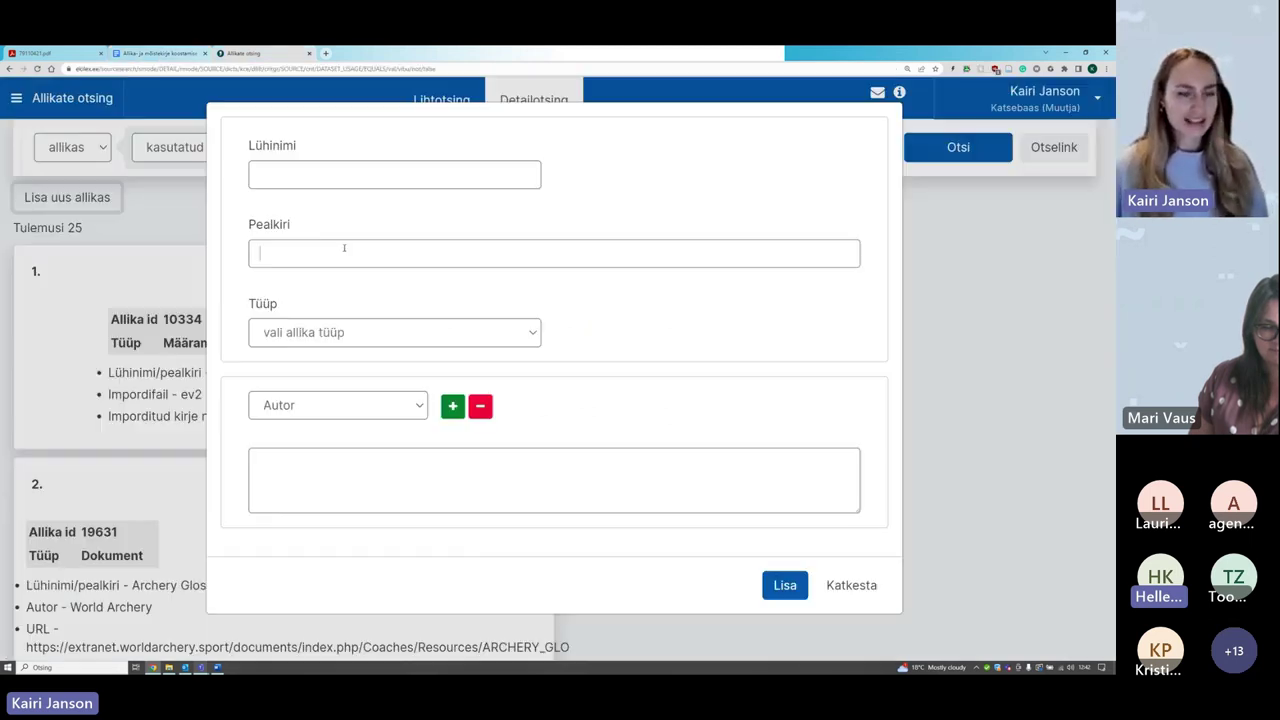
key(ctrl+v)
drag(603, 253, 663, 253)
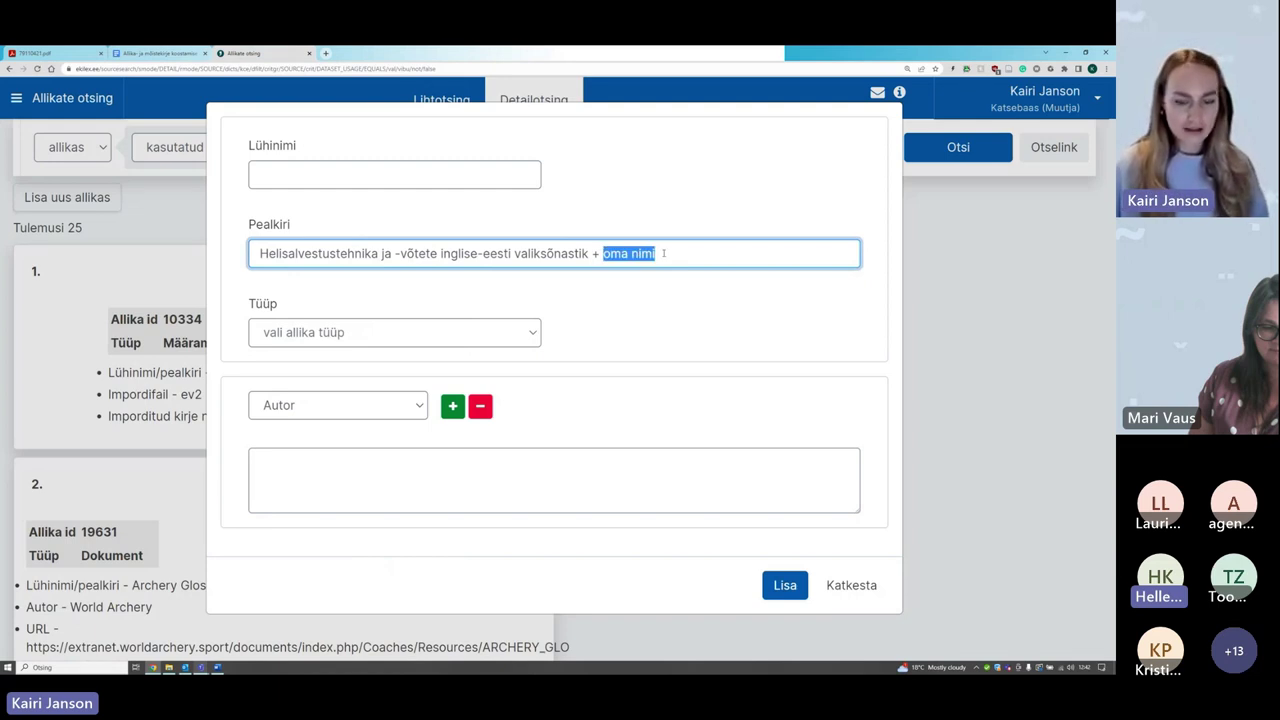
text(Kairi)
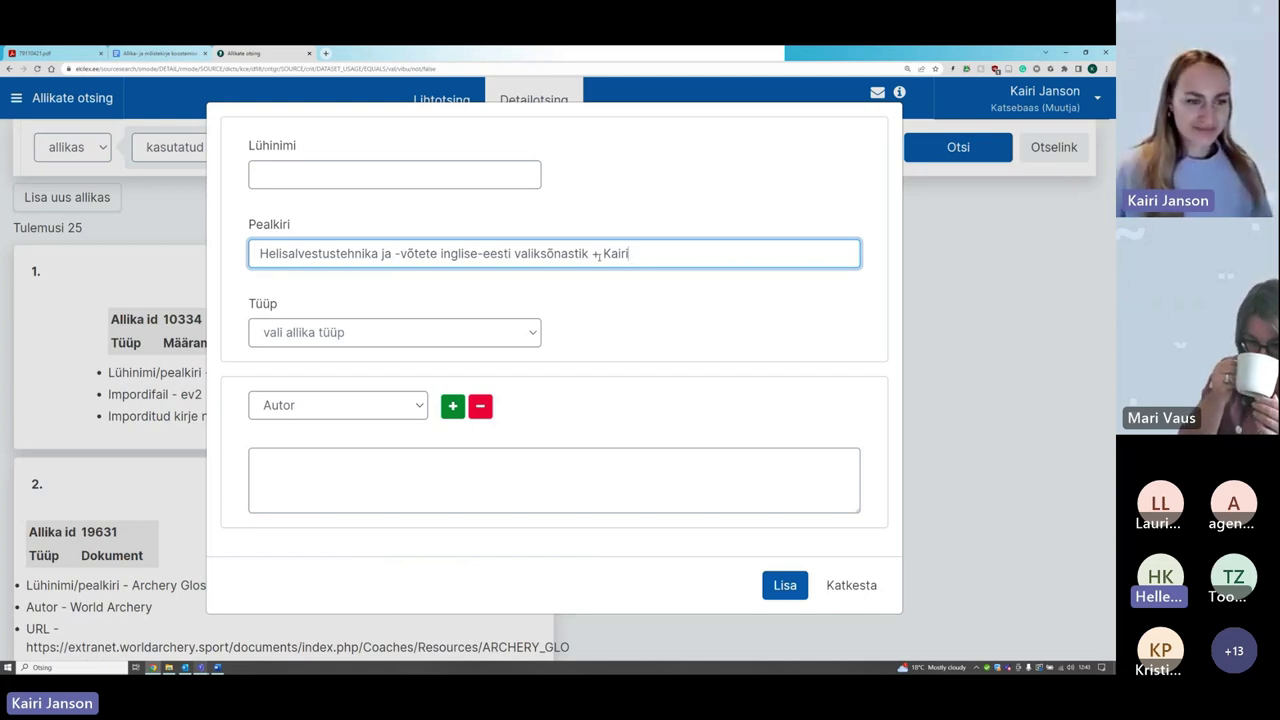
Step: Recheck the title in the document, enter "Helisalvestustehnika ja -võtet" as the source's Lühinimi and compare it with Pealkiri
click(190, 57)
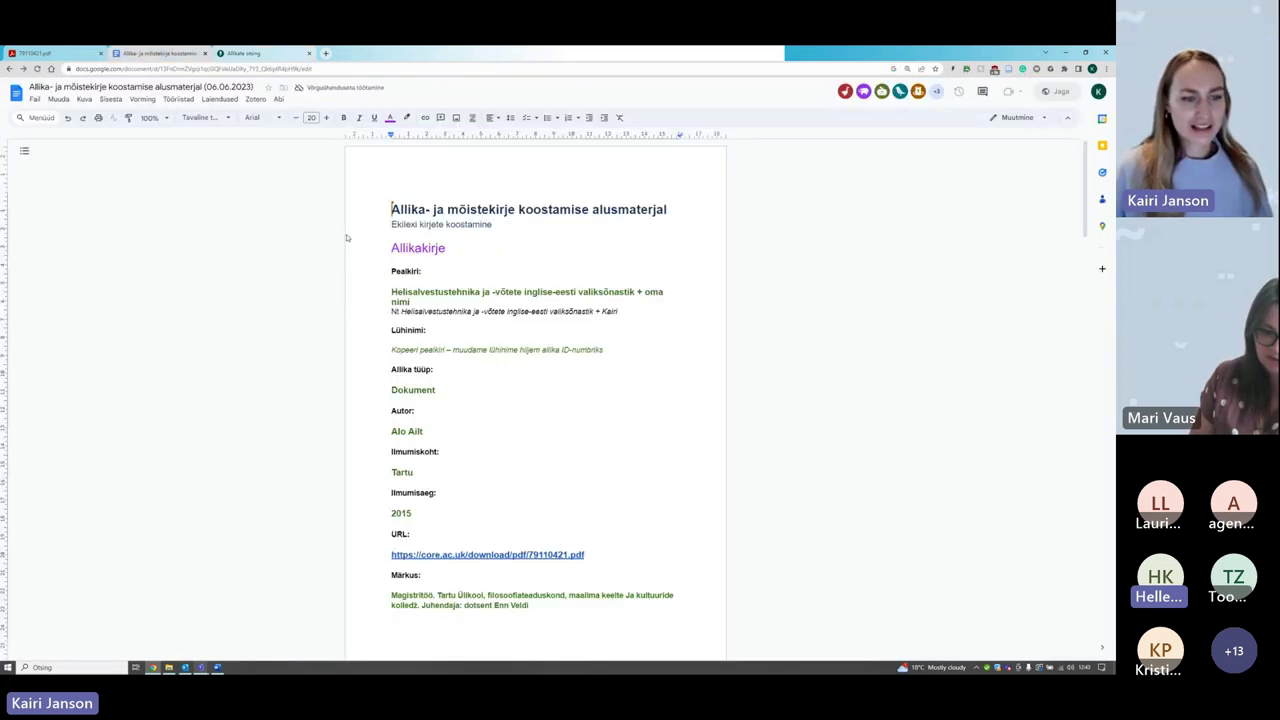
triple_click(391, 291)
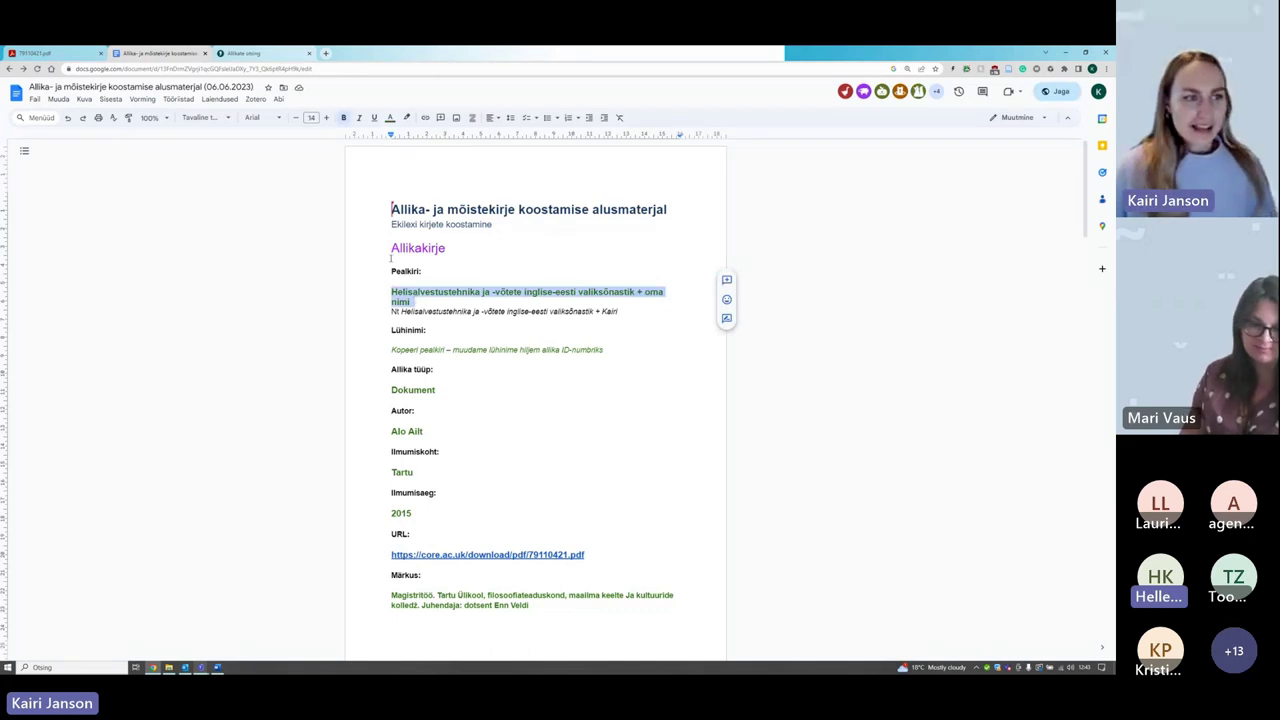
click(274, 55)
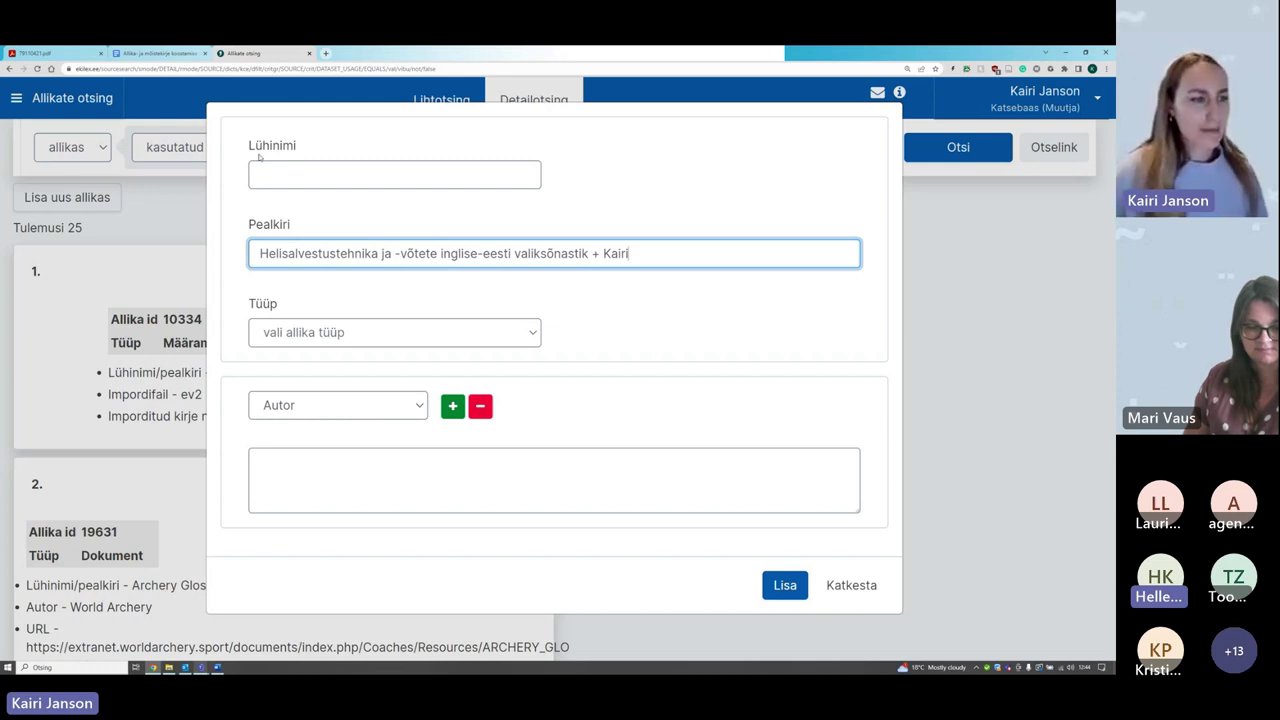
click(263, 173)
text(Helisalvestustehnika ja -võtet)
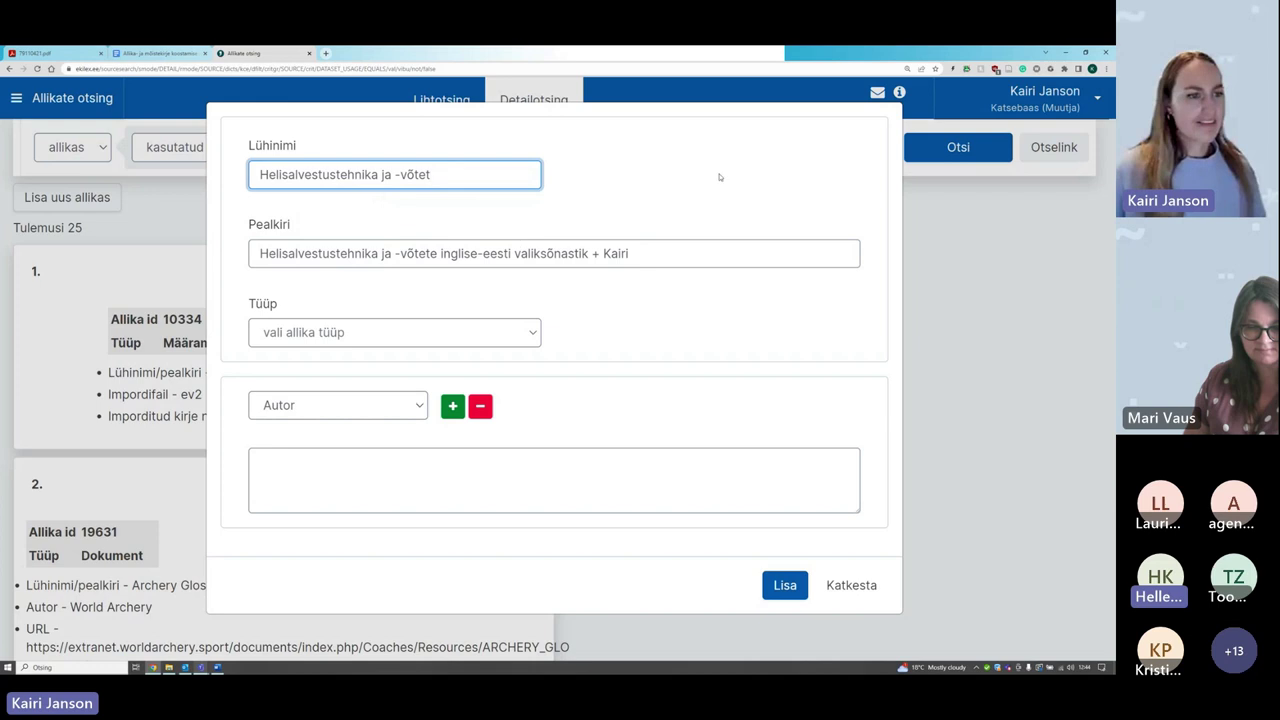
drag(458, 168, 486, 169)
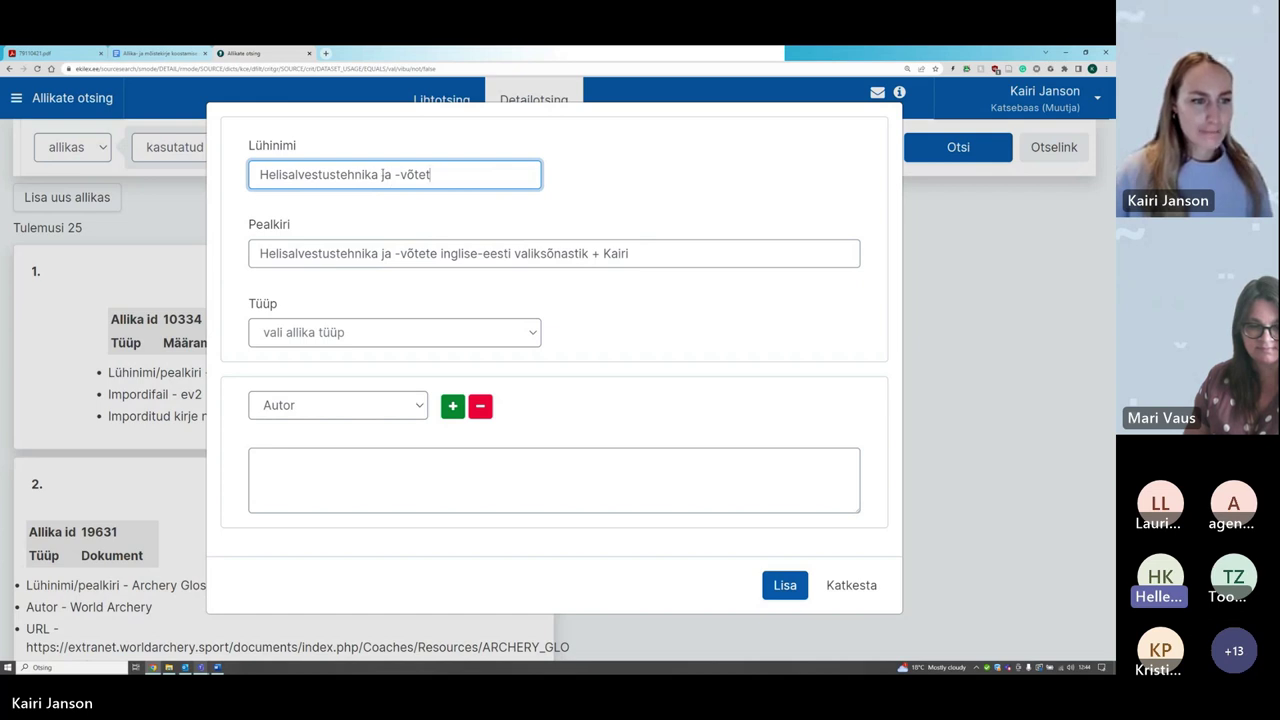
drag(260, 253, 421, 253)
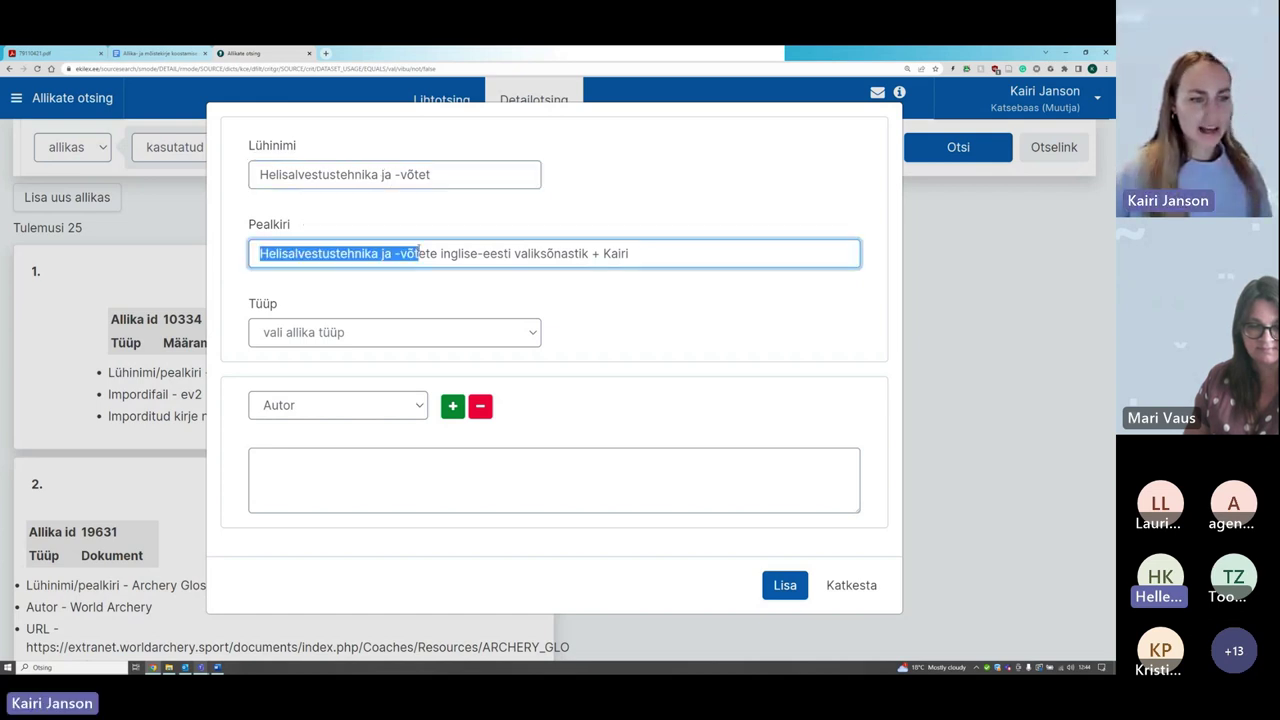
click(343, 200)
drag(262, 174, 430, 175)
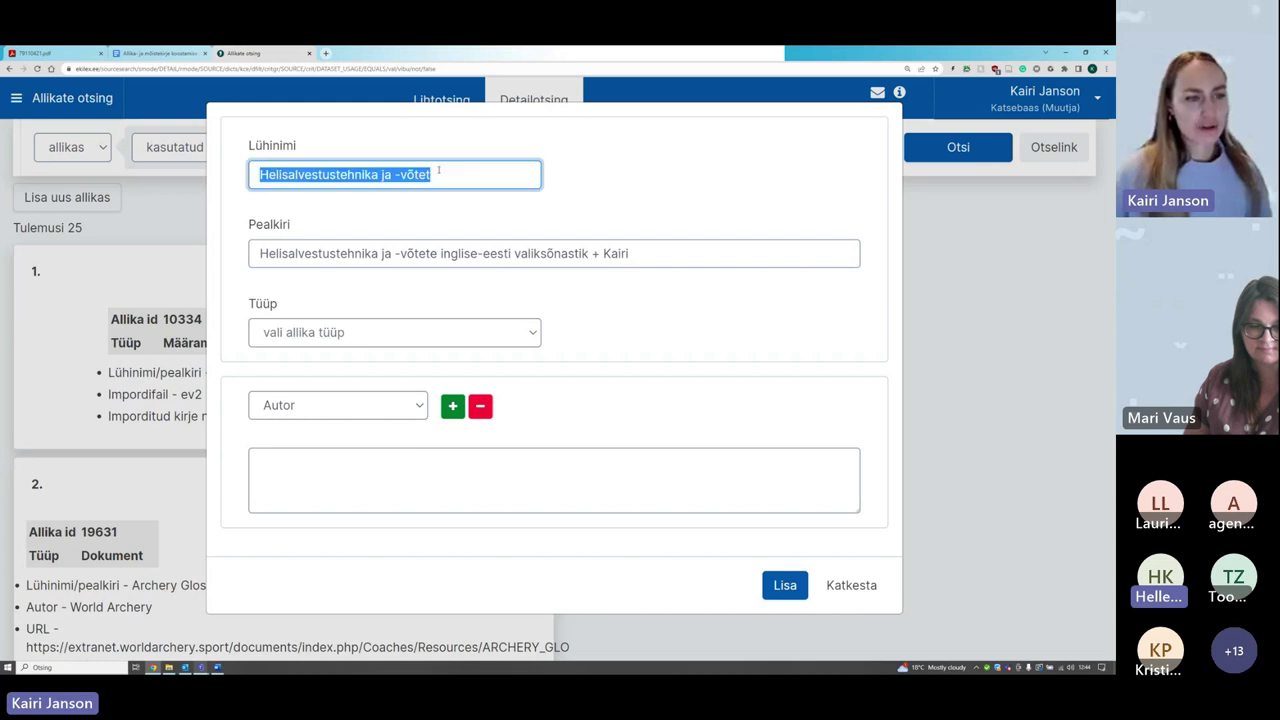
click(317, 207)
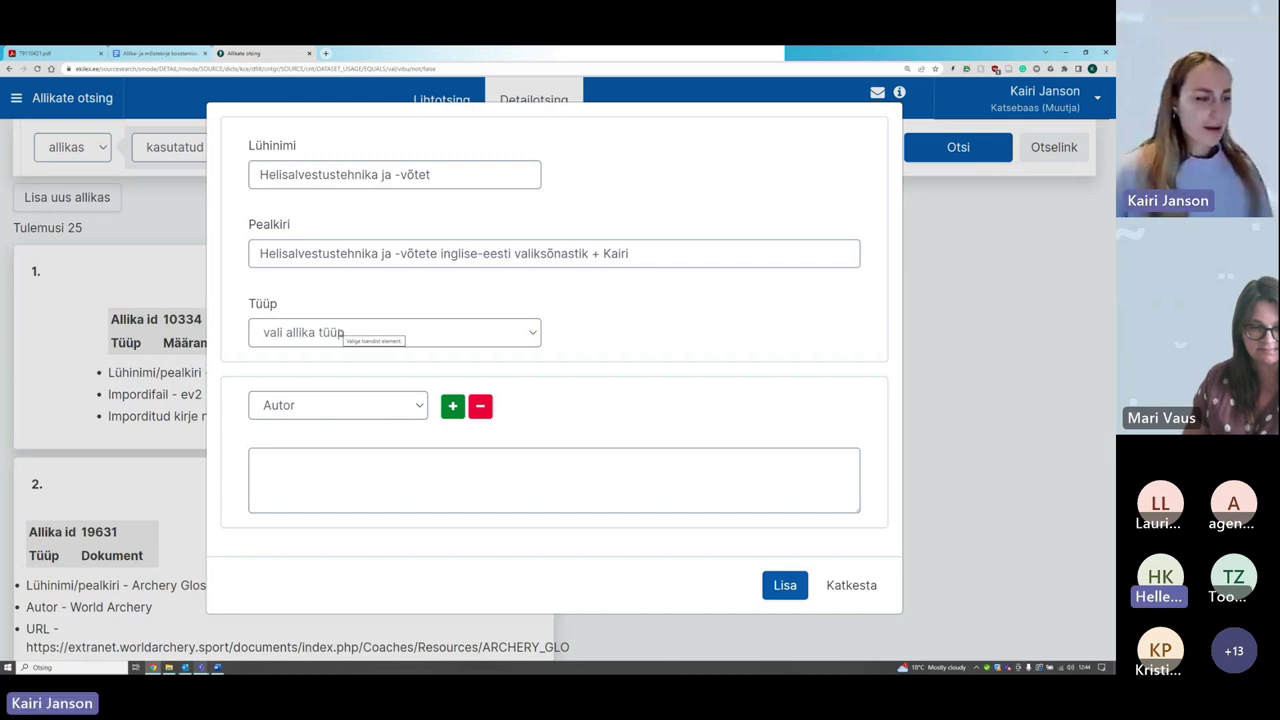
Step: Set the new source's type (Tüüp) to Dokument
click(344, 333)
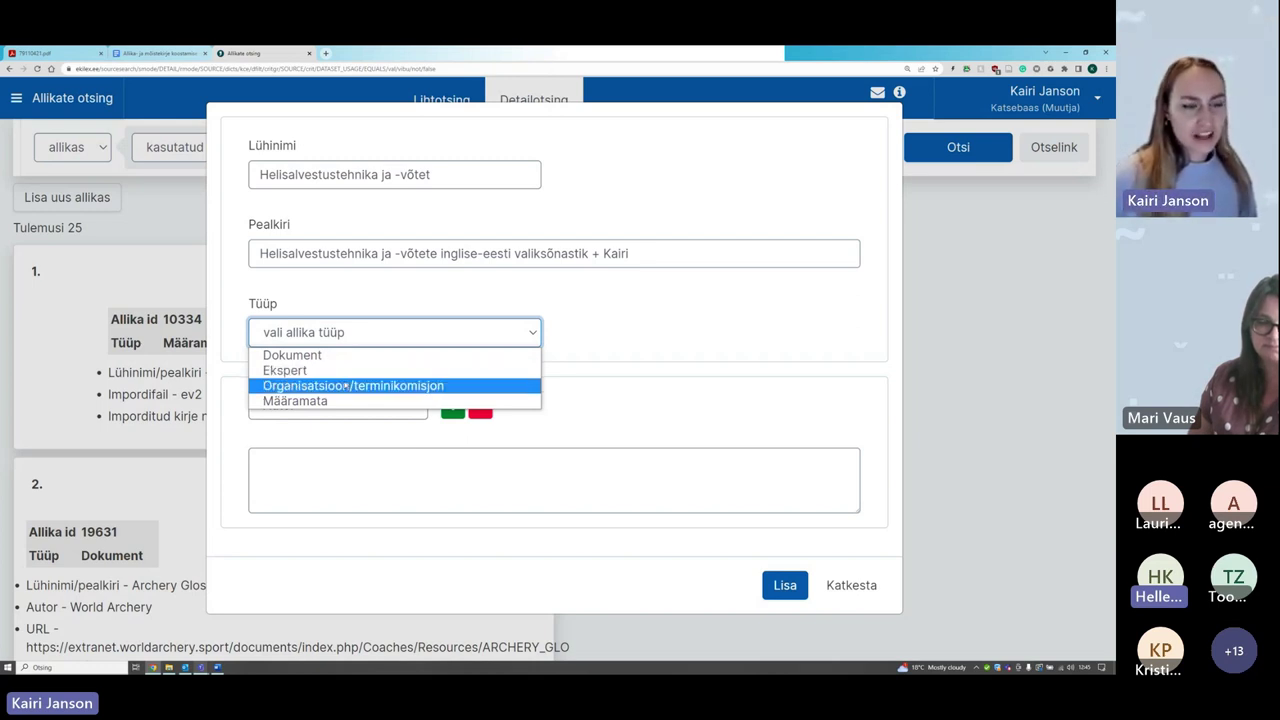
click(308, 357)
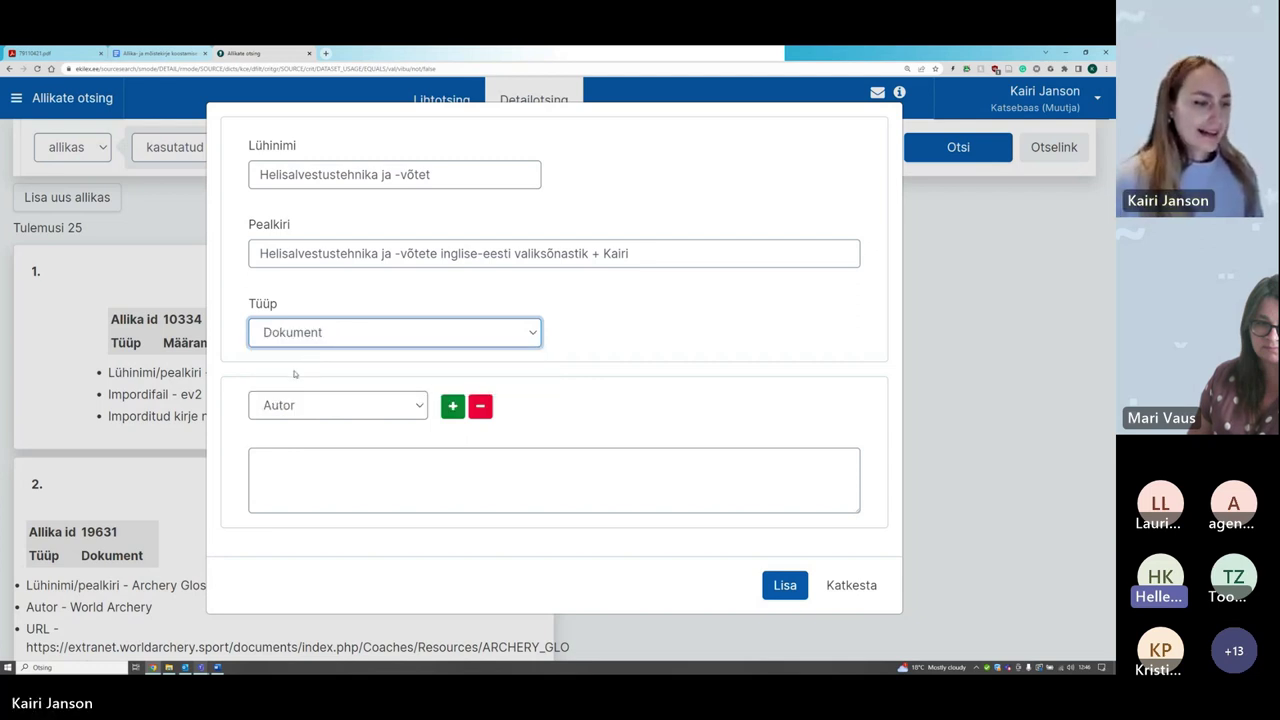
click(305, 357)
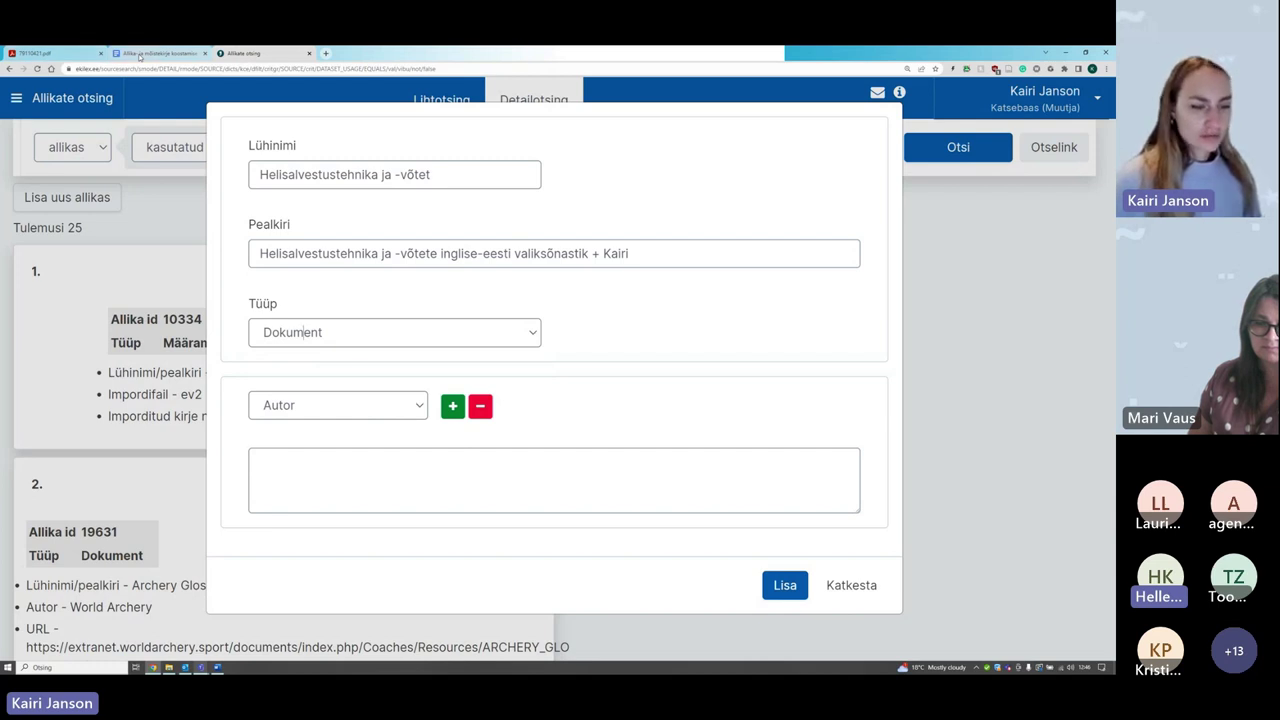
Step: Look up the author in the source material document and enter the author's full name under Autor in the source form
click(139, 54)
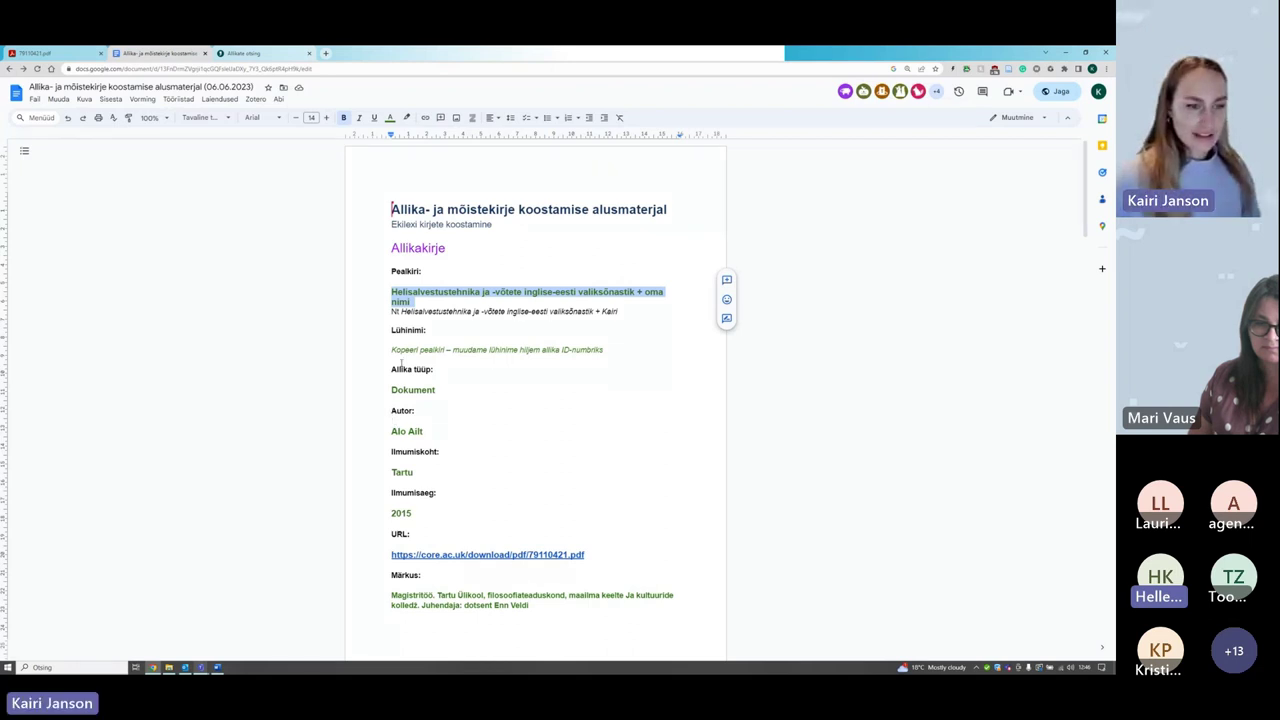
click(378, 311)
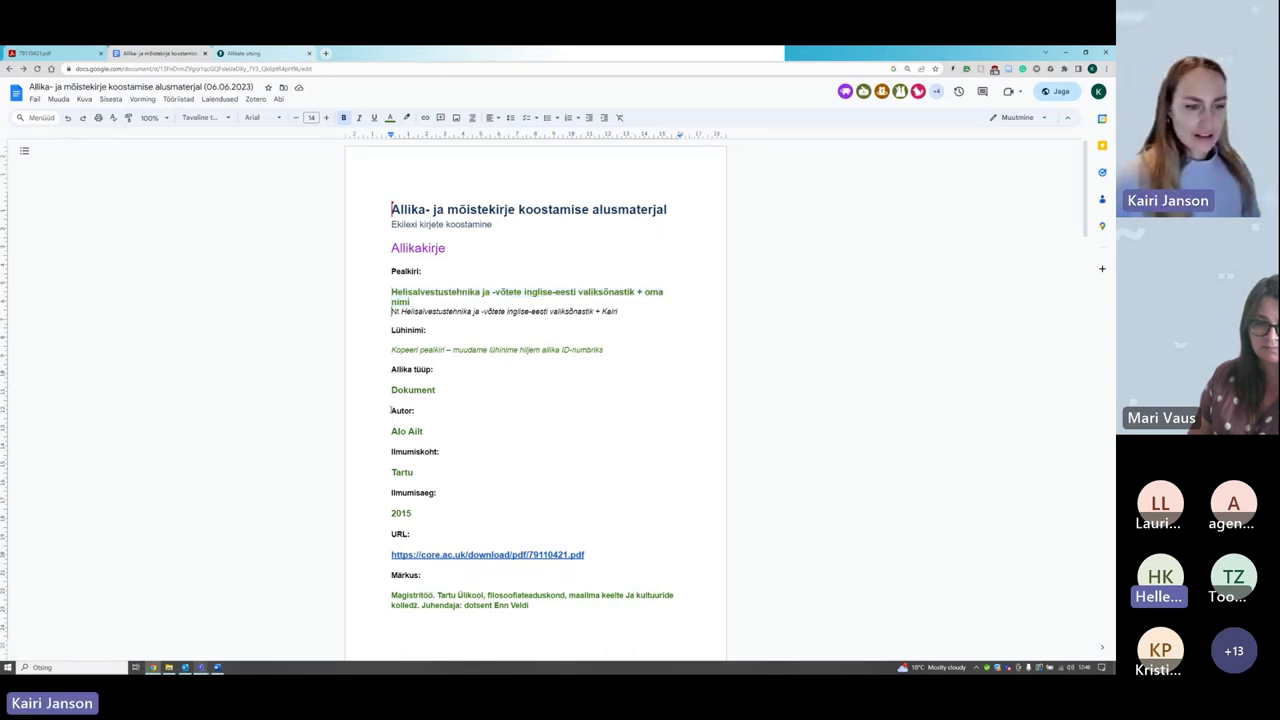
drag(391, 411, 425, 432)
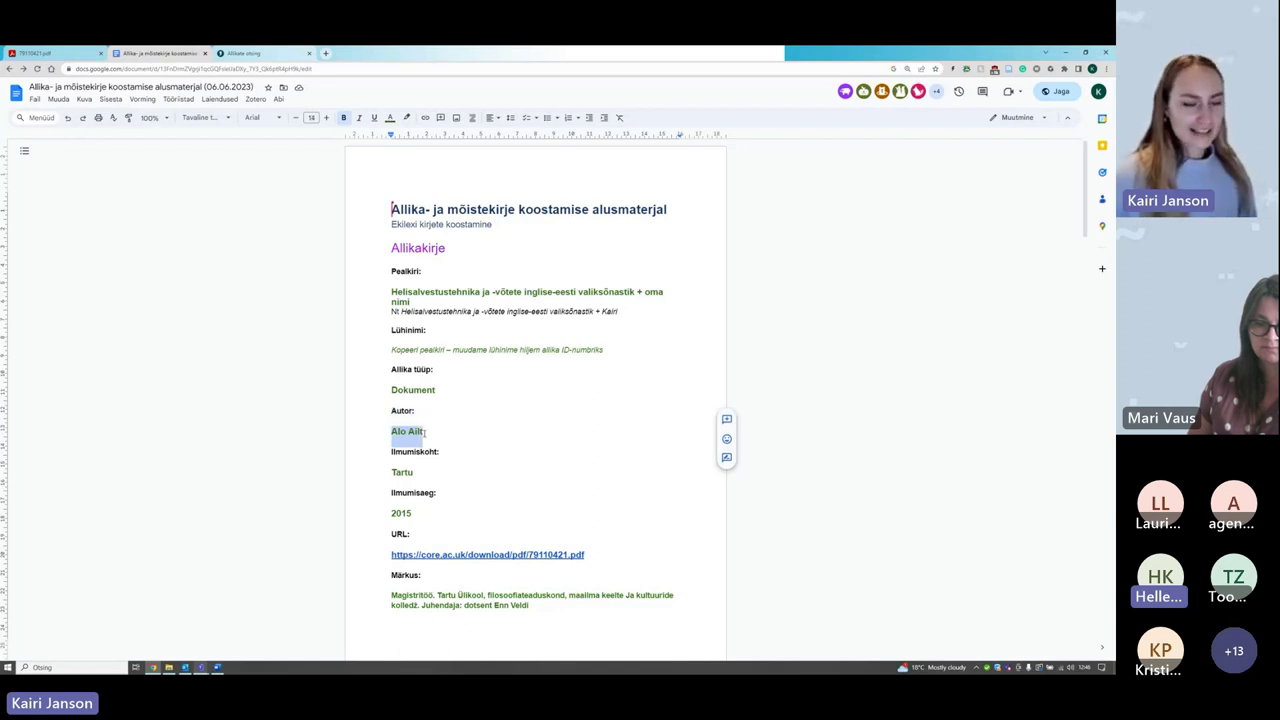
click(443, 412)
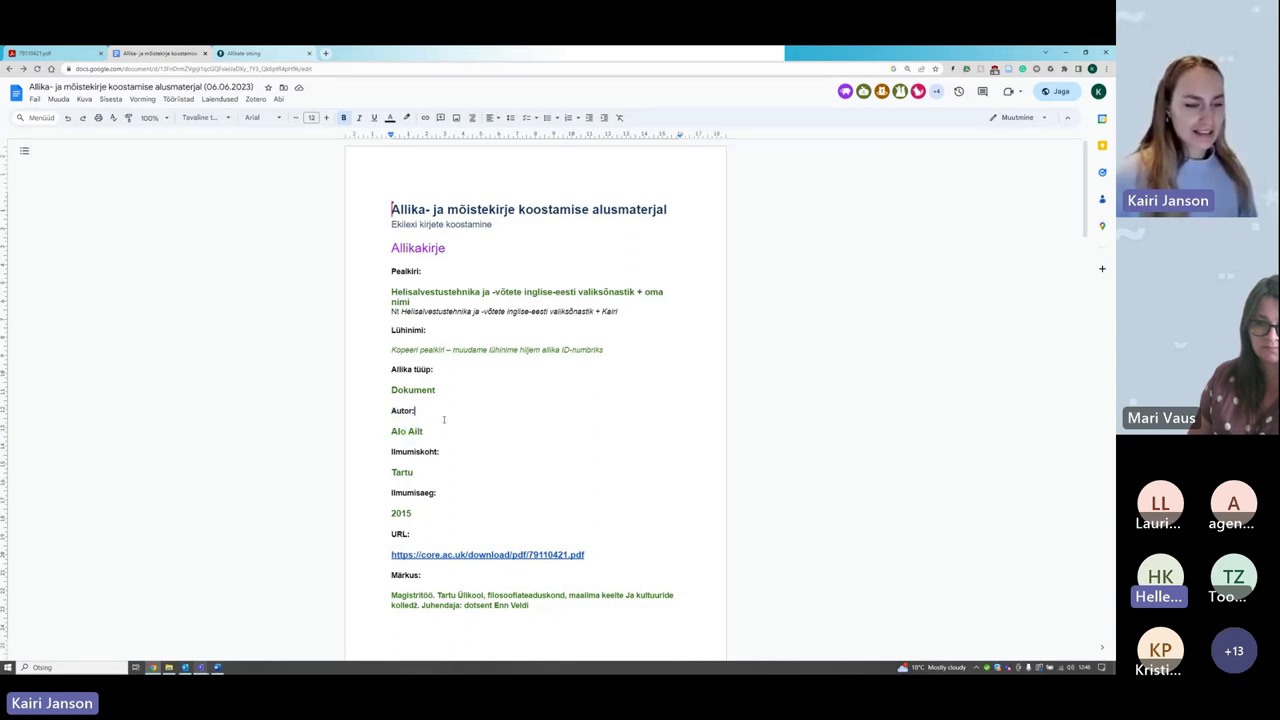
click(247, 56)
click(328, 452)
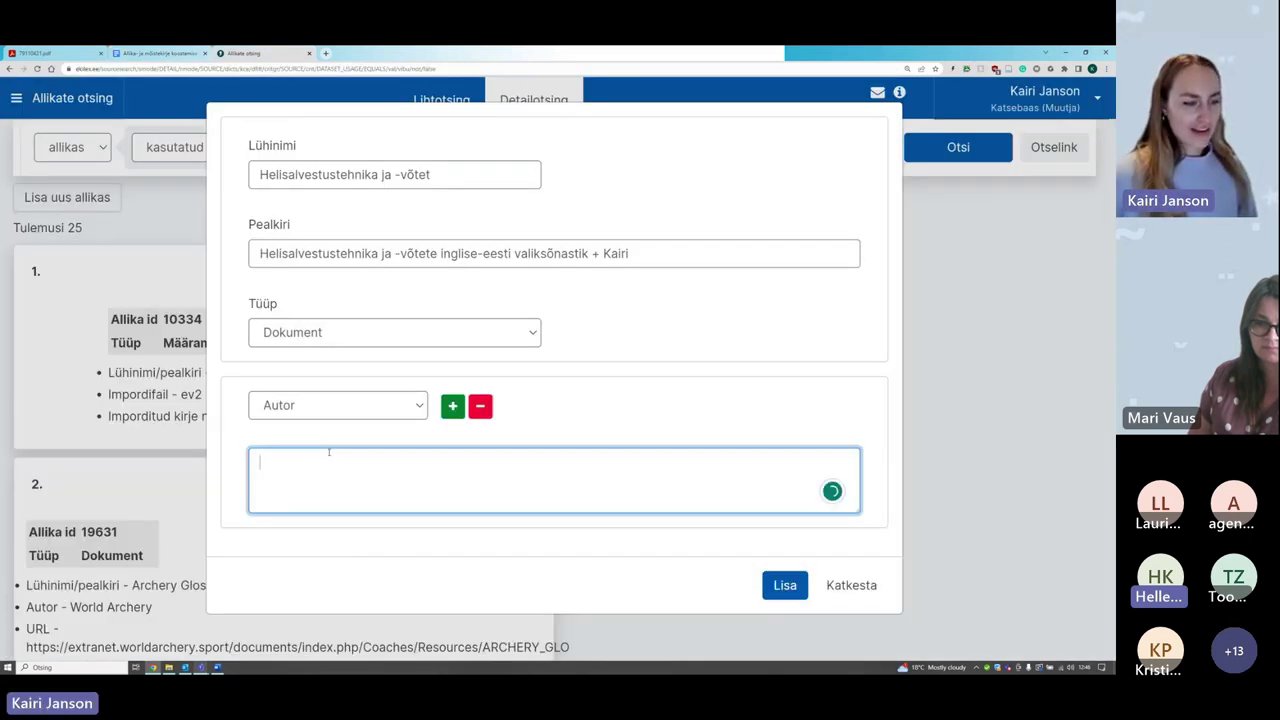
text(Alo Ailt)
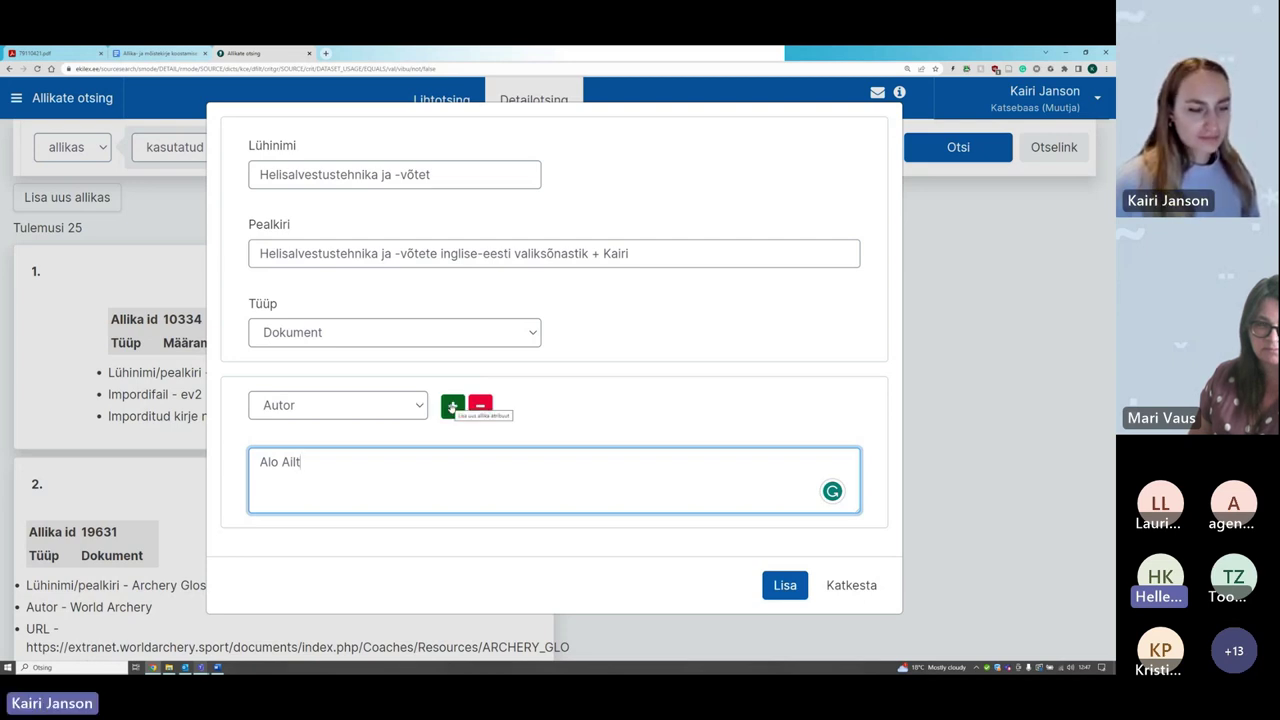
Step: Add a second attribute block below Autor in the new source form
click(452, 406)
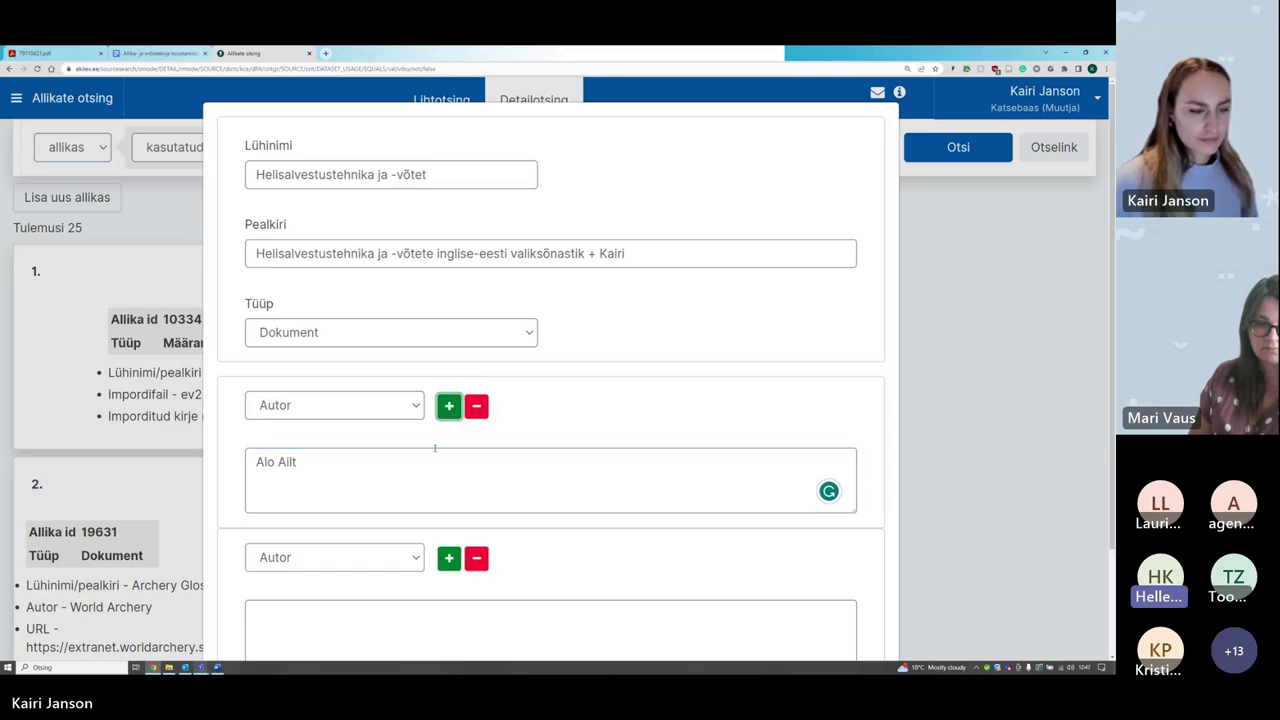
scroll(343, 423, down, 2)
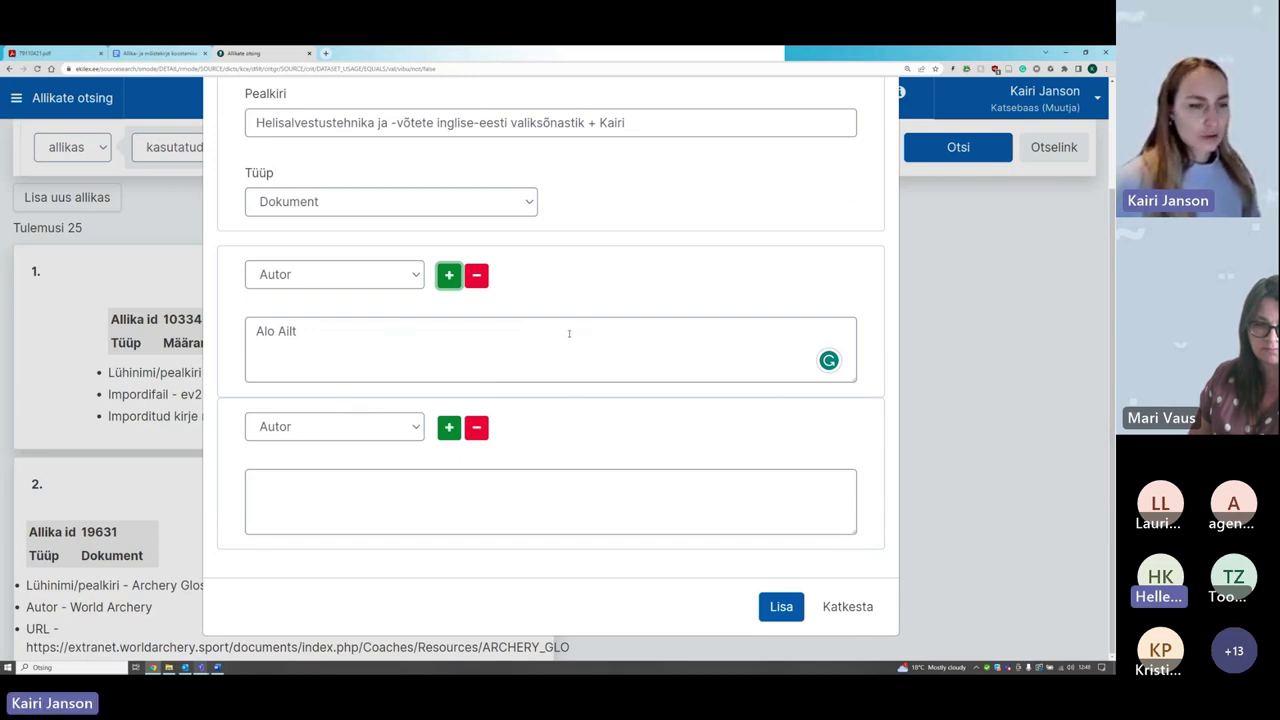
scroll(569, 333, up, 1)
scroll(574, 323, up, 2)
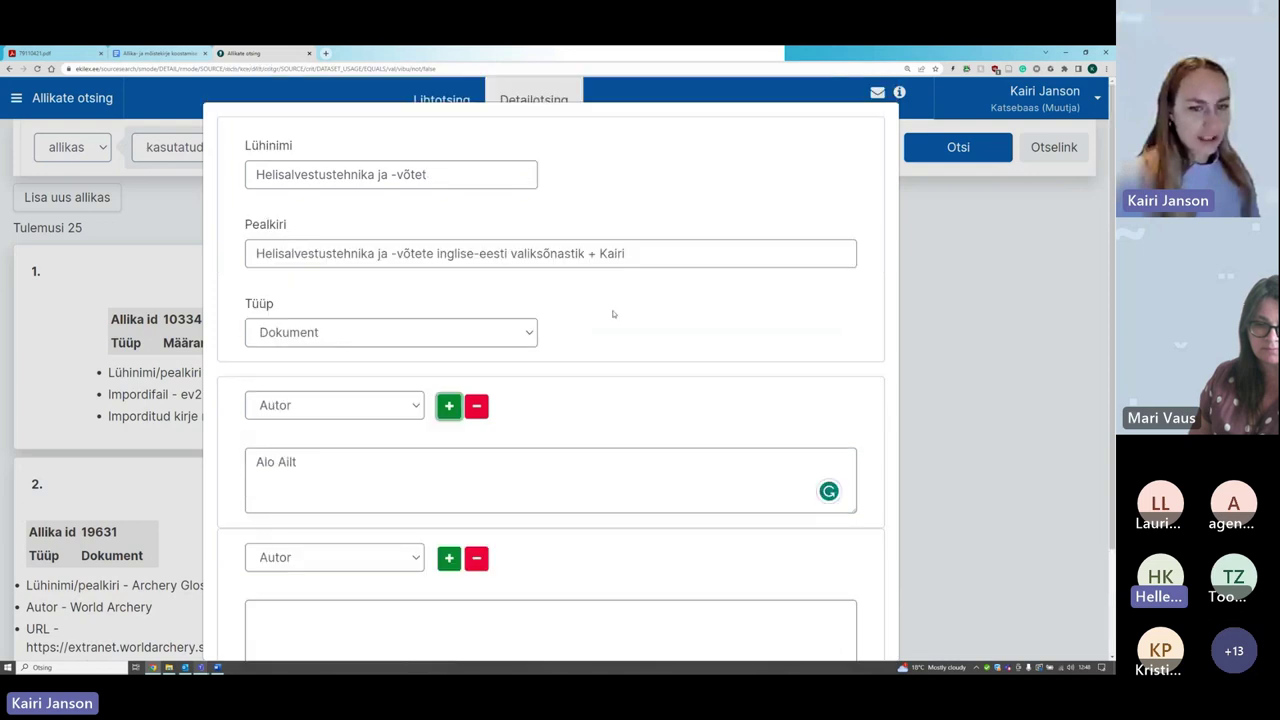
Step: Set the second attribute of the new source to Ilmumisaeg and enter 2015 as its value
scroll(604, 332, down, 3)
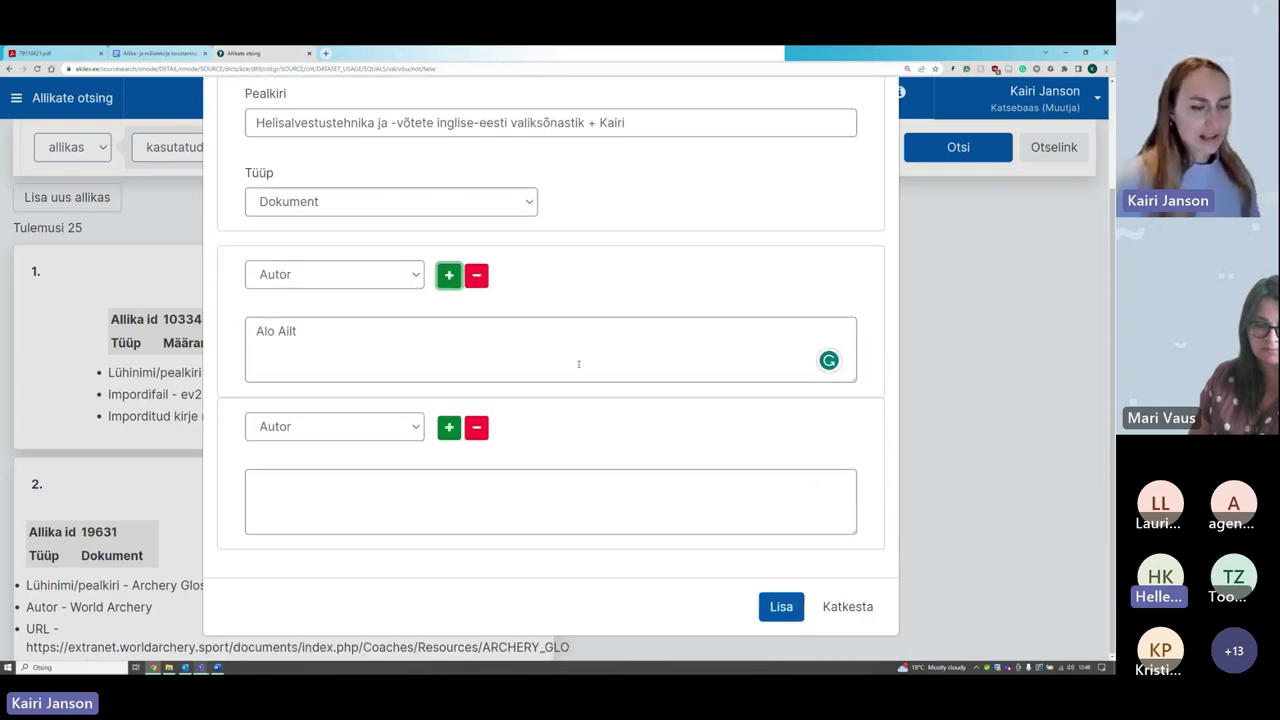
click(313, 426)
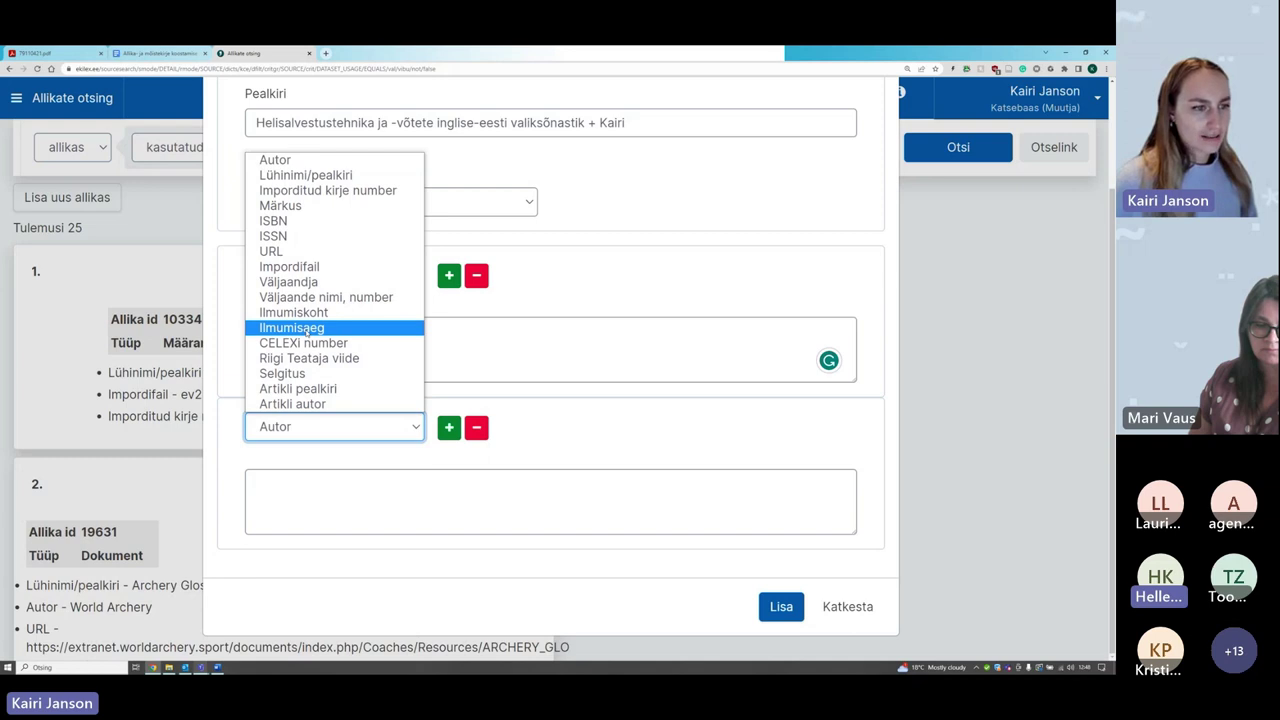
click(310, 429)
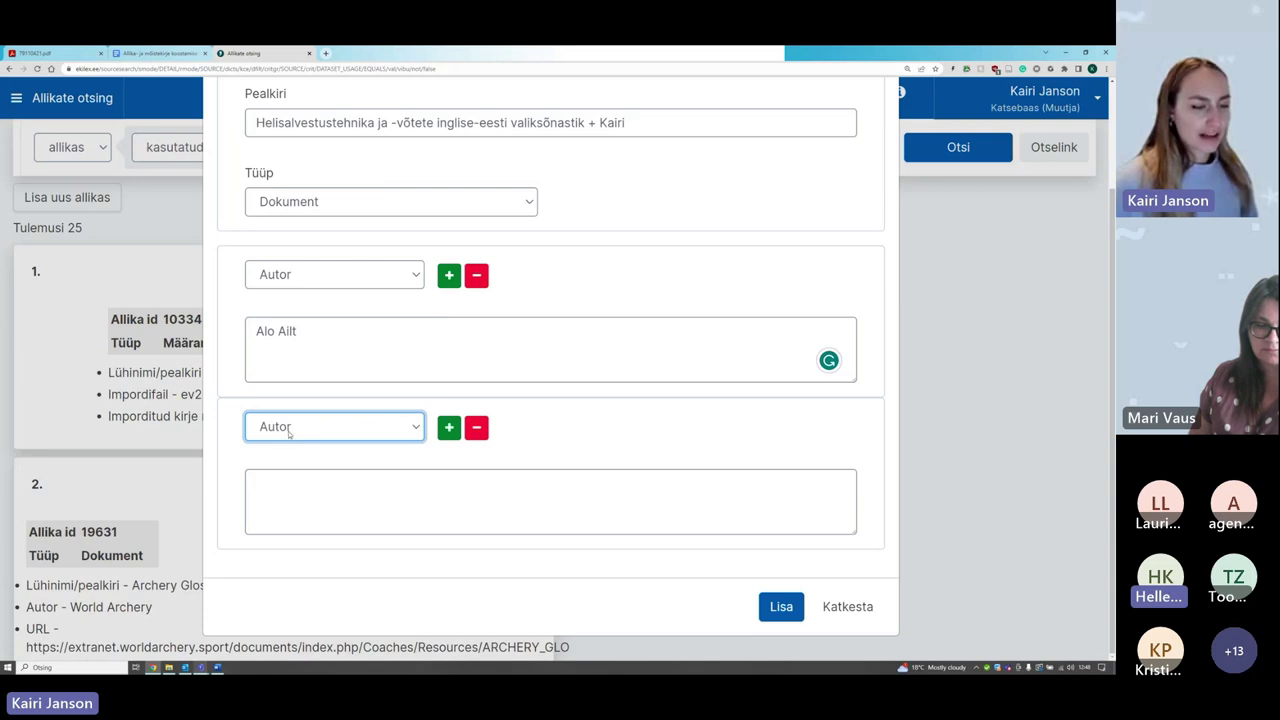
click(361, 426)
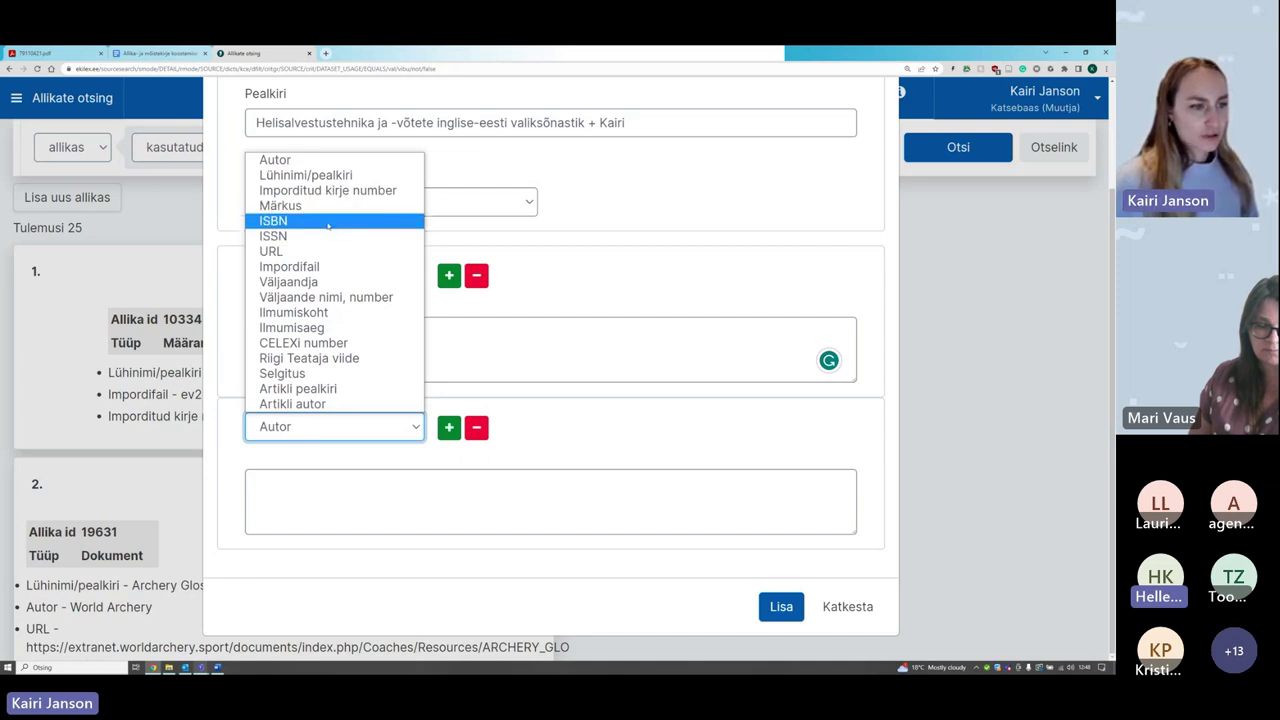
click(316, 328)
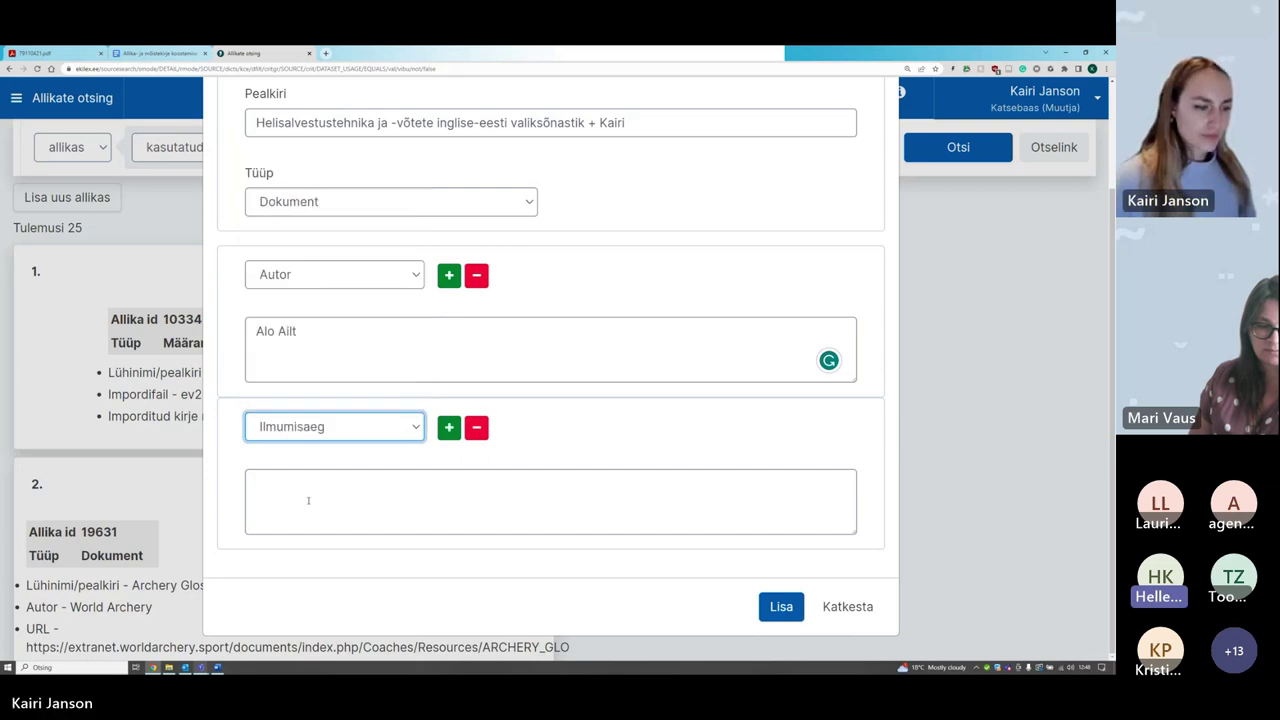
click(308, 500)
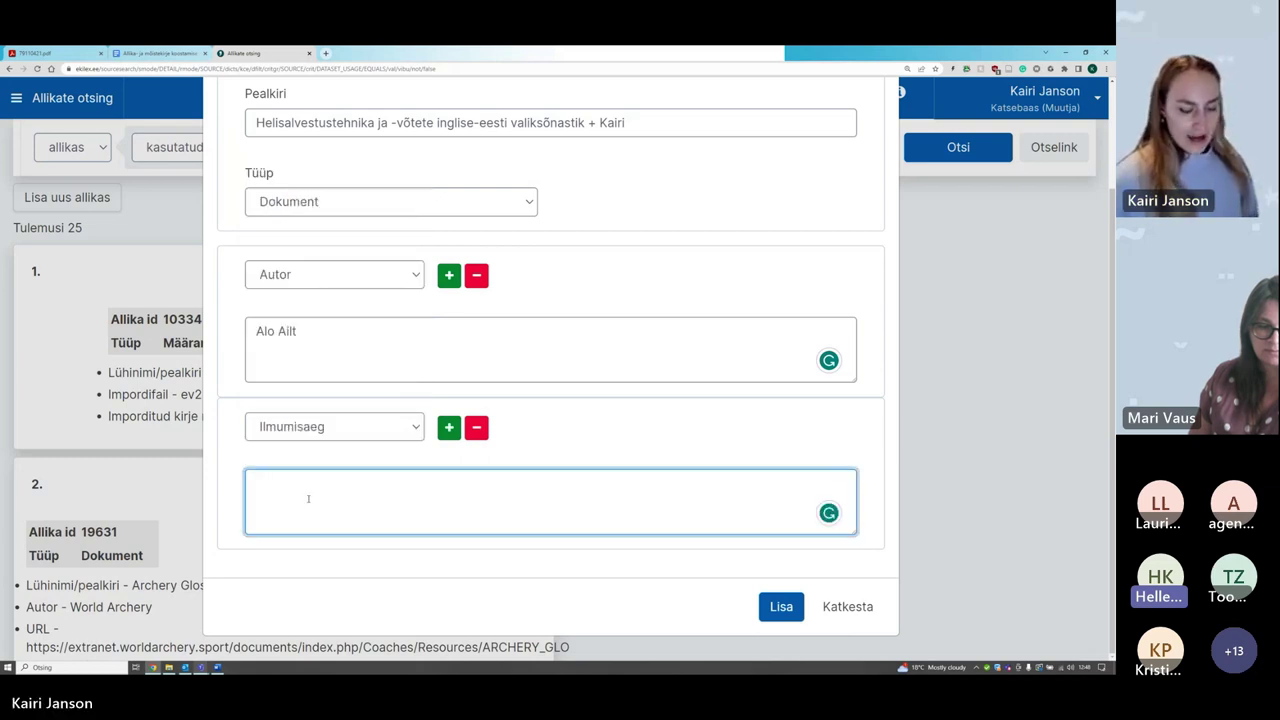
text(2)
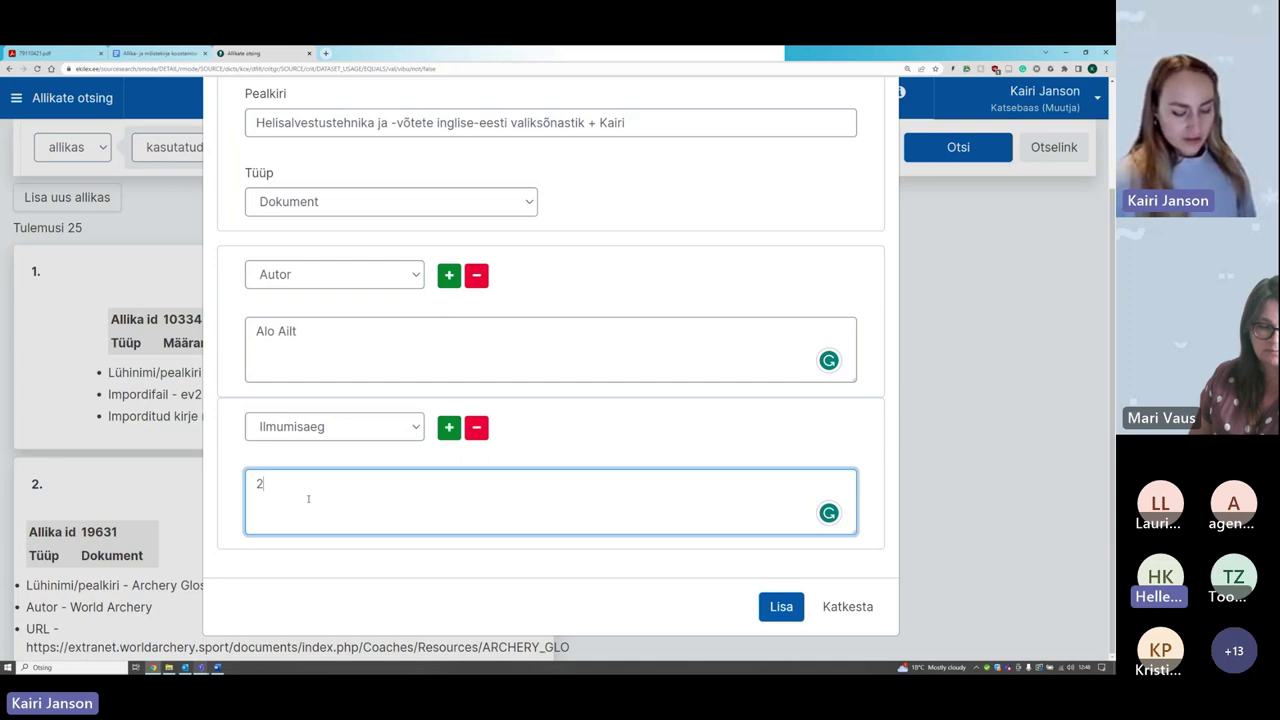
text(015)
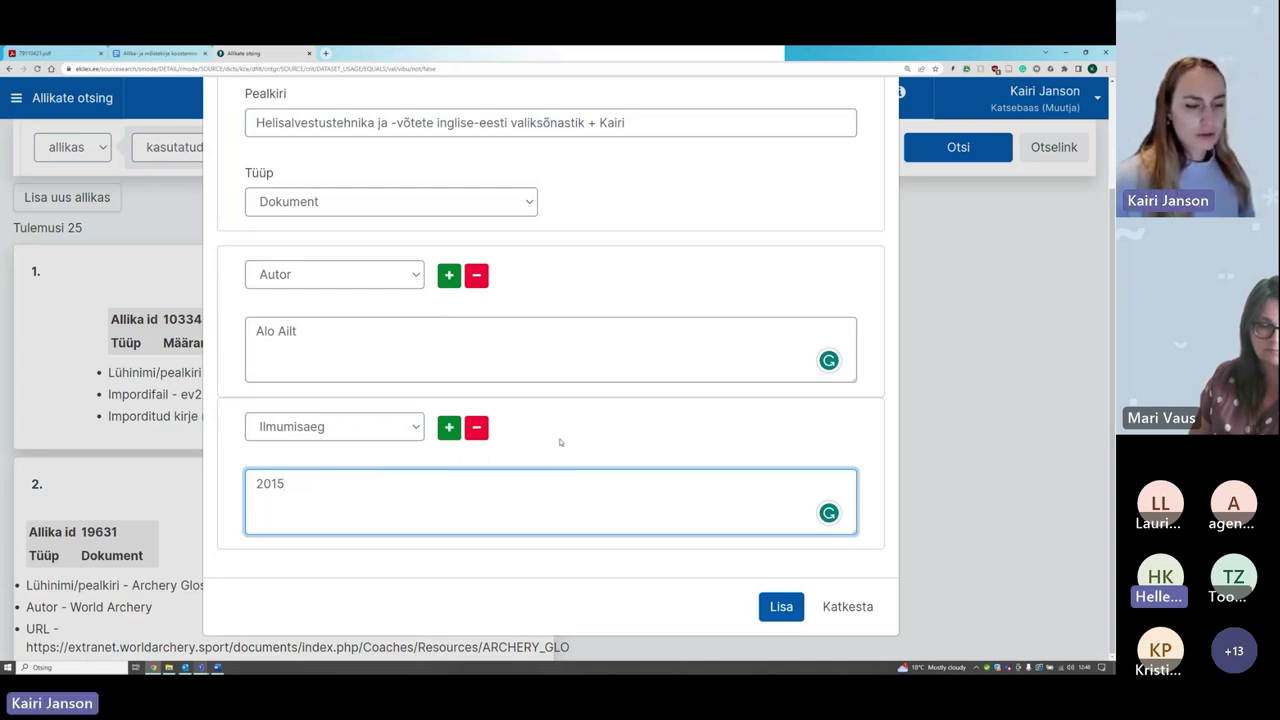
Step: Add another attribute below Ilmumisaeg, set it to Ilmumiskoht and enter Tartu as its value
click(449, 428)
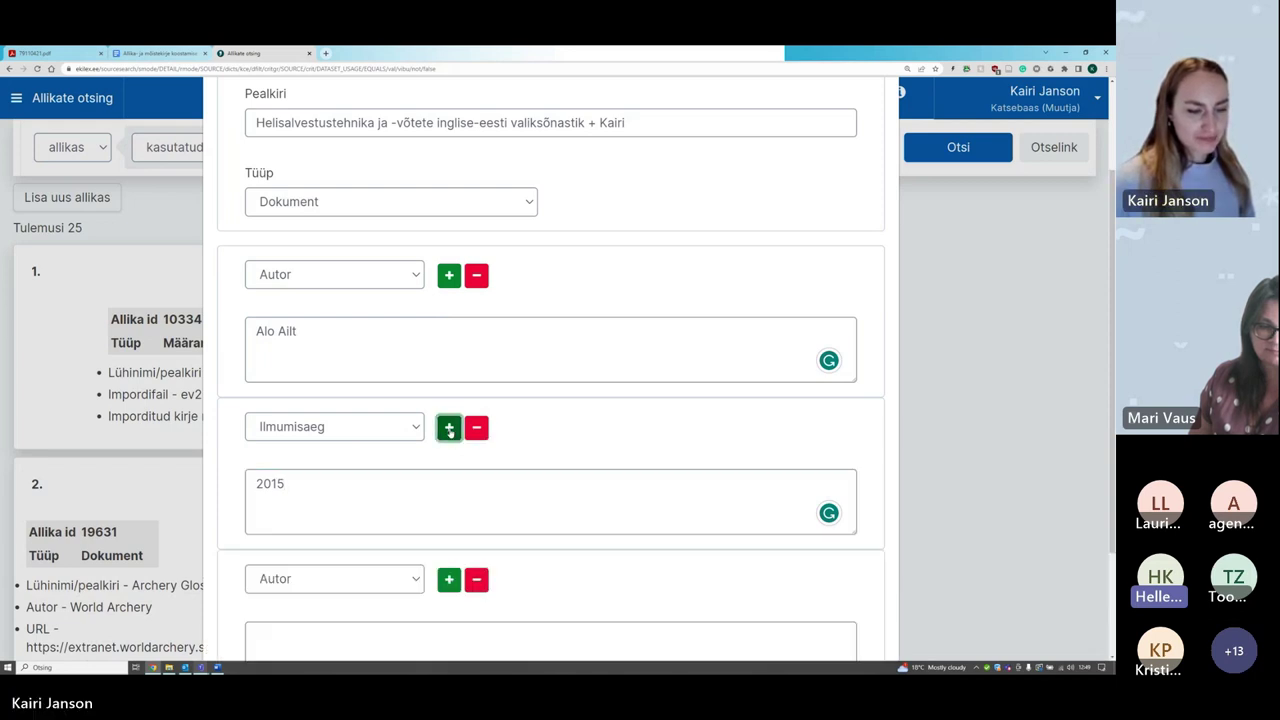
scroll(471, 500, down, 2)
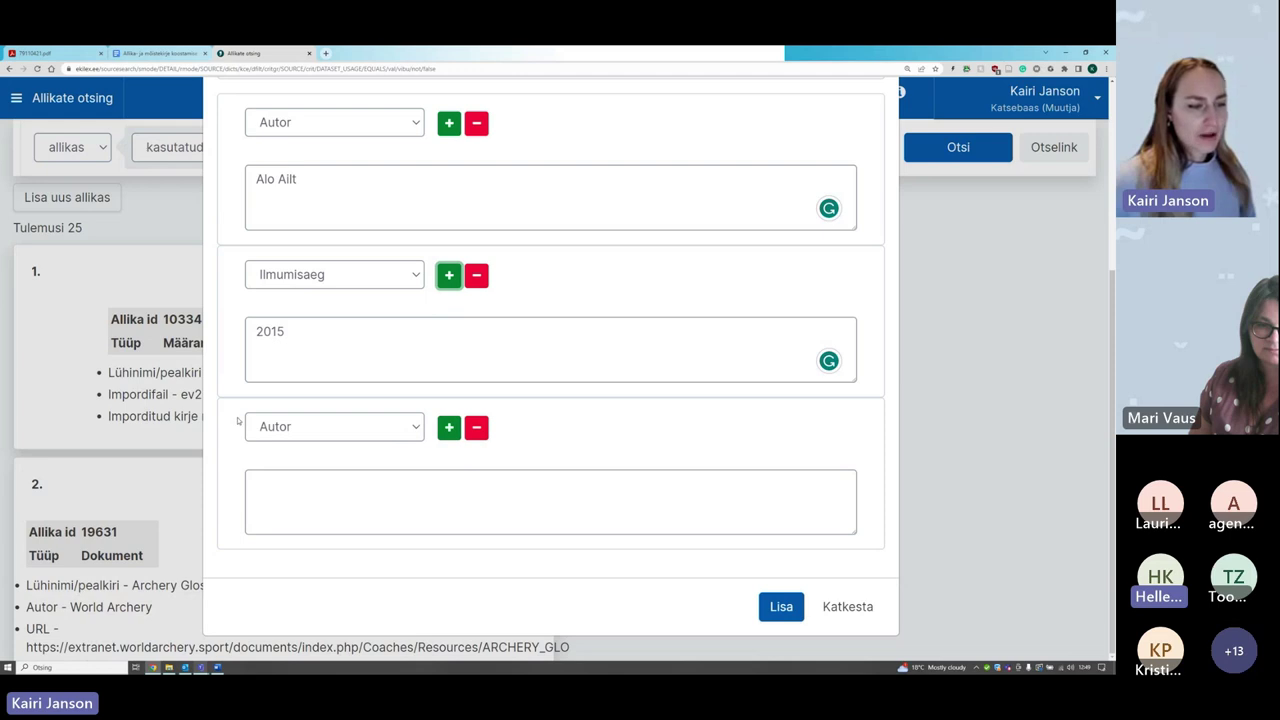
click(315, 429)
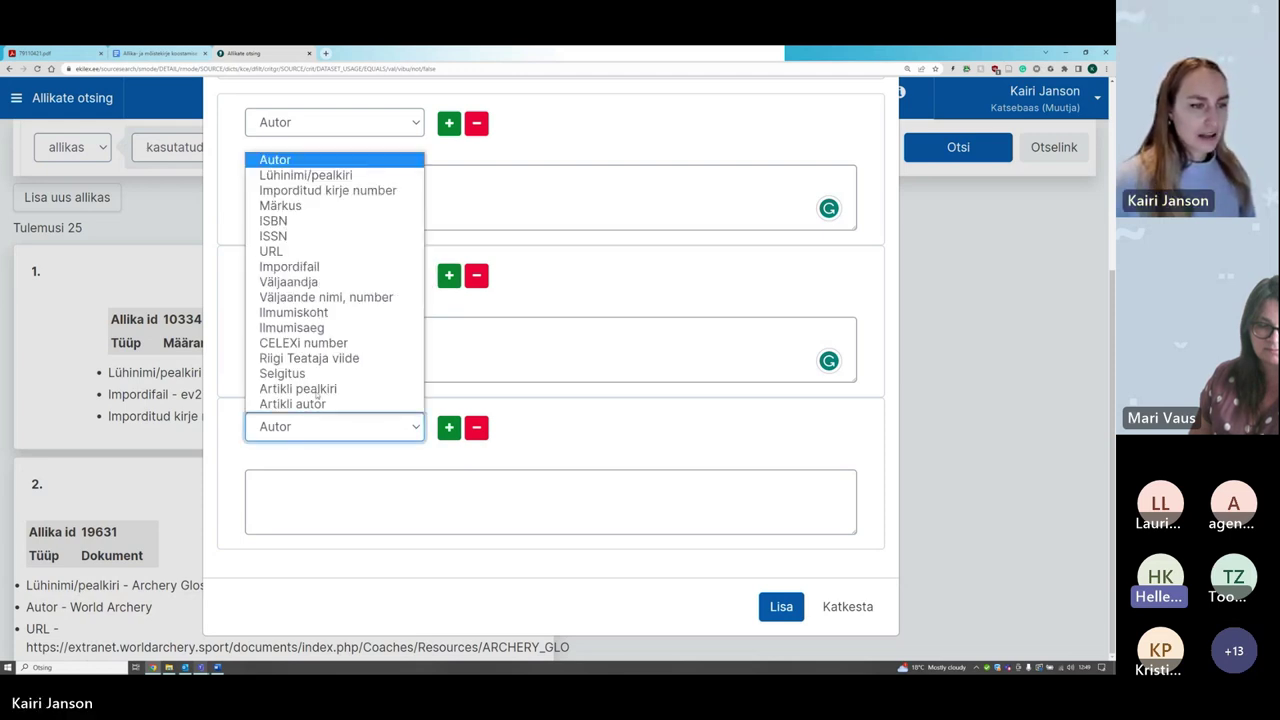
click(316, 313)
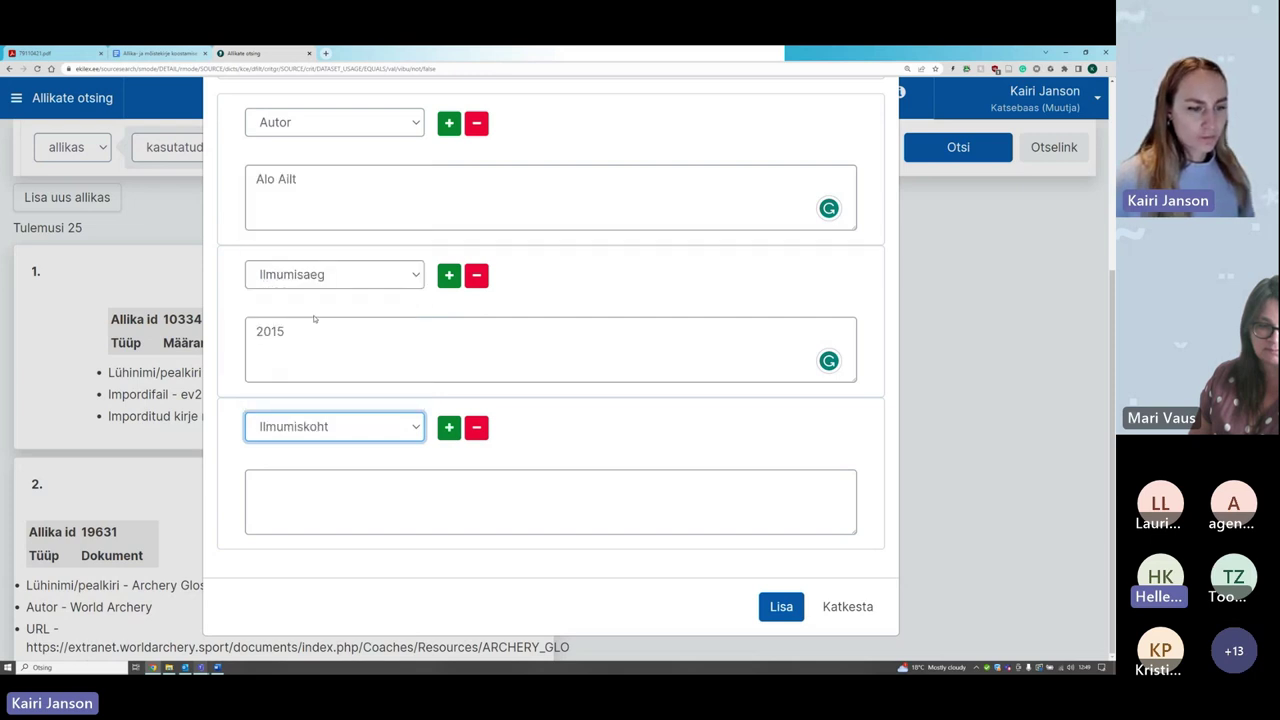
click(305, 486)
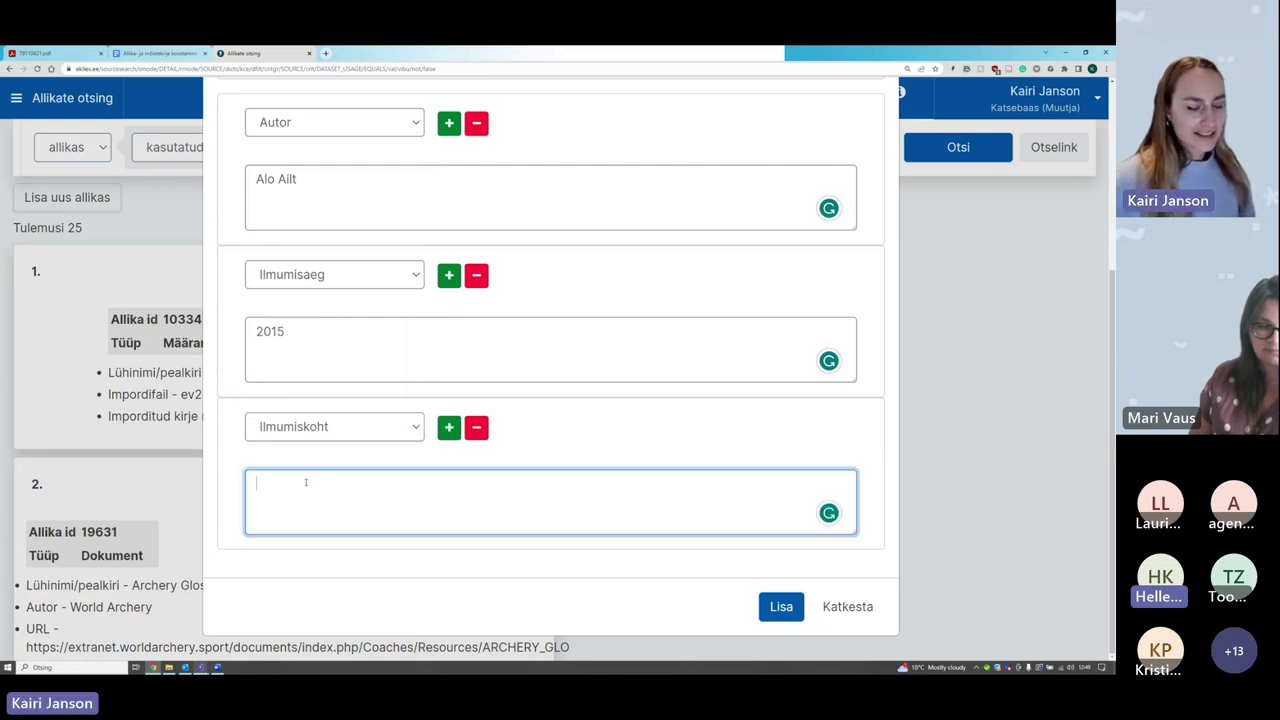
text(Tae)
key(BackSpace)
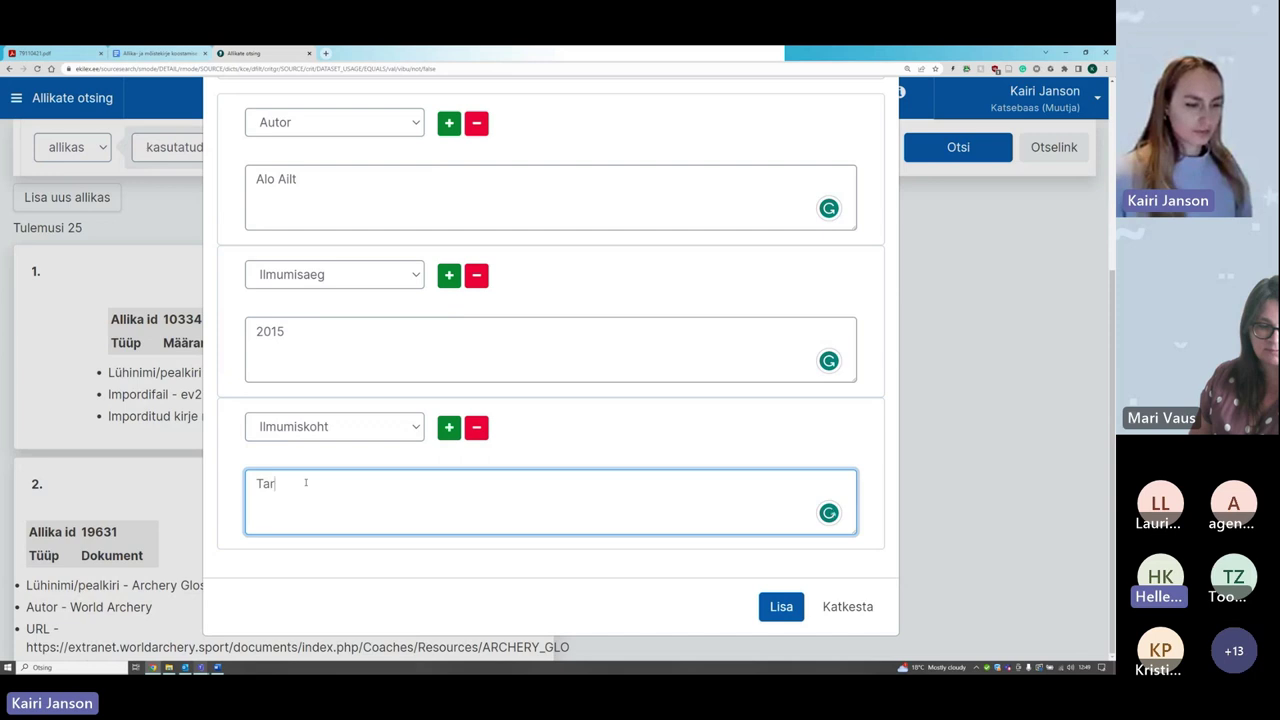
text(rtu)
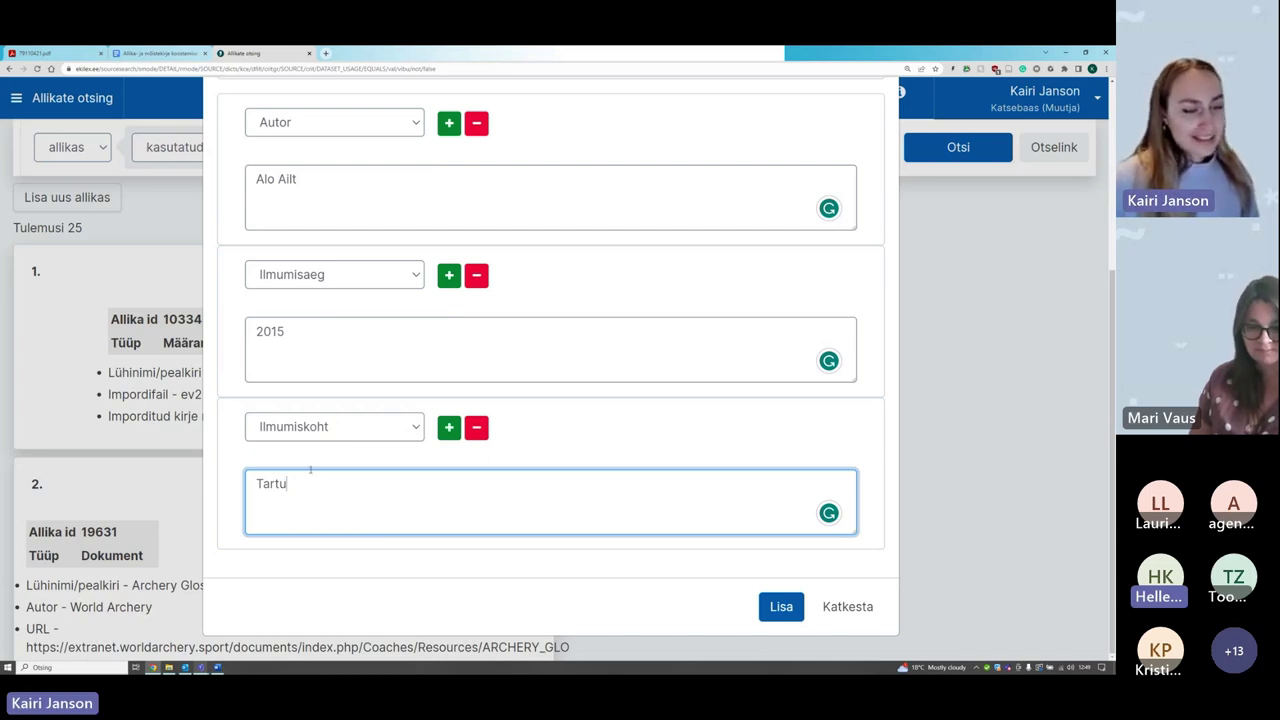
Step: Add another attribute below Ilmumiskoht and set its type to URL
click(448, 430)
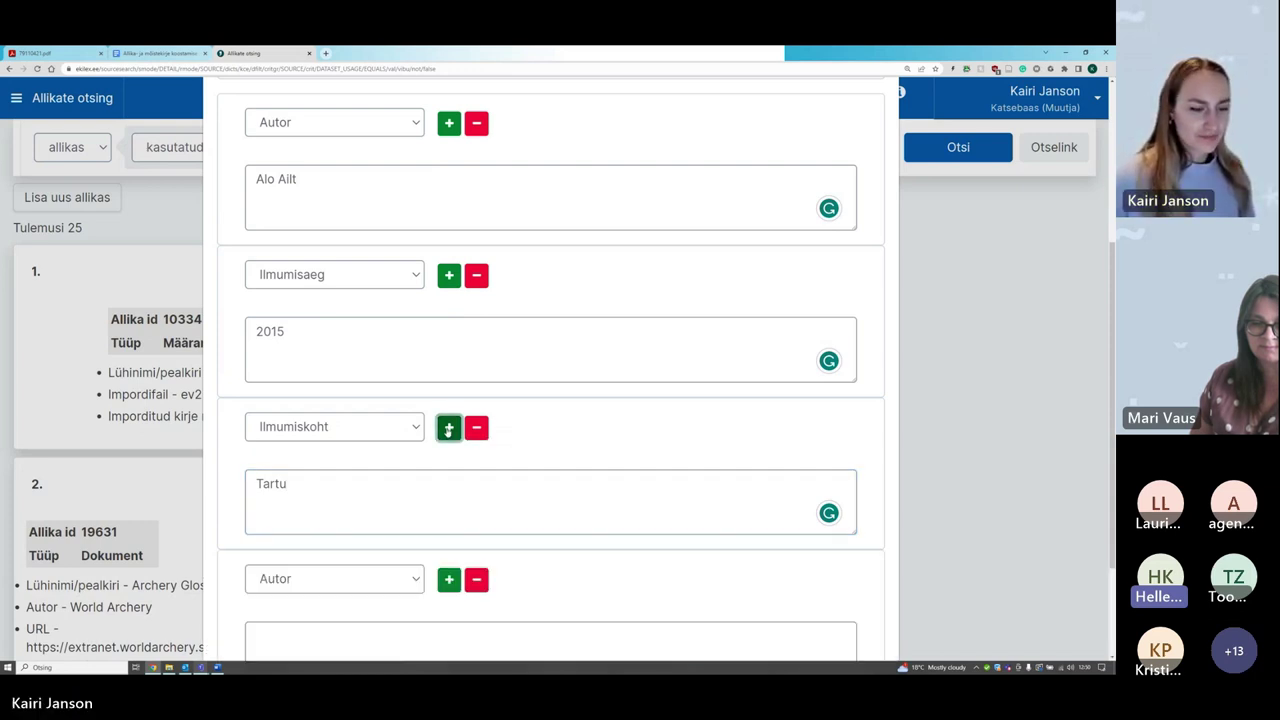
scroll(430, 430, down, 2)
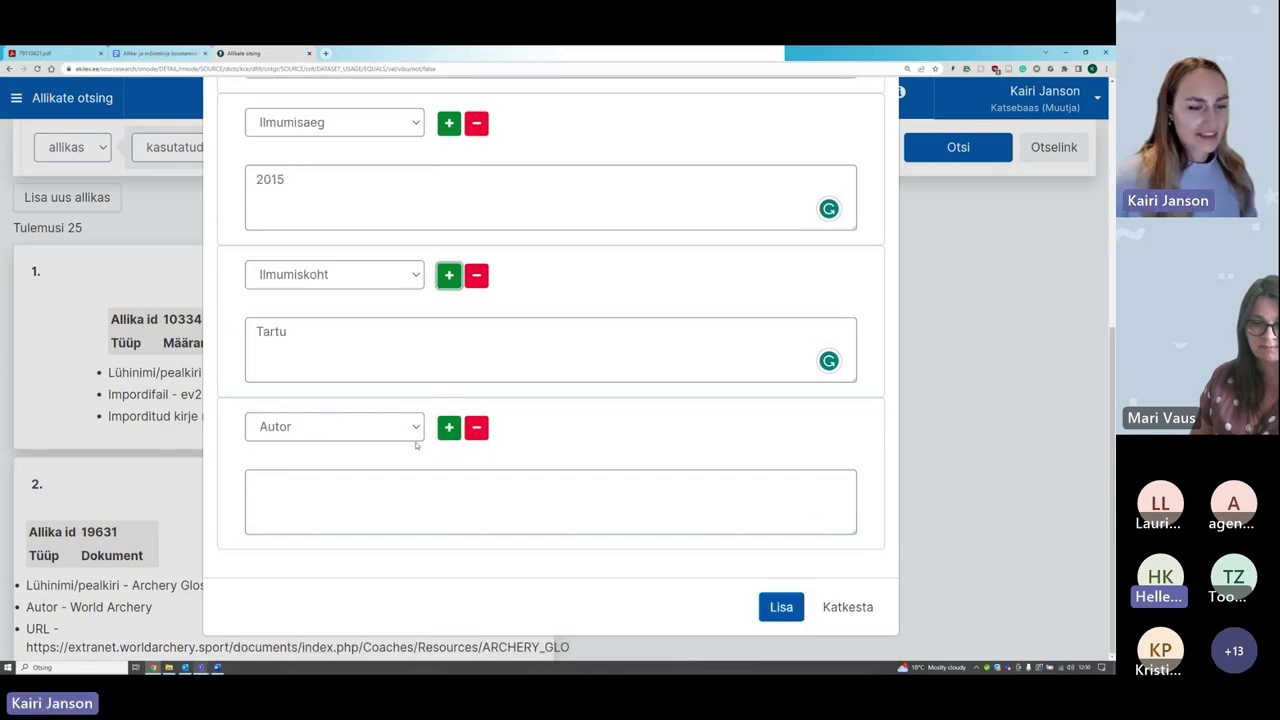
click(334, 428)
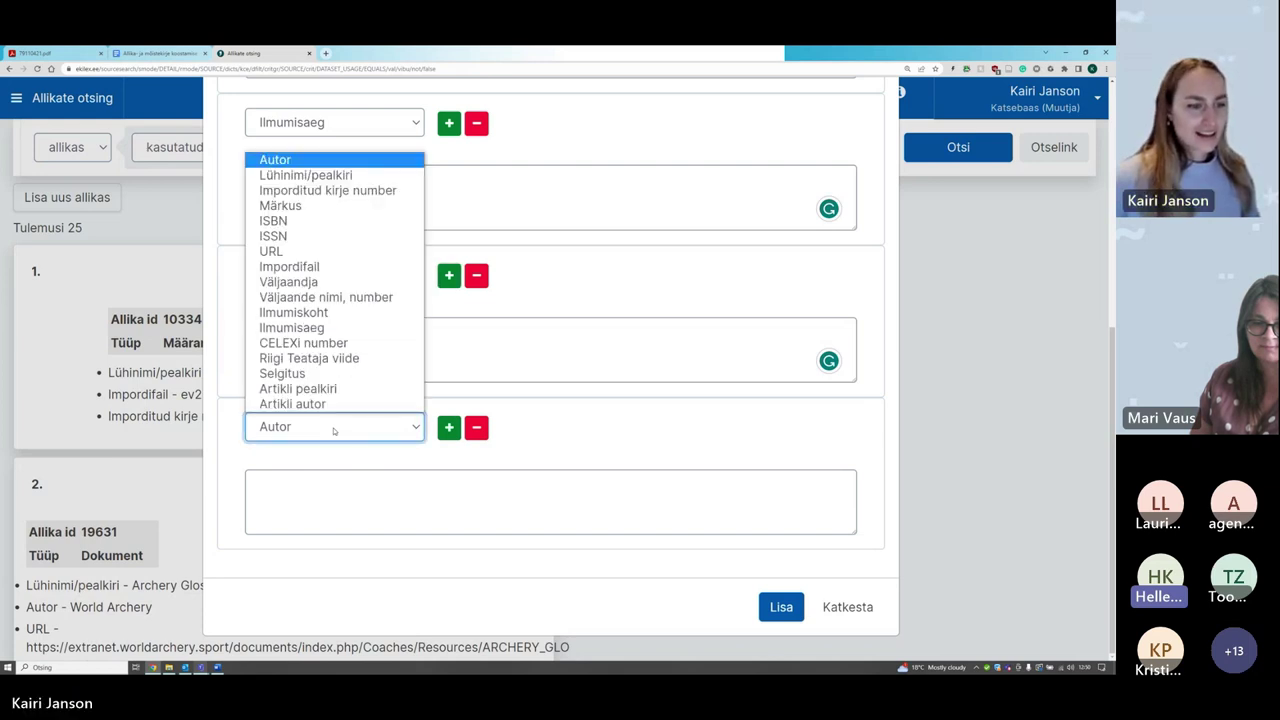
click(285, 254)
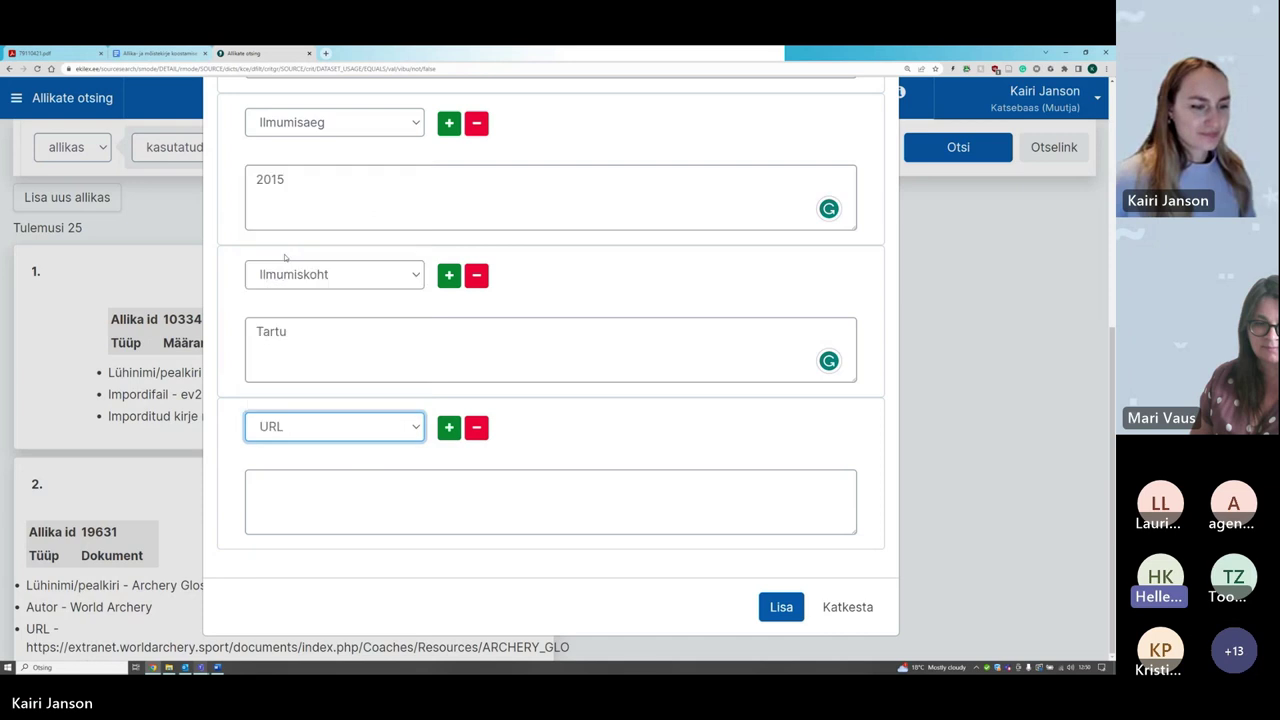
click(314, 478)
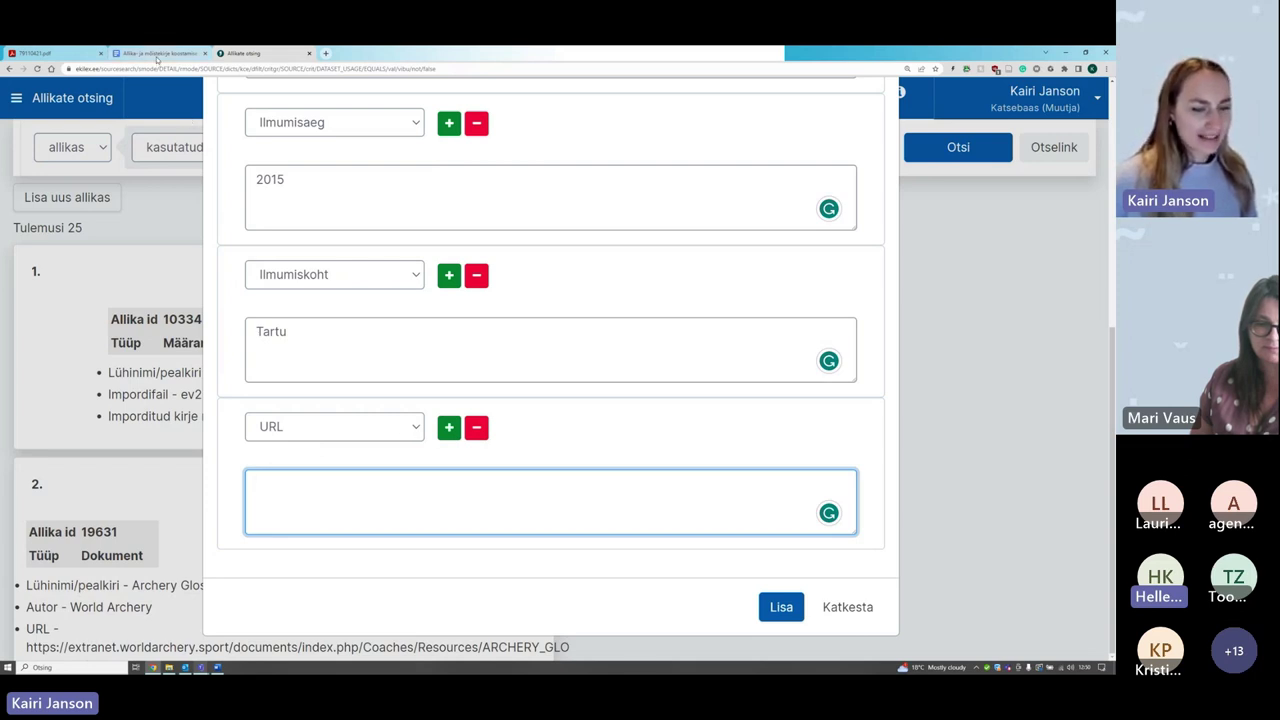
click(156, 56)
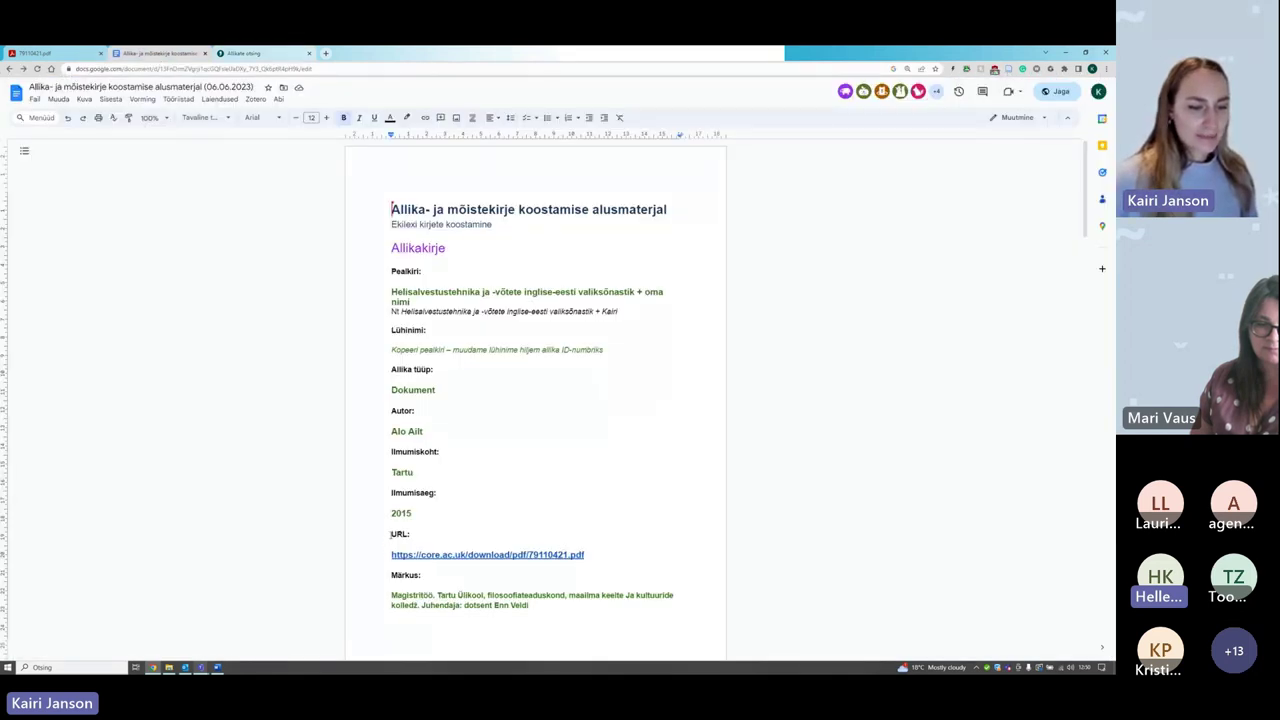
scroll(391, 534, down, 3)
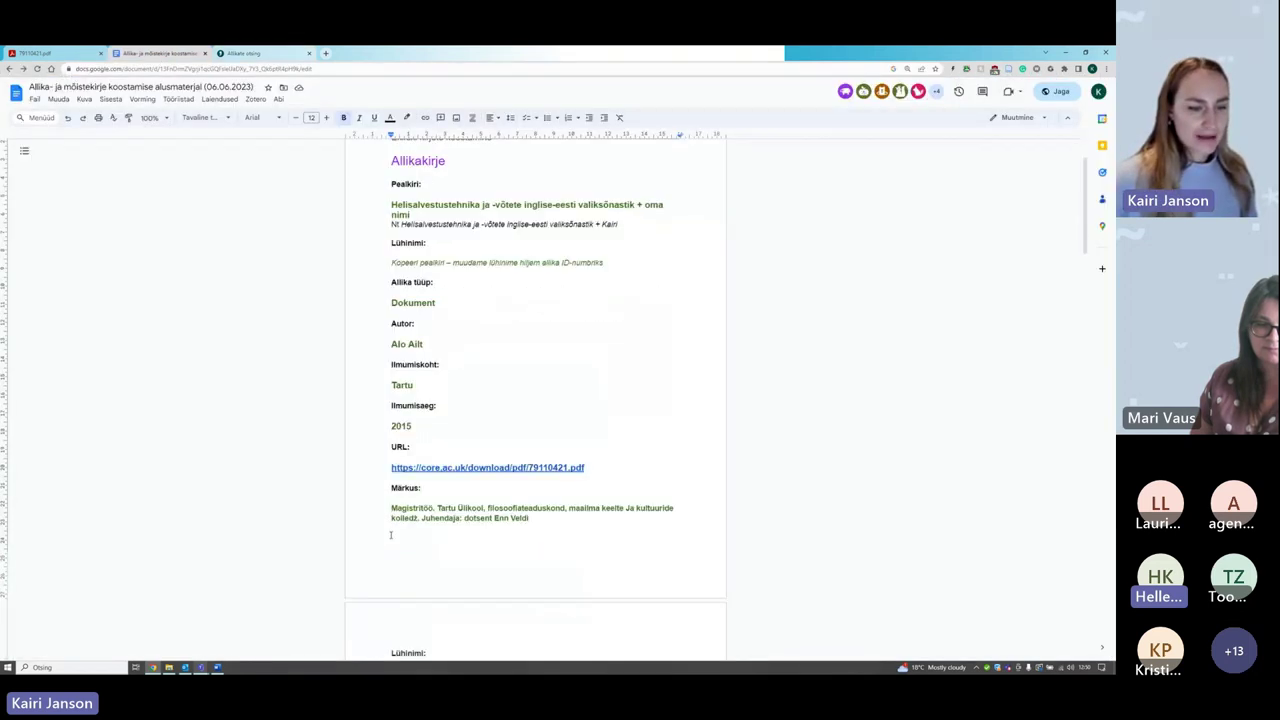
scroll(391, 535, up, 3)
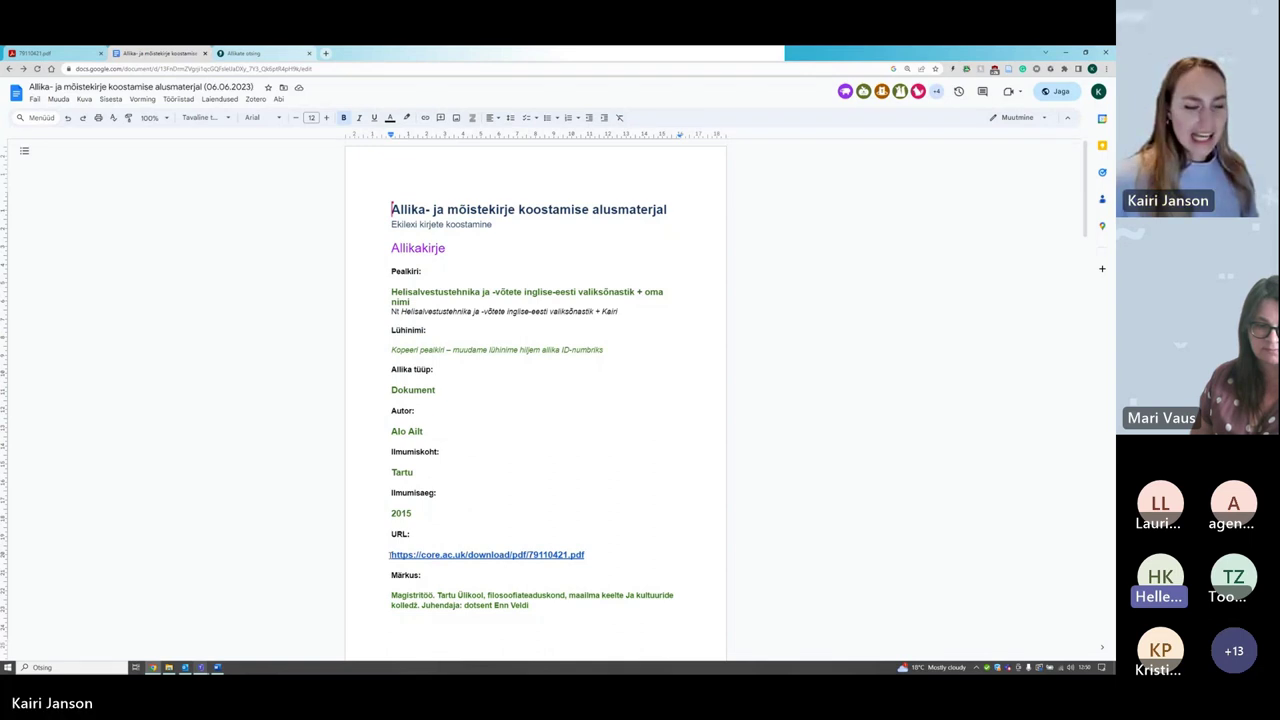
click(504, 547)
triple_click(504, 550)
key(ctrl+c)
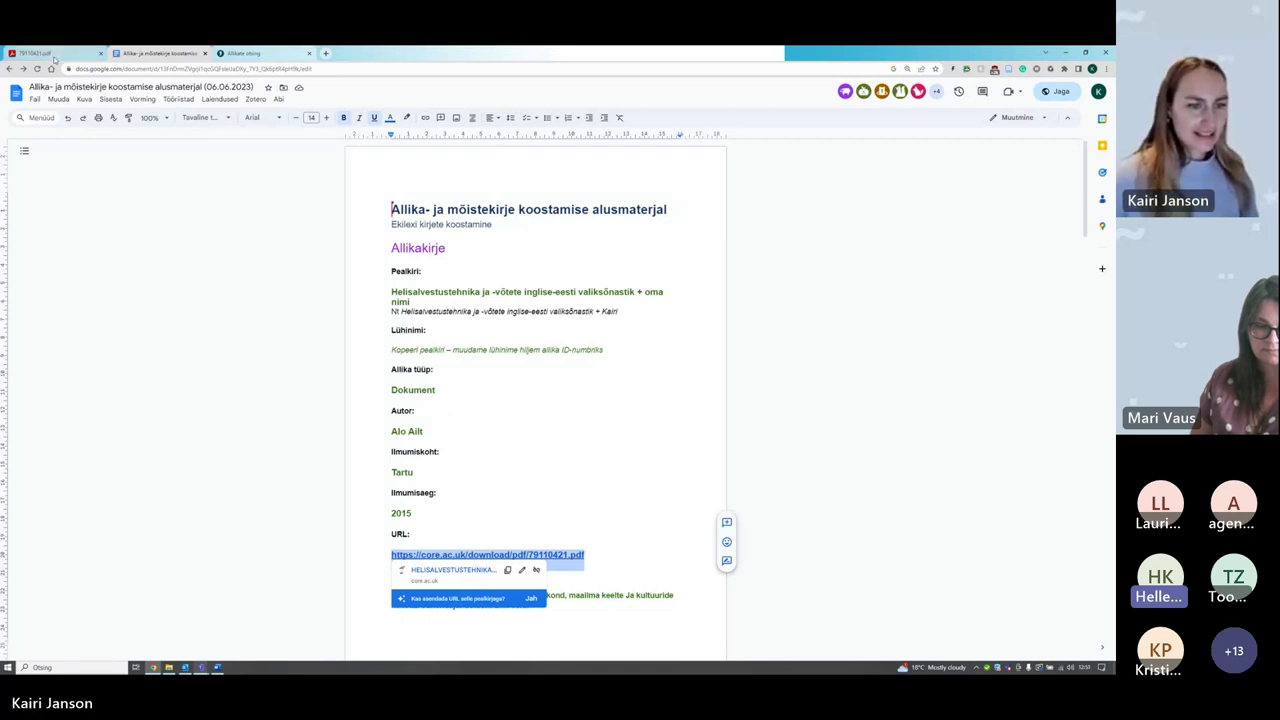
click(553, 514)
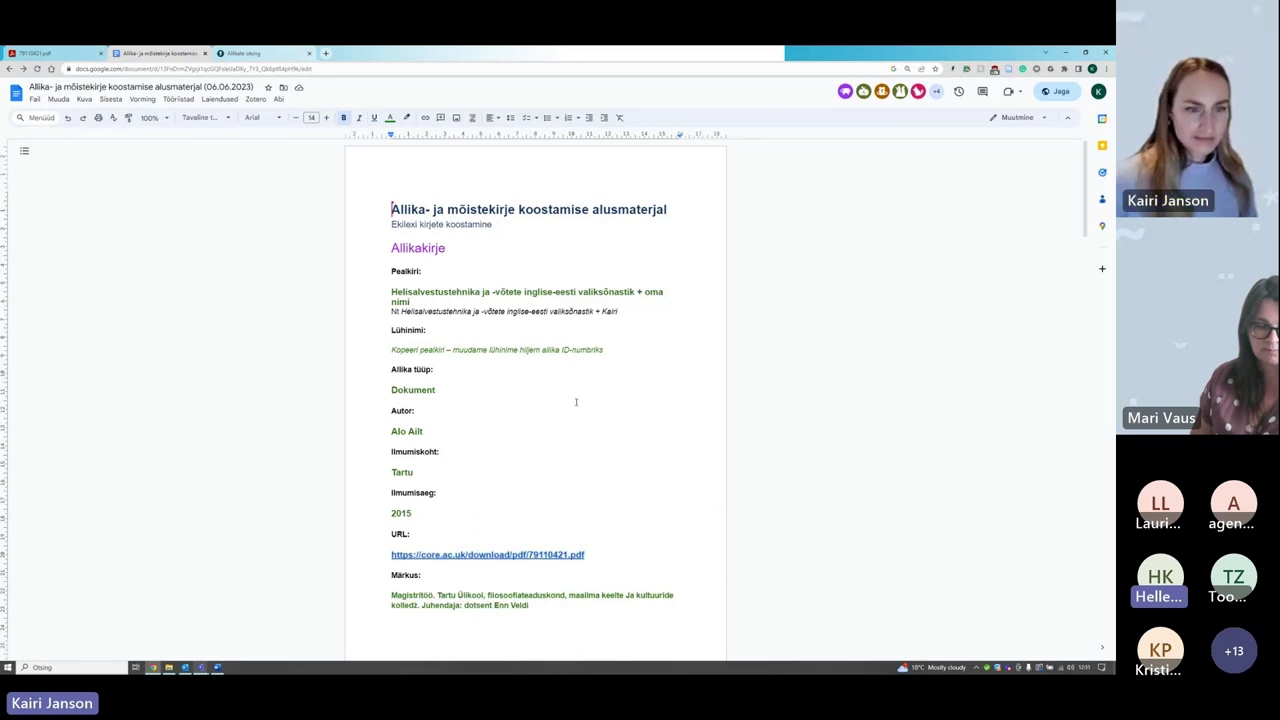
click(266, 57)
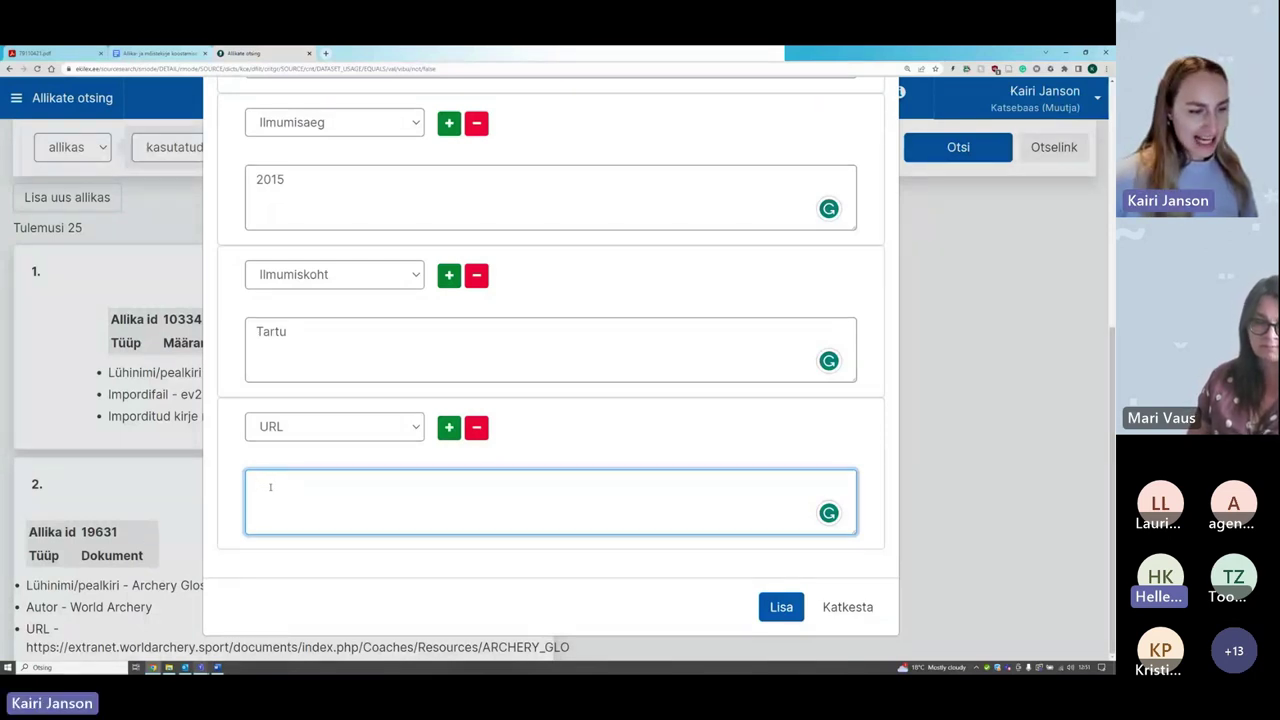
key(ctrl+v)
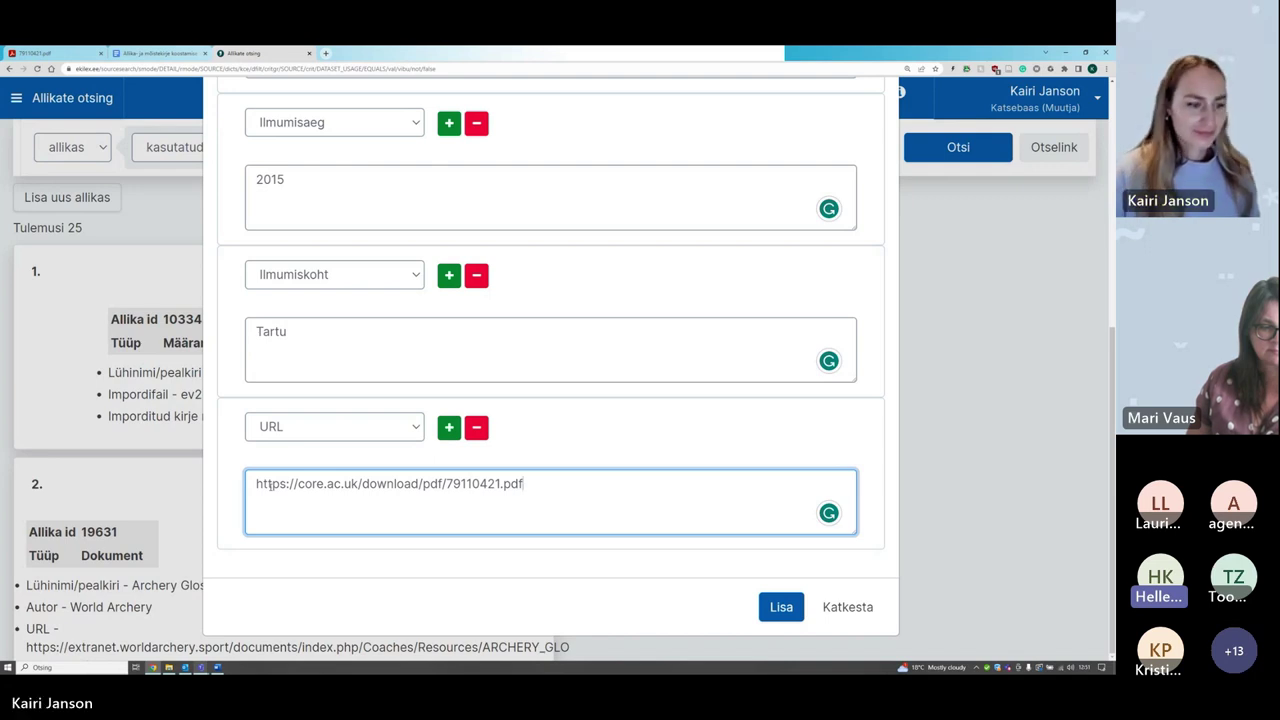
click(617, 445)
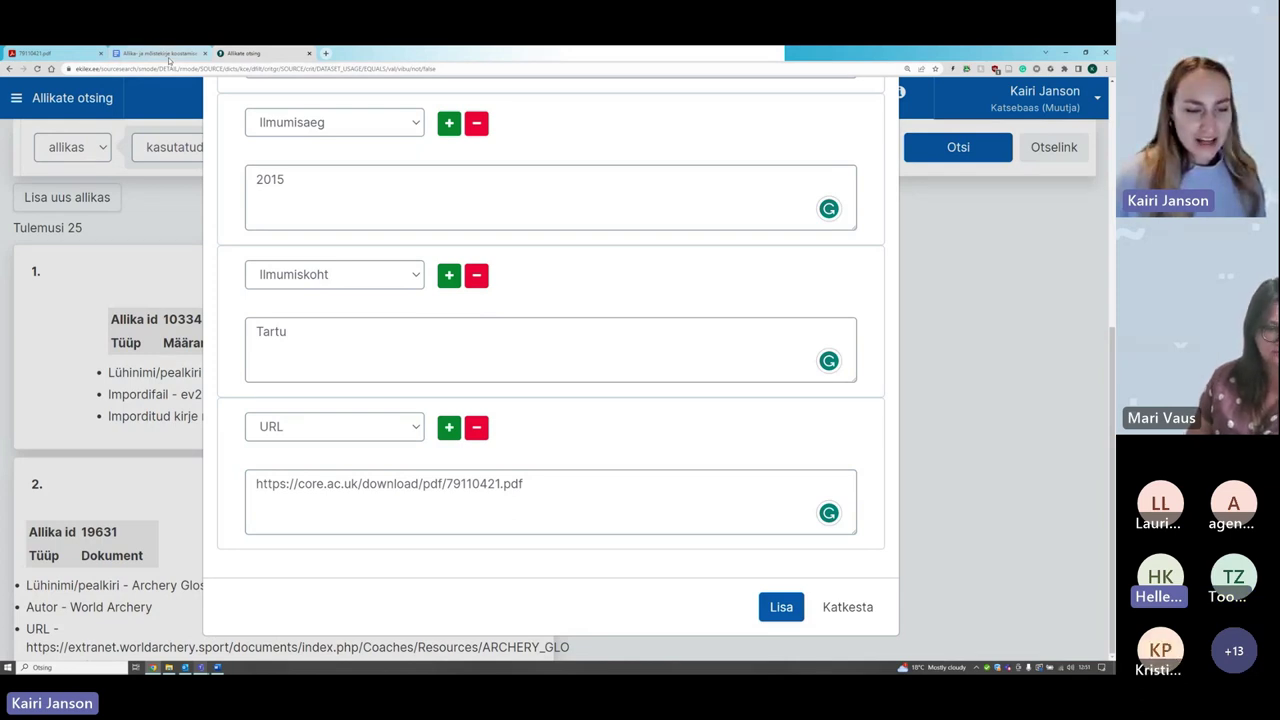
Step: Switch to the source PDF 79110421.pdf and look through its pages
mouse_move(169, 60)
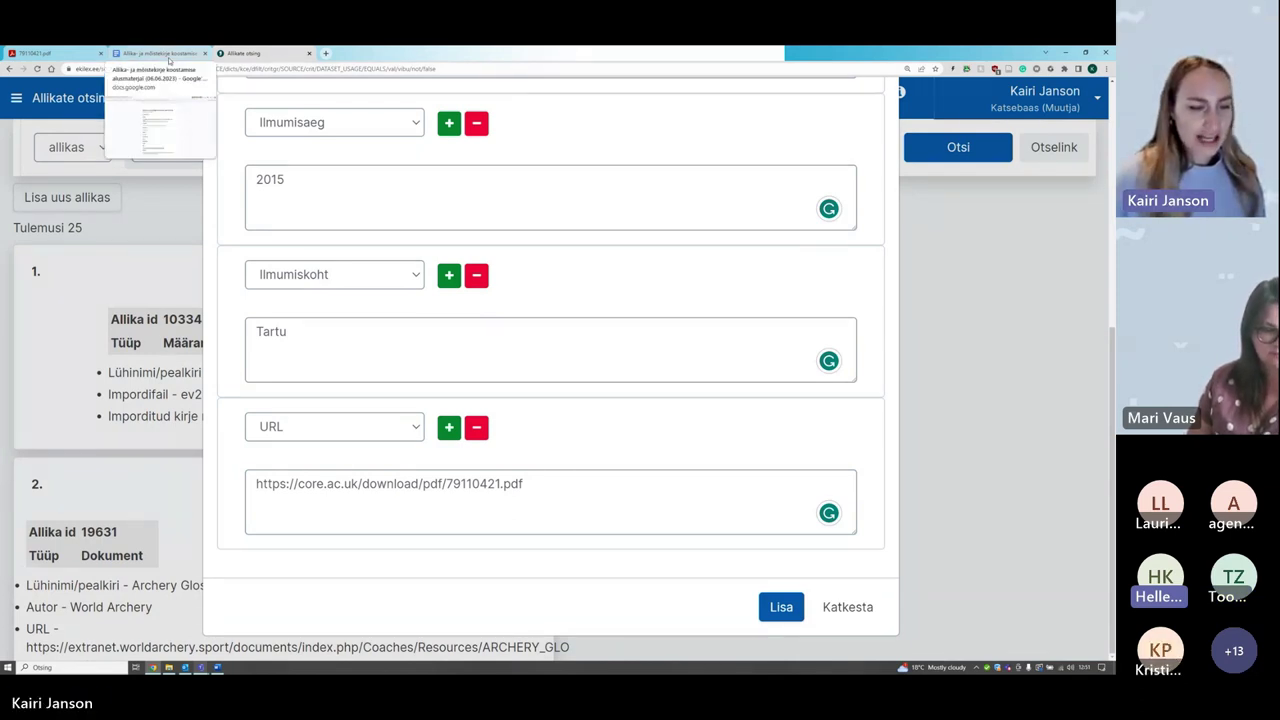
click(169, 55)
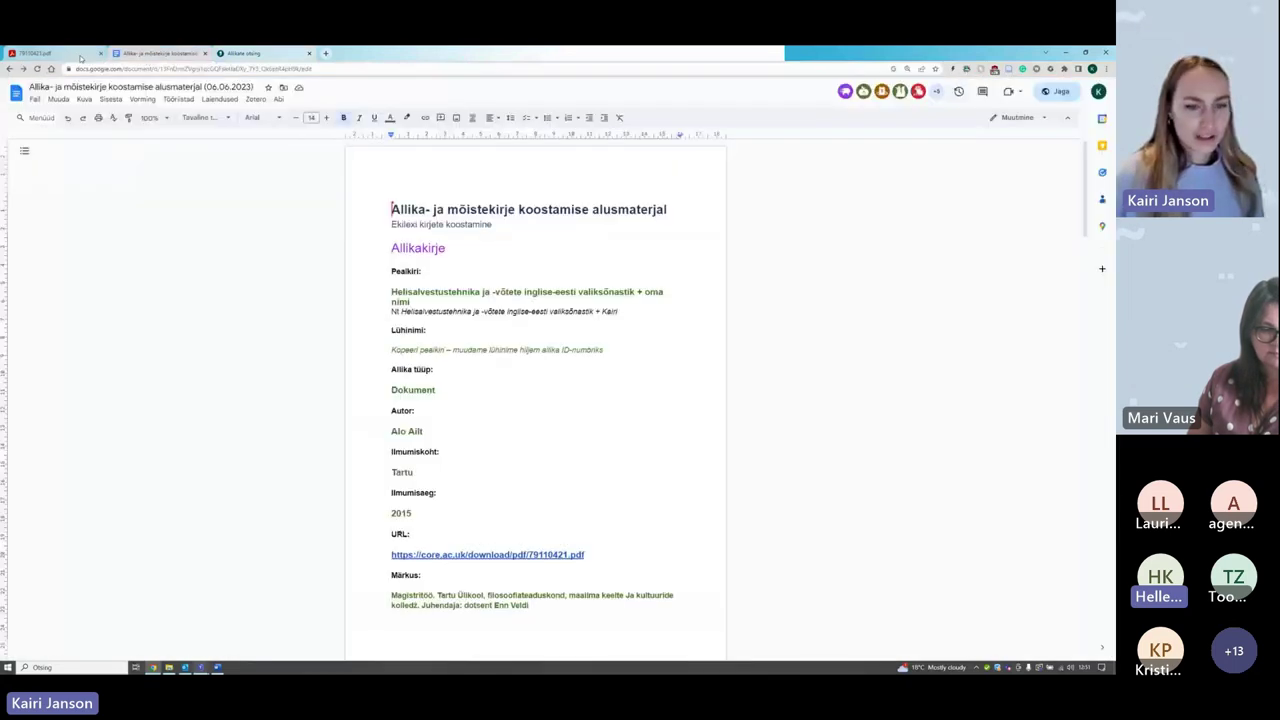
click(80, 55)
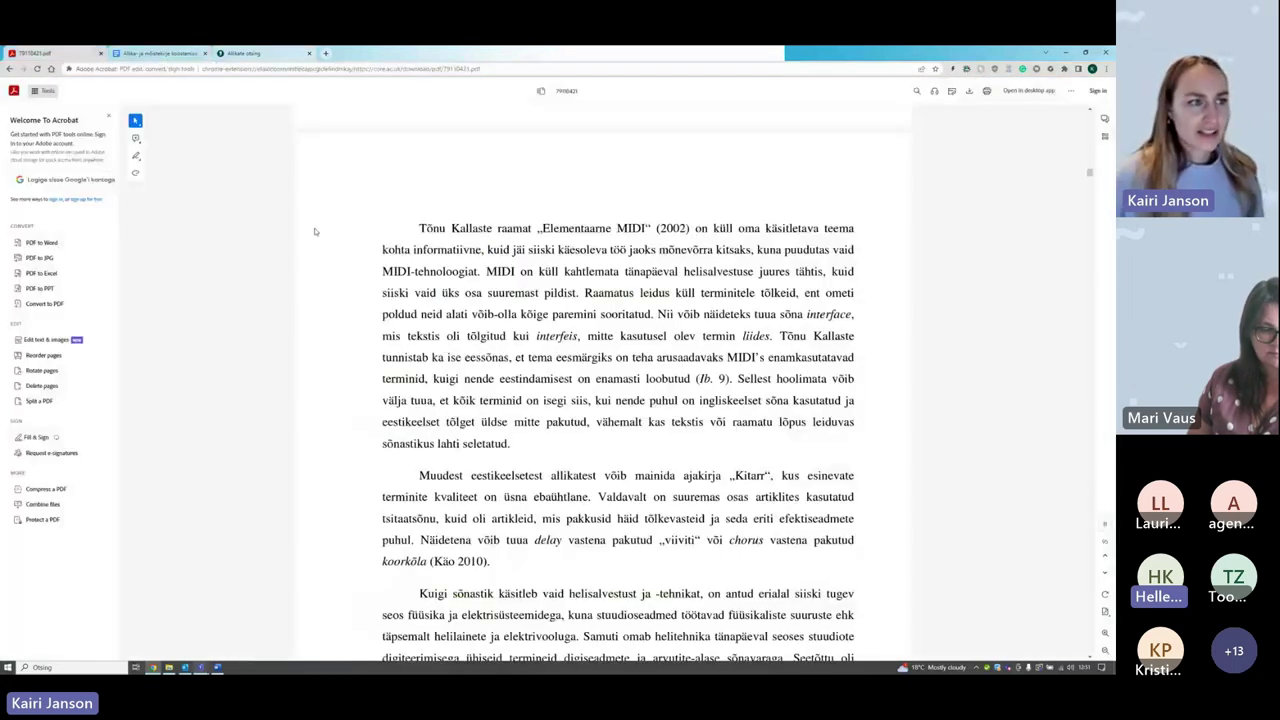
scroll(532, 403, down, 3)
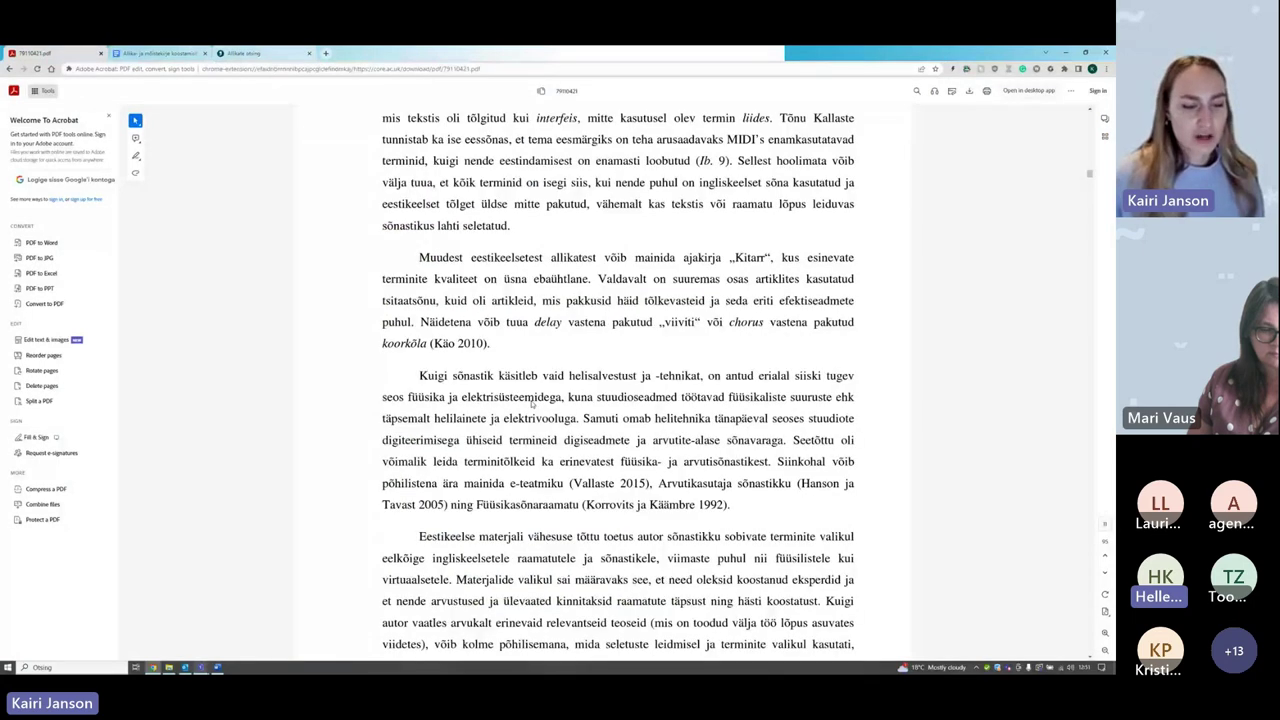
scroll(531, 404, down, 4)
scroll(531, 414, down, 5)
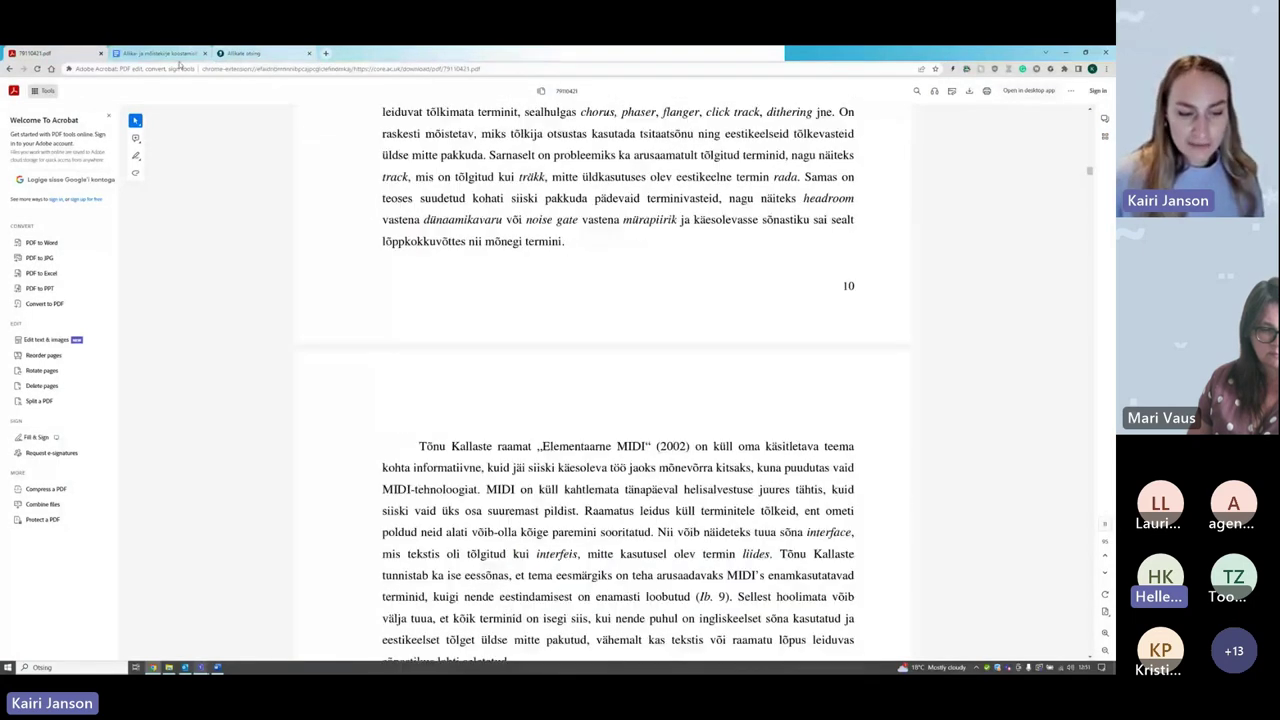
Step: Copy the sharing link of the source material Google Docs document, post it in the Teams meeting chat and return to the document
key(ctrl+Tab)
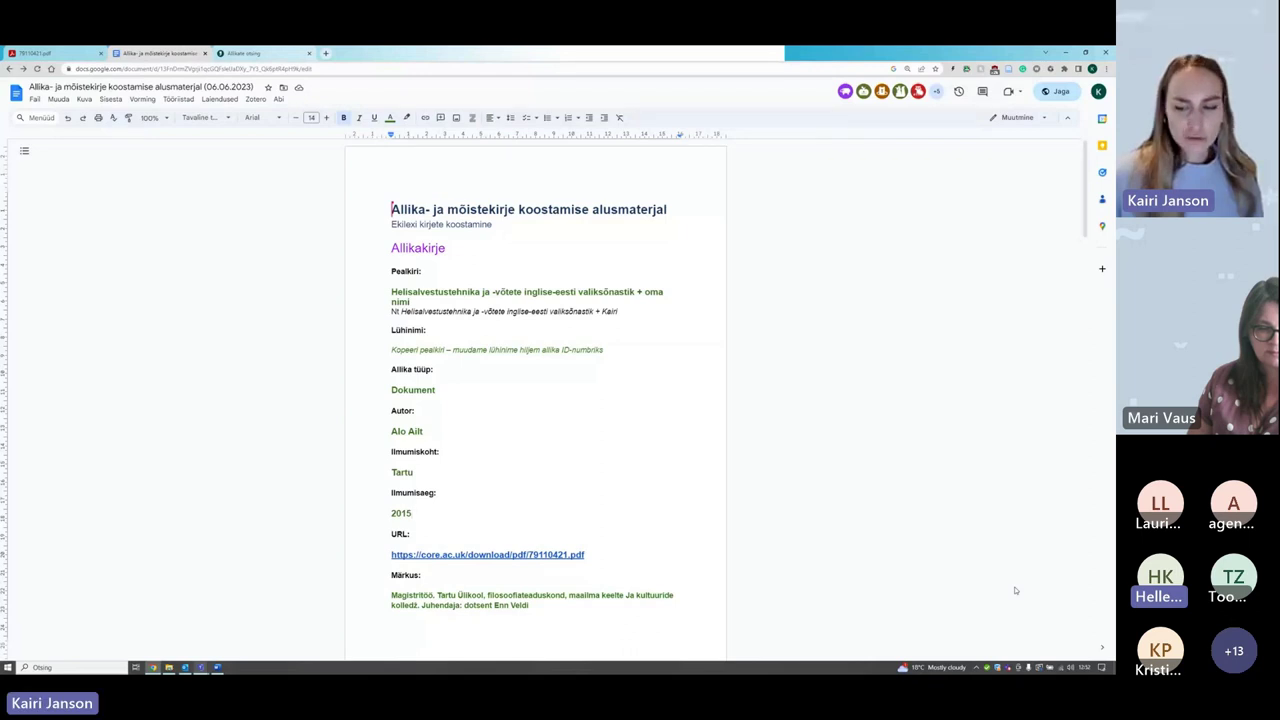
click(1058, 92)
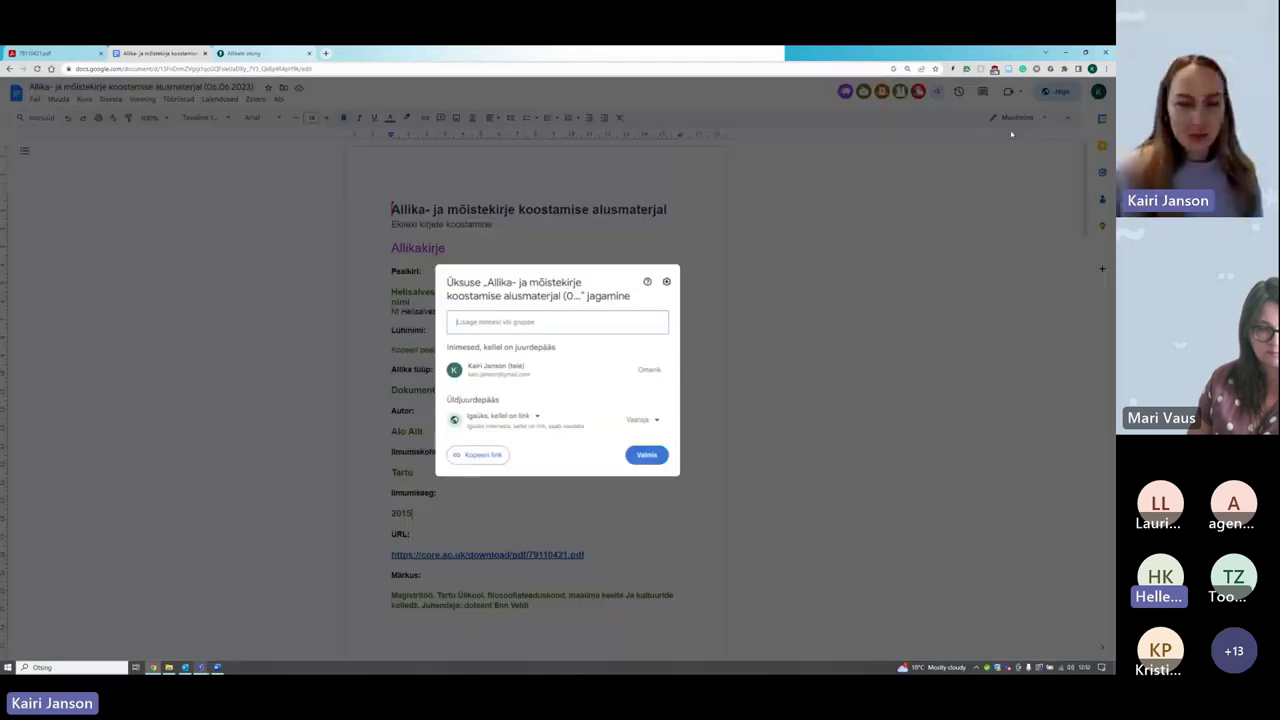
click(477, 454)
mouse_move(201, 667)
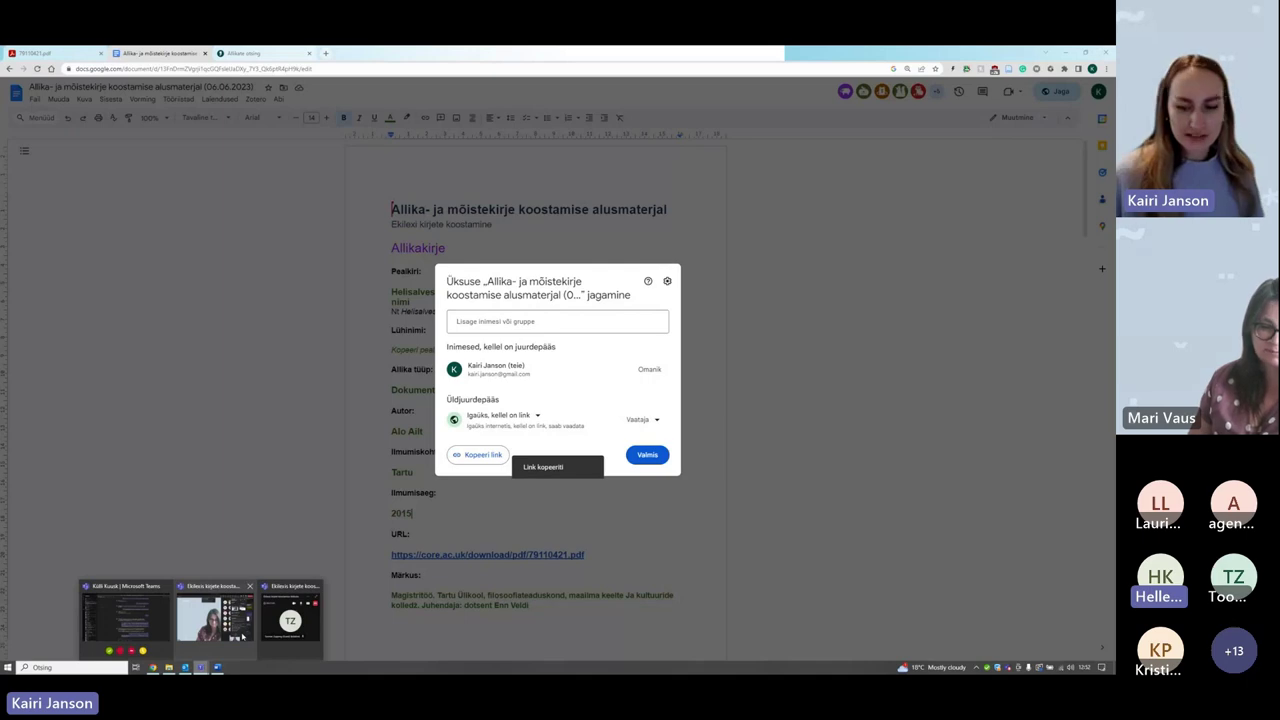
click(244, 636)
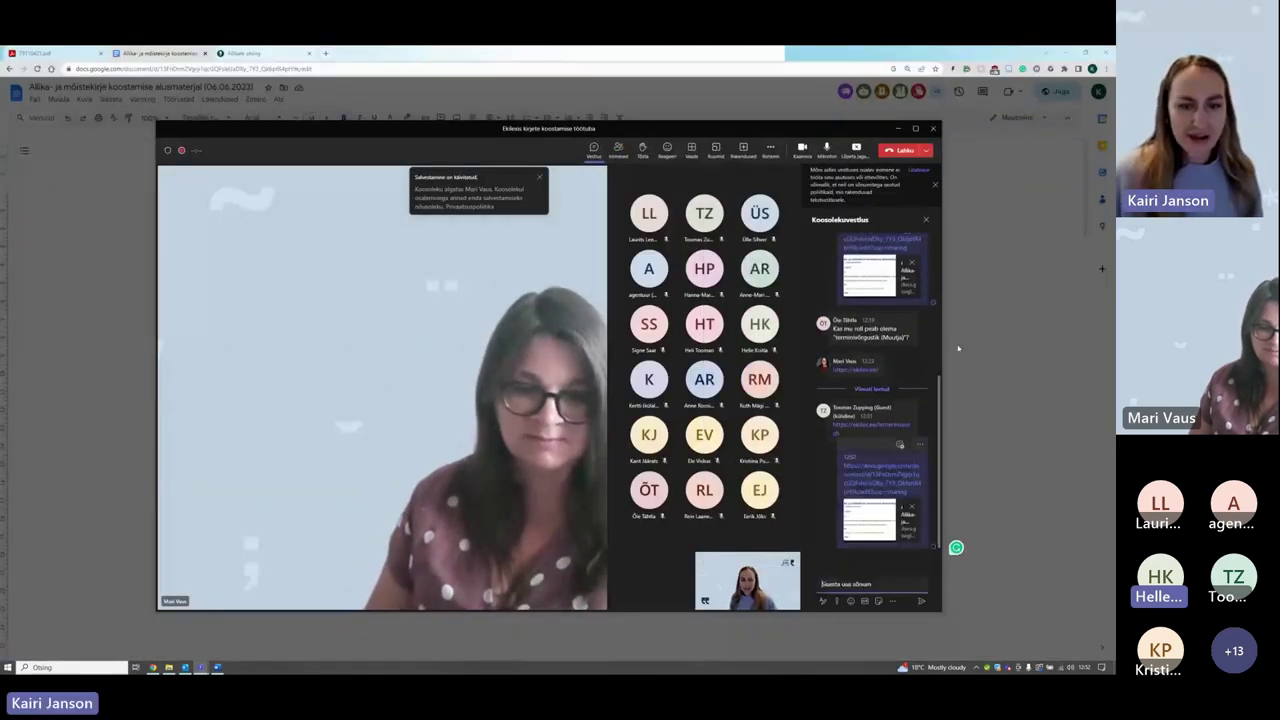
click(897, 128)
click(408, 226)
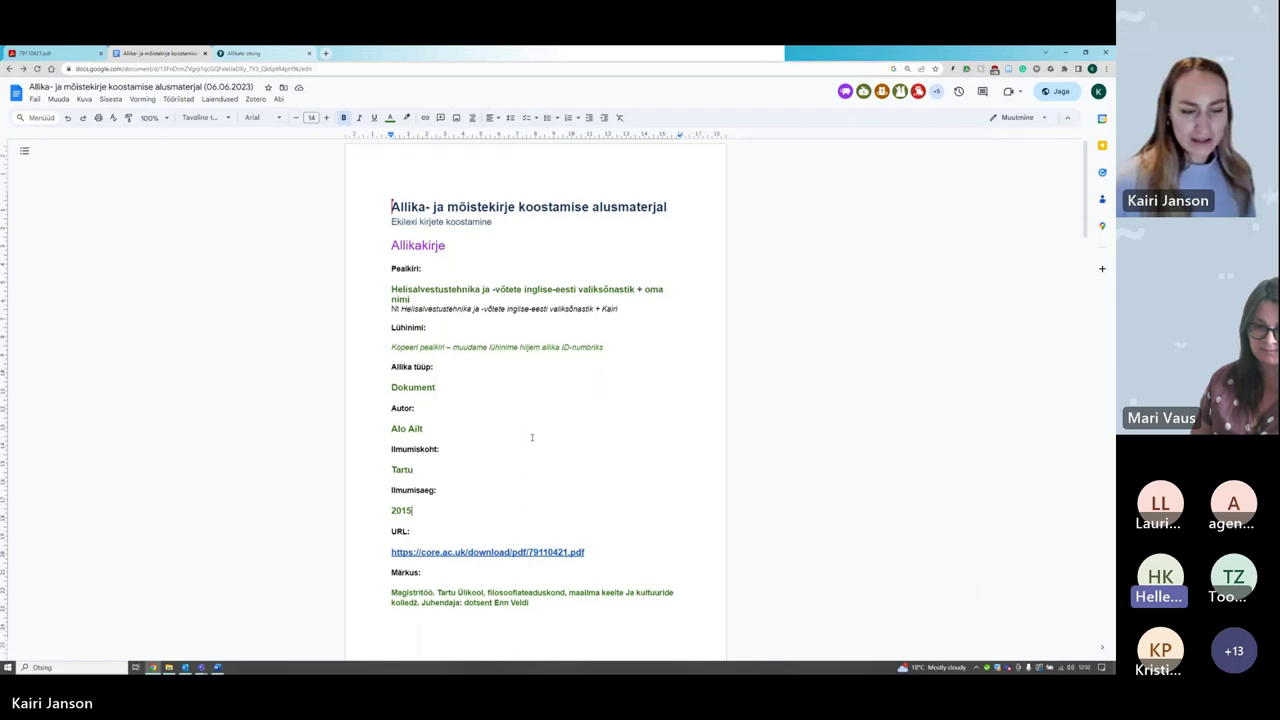
Step: Correct the capitalised "Ja" to "ja" in the Märkus text of the source material document
scroll(532, 437, down, 5)
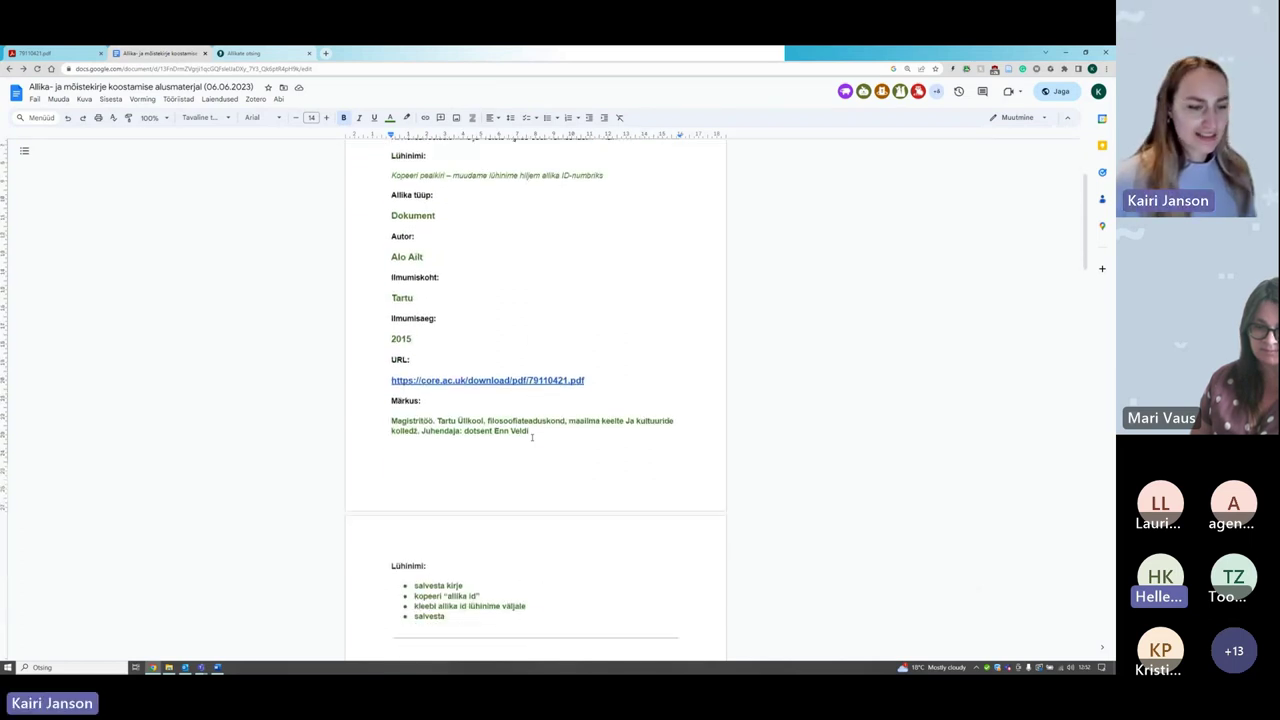
scroll(508, 423, up, 3)
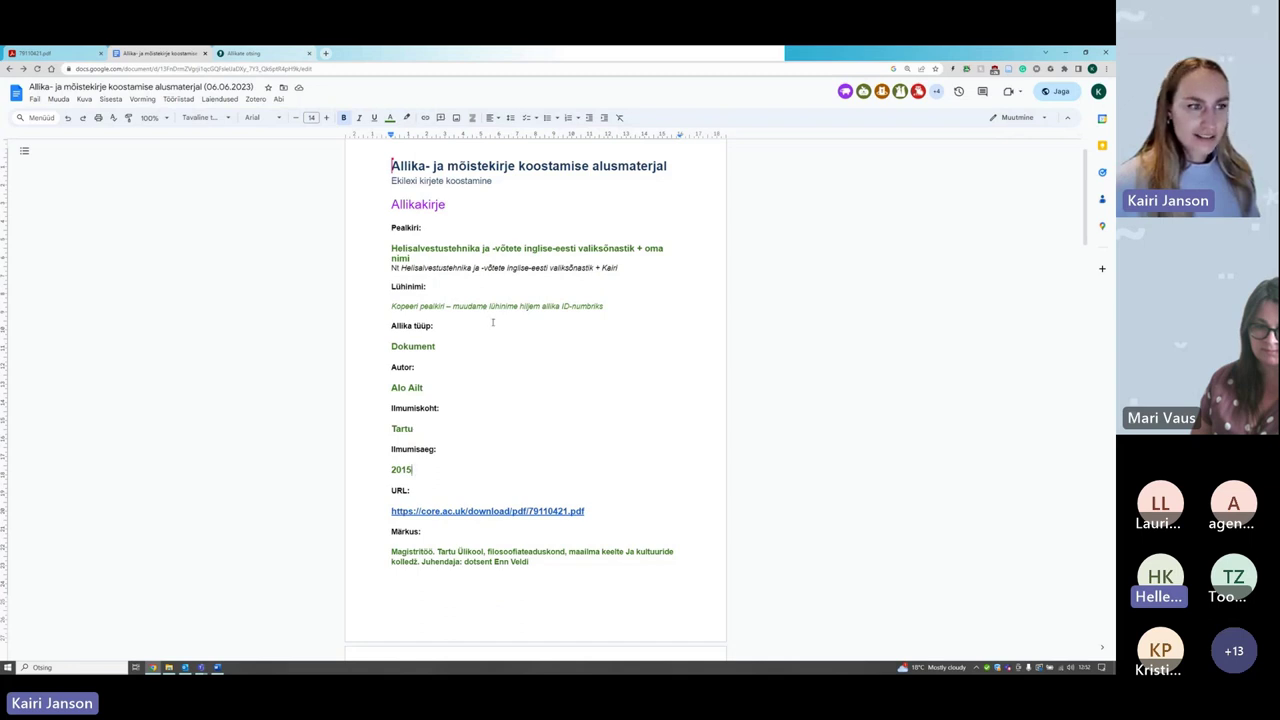
scroll(492, 322, up, 1)
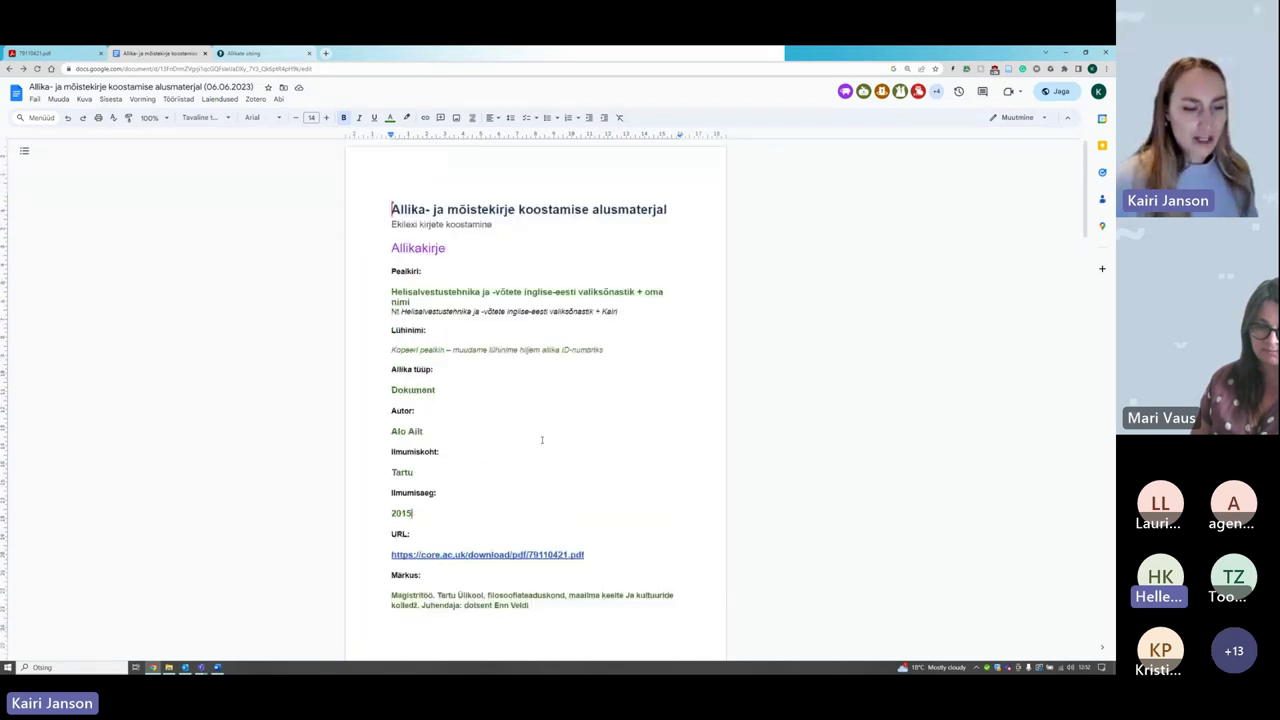
scroll(542, 440, down, 1)
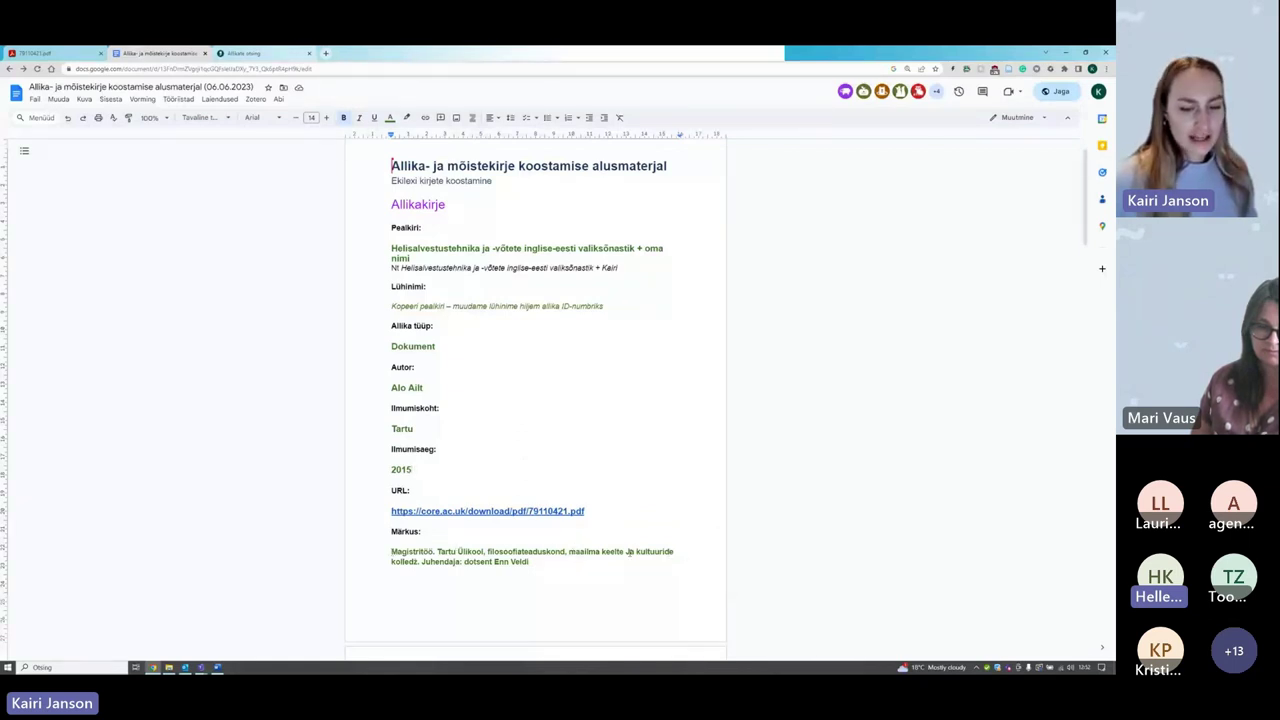
click(598, 551)
key(BackSpace)
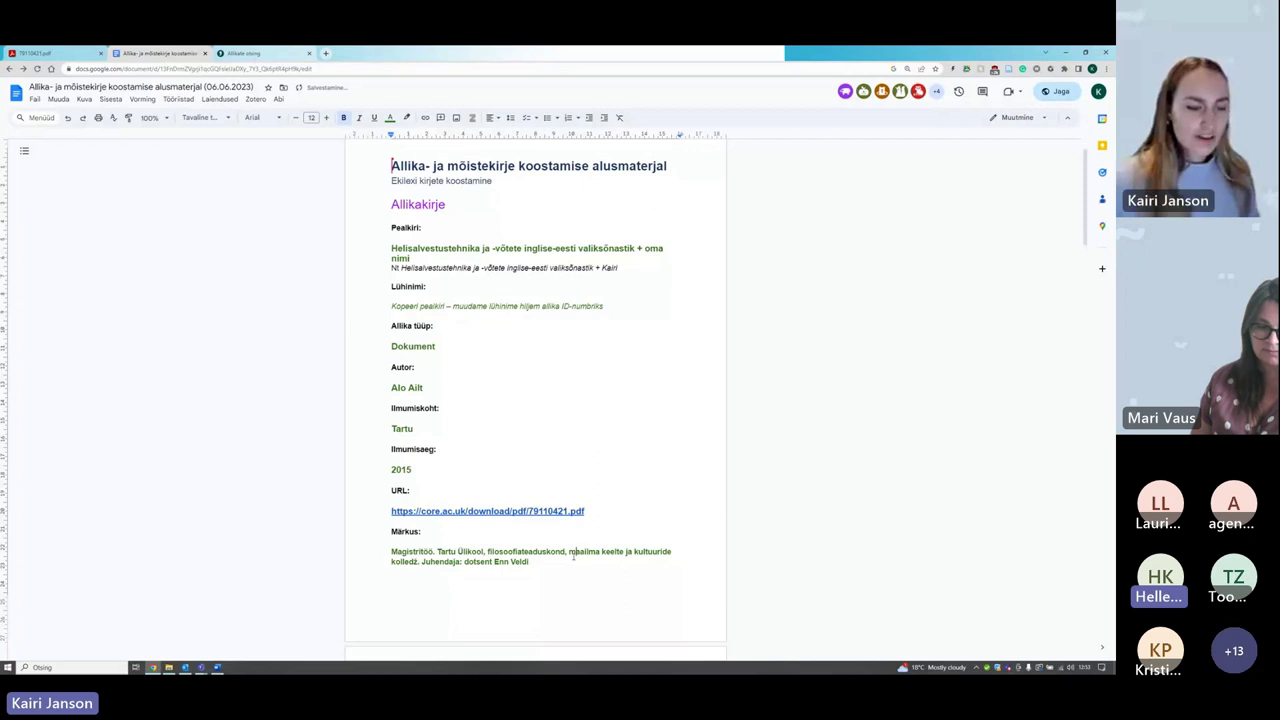
Step: Copy the full Märkus text from the source material document and switch to the Ekilex source form
drag(391, 551, 530, 563)
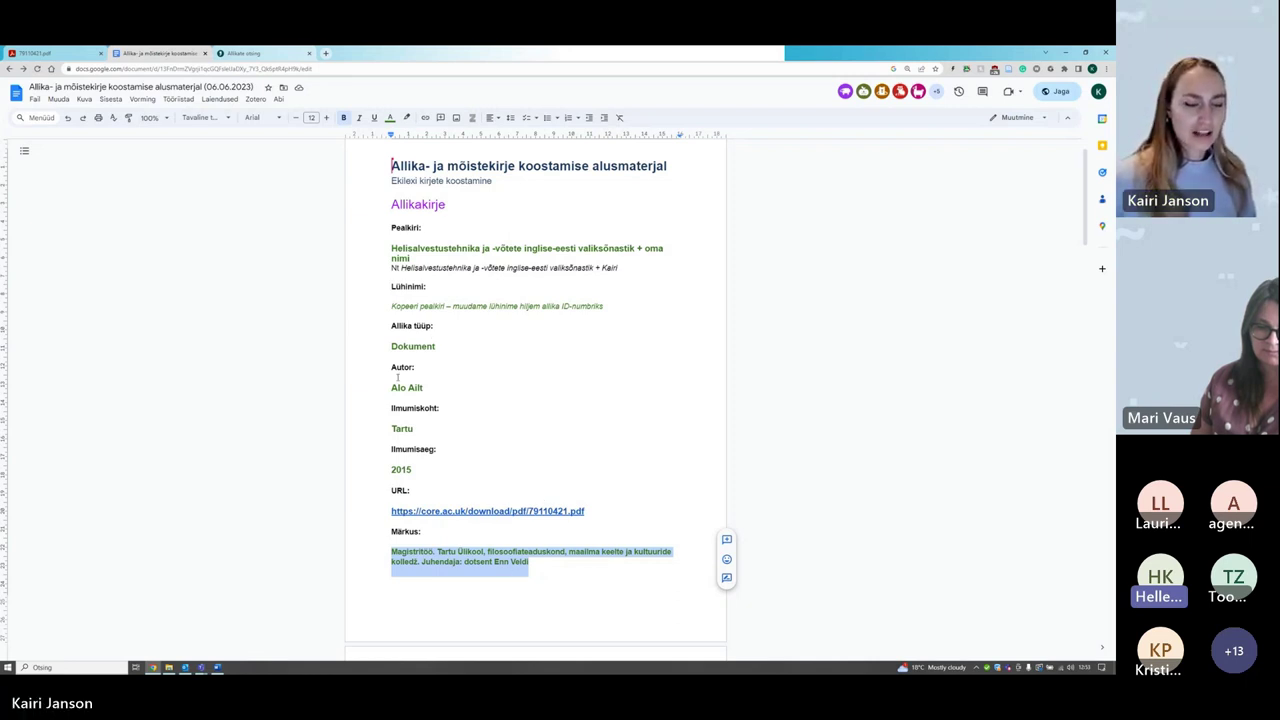
scroll(400, 400, up, 1)
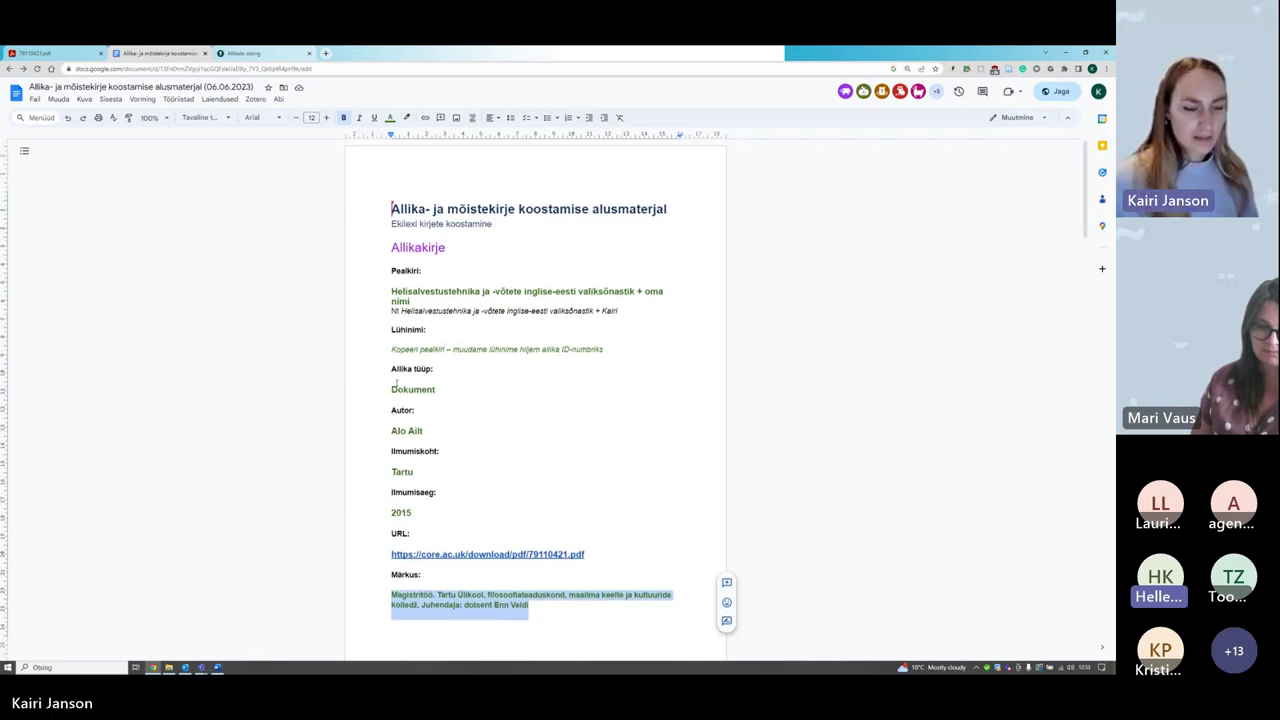
scroll(405, 490, down, 2)
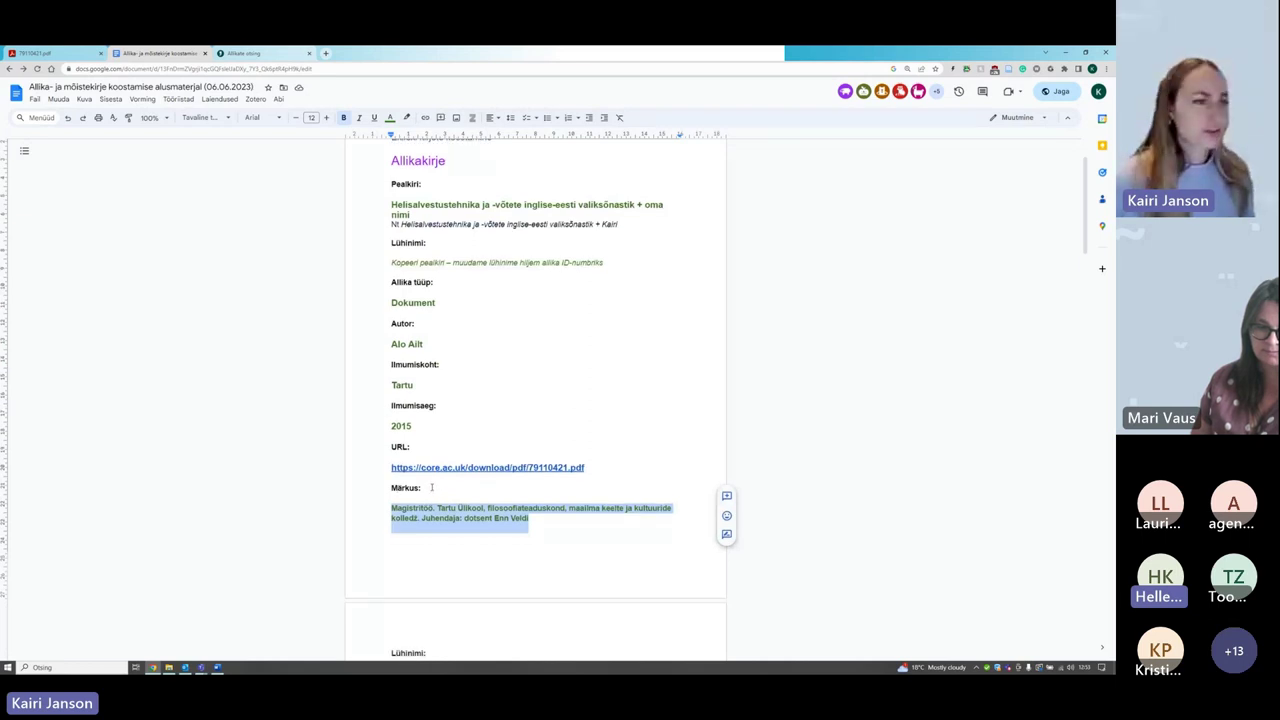
click(268, 55)
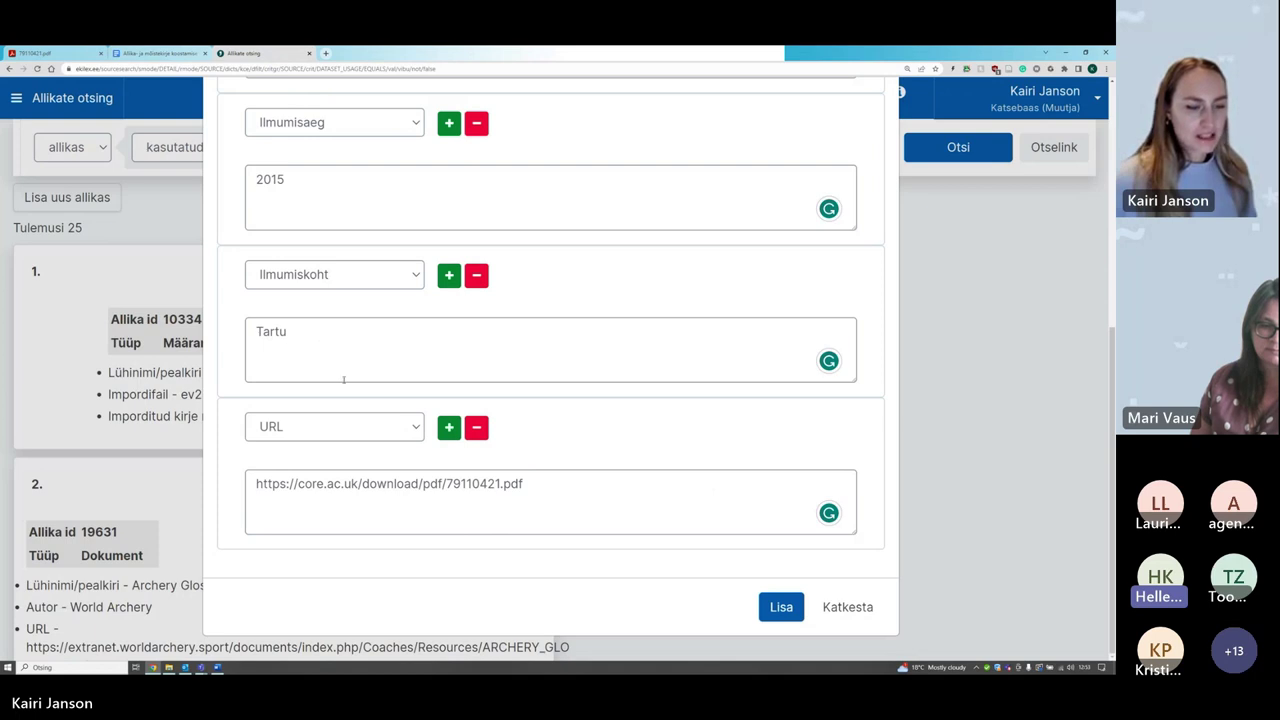
Step: Add another attribute below URL, set it to Märkus and enter the copied master's thesis note as its value
click(449, 430)
scroll(416, 487, down, 2)
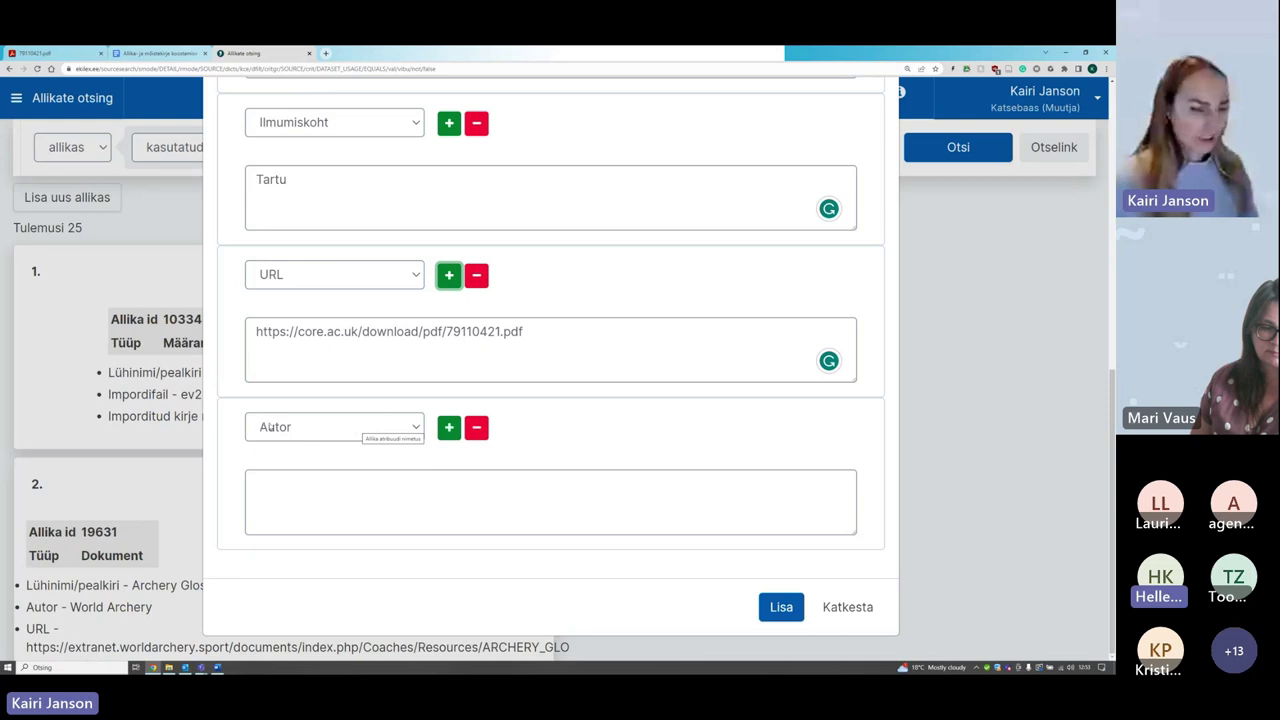
click(295, 431)
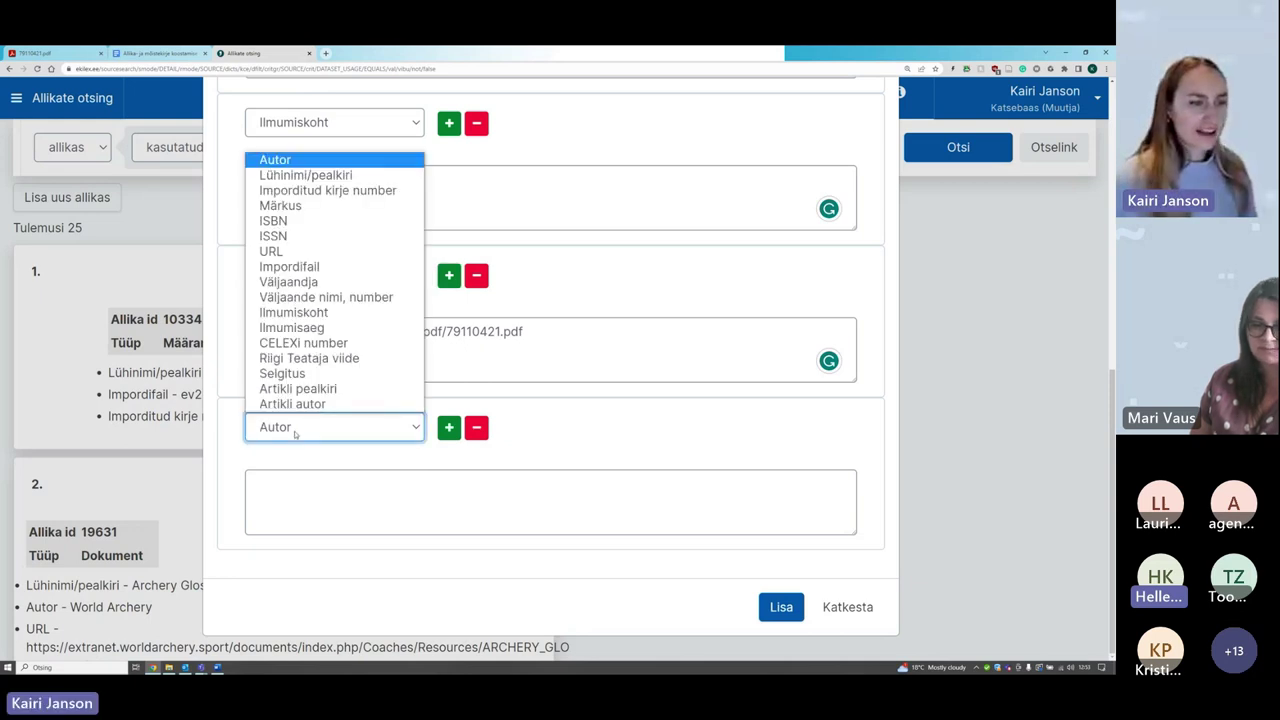
click(334, 206)
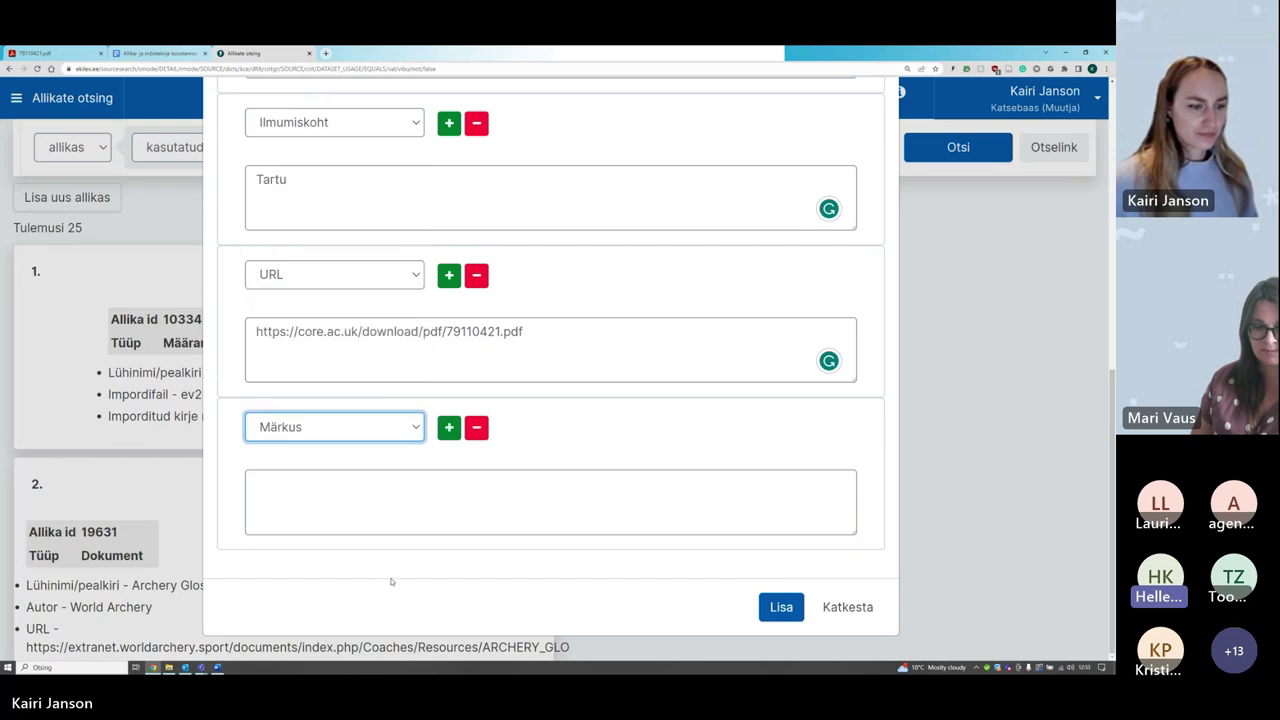
click(312, 486)
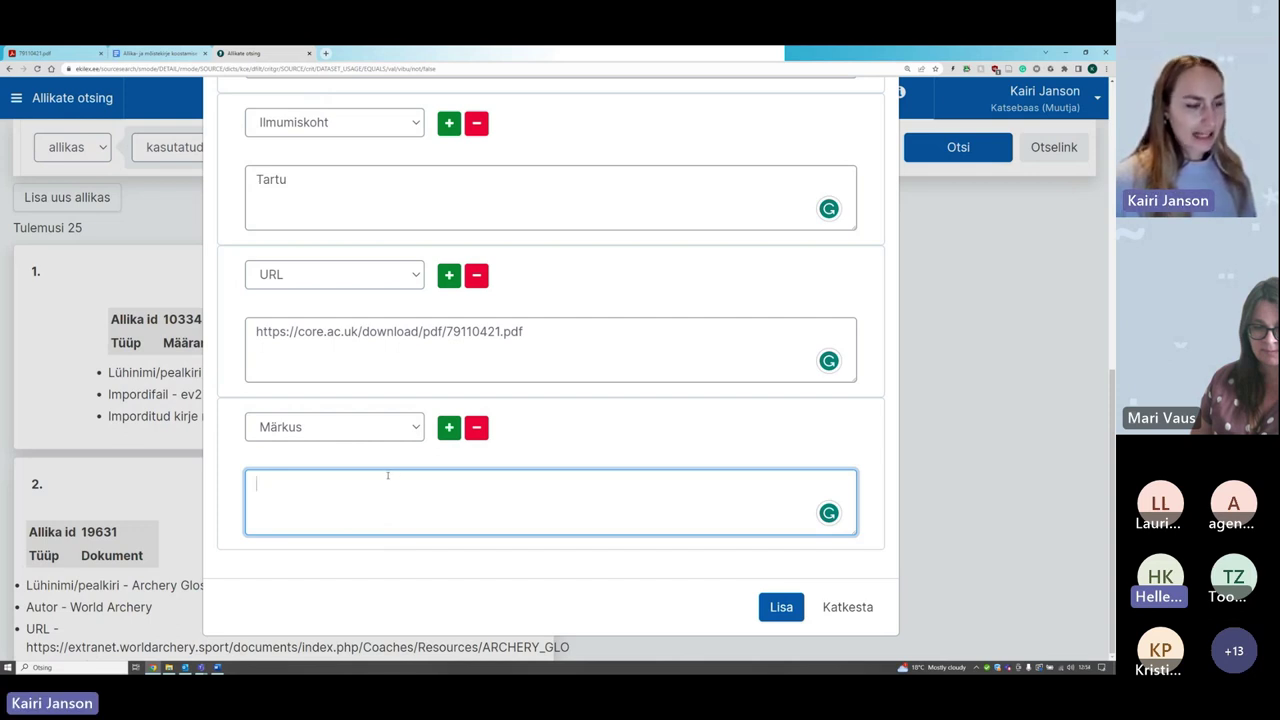
text(Magistritöö. Tartu Ülikool, filosoofiateaduskond, maailma keelte ja kultuuride kolledž. Juhendaja: dotsent Enn Veldi)
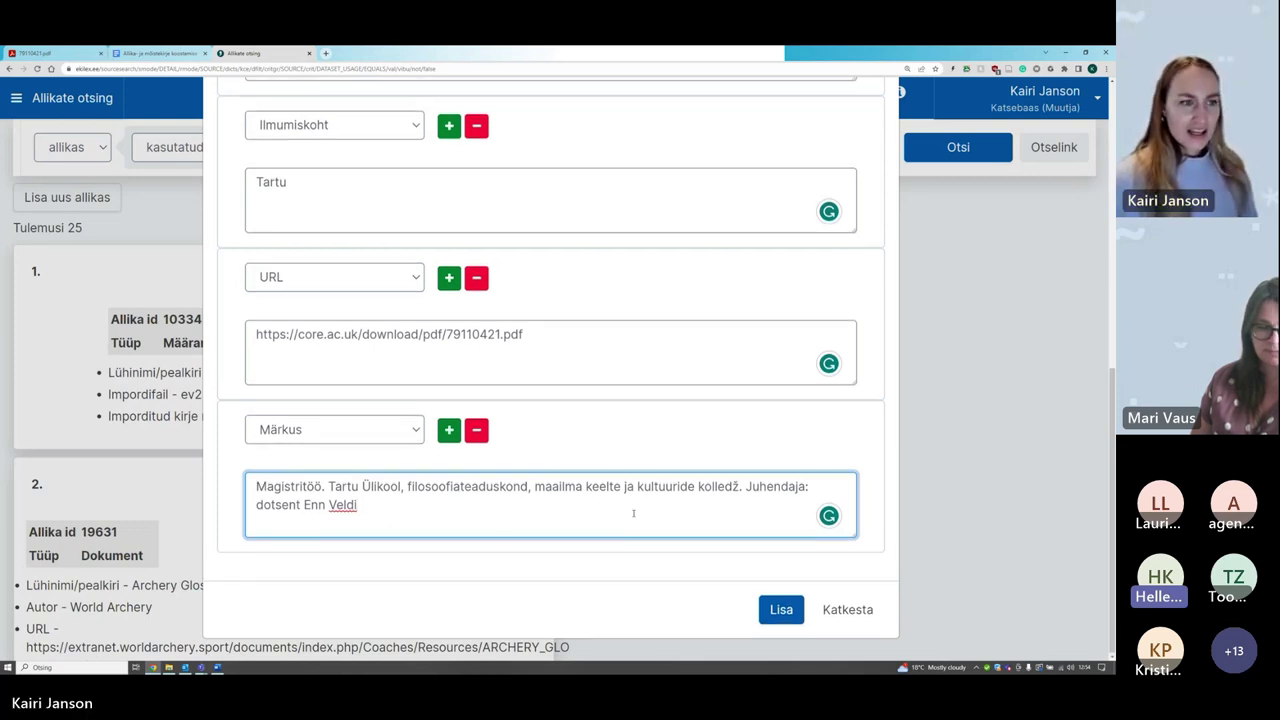
Step: Review the completed source form from Lühinimi and Pealkiri down to the Märkus attribute
scroll(625, 512, up, 2)
scroll(633, 513, up, 5)
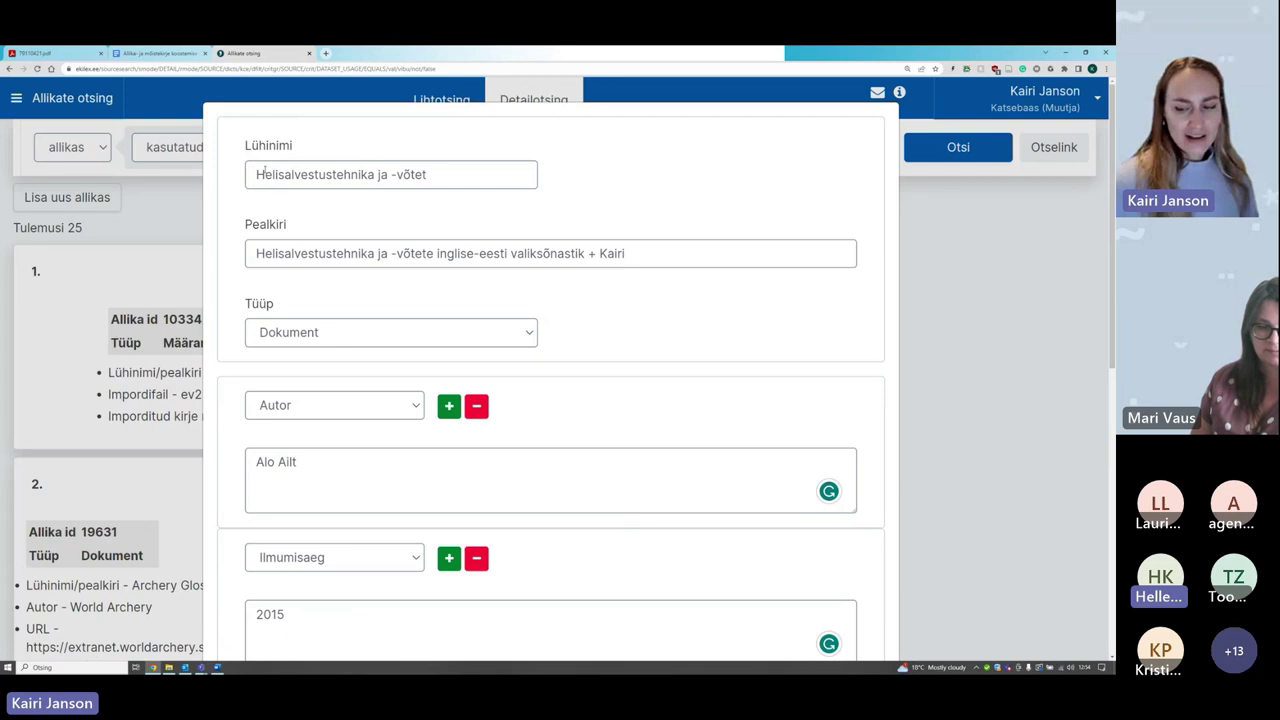
drag(257, 173, 432, 163)
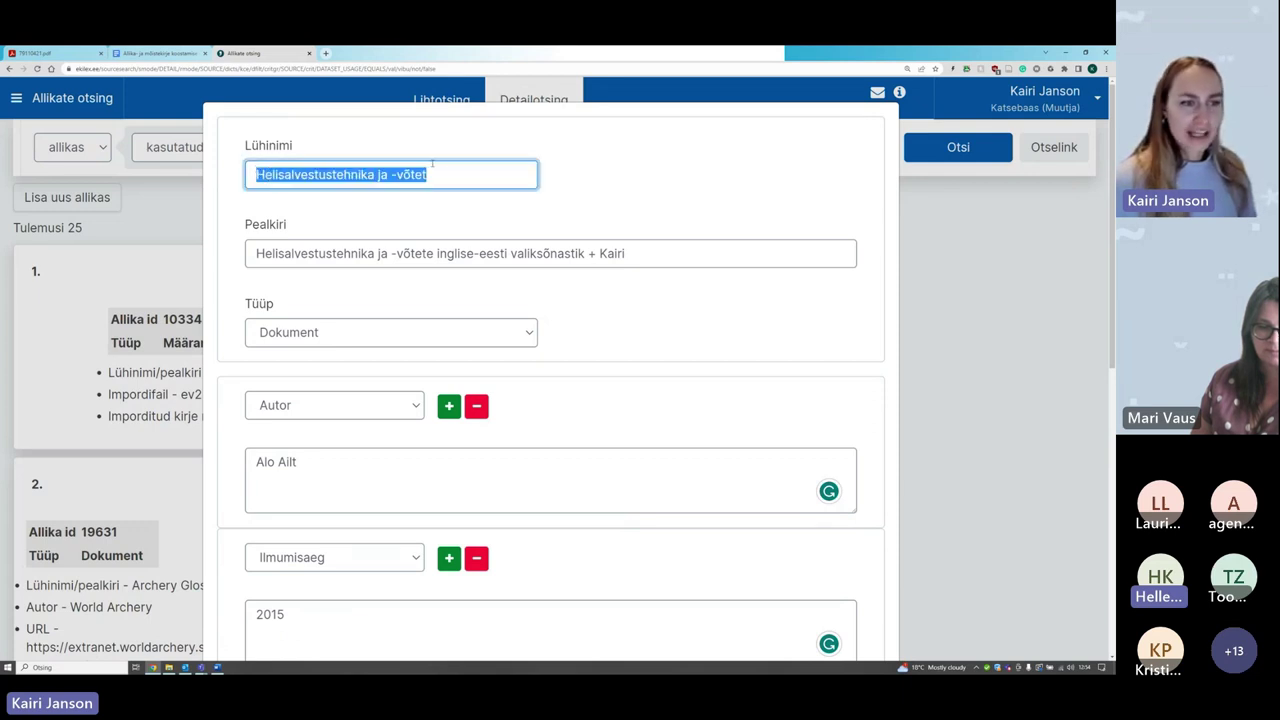
click(374, 203)
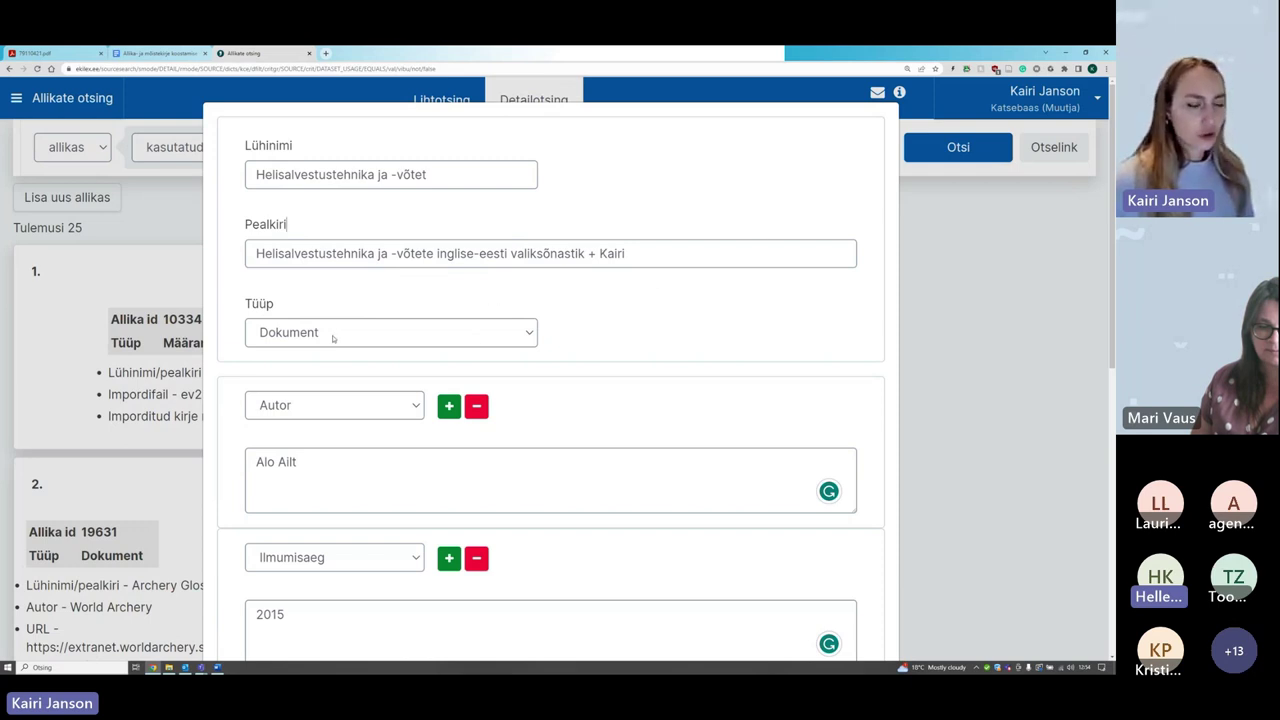
scroll(333, 338, down, 2)
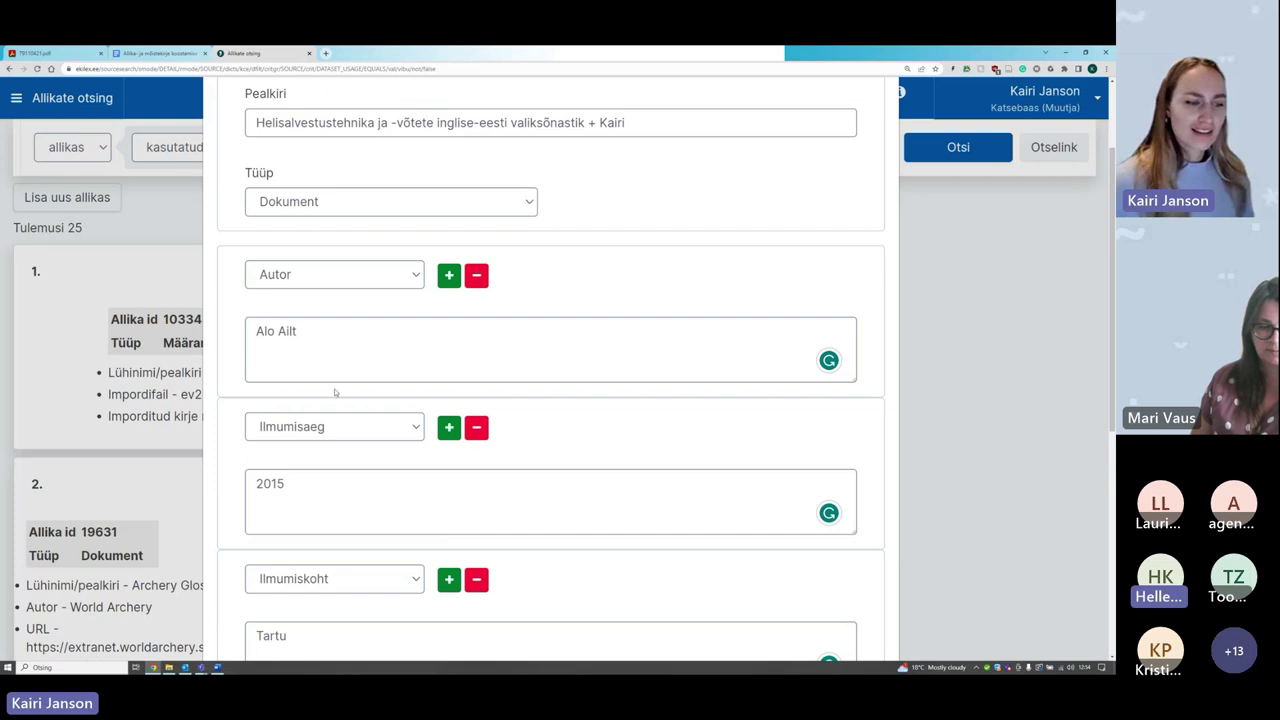
scroll(335, 392, down, 2)
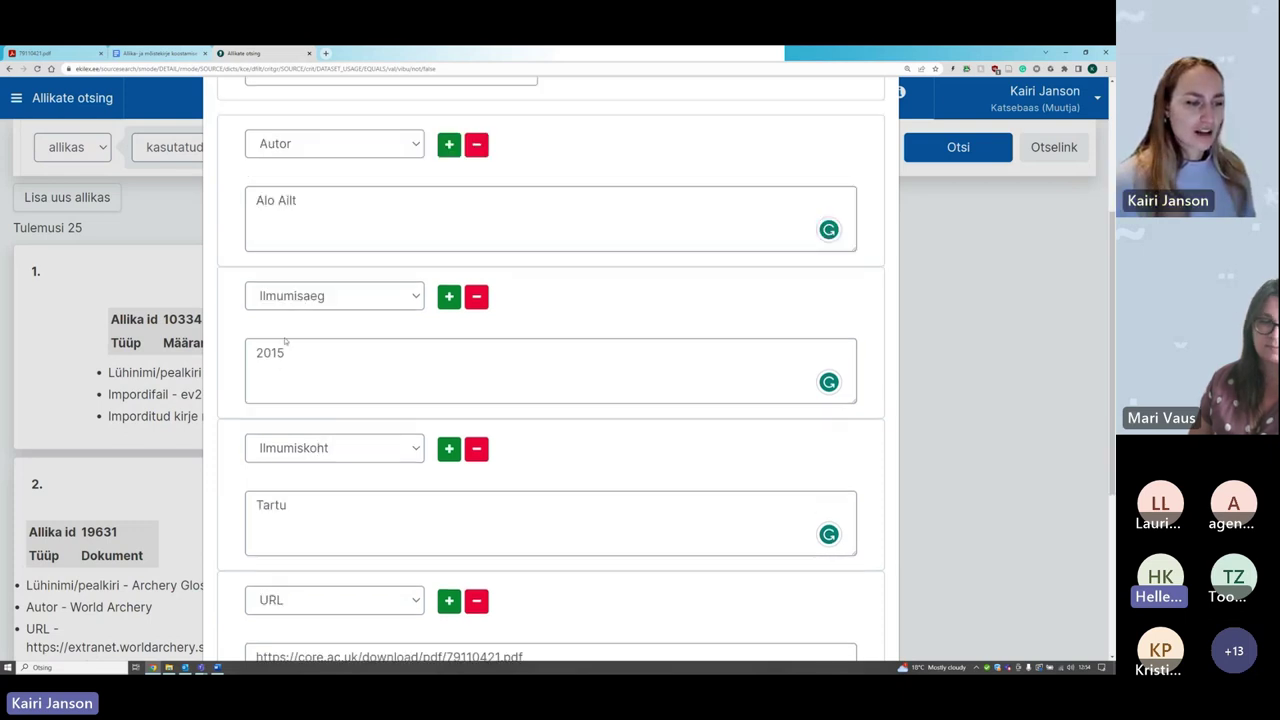
scroll(337, 399, down, 2)
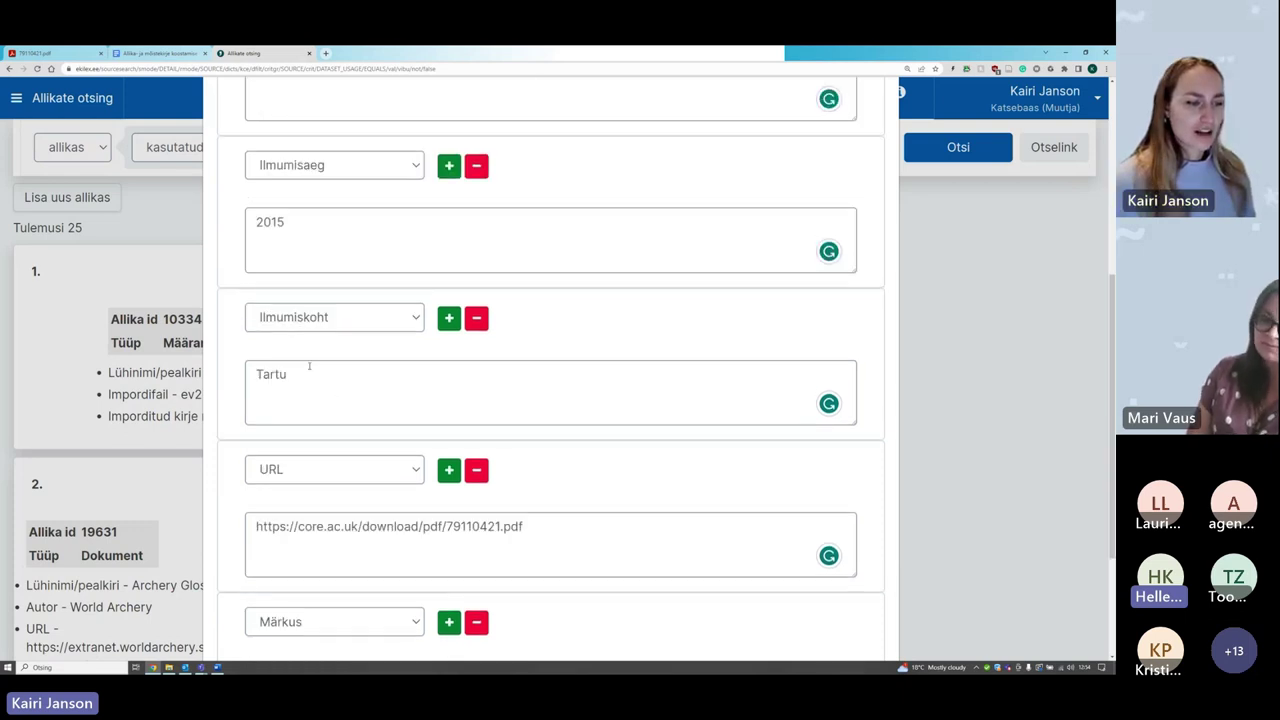
scroll(309, 366, down, 2)
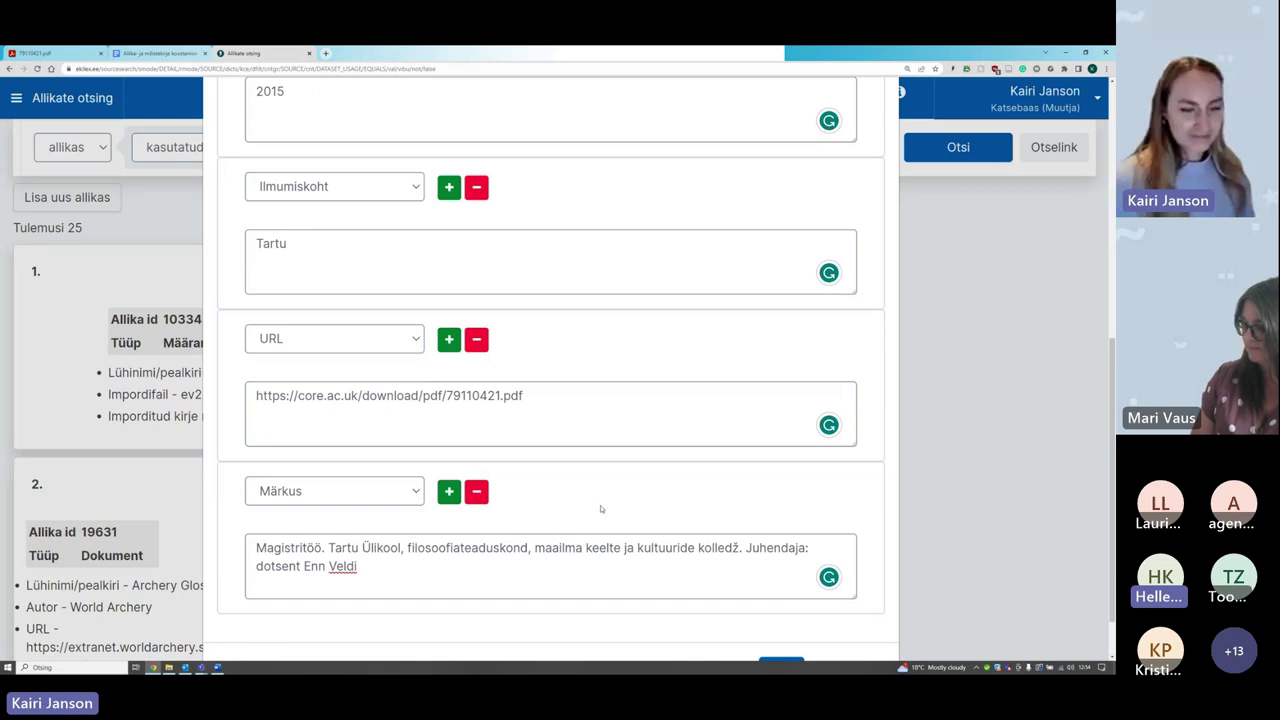
scroll(601, 509, down, 1)
scroll(603, 508, up, 2)
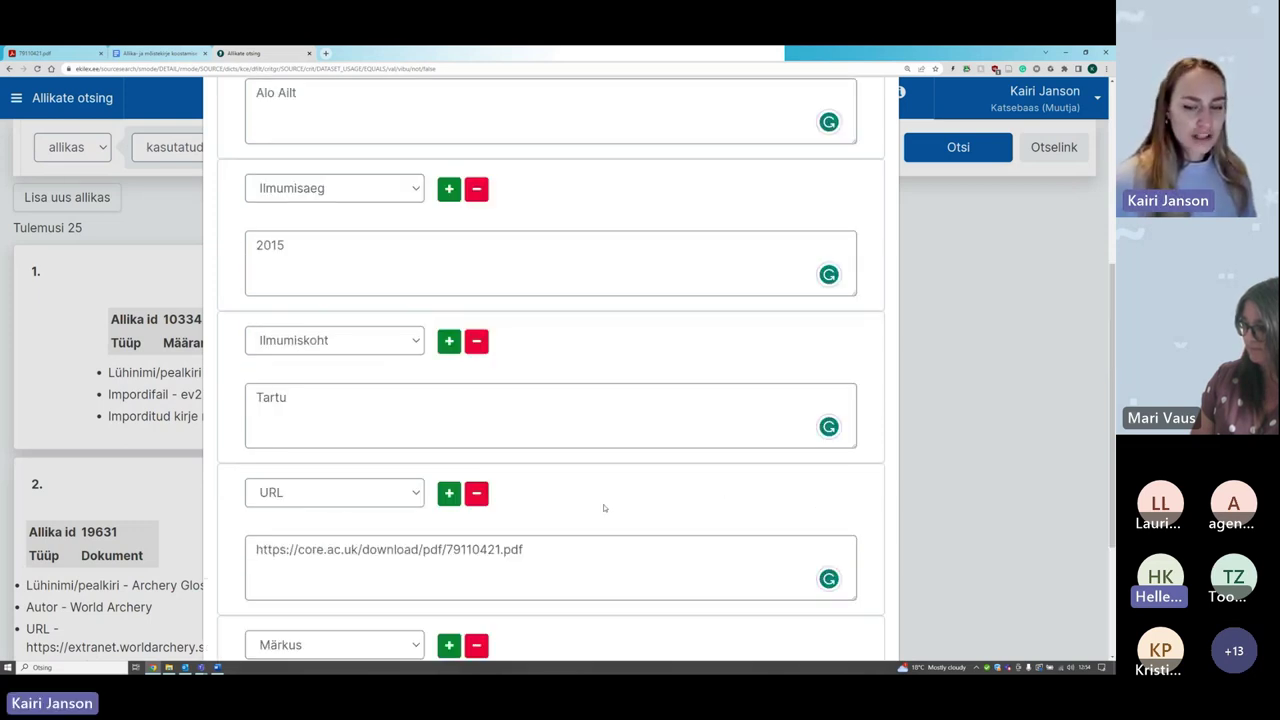
Step: Submit the completed form to add the new source to Ekilex
scroll(603, 508, down, 2)
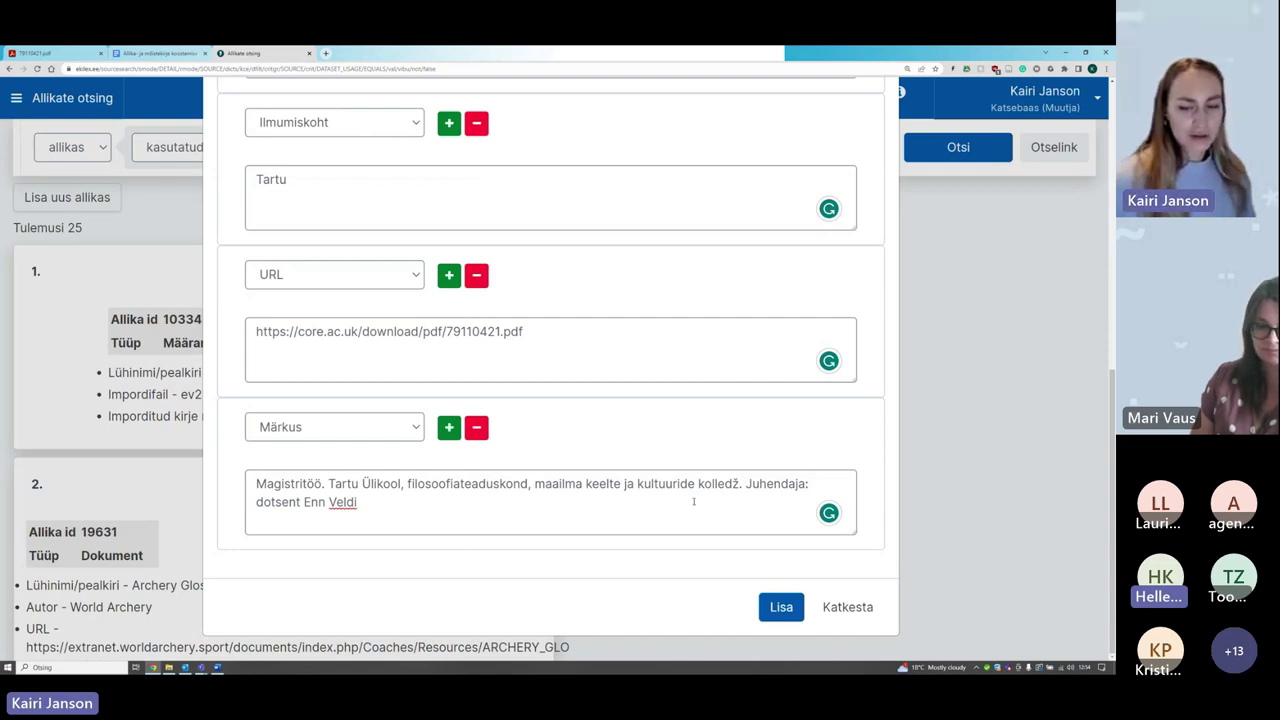
click(782, 608)
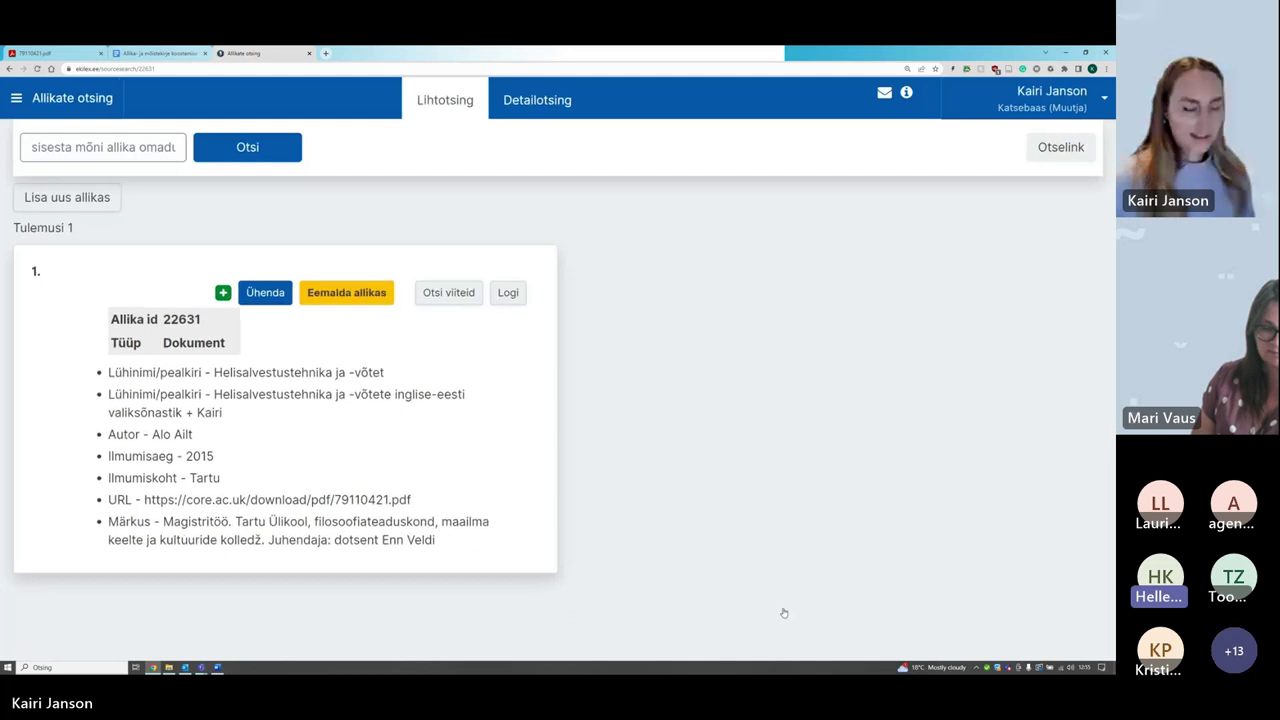
Step: Examine the attributes of the newly added source entry, including the Lühinimi/pealkiri line with the short name
mouse_move(225, 405)
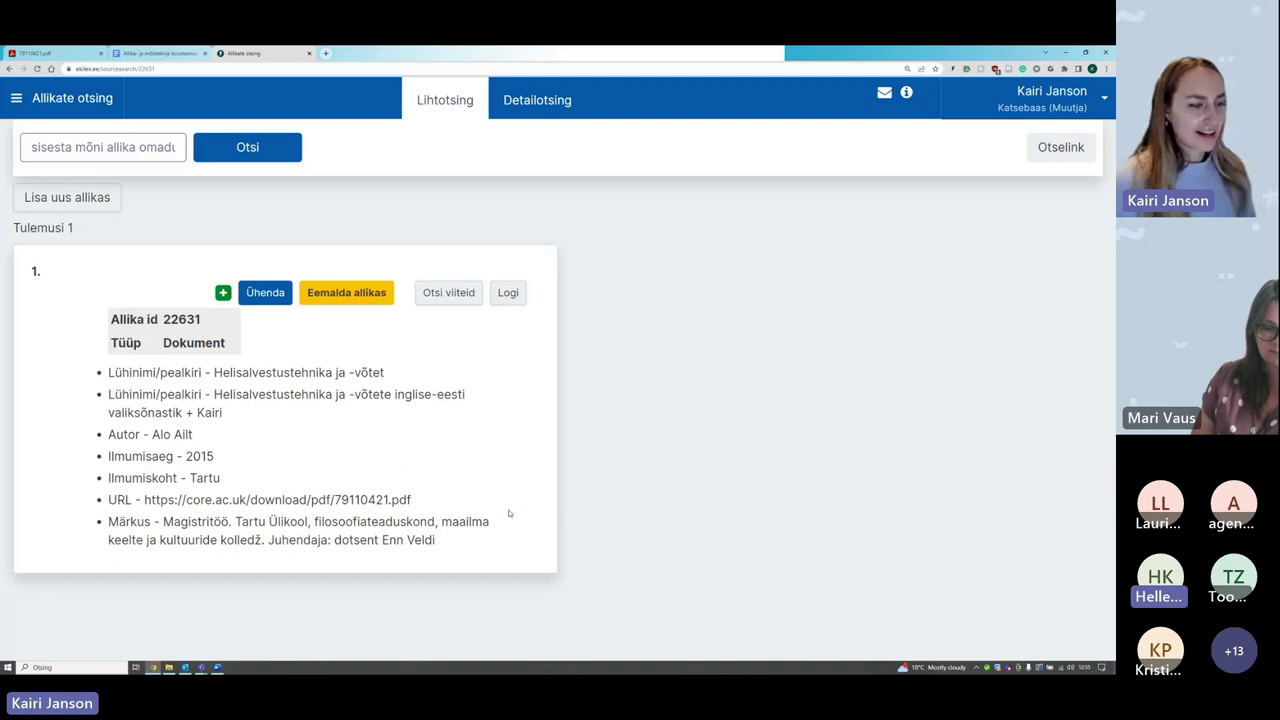
mouse_move(110, 373)
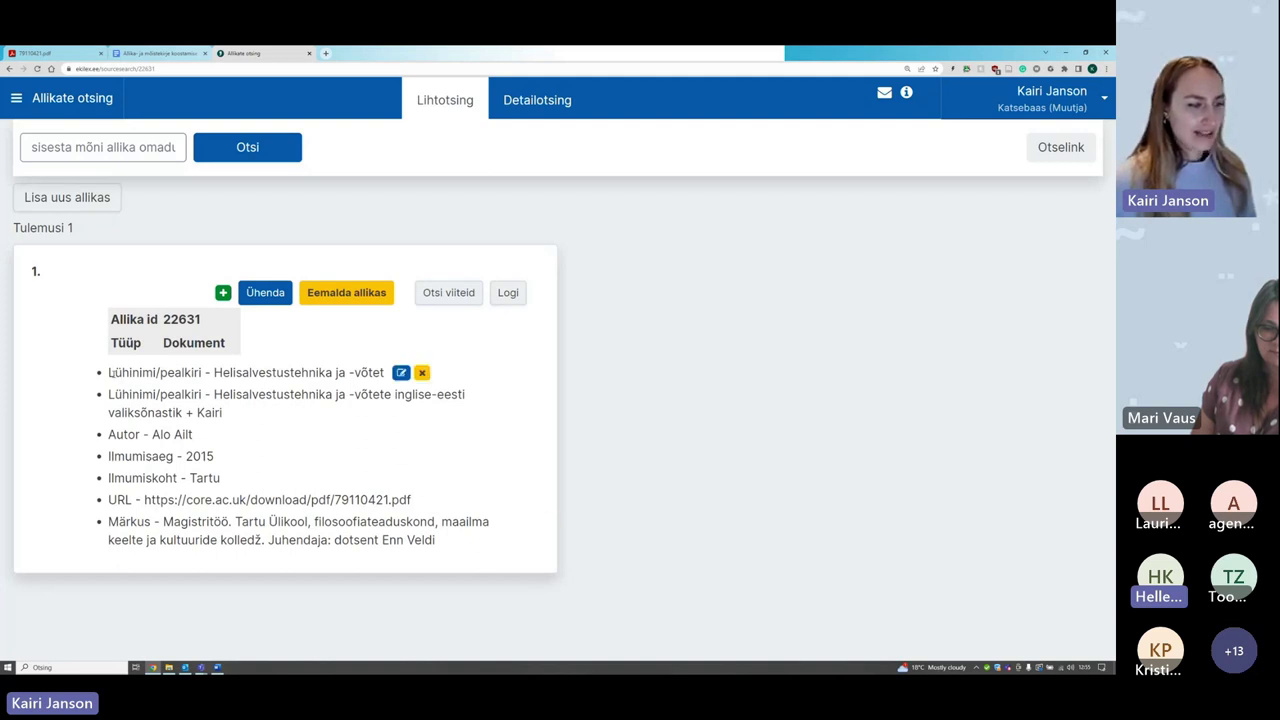
drag(113, 372, 437, 541)
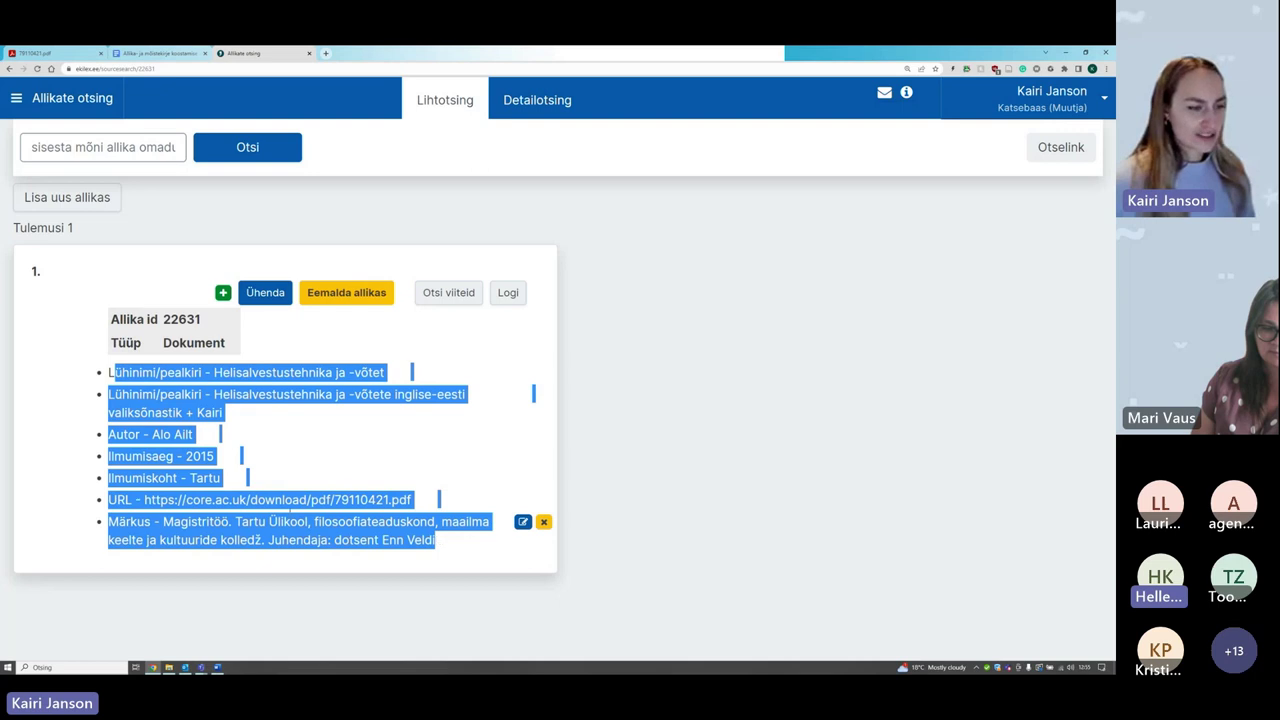
click(790, 356)
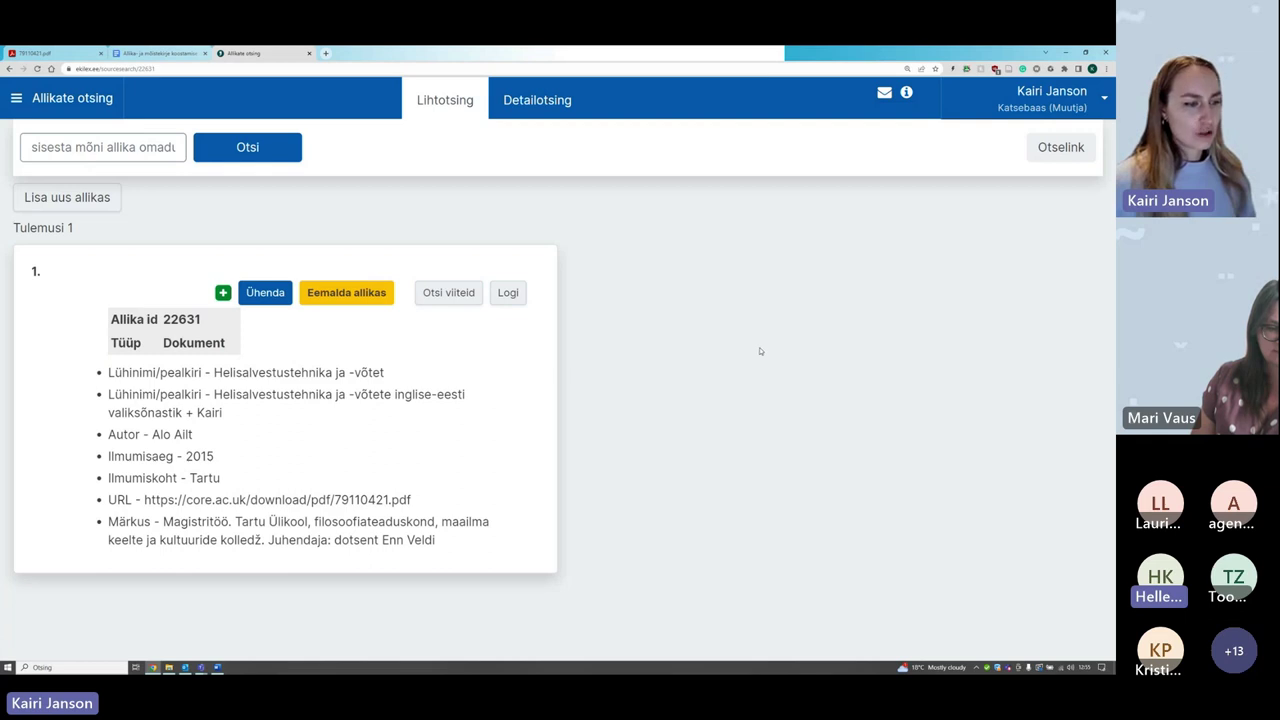
mouse_move(109, 372)
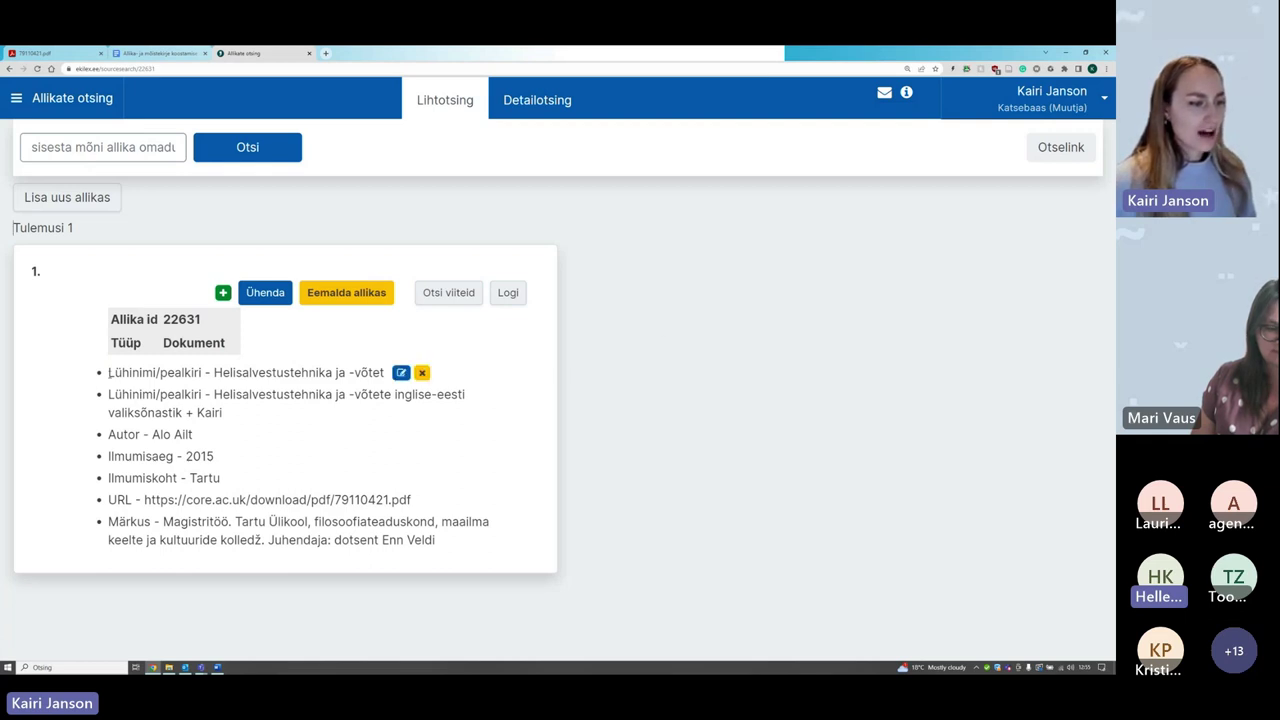
drag(109, 372, 202, 372)
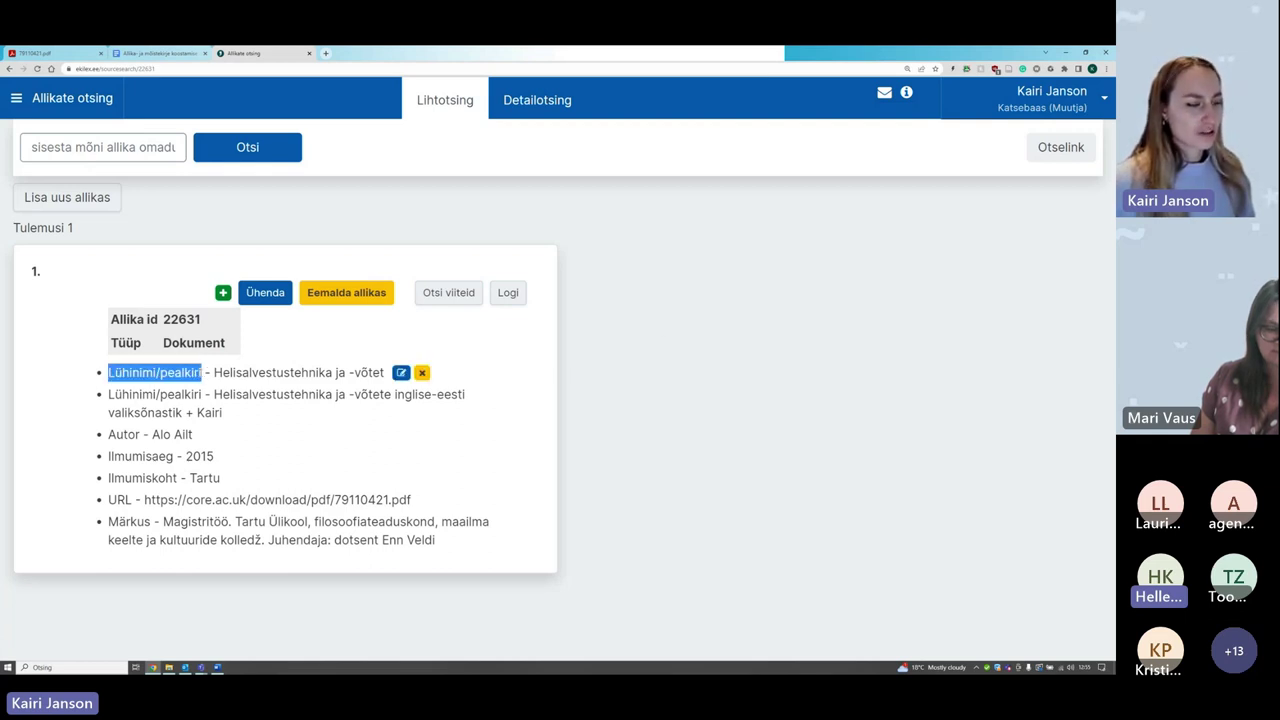
click(202, 372)
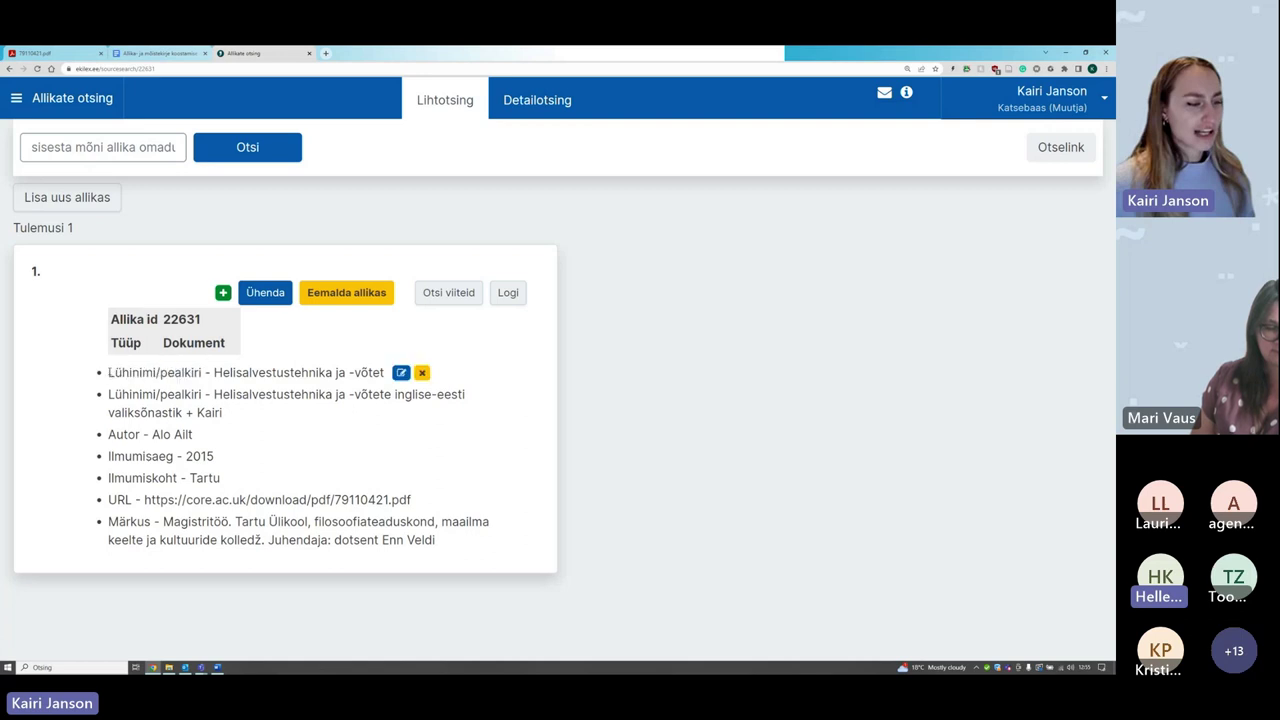
drag(109, 372, 204, 372)
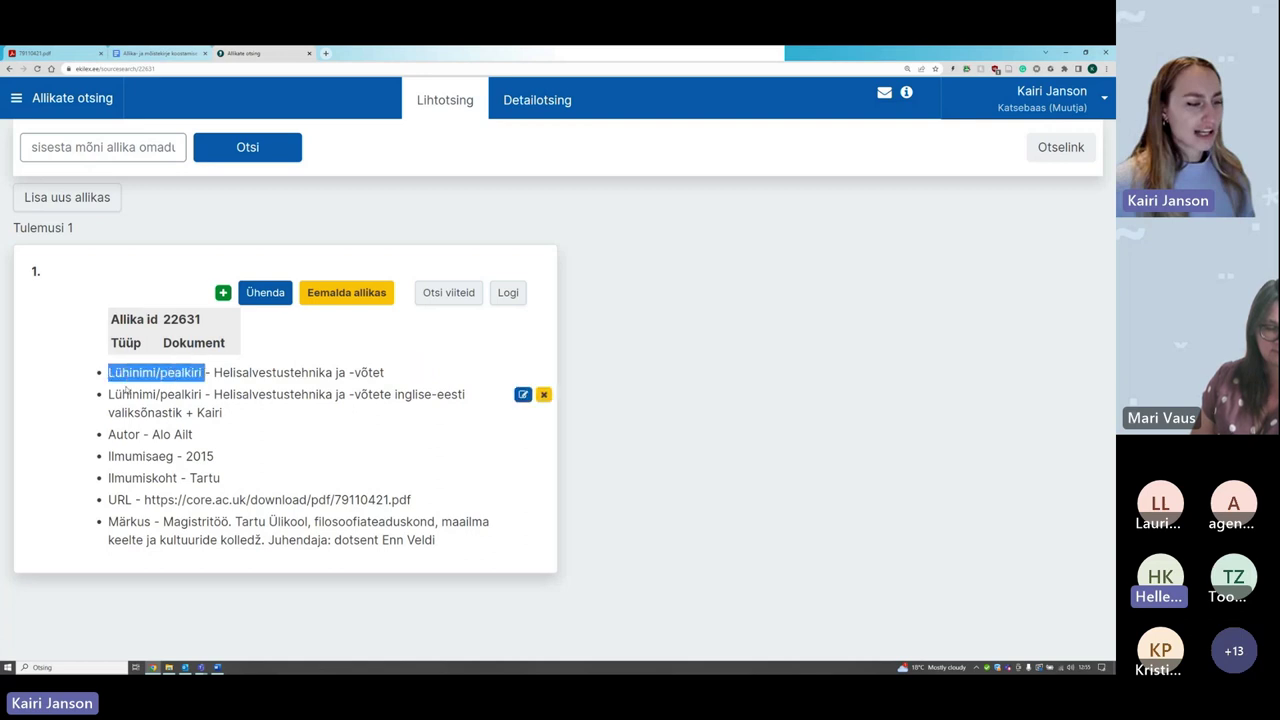
click(201, 372)
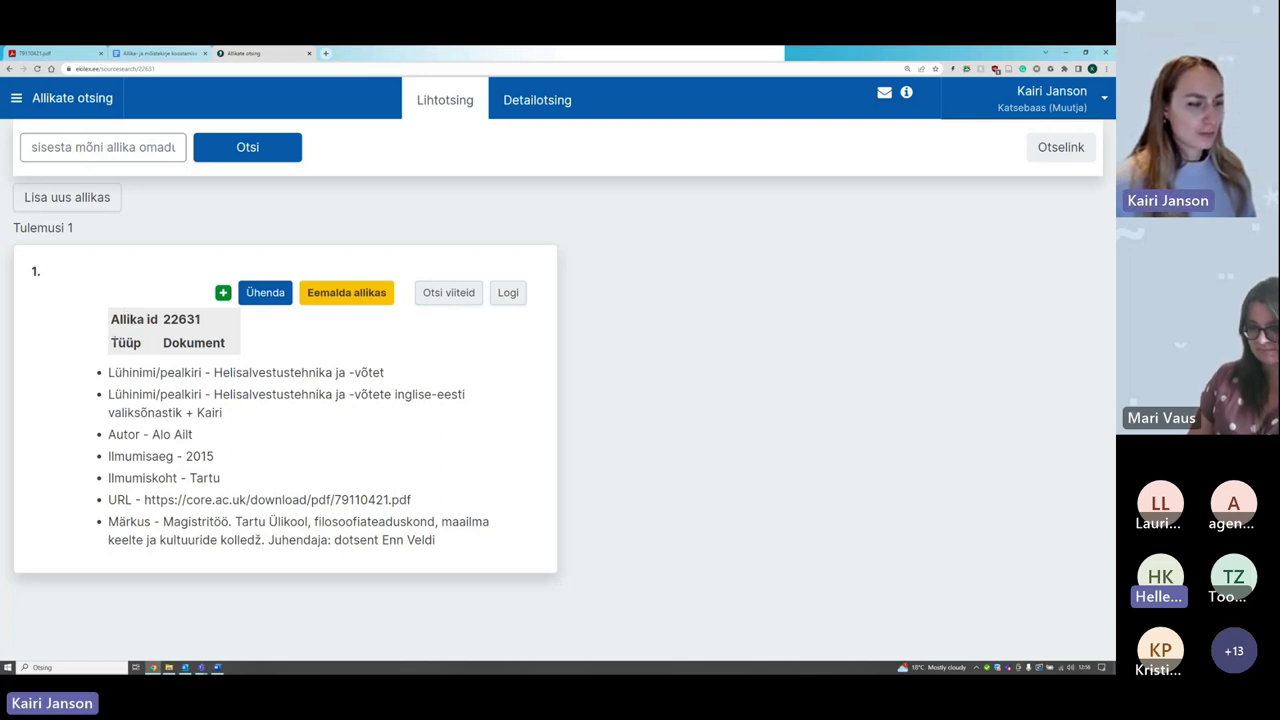
Step: Copy the source's Allika id and save it as the new value of its first Lühinimi/pealkiri attribute, 22631
mouse_move(186, 340)
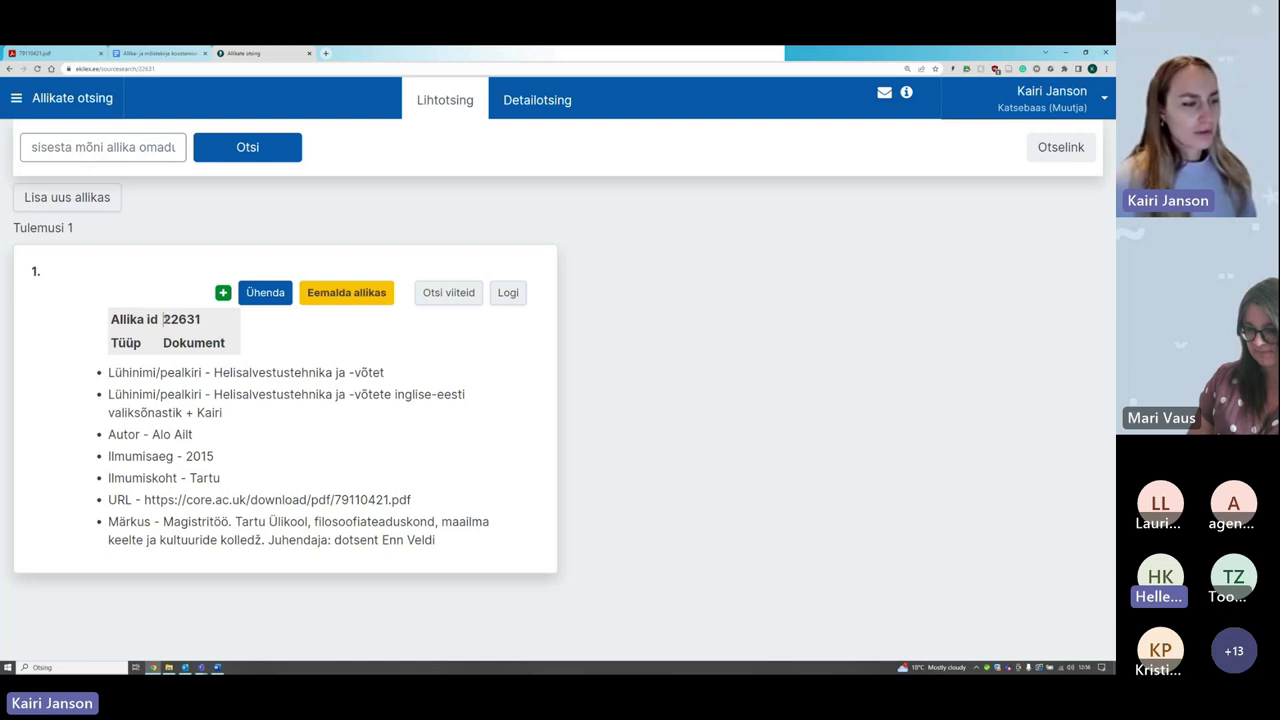
drag(163, 319, 203, 319)
key(ctrl+c)
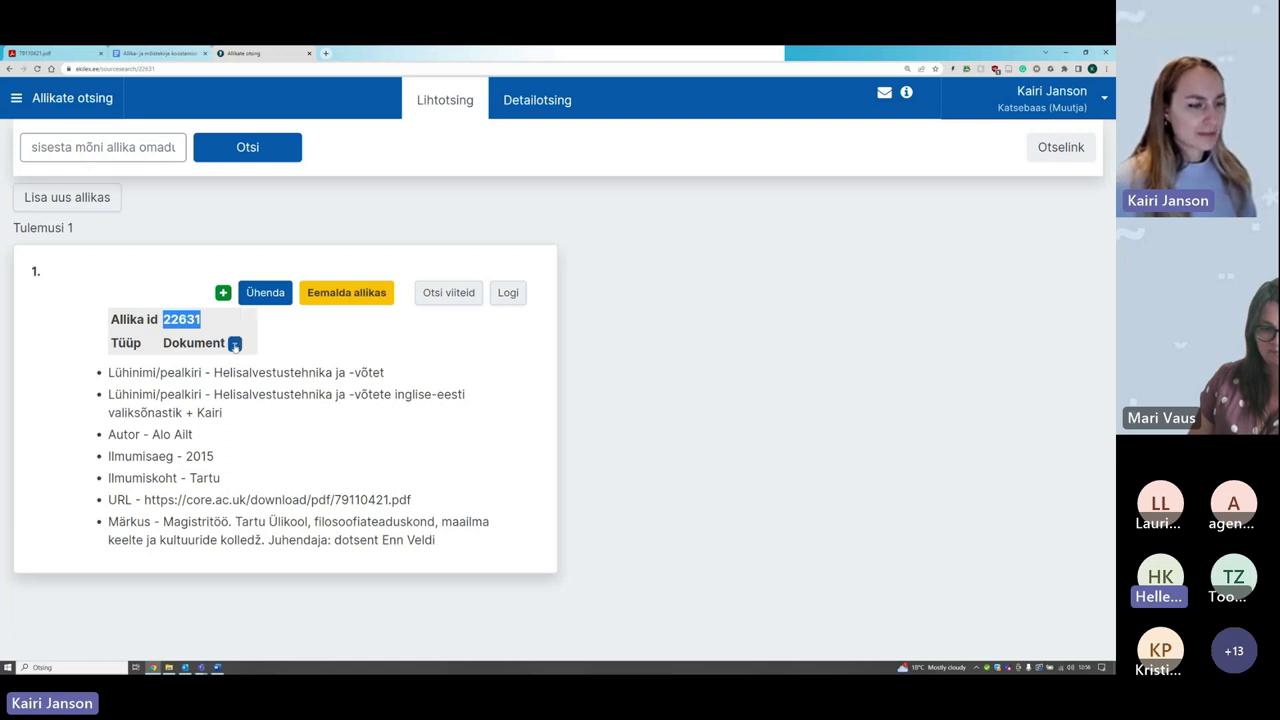
mouse_move(272, 371)
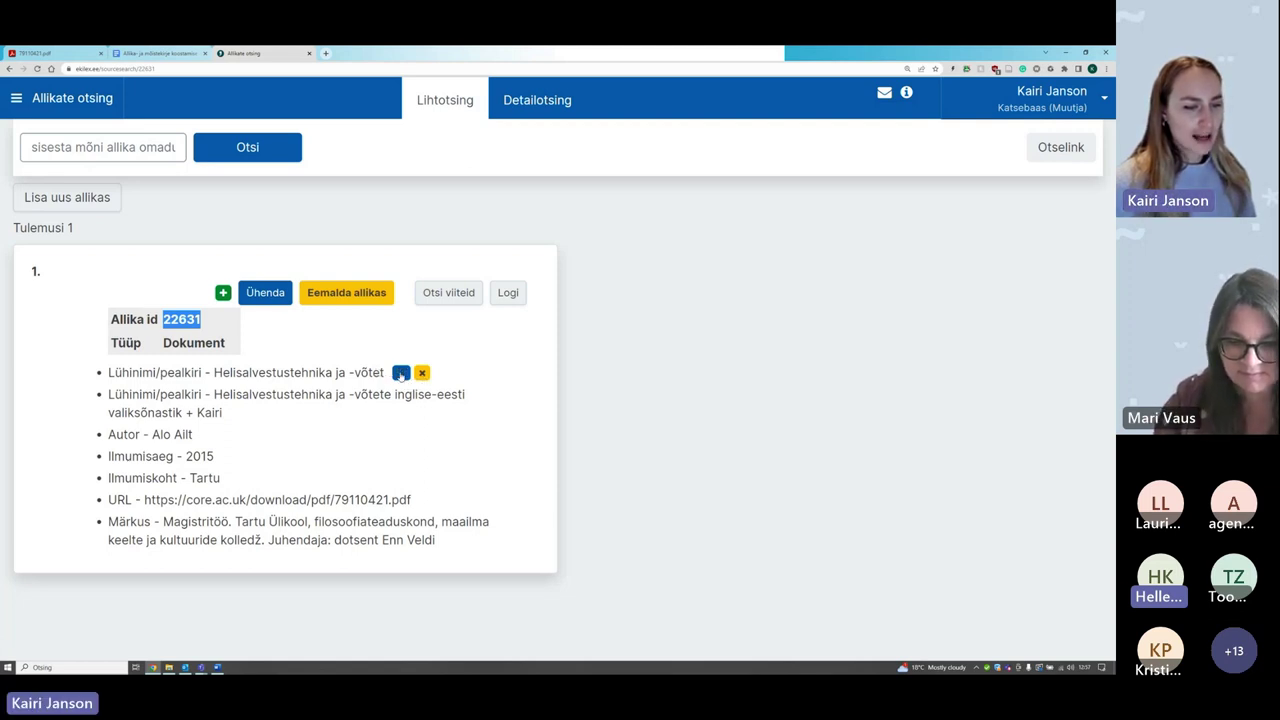
click(400, 373)
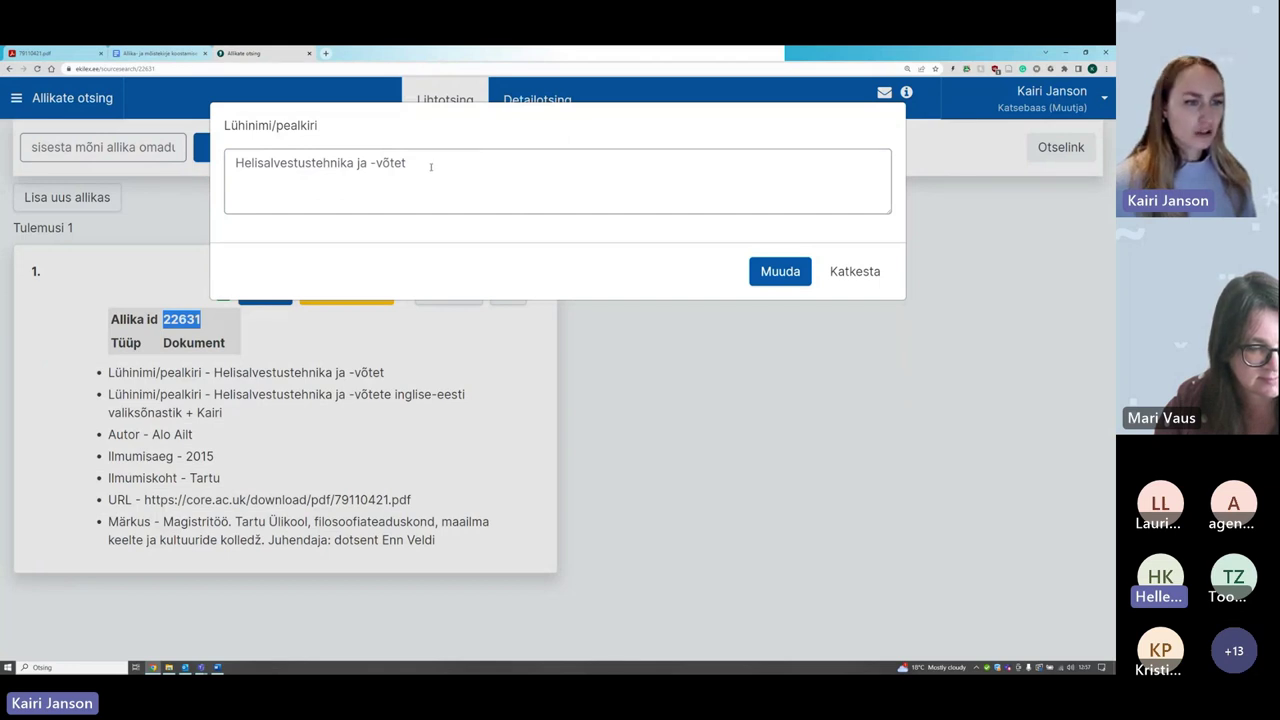
drag(431, 167, 226, 160)
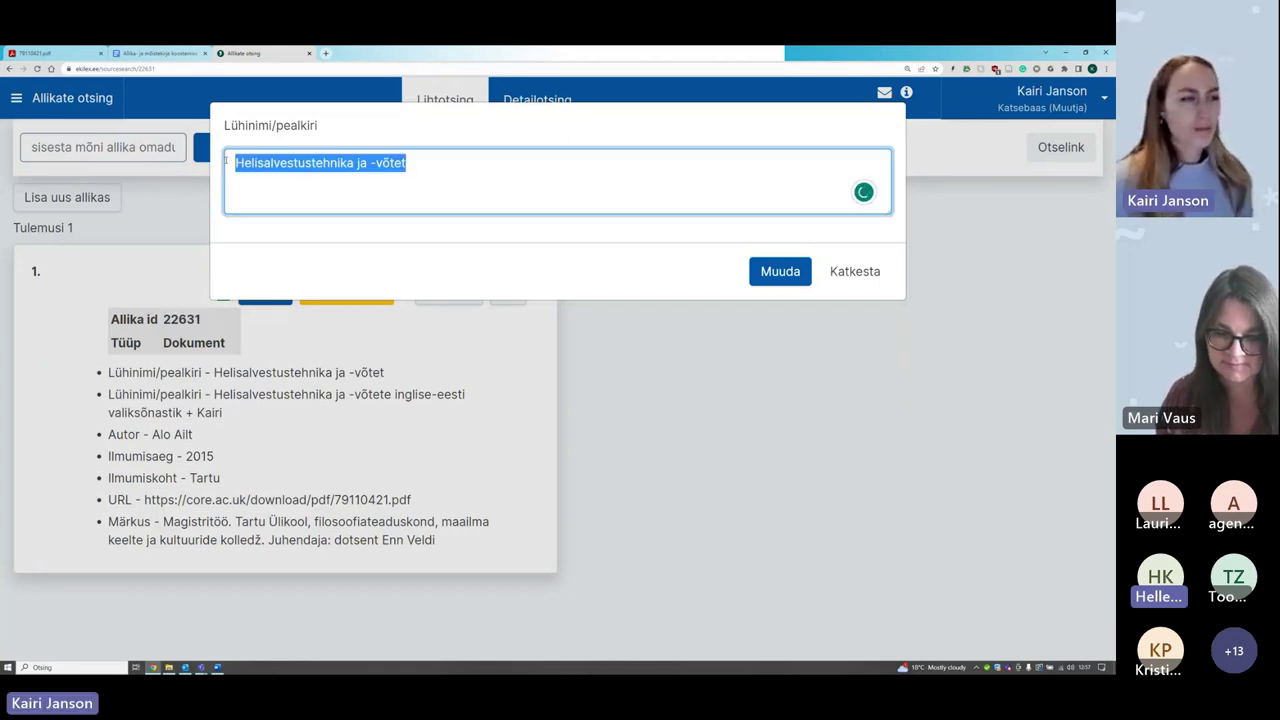
key(BackSpace)
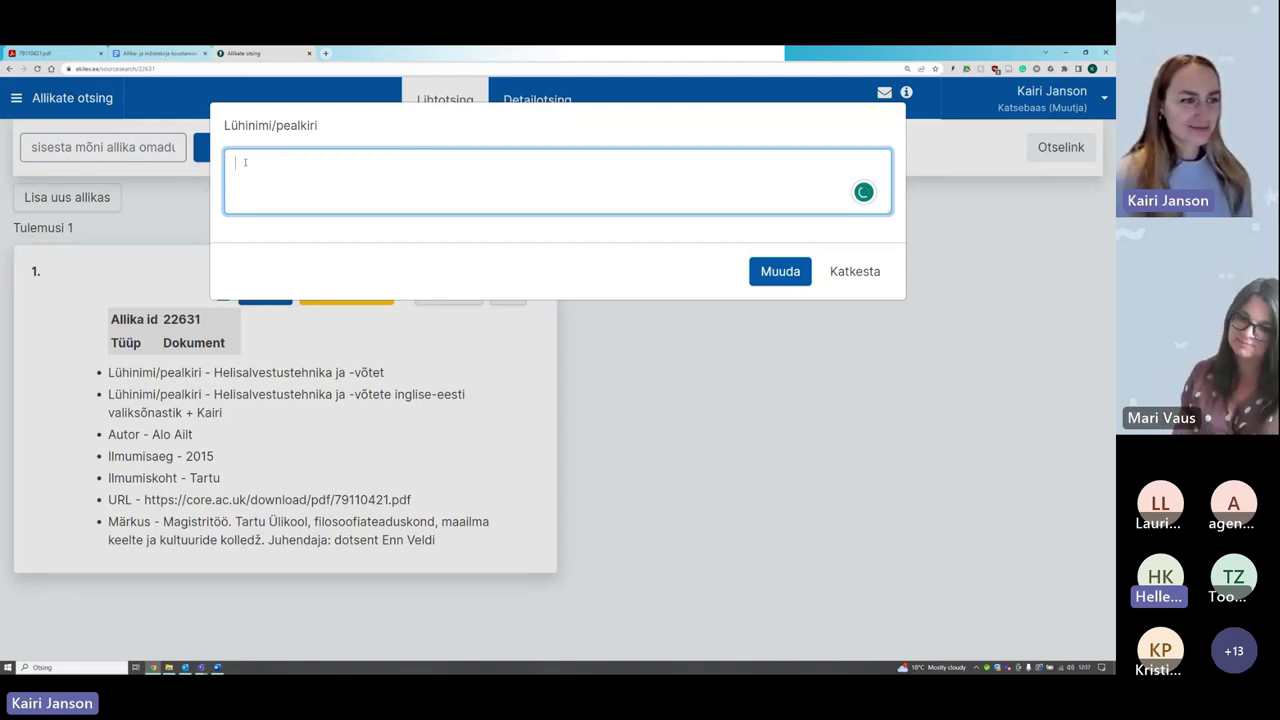
right_click(247, 166)
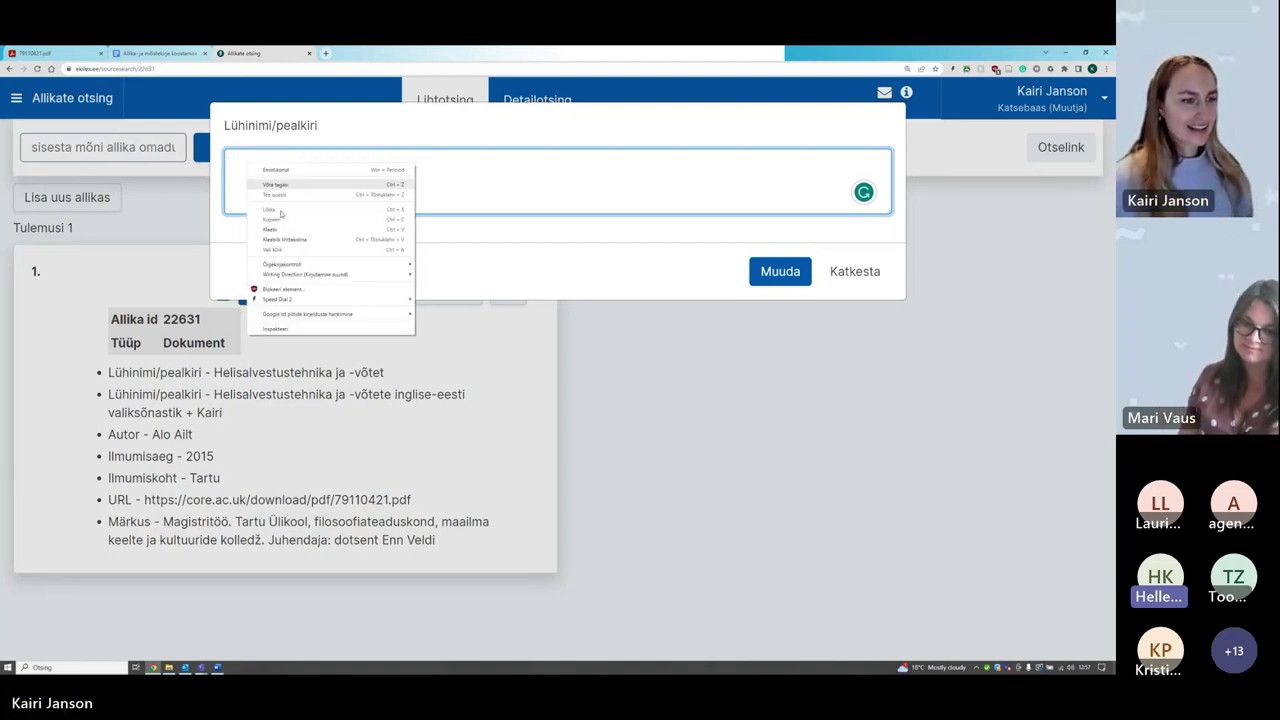
click(298, 240)
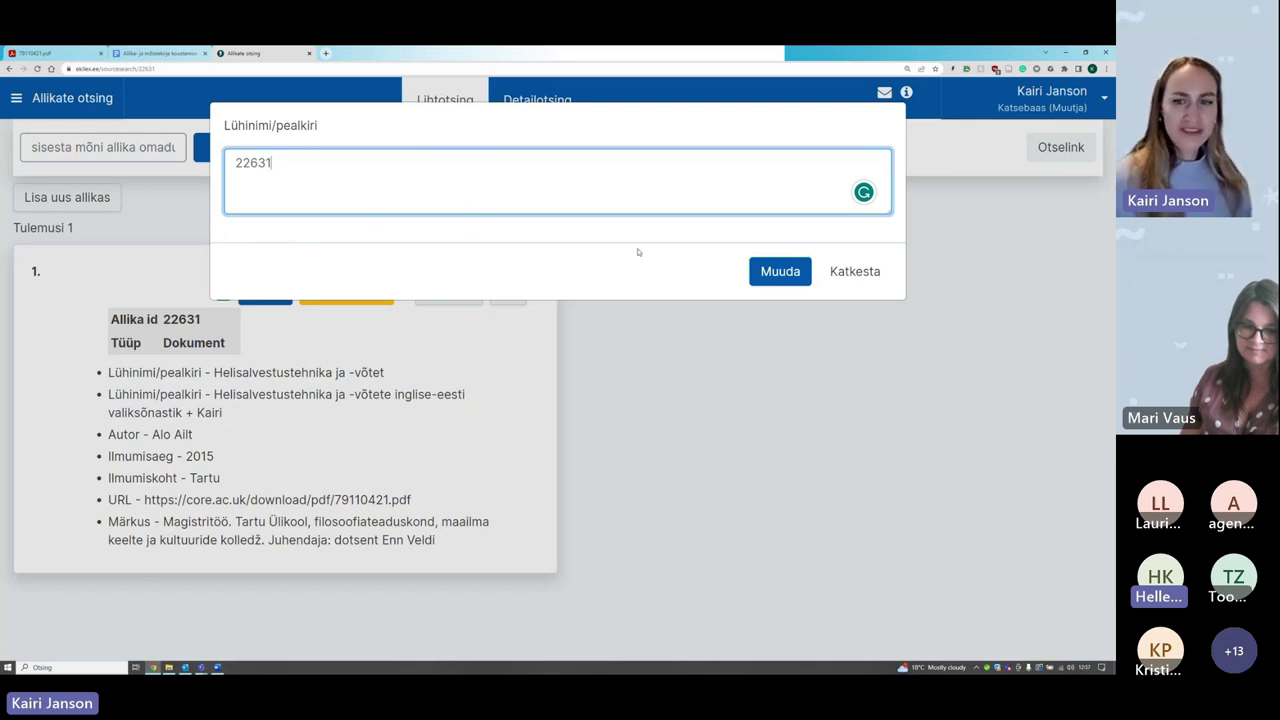
click(766, 279)
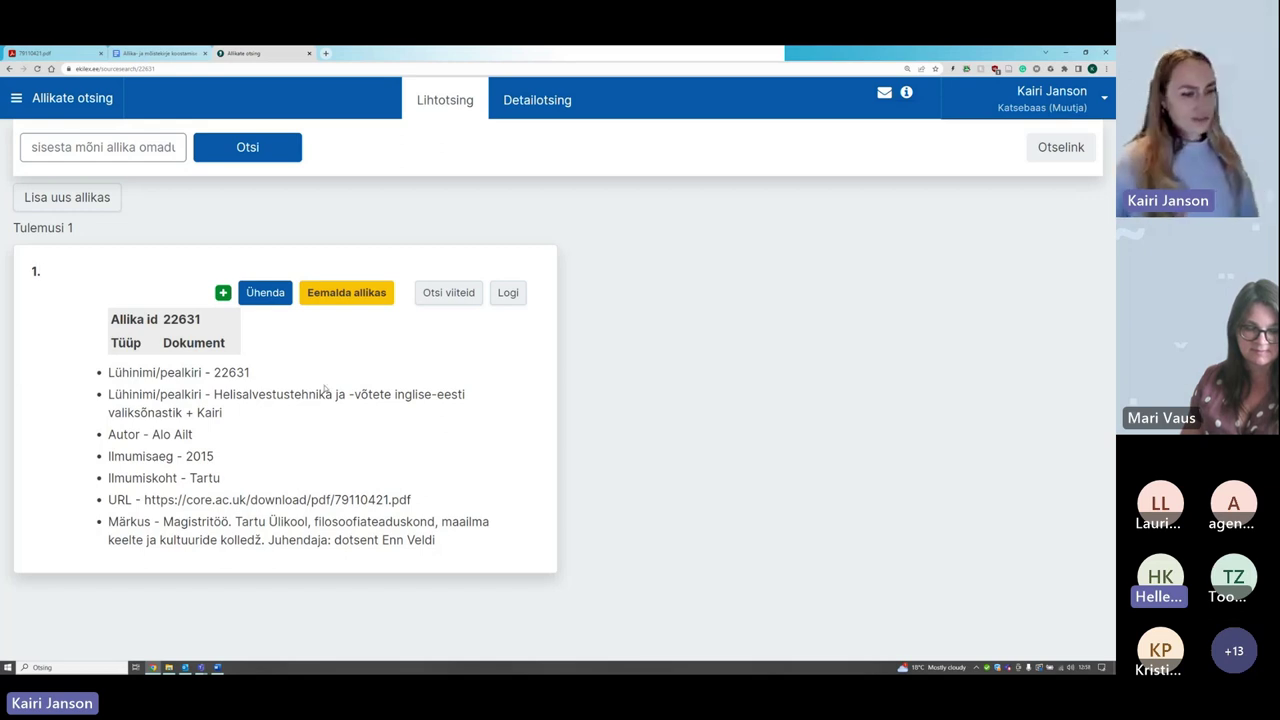
mouse_move(221, 368)
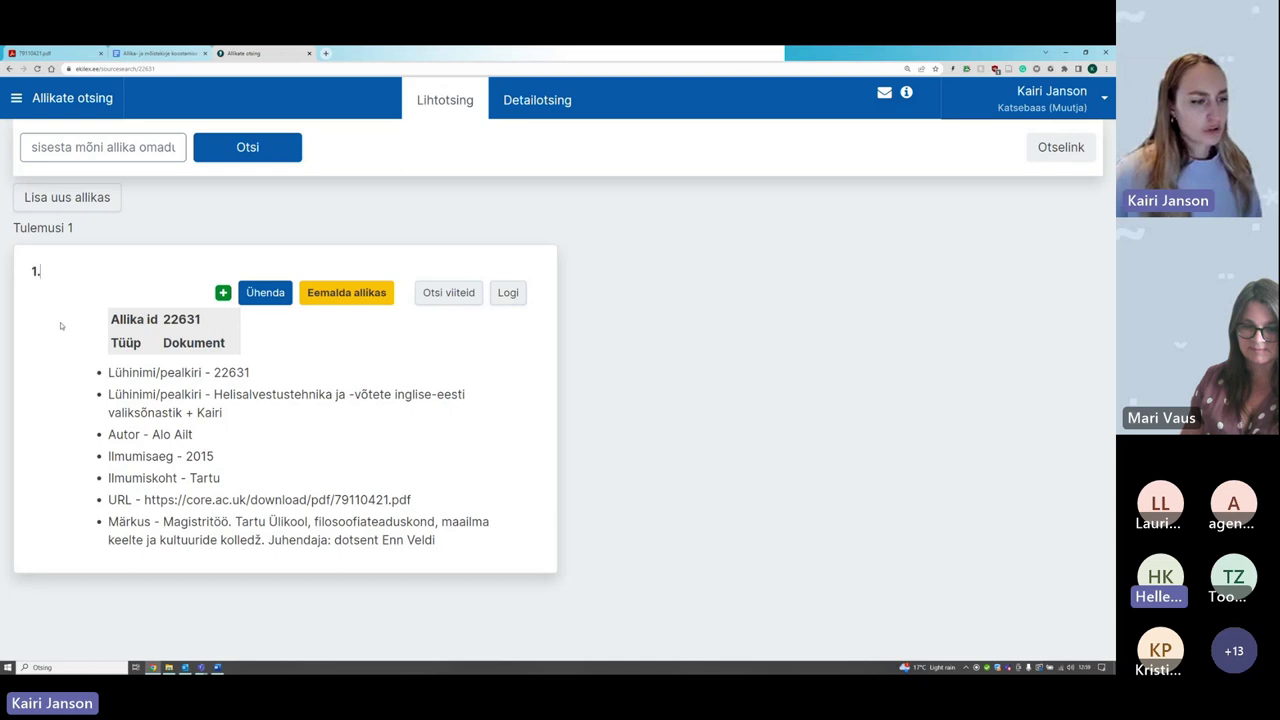
mouse_move(100, 372)
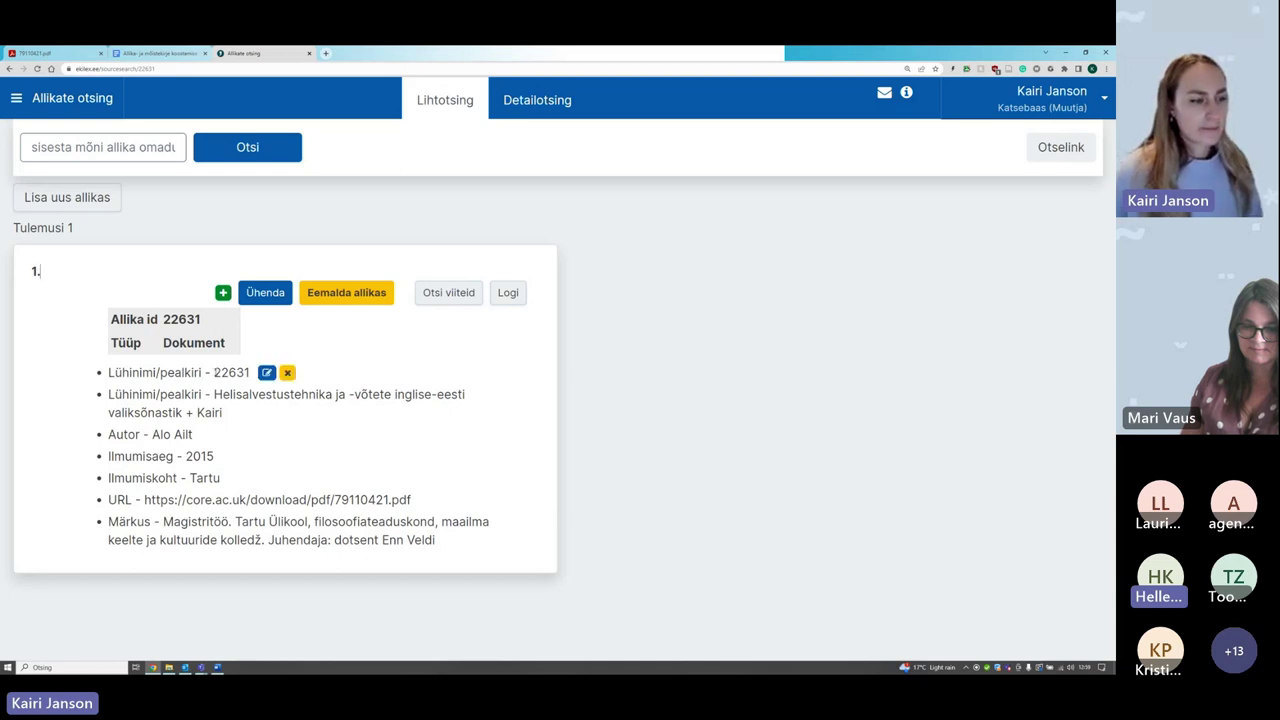
drag(213, 372, 250, 372)
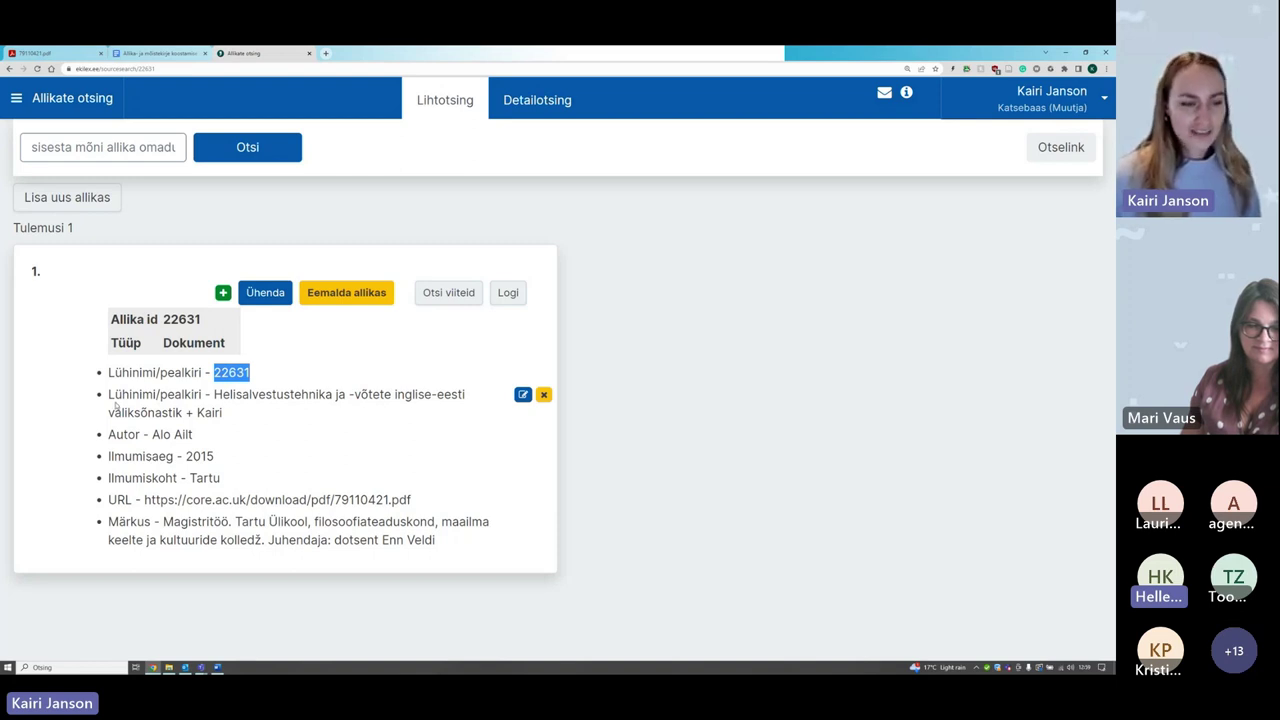
click(214, 372)
drag(214, 372, 249, 372)
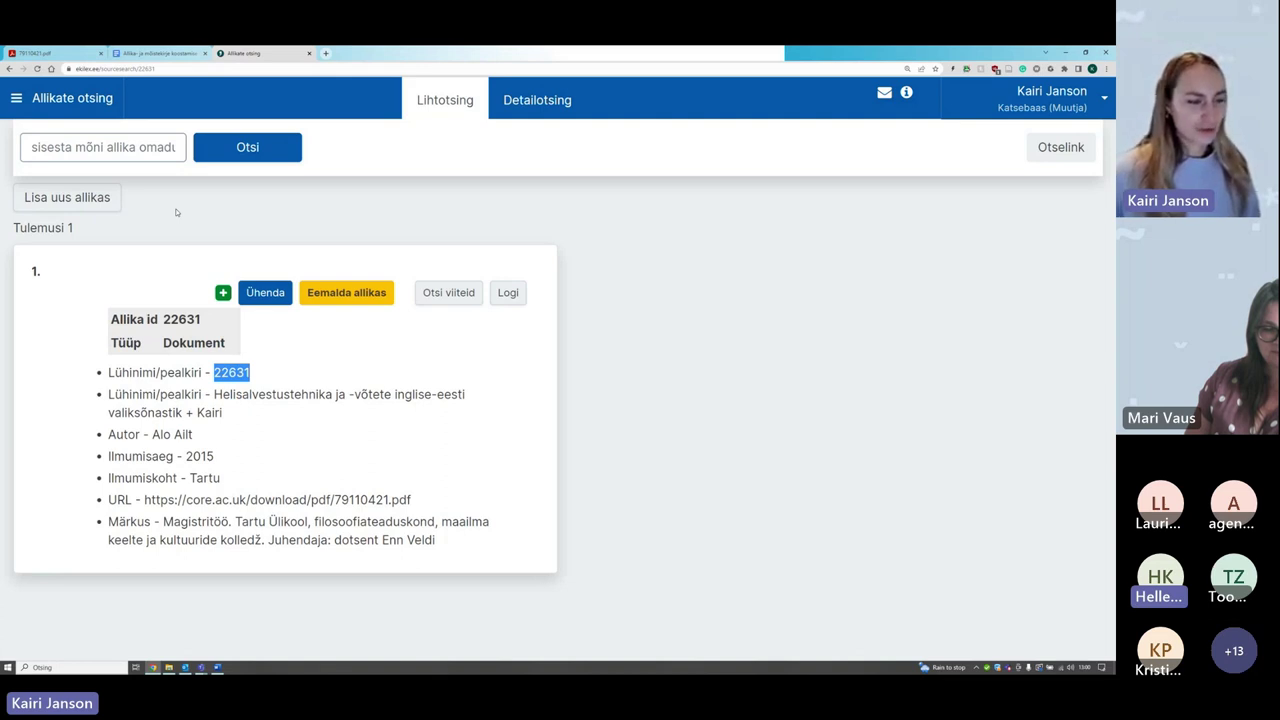
click(176, 212)
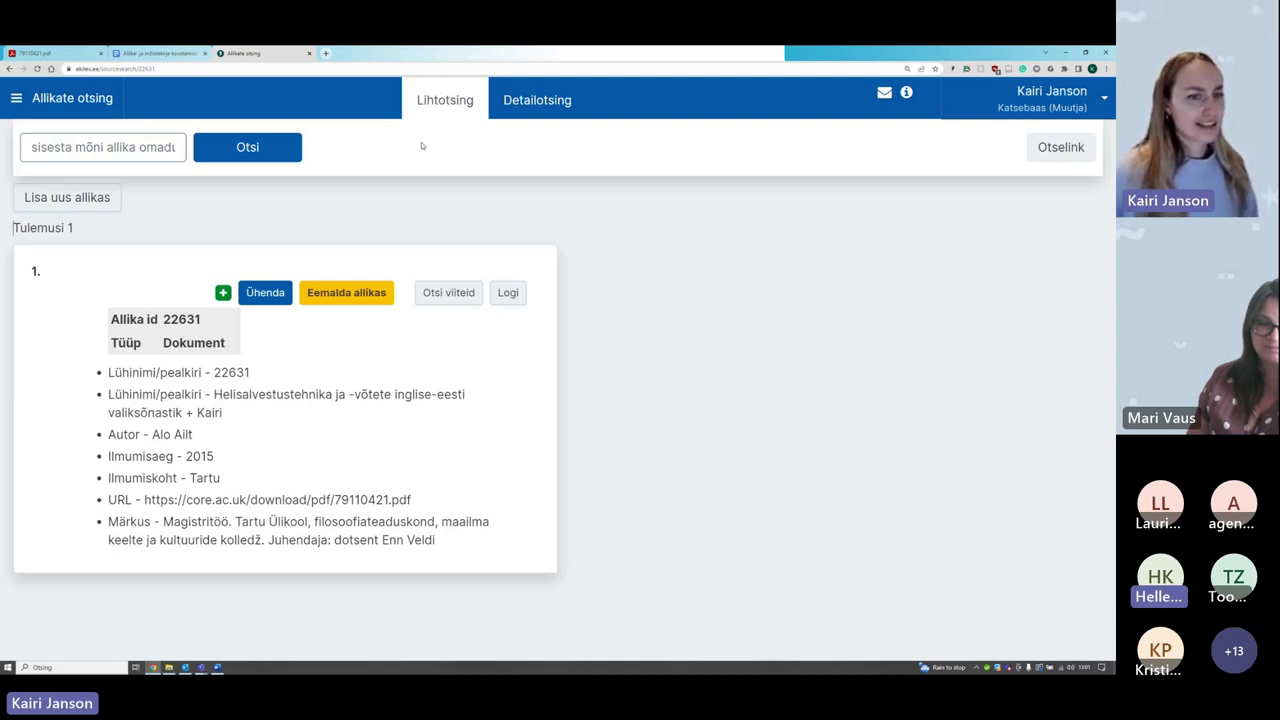
Step: Open Terminoloogid, then go to the role selection and check that Katsebaas (Muutja) is the chosen role among the available ones
click(70, 100)
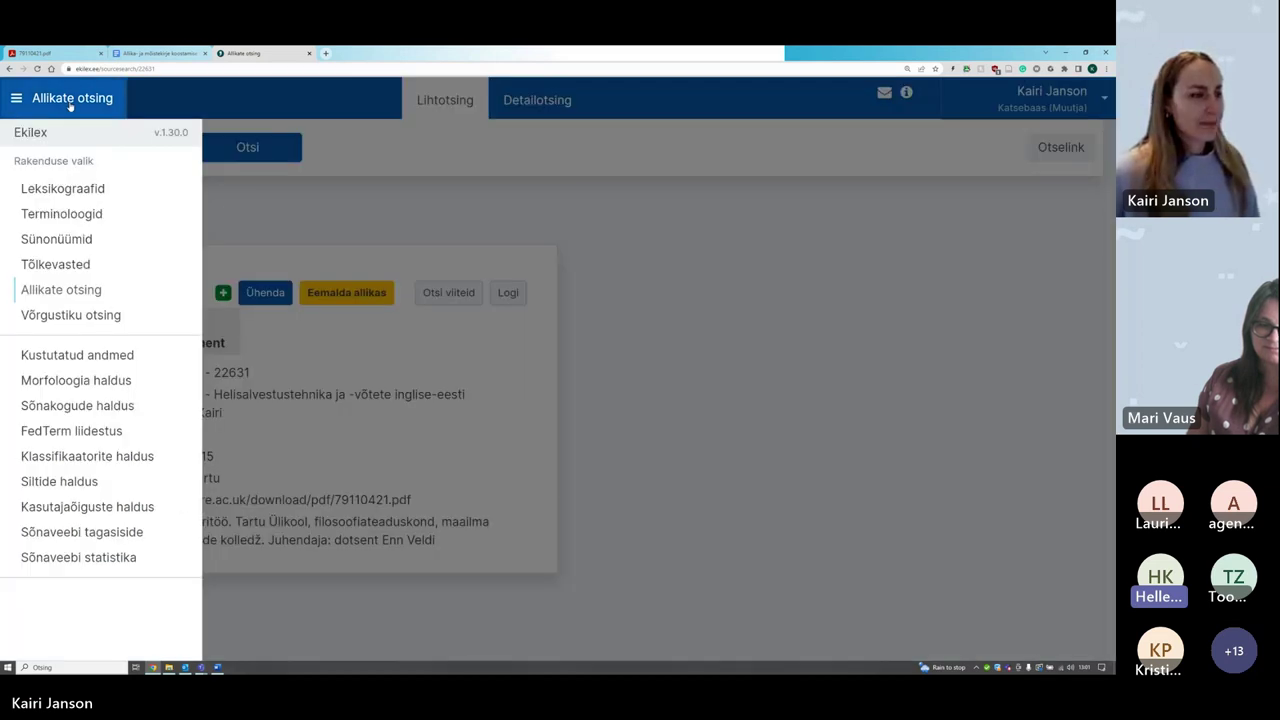
click(93, 215)
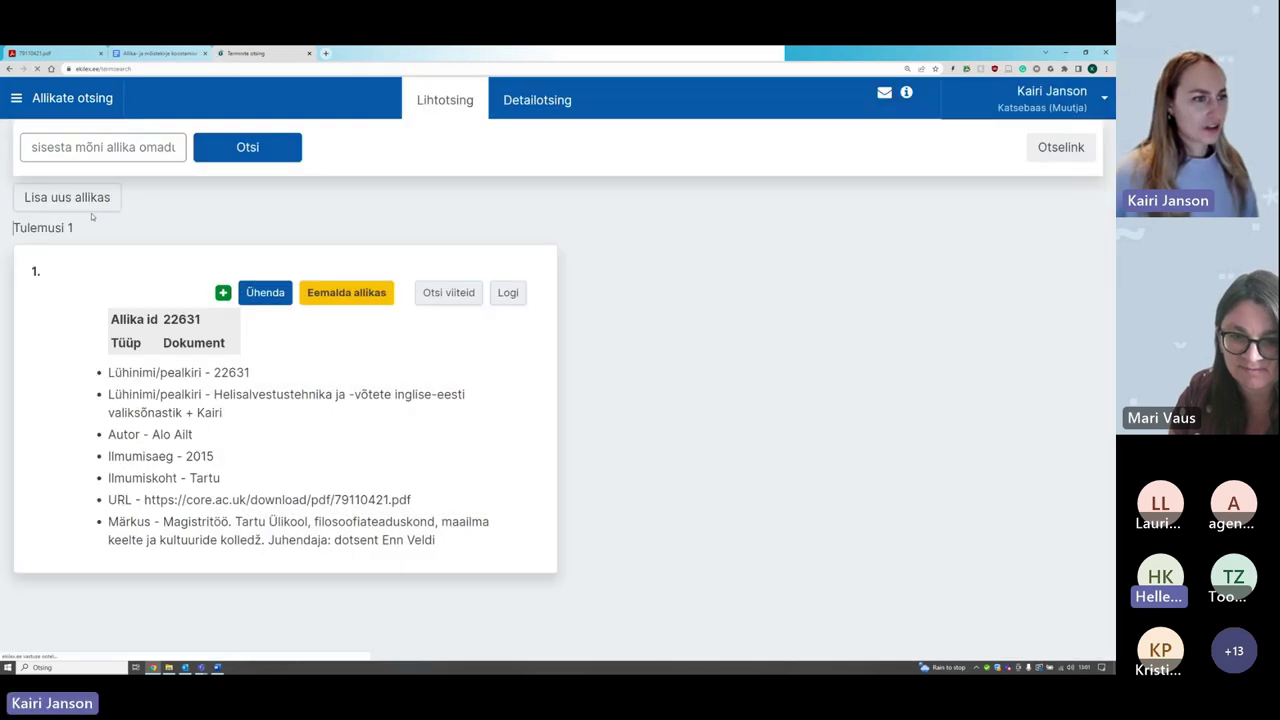
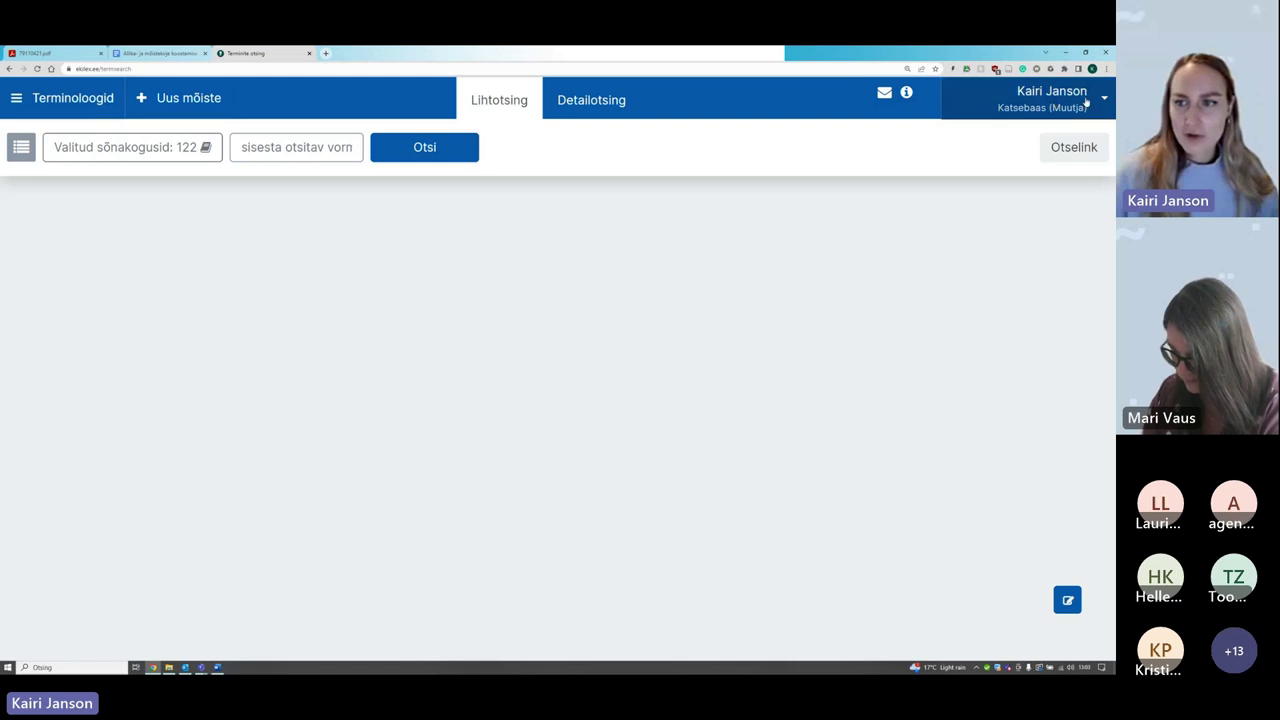
click(1086, 103)
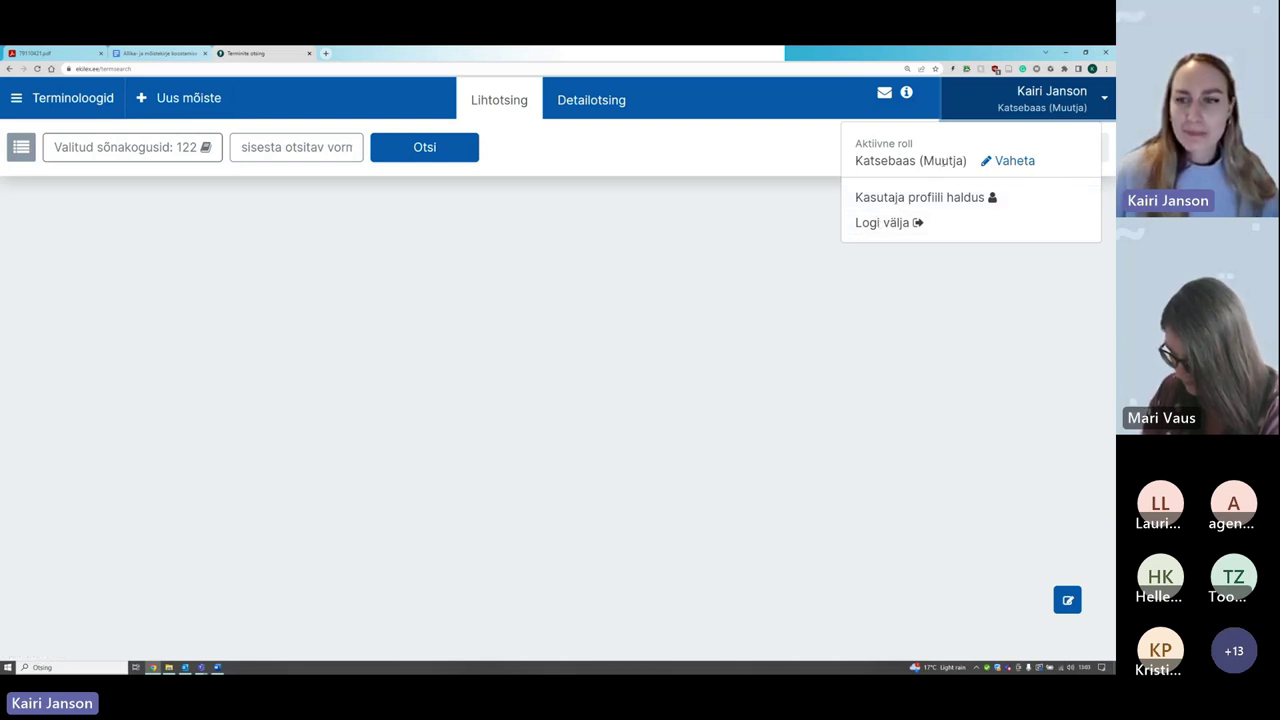
click(1016, 162)
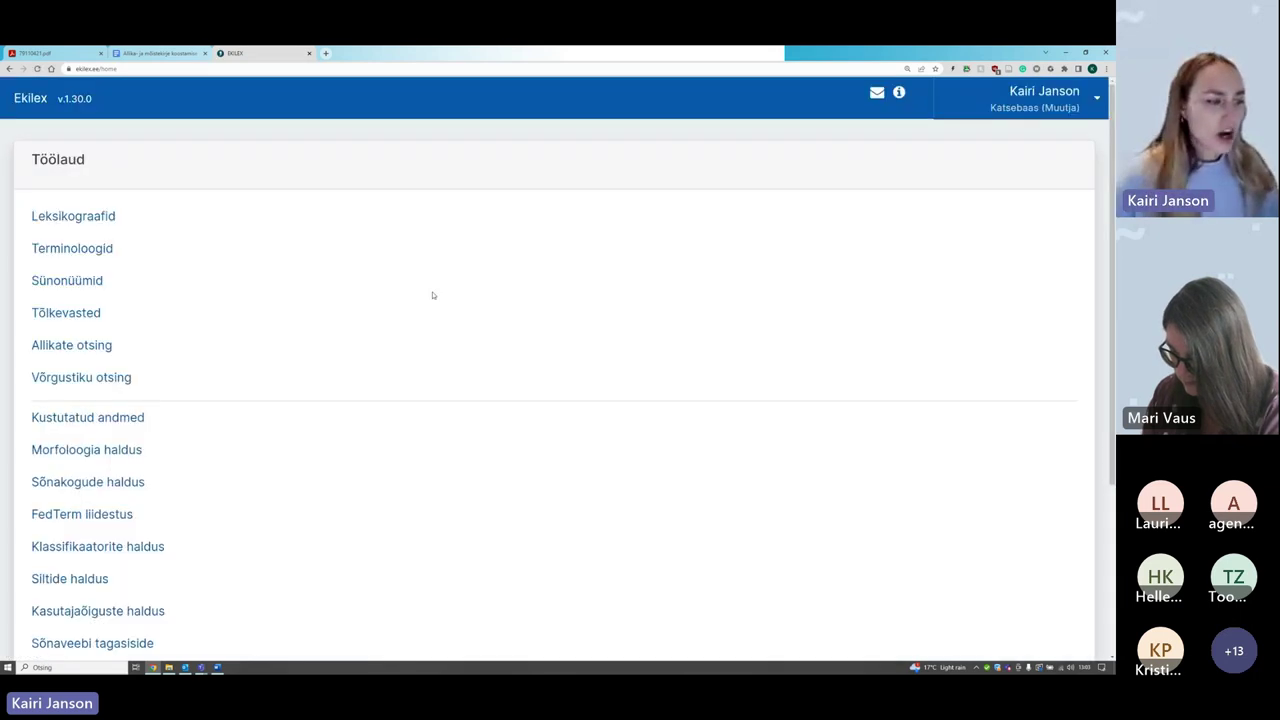
scroll(433, 295, down, 3)
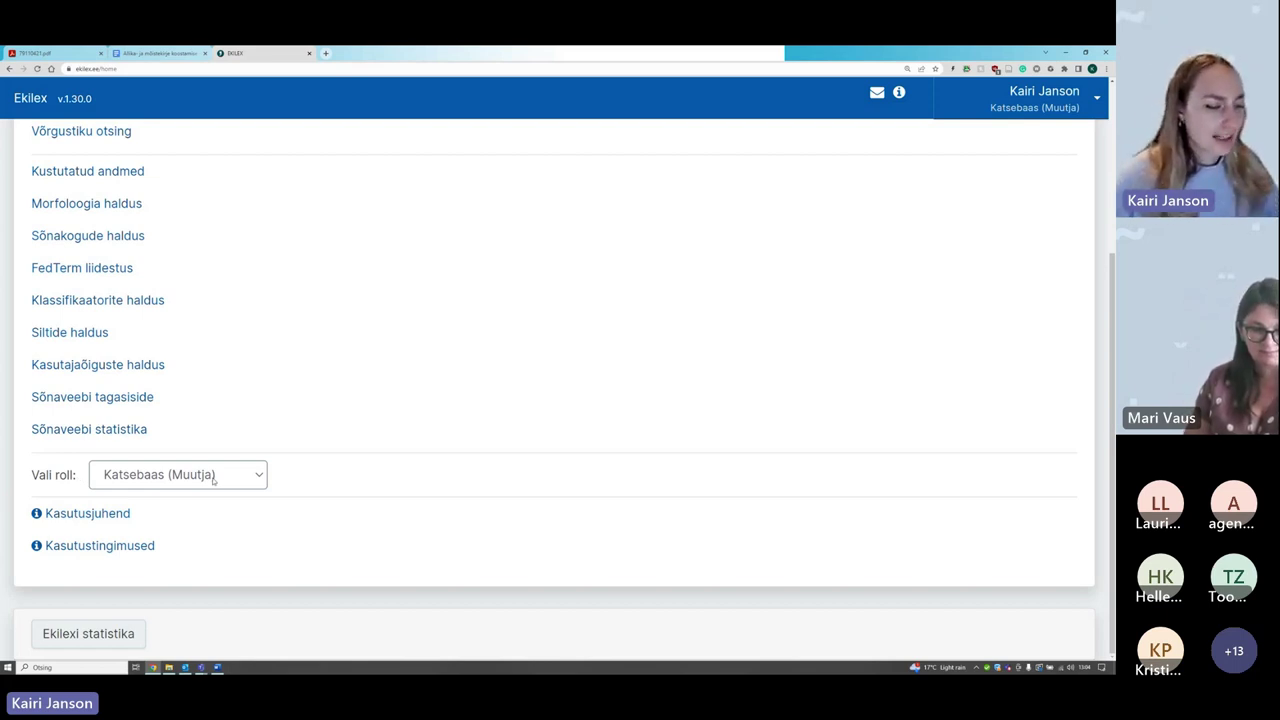
click(213, 481)
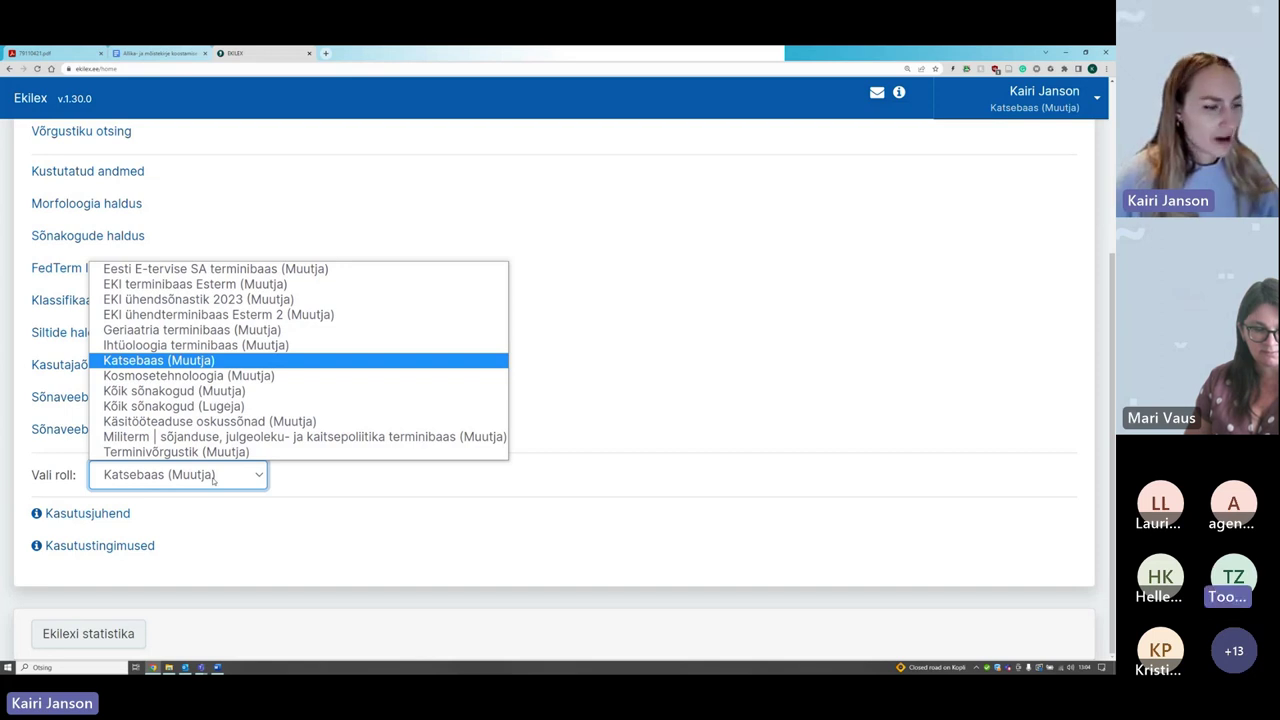
click(213, 481)
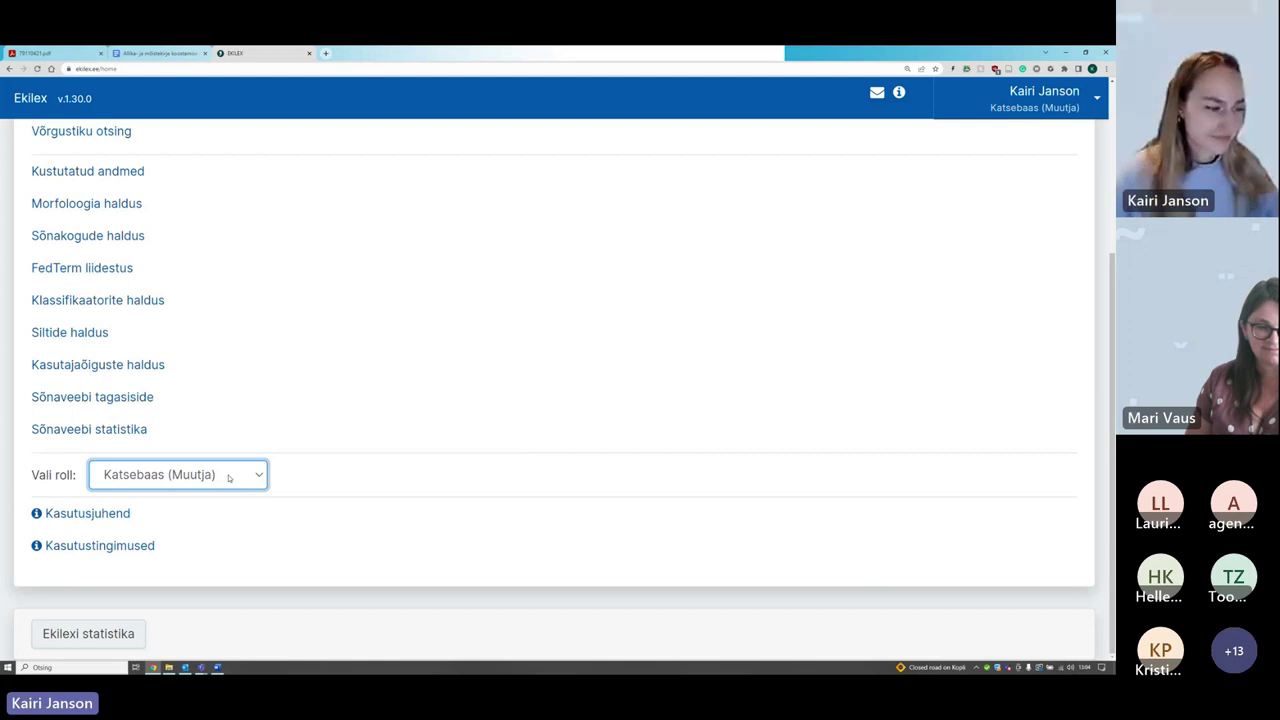
click(99, 477)
click(194, 380)
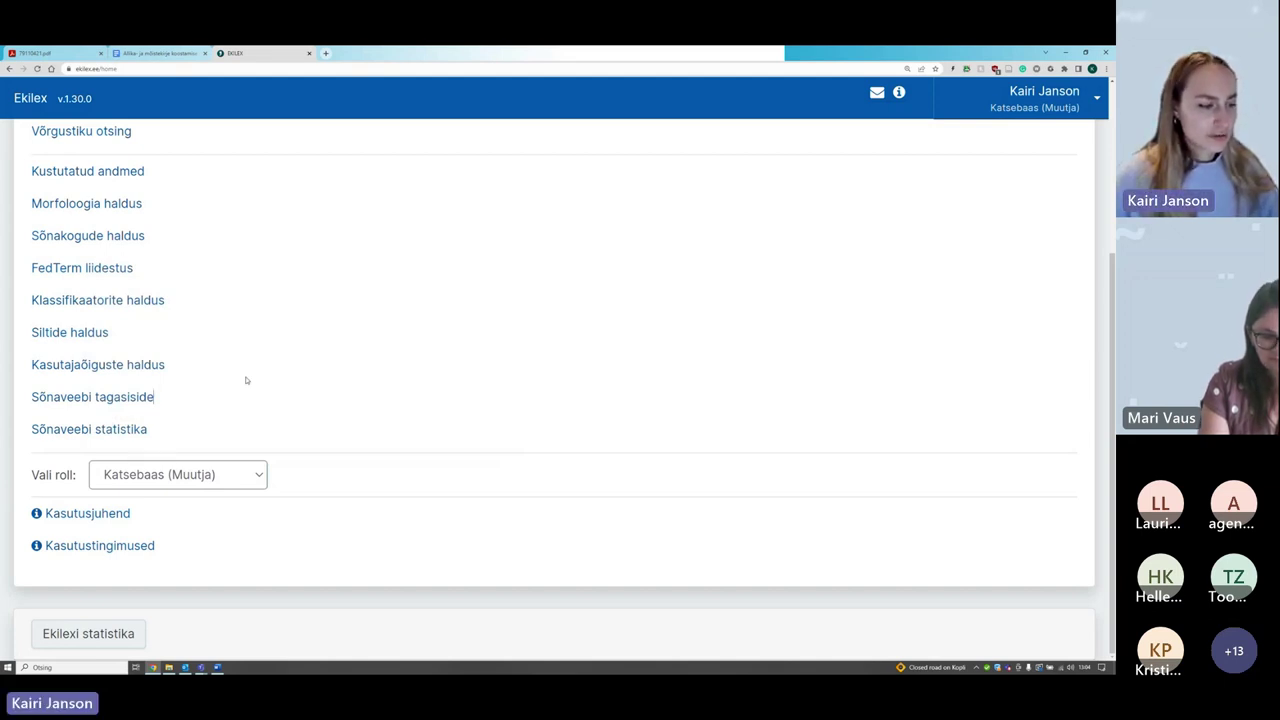
Step: Return to the Terminoloogid view and apply the dictionary selection with all dictionaries ticked
scroll(246, 380, up, 1)
scroll(246, 380, up, 3)
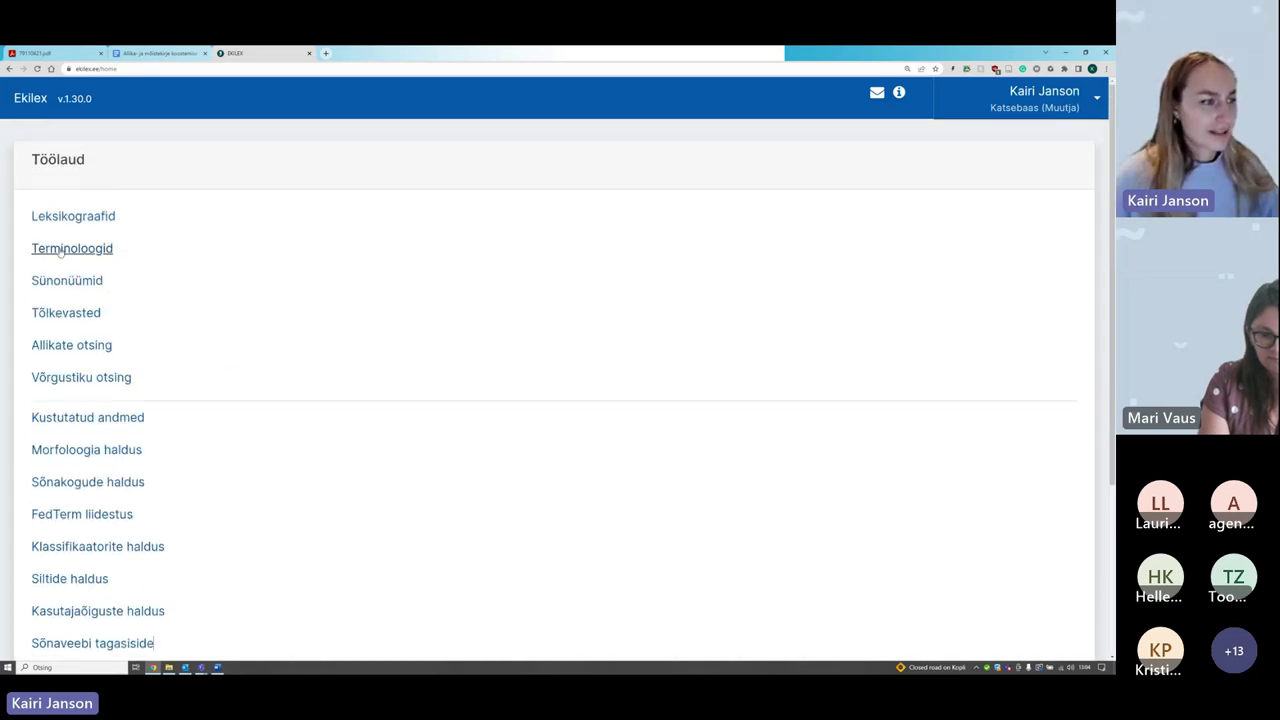
click(106, 252)
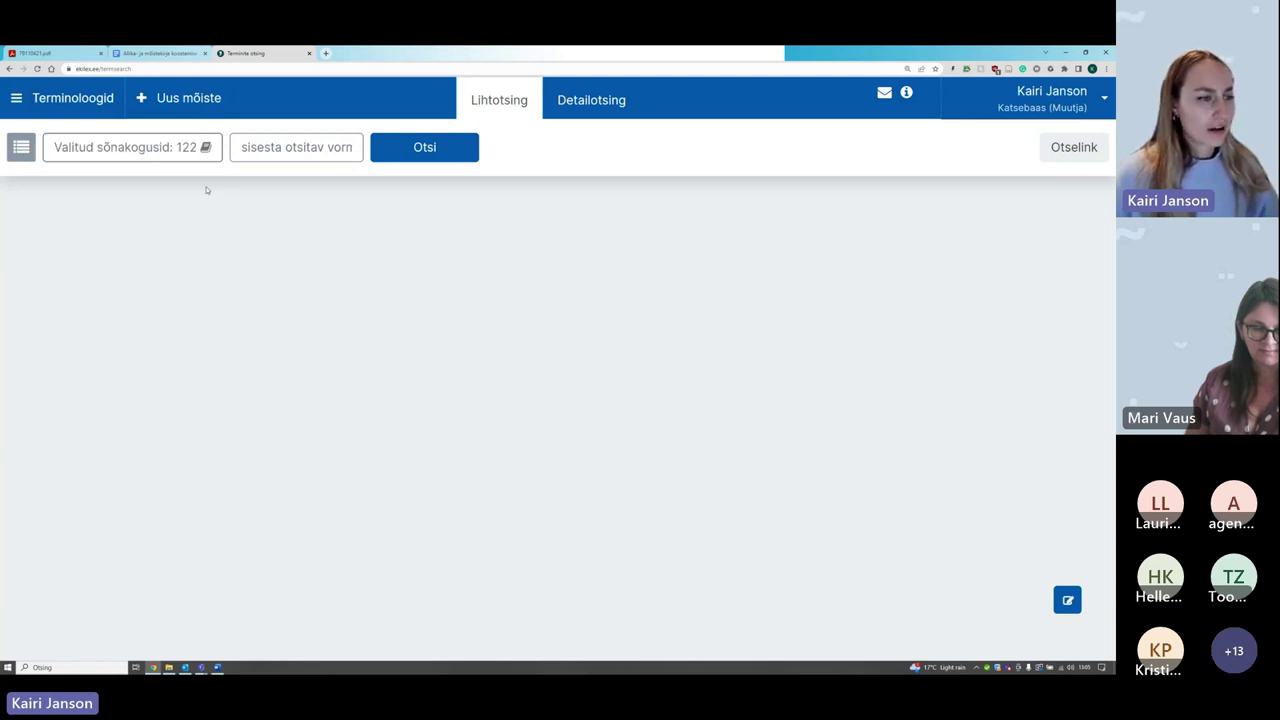
click(162, 148)
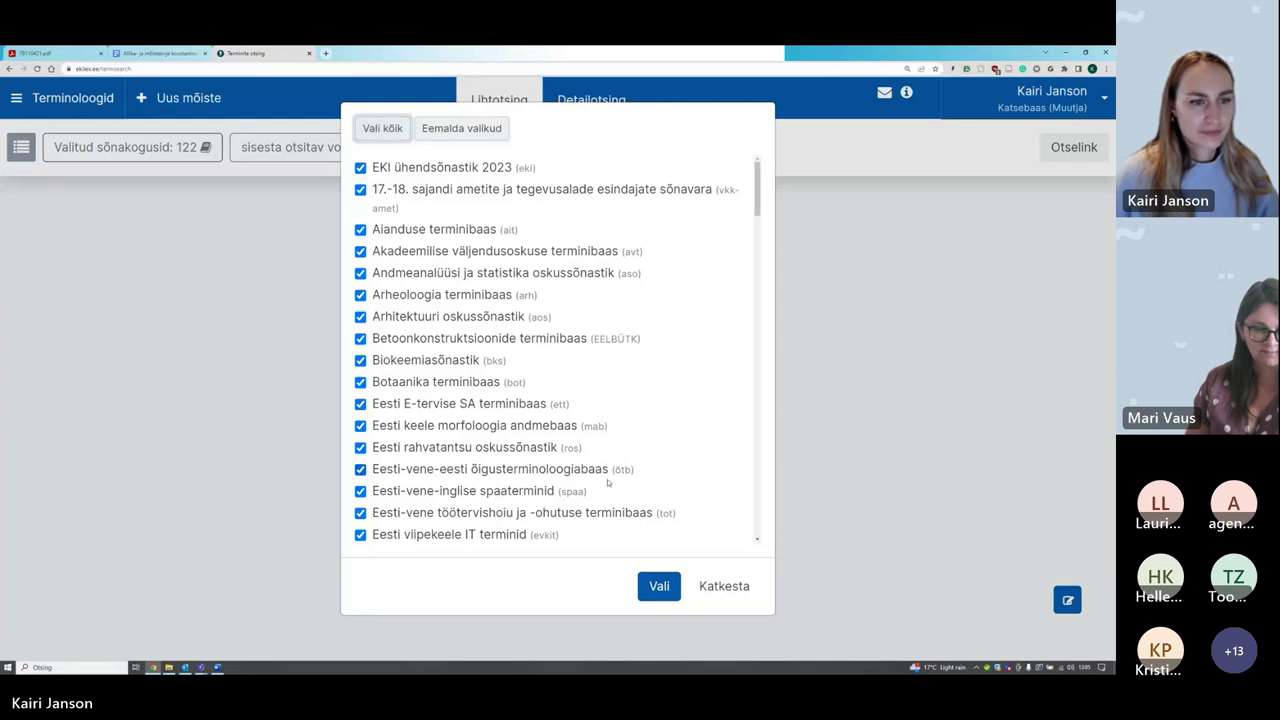
click(659, 587)
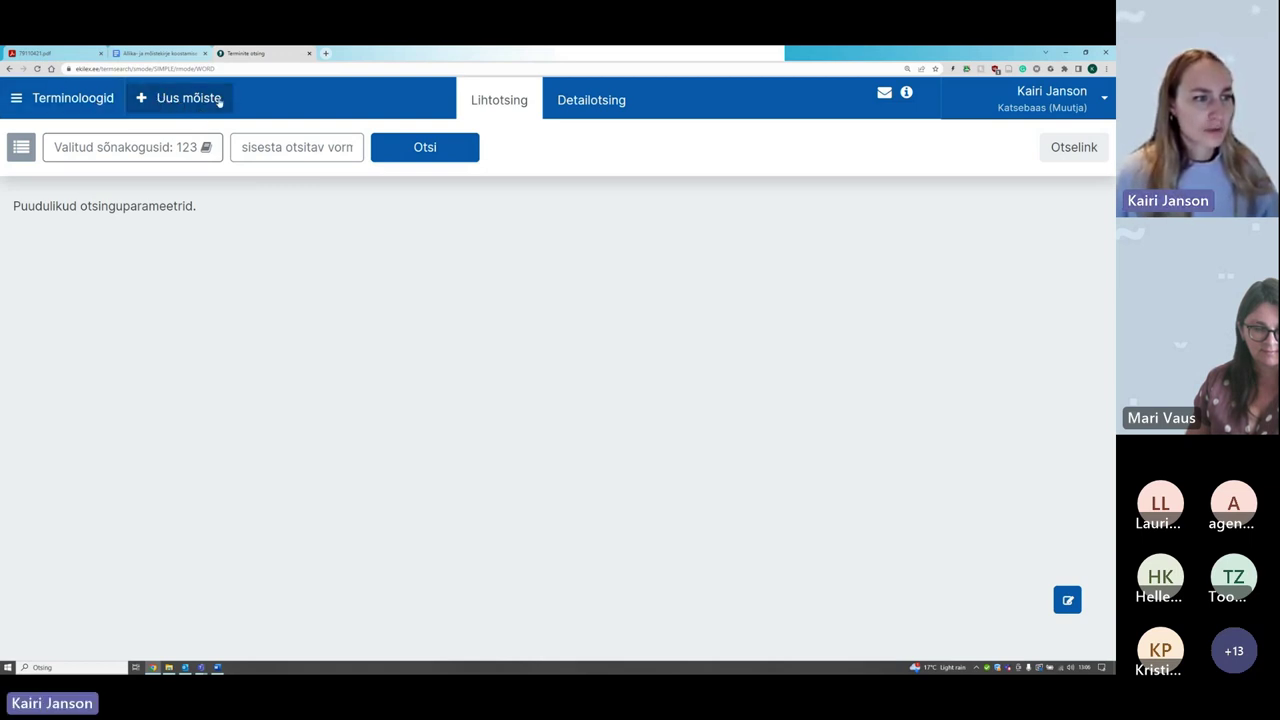
Step: Start a new concept in Katsebaas by submitting the Estonian term piht, and look through the existing meanings offered for it
click(183, 99)
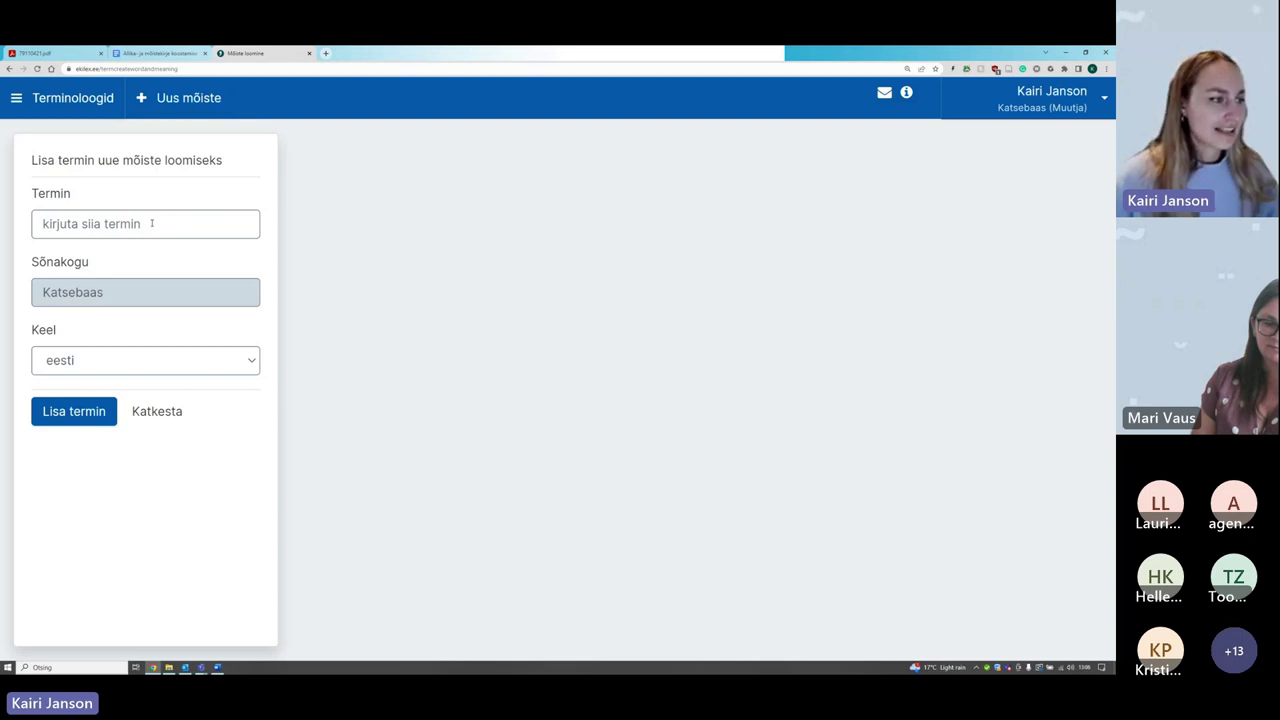
click(152, 223)
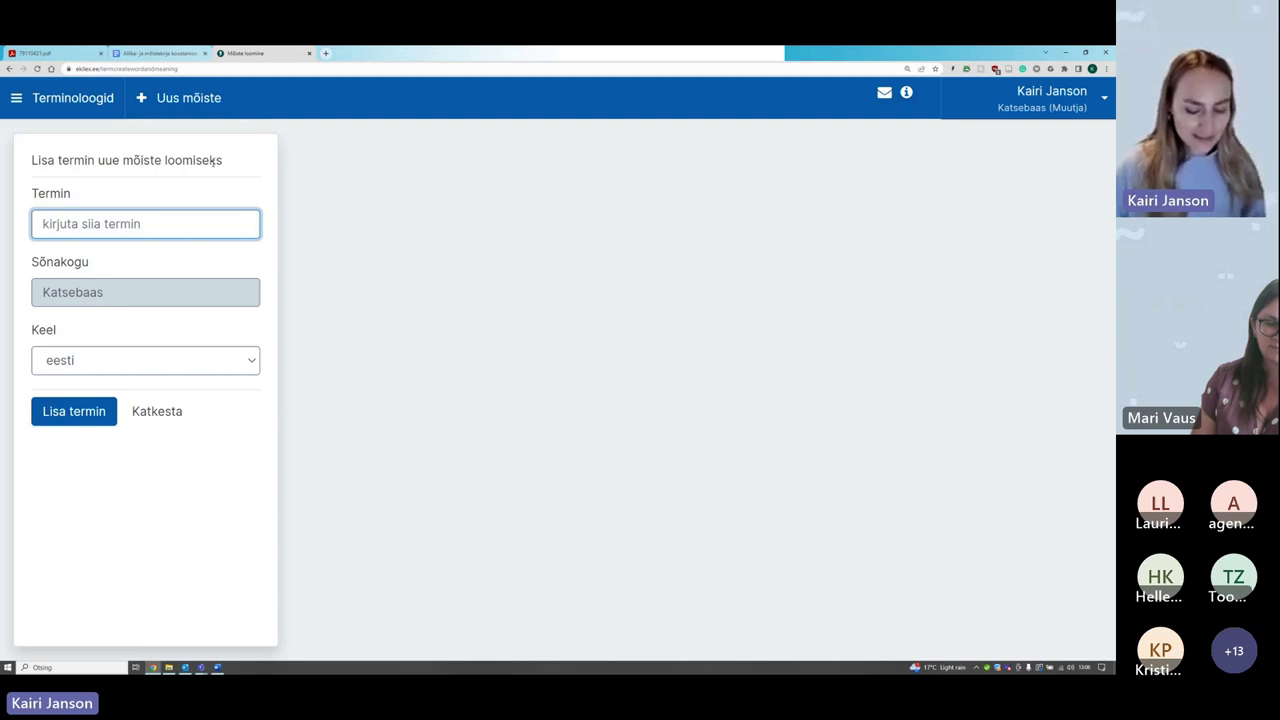
text(piht)
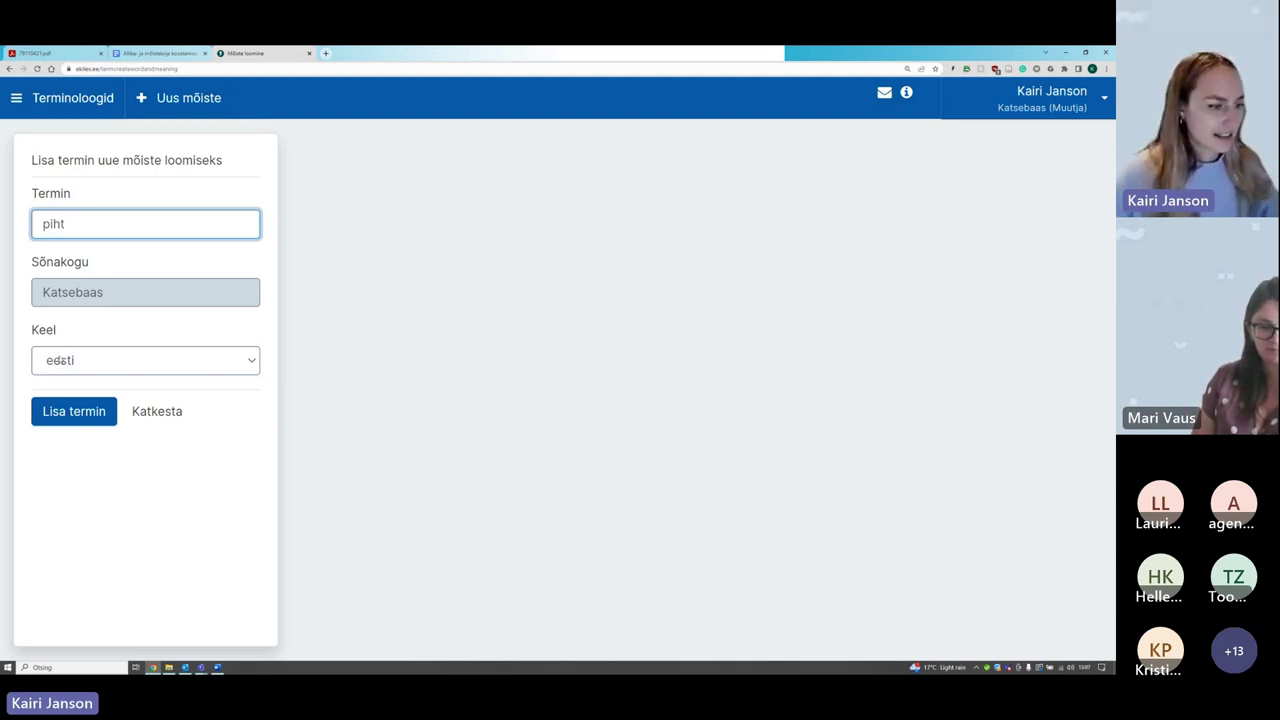
click(72, 411)
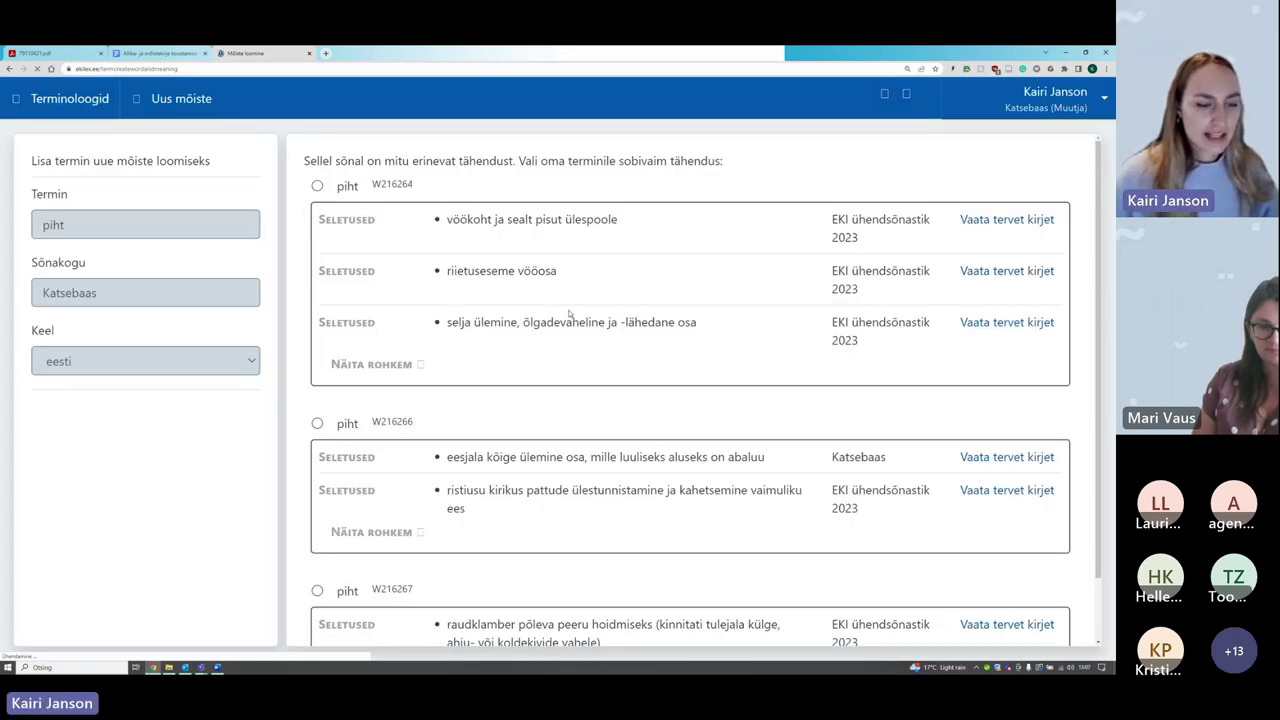
scroll(507, 352, down, 1)
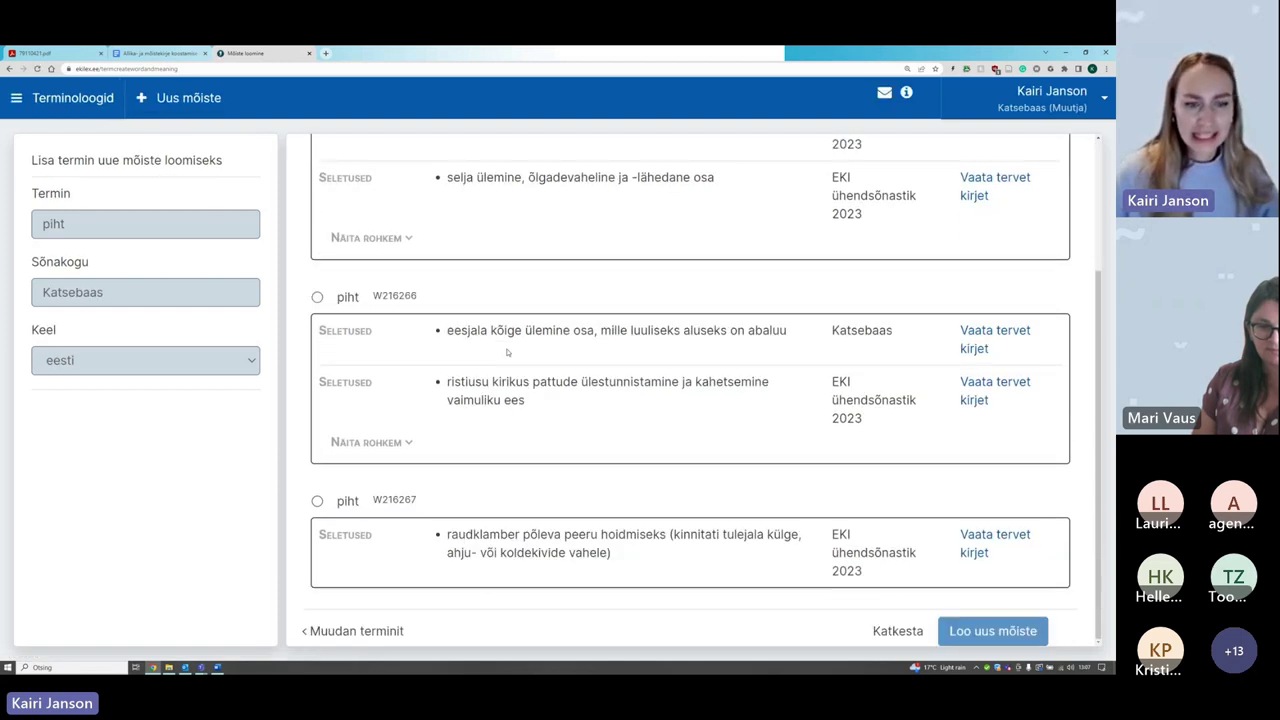
Step: Compare the three piht homonyms offered as matches for the new Katsebaas term
scroll(507, 352, up, 2)
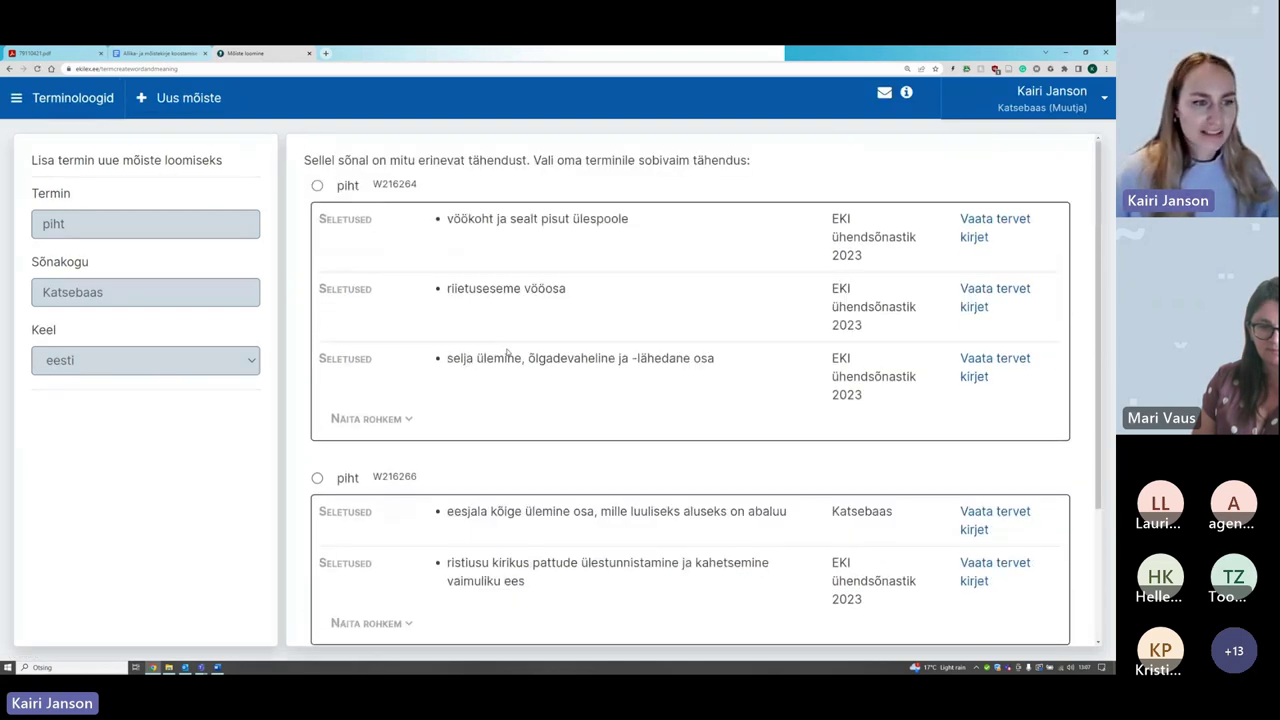
scroll(507, 352, down, 2)
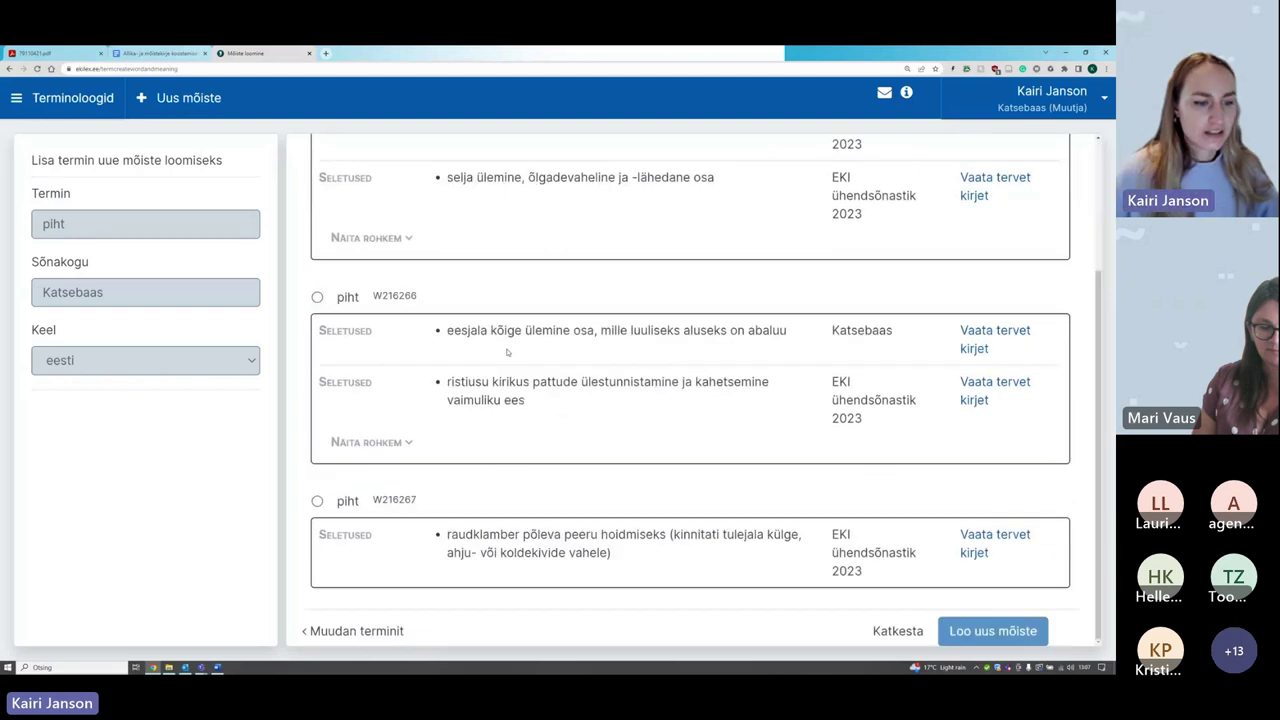
scroll(315, 397, up, 2)
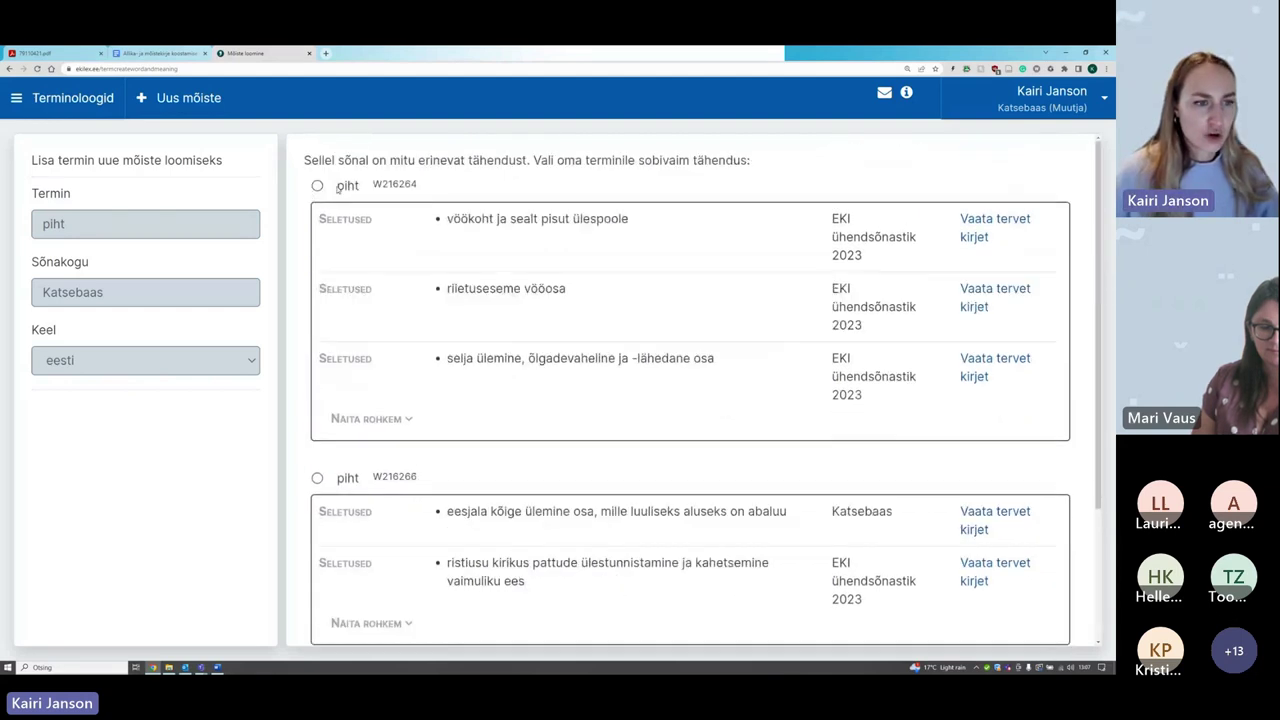
double_click(346, 186)
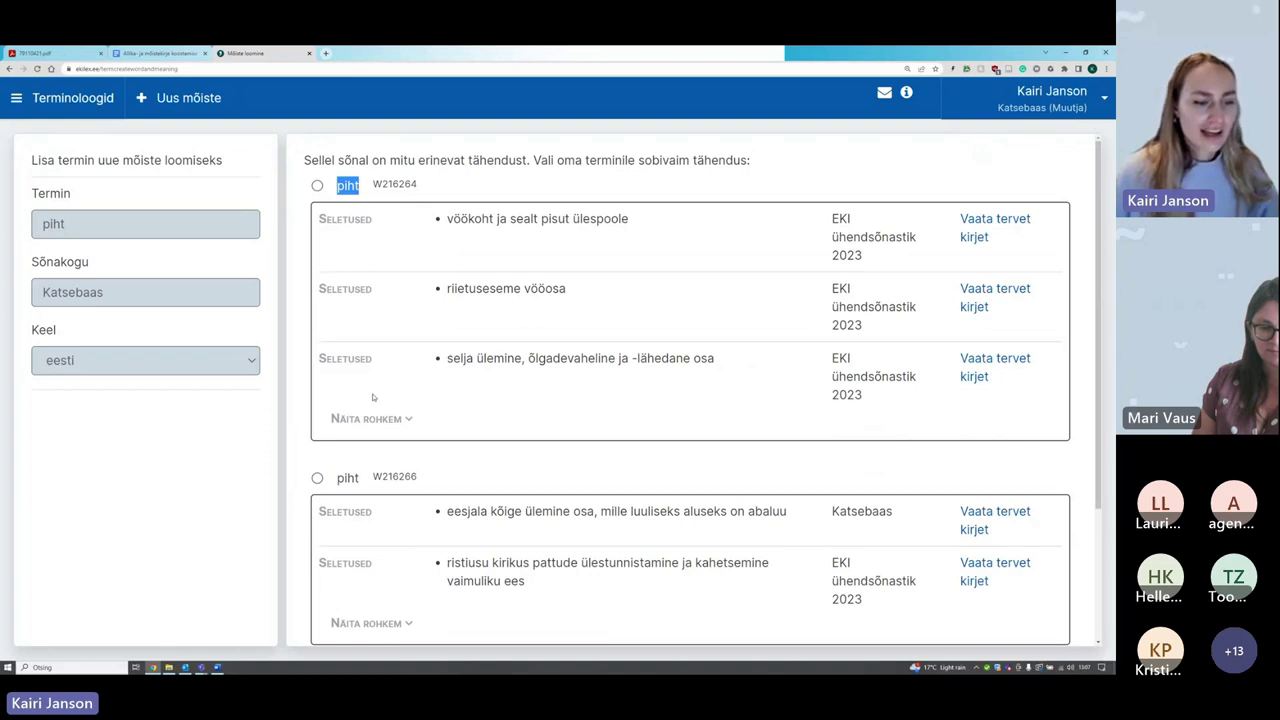
scroll(372, 397, down, 2)
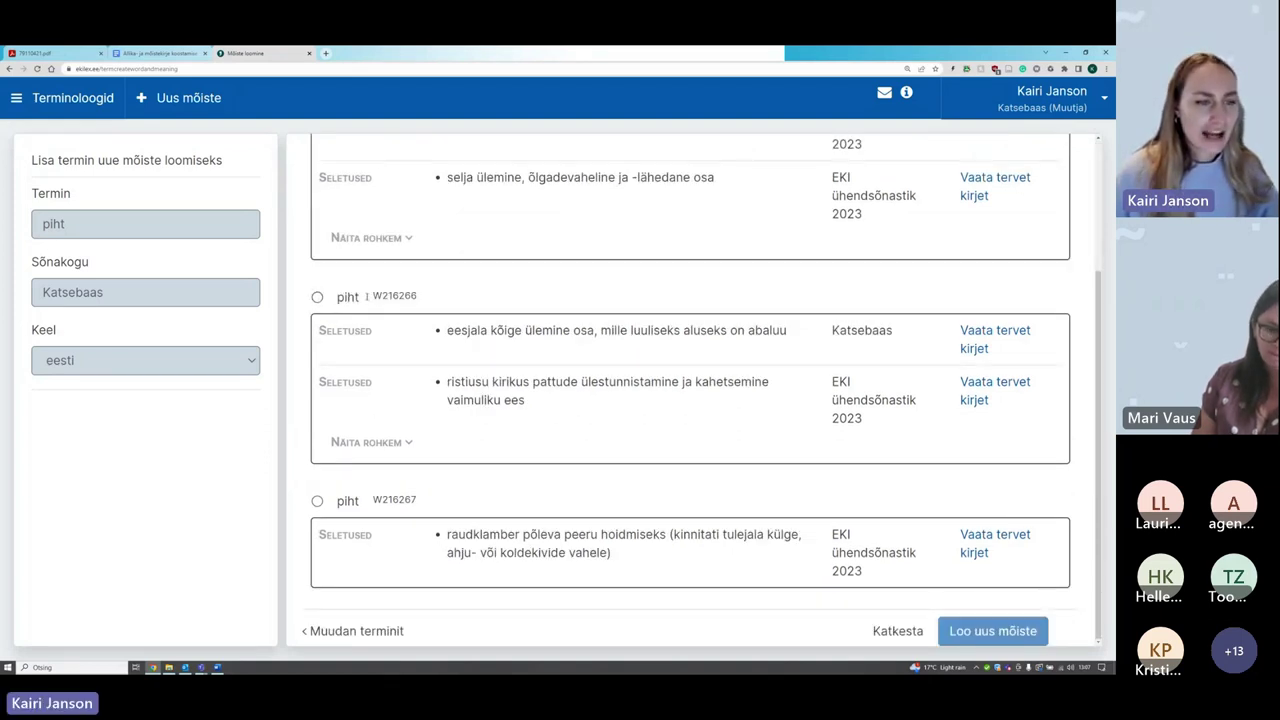
scroll(367, 296, up, 2)
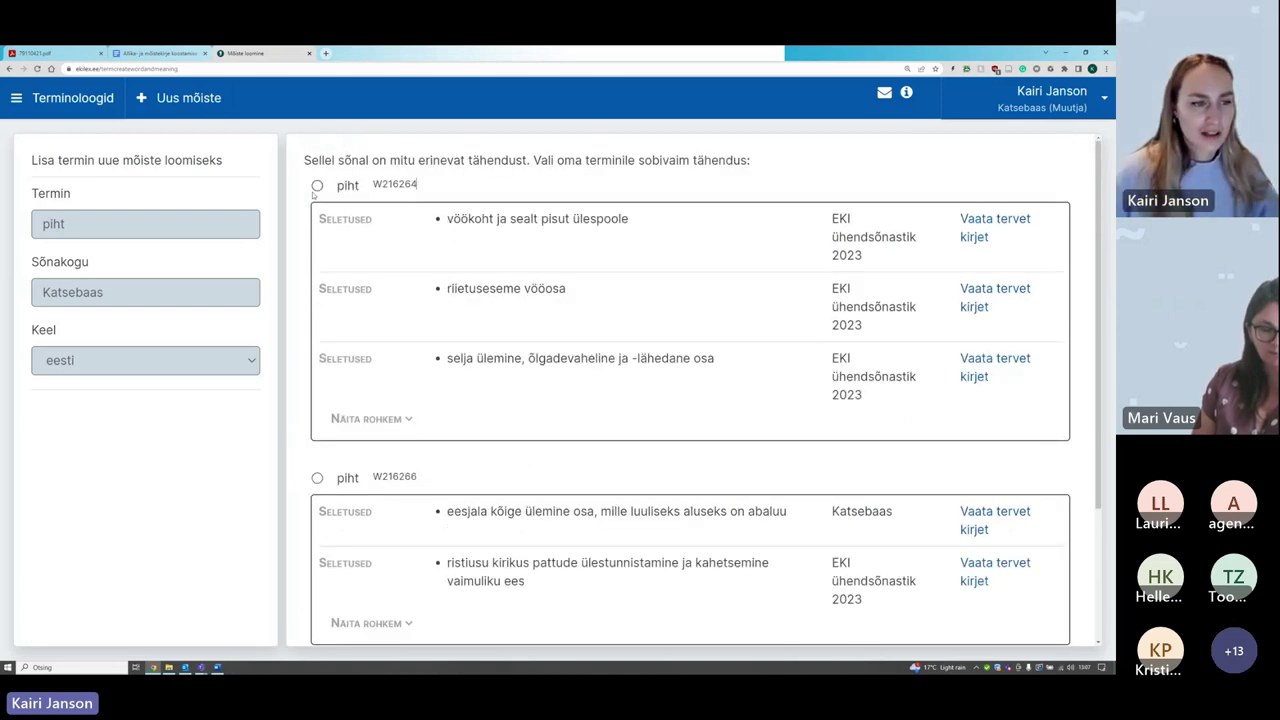
Step: Choose each piht homonym in turn as the match for the new term, ending with W216267
click(316, 187)
scroll(366, 280, down, 1)
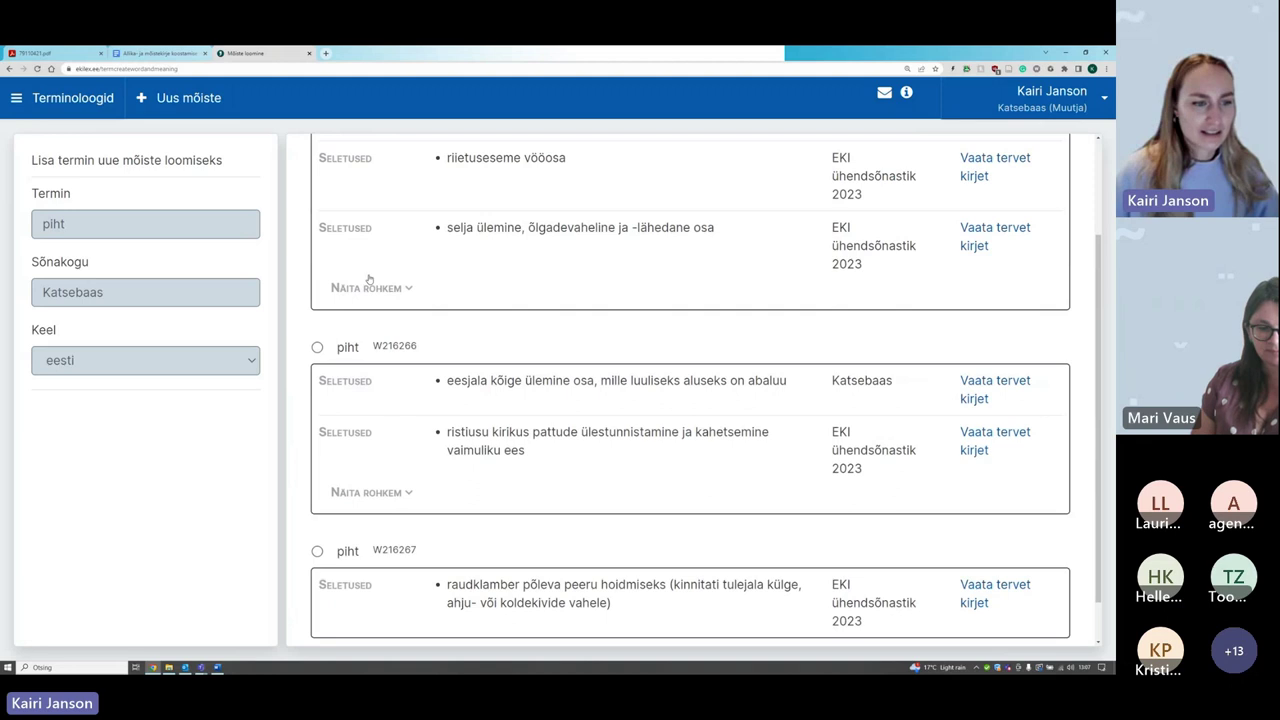
scroll(367, 280, down, 1)
click(317, 297)
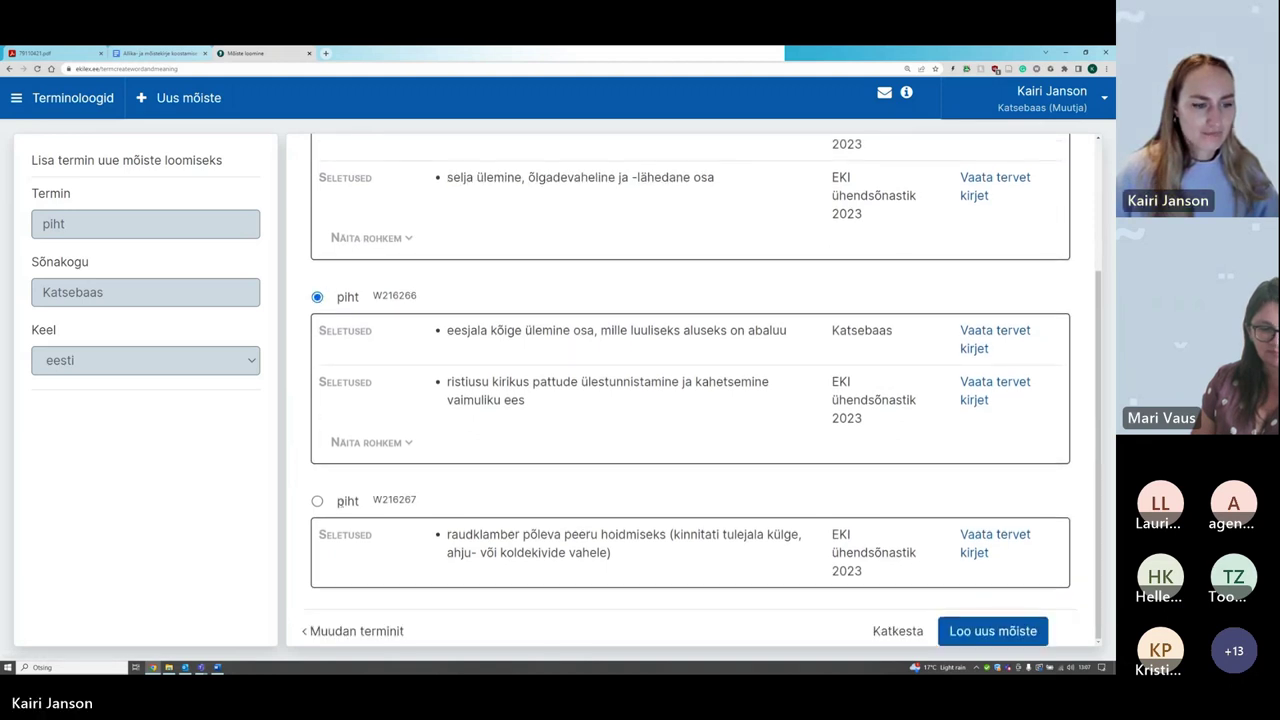
click(317, 501)
Step: Read the individual explanations listed under the piht homonyms W216264 and W216266
scroll(491, 492, up, 2)
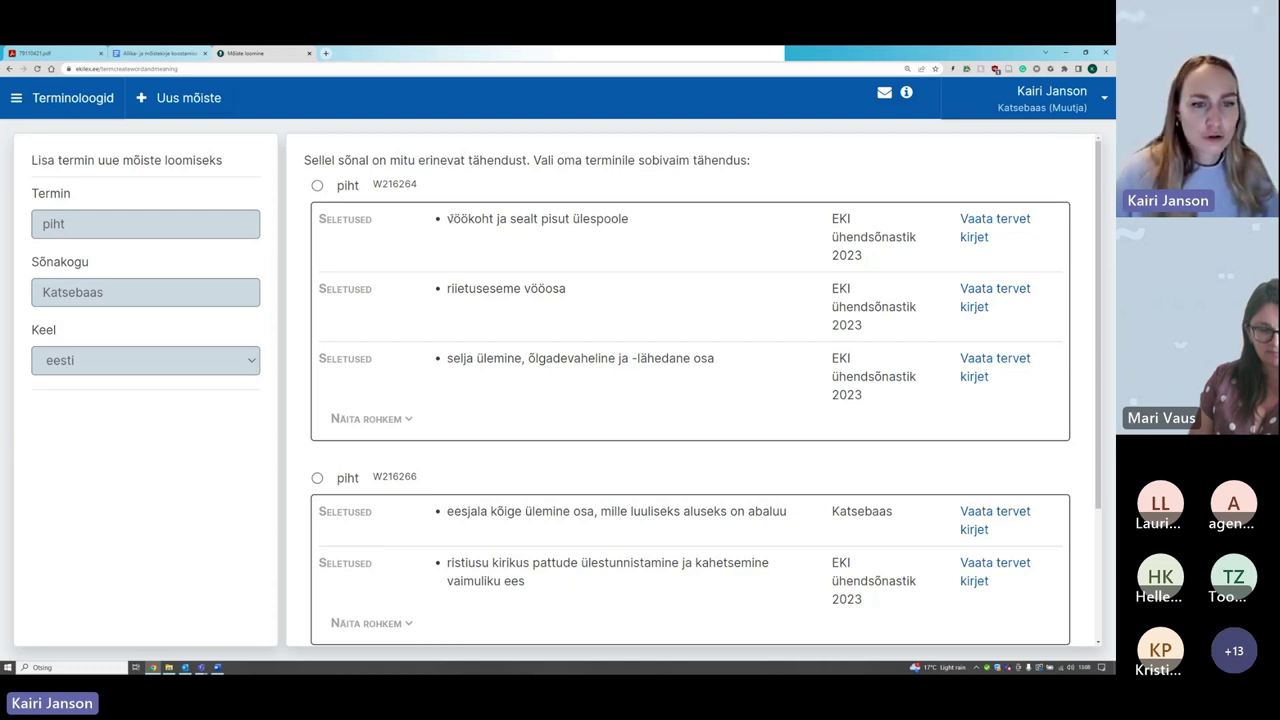
drag(452, 218, 628, 218)
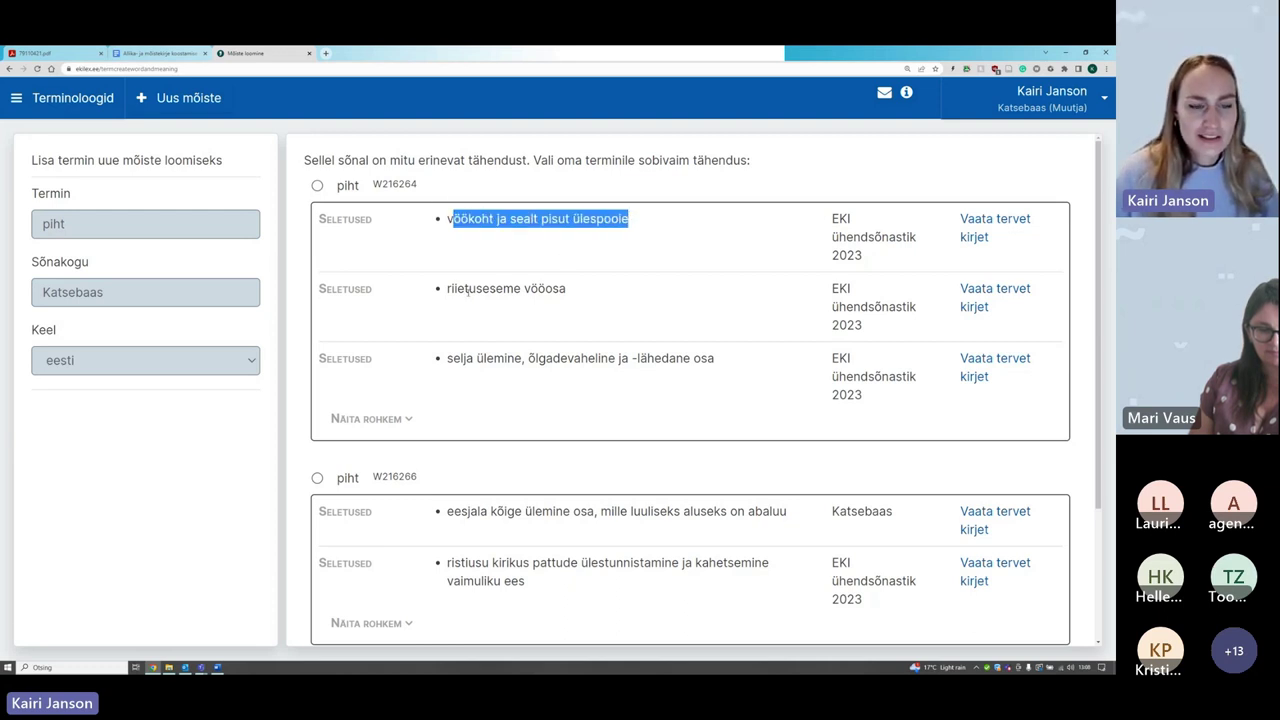
drag(447, 289, 567, 289)
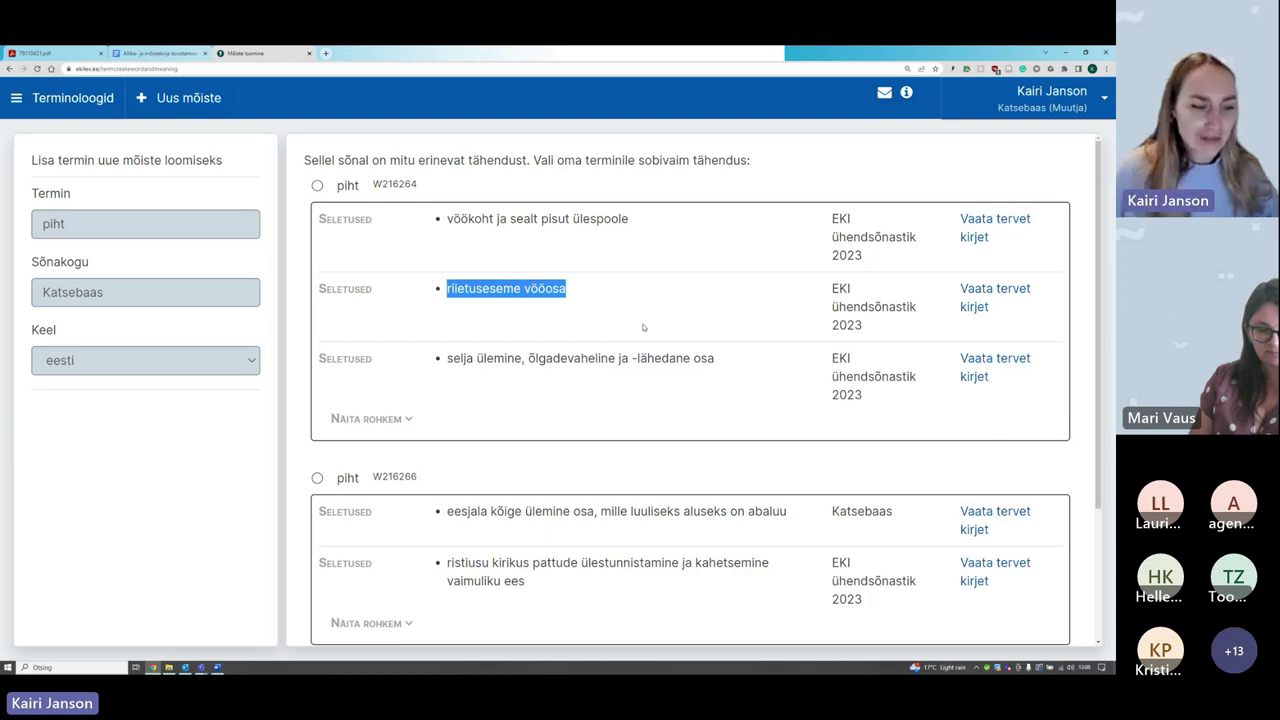
scroll(643, 327, down, 2)
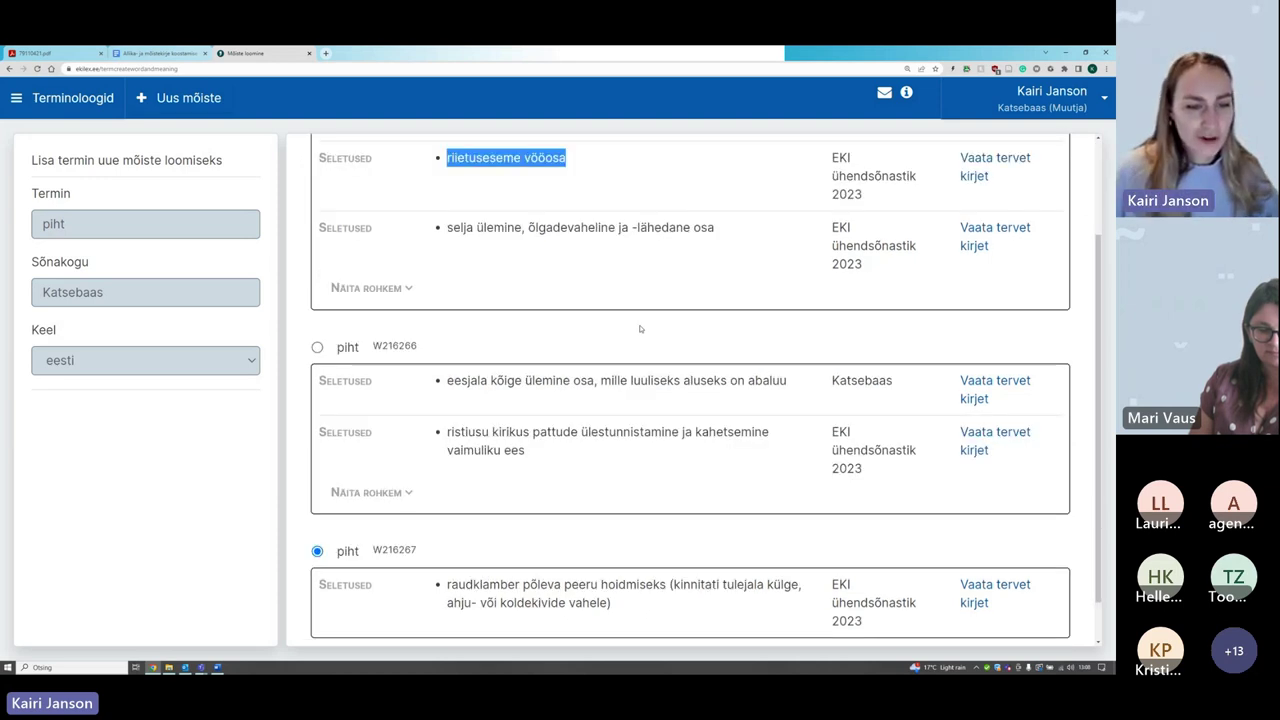
scroll(640, 328, down, 1)
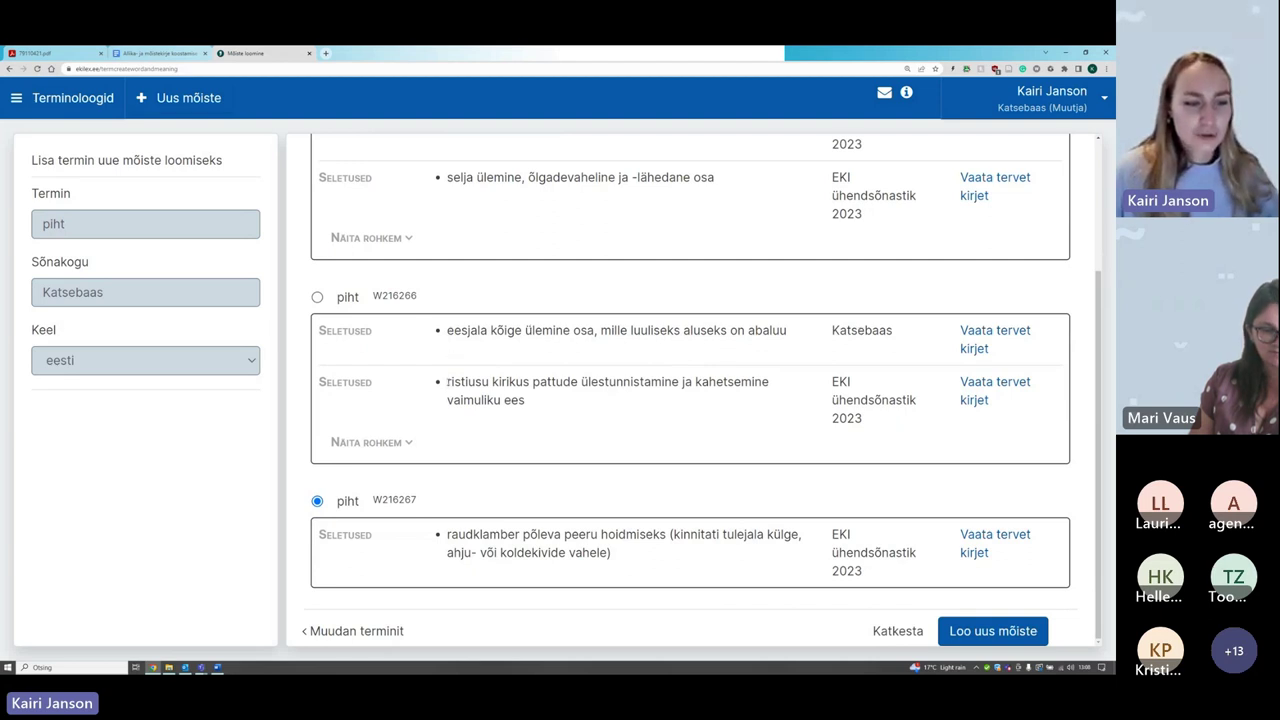
drag(448, 381, 680, 381)
click(583, 177)
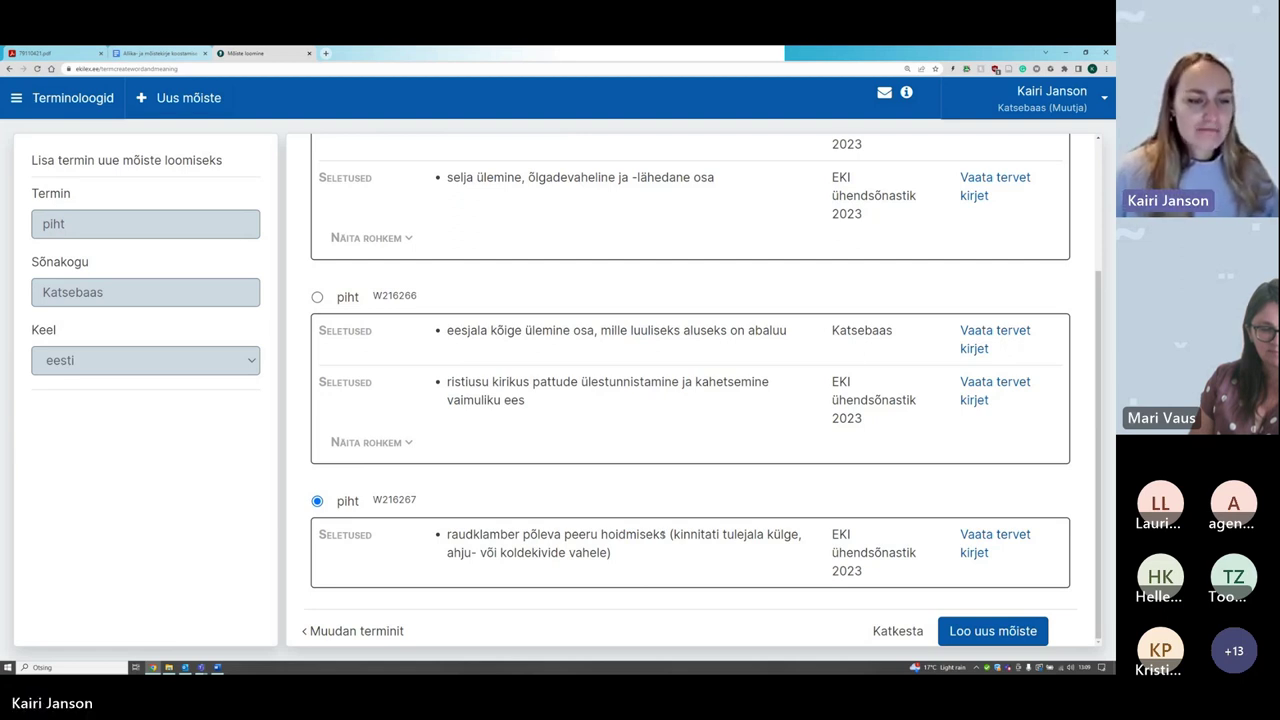
Step: Review the explanations of all three piht homonyms again to judge which one suits the new concept
scroll(662, 534, up, 3)
scroll(712, 363, down, 1)
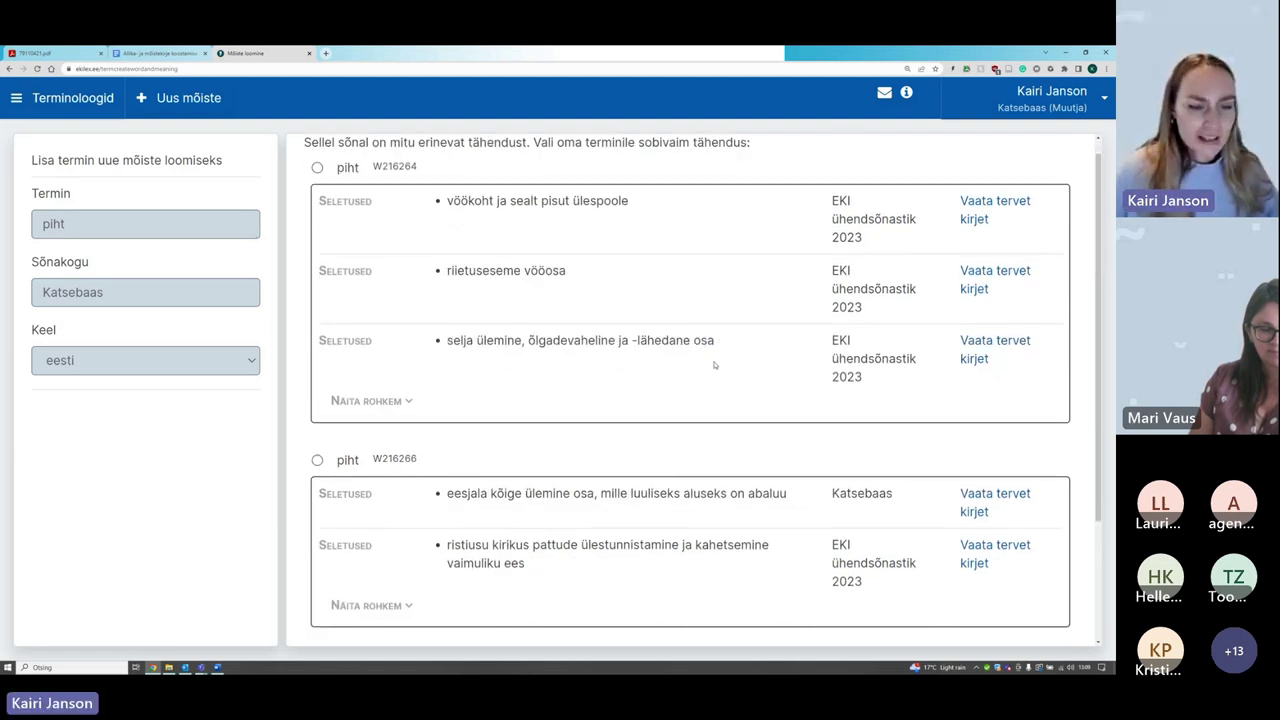
scroll(714, 365, down, 2)
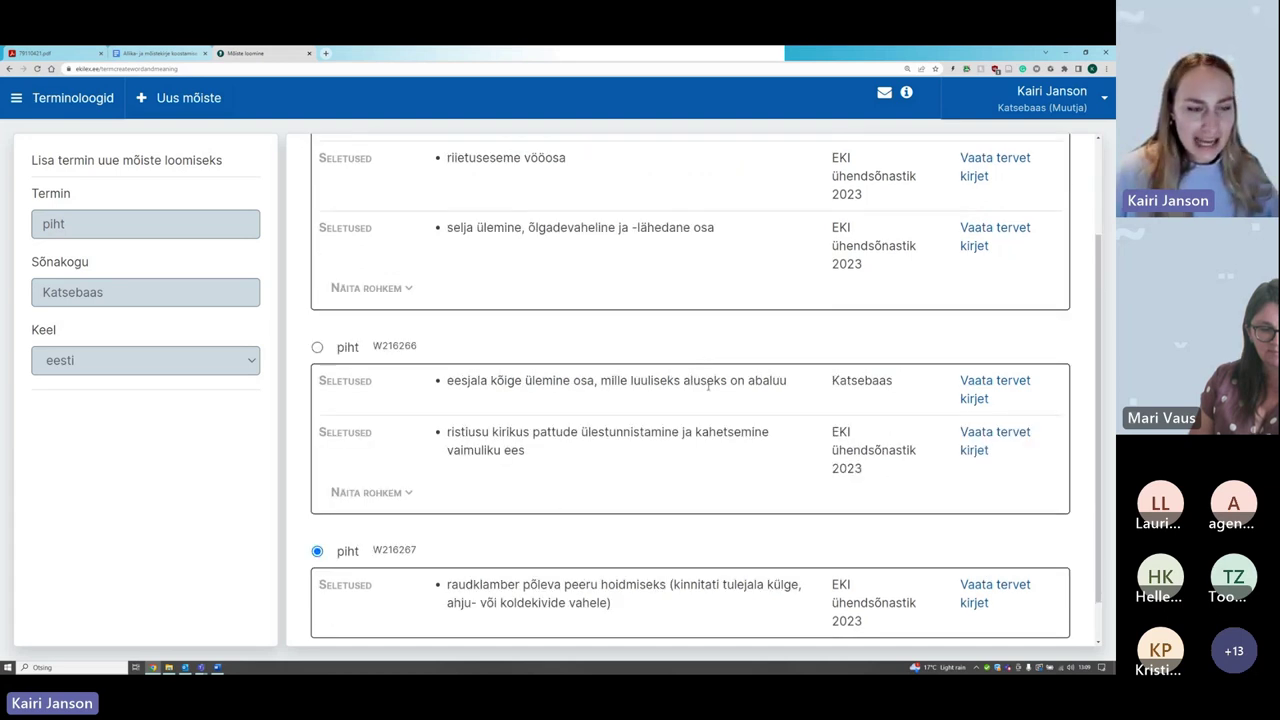
scroll(591, 411, up, 1)
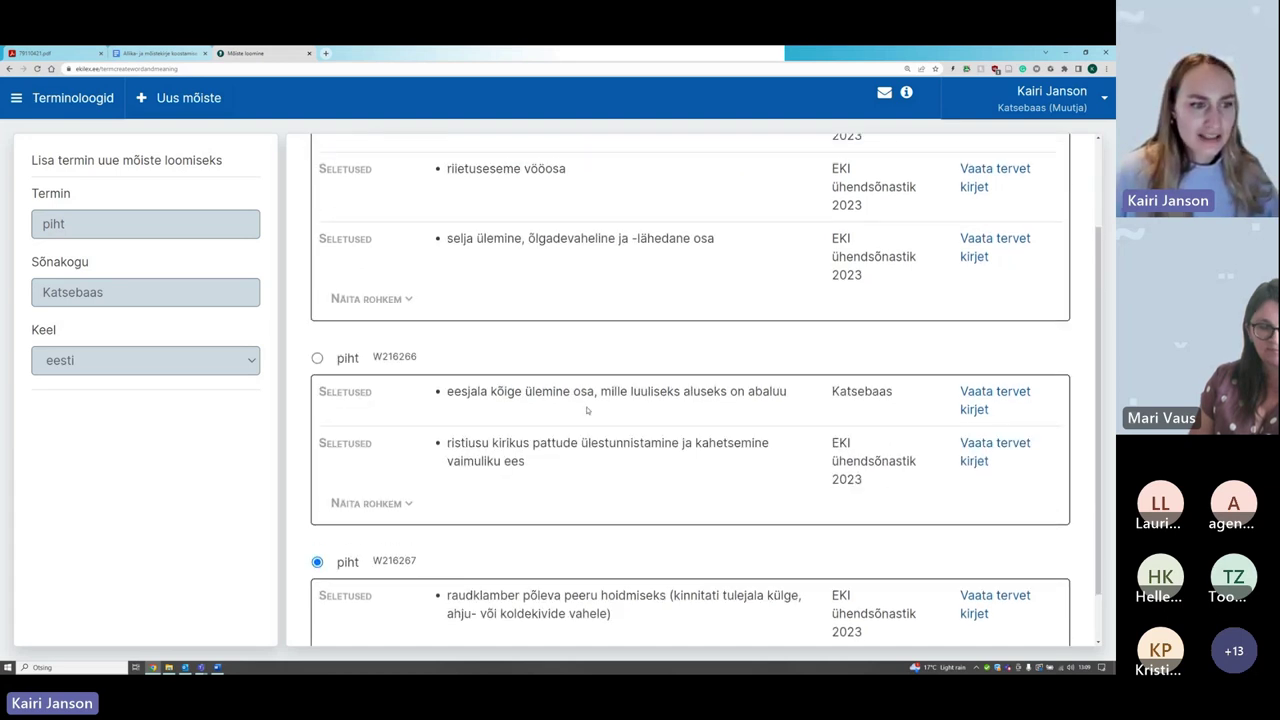
scroll(731, 443, up, 2)
scroll(600, 420, down, 4)
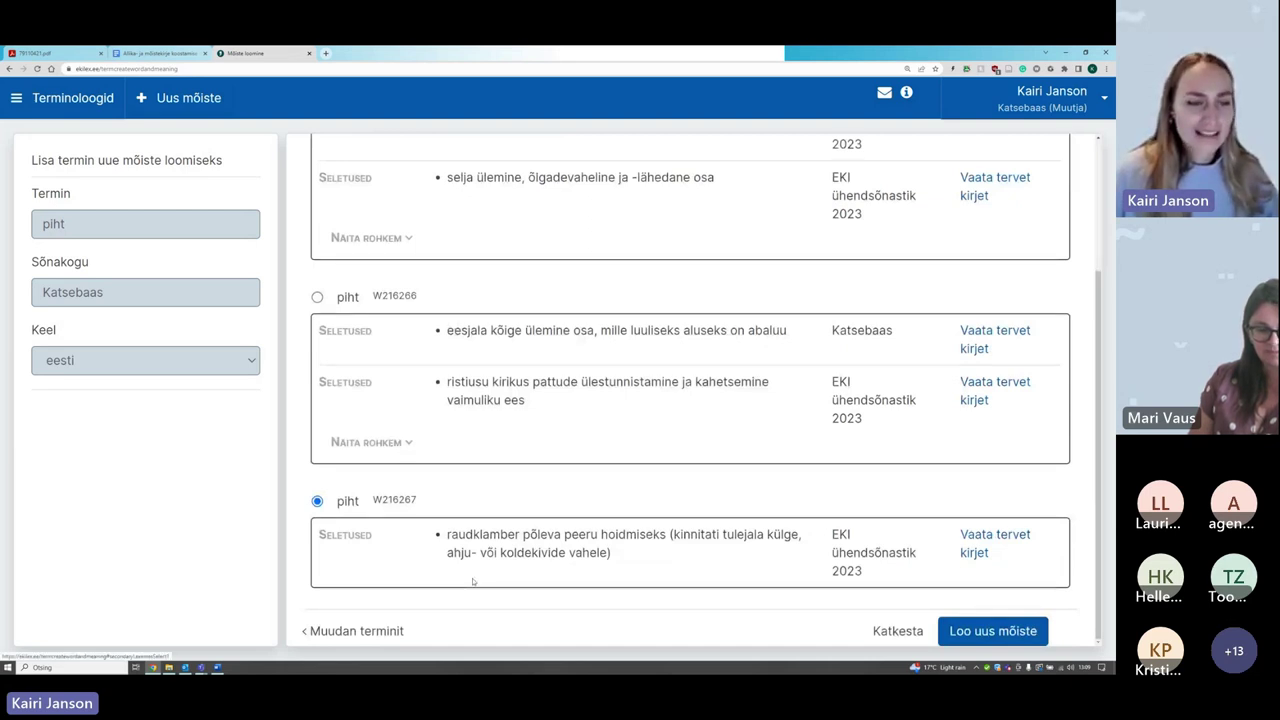
scroll(797, 531, up, 1)
scroll(509, 434, up, 2)
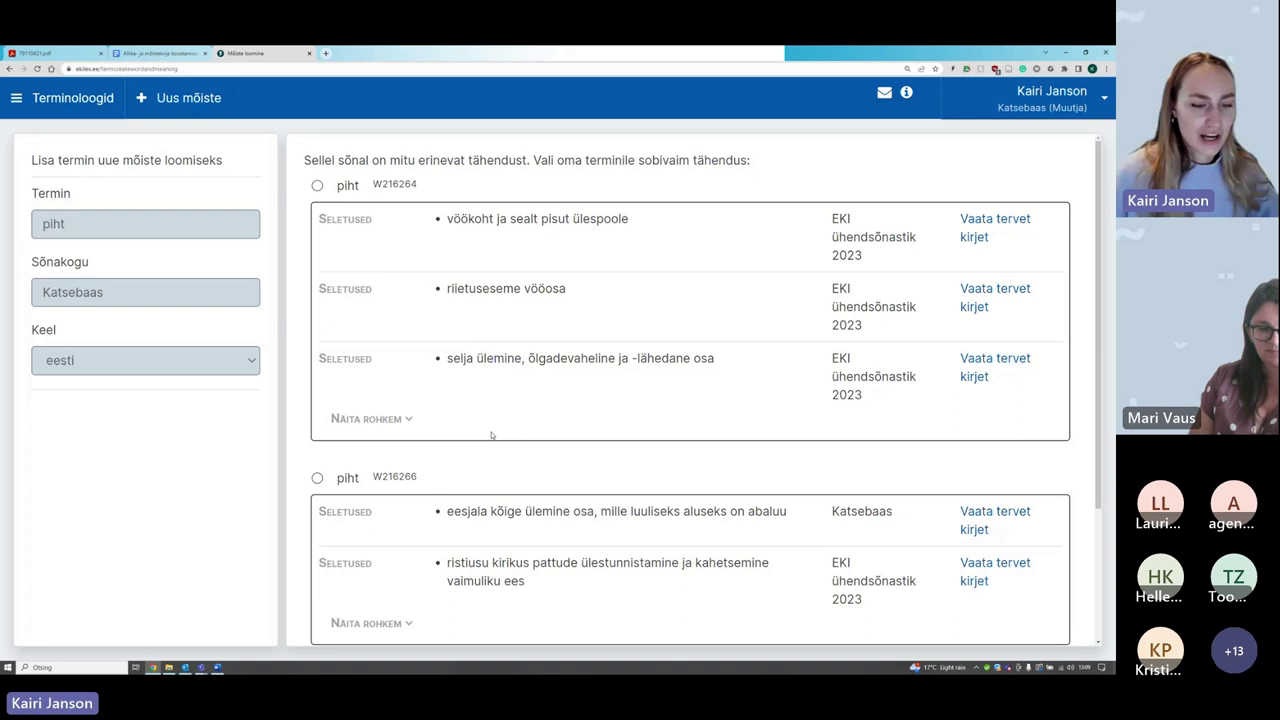
Step: Choose the piht homonym W216266 as the match for the new term
scroll(491, 434, down, 1)
scroll(491, 434, down, 1)
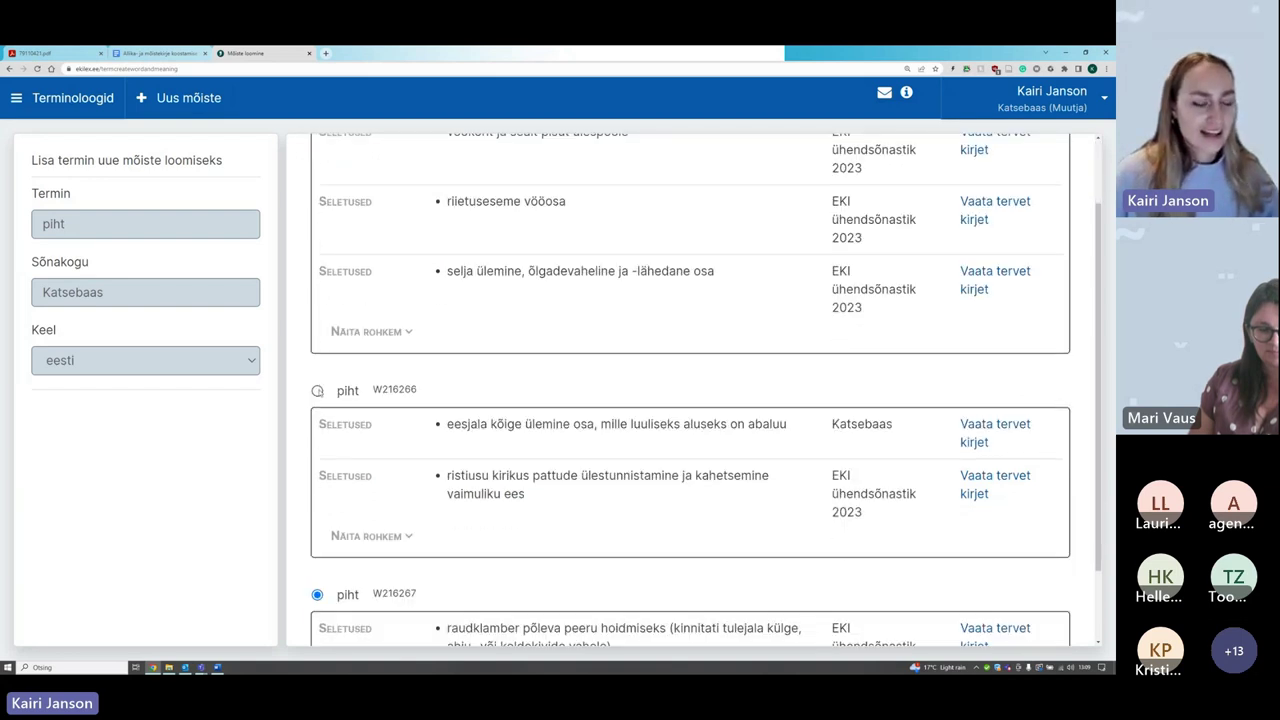
click(317, 391)
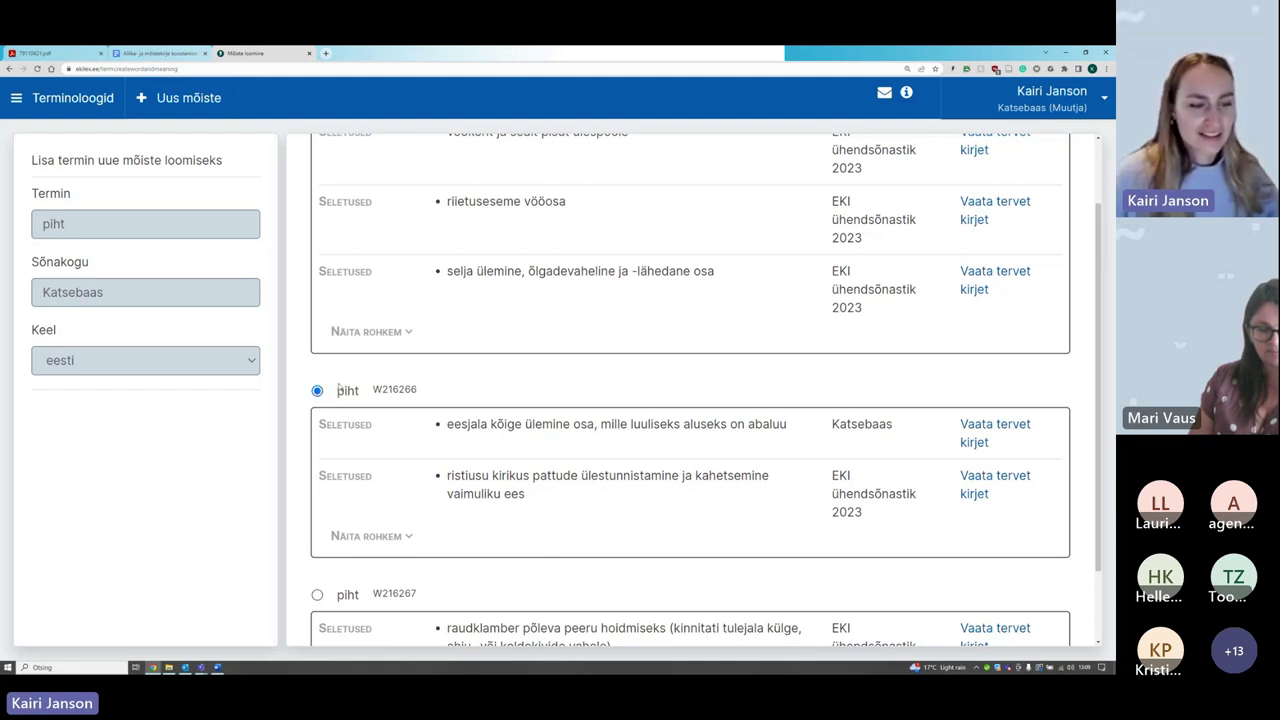
Step: Review the remaining homonyms of piht and cancel creating the new concept
scroll(738, 451, down, 1)
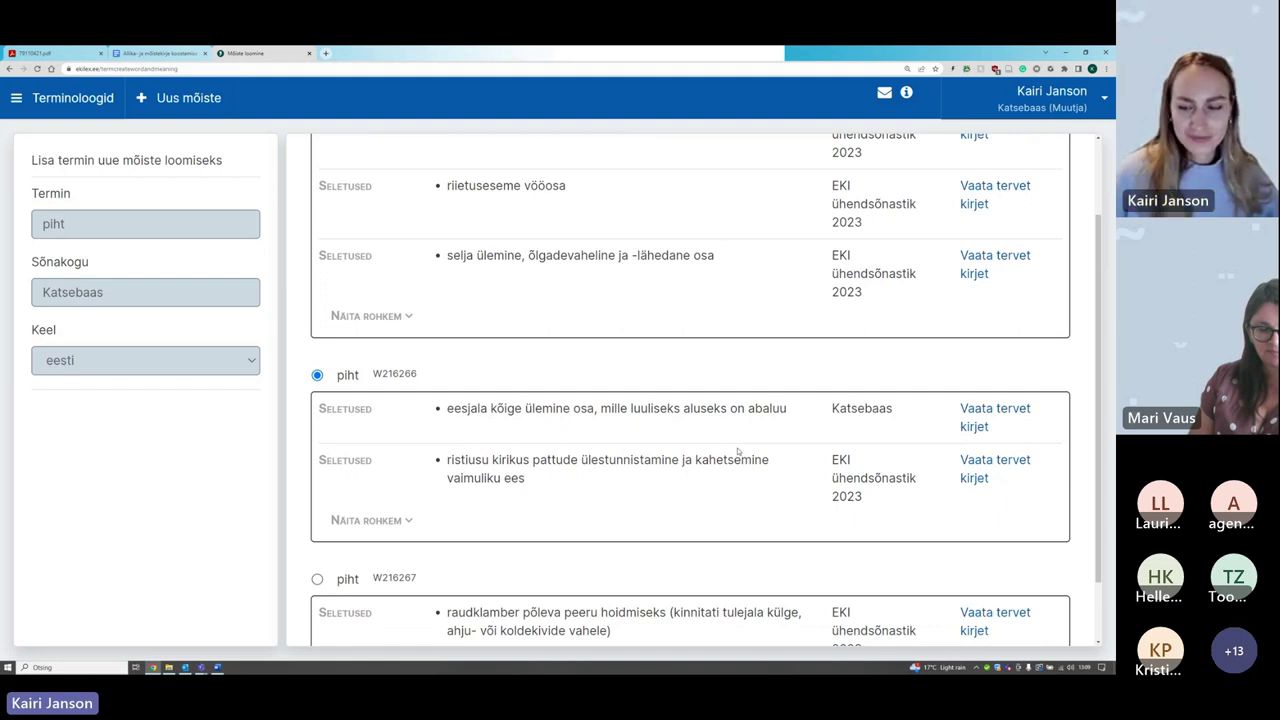
scroll(738, 451, down, 2)
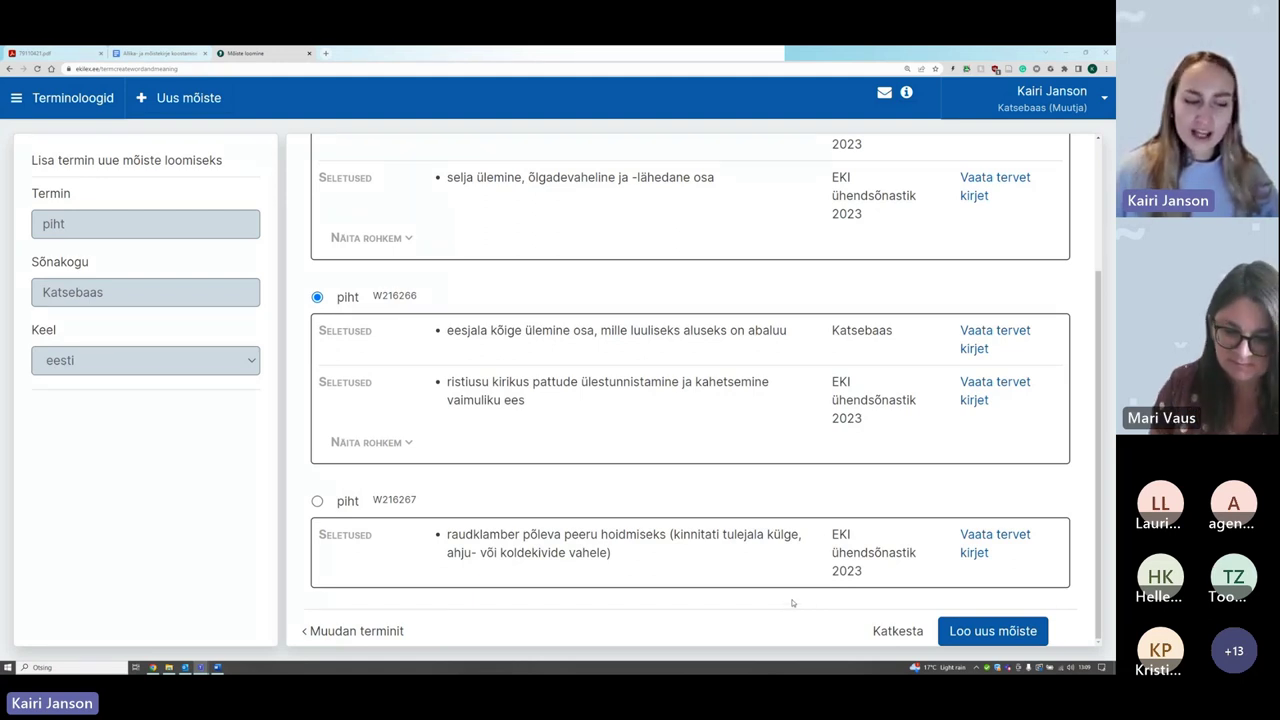
click(909, 636)
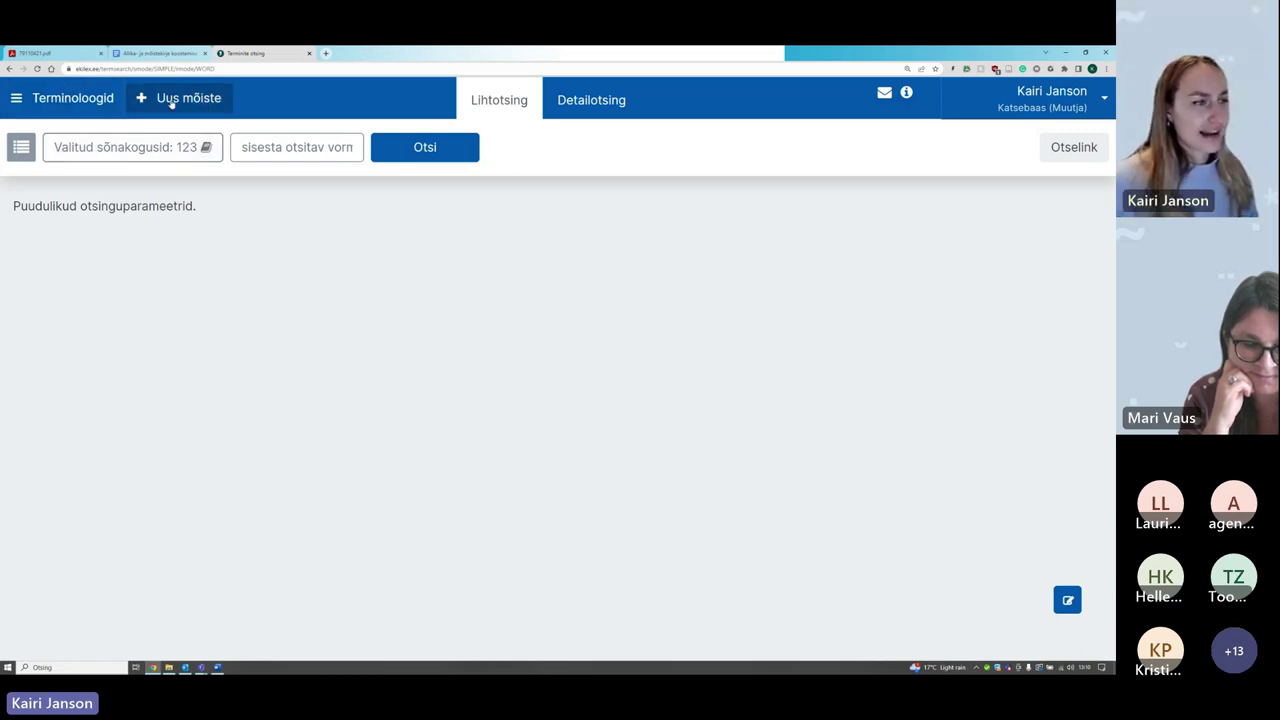
Step: Open a new concept form and look up the Estonian term in the Mõistekirje section of the source-material document
click(172, 103)
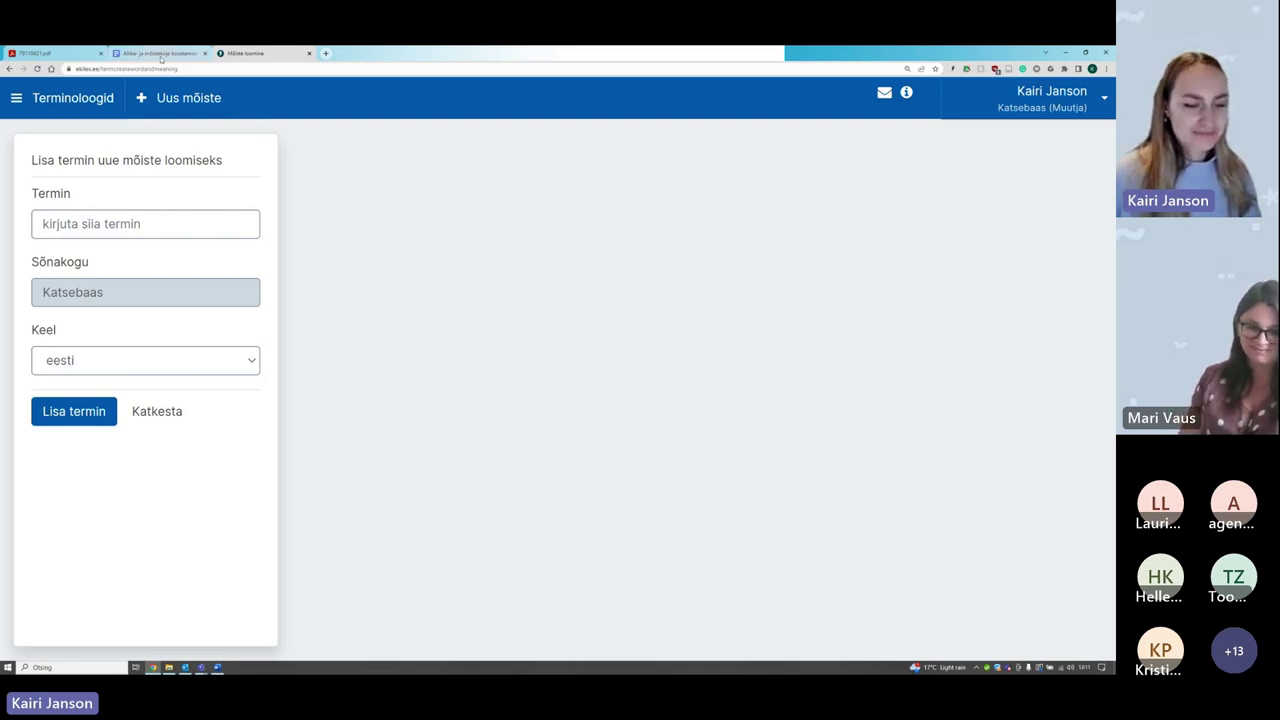
click(160, 58)
scroll(427, 391, down, 5)
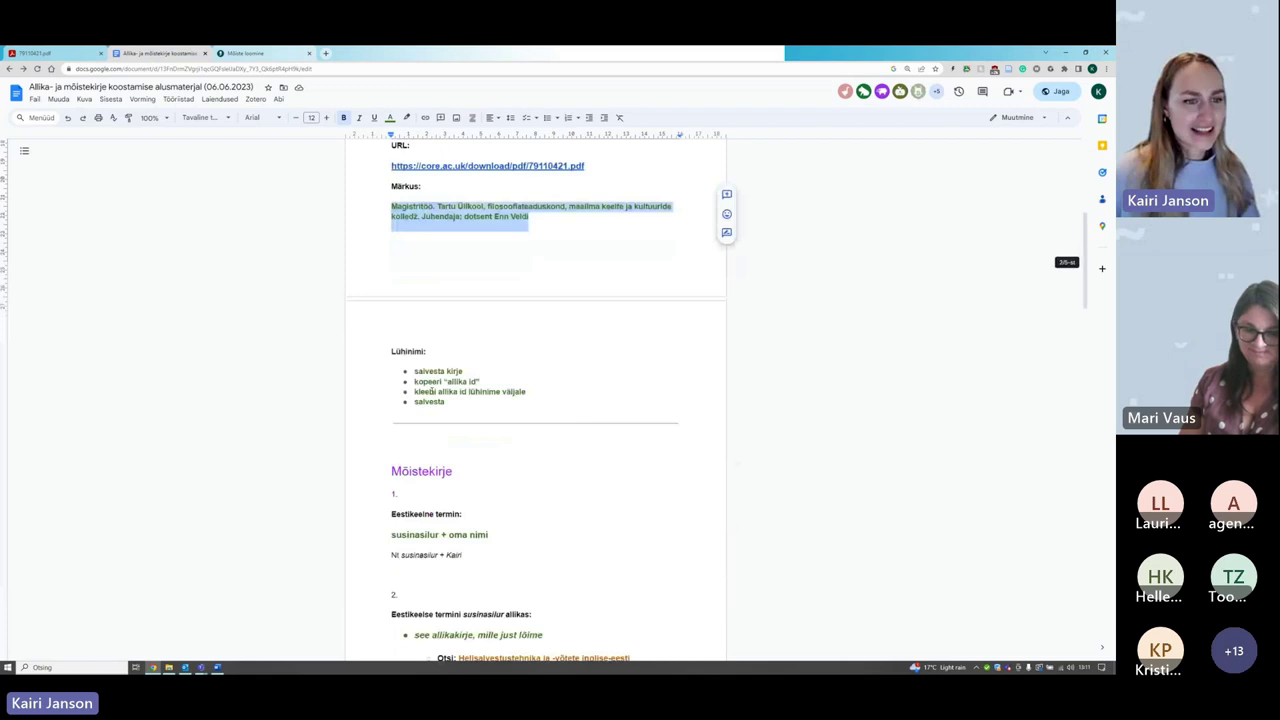
scroll(427, 391, down, 5)
scroll(417, 182, up, 1)
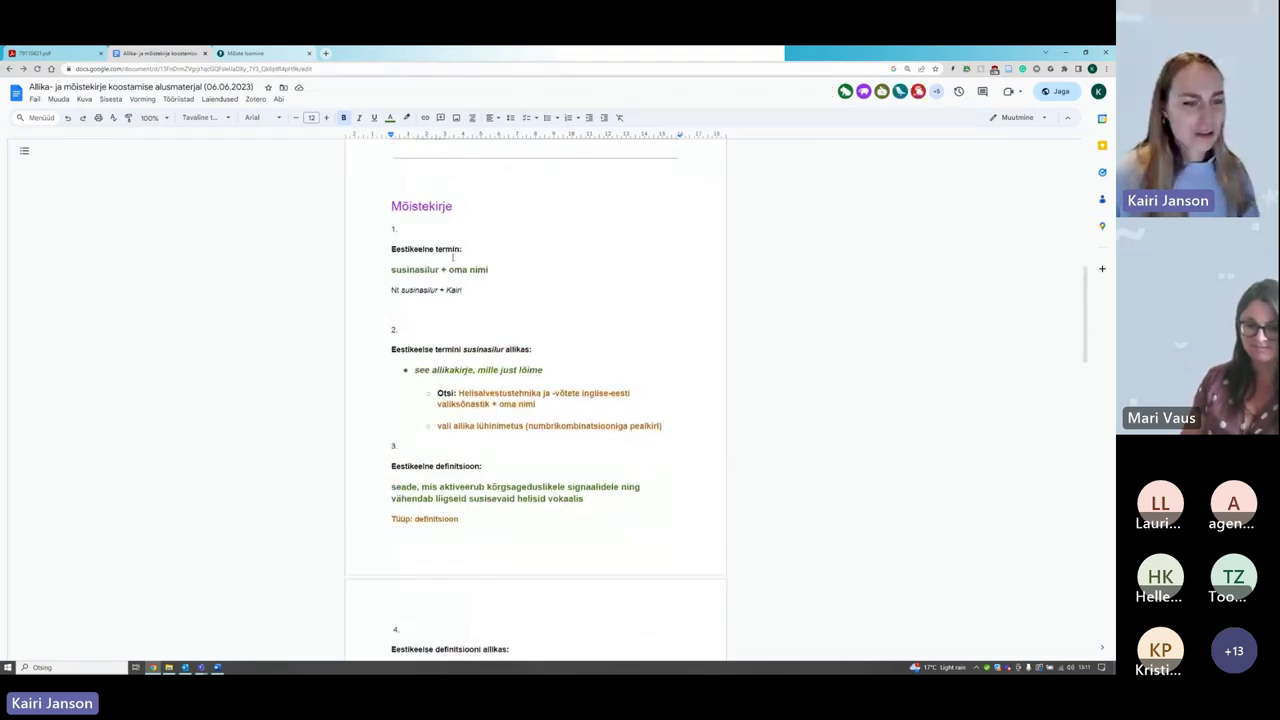
Step: Create a concept in Ekilex with the Estonian term "susinasilur + " followed by your own first name
click(262, 53)
click(145, 224)
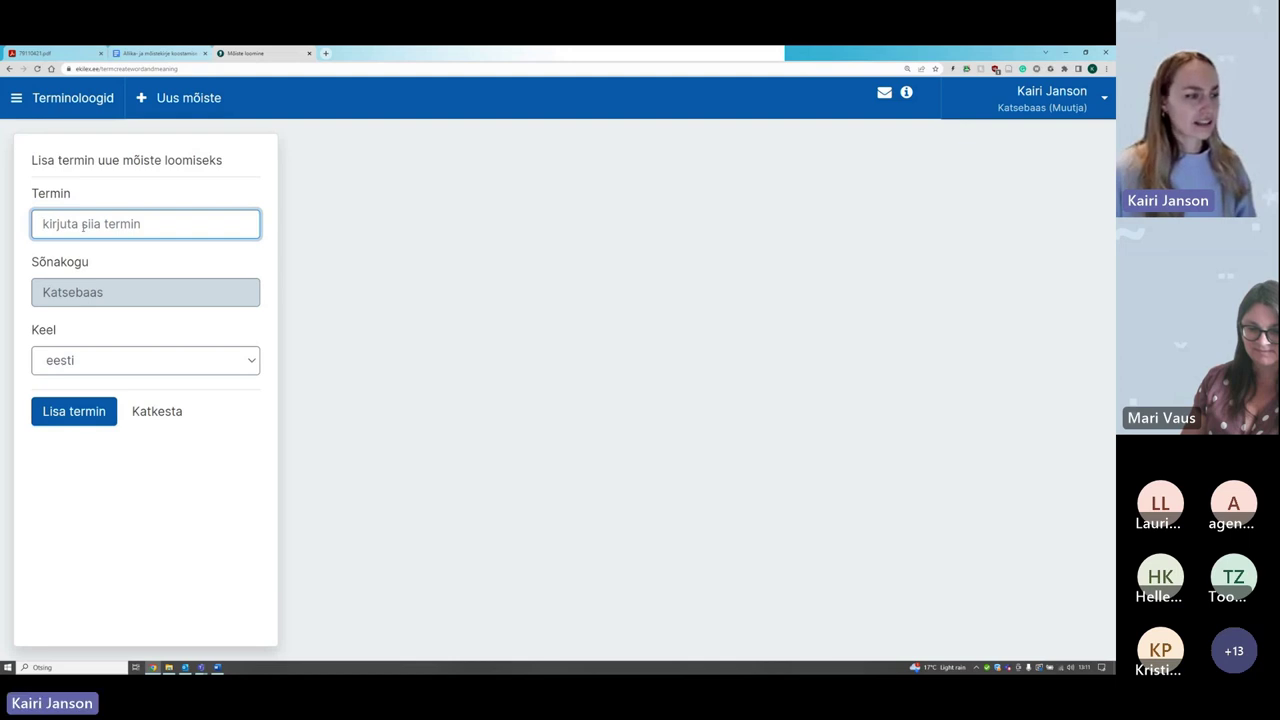
text(susi)
text(naşilur)
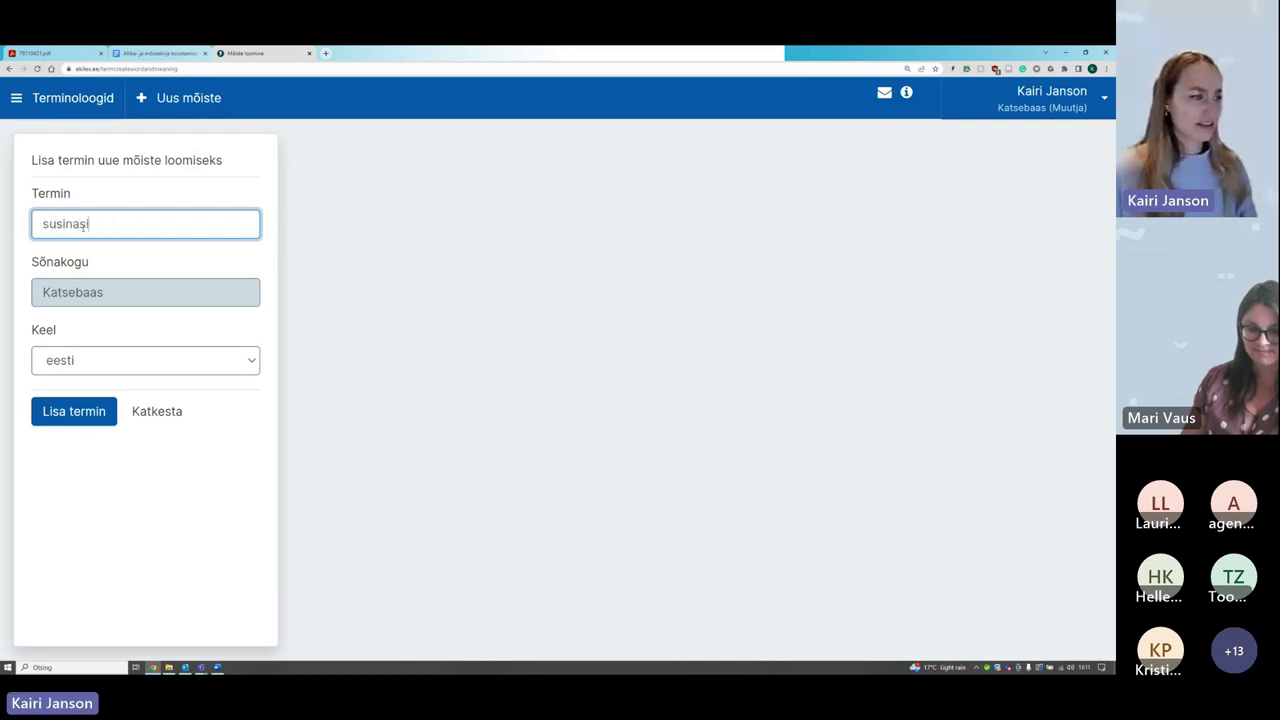
text( + )
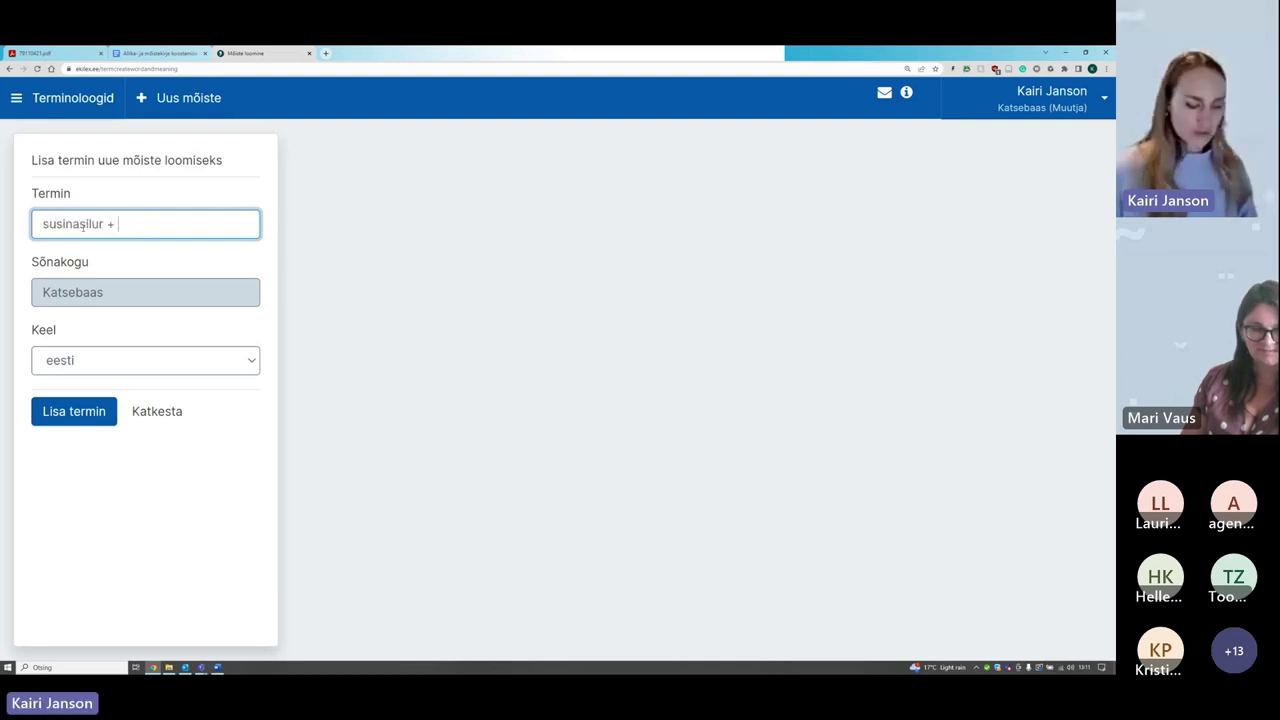
text(Kairi)
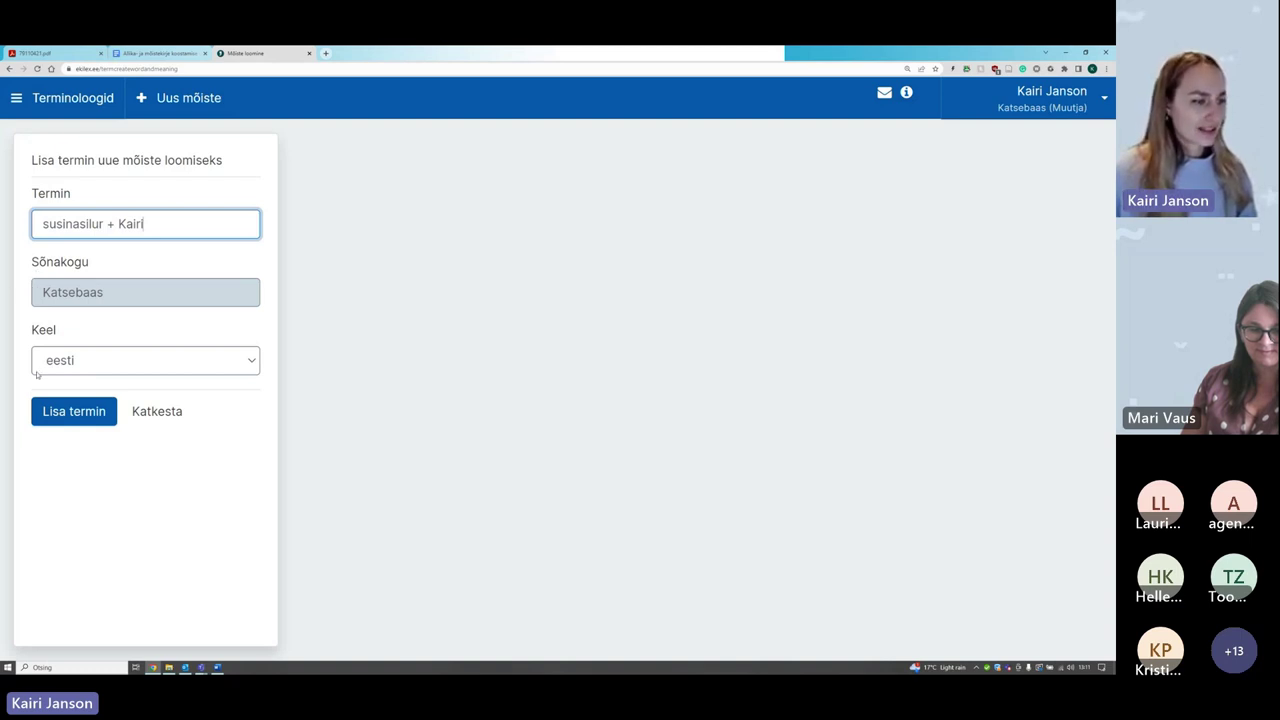
click(73, 417)
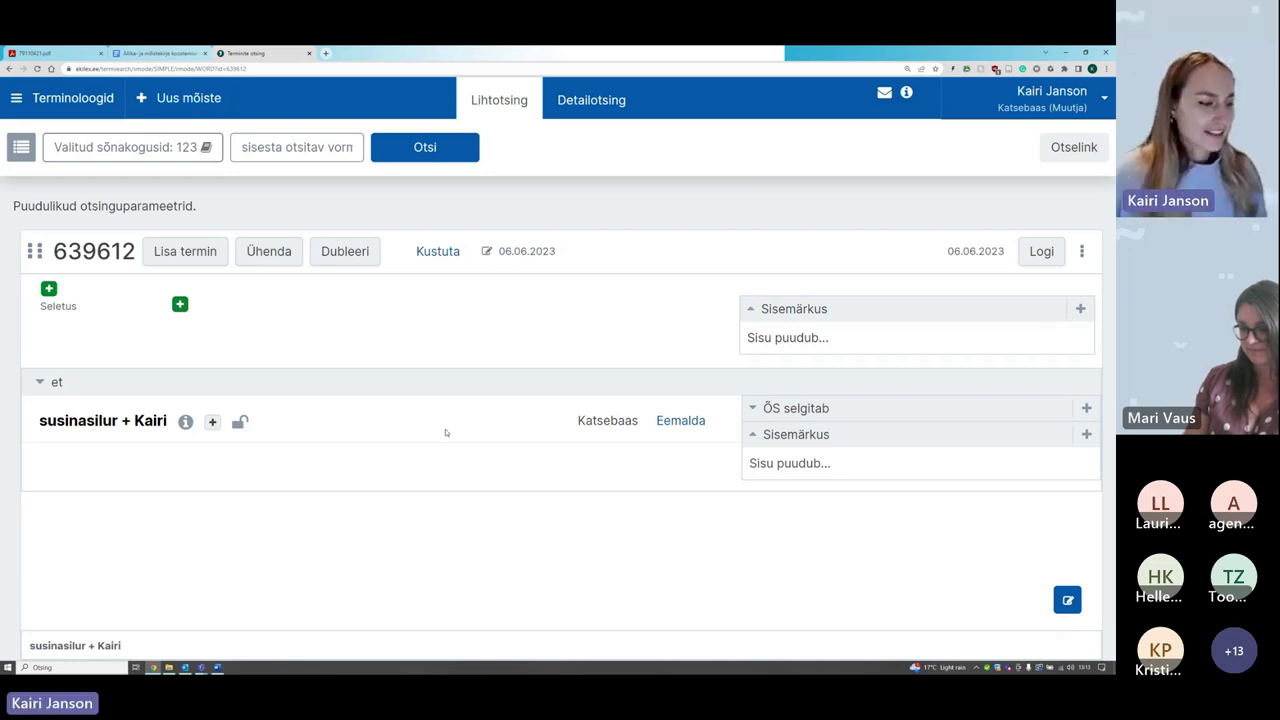
Step: Start adding a detail to the new susinasilur term and list the available detail types
mouse_move(70, 424)
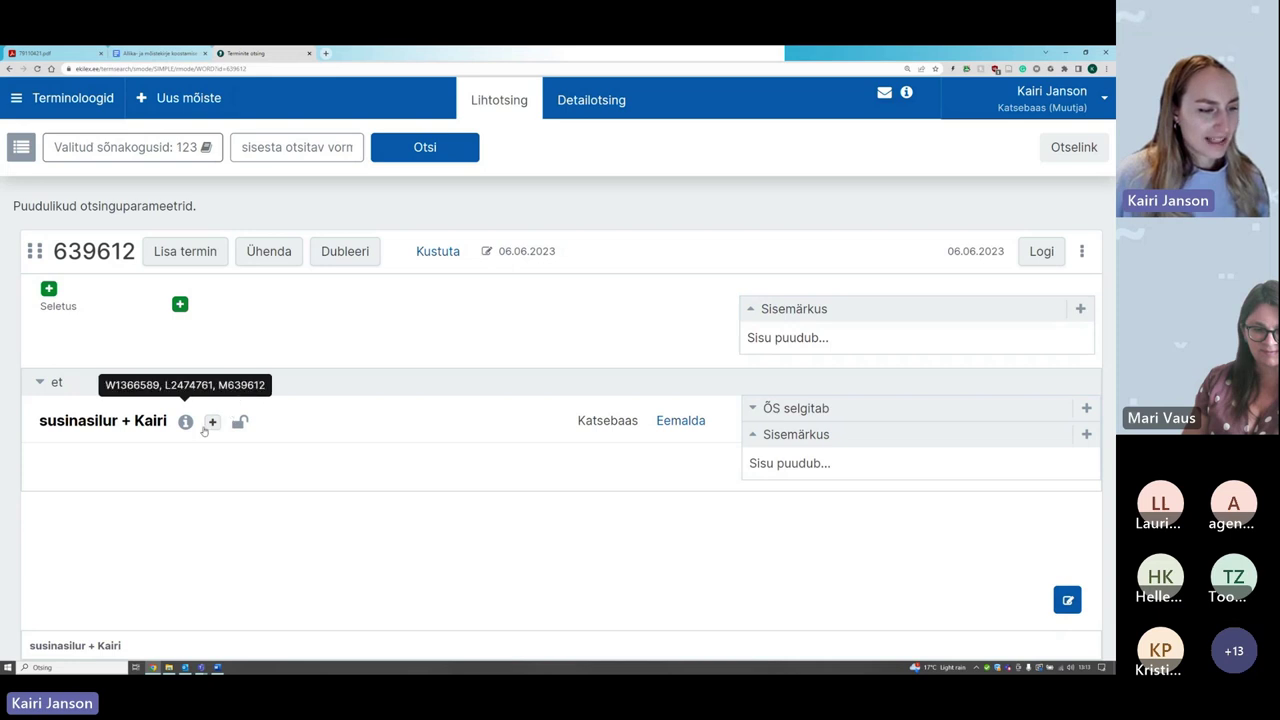
mouse_move(155, 428)
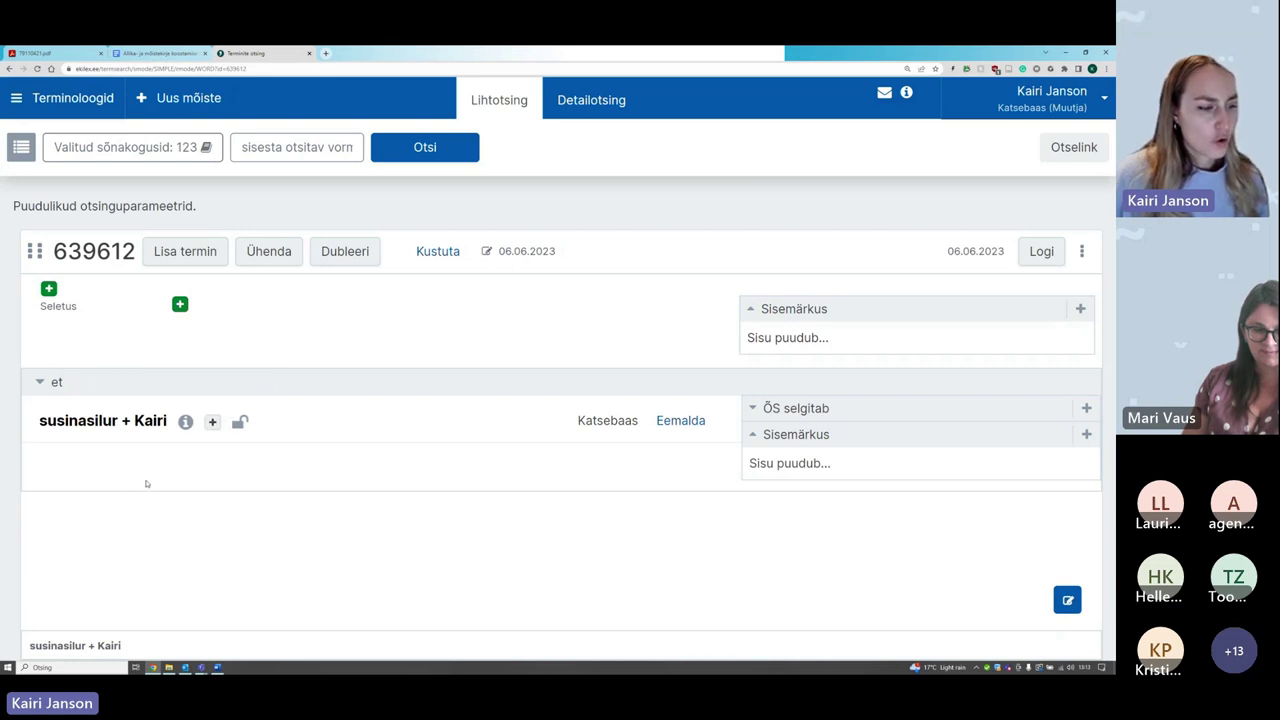
click(212, 422)
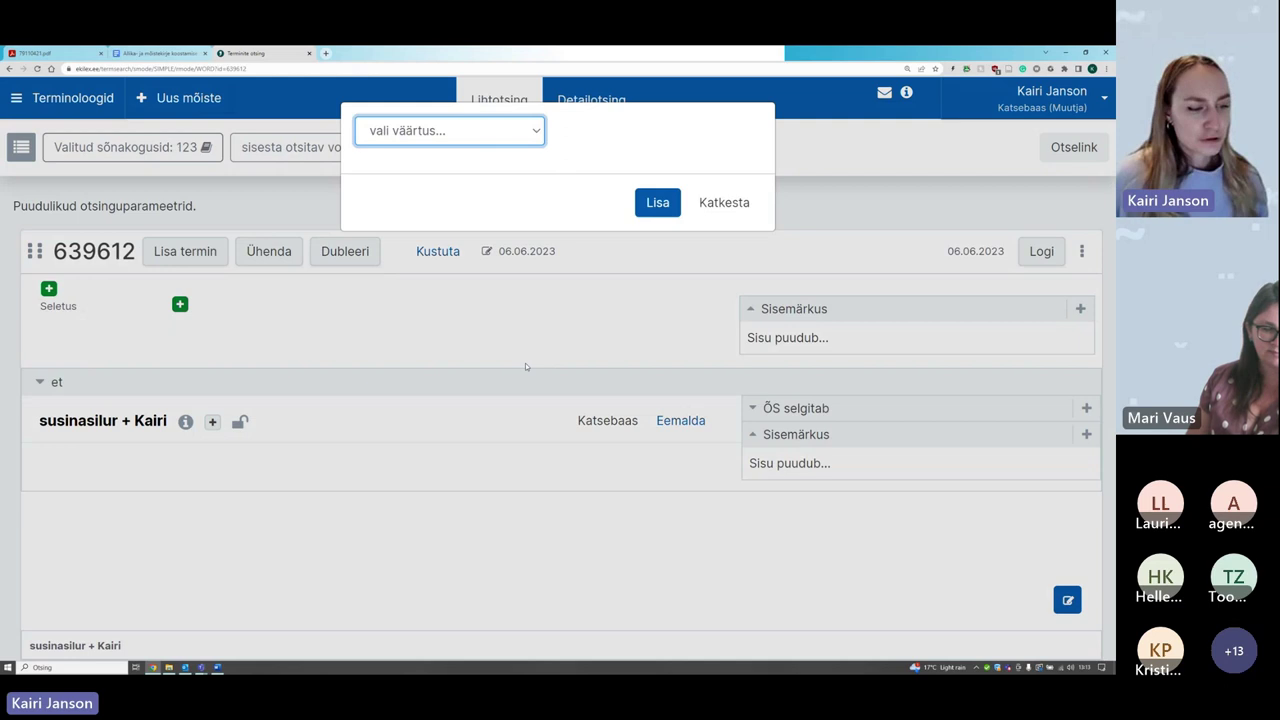
click(521, 134)
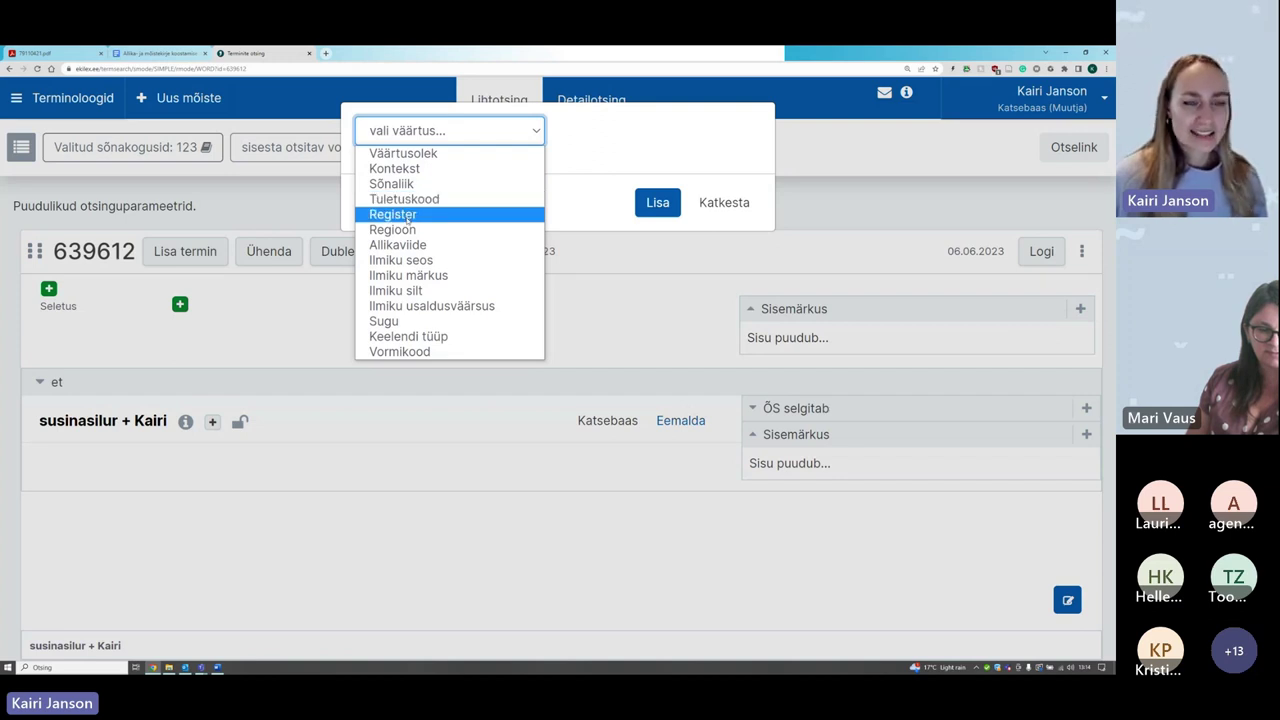
Step: Examine the values offered for the Register detail type without choosing one
click(407, 216)
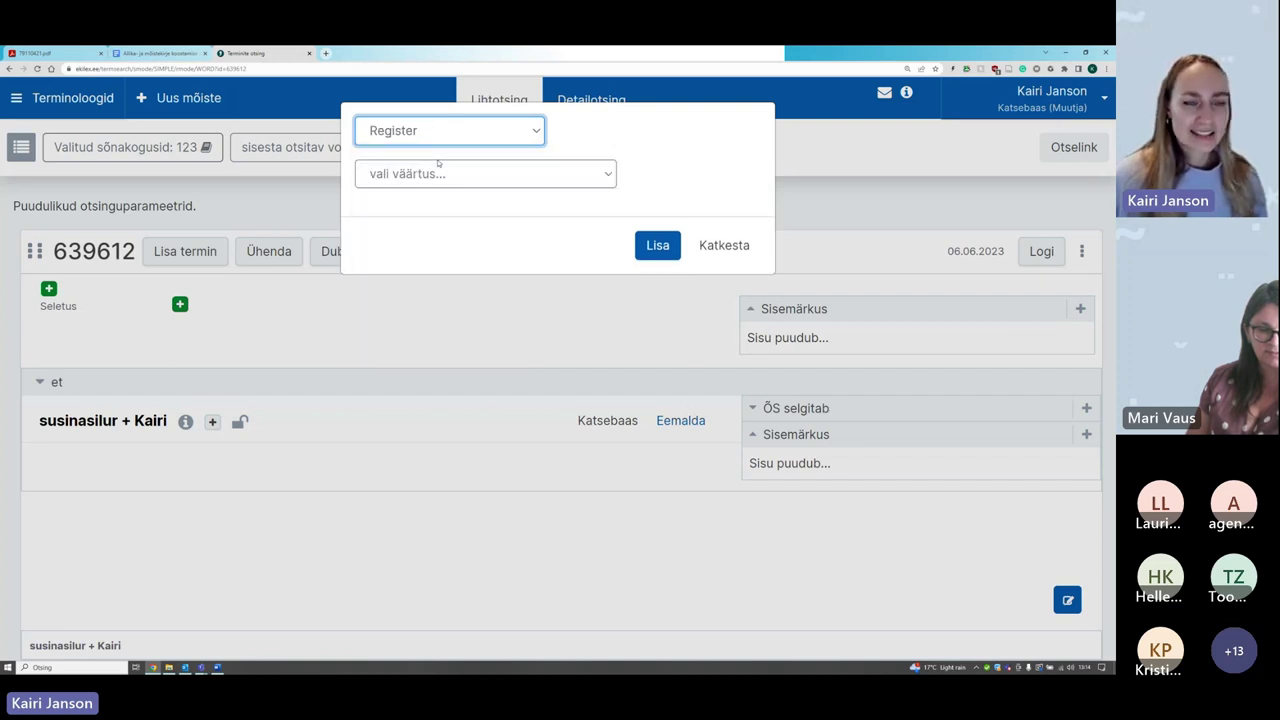
click(437, 180)
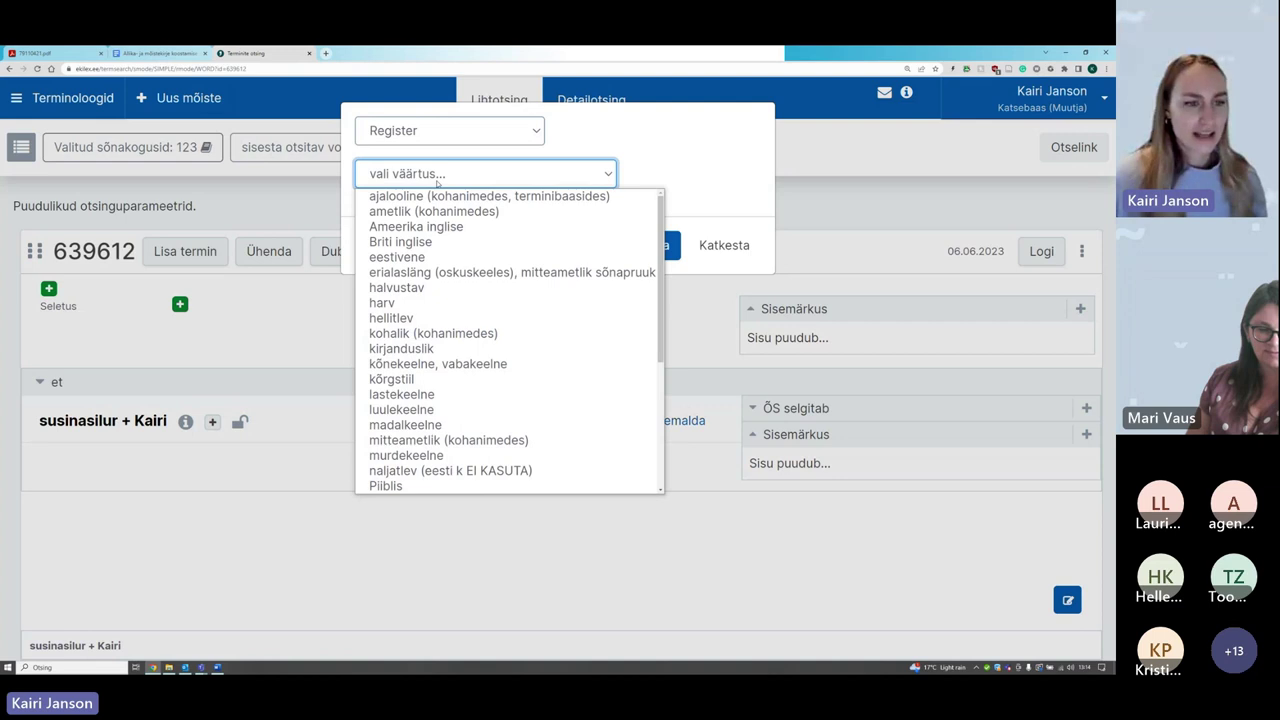
click(437, 183)
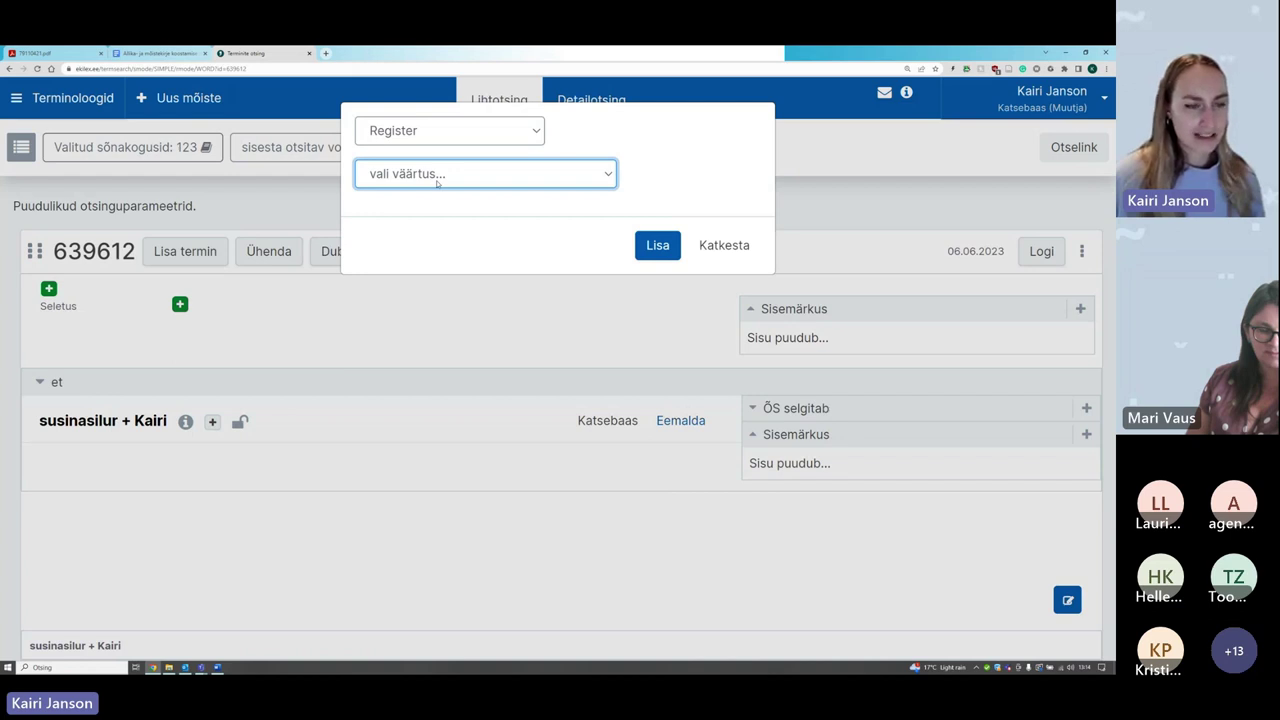
click(437, 183)
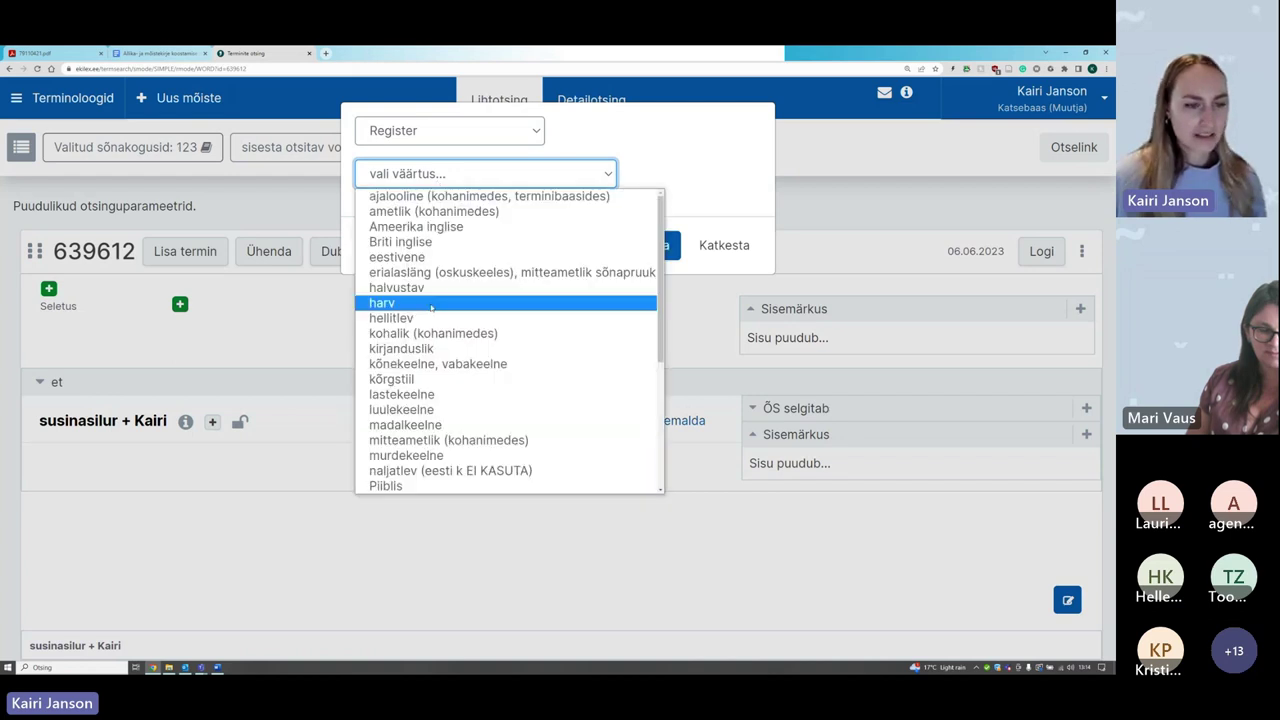
scroll(458, 320, down, 3)
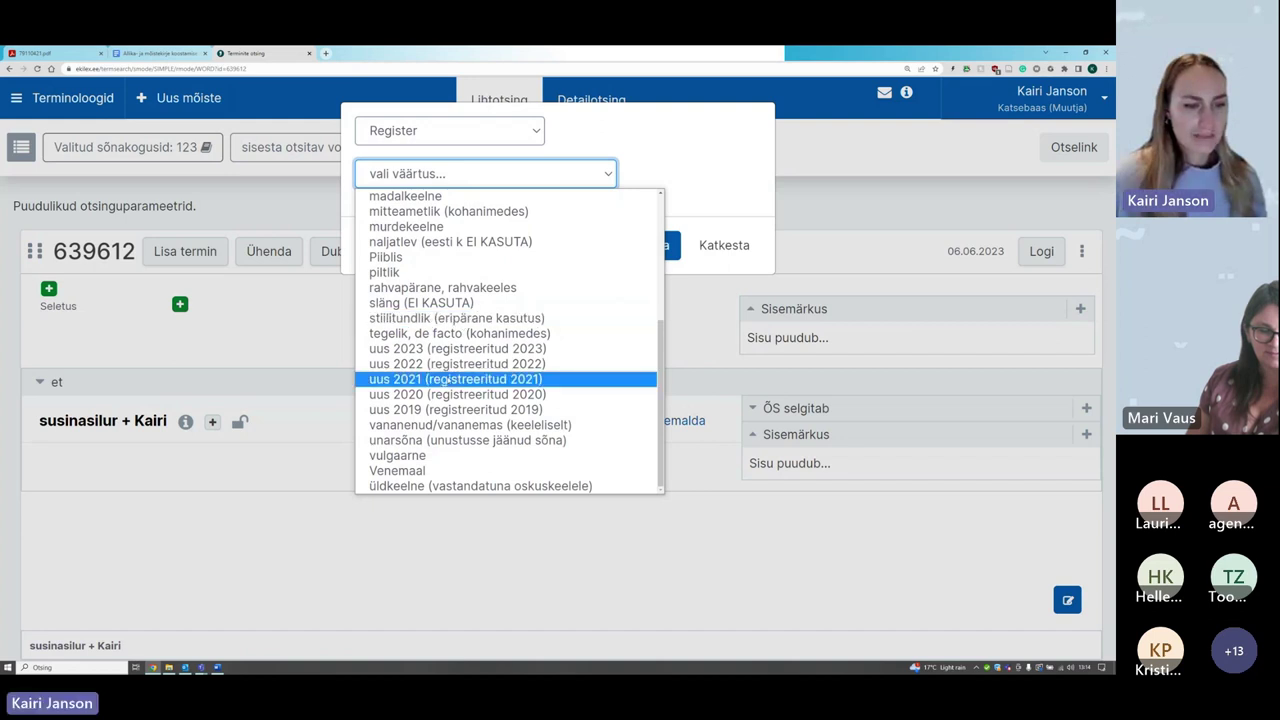
scroll(450, 381, up, 5)
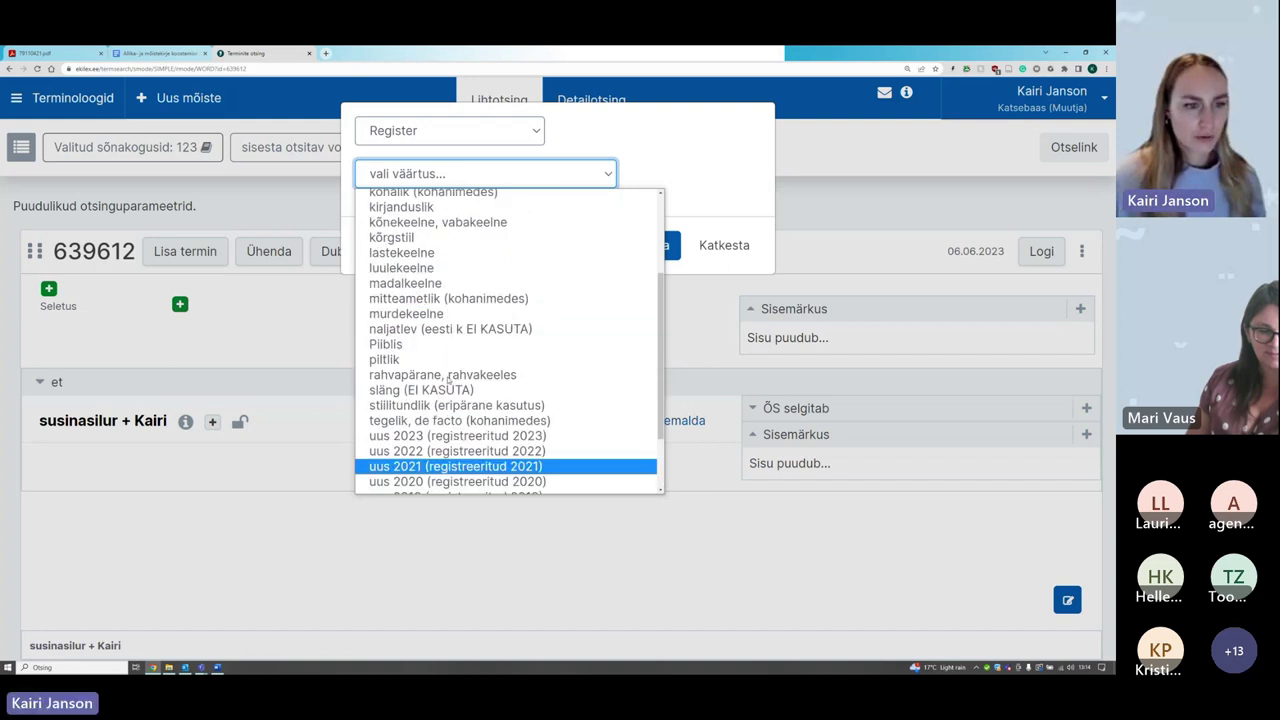
scroll(465, 334, down, 4)
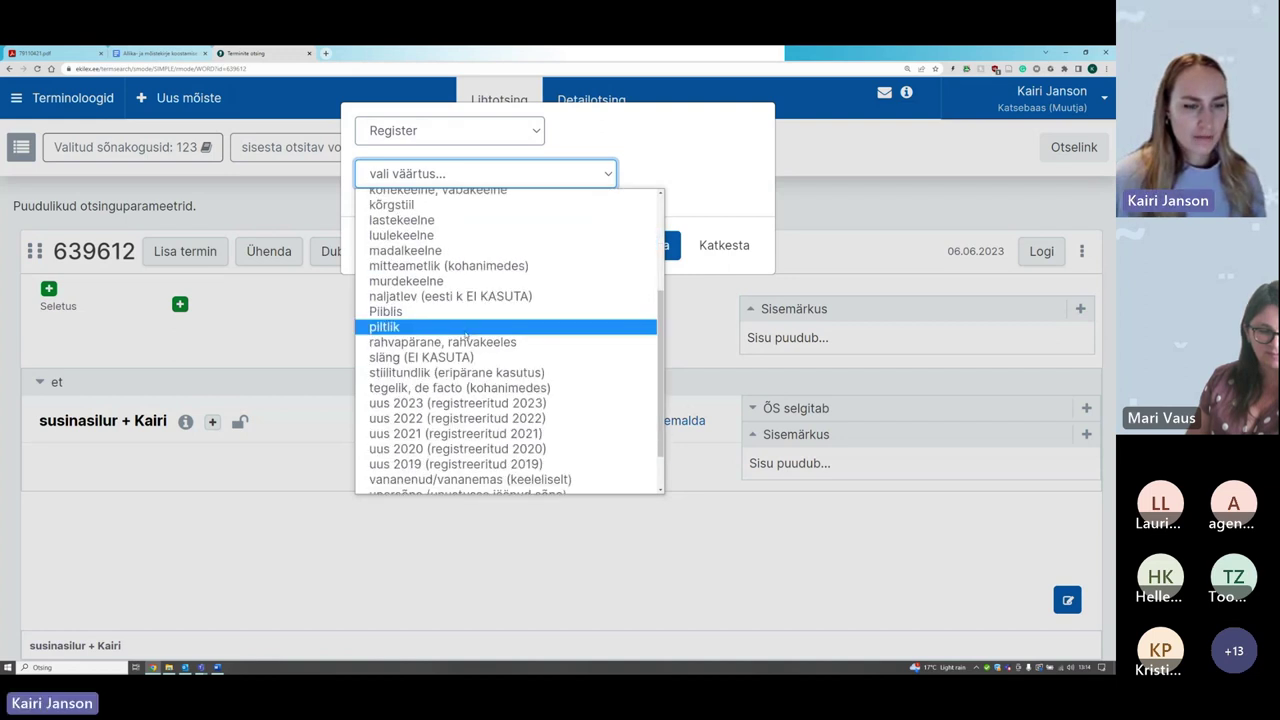
scroll(465, 334, down, 1)
scroll(465, 334, down, 2)
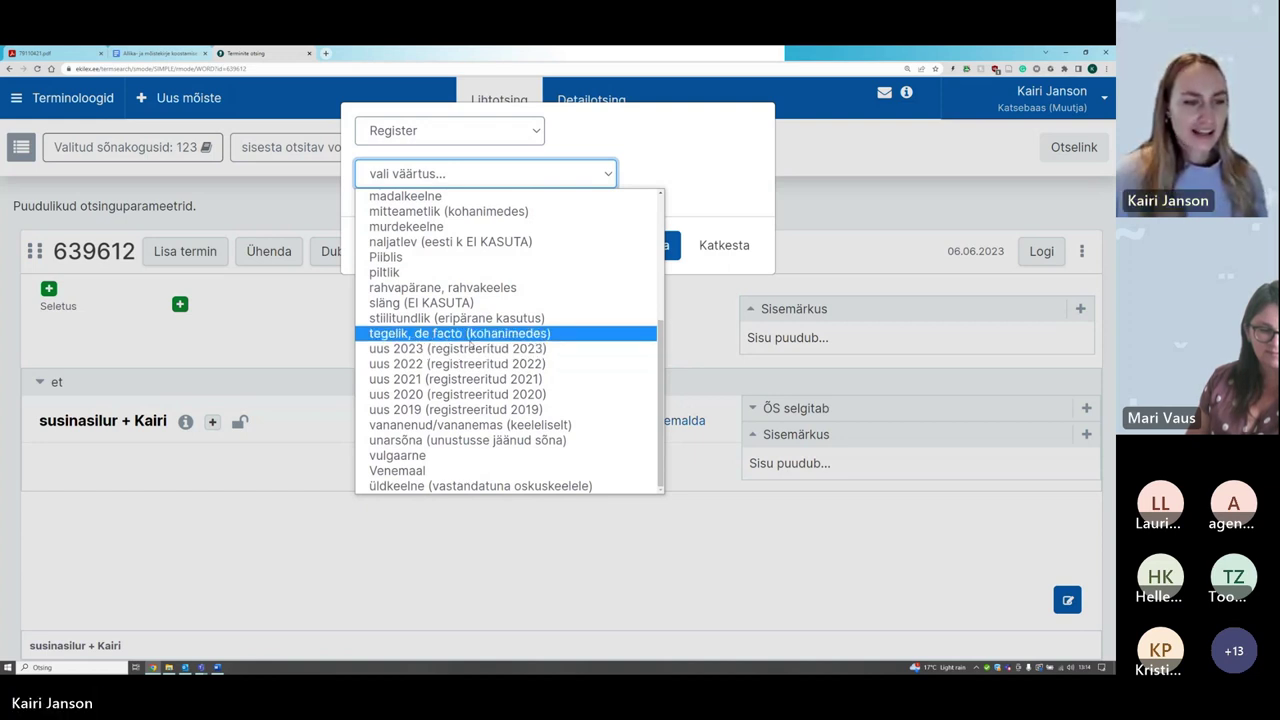
scroll(470, 330, up, 5)
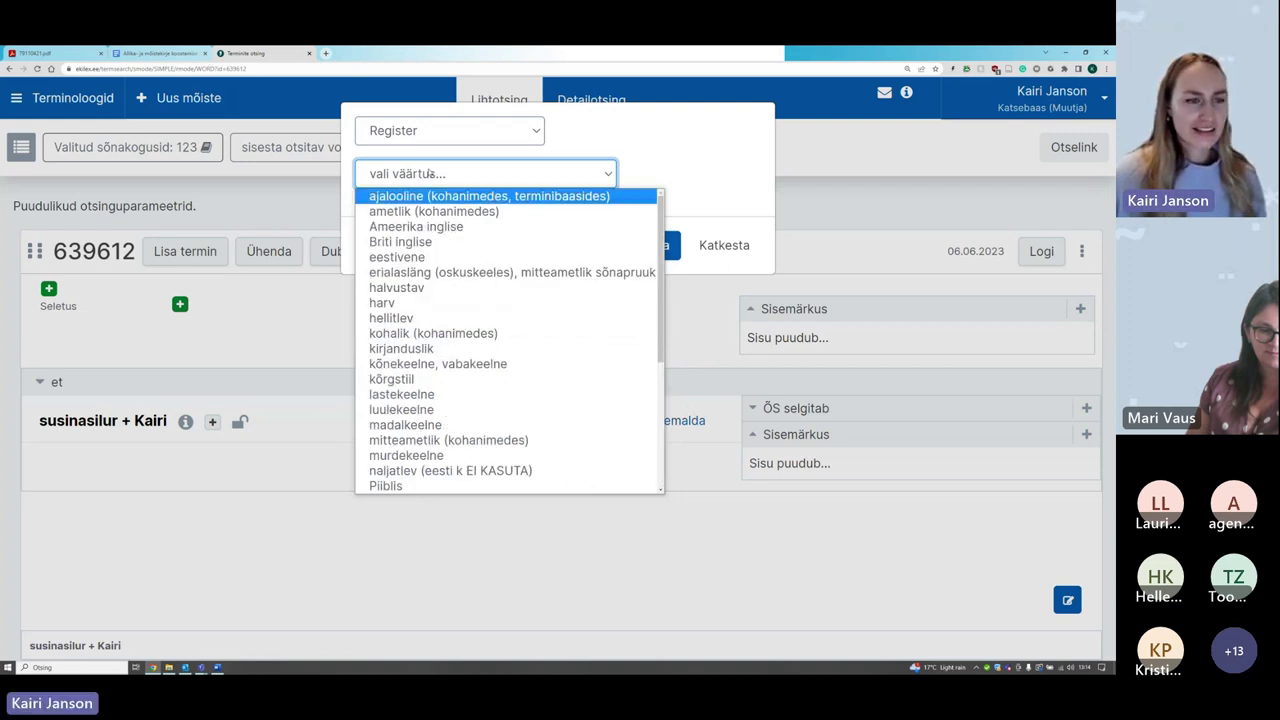
Step: Choose Allikaviide, search sources for "helisalvestus" and pick "Helisalvestustehnika ja -võtete inglise-eesti valiksõnastik" with your own first name appended
click(440, 130)
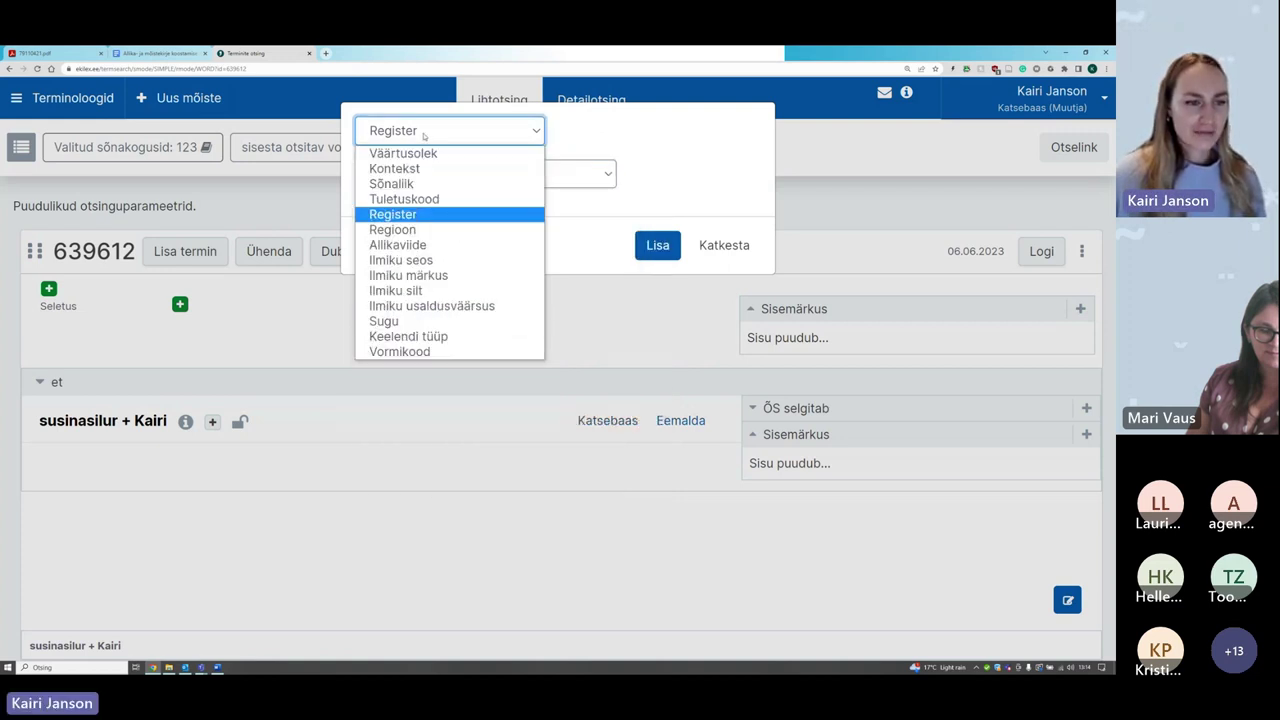
click(438, 245)
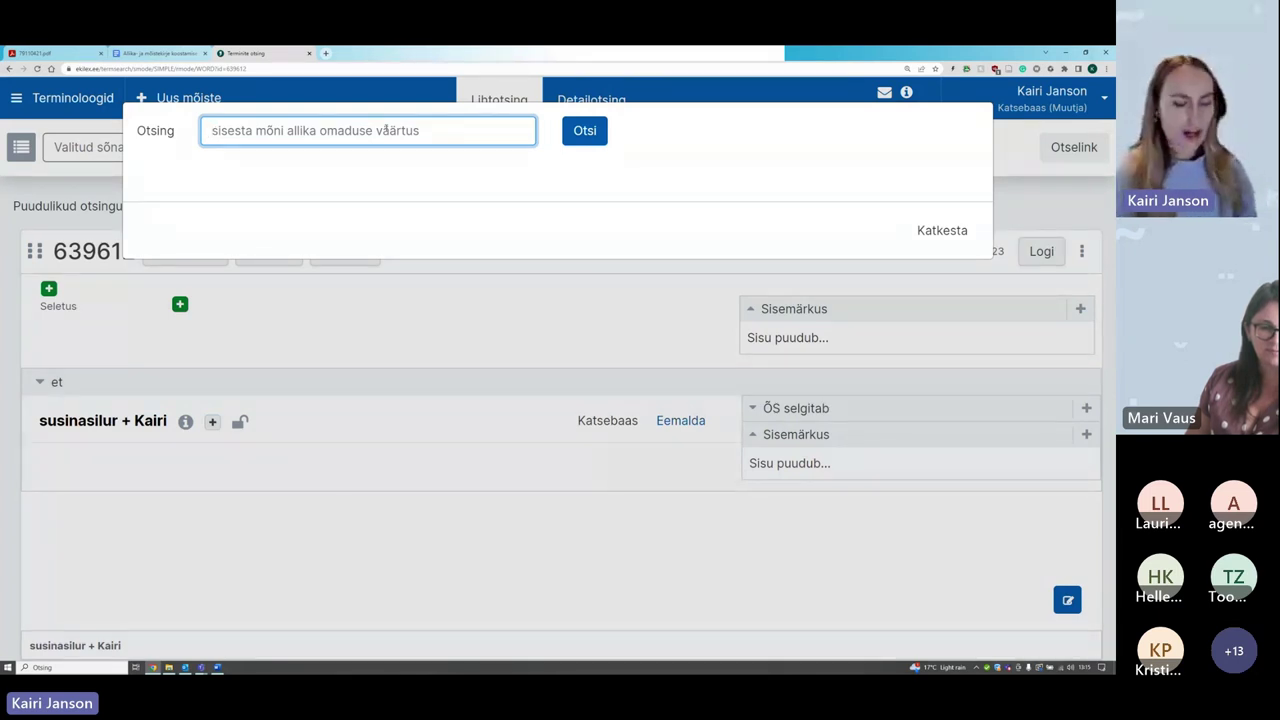
text(helis)
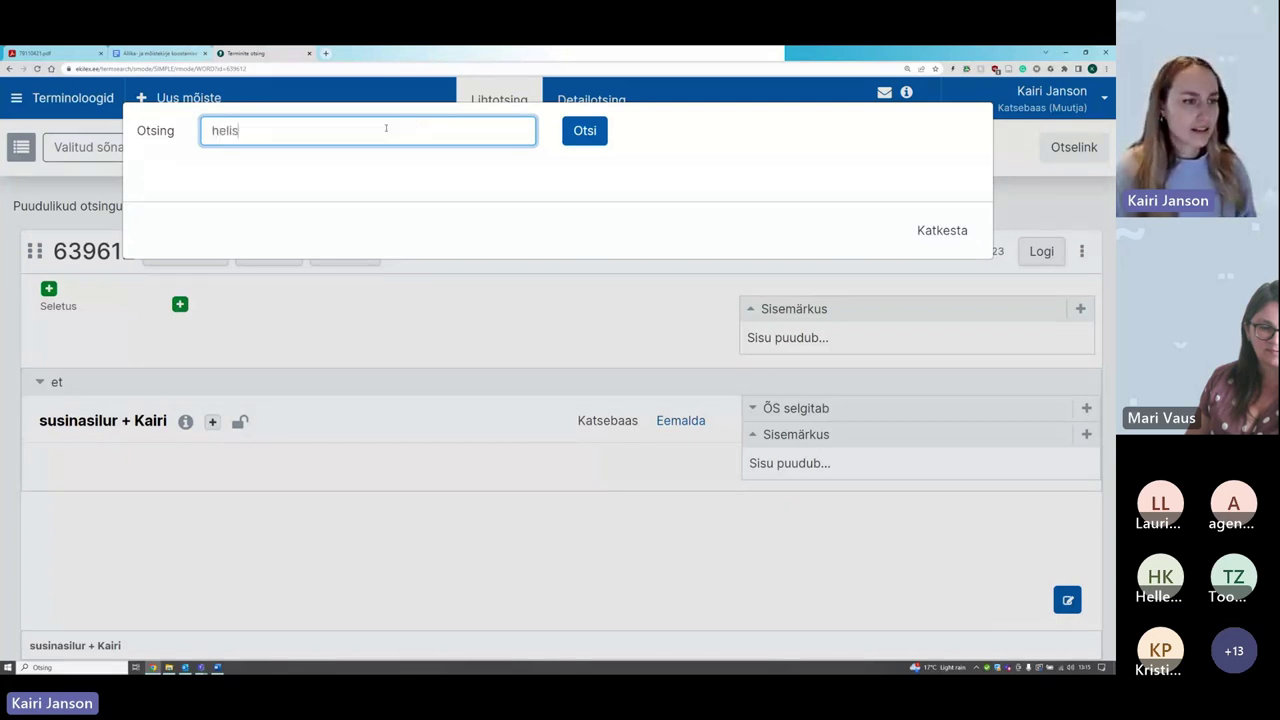
text(alvestus)
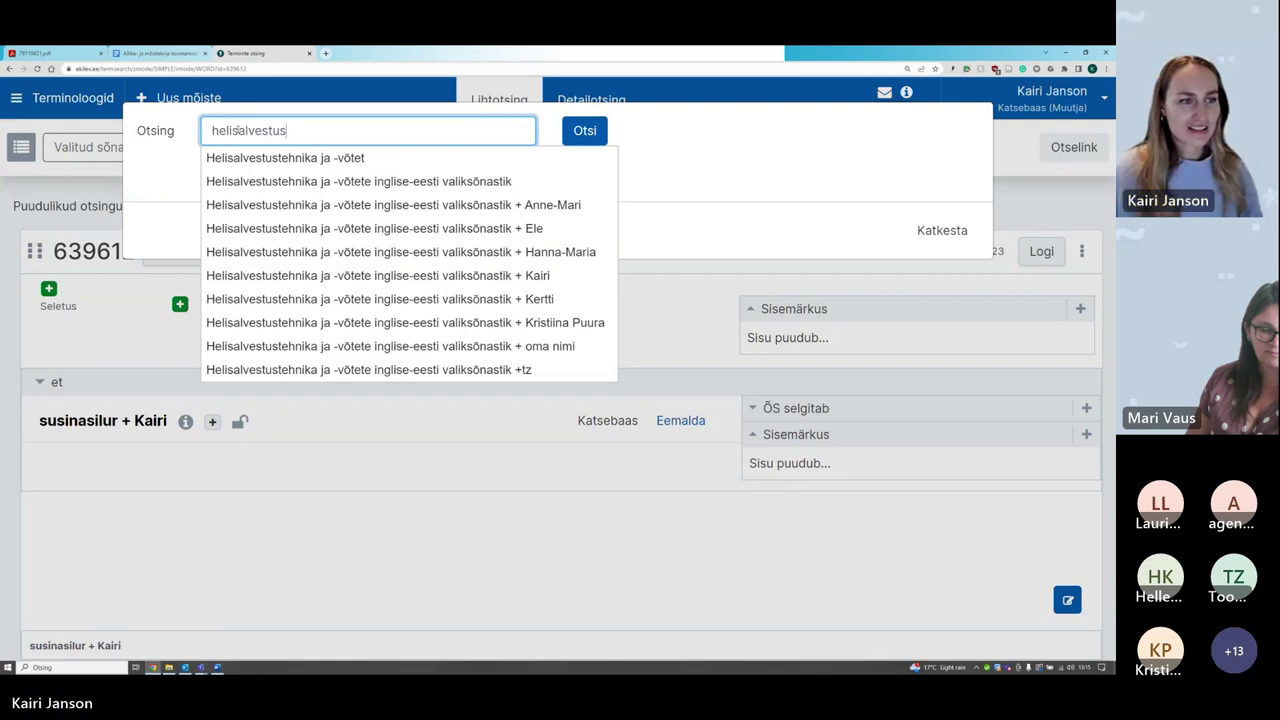
click(413, 276)
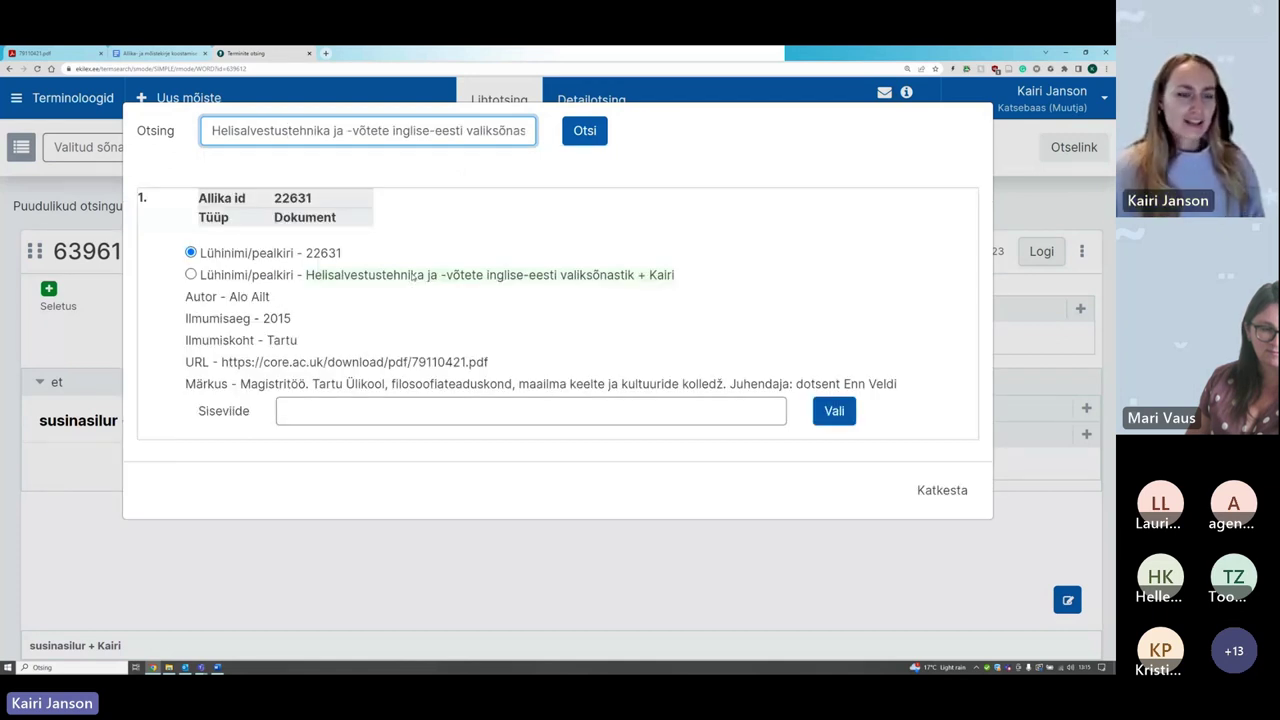
Step: Select the source's numeric short name 22631 rather than its full title and link it as the susinasilur term's source reference
click(191, 275)
click(191, 253)
click(191, 275)
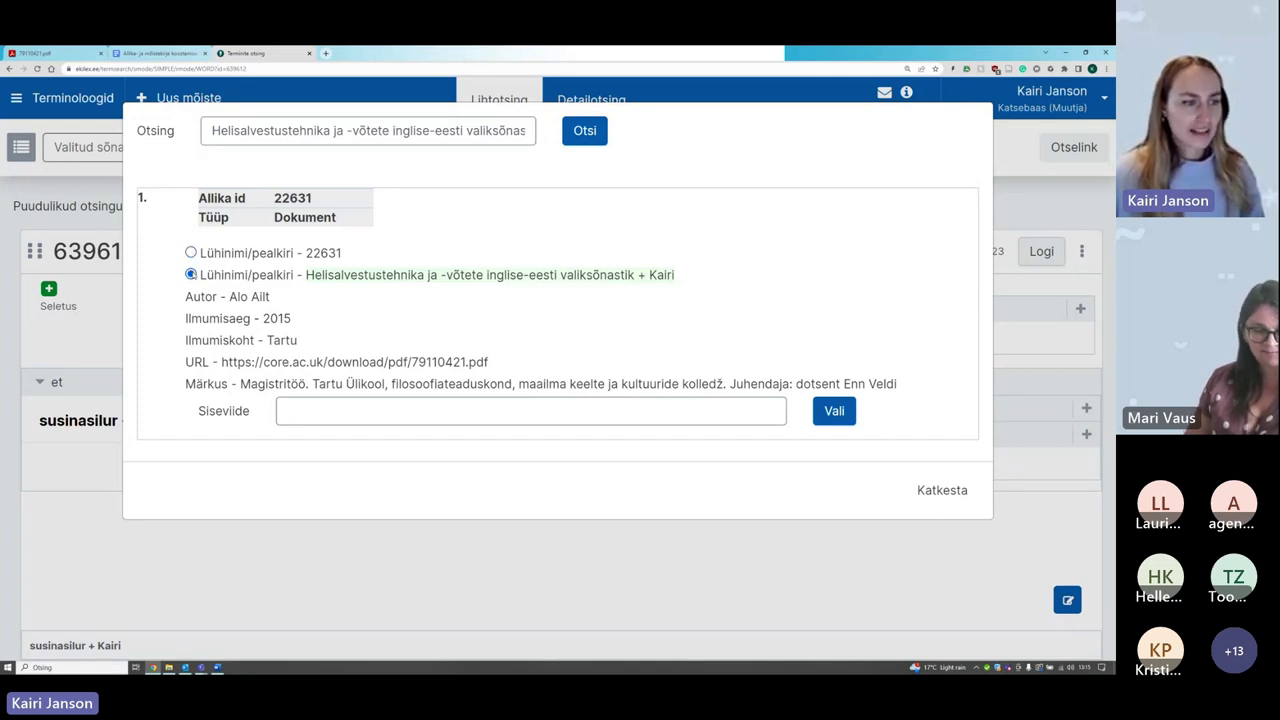
click(191, 253)
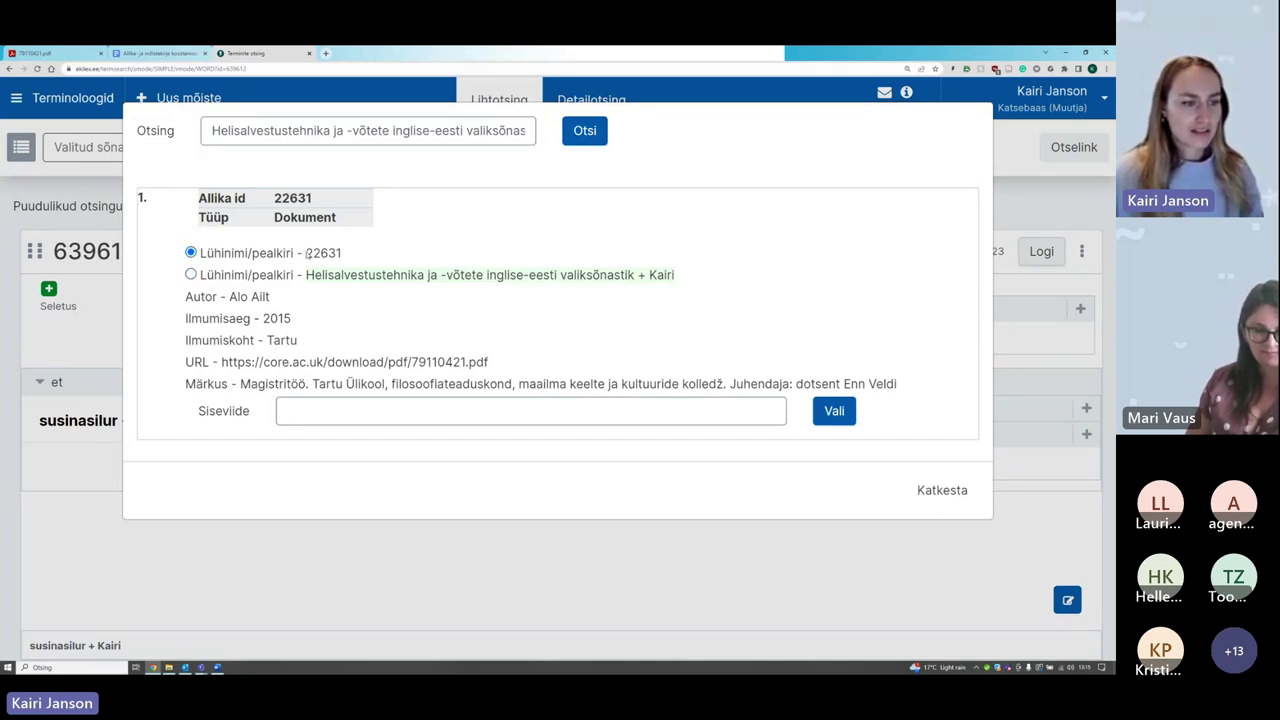
drag(306, 253, 344, 254)
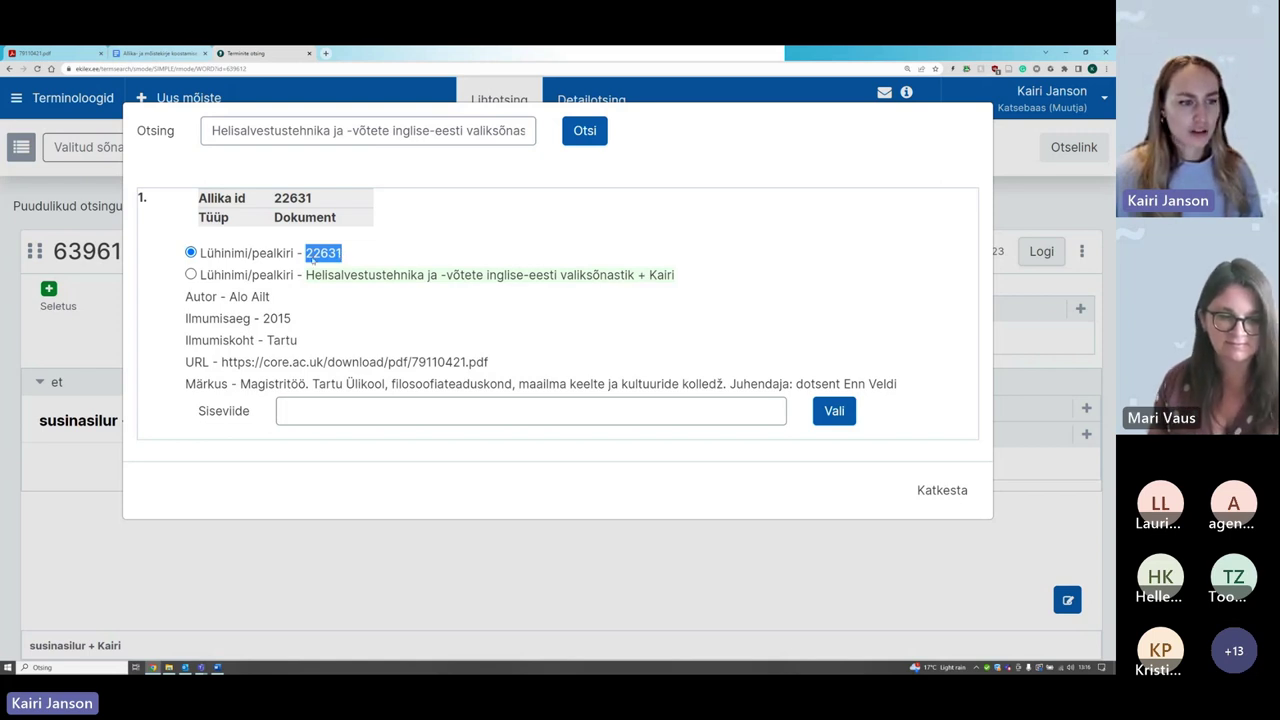
click(192, 275)
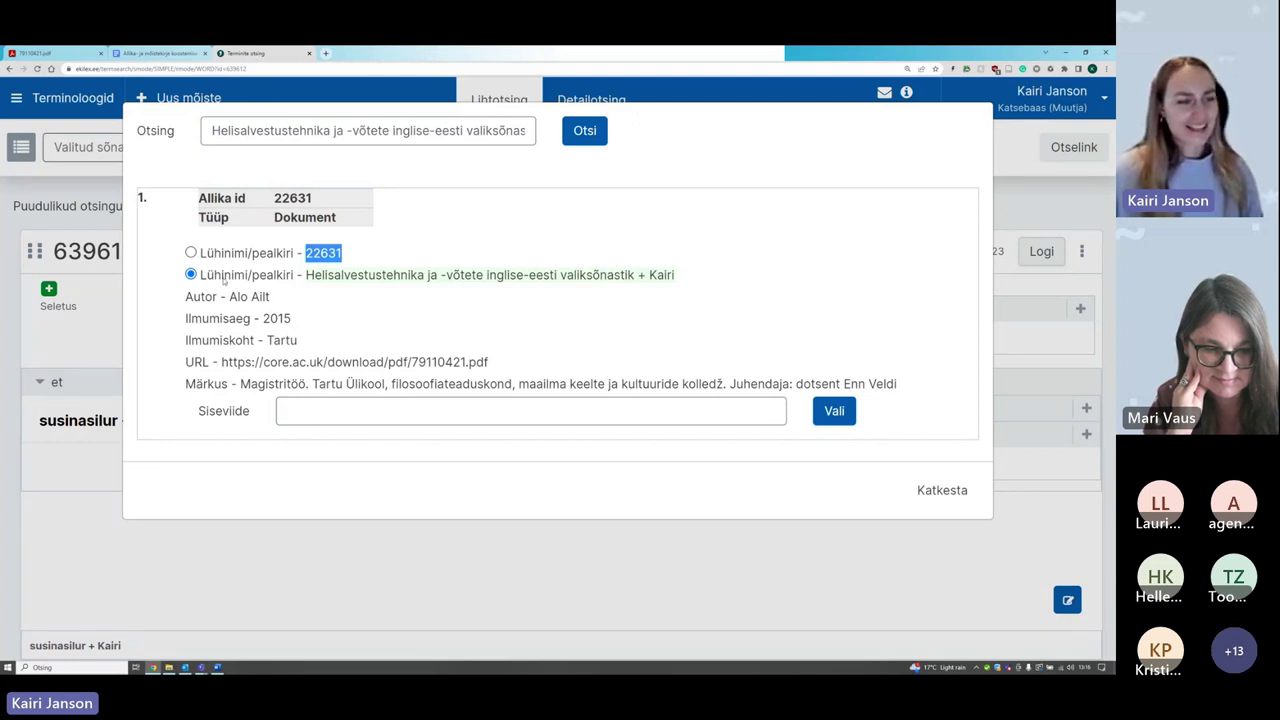
click(191, 253)
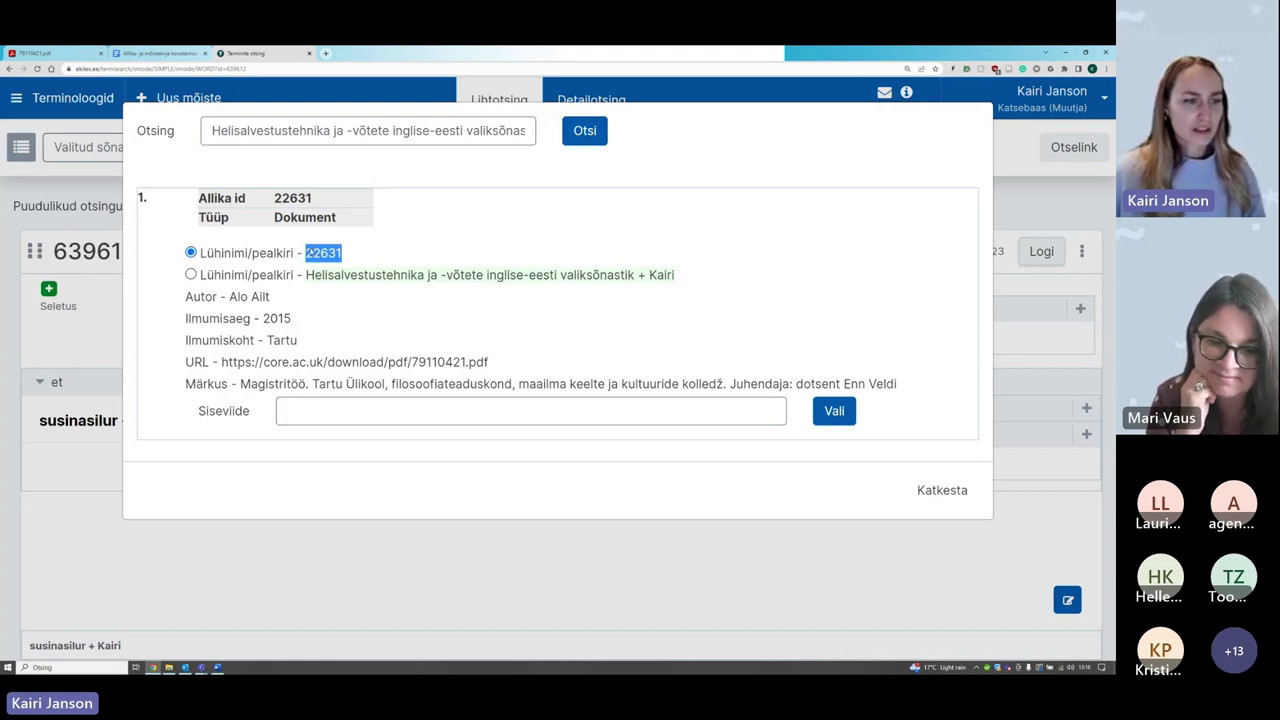
drag(306, 253, 353, 255)
click(353, 255)
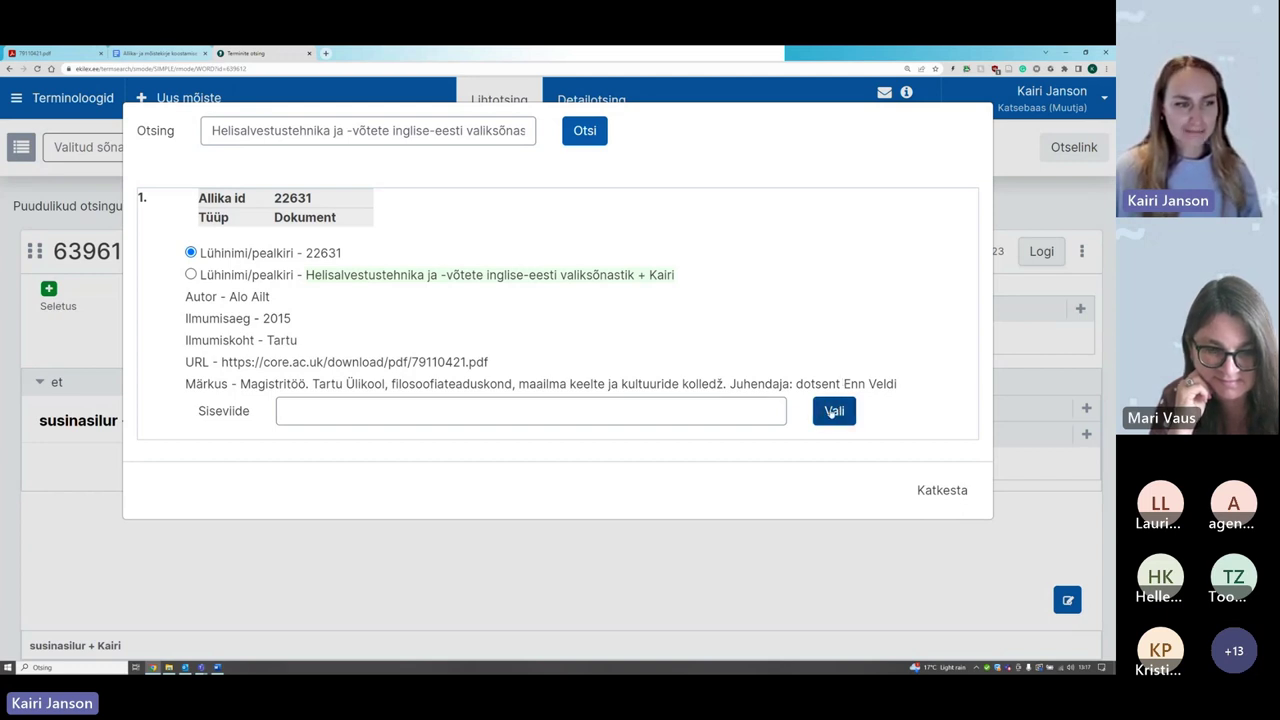
click(830, 412)
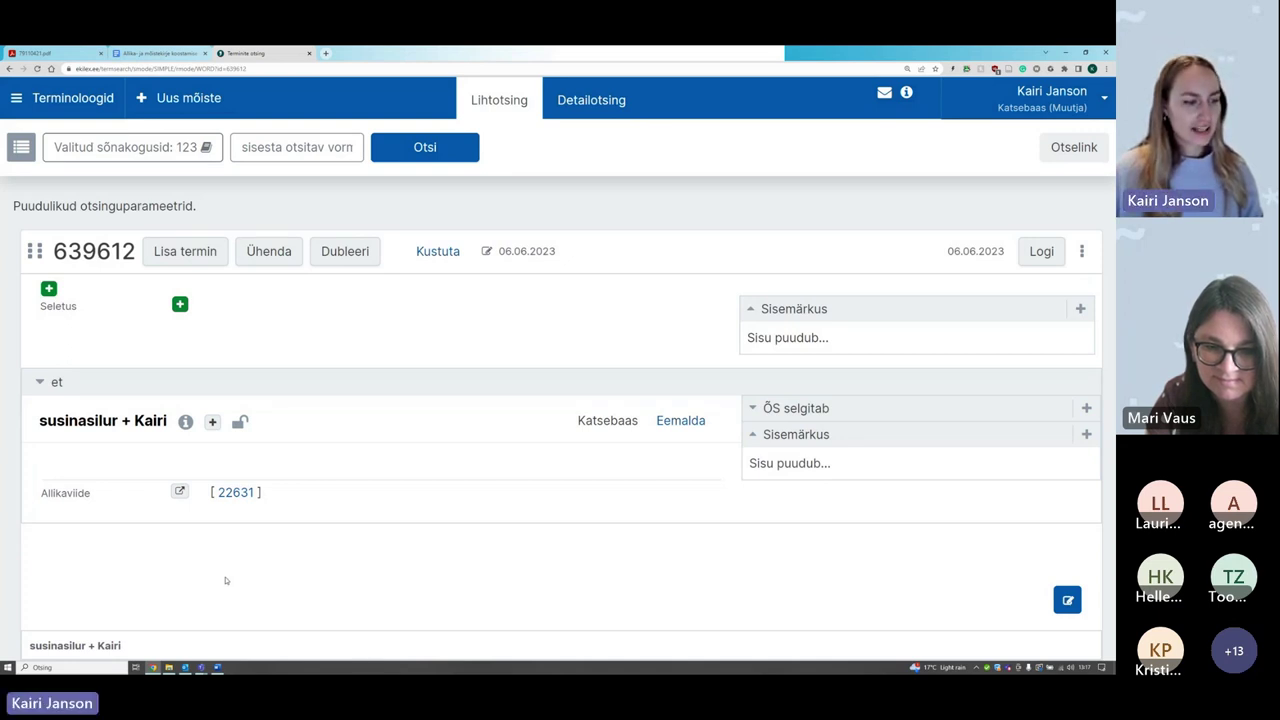
mouse_move(42, 427)
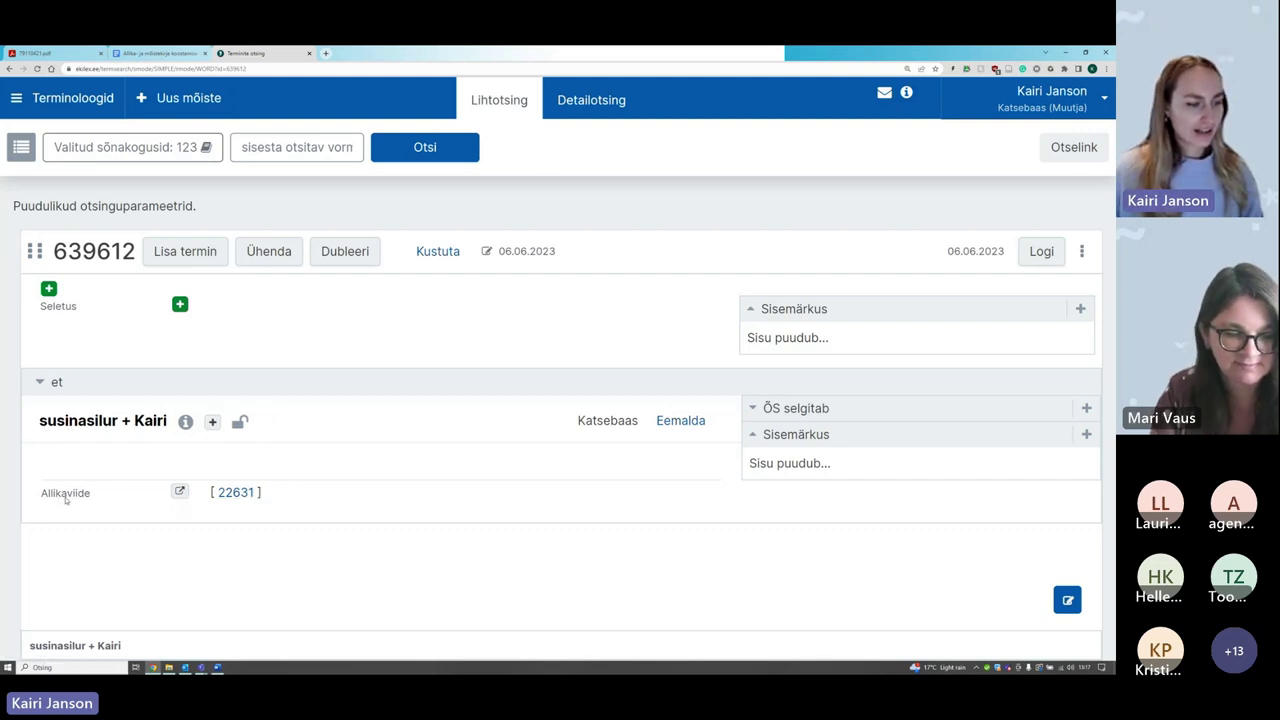
mouse_move(234, 496)
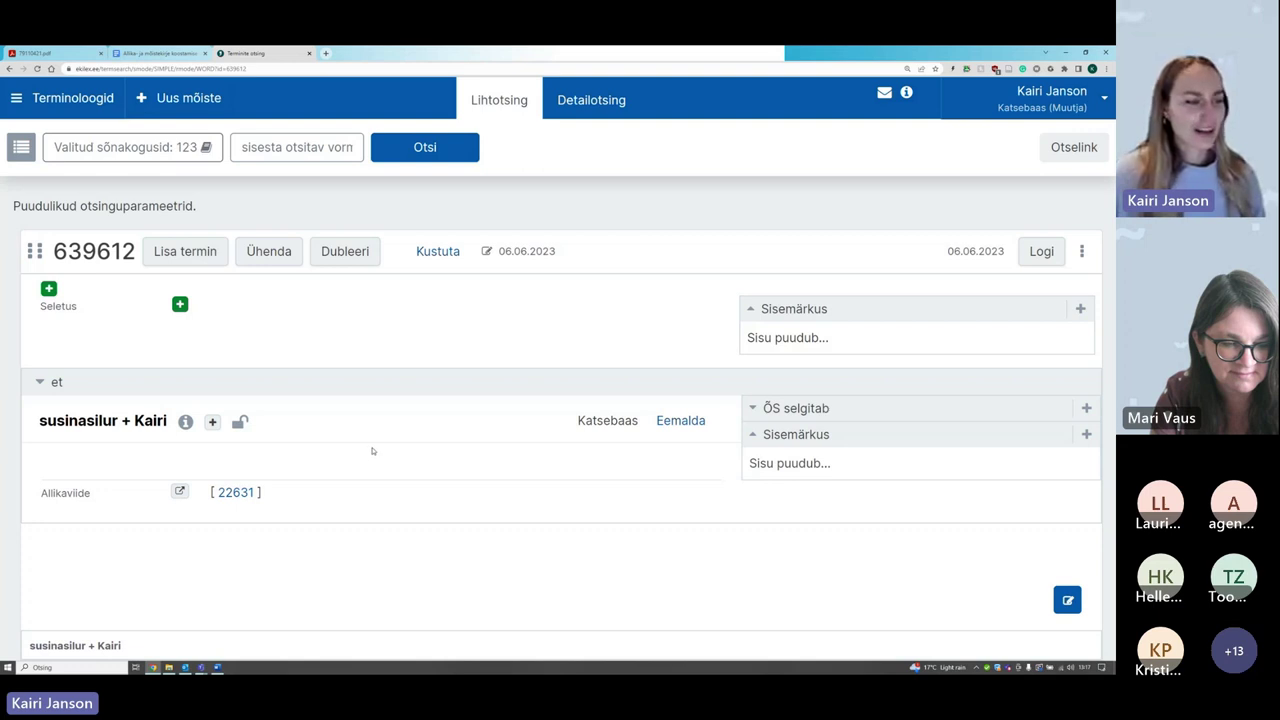
Step: Switch to the Google Docs instructions and copy the Estonian definition text from item 3 of the Mõistekirje section
click(154, 54)
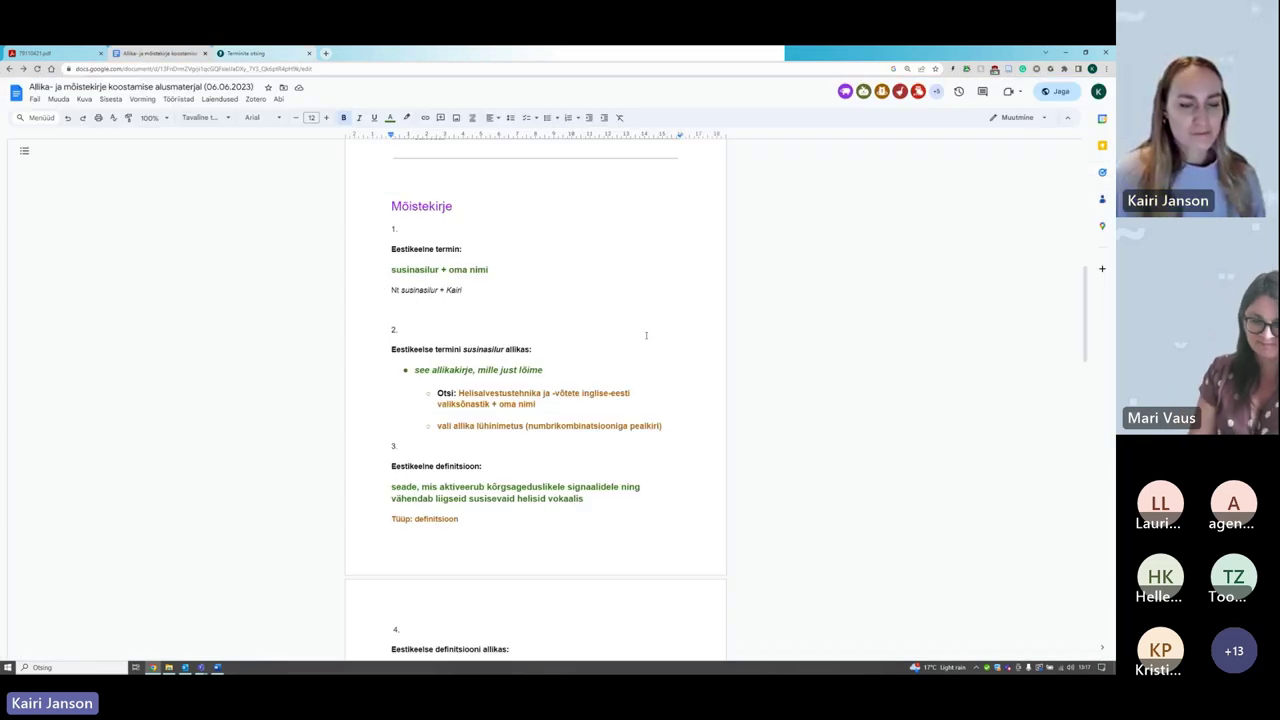
scroll(520, 289, up, 1)
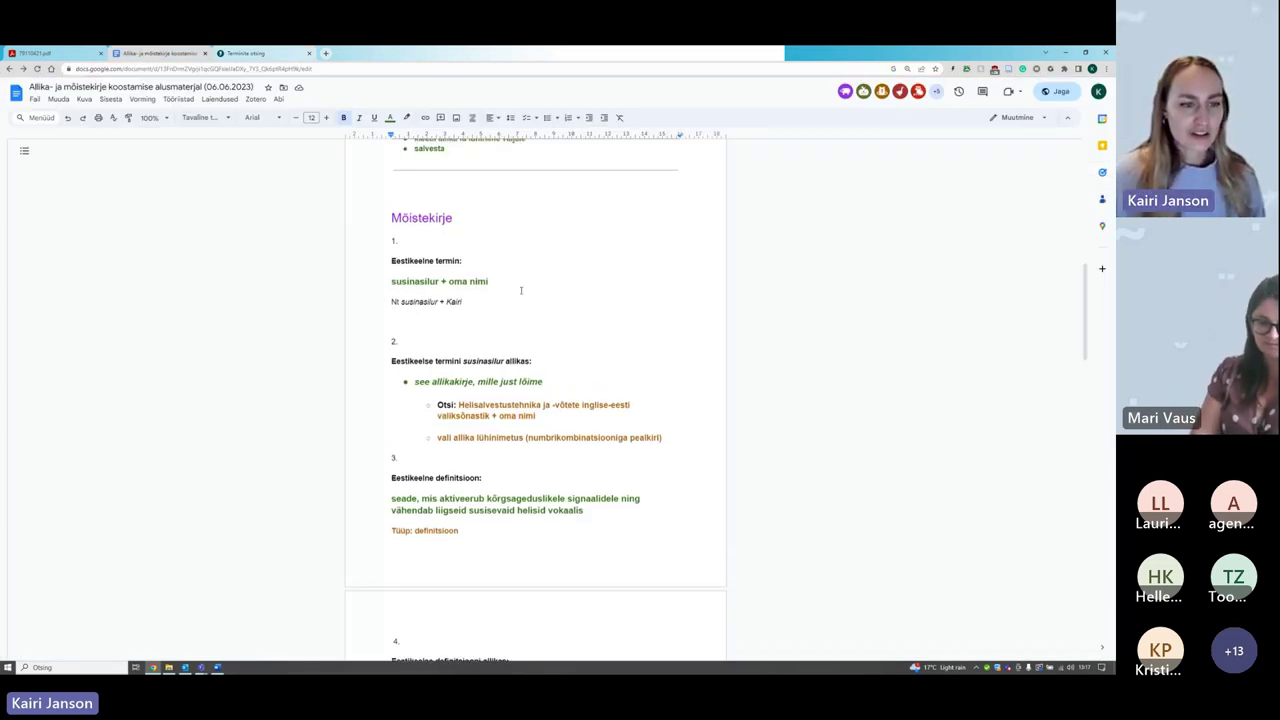
scroll(520, 290, up, 2)
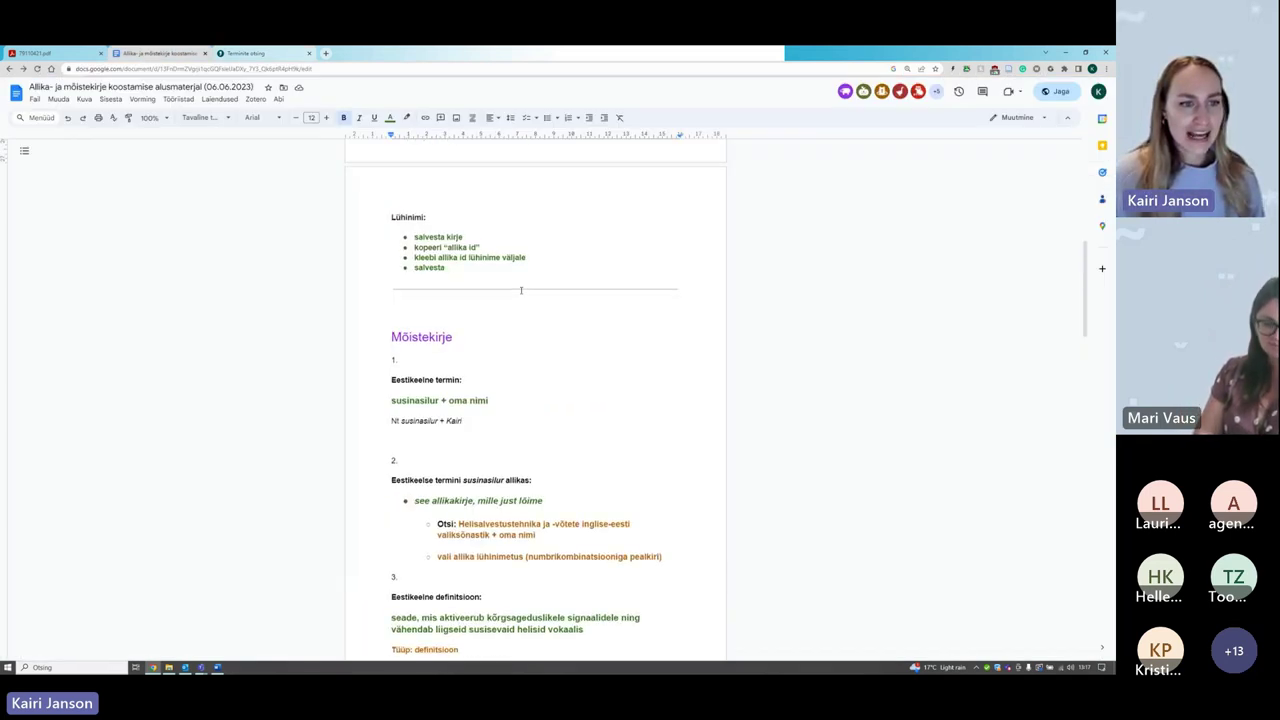
scroll(521, 290, down, 3)
double_click(421, 162)
click(454, 162)
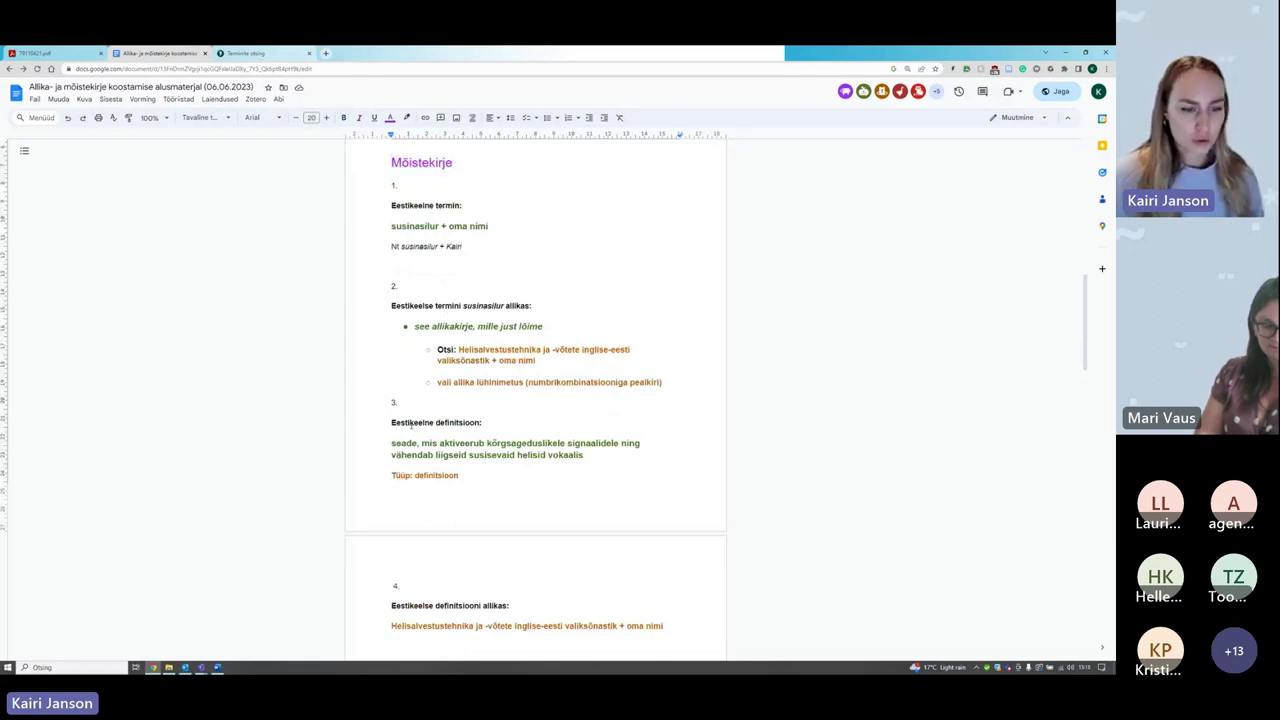
scroll(411, 424, down, 1)
scroll(400, 426, down, 2)
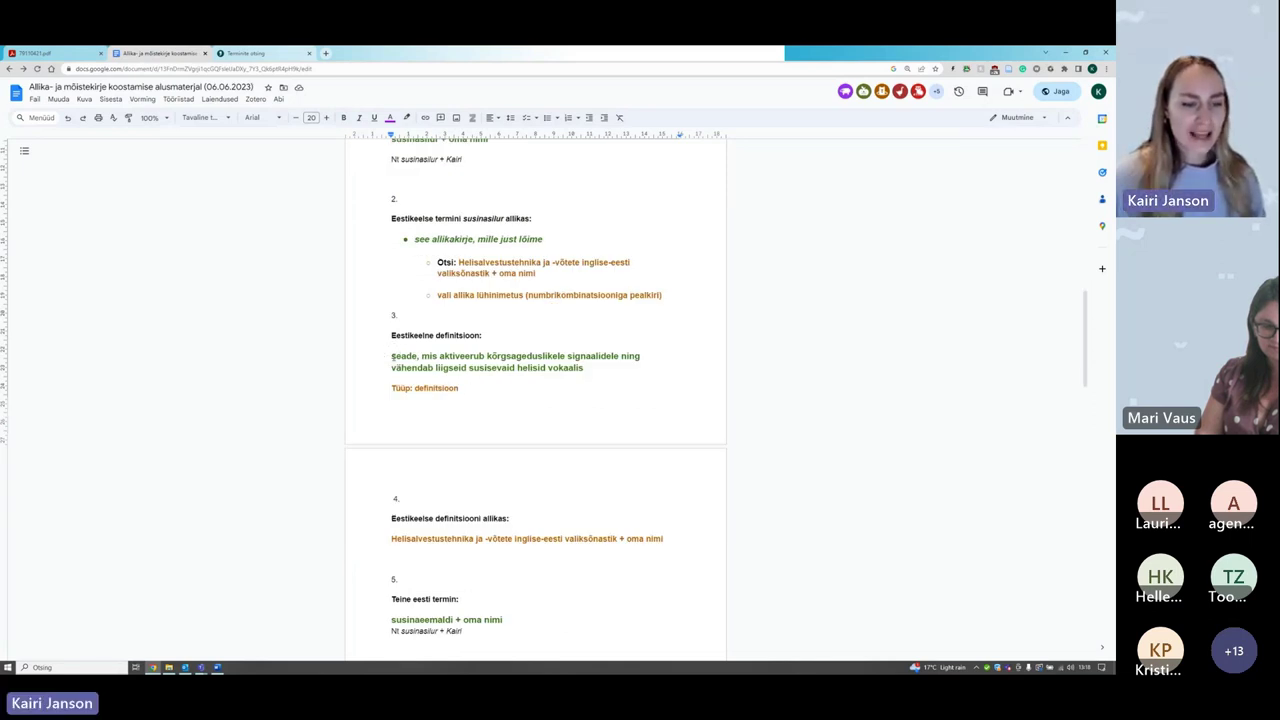
drag(391, 356, 585, 367)
key(ctrl+c)
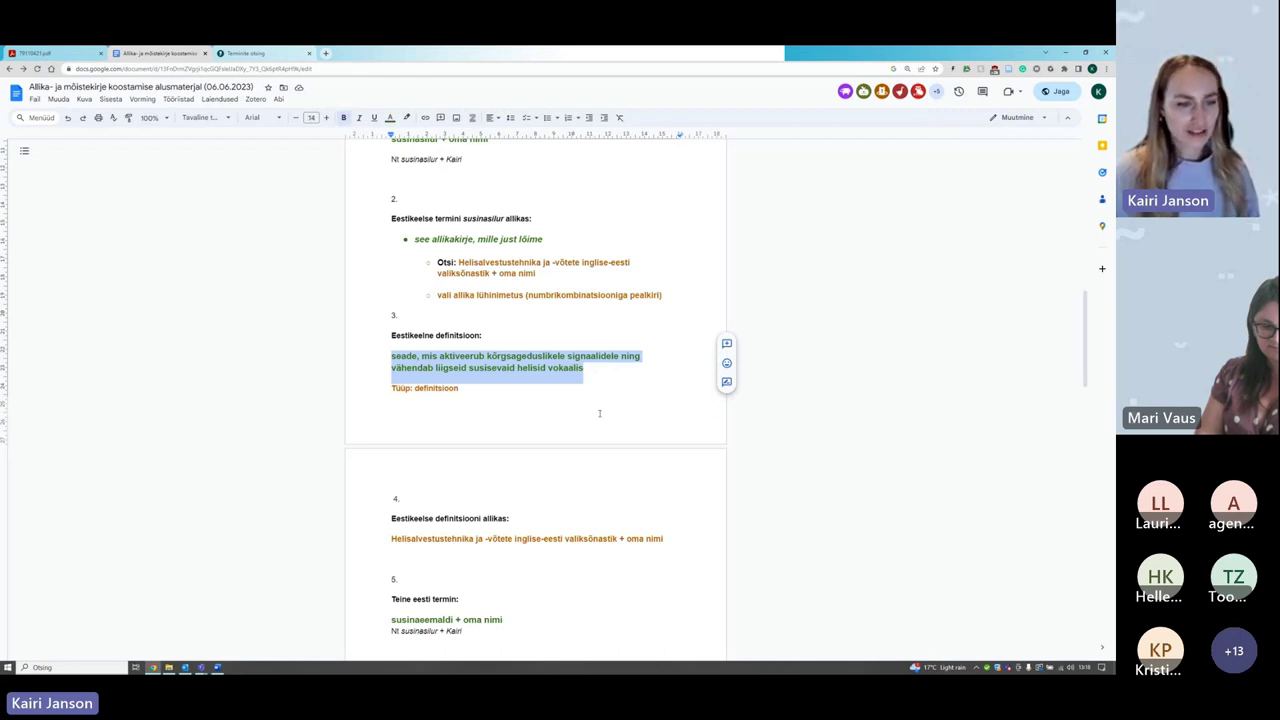
key(ctrl+plus)
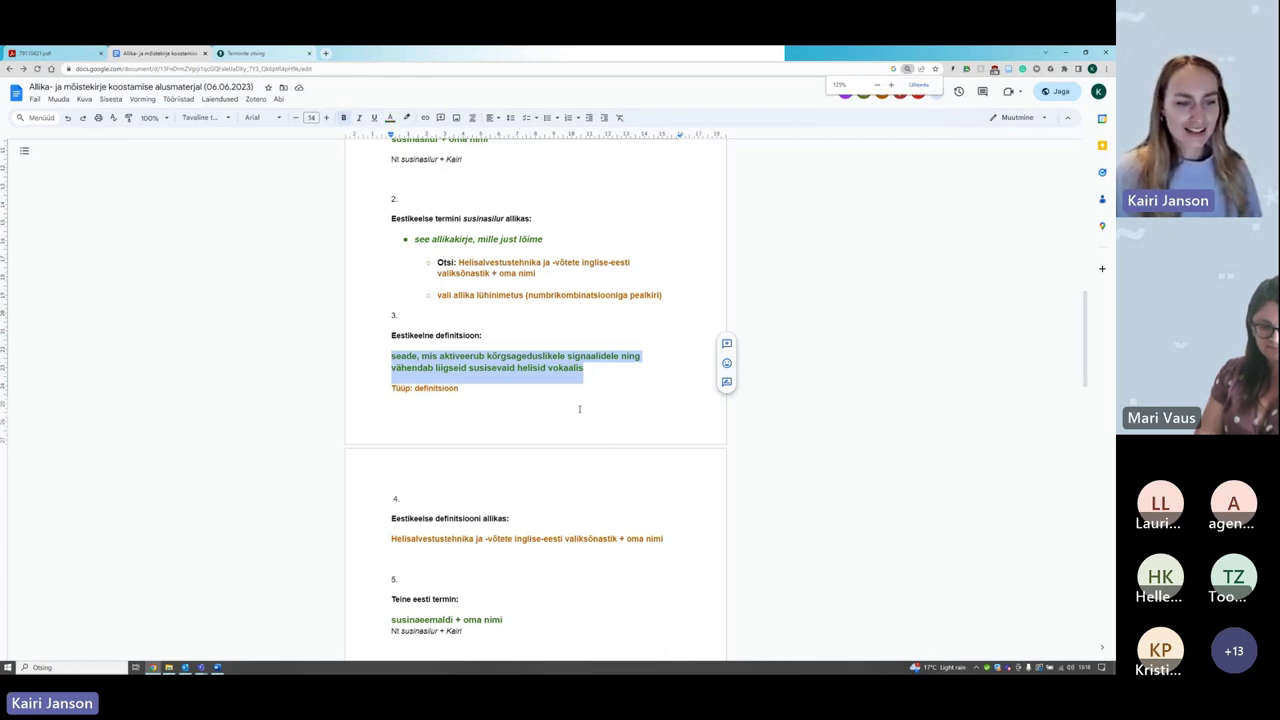
key(ctrl+plus)
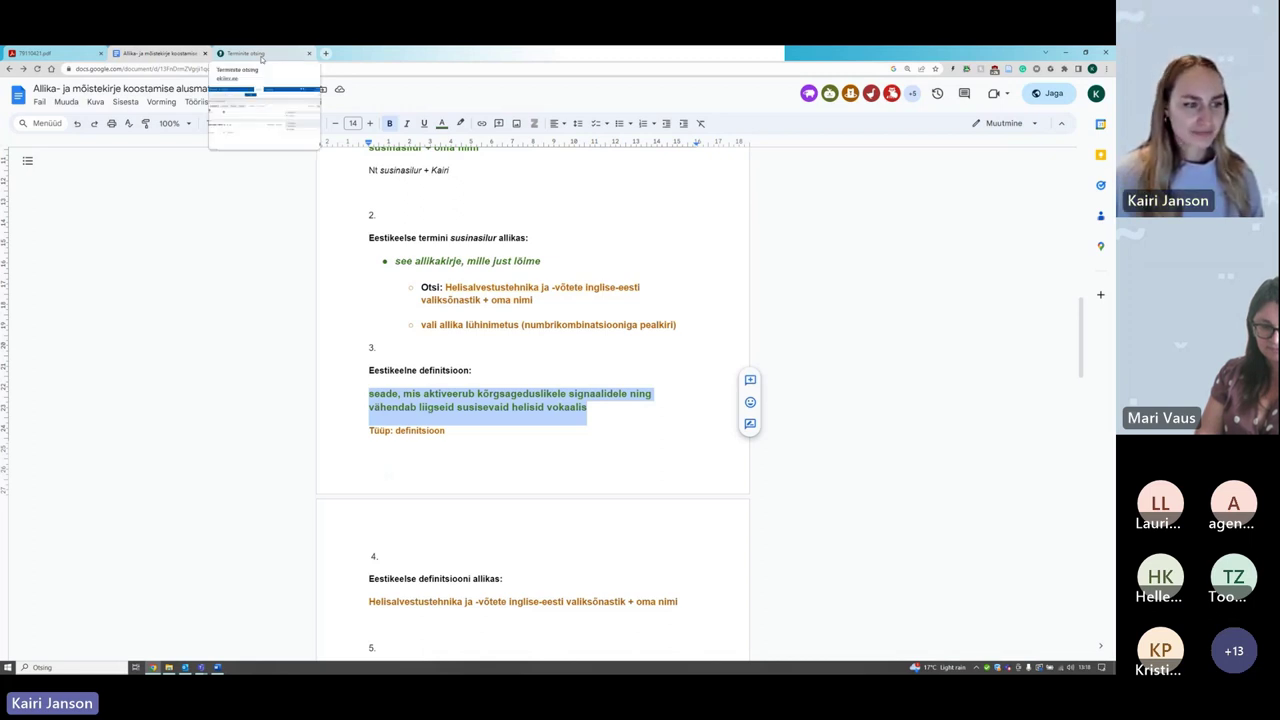
Step: Switch to Ekilex and add "seade, mis aktiveerub kõrgsageduslikele signaalidele ning vähendab liigseid susisevaid helisid vokaalis" as the concept's Estonian Seletus of type definitsioon
click(258, 54)
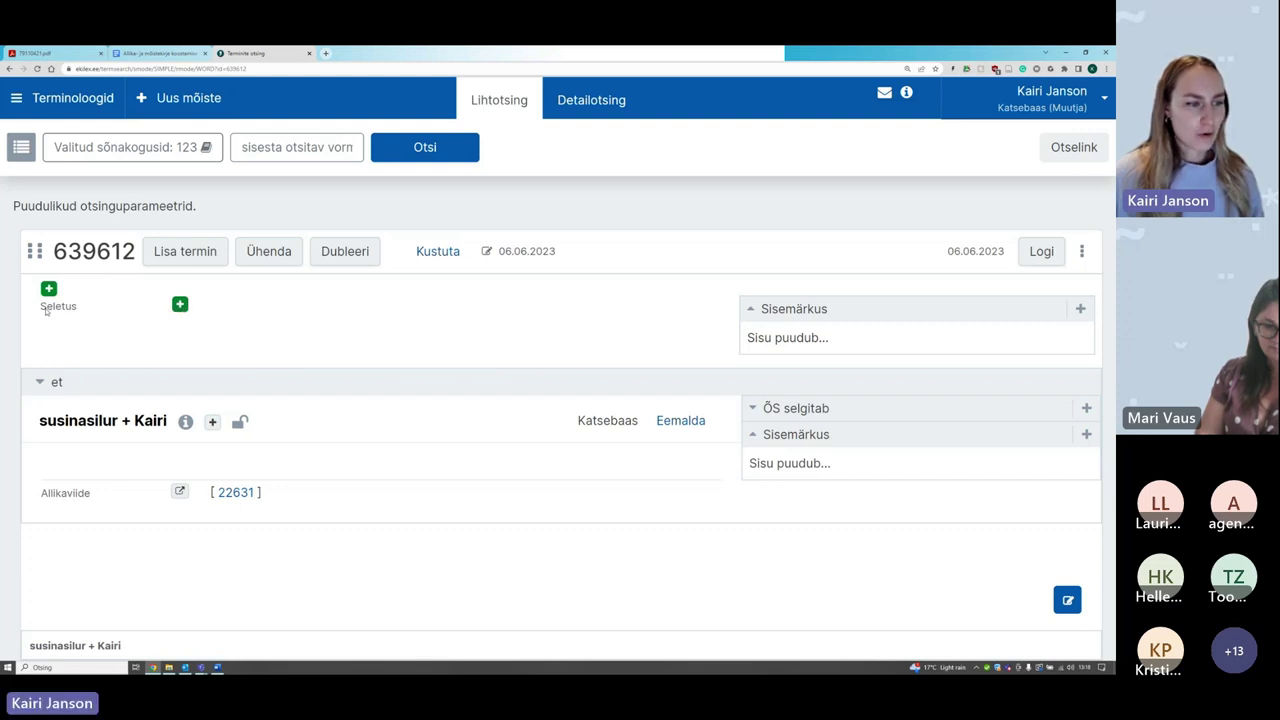
click(180, 305)
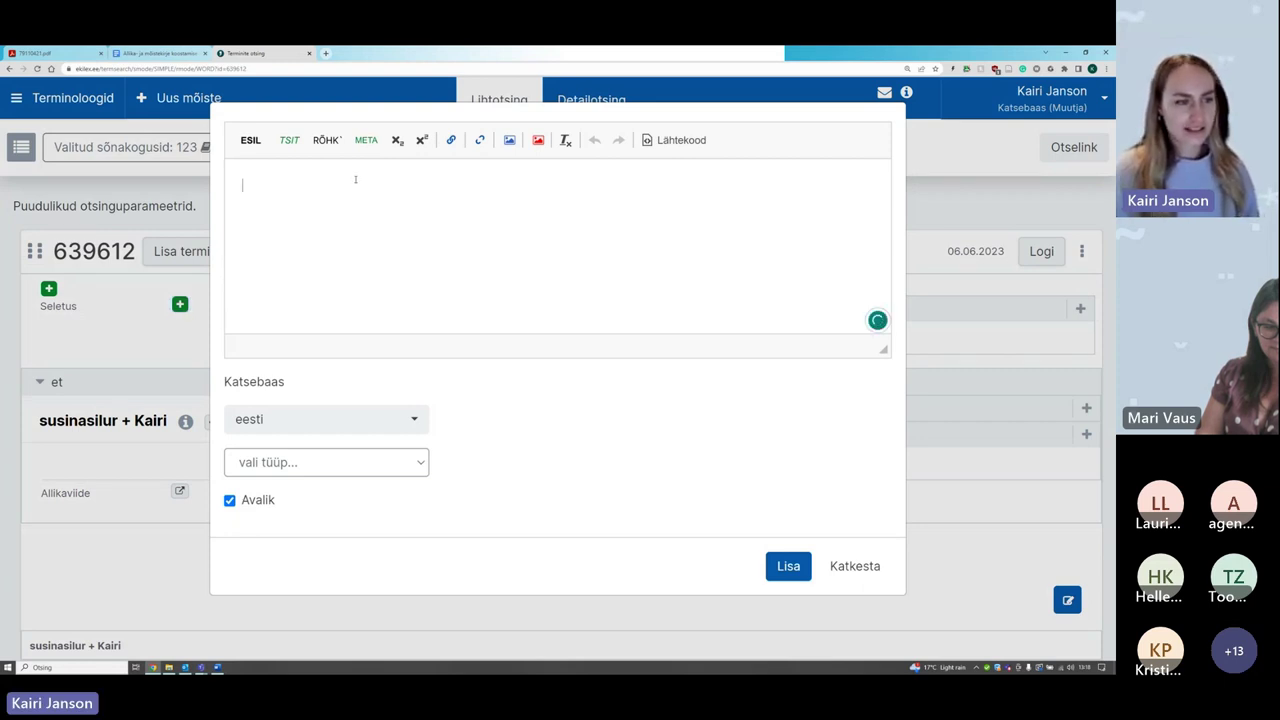
key(ctrl+v)
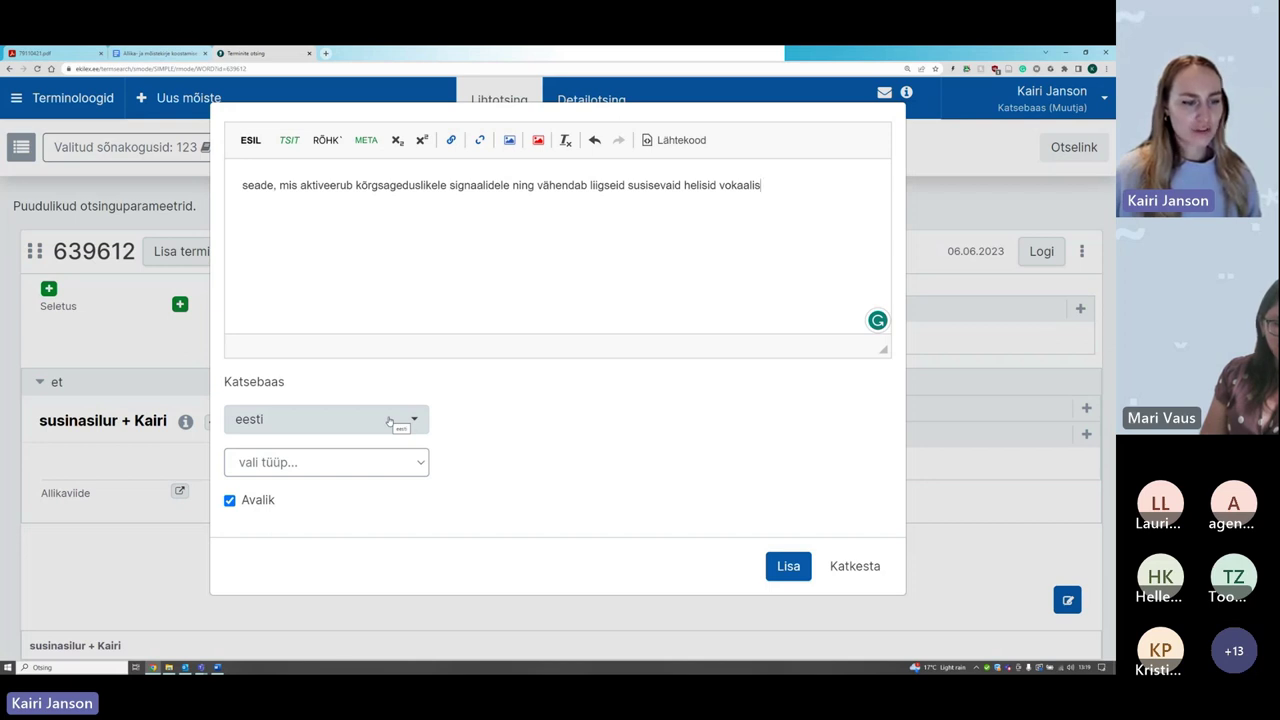
click(395, 470)
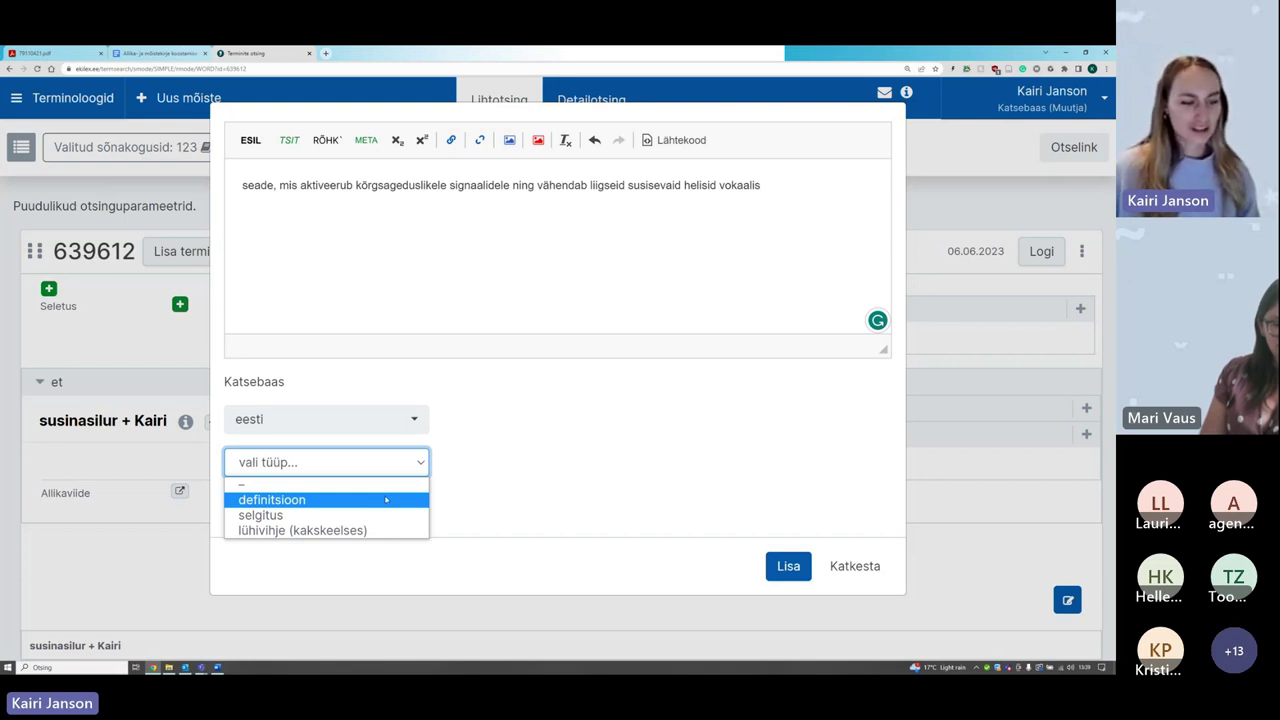
click(386, 499)
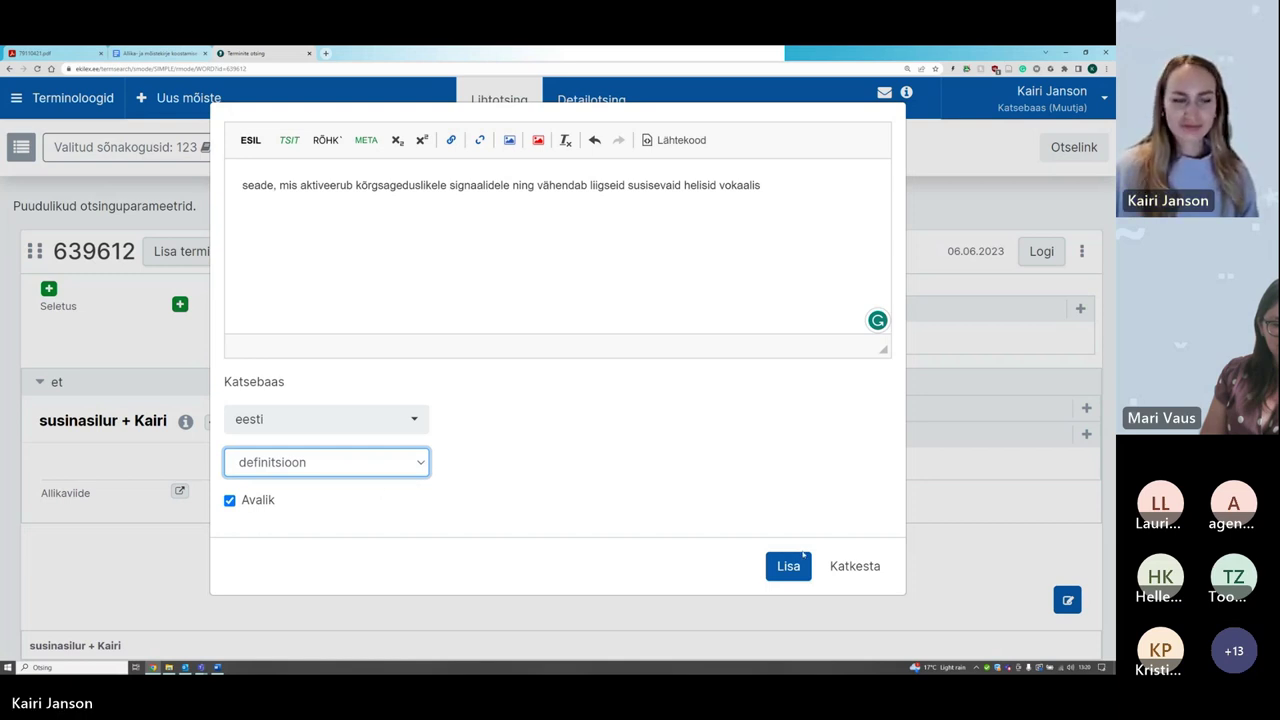
click(760, 490)
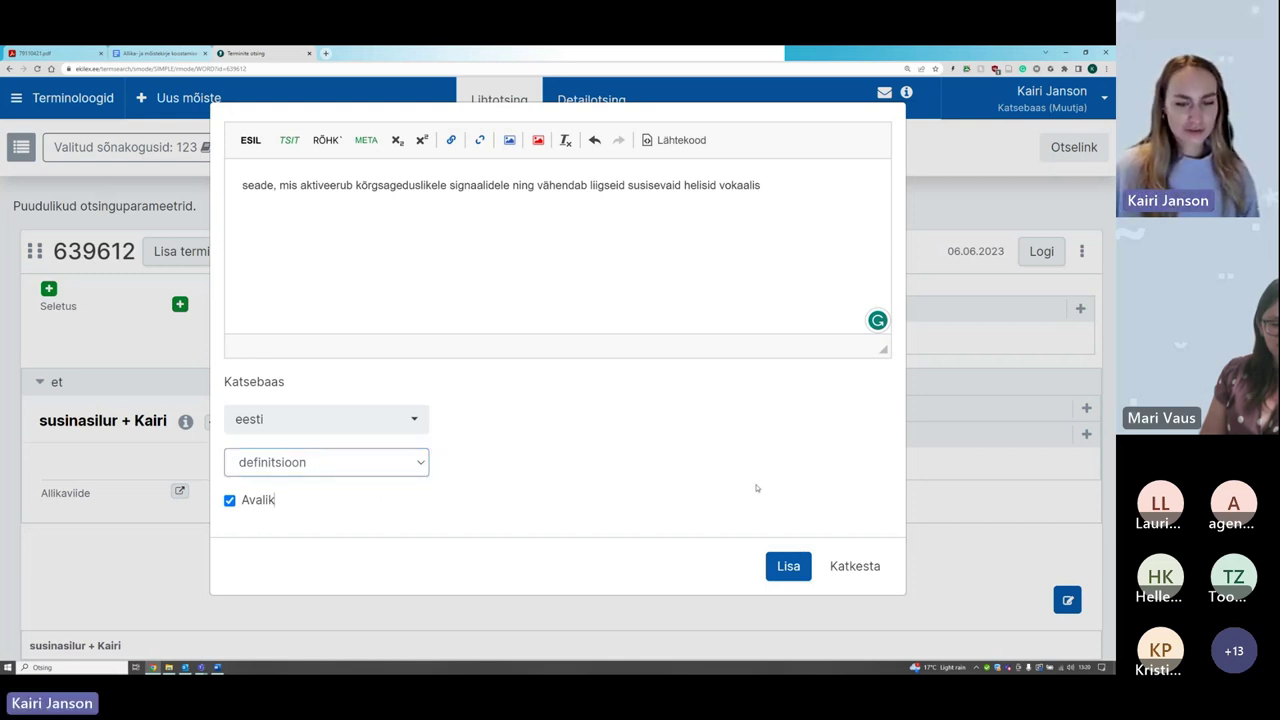
click(803, 575)
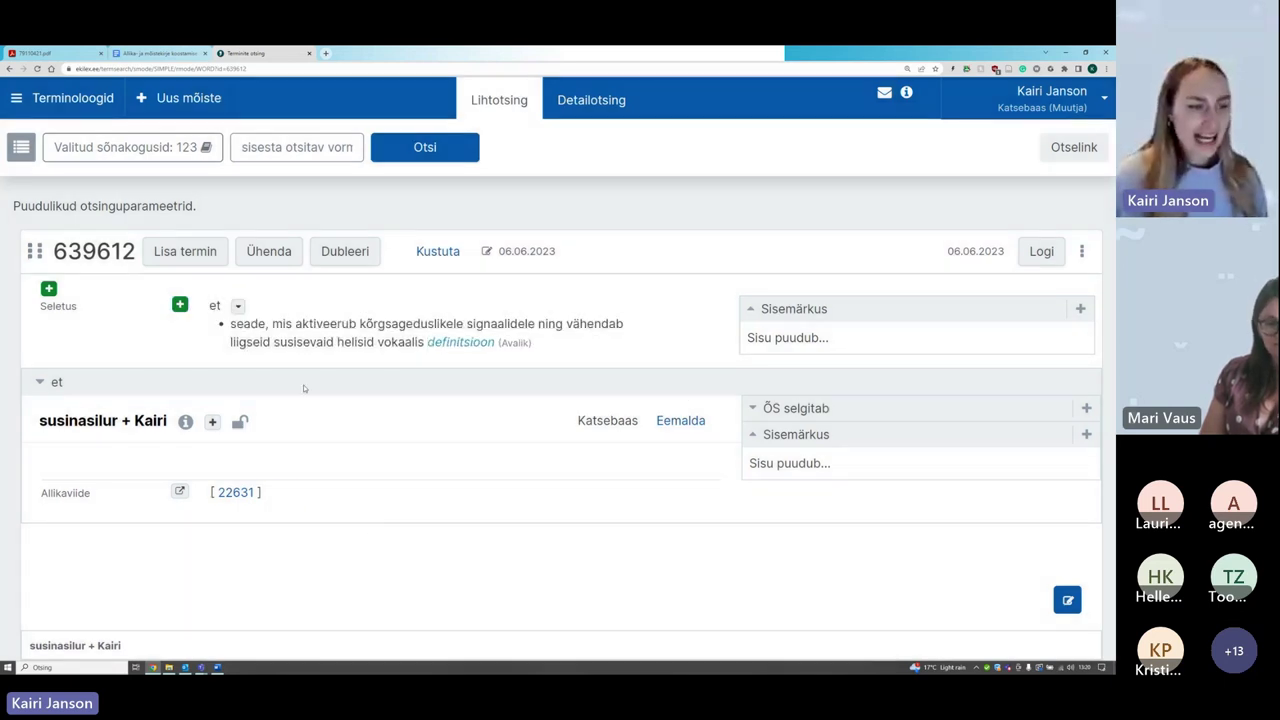
Step: Examine the new definition and the detail types that can be added to the concept without adding any
mouse_move(258, 334)
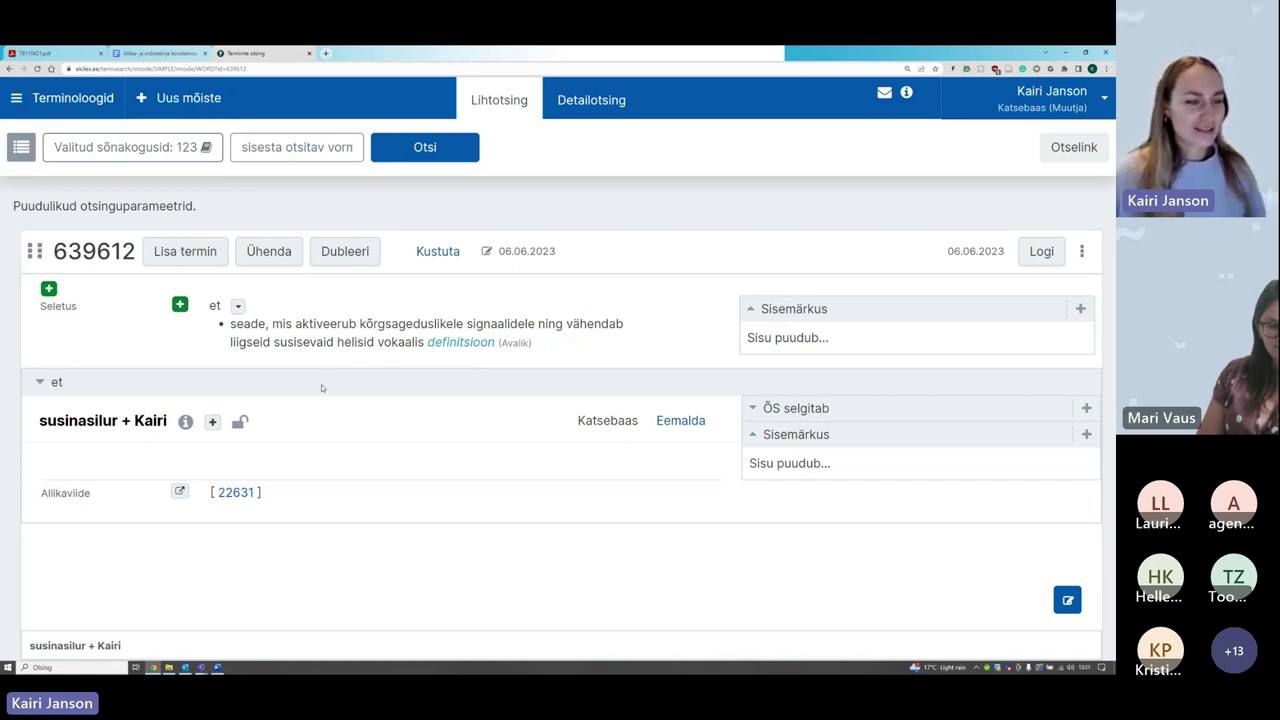
mouse_move(619, 336)
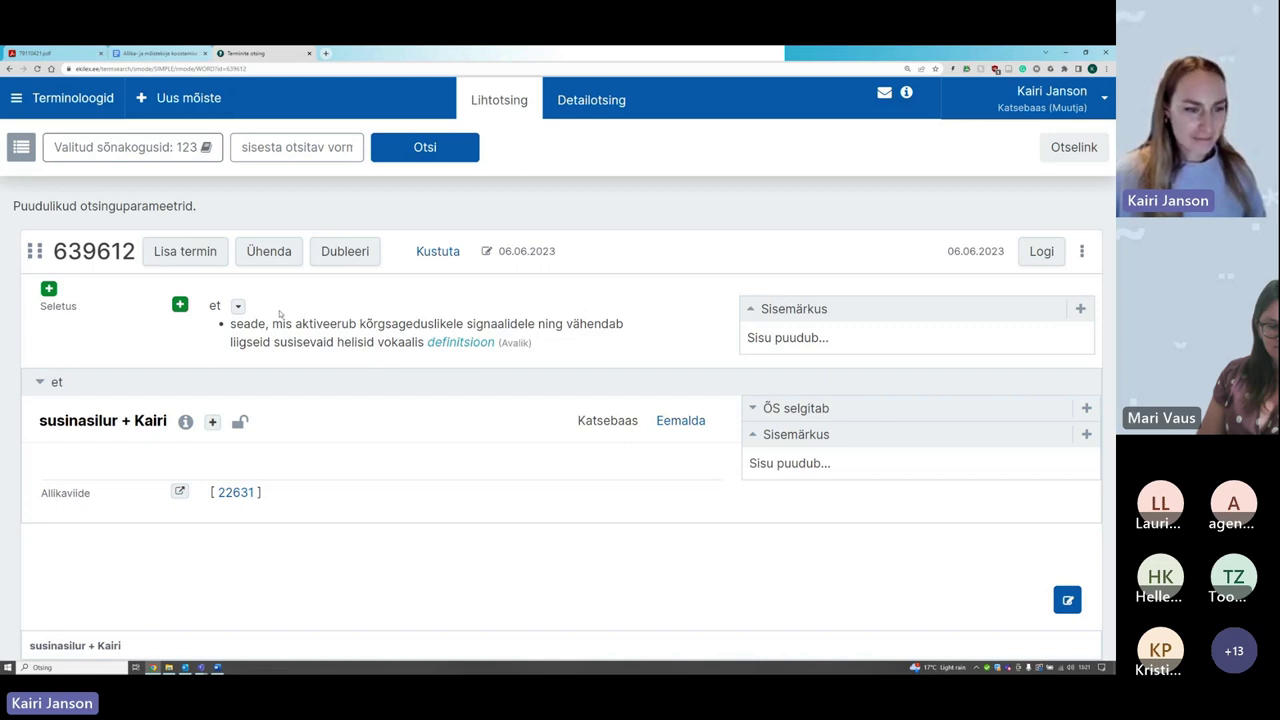
mouse_move(282, 324)
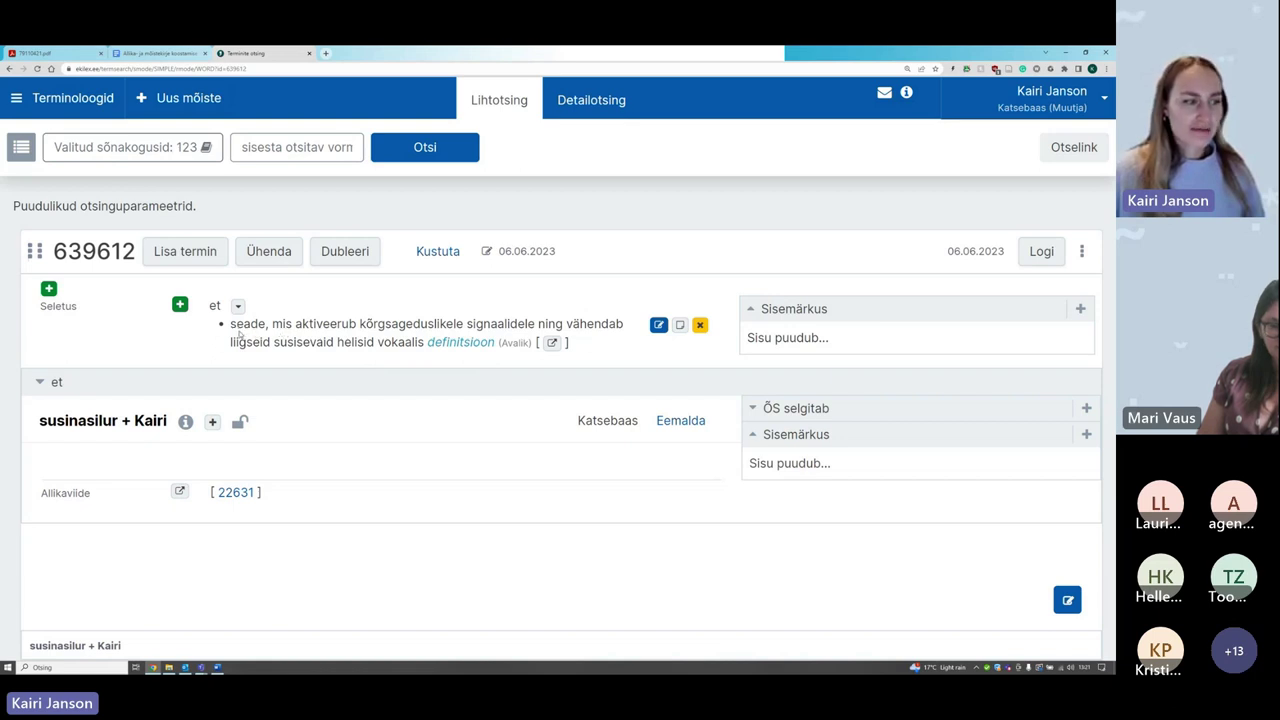
click(48, 290)
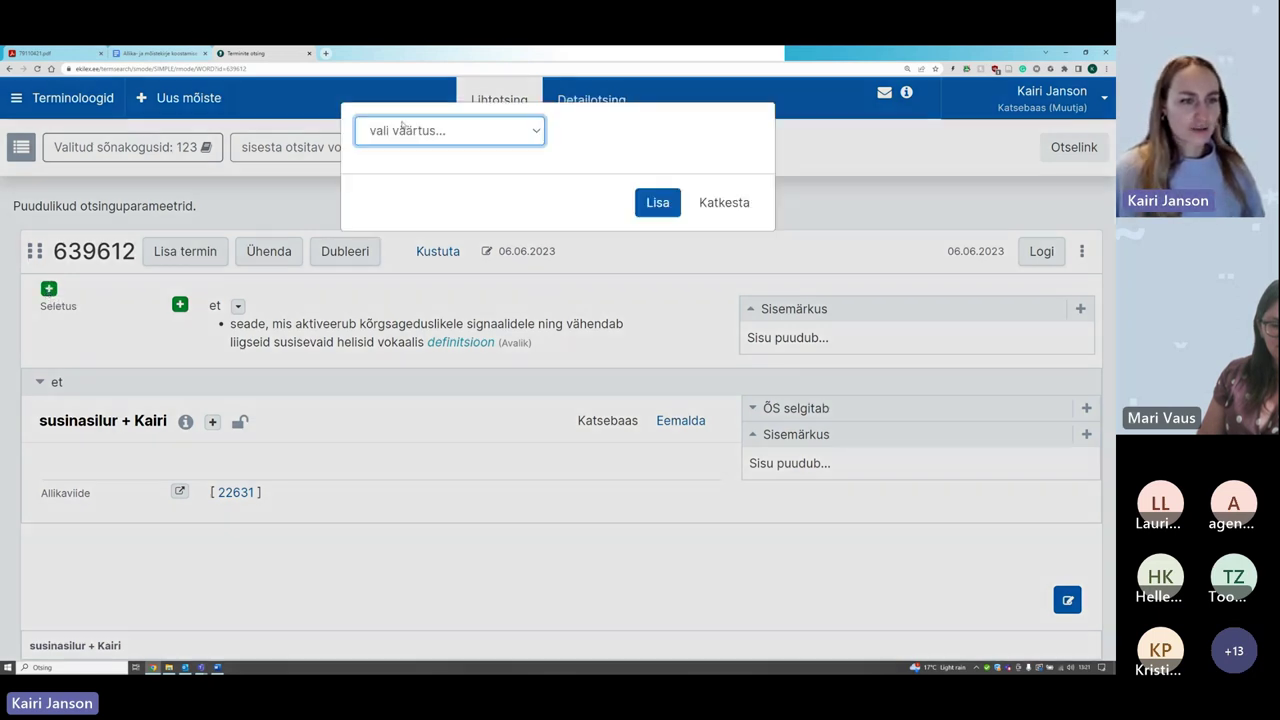
click(404, 128)
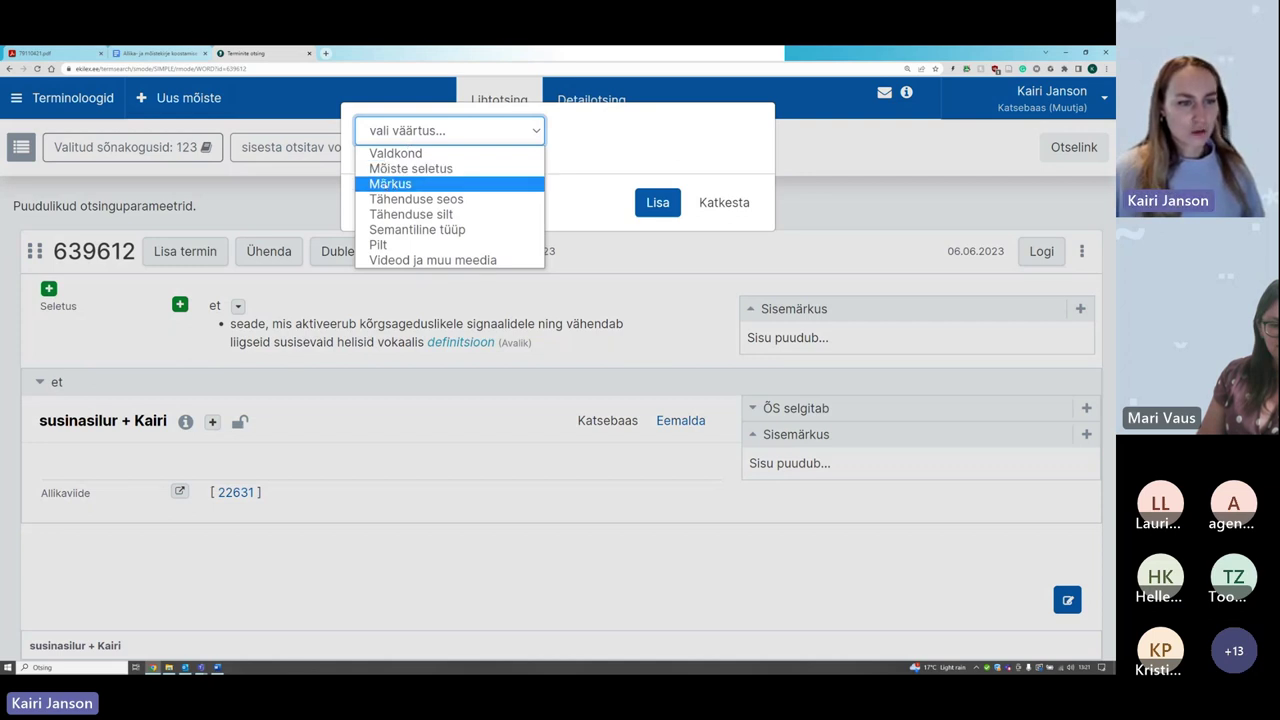
click(724, 202)
click(724, 202)
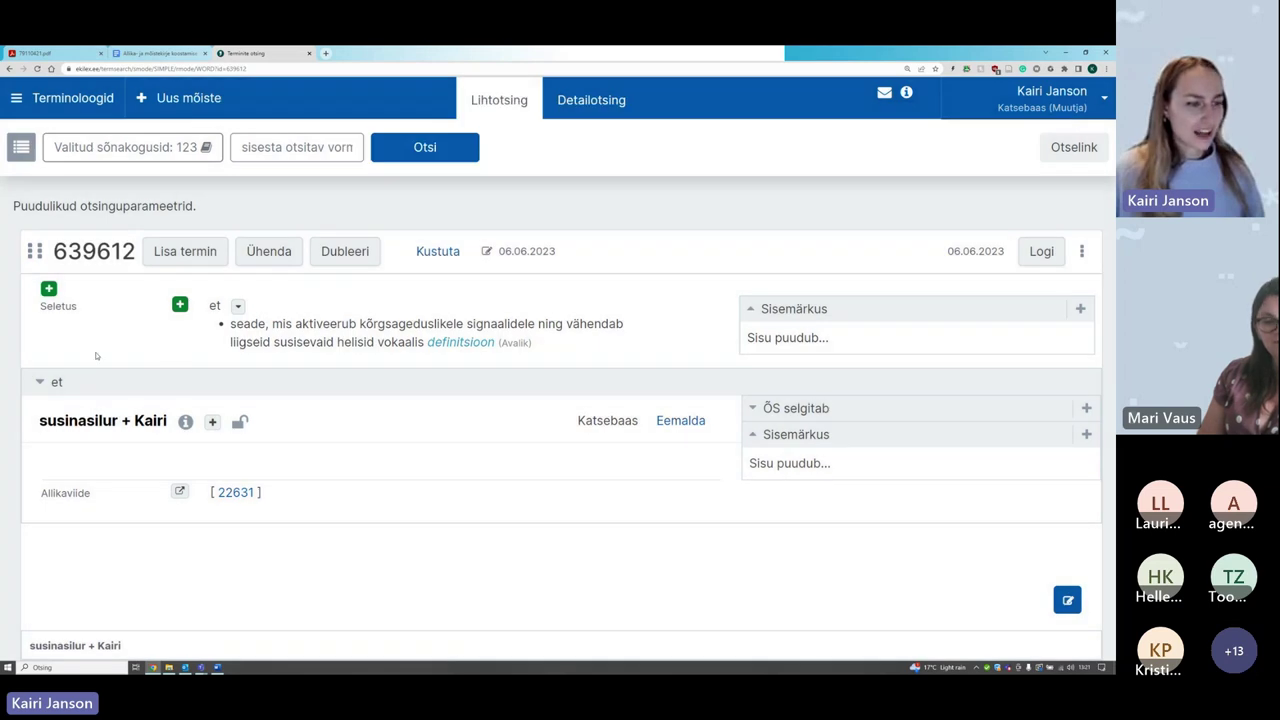
Step: Read item 4 of the Google Docs instructions for the Estonian definition's source, and return to Ekilex
mouse_move(411, 338)
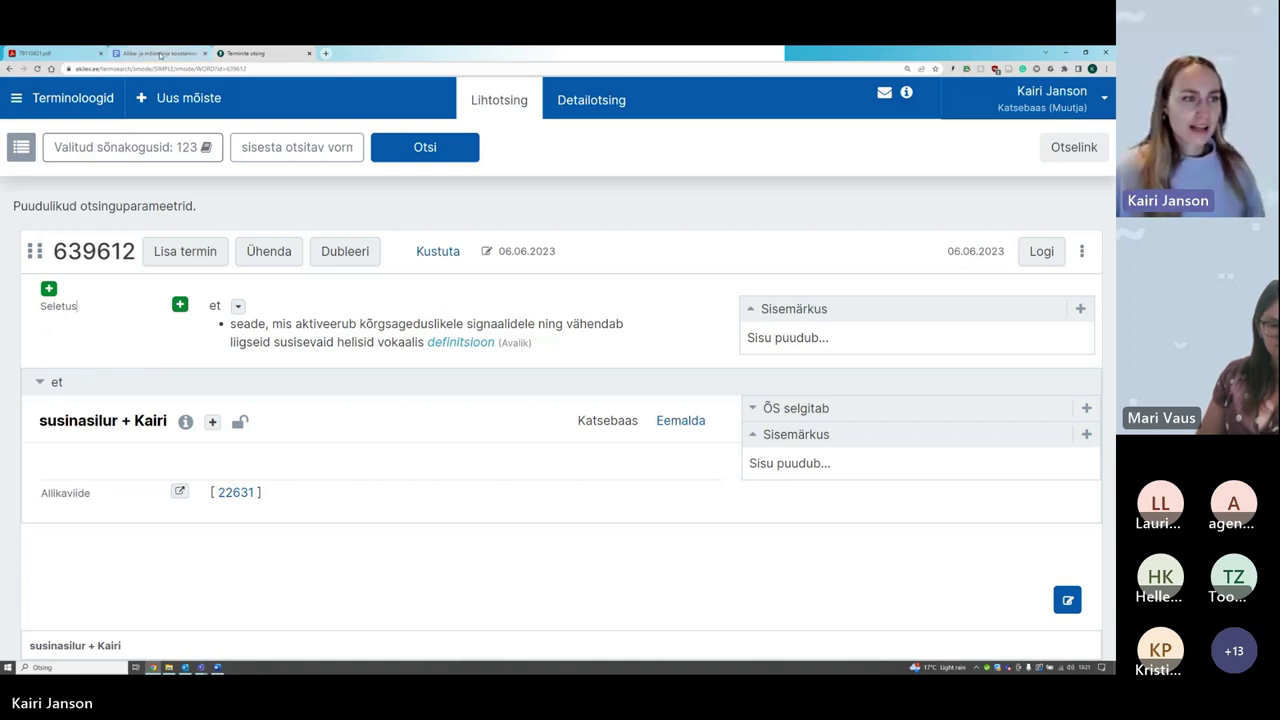
click(160, 55)
scroll(532, 400, down, 5)
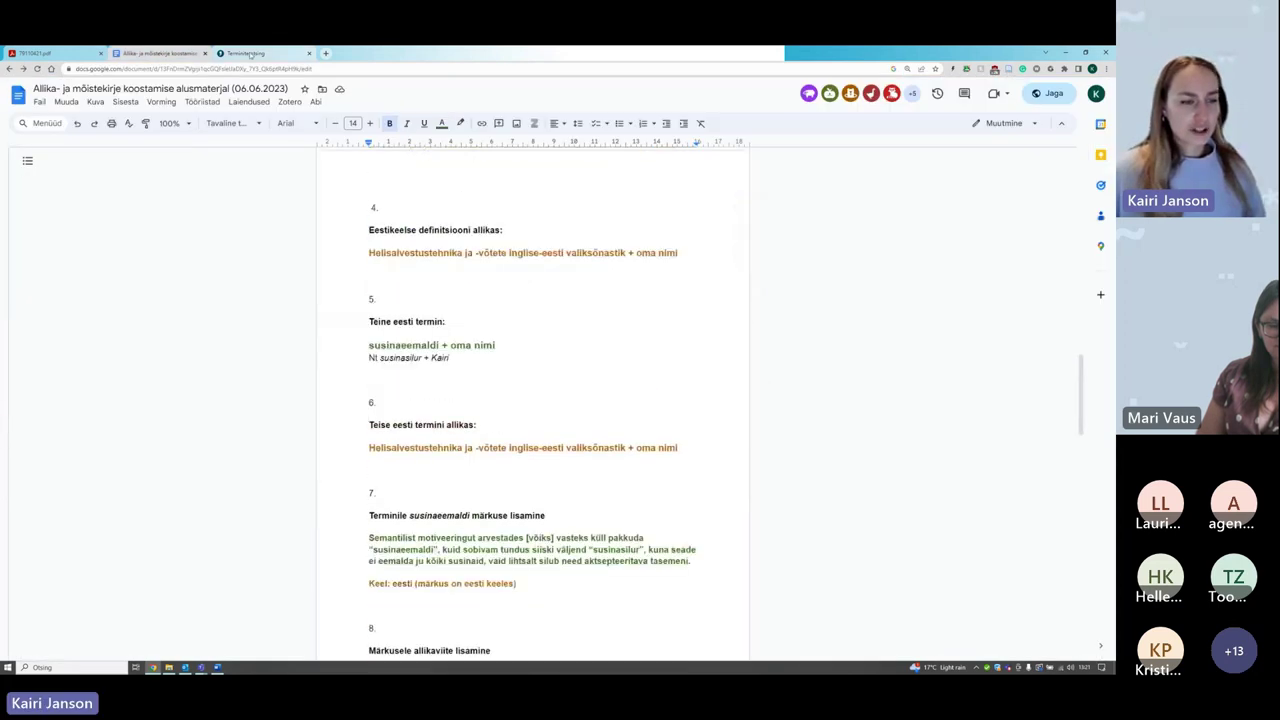
click(248, 54)
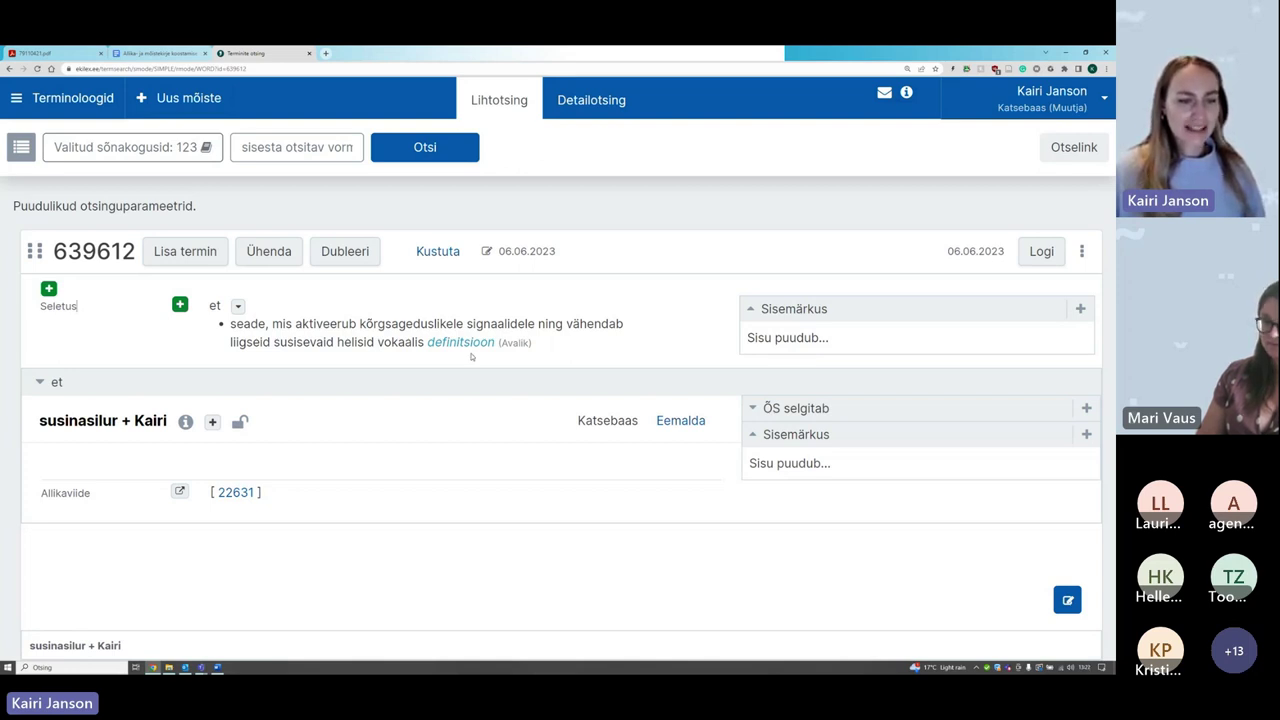
Step: Link the Estonian definition to the source "Helisalvestustehnika ja -võtete inglise-eesti valiksõnastik" with the presenter's first name, using its short name 22631
mouse_move(470, 342)
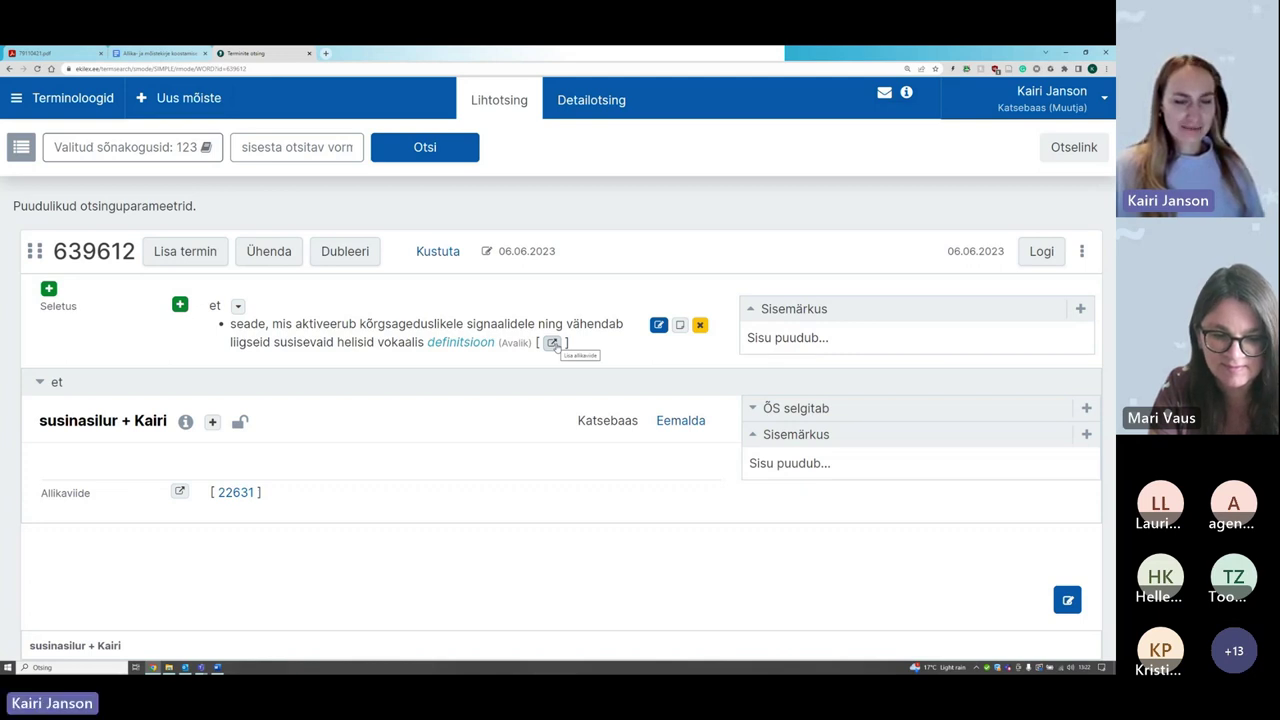
click(552, 343)
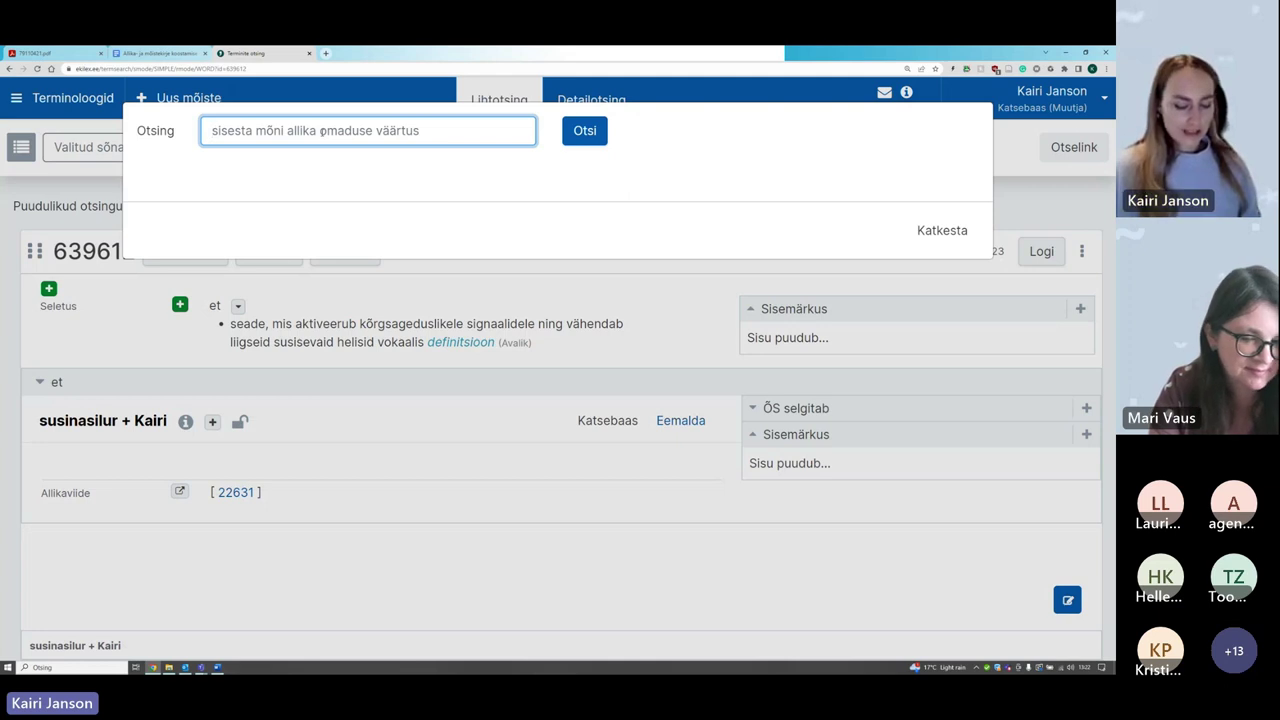
text(heli)
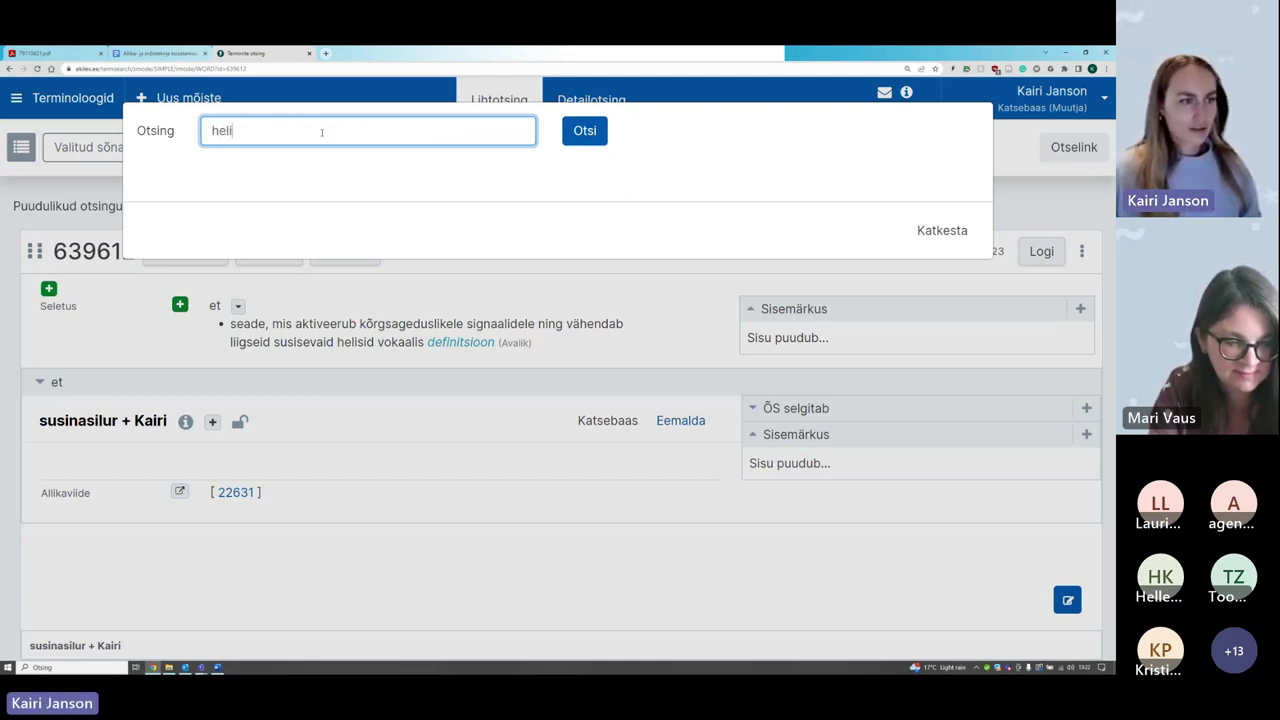
text(savi)
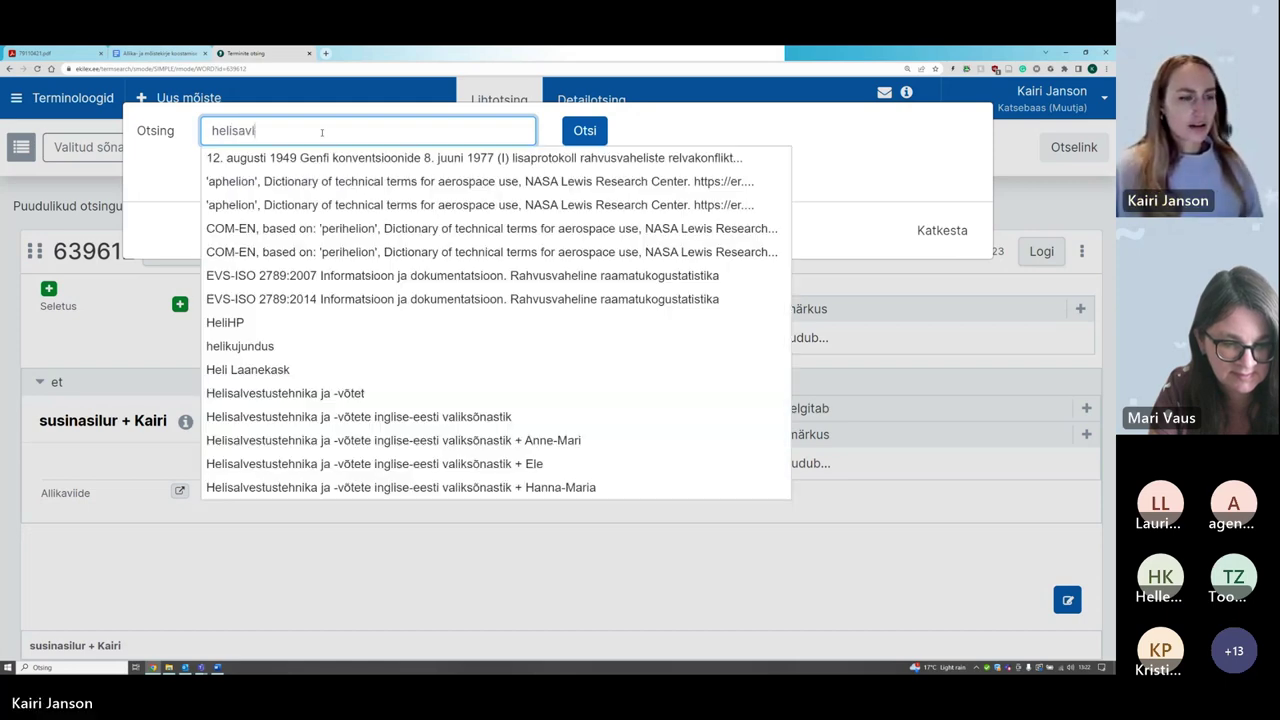
key(BackSpace)
key(BackSpace)
text(lvestus)
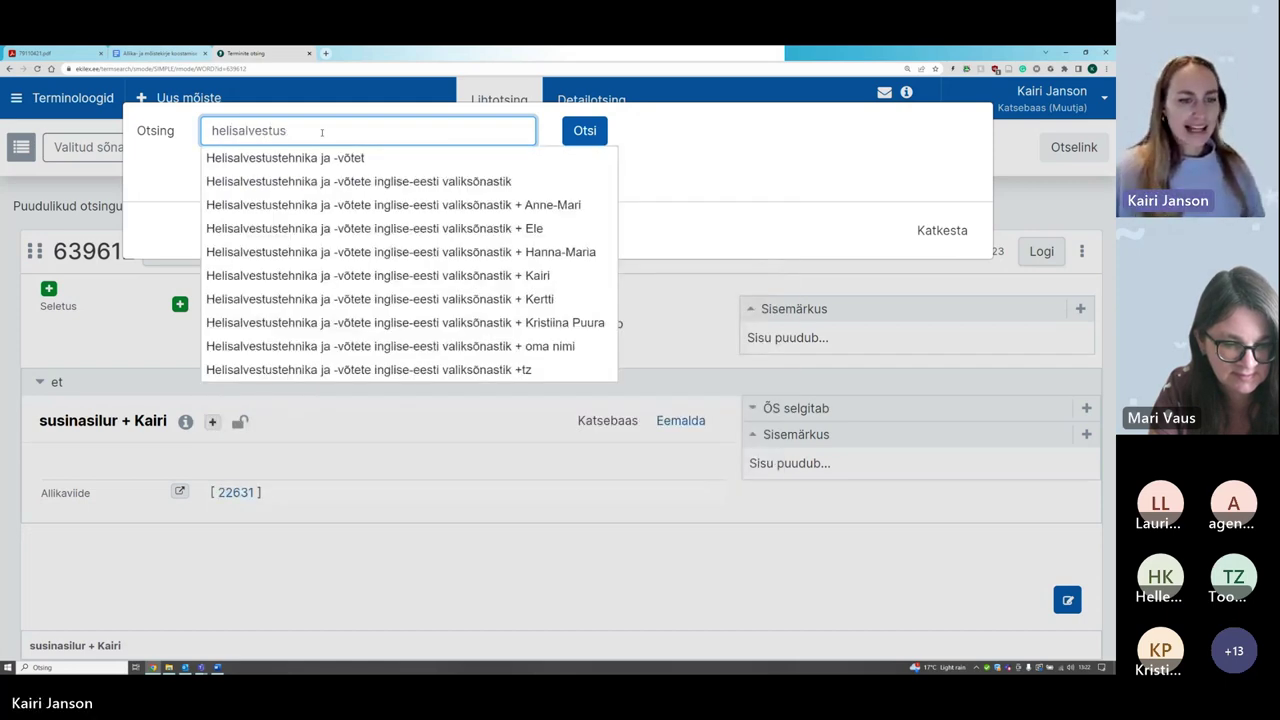
click(387, 276)
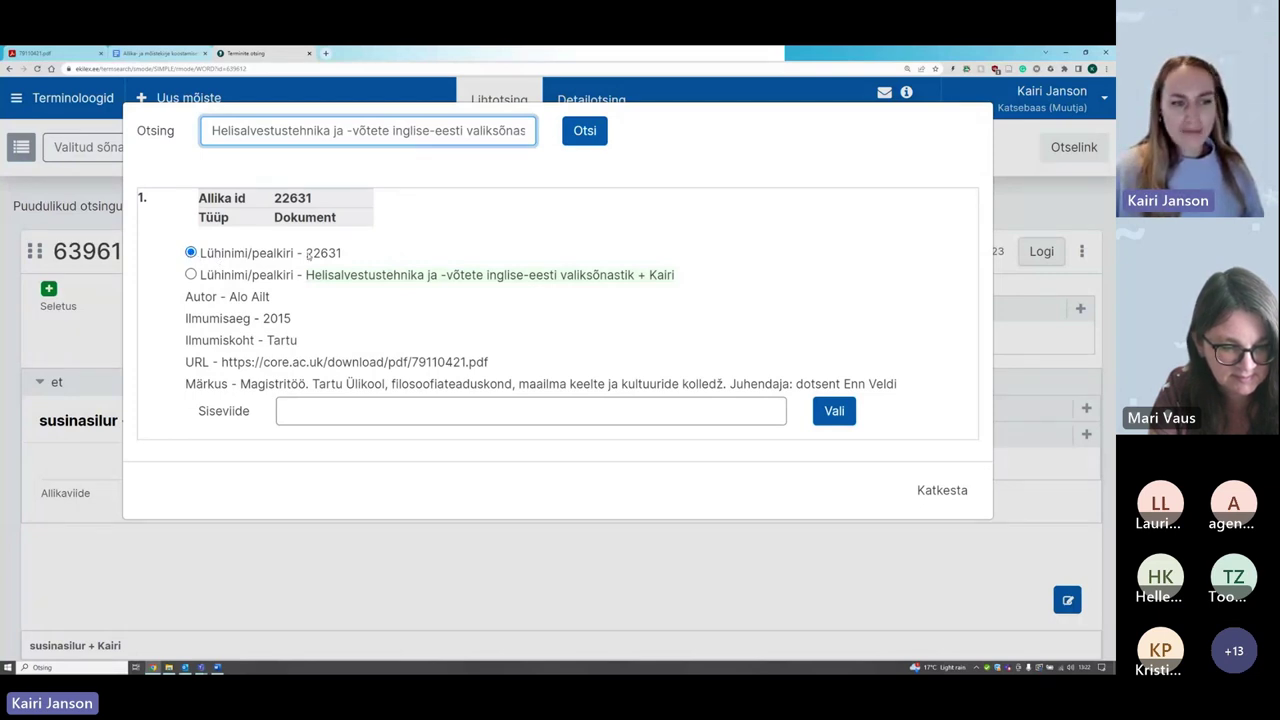
double_click(310, 256)
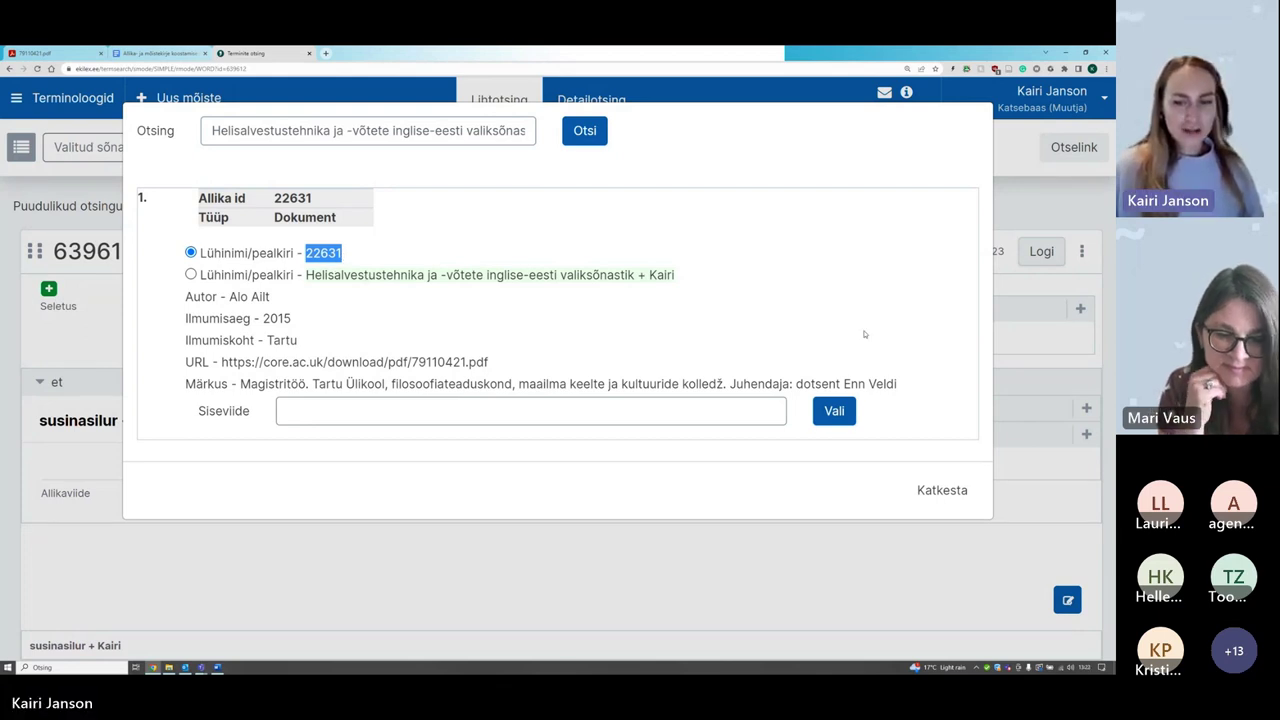
click(833, 411)
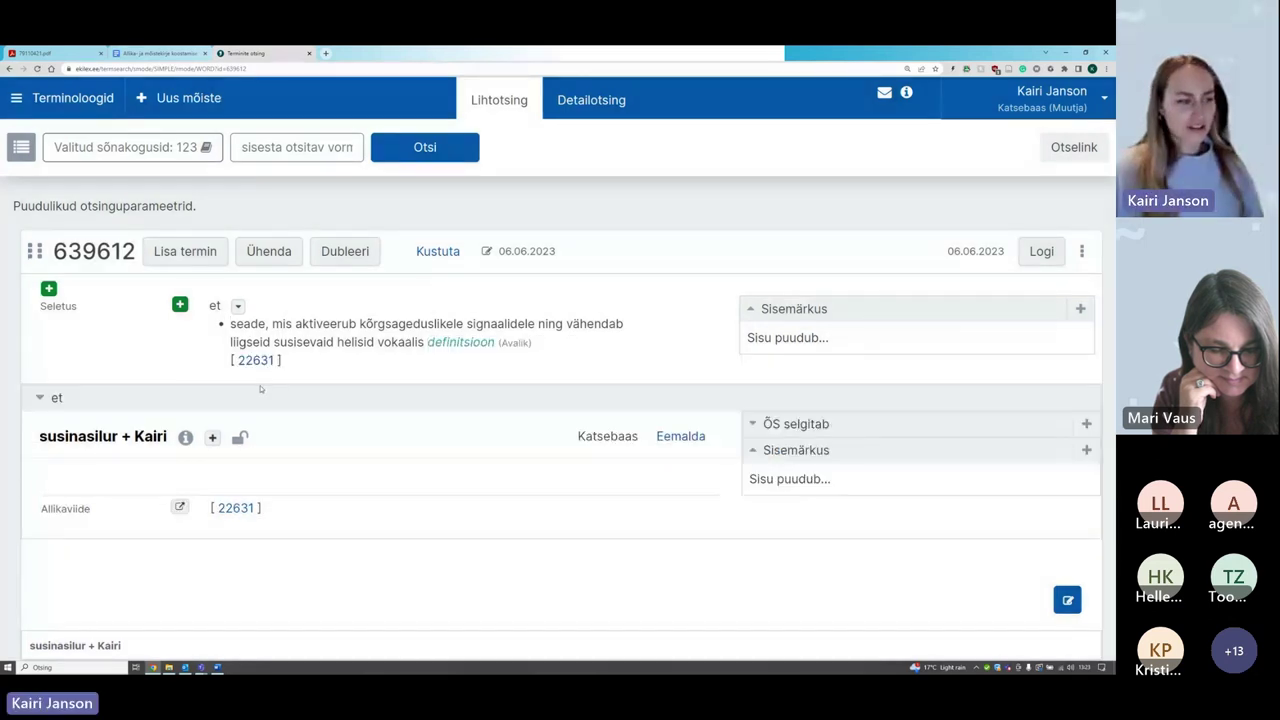
Step: Switch to the Google Docs instructions, read items 5 to 8 on the second Estonian term and its note, and return to Ekilex
mouse_move(105, 437)
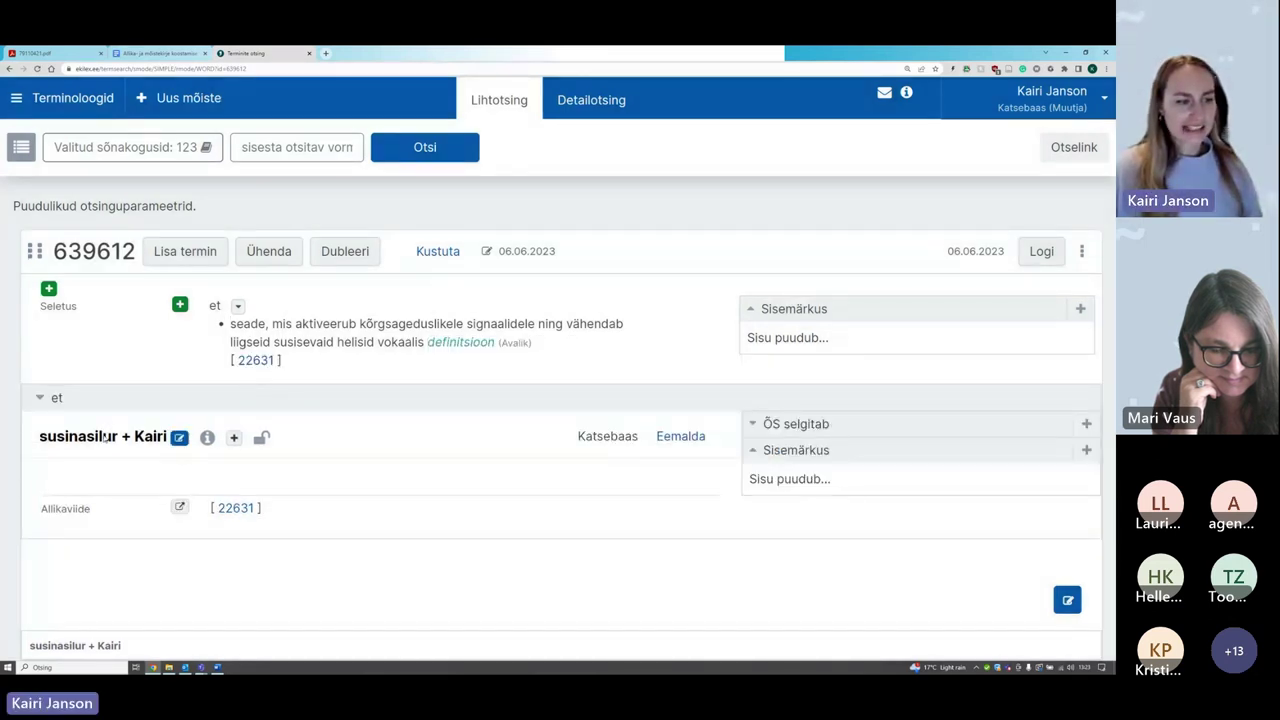
mouse_move(323, 322)
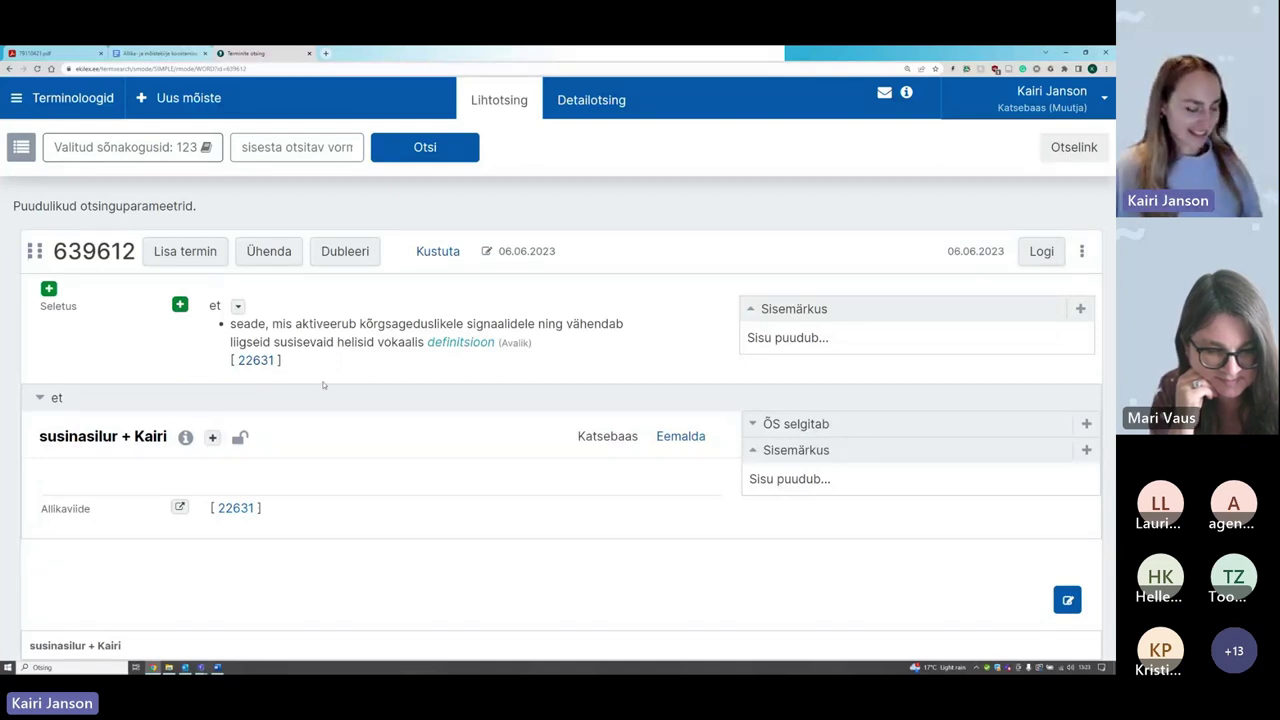
click(160, 53)
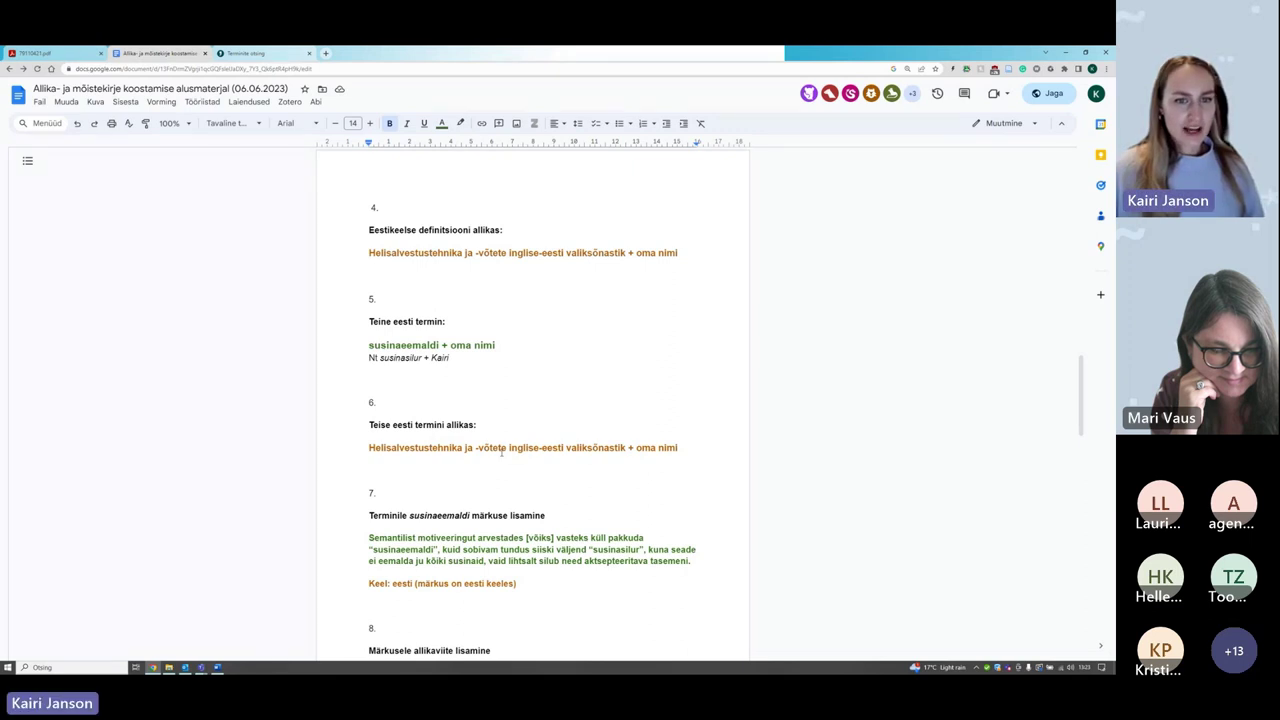
scroll(502, 452, down, 2)
scroll(502, 452, up, 2)
scroll(502, 452, down, 2)
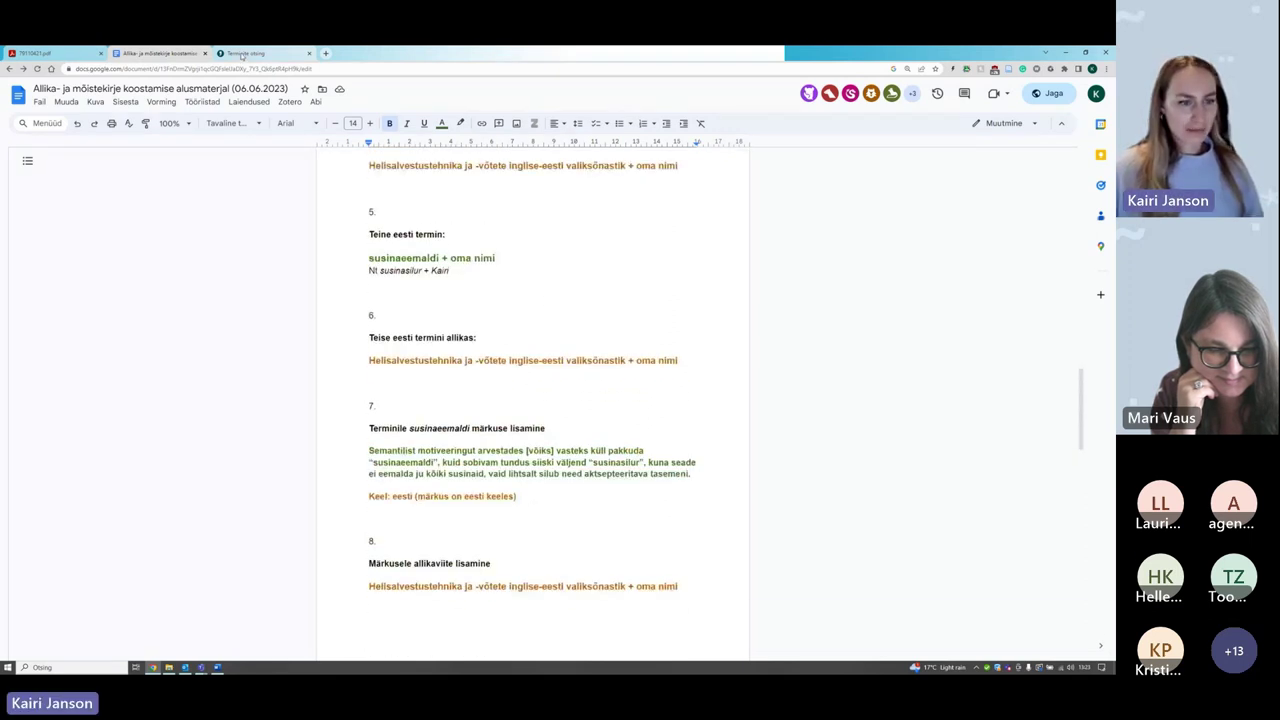
click(242, 54)
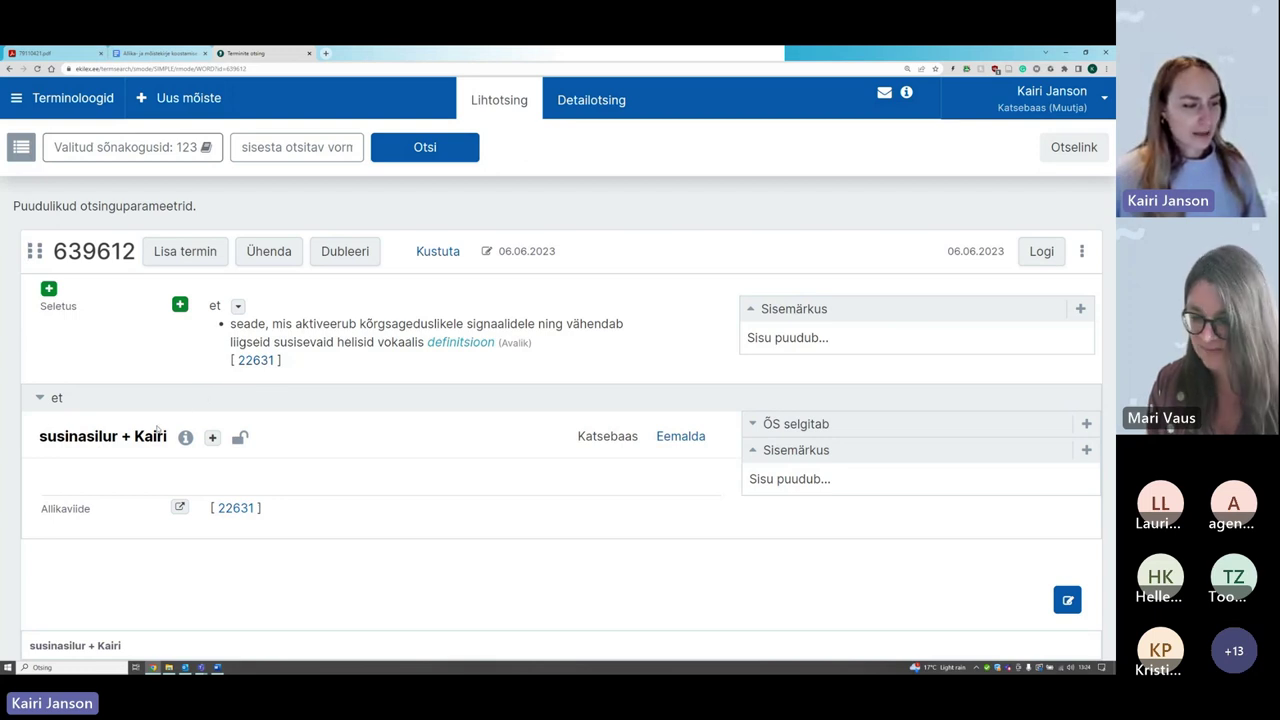
mouse_move(132, 441)
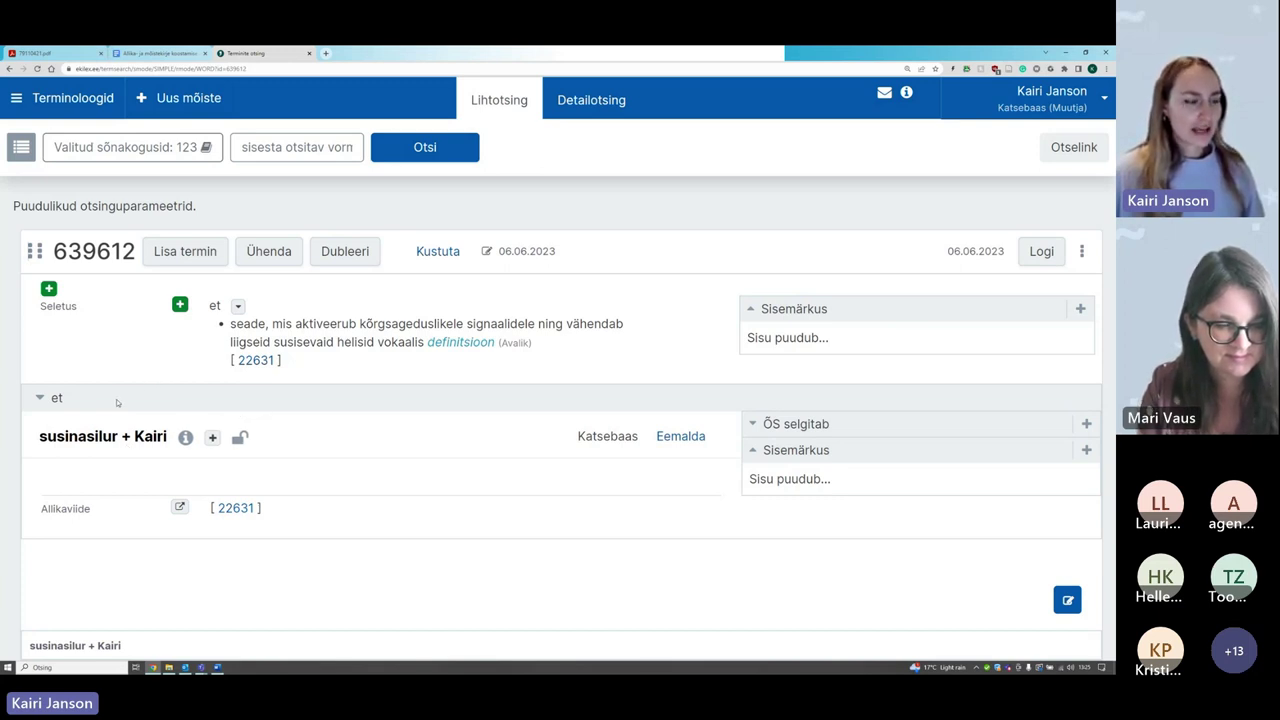
mouse_move(45, 451)
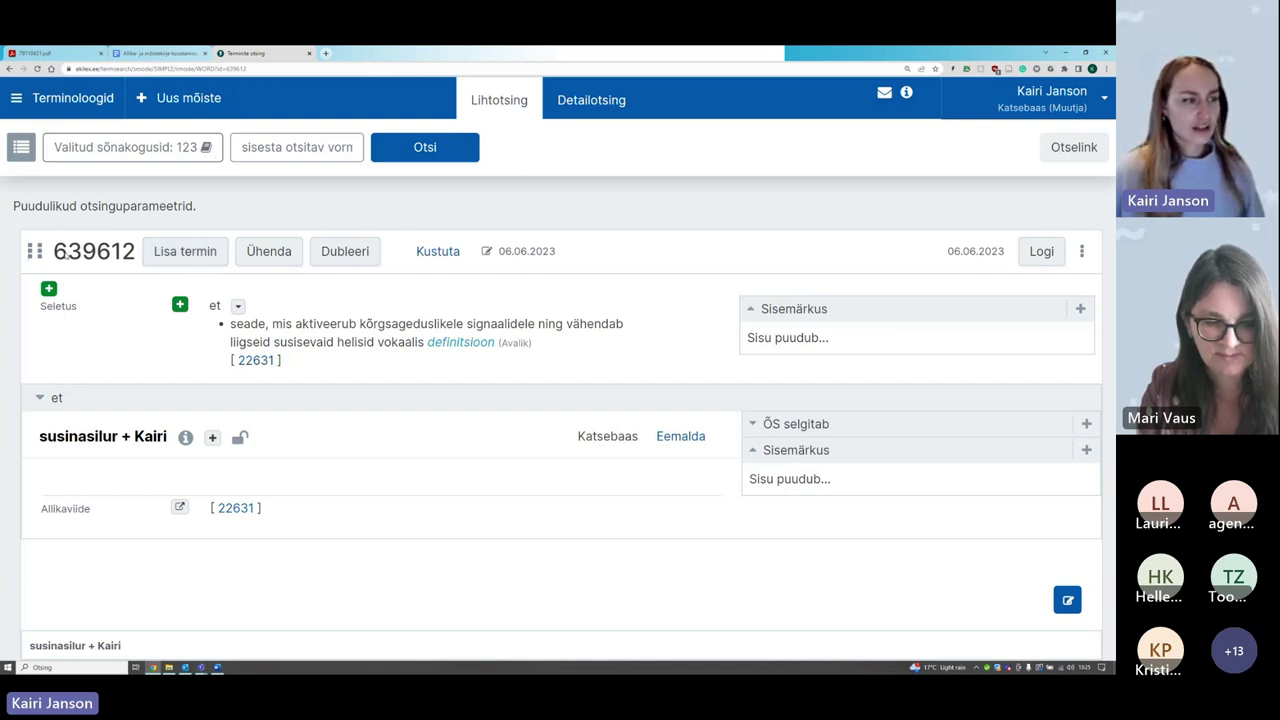
mouse_move(54, 252)
mouse_down()
mouse_move(136, 258)
mouse_move(60, 256)
mouse_up()
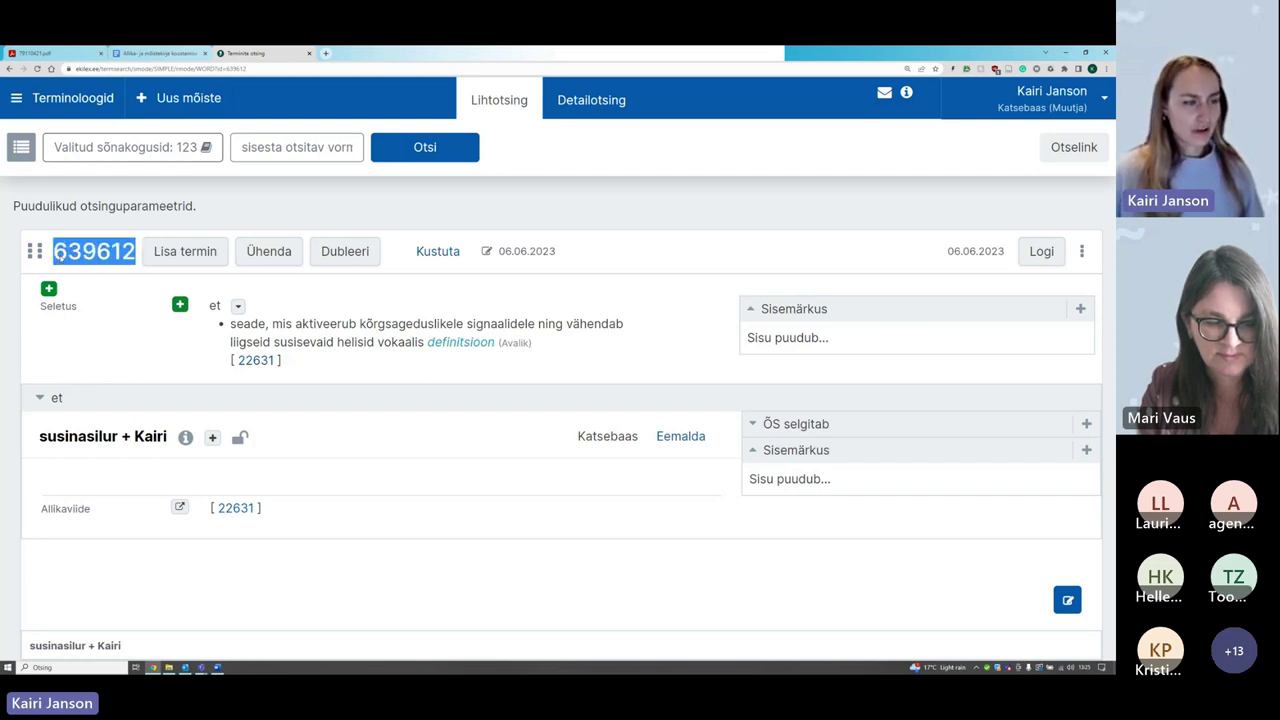
click(129, 257)
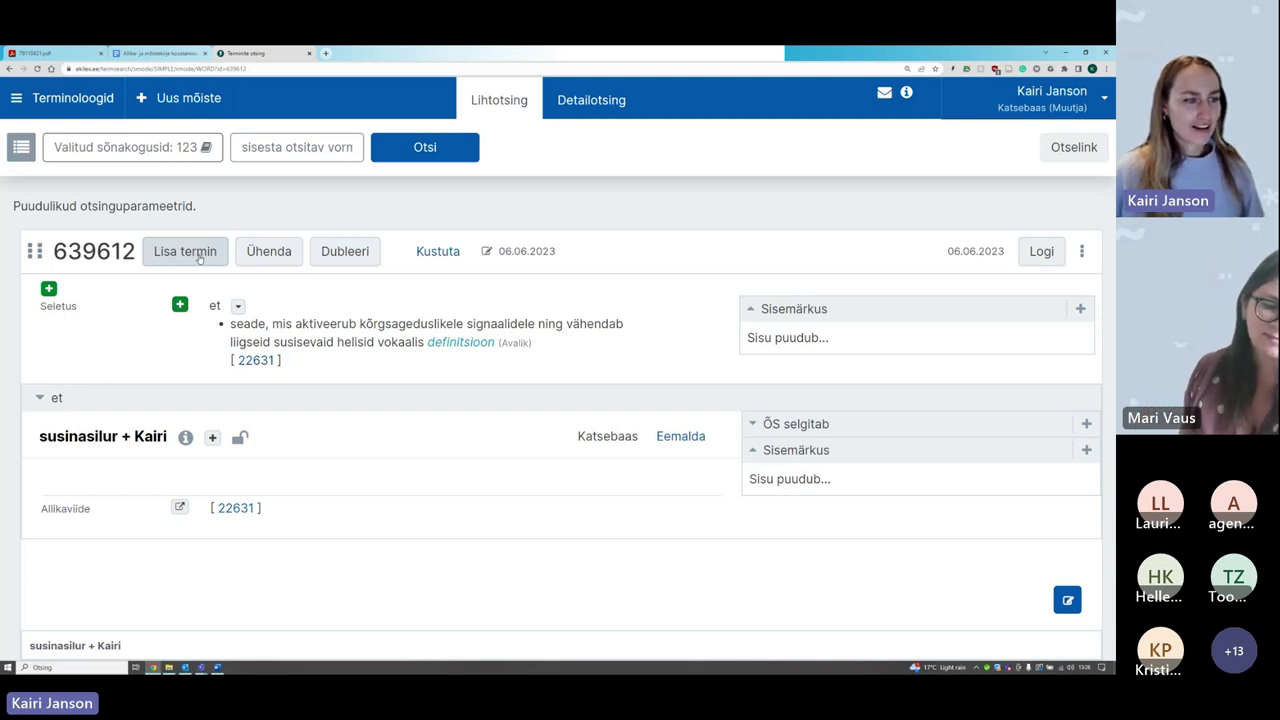
Step: Add "susinaeemaldi +" followed by the presenter's first name as a second term of the concept, in the language eesti
click(200, 257)
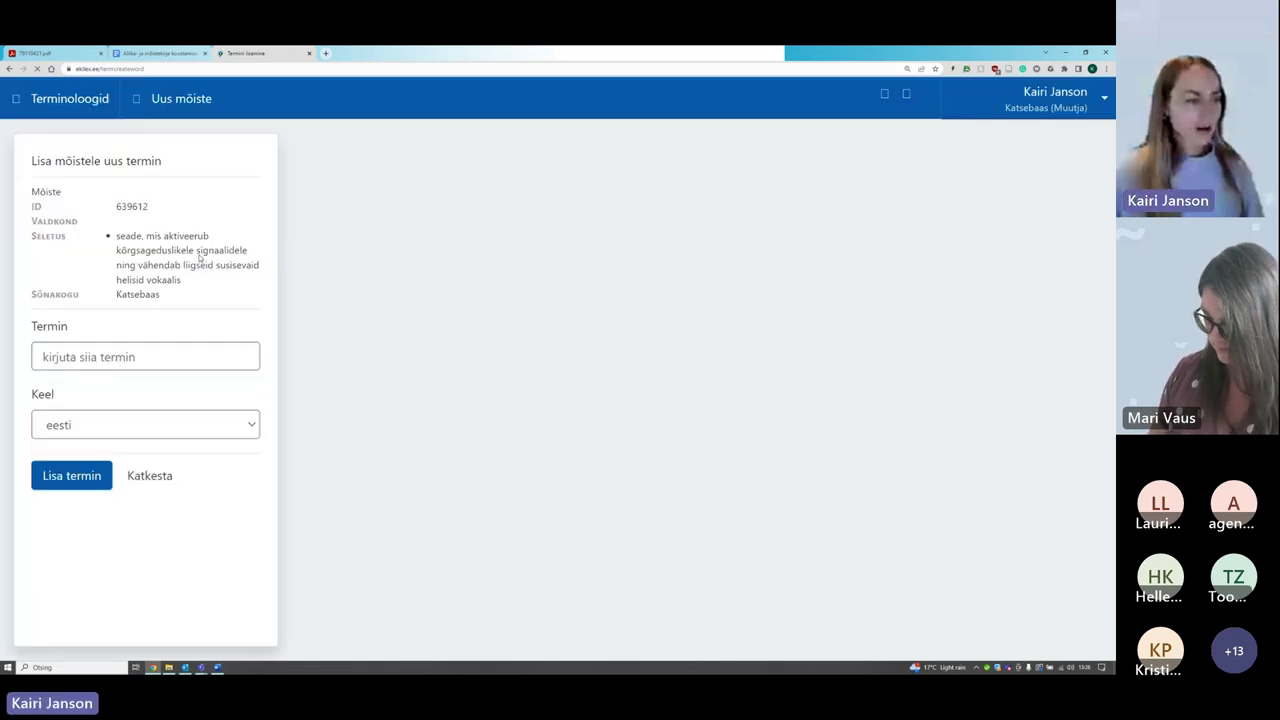
click(105, 360)
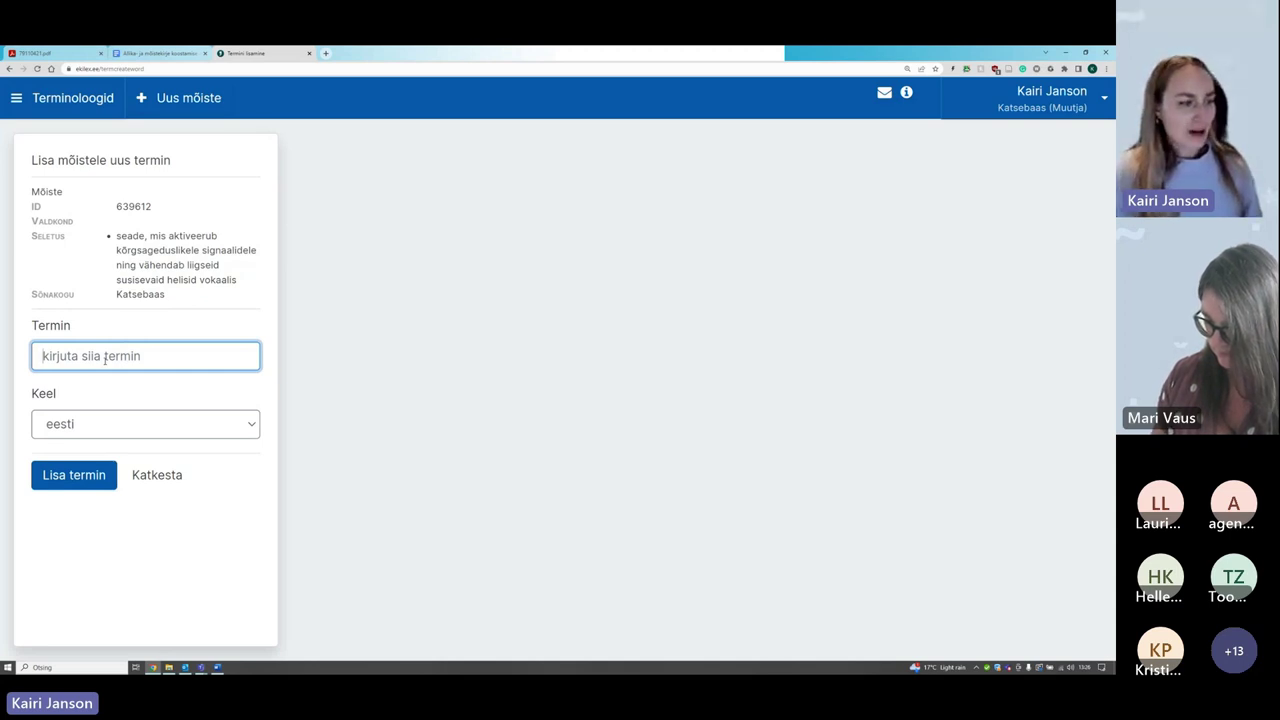
text(susinaeemaldi)
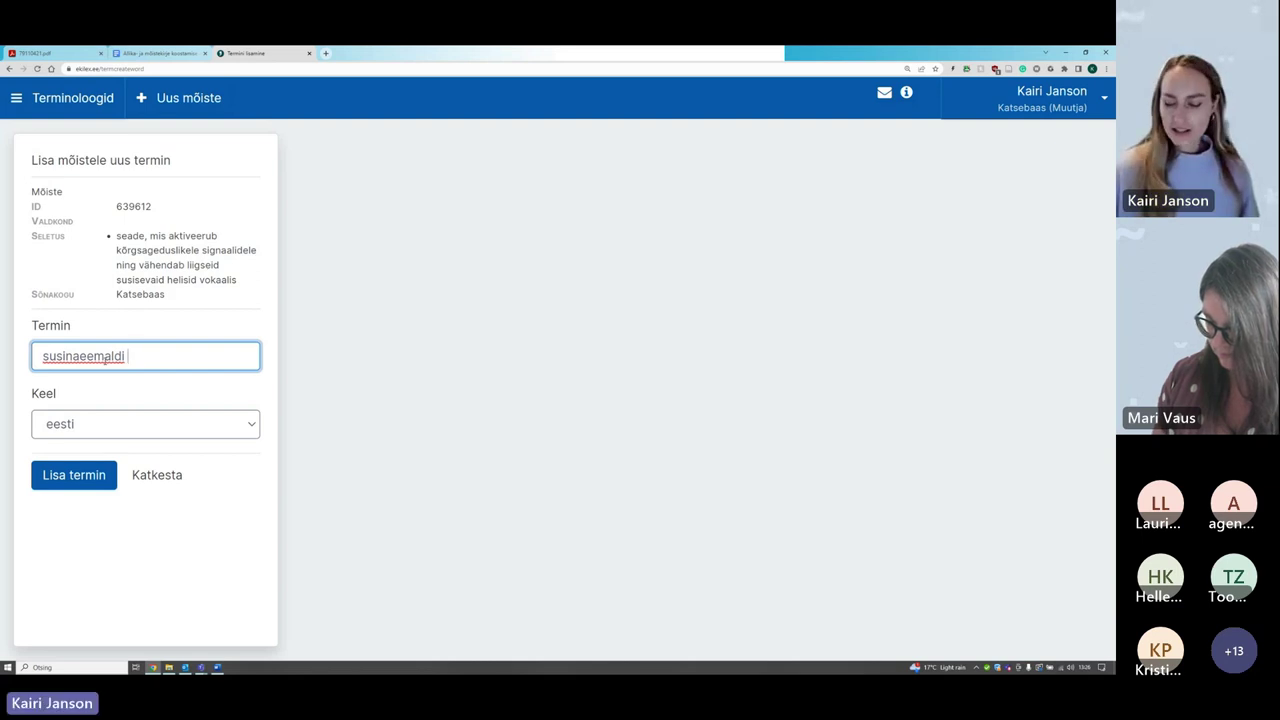
text( +)
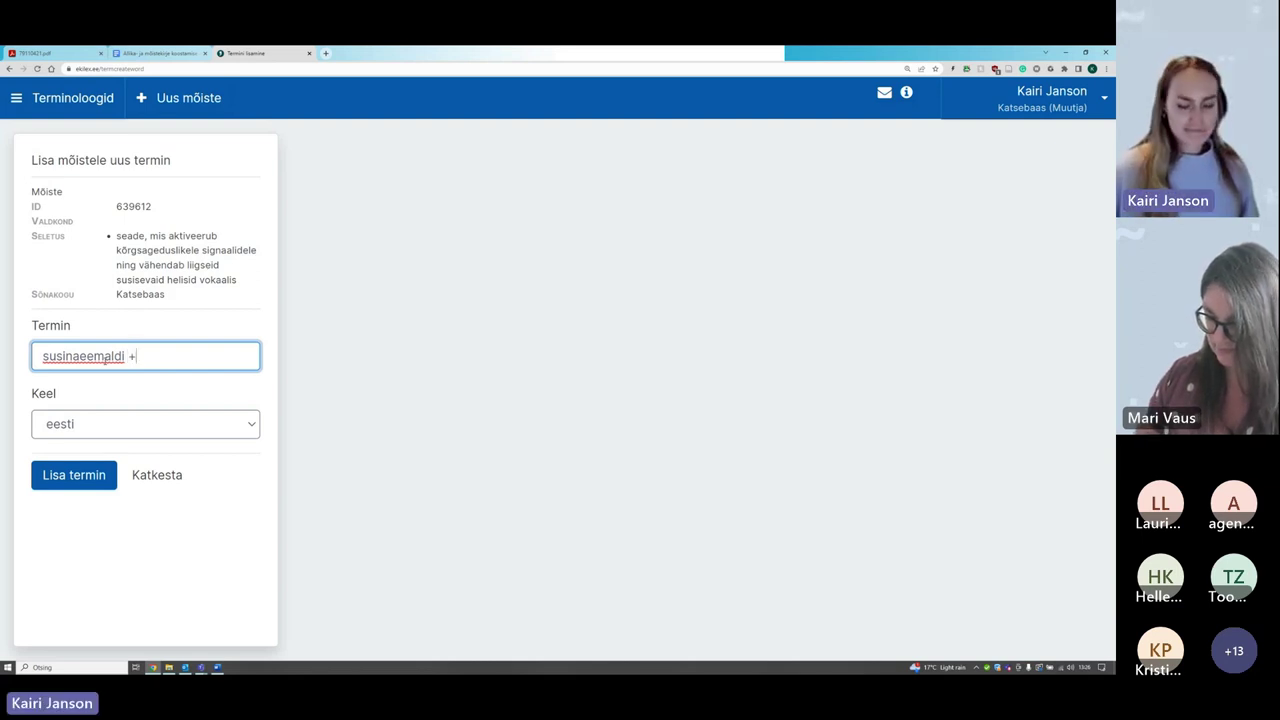
text( Kairi)
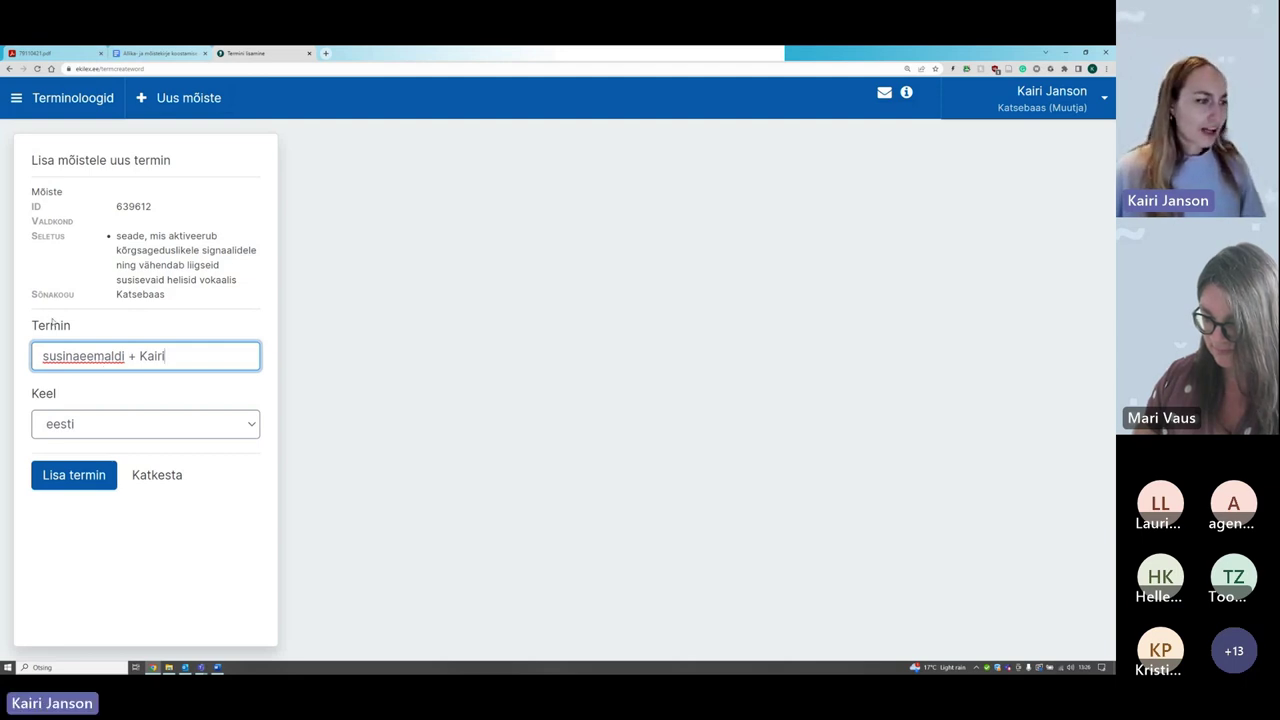
click(68, 477)
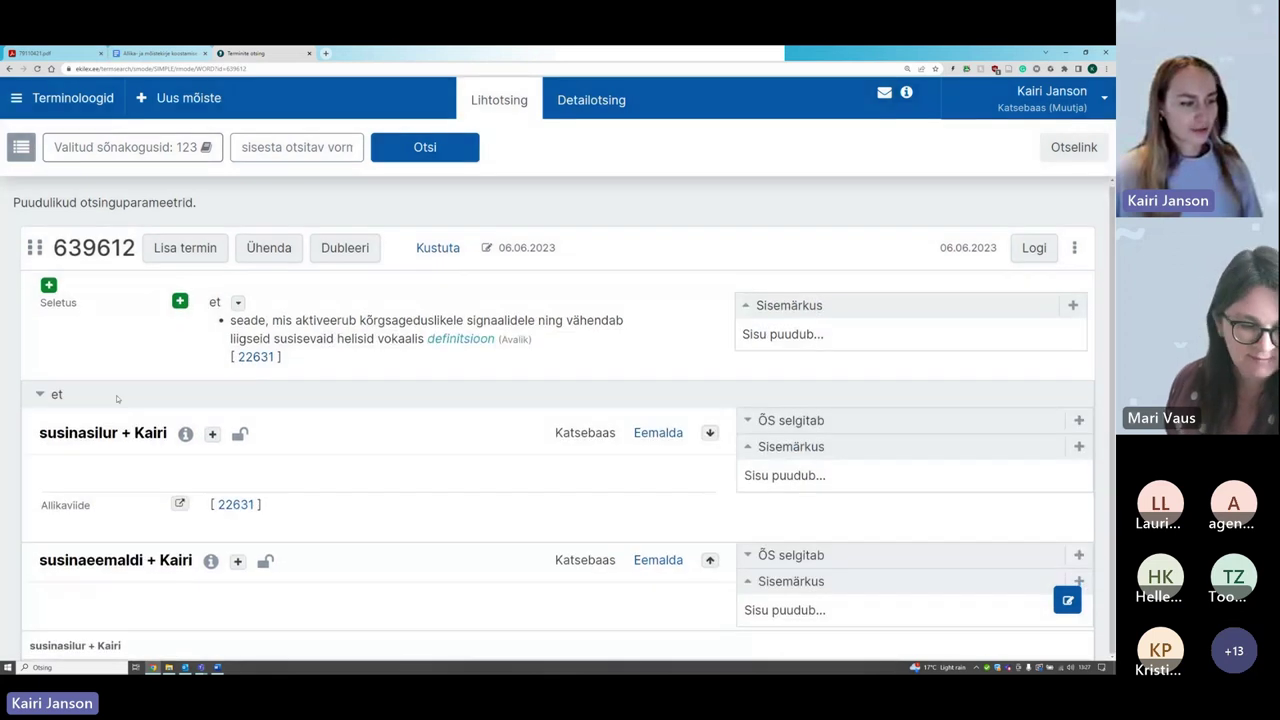
Step: Examine the susinasilur and susinaeemaldi terms in the concept's Estonian section, including the first term's source reference and identifiers
mouse_move(58, 452)
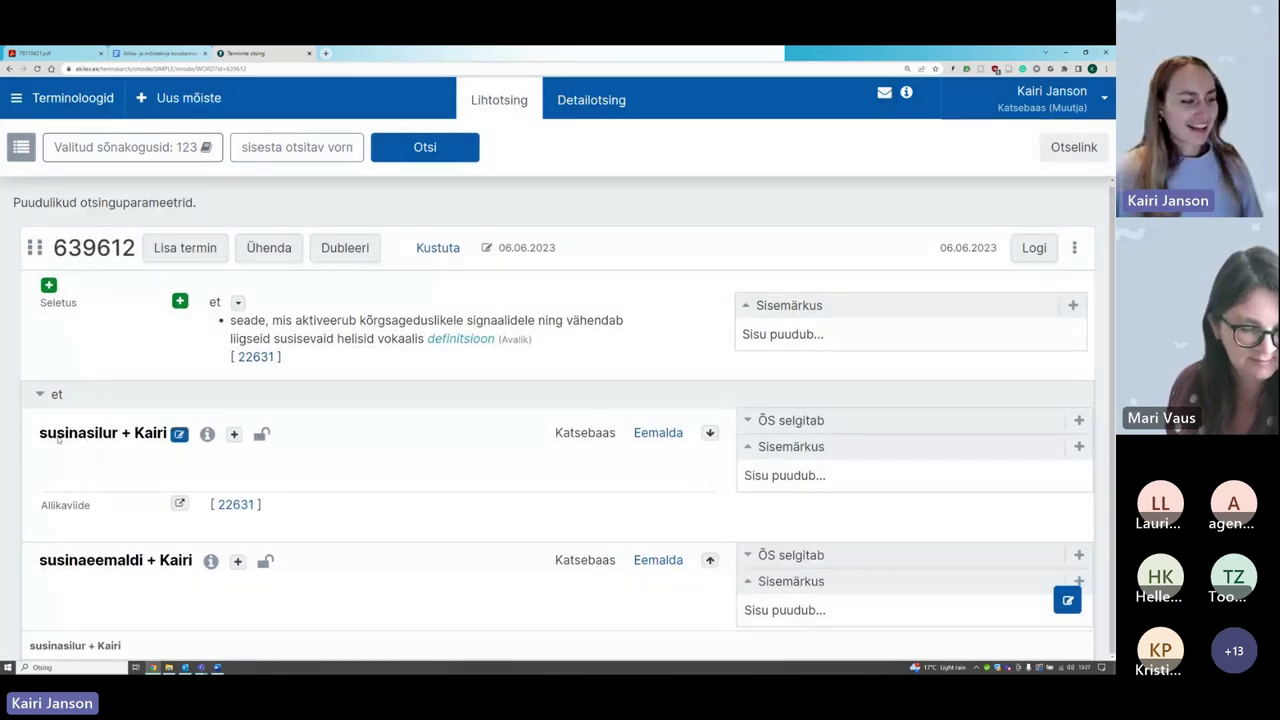
mouse_move(172, 566)
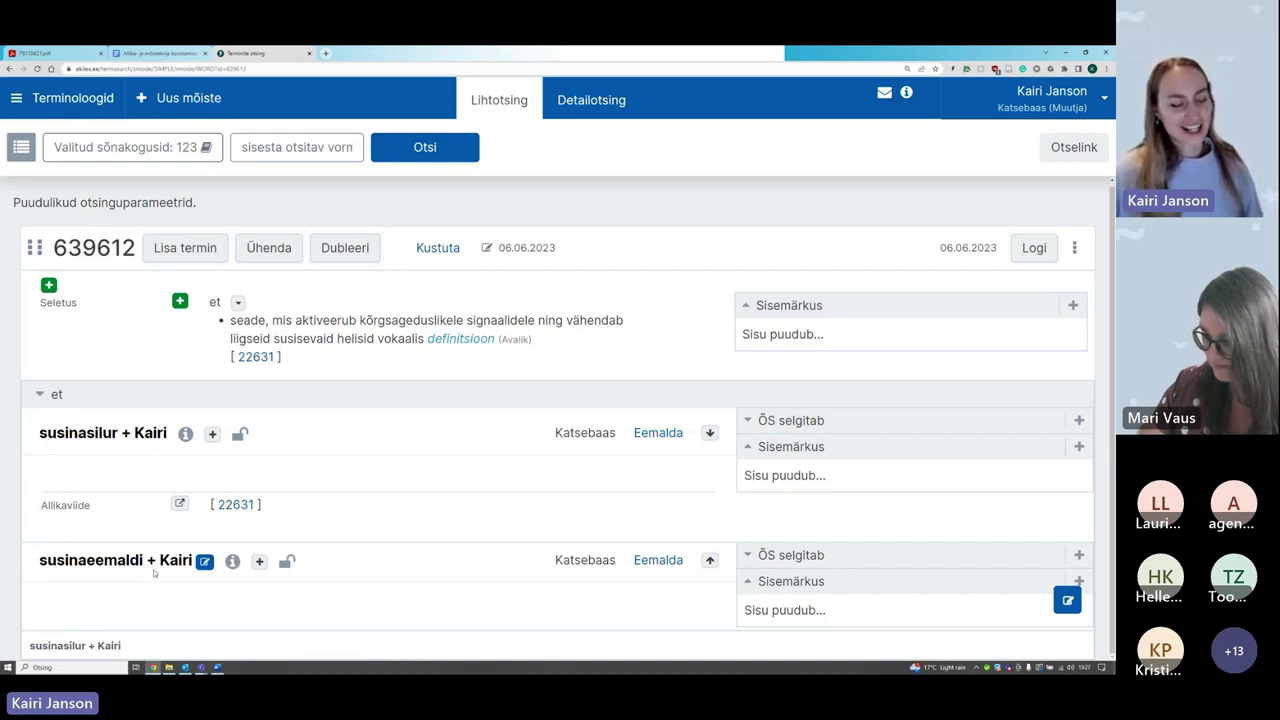
mouse_move(237, 508)
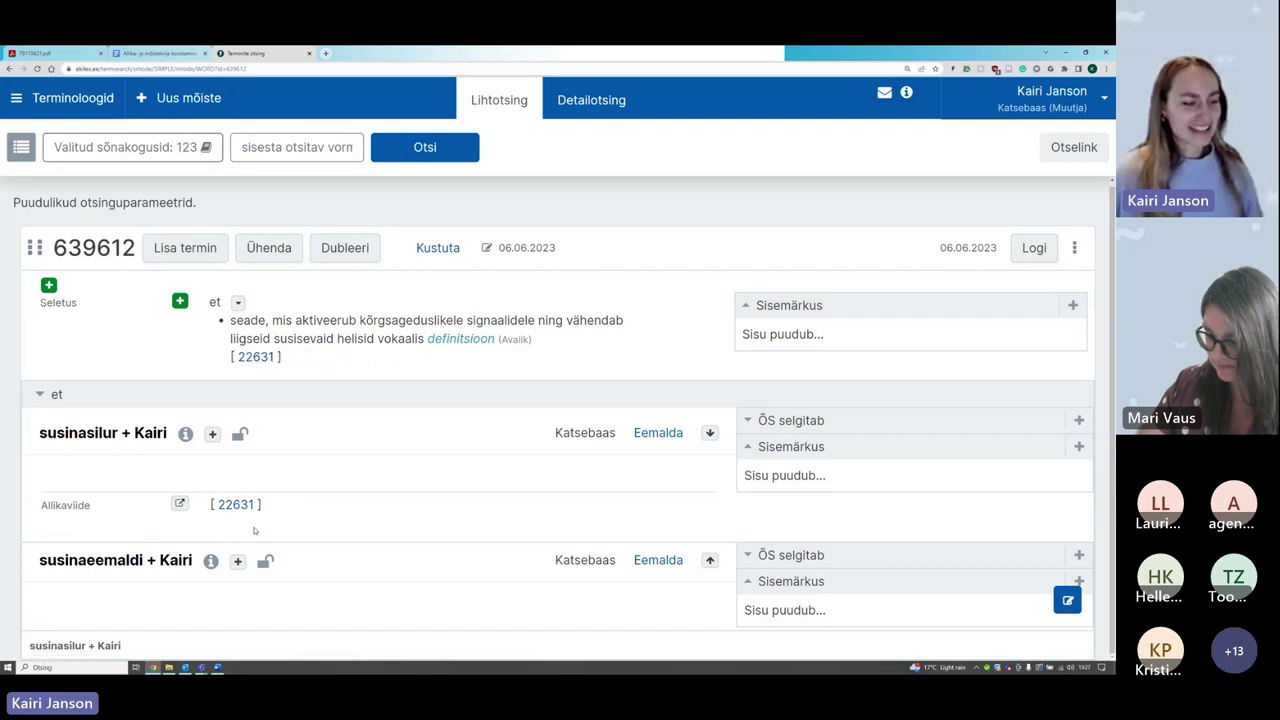
mouse_move(42, 565)
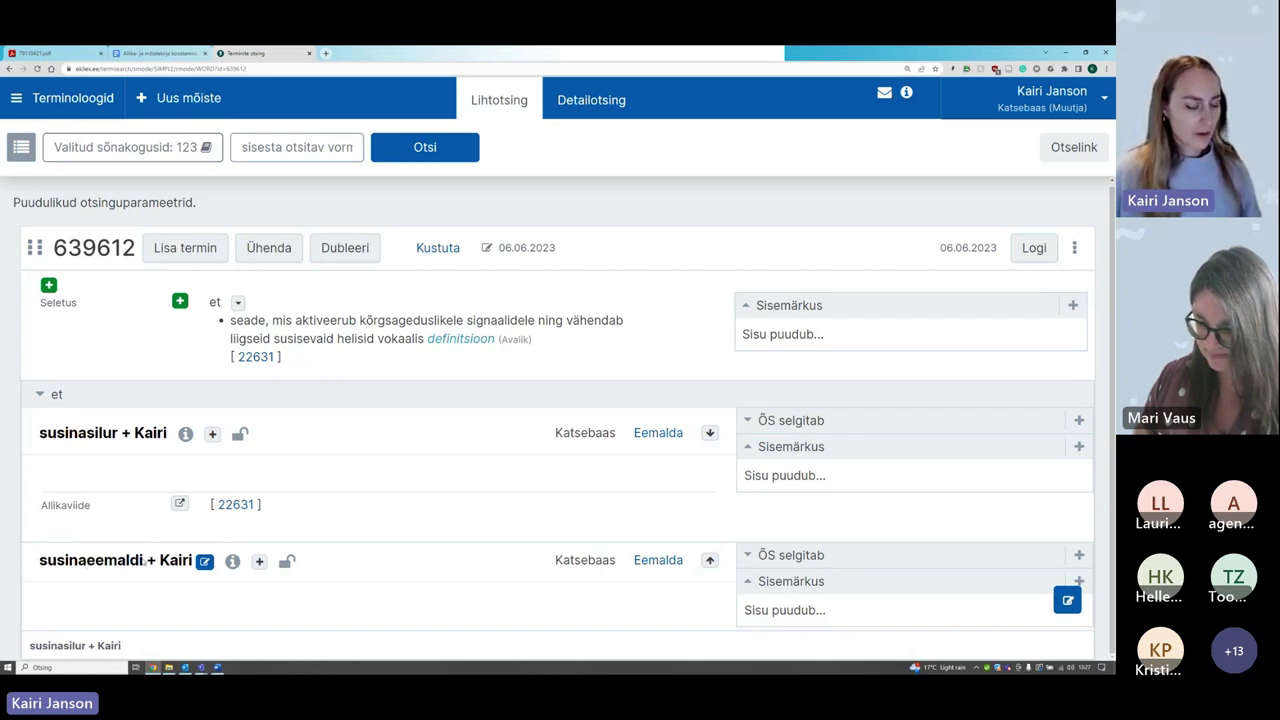
drag(40, 562, 146, 562)
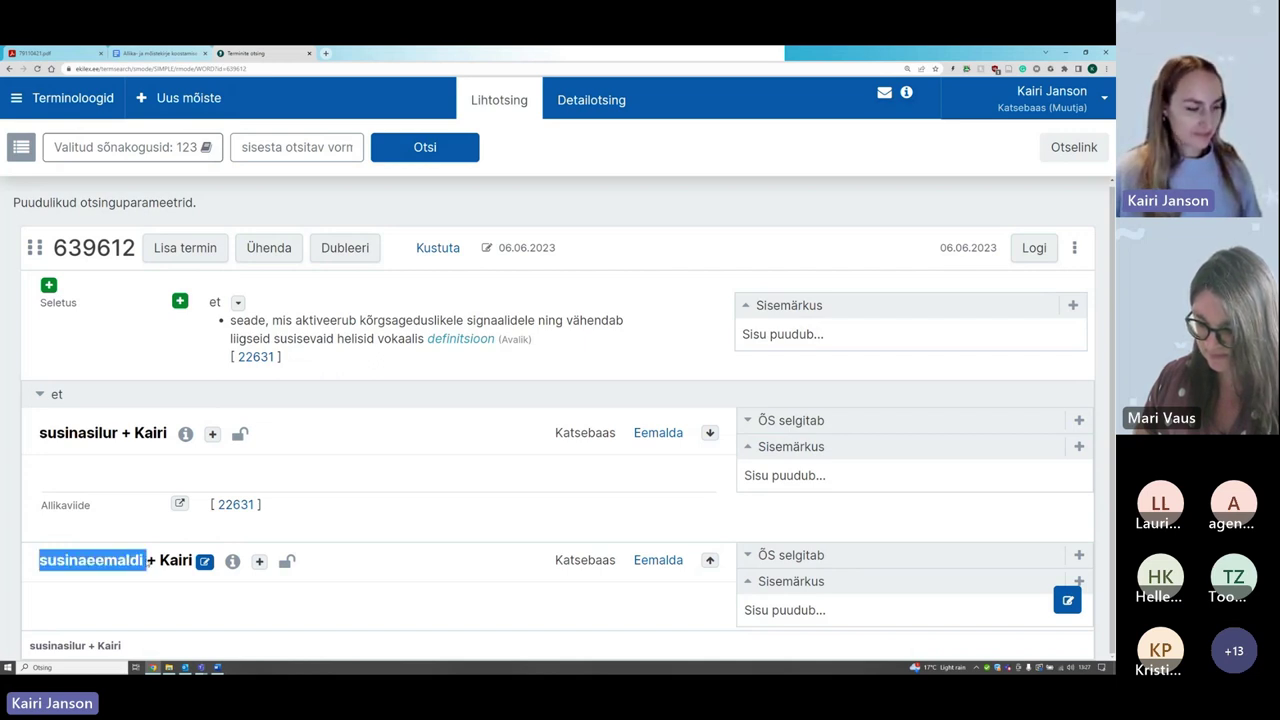
click(146, 561)
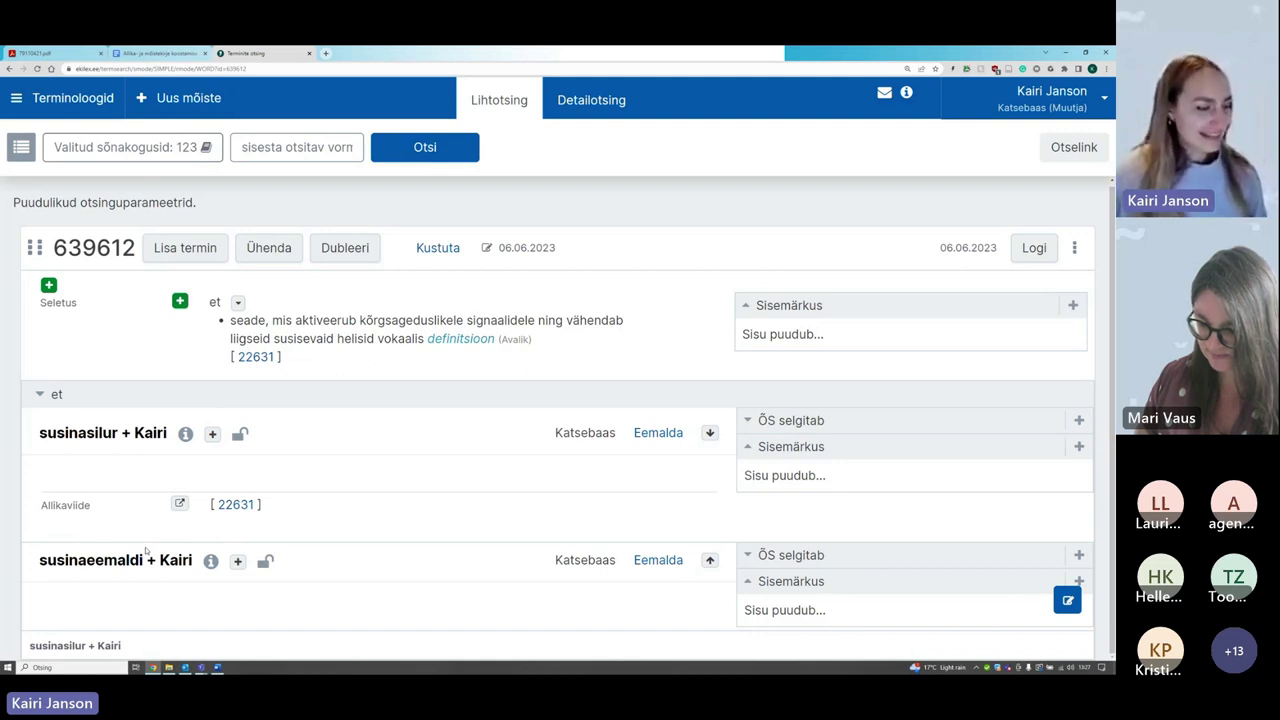
mouse_move(42, 436)
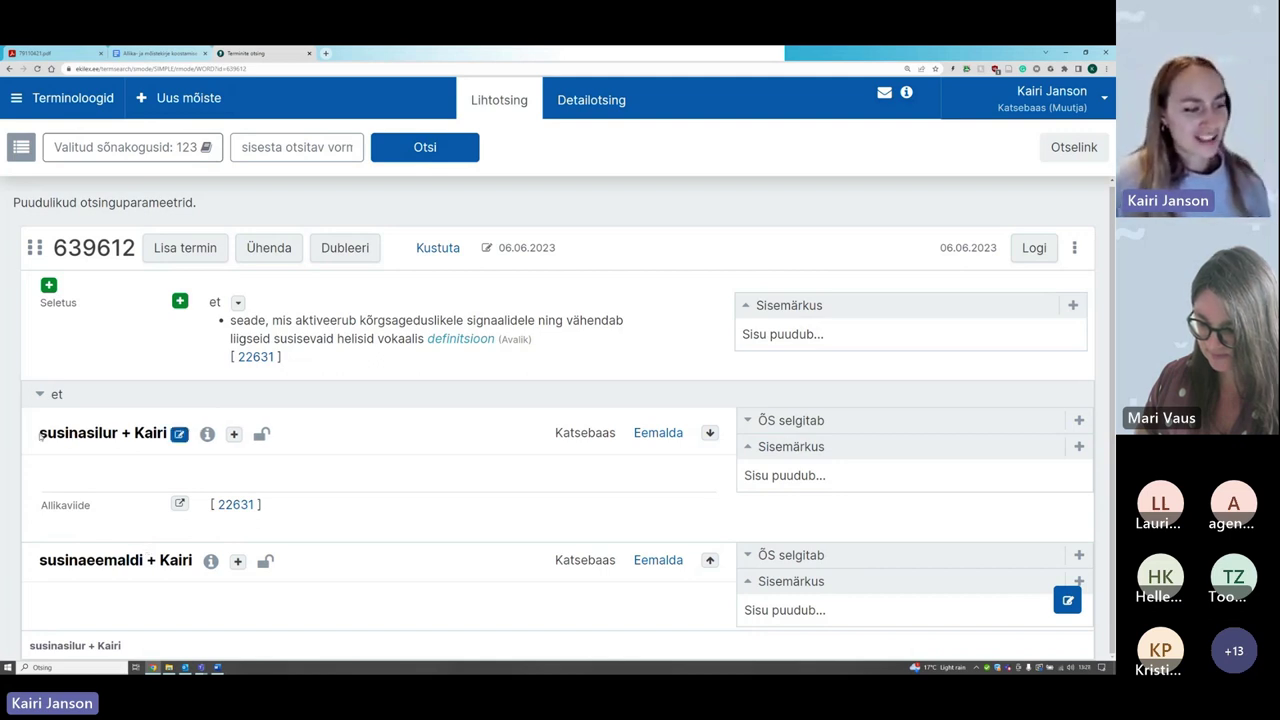
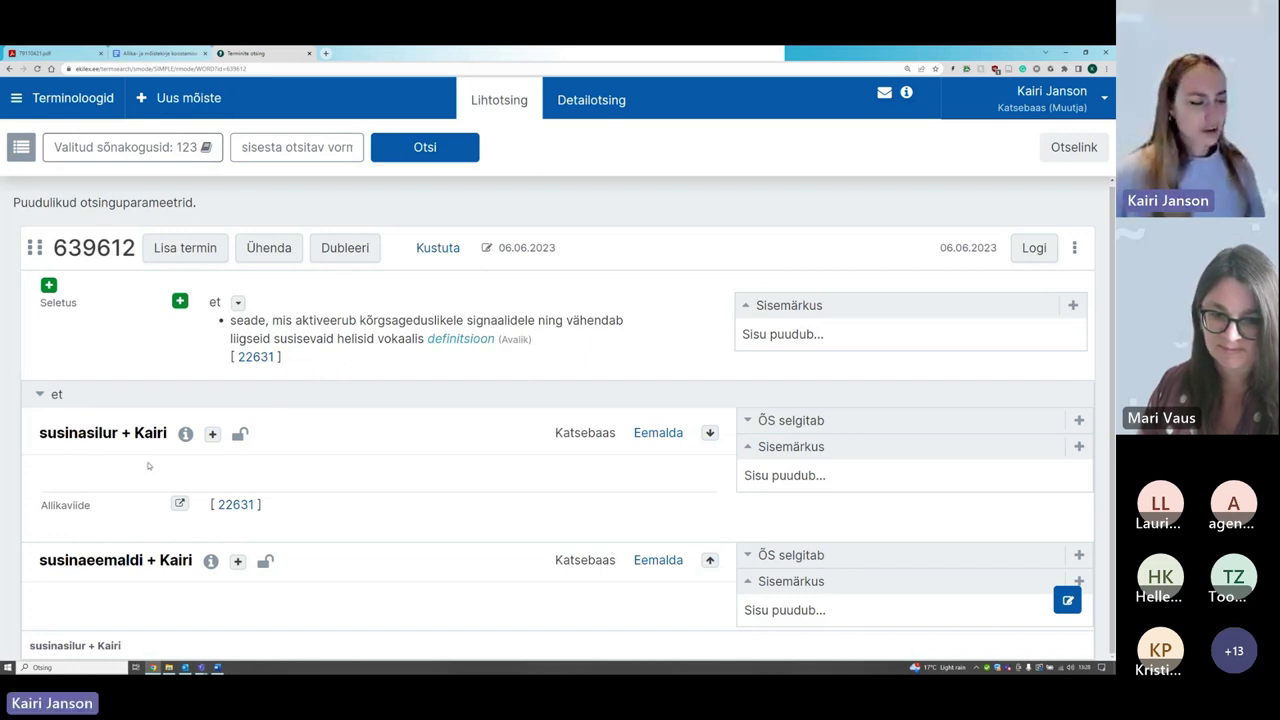
mouse_move(191, 449)
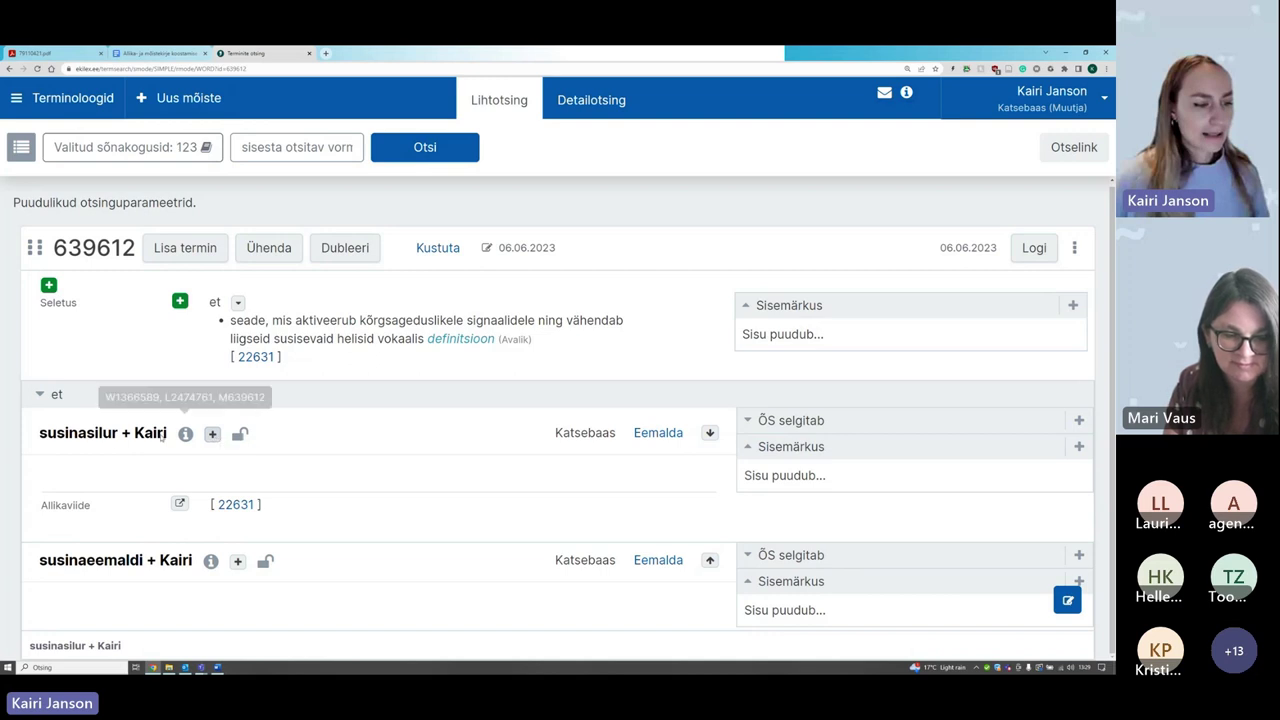
Step: Add the Väärtusolek value "eelistatud AINULT KUI MITU TERMINIT" to the first Estonian term, susinasilur
click(213, 435)
click(453, 131)
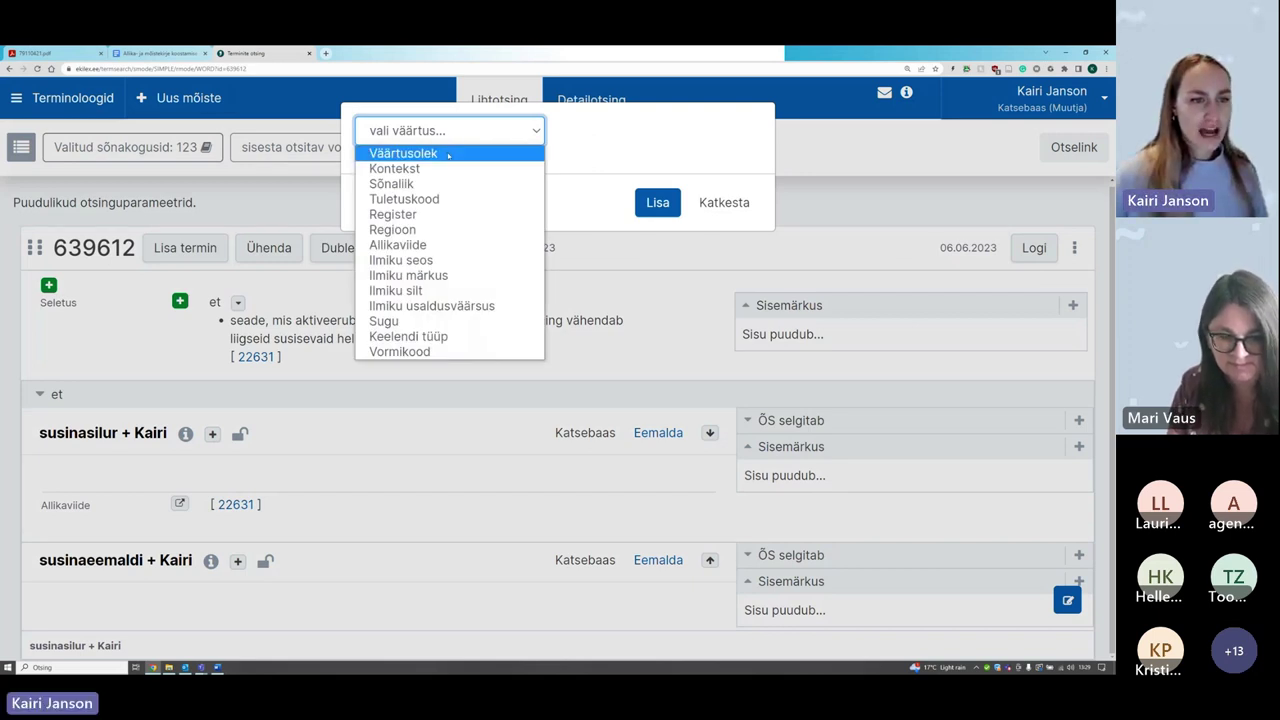
click(449, 155)
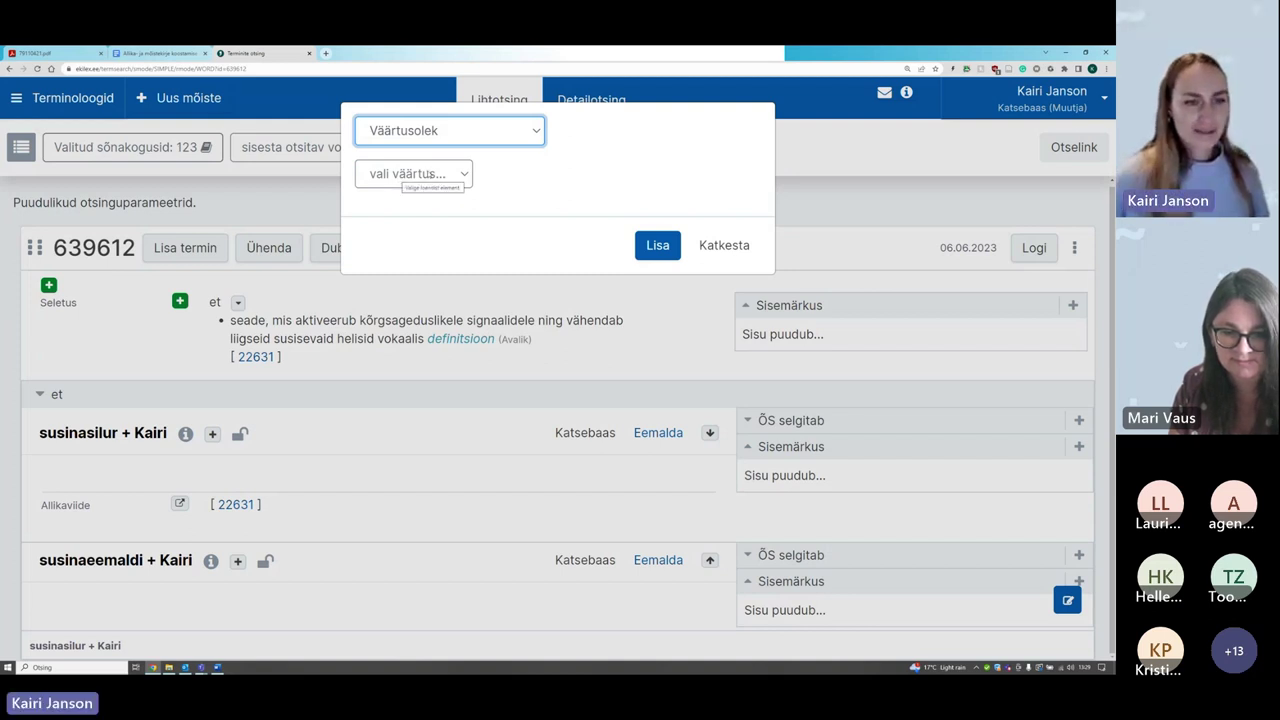
click(396, 173)
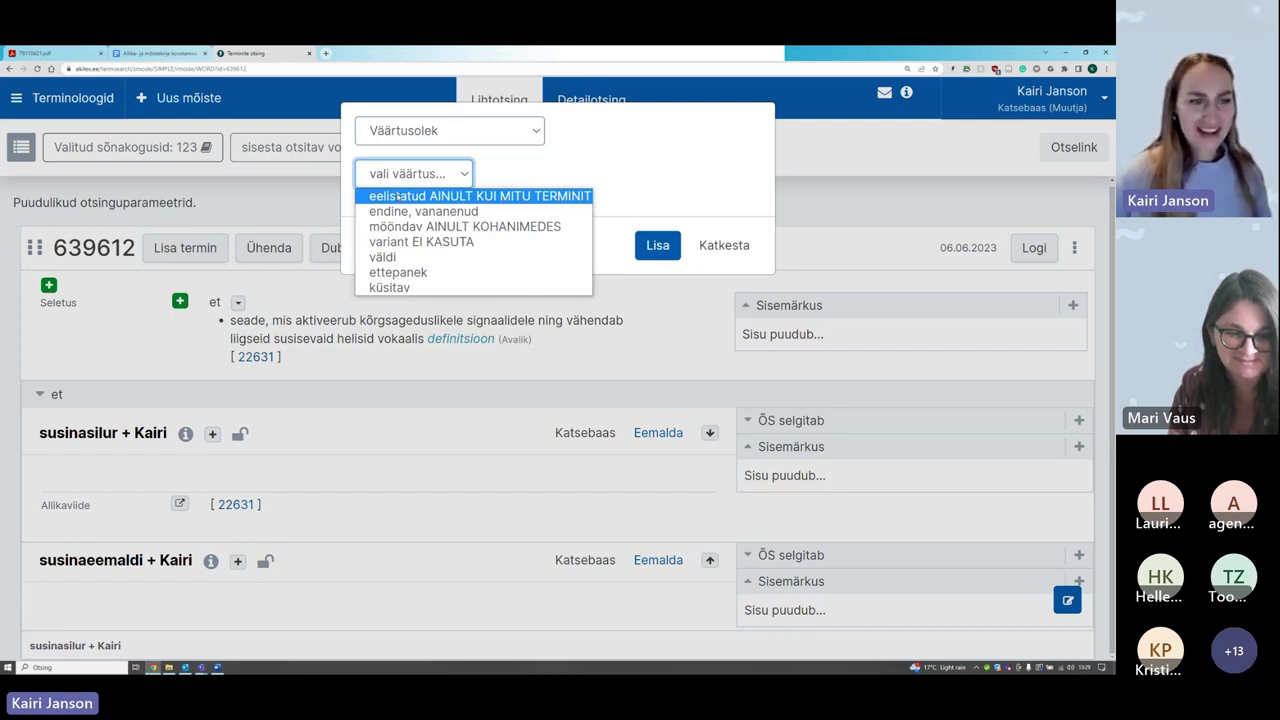
click(447, 197)
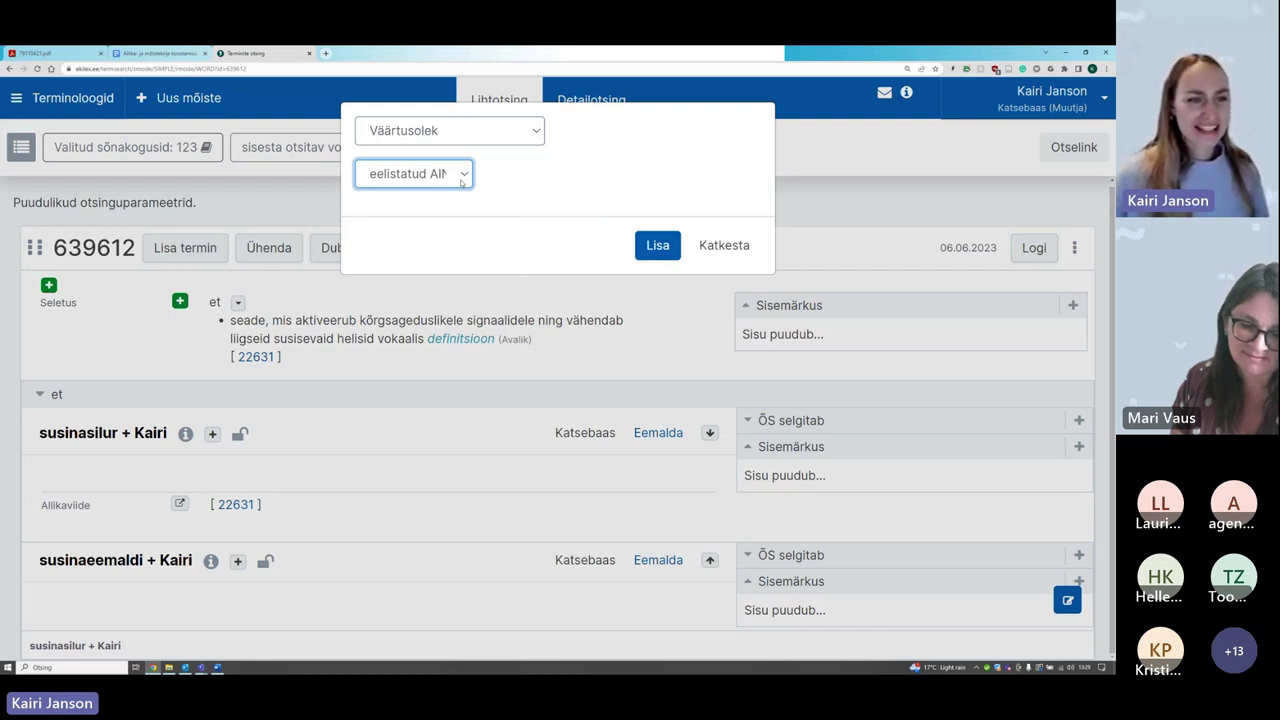
click(461, 181)
click(461, 181)
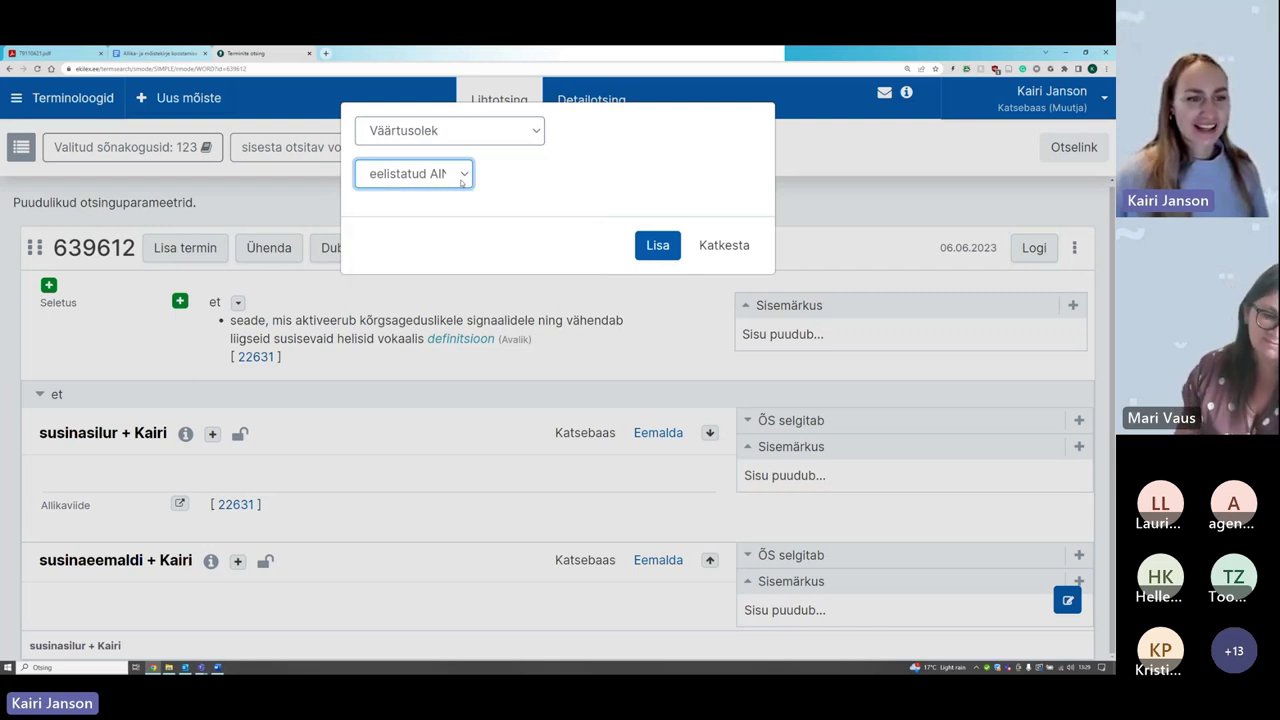
click(662, 248)
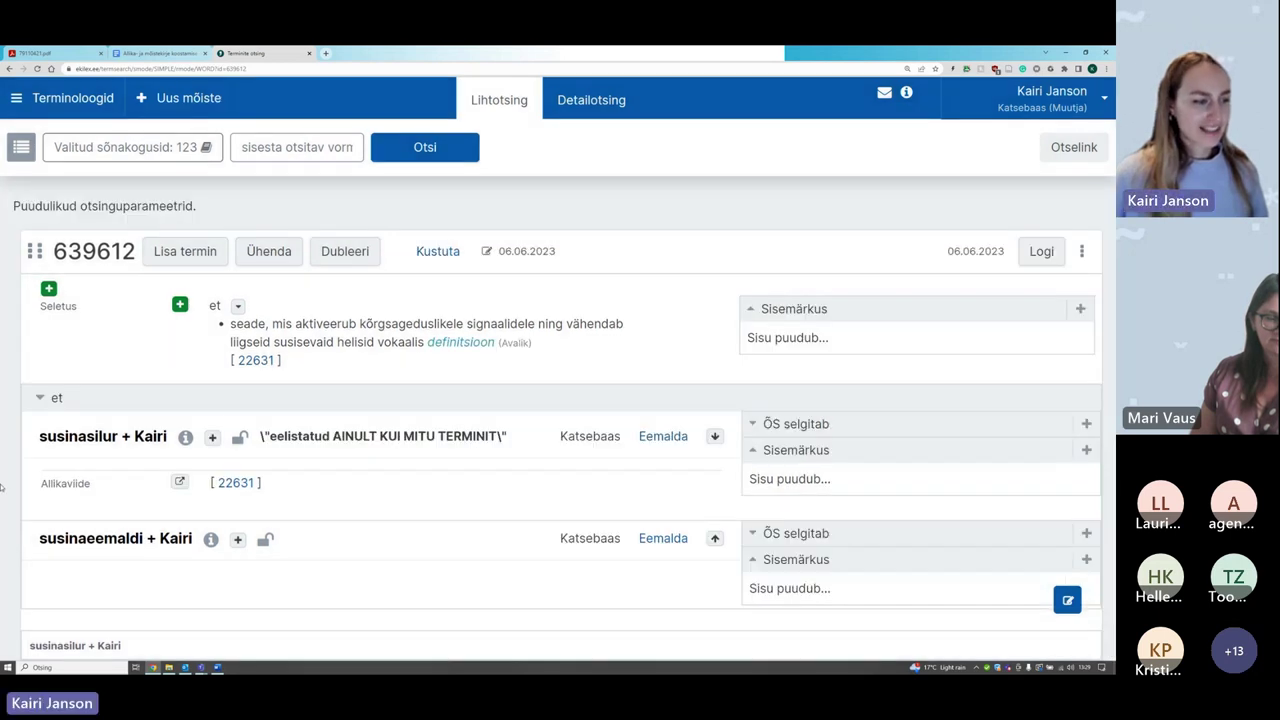
Step: Examine the value state label on susinasilur, both the word "eelistatud" and its usage remark, and compare the term with susinaeemaldi
mouse_move(95, 449)
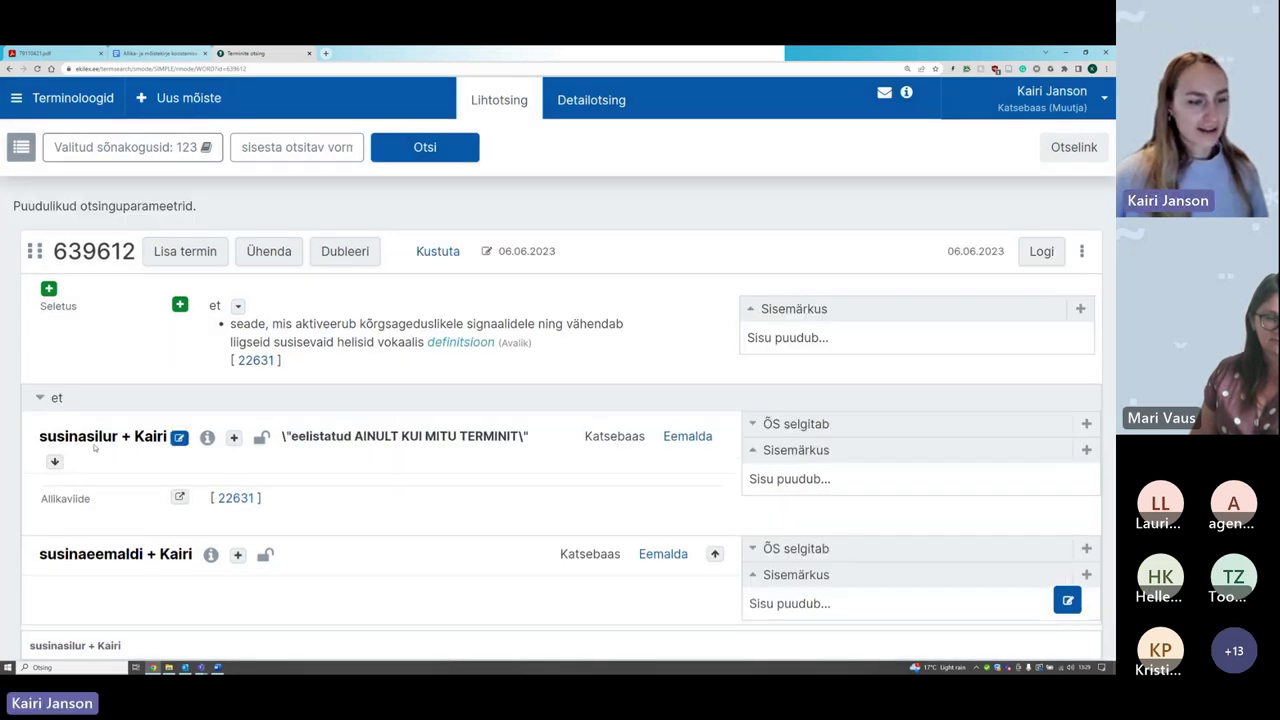
mouse_move(266, 438)
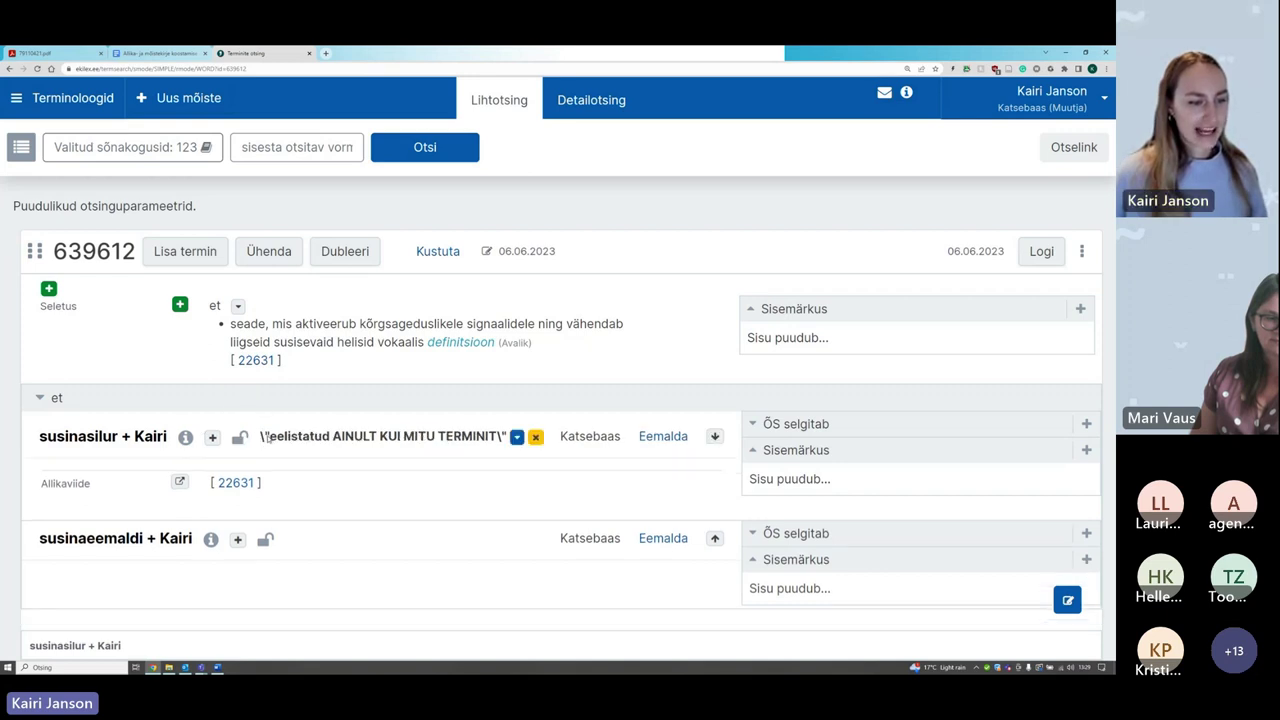
drag(266, 438, 500, 438)
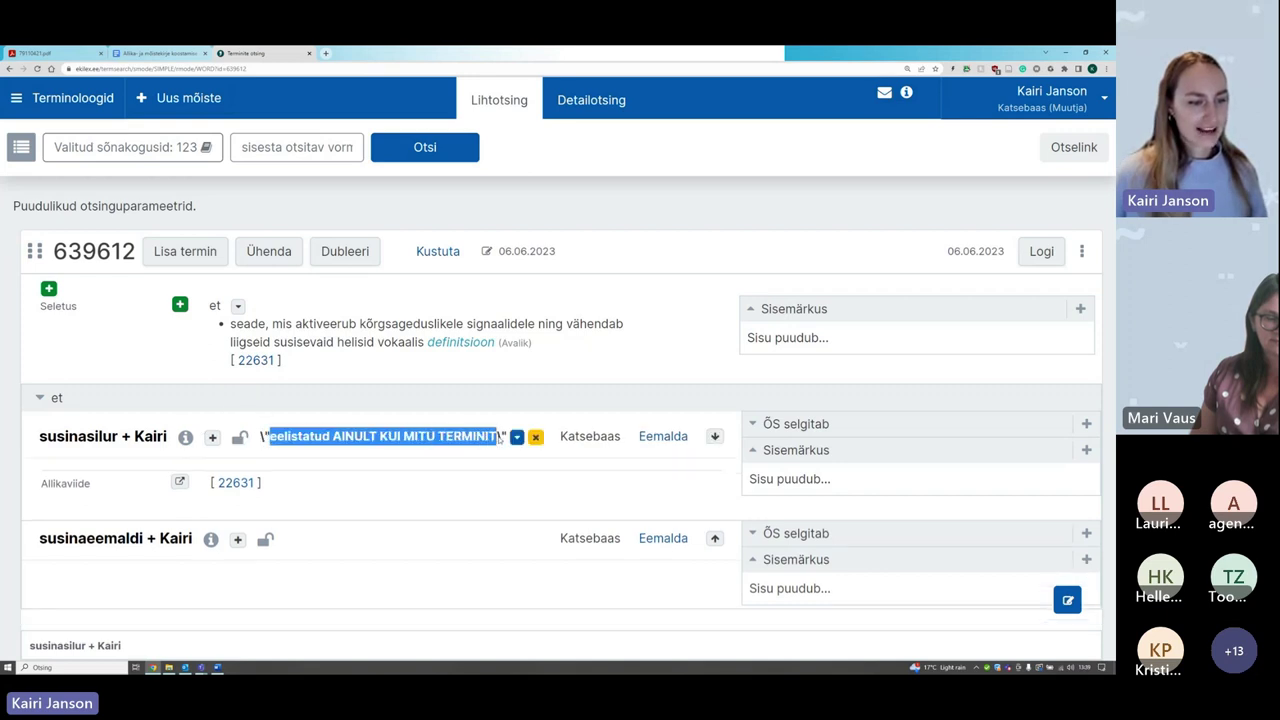
click(273, 448)
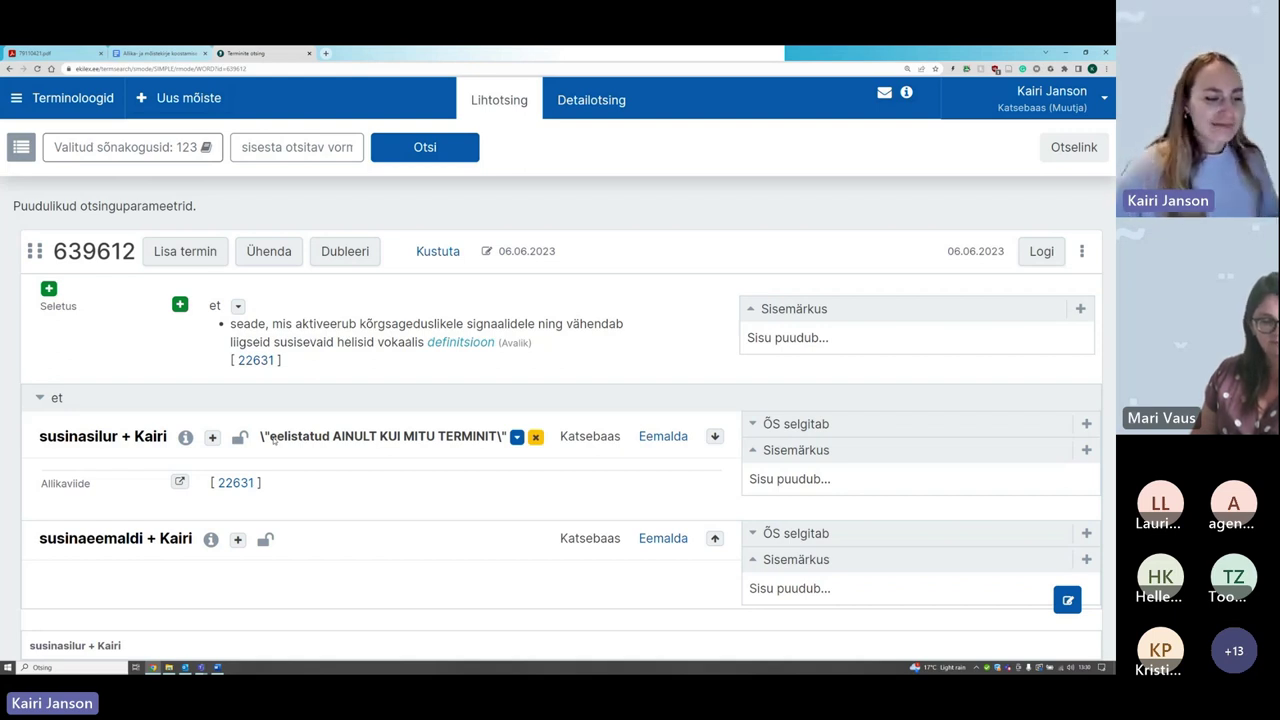
drag(270, 437, 330, 437)
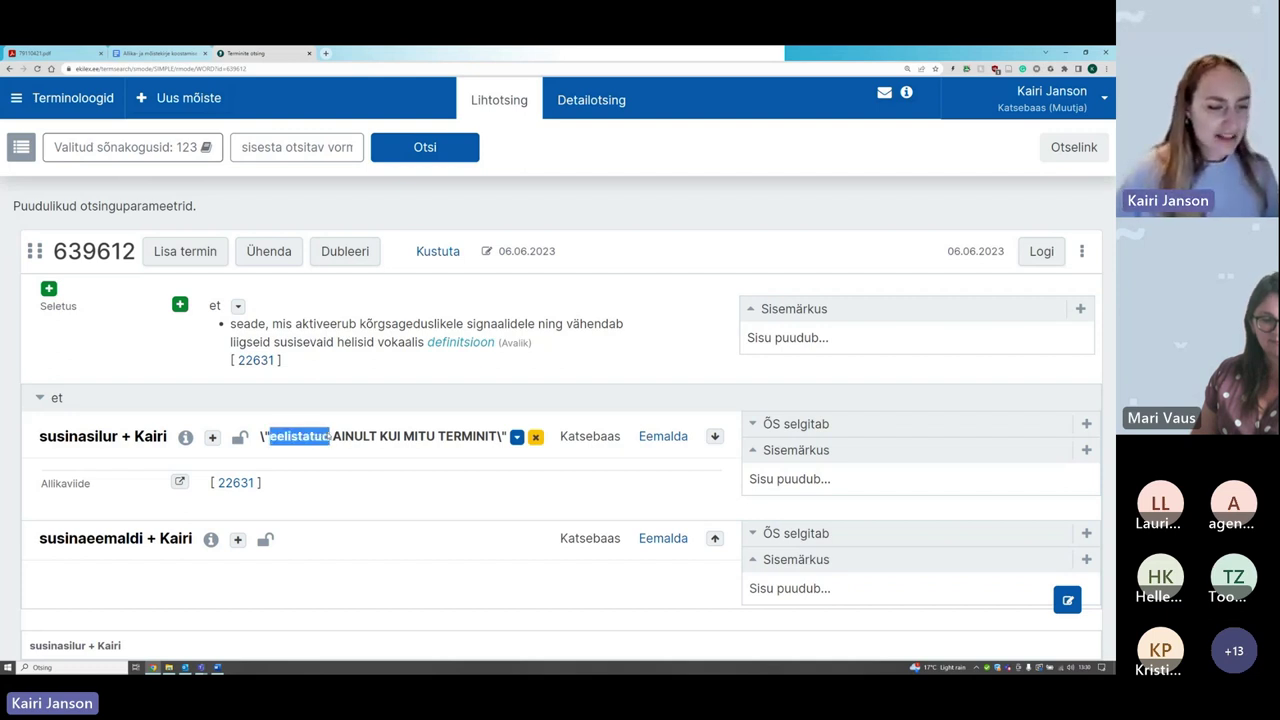
click(262, 437)
click(334, 438)
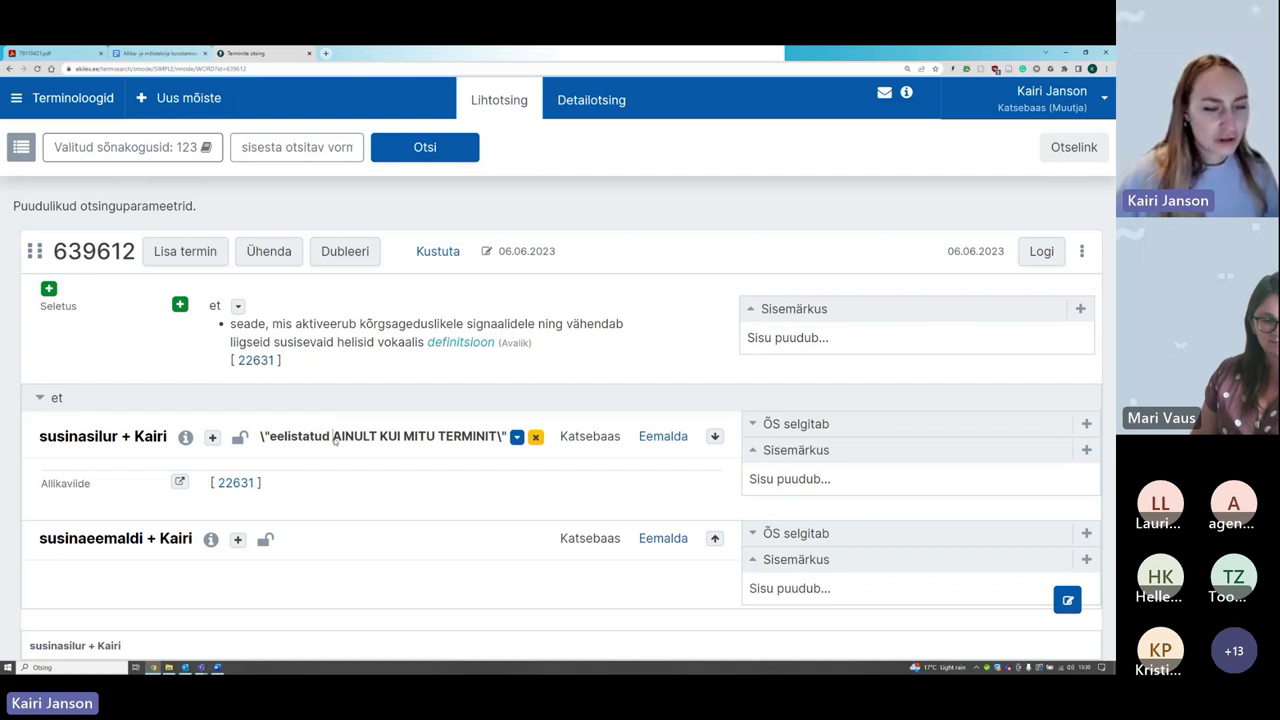
drag(334, 438, 494, 437)
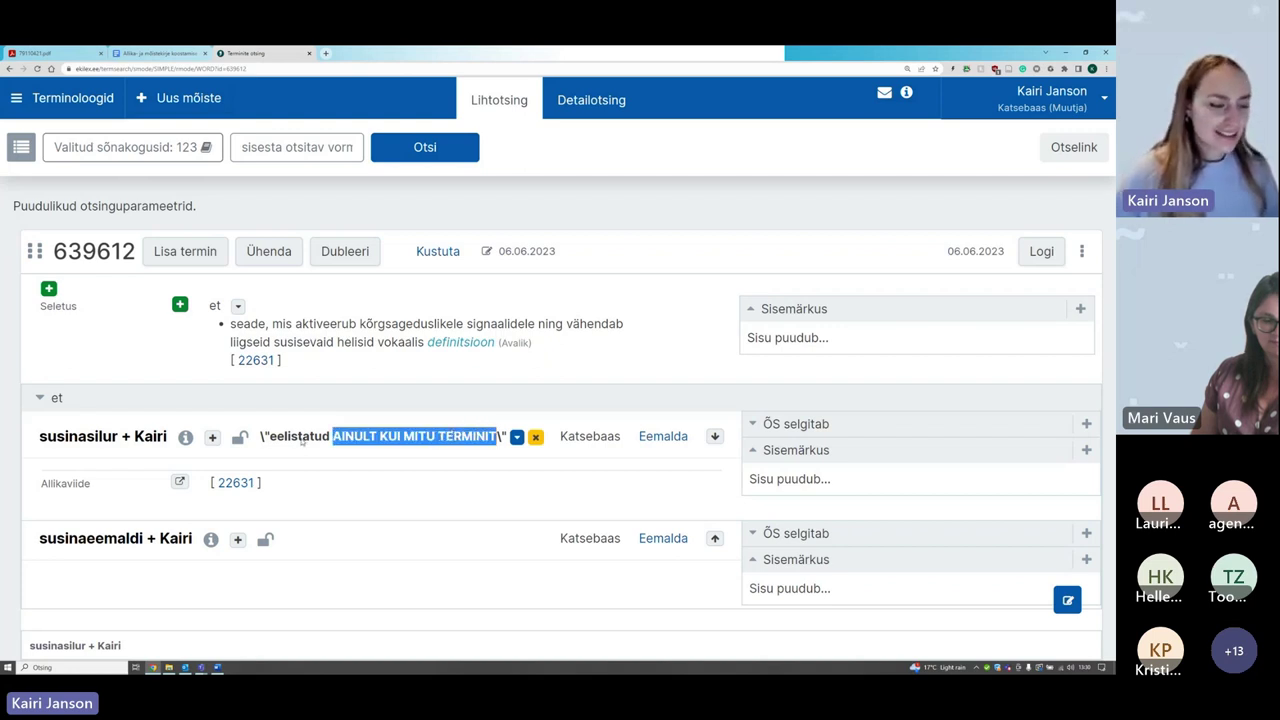
click(334, 437)
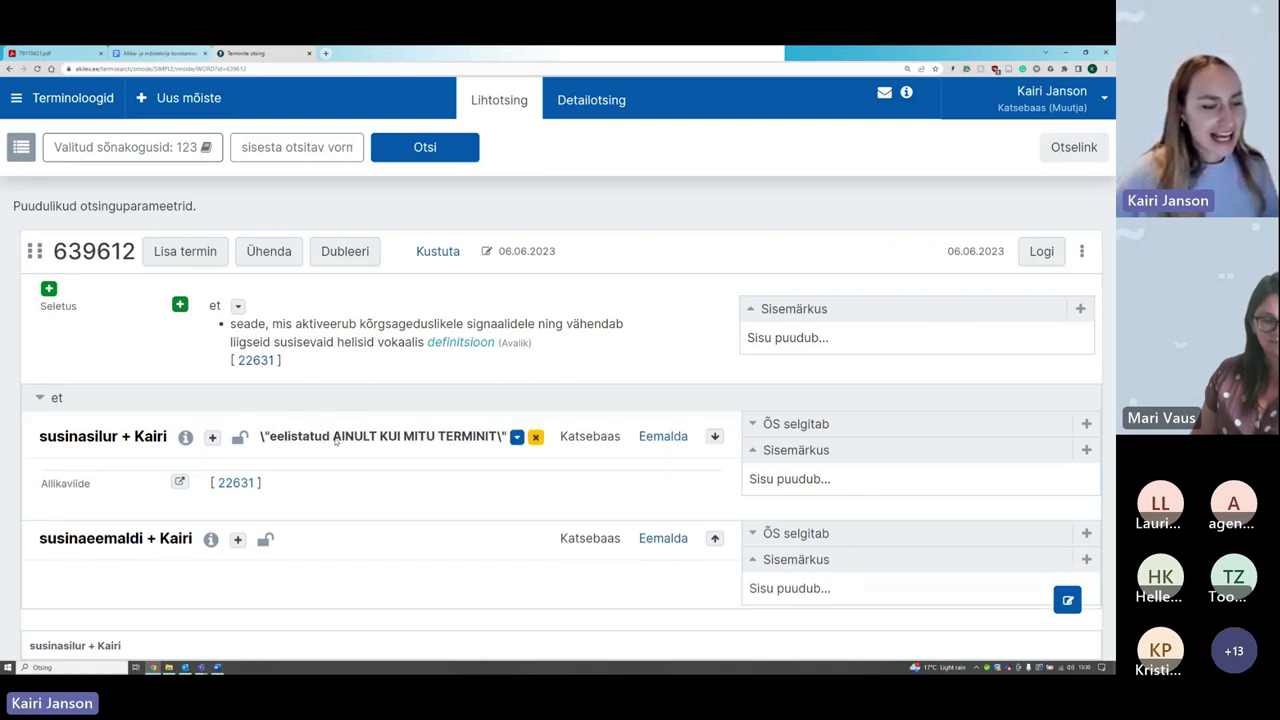
drag(332, 437, 493, 448)
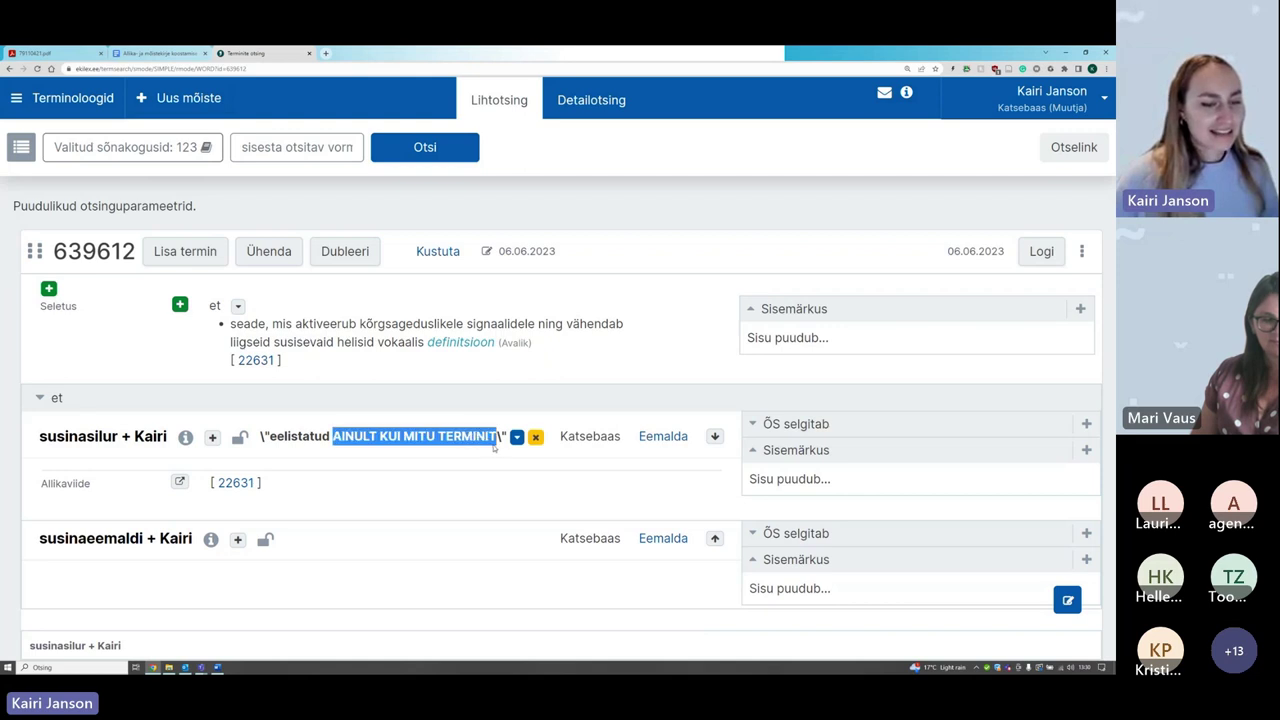
click(343, 440)
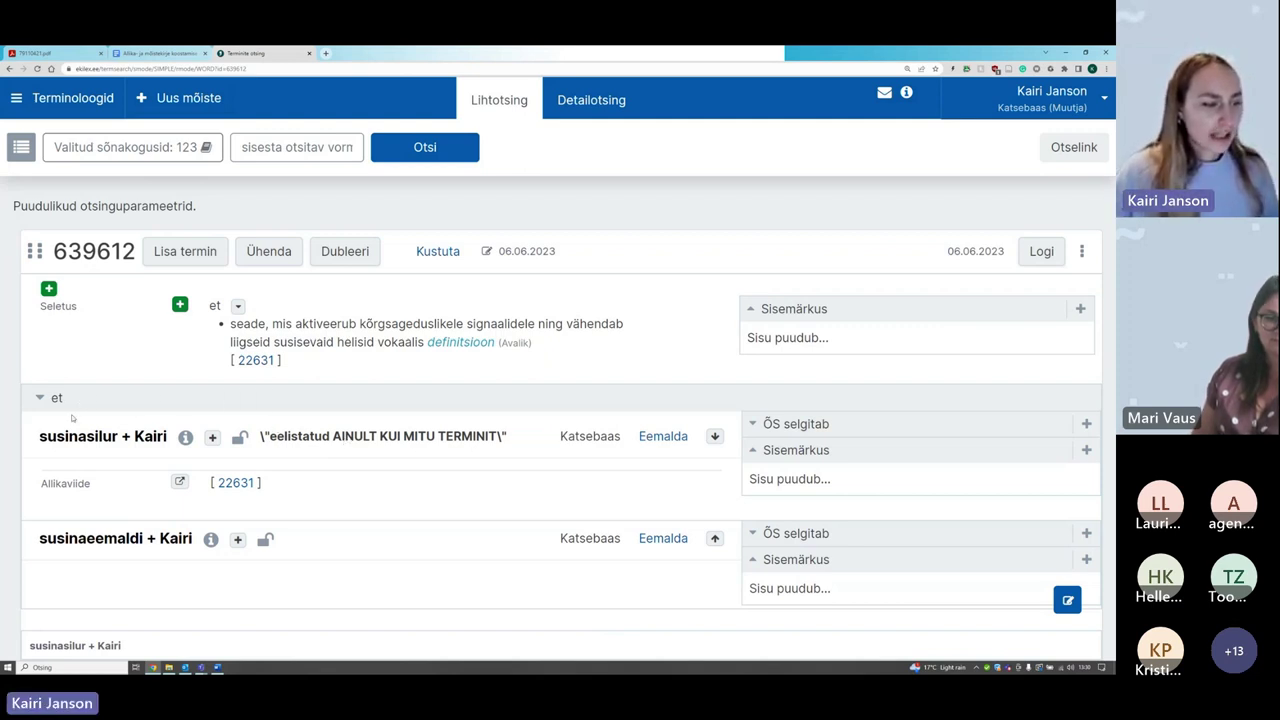
mouse_move(179, 440)
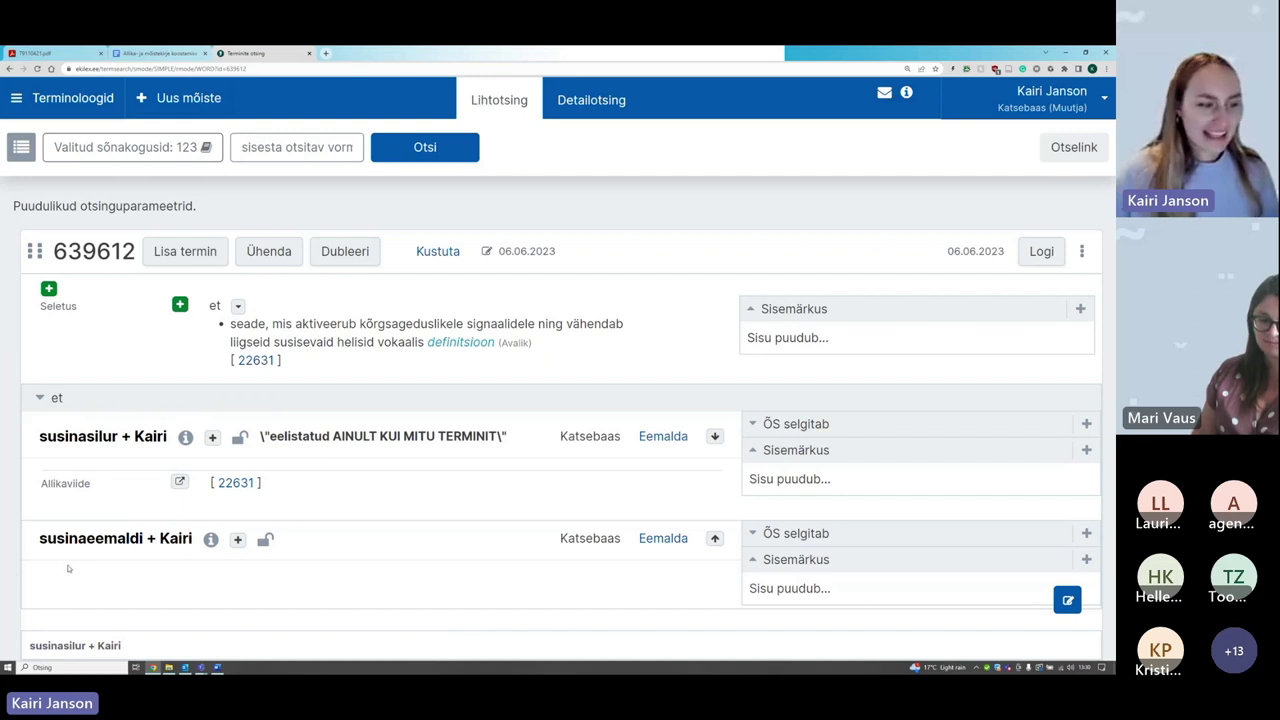
mouse_move(276, 441)
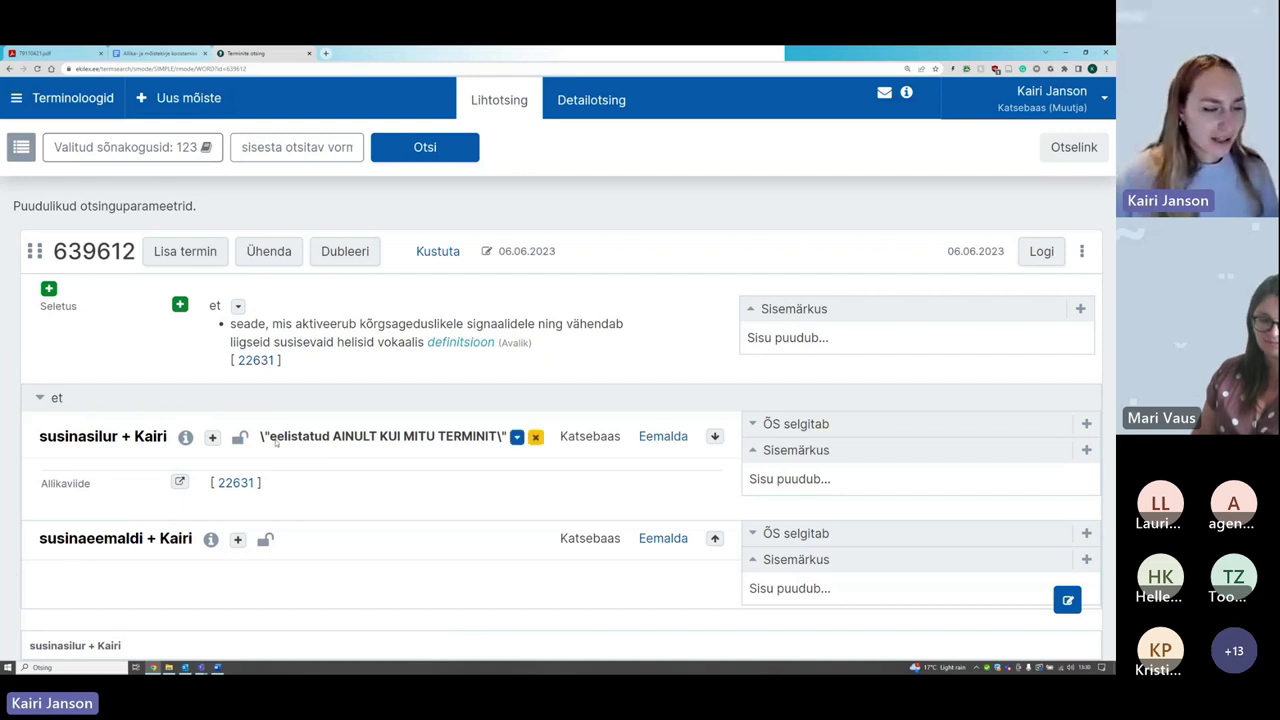
drag(268, 438, 330, 438)
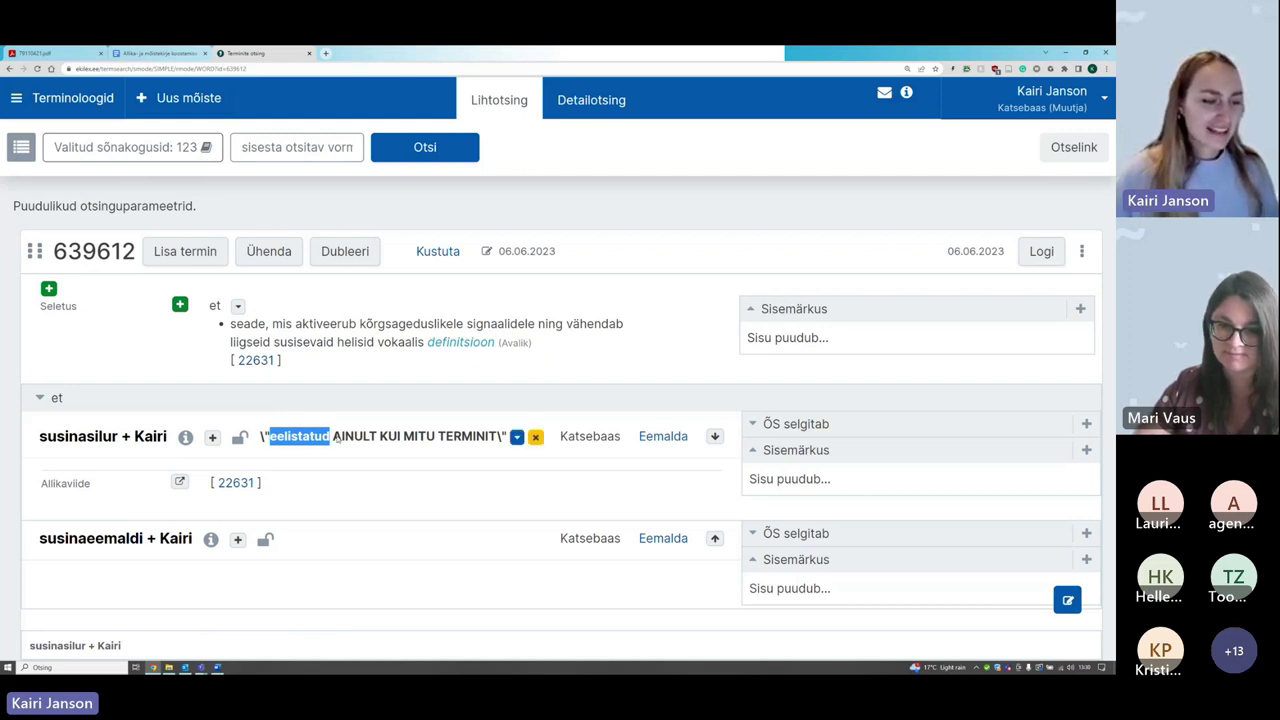
click(280, 438)
double_click(298, 437)
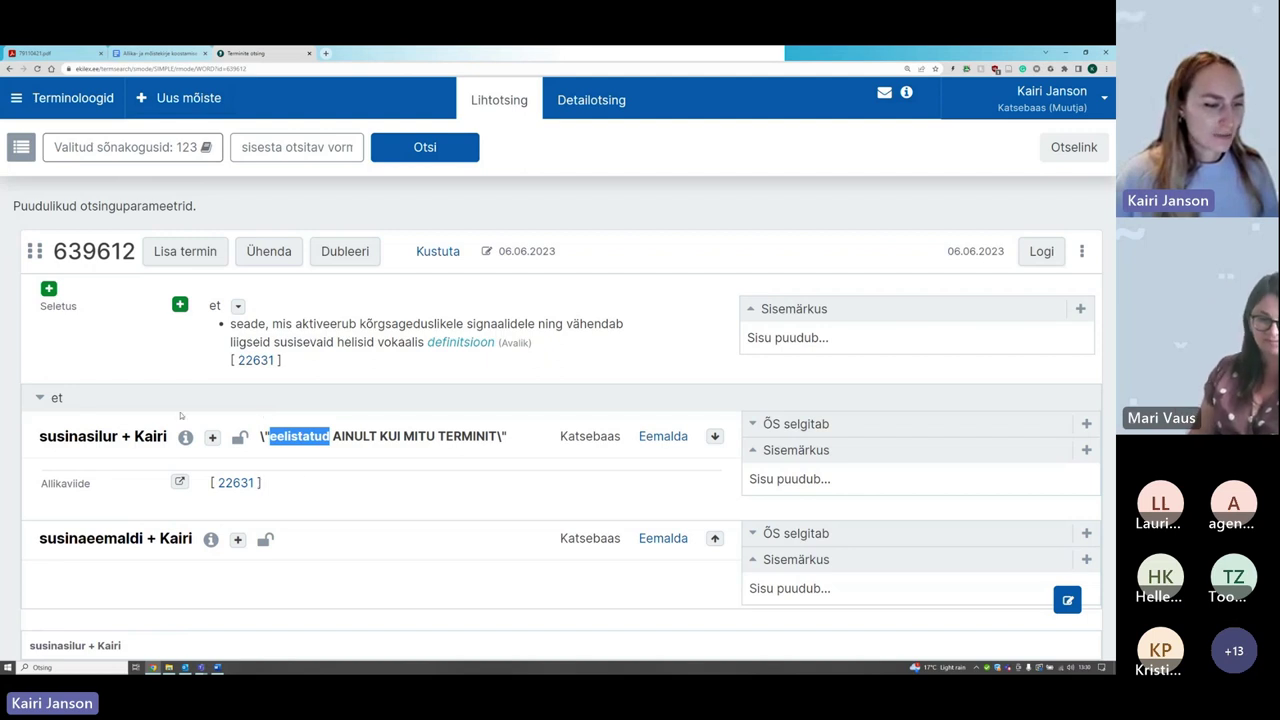
mouse_move(108, 436)
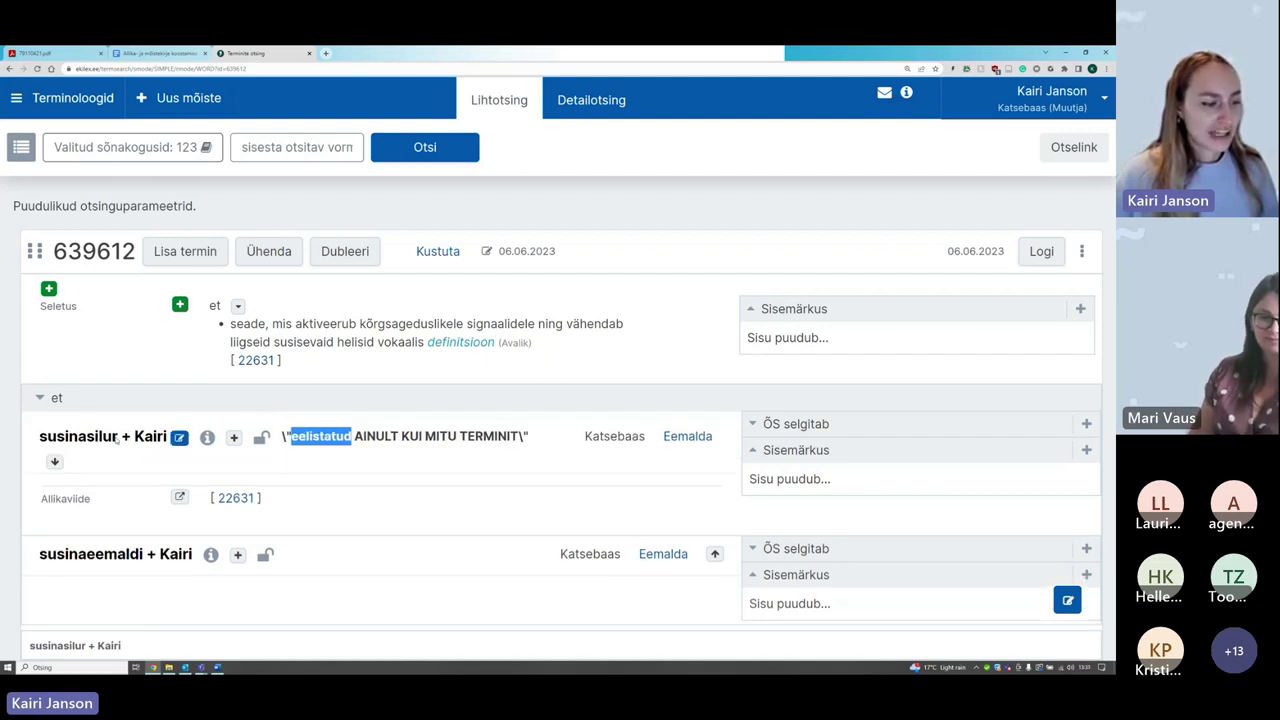
mouse_move(40, 540)
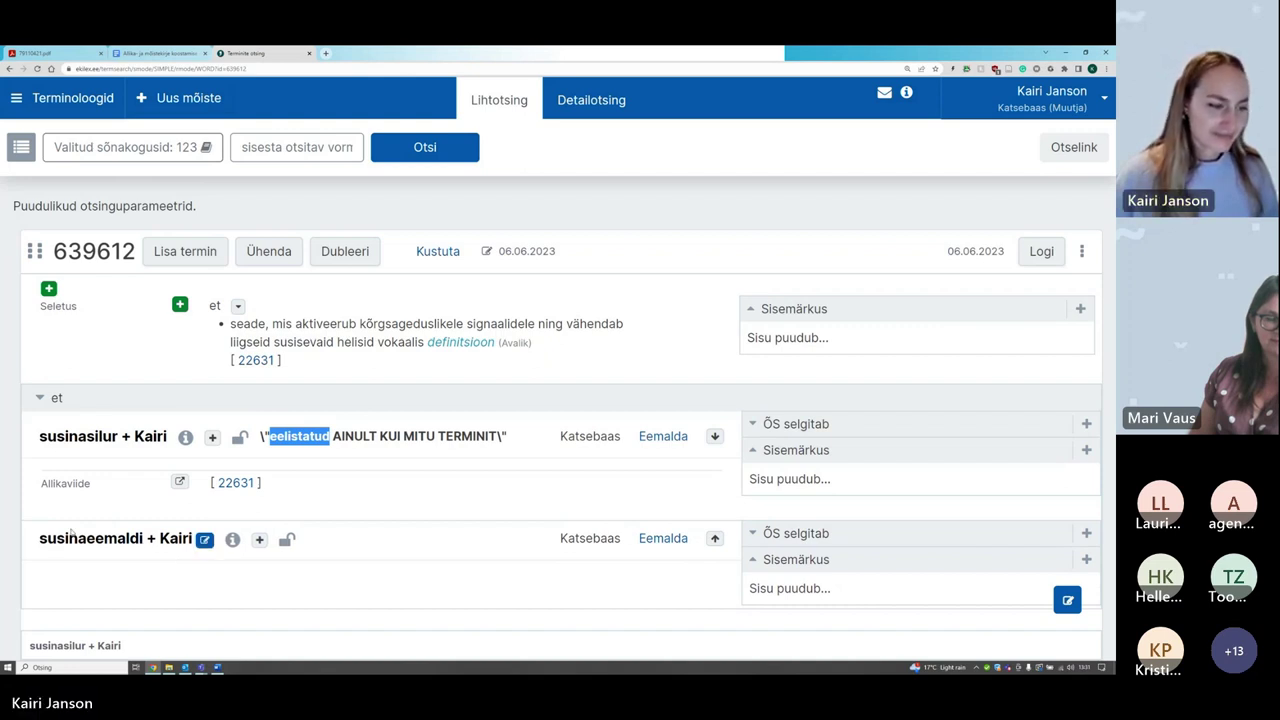
click(24, 409)
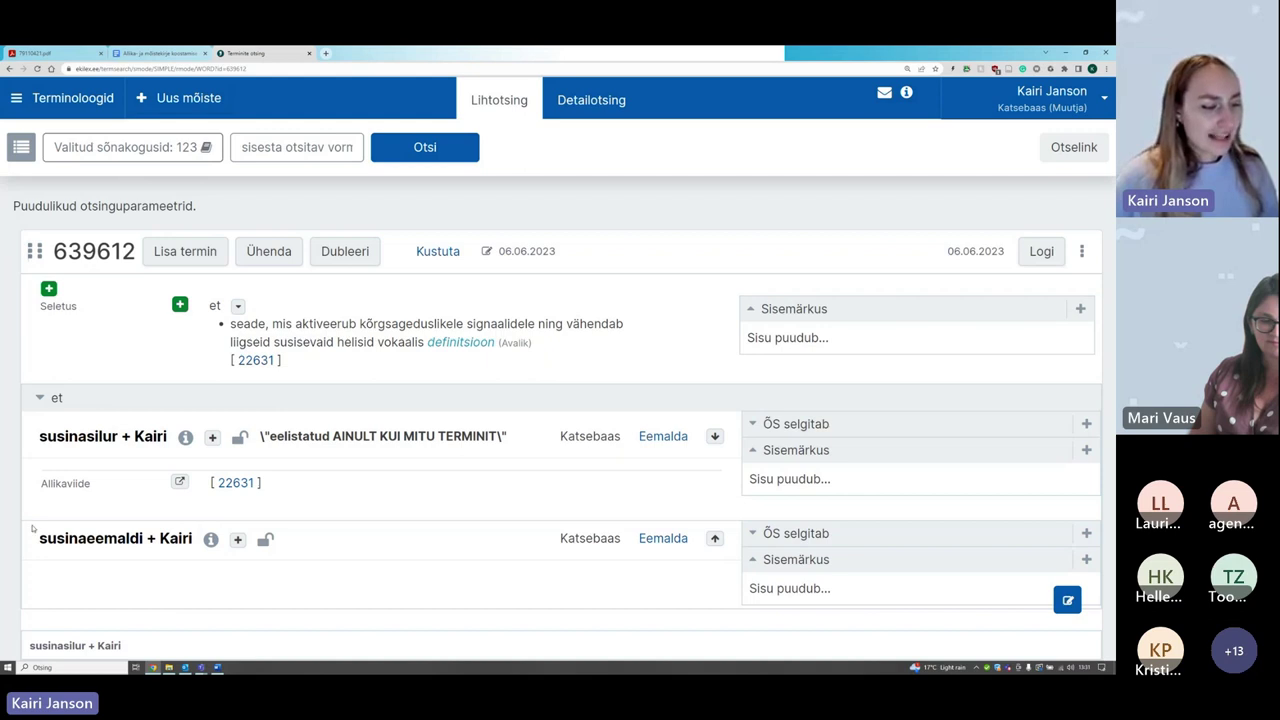
mouse_move(107, 541)
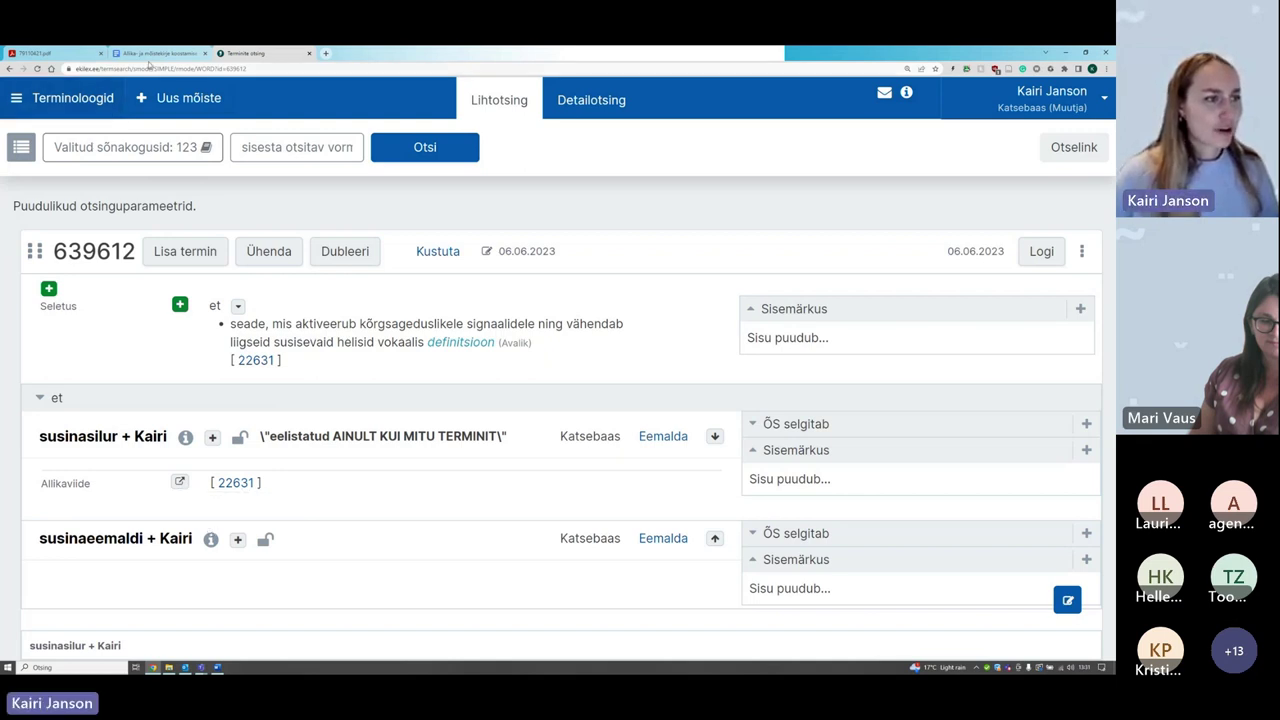
Step: Switch to the Google Docs instructions and copy the Estonian note text for susinaeemaldi from item 7
mouse_move(150, 57)
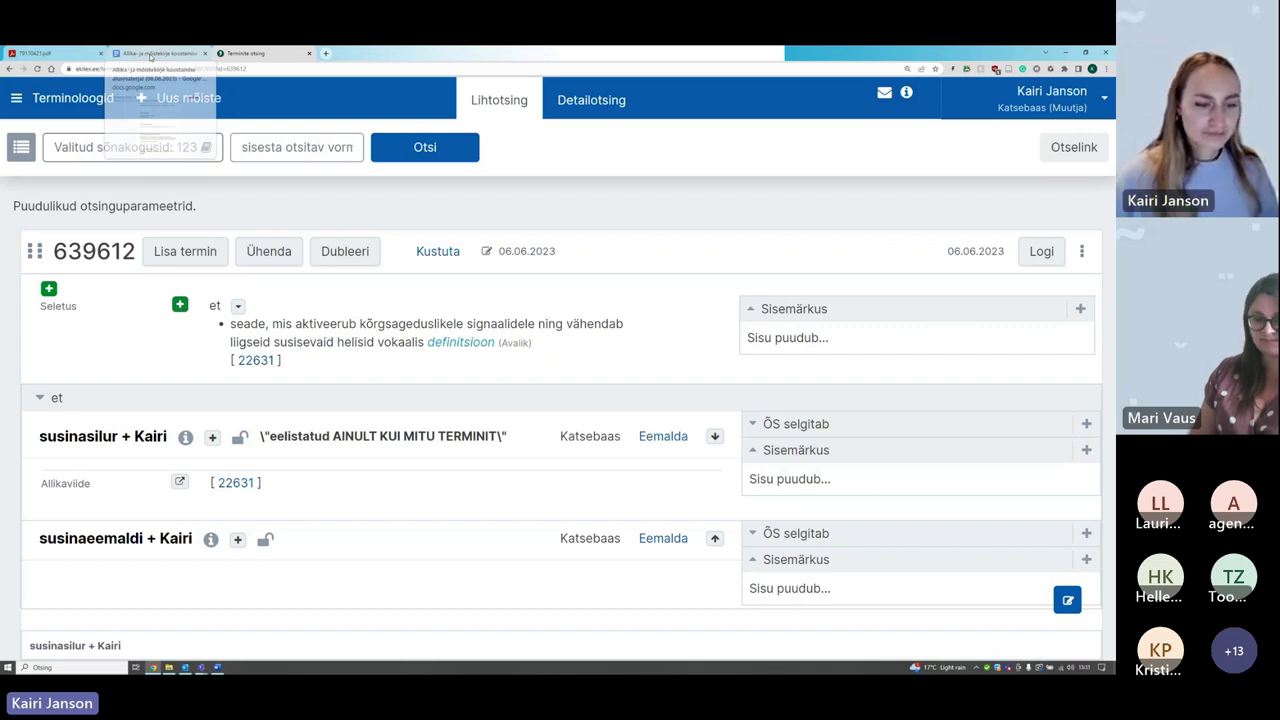
click(150, 54)
scroll(367, 419, up, 1)
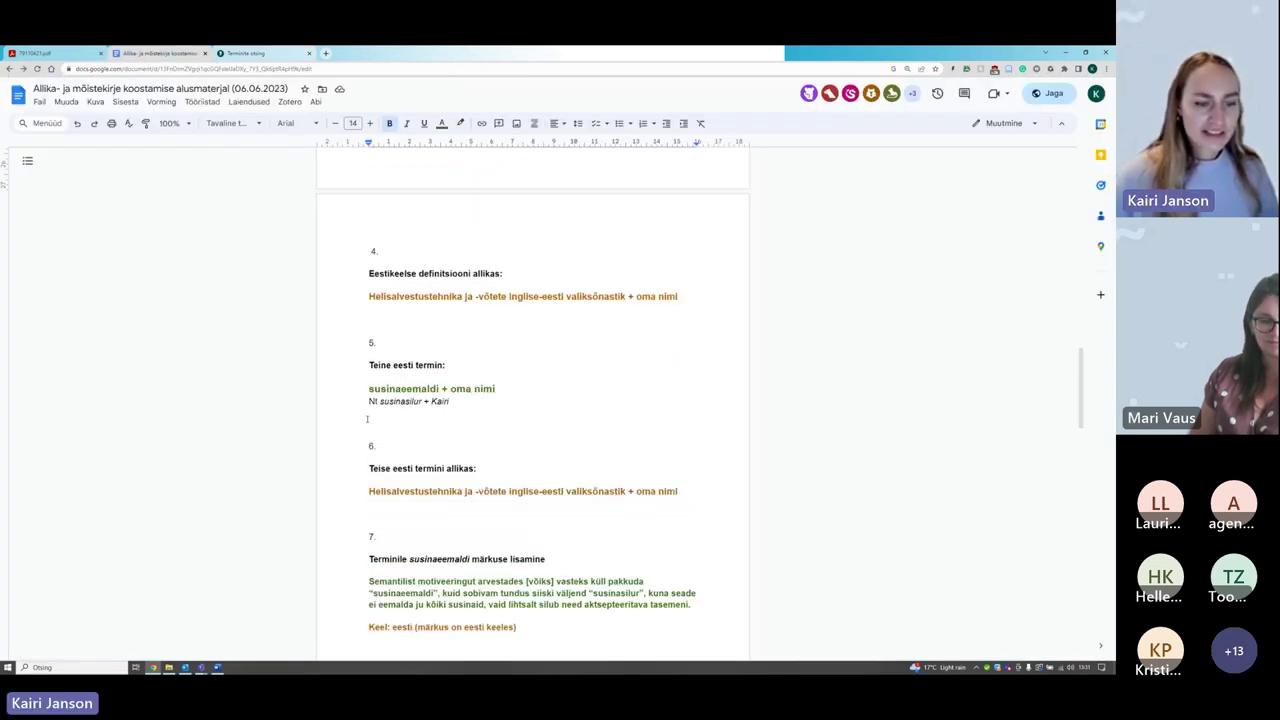
scroll(367, 419, down, 2)
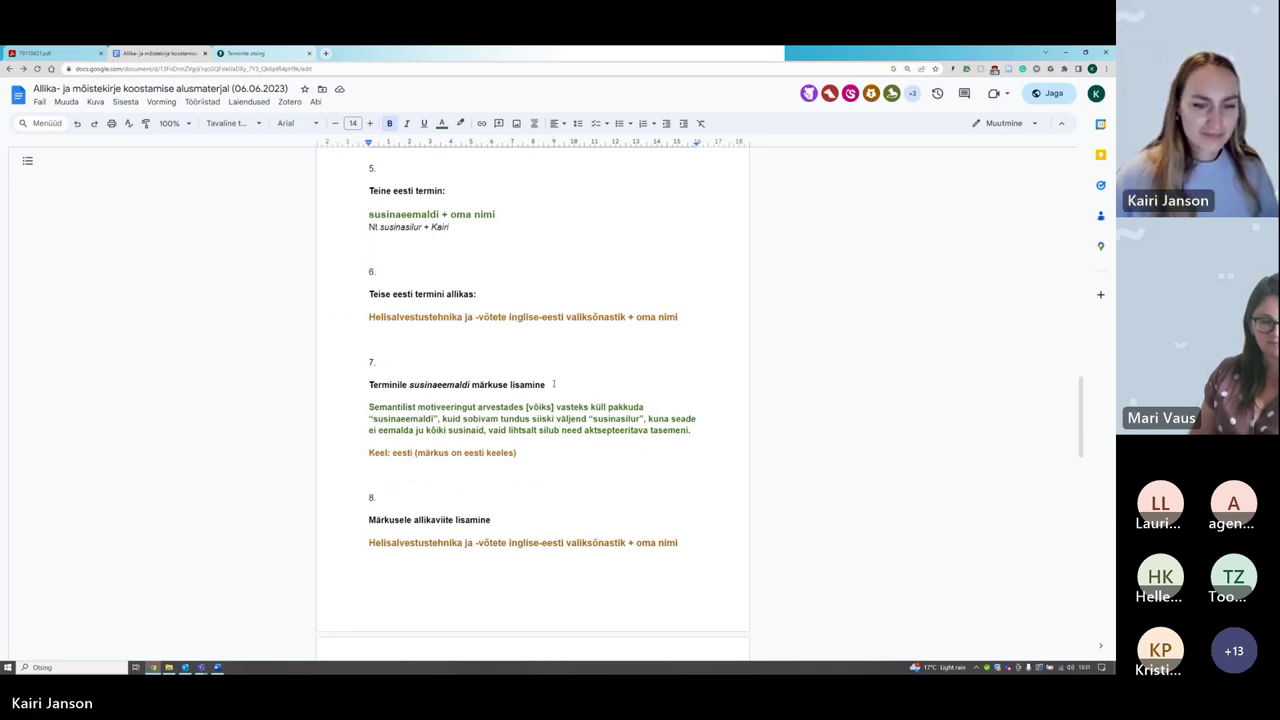
click(369, 407)
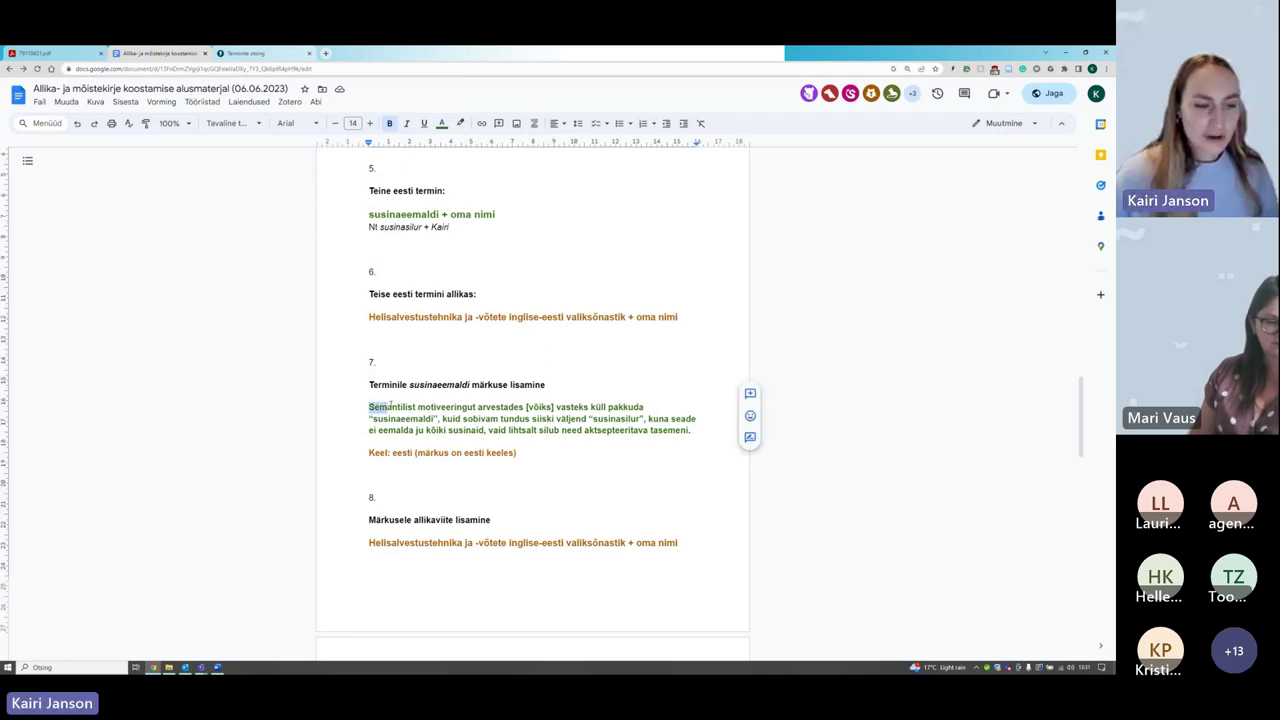
shift+click(409, 396)
drag(369, 407, 692, 428)
key(ctrl+c)
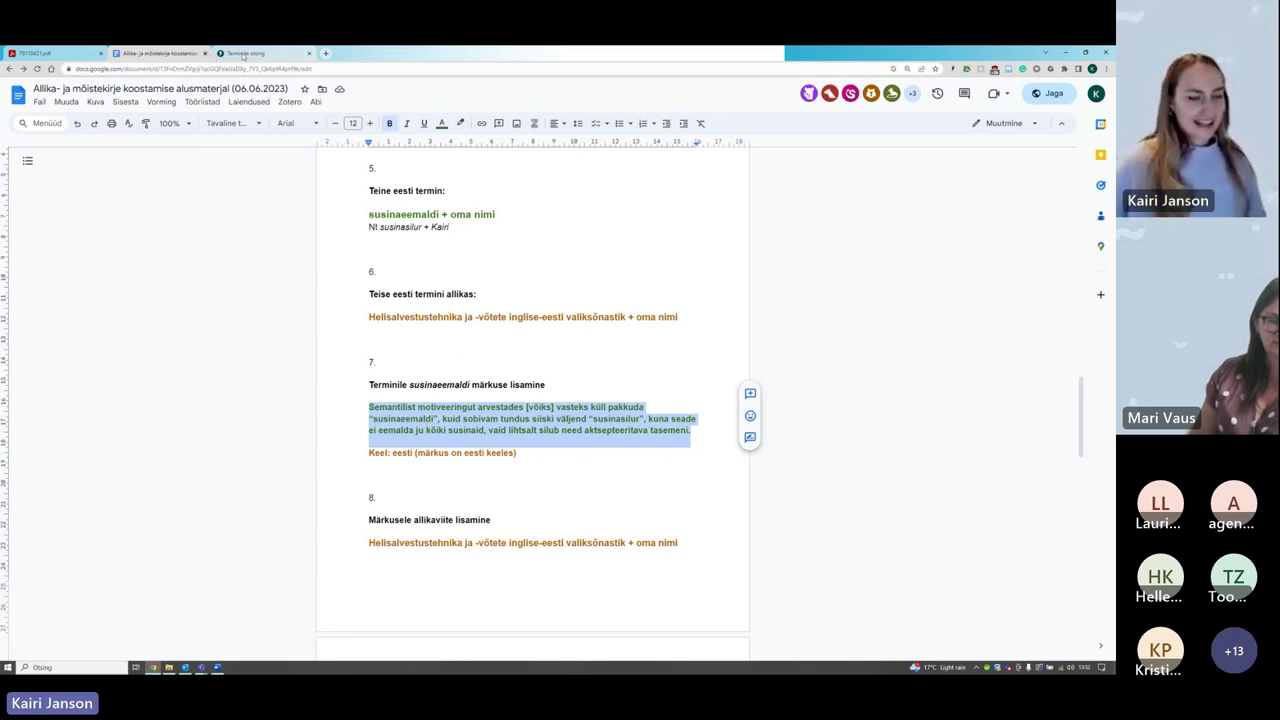
Step: Switch to Ekilex and start a new term note (Ilmiku märkus) for the second Estonian term, susinaeemaldi
click(243, 54)
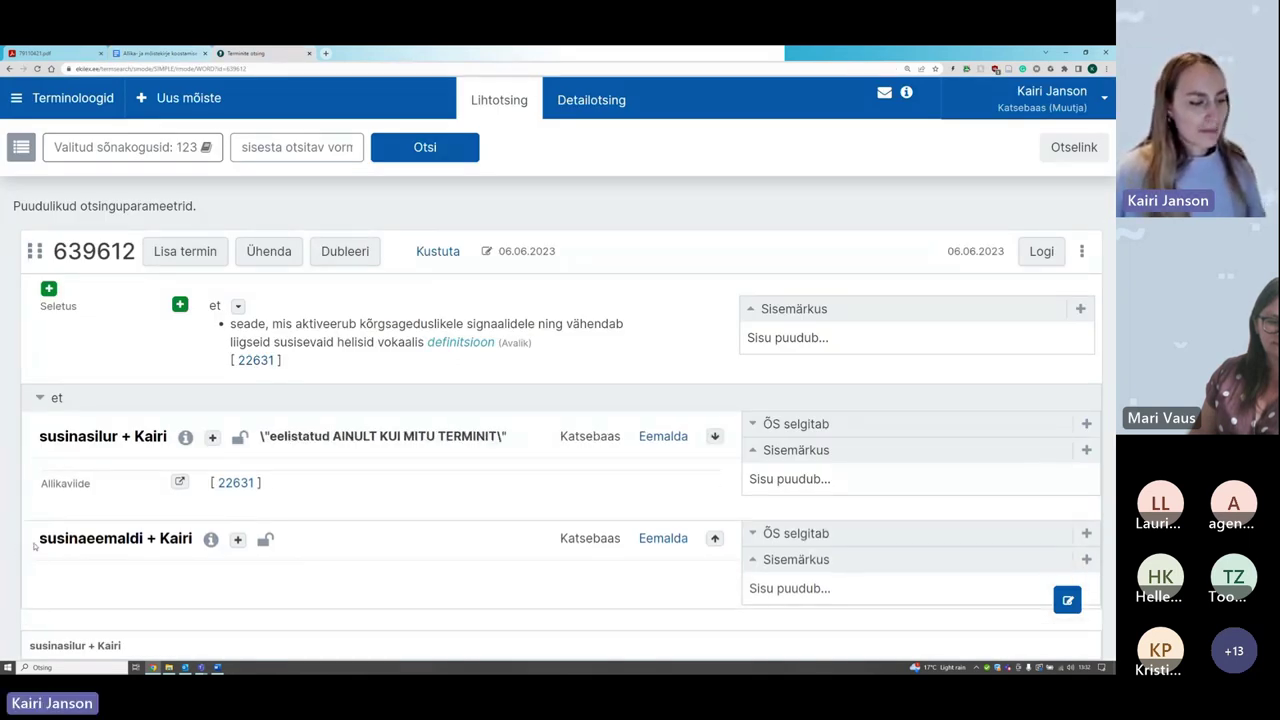
mouse_move(55, 538)
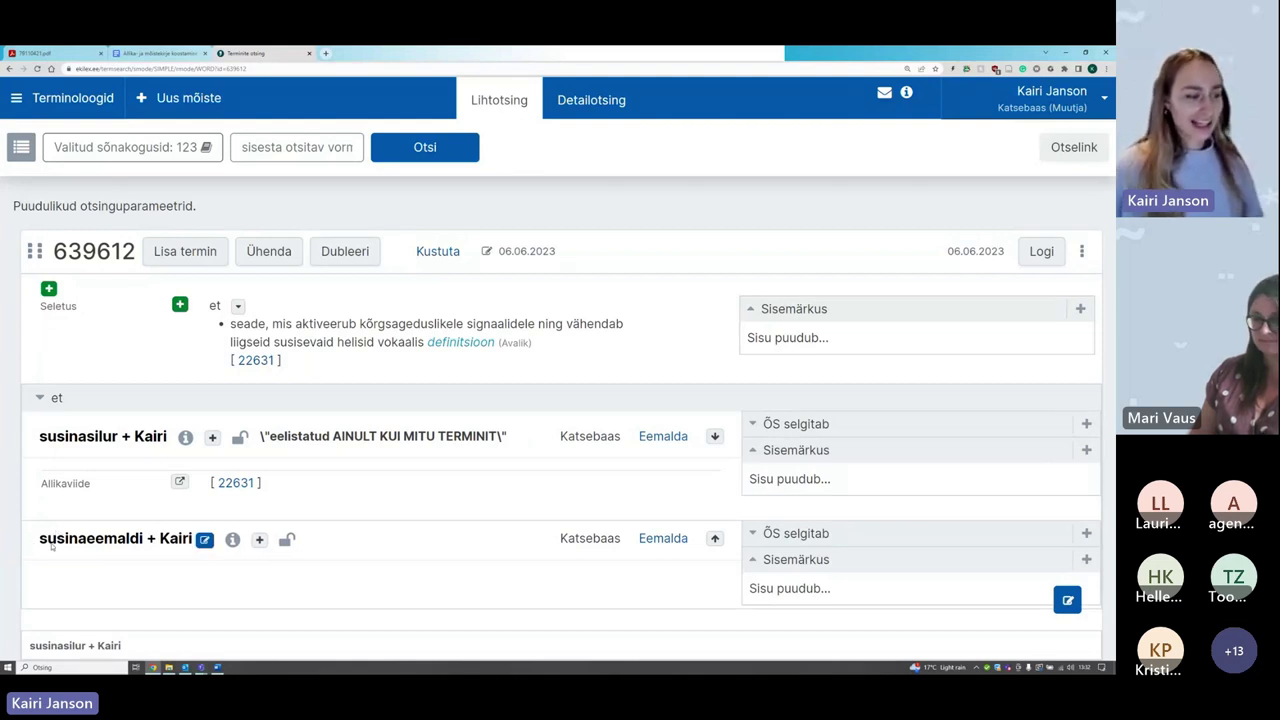
mouse_move(90, 449)
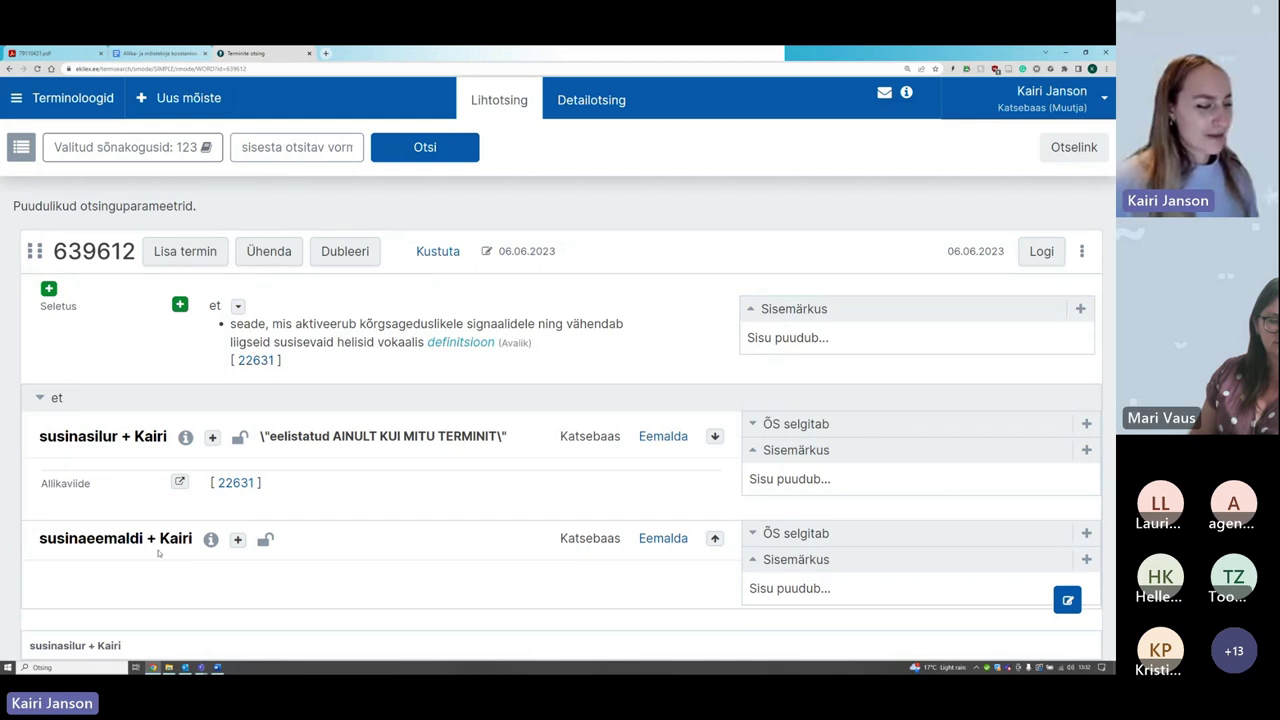
mouse_move(157, 548)
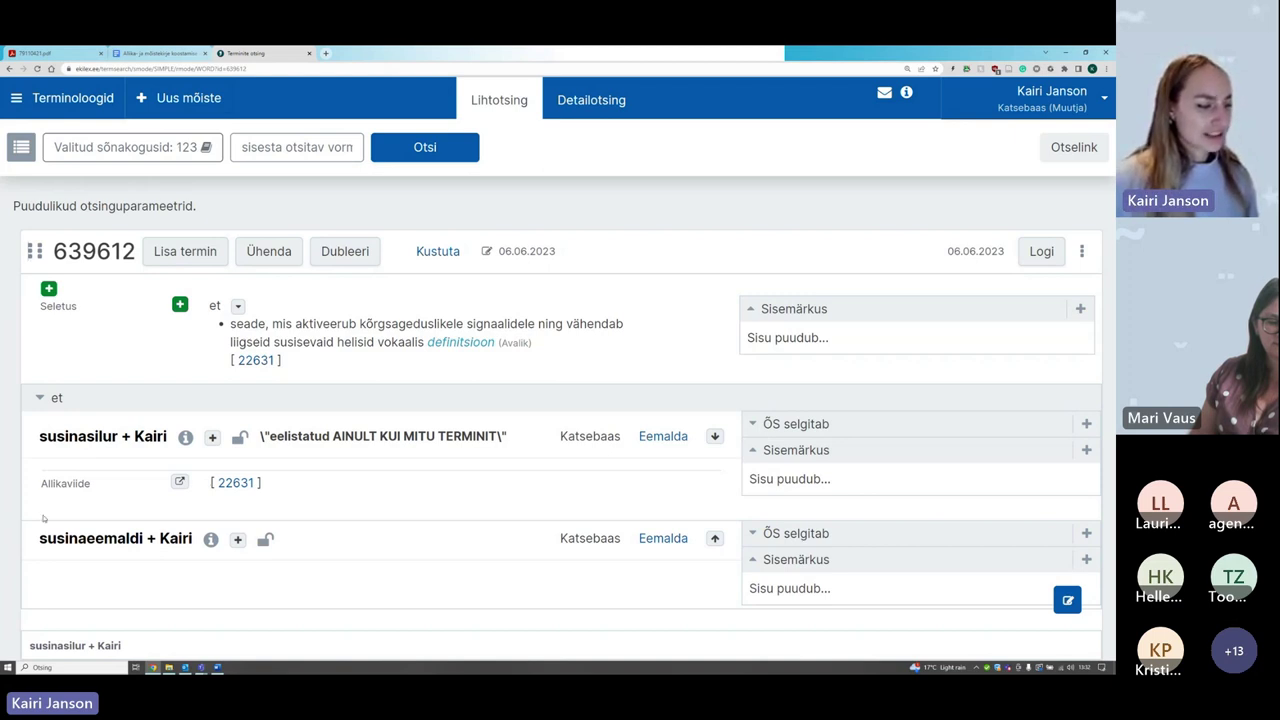
mouse_move(196, 536)
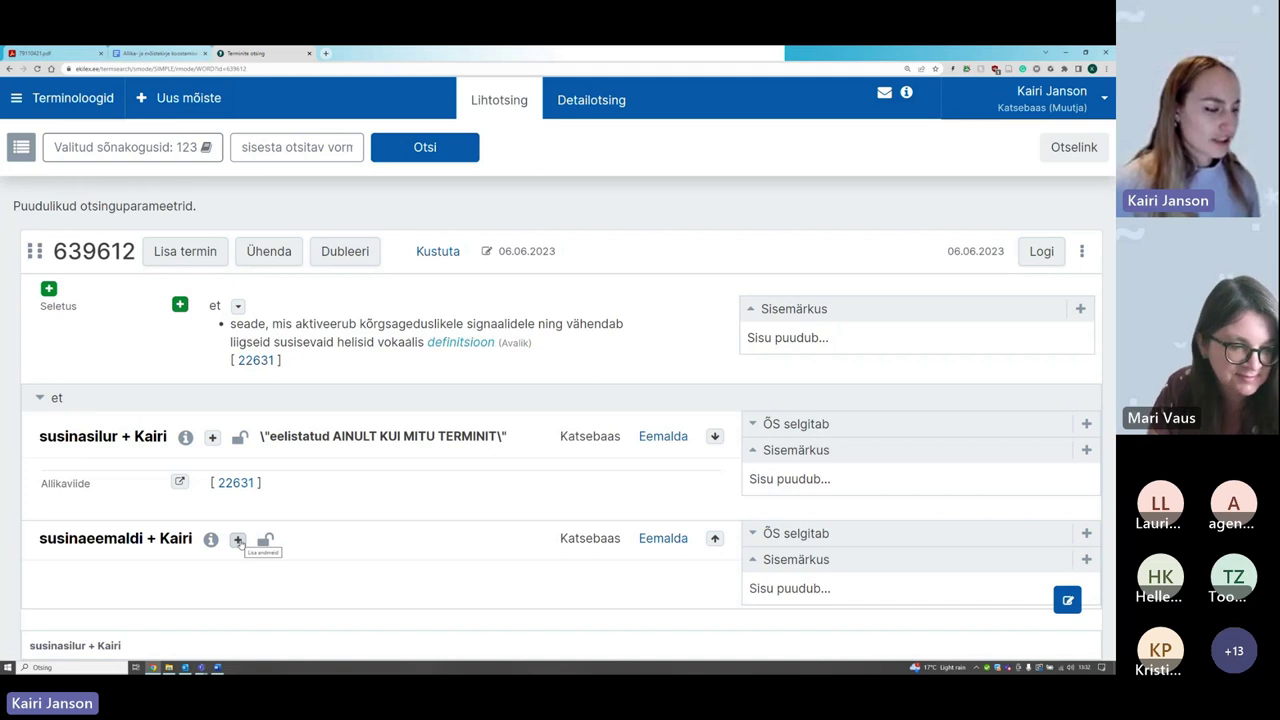
click(239, 541)
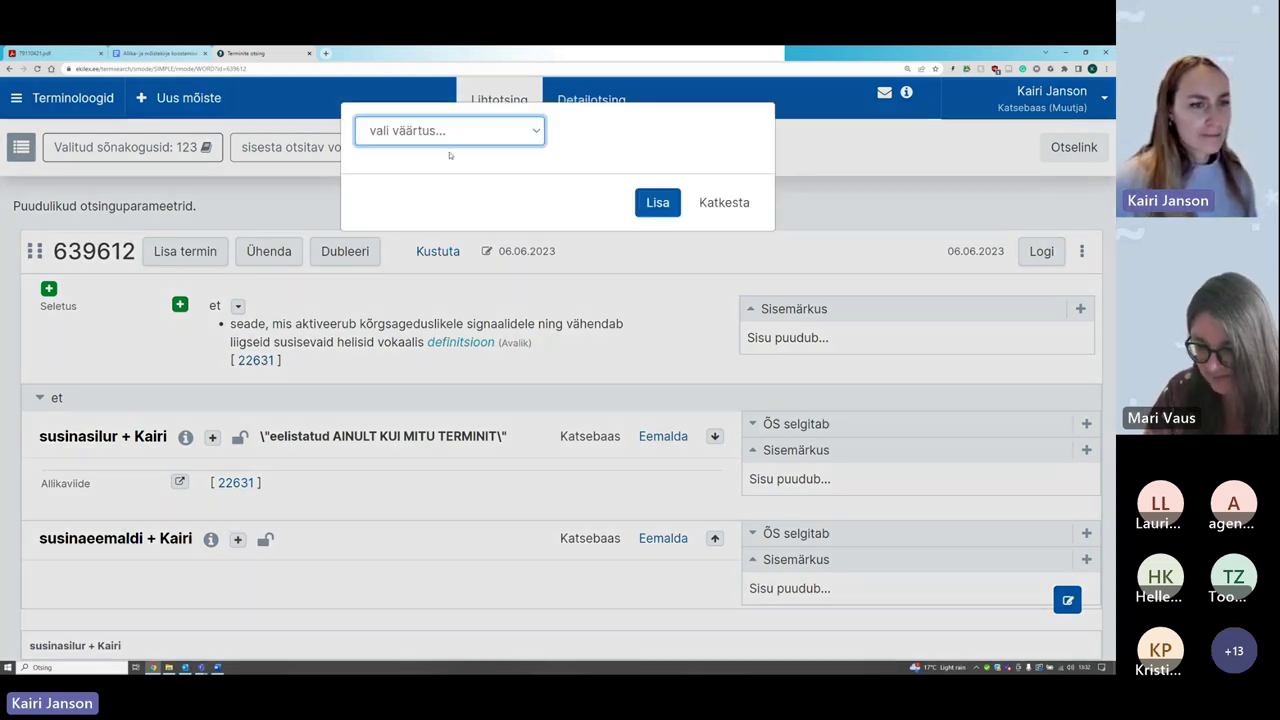
click(448, 132)
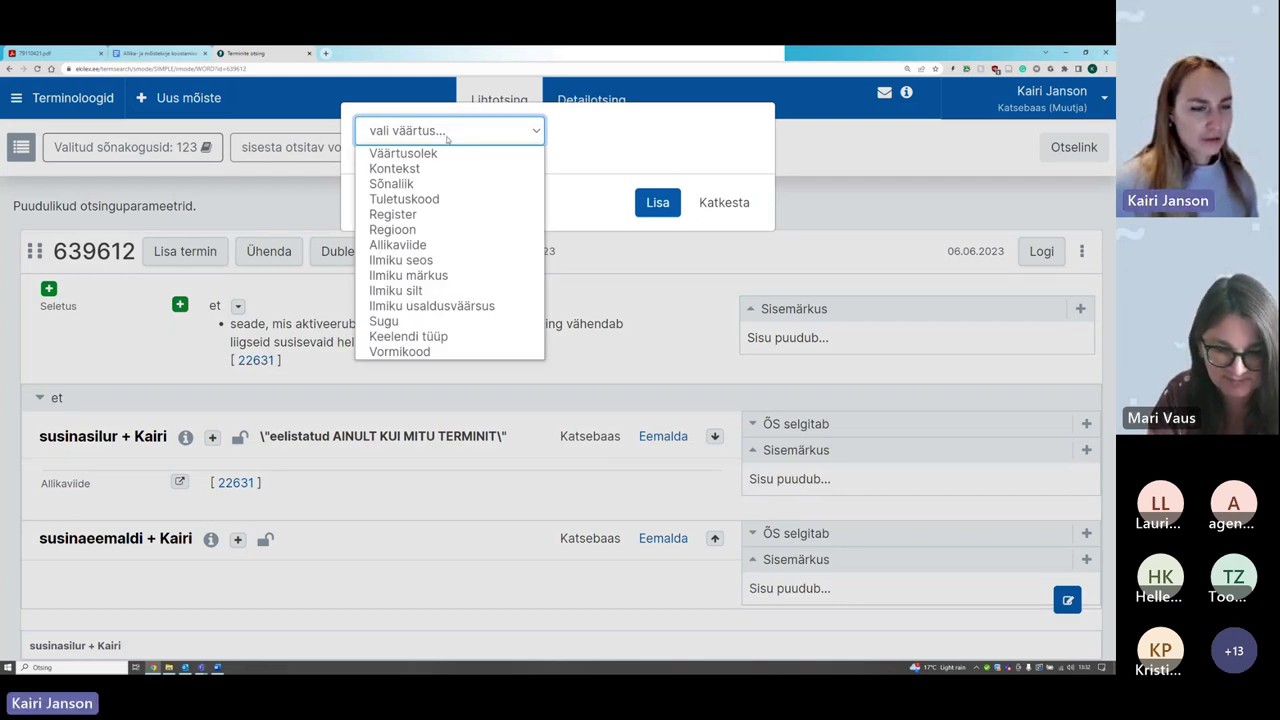
click(429, 277)
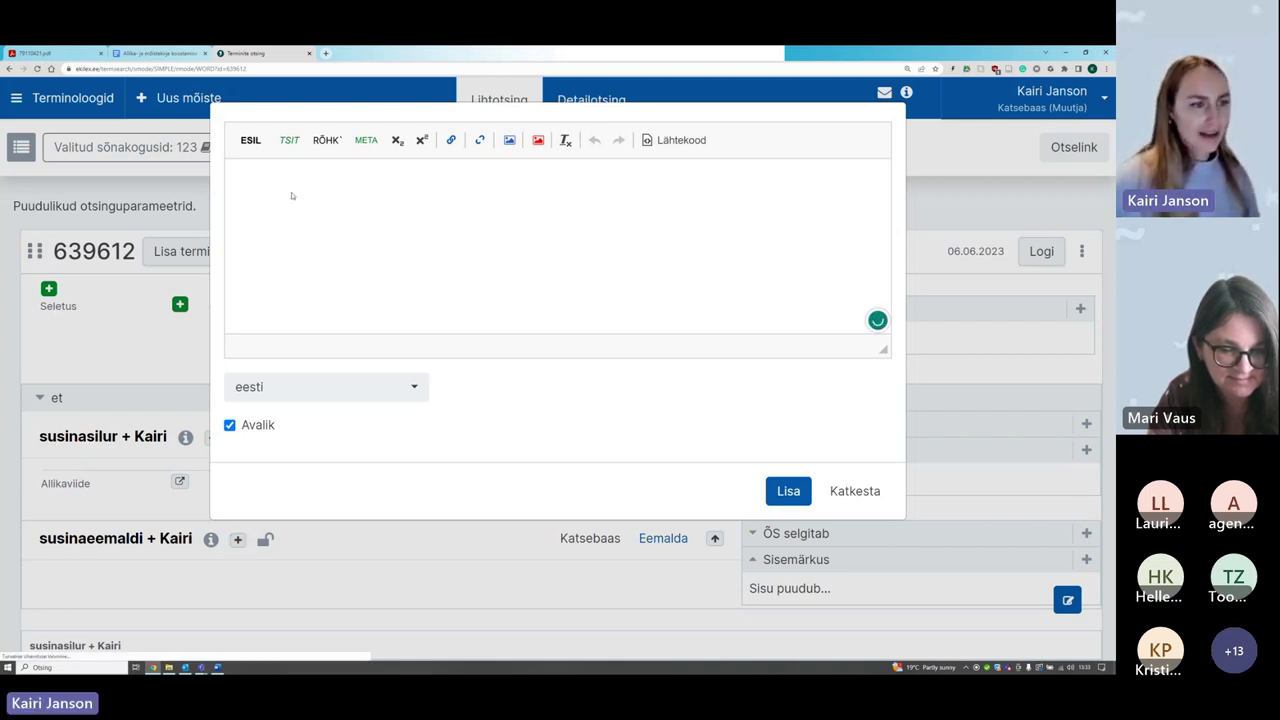
Step: Paste the copied text on semantic motivation as a public Estonian note for susinaeemaldi and save it
right_click(291, 194)
click(327, 207)
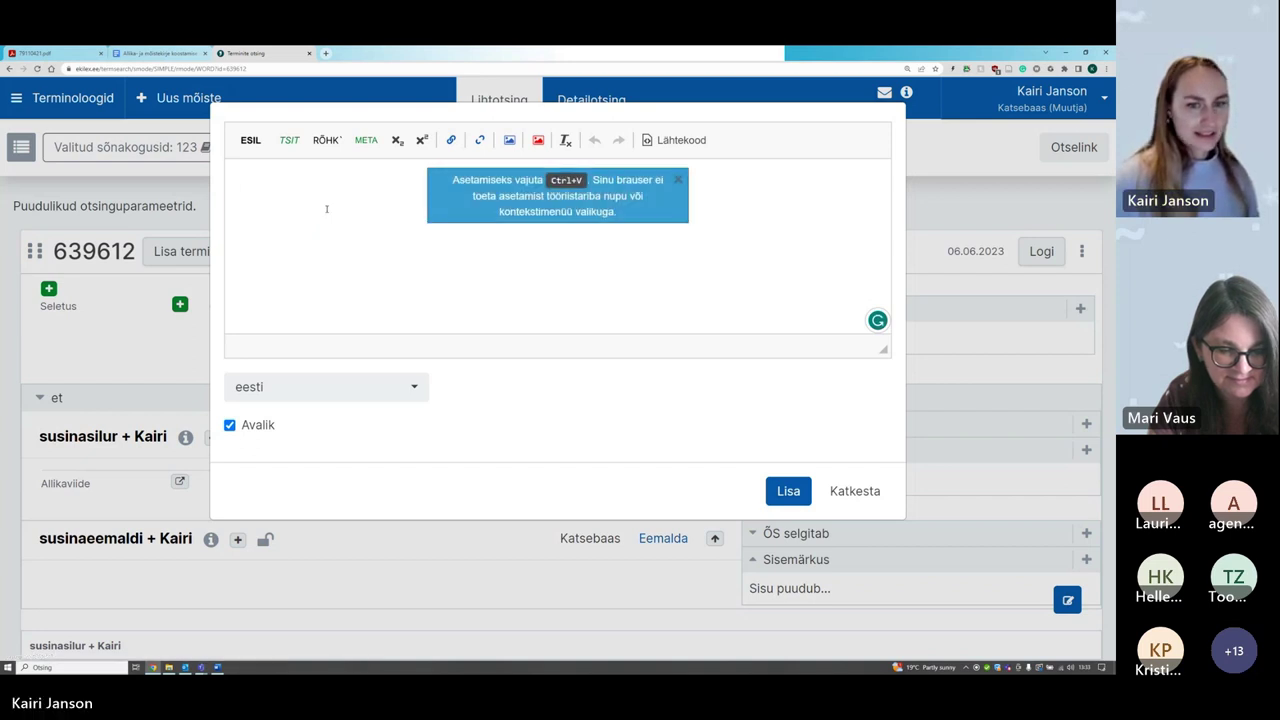
click(678, 177)
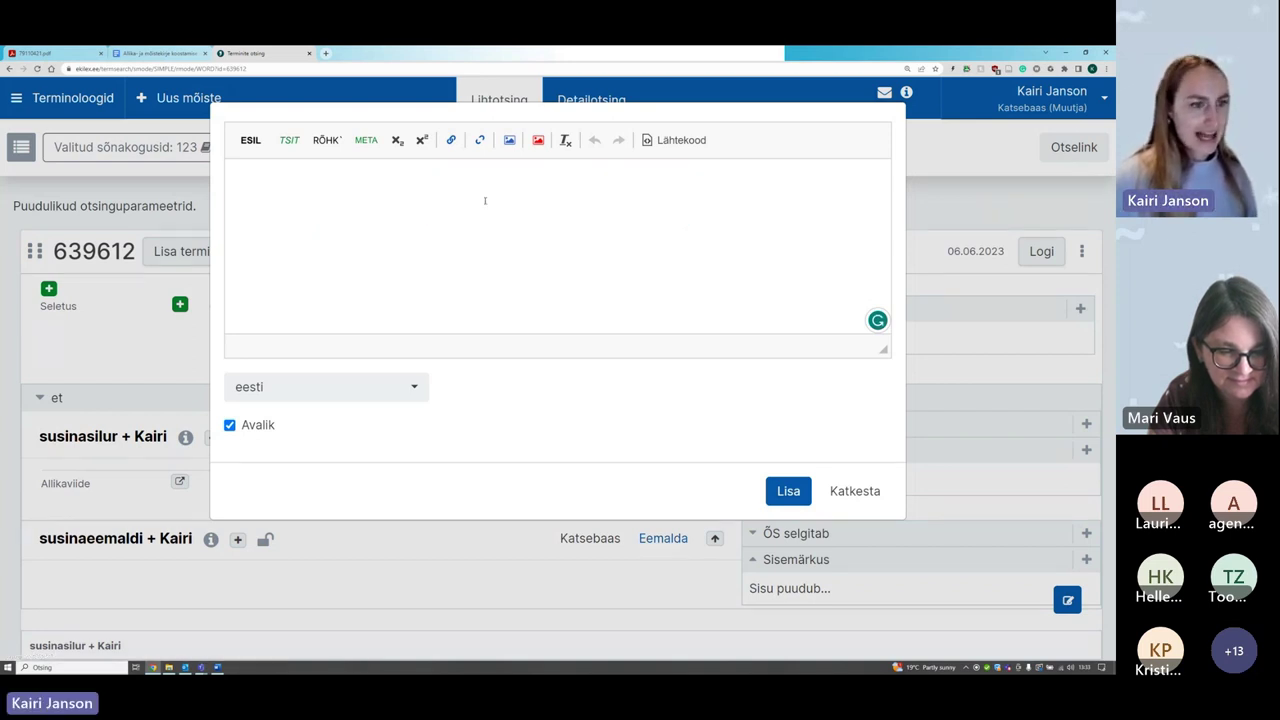
key(ctrl+v)
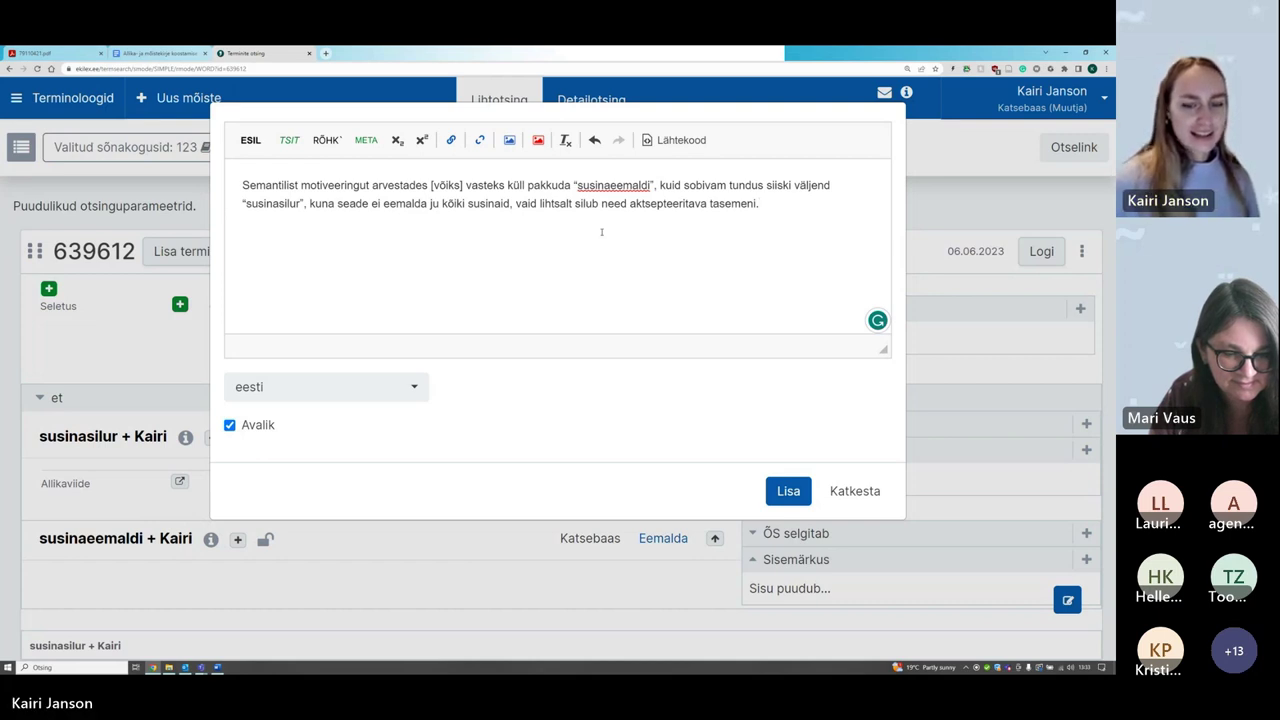
click(785, 495)
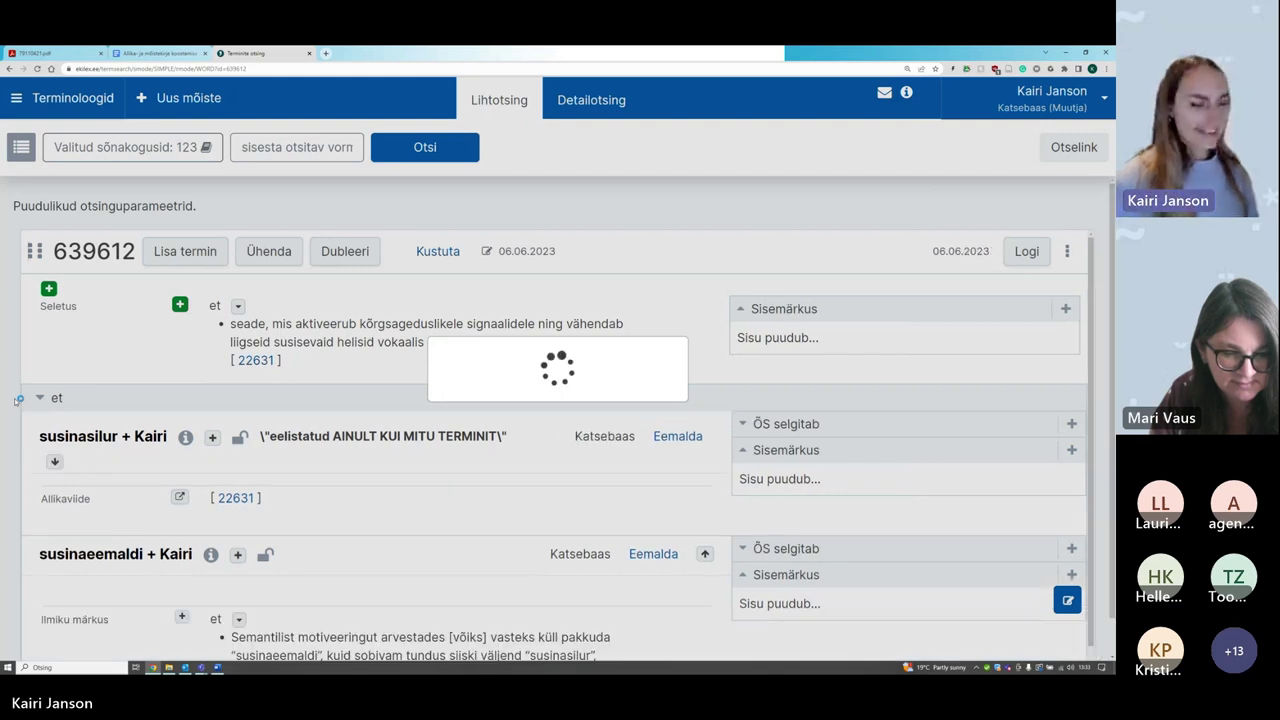
Step: Attach source 22631, the own-name entry of "Helisalvestustehnika ja -võtete inglise-eesti valiksõnastik", as the source reference of the susinaeemaldi note, searching for "helisalvestus"
scroll(15, 402, down, 1)
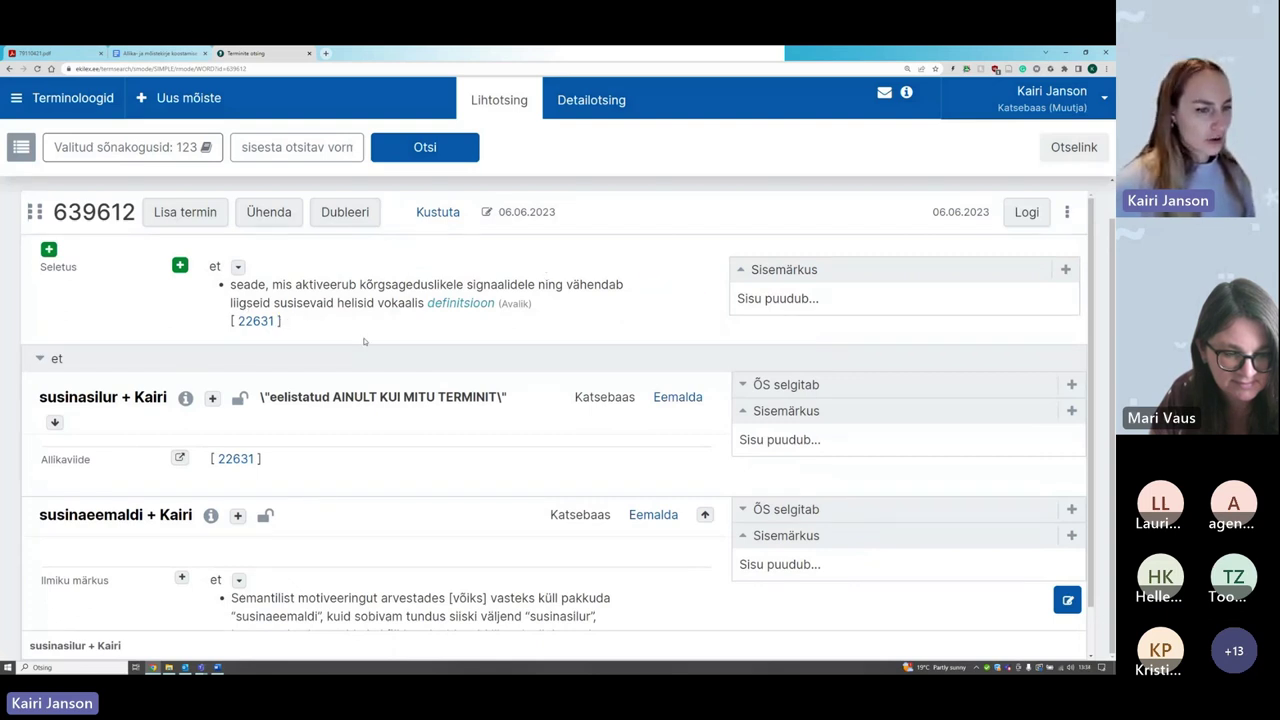
mouse_move(160, 405)
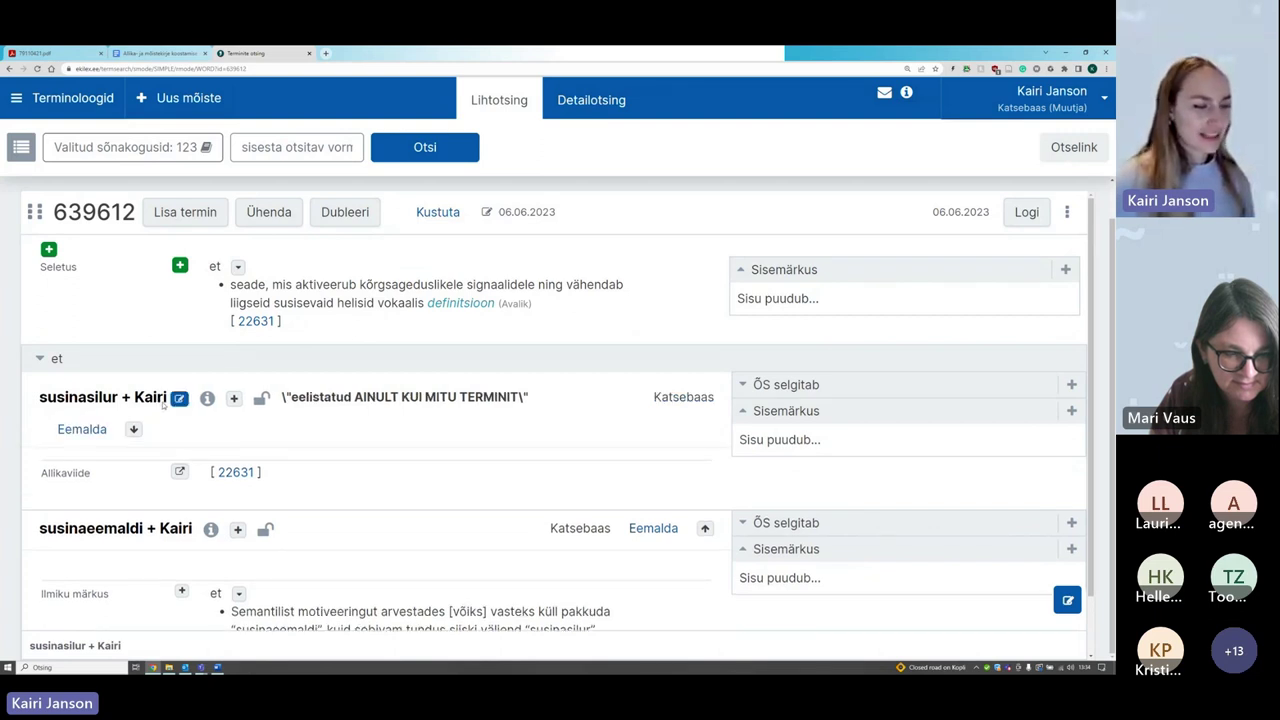
mouse_move(277, 404)
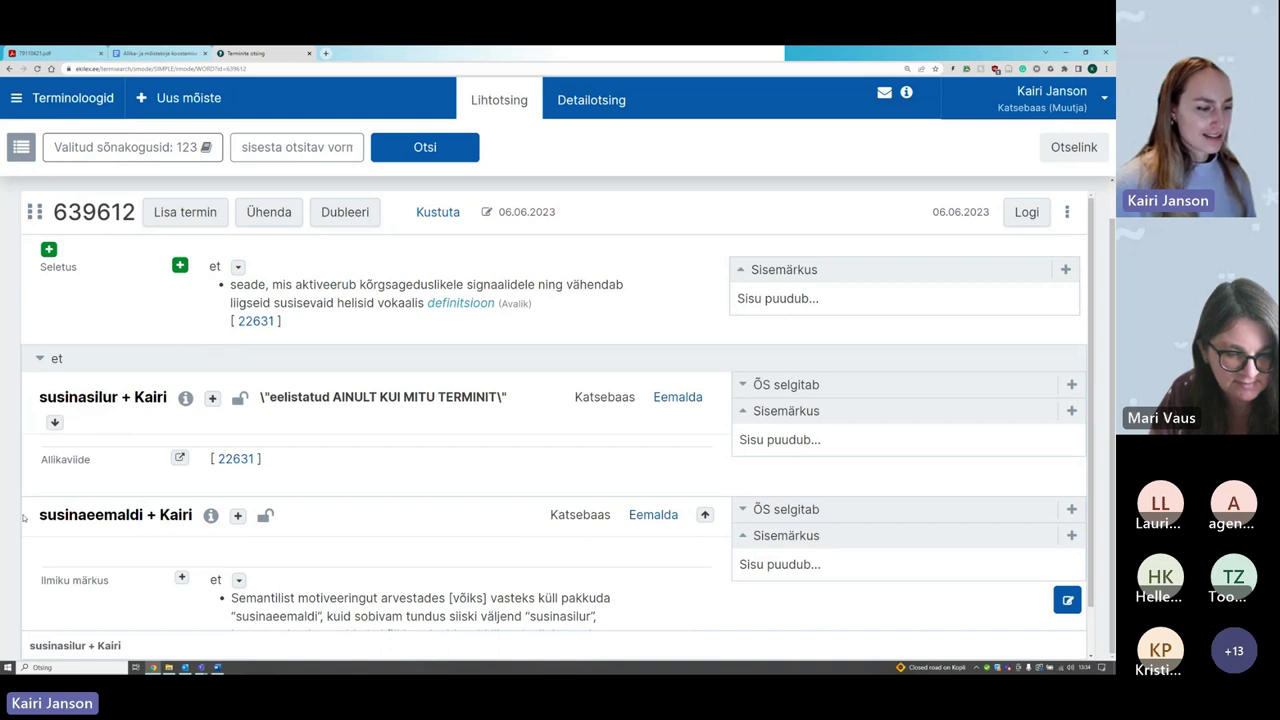
scroll(30, 514, down, 1)
mouse_move(41, 511)
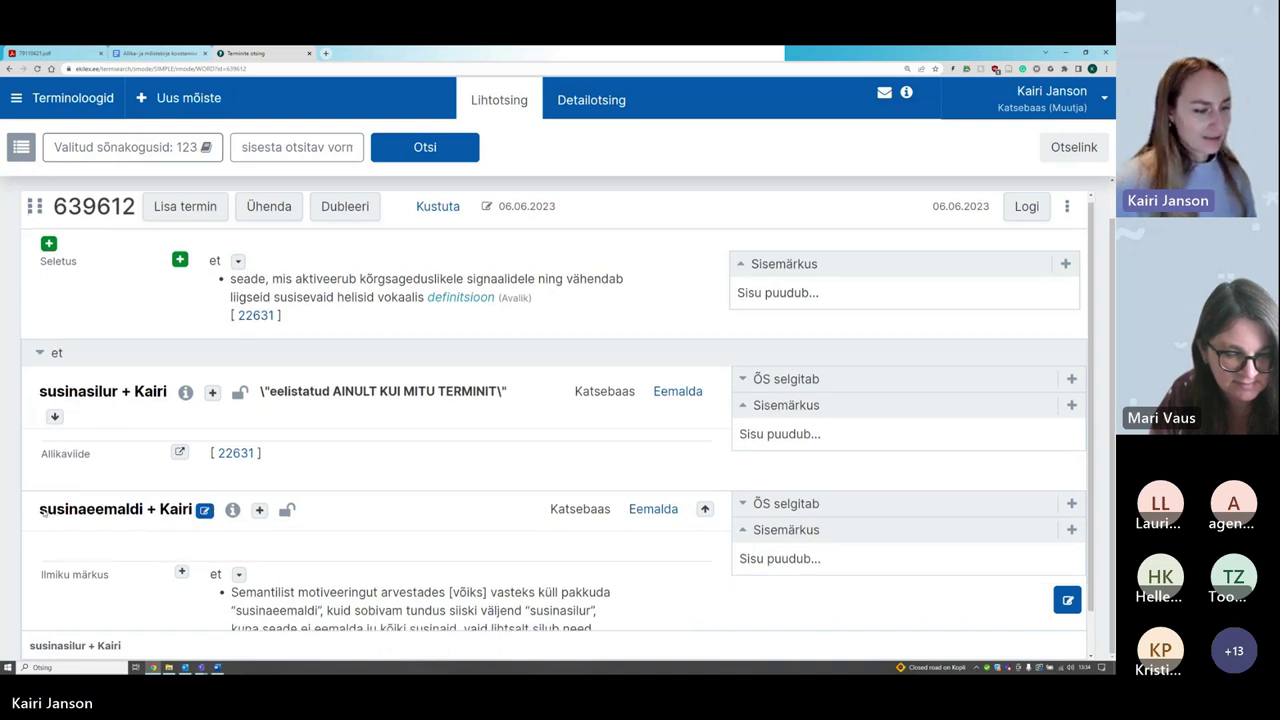
scroll(40, 511, down, 1)
mouse_move(338, 566)
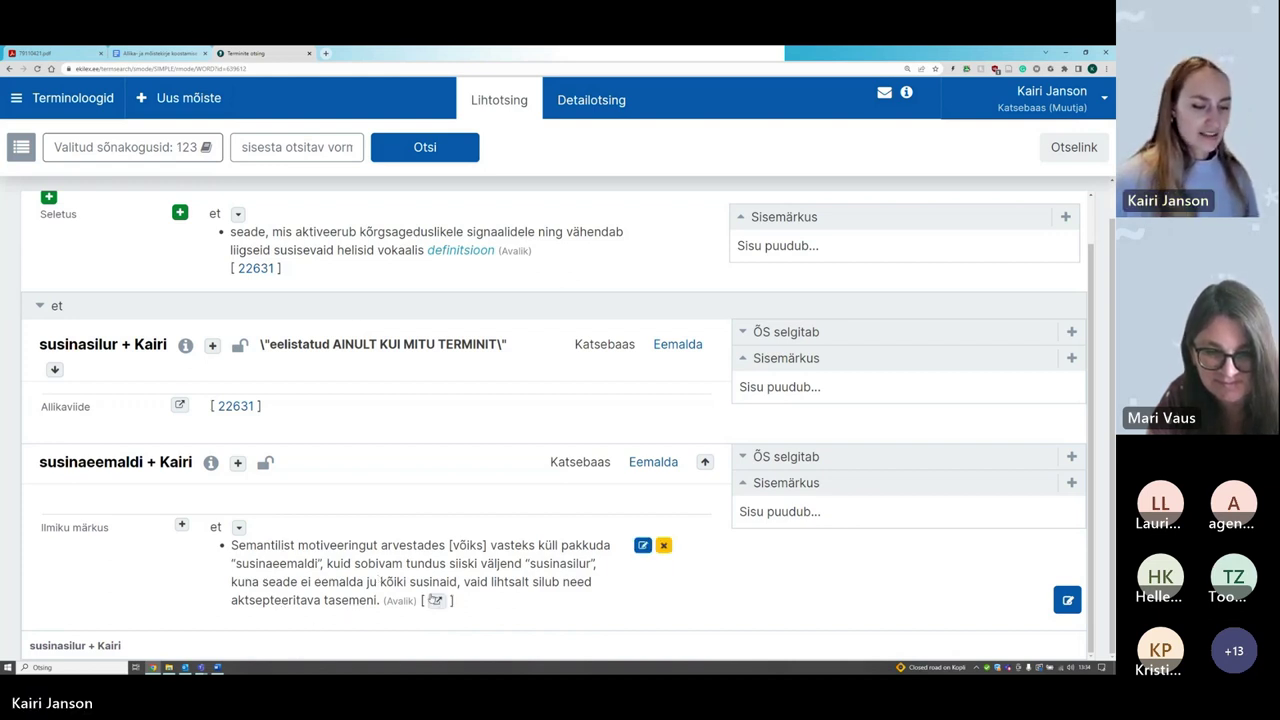
click(437, 601)
click(288, 131)
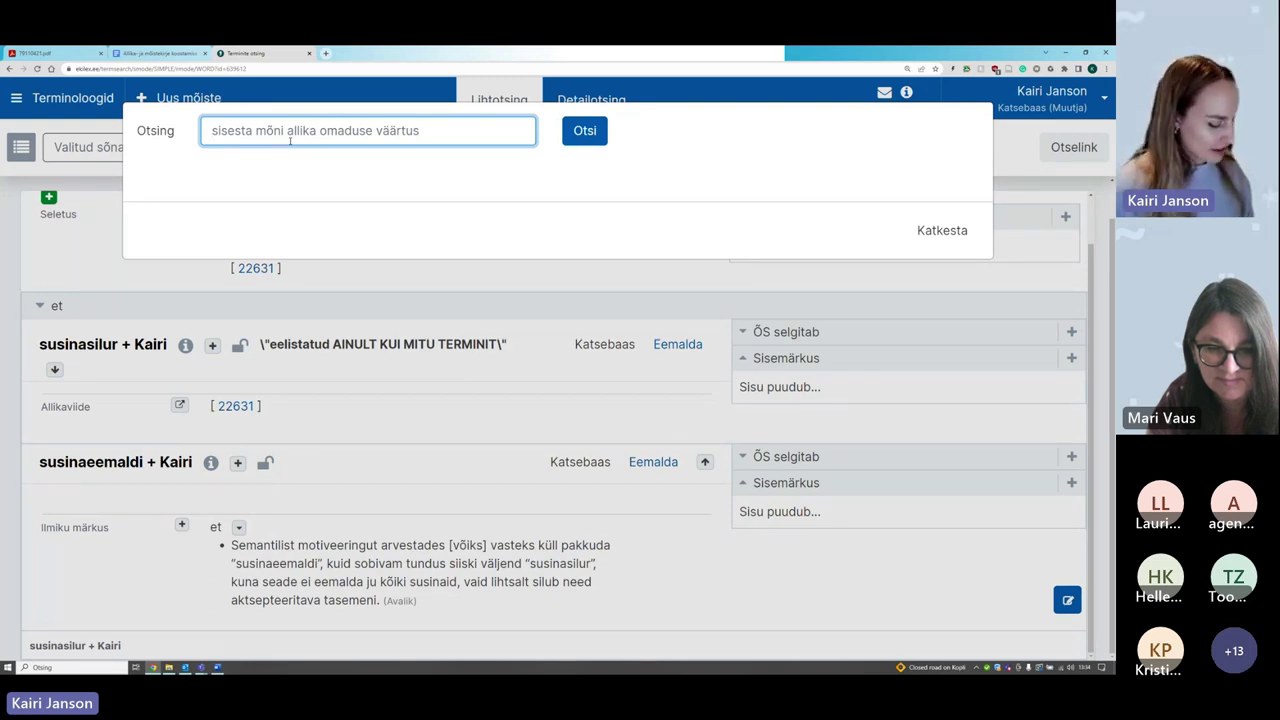
text(he)
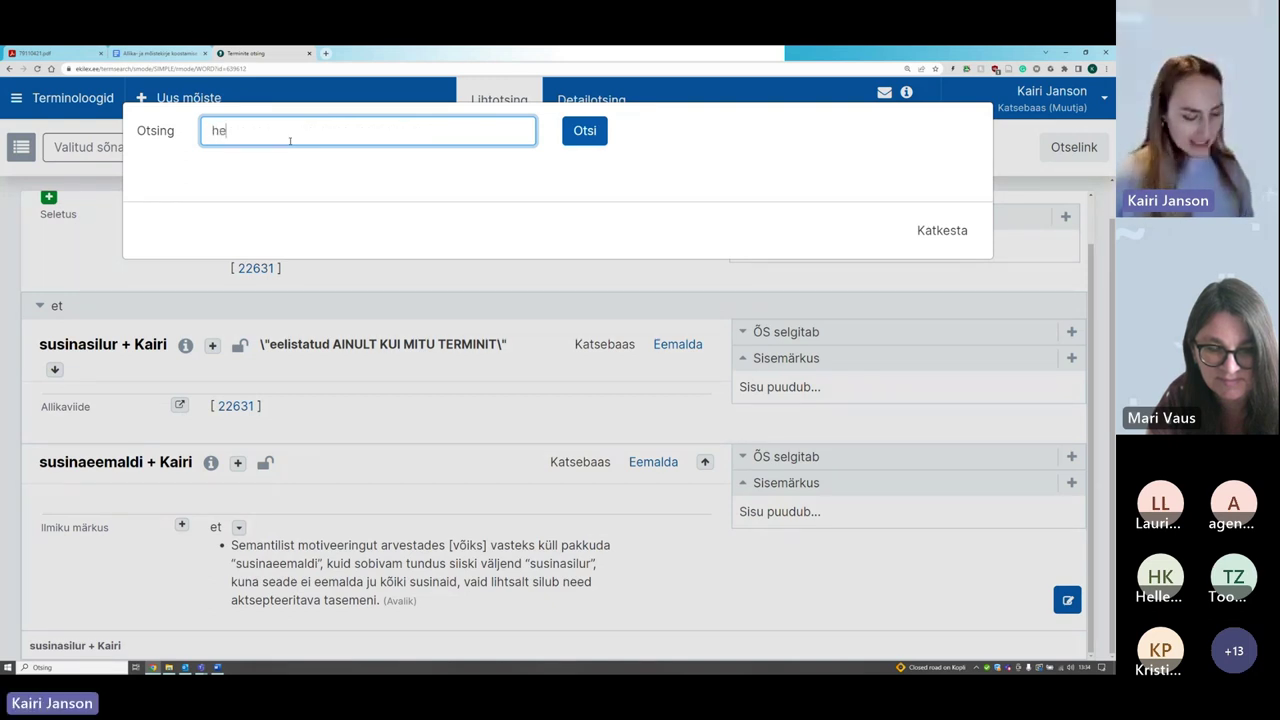
text(lisalv)
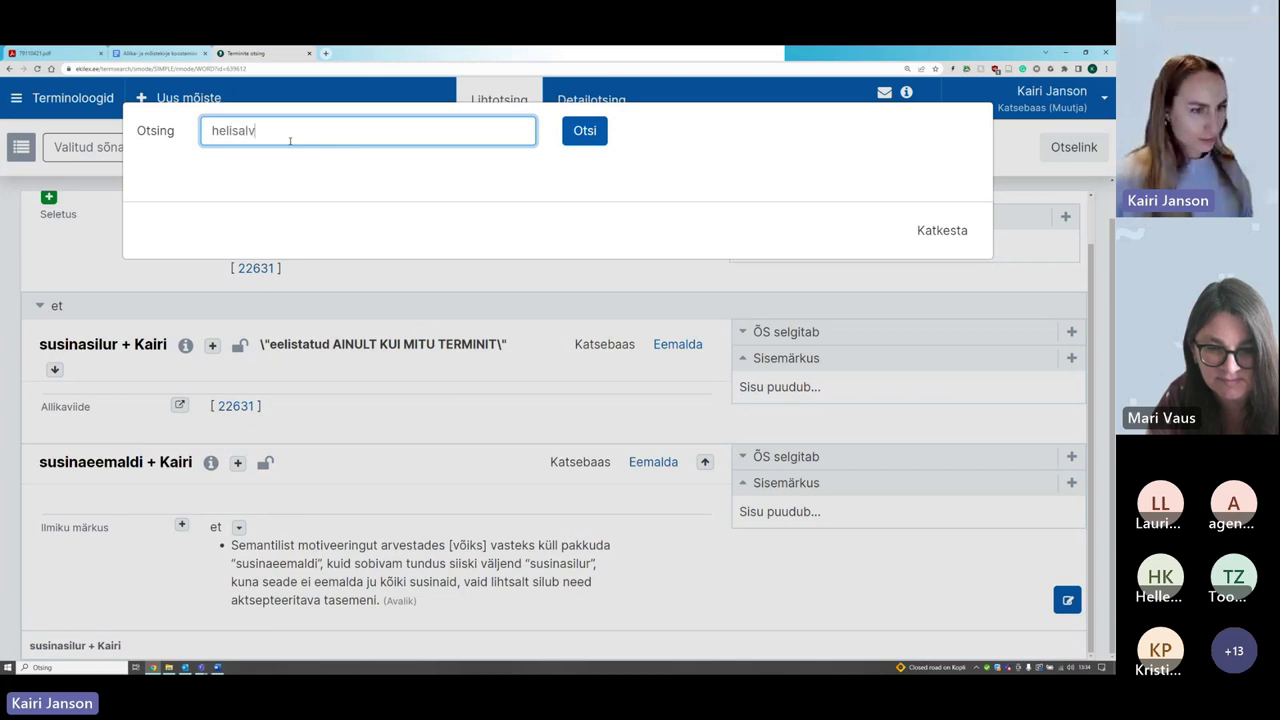
text(estus)
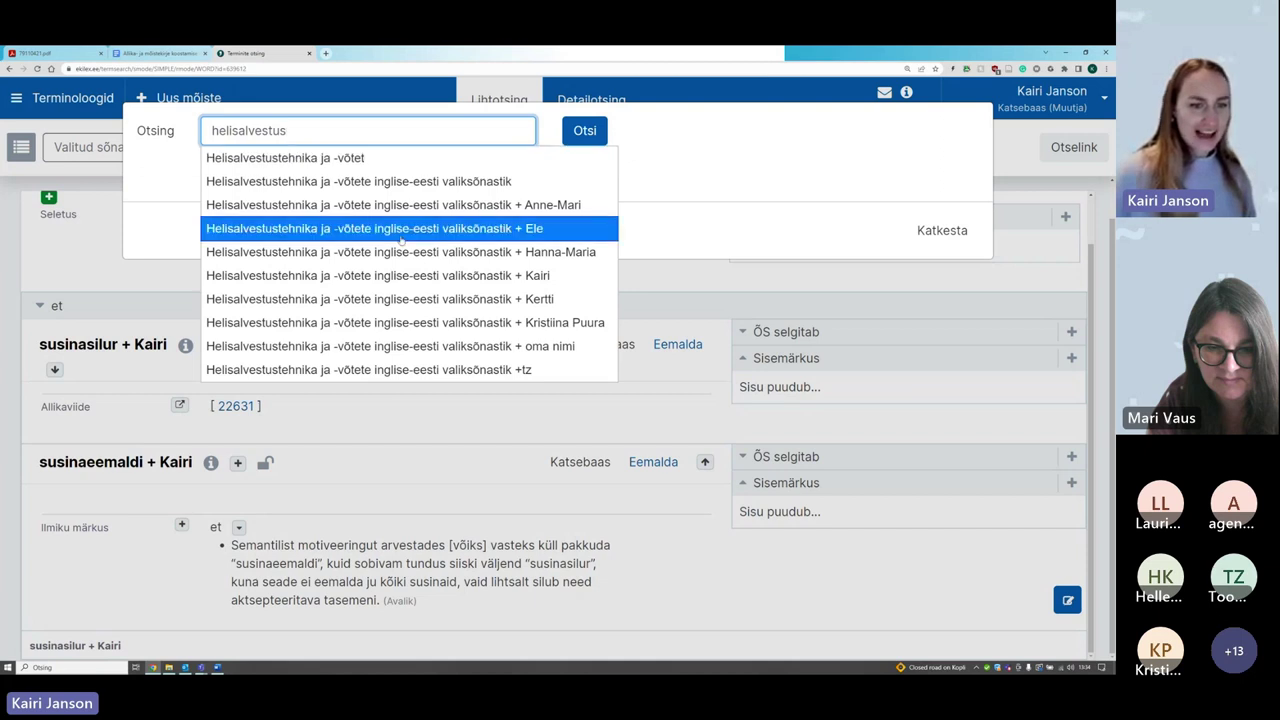
click(407, 276)
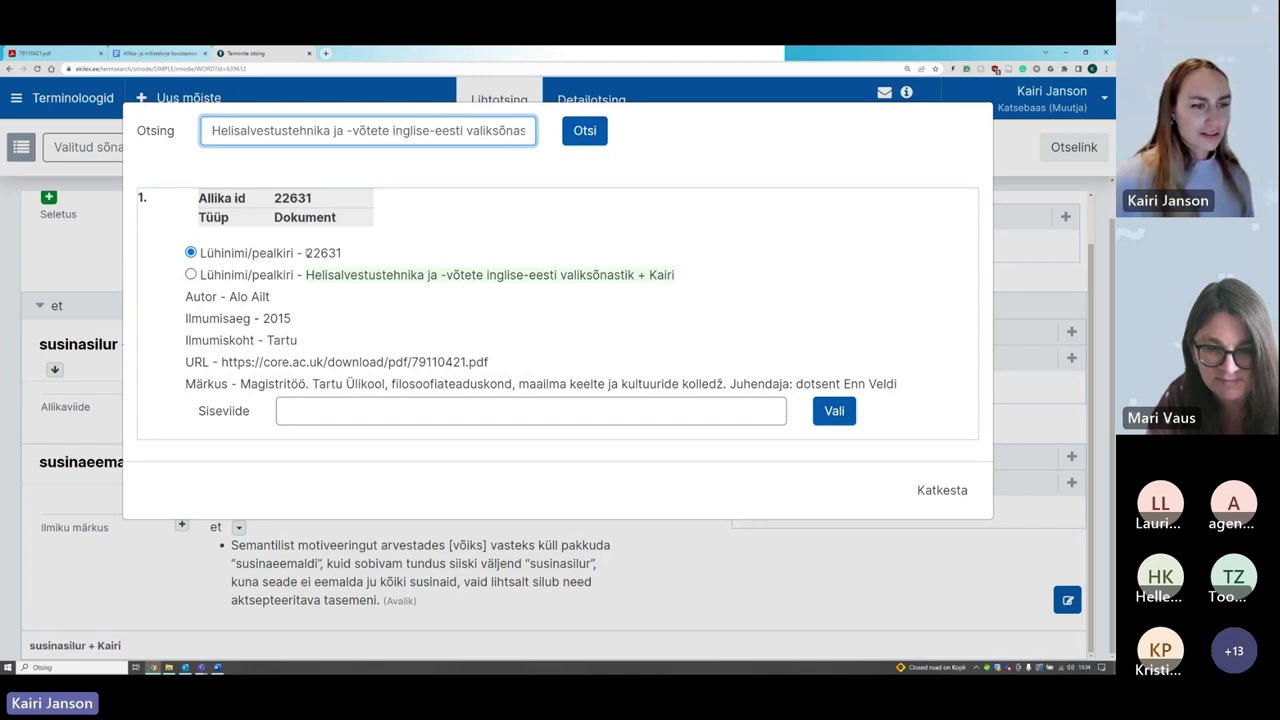
click(835, 411)
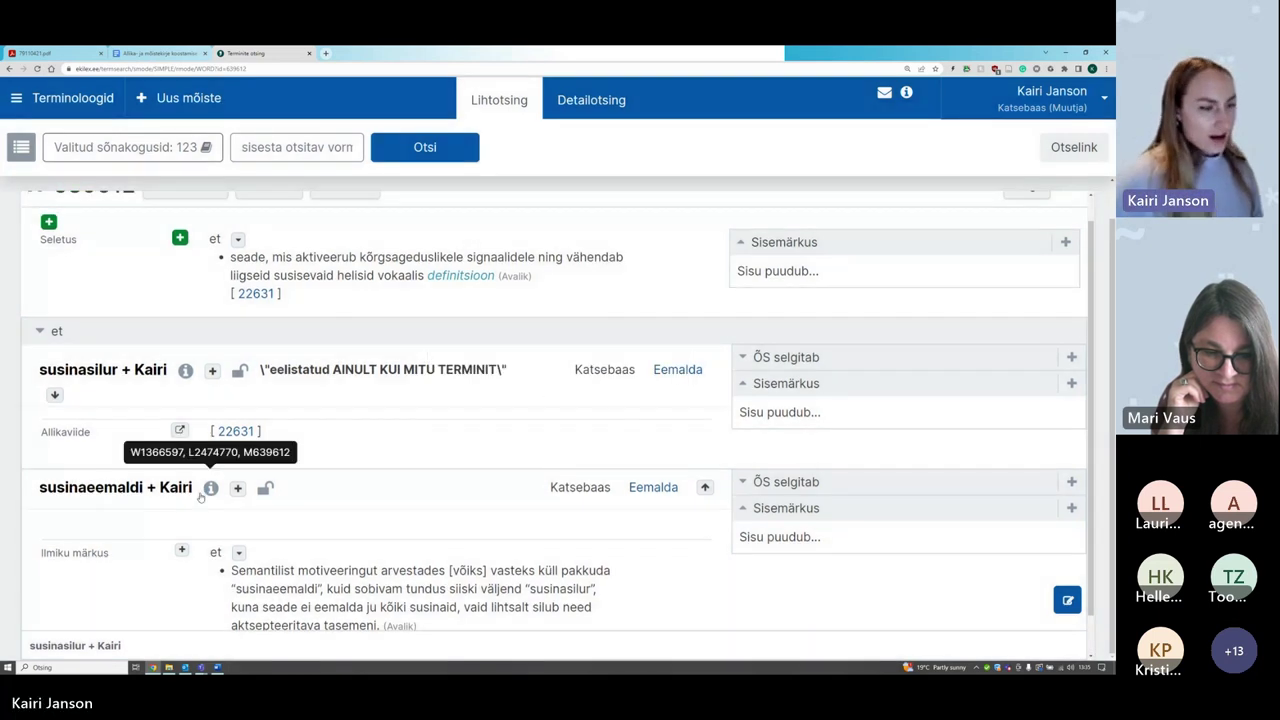
Step: Start adding a new term to concept 639612 and enter "de-esser" as the term
scroll(369, 524, up, 1)
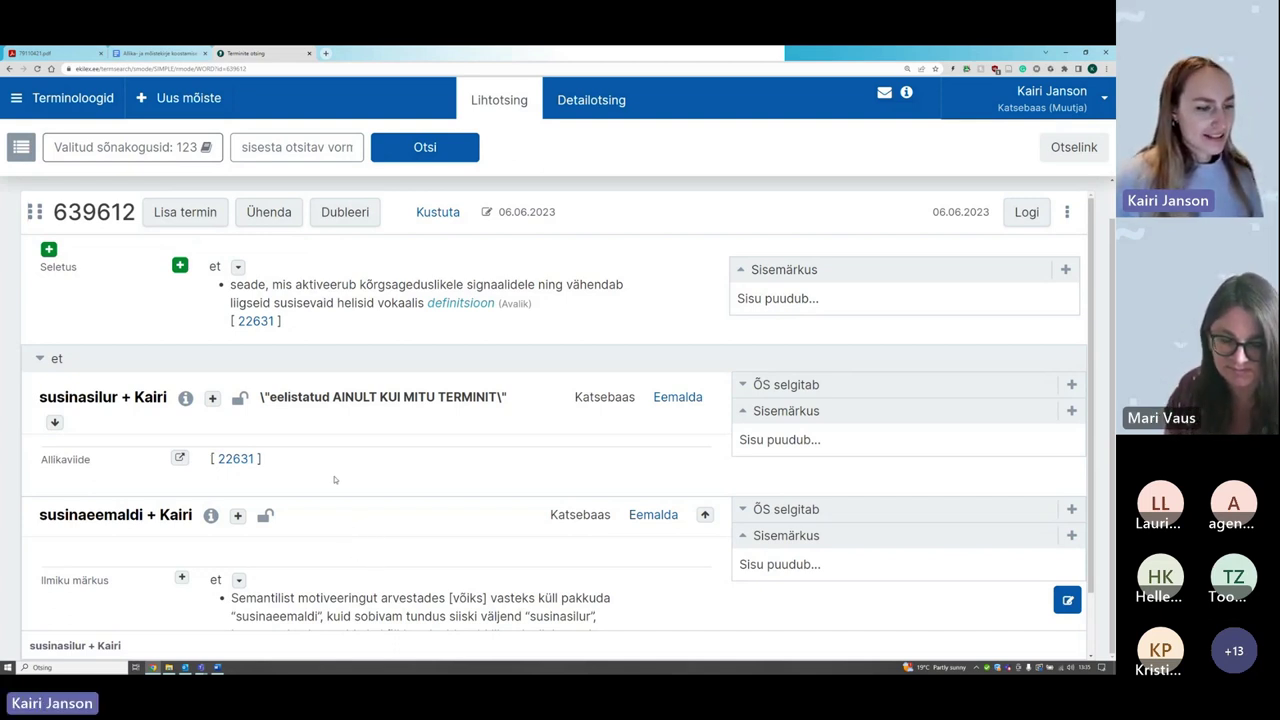
mouse_move(322, 458)
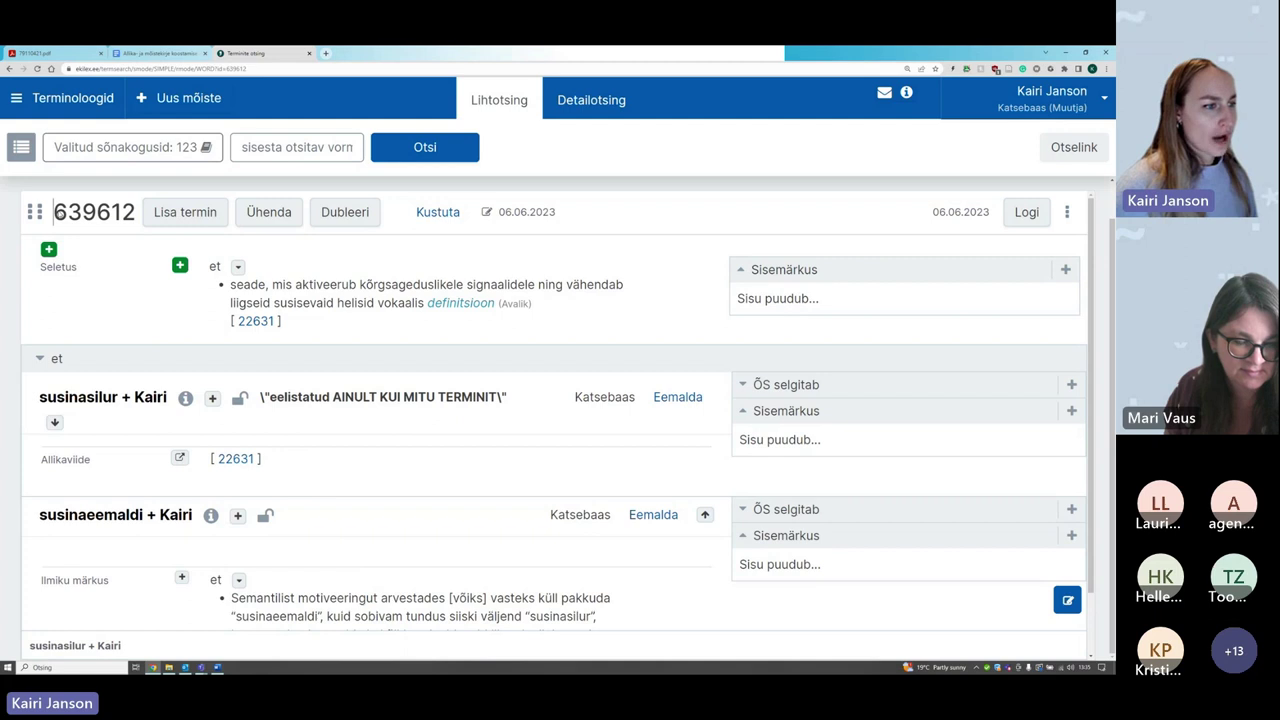
drag(54, 212, 133, 212)
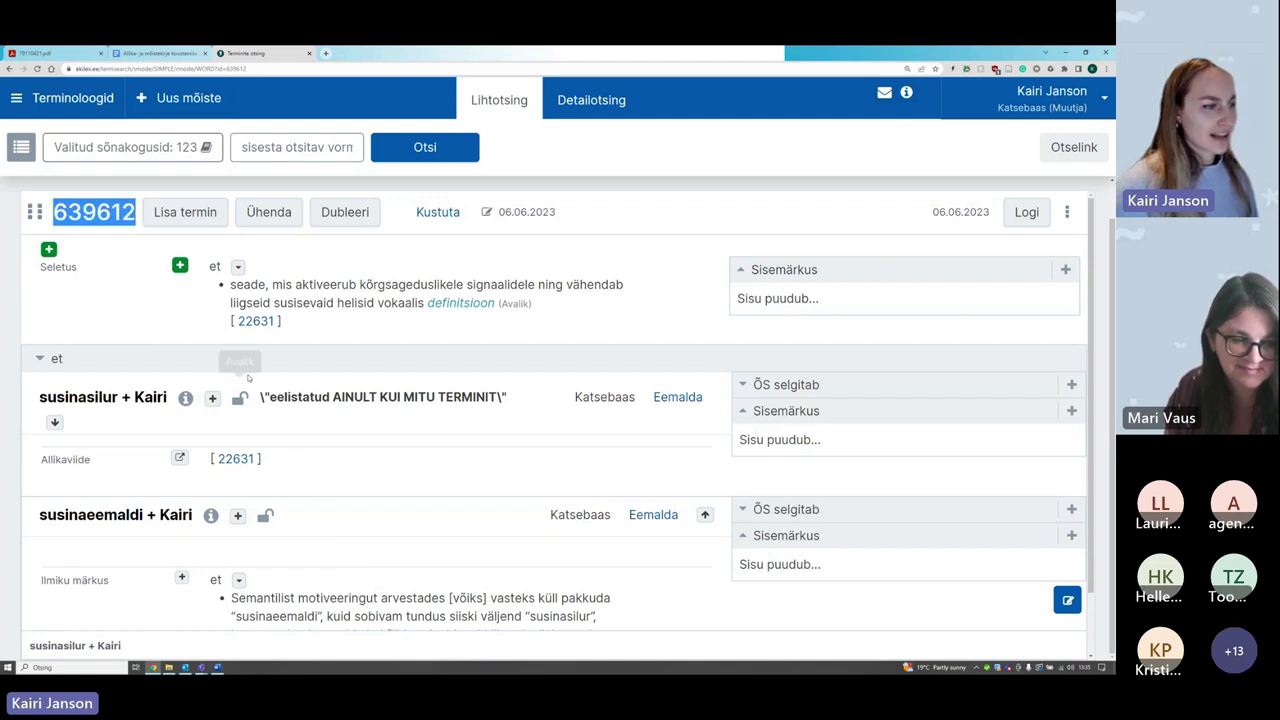
click(90, 215)
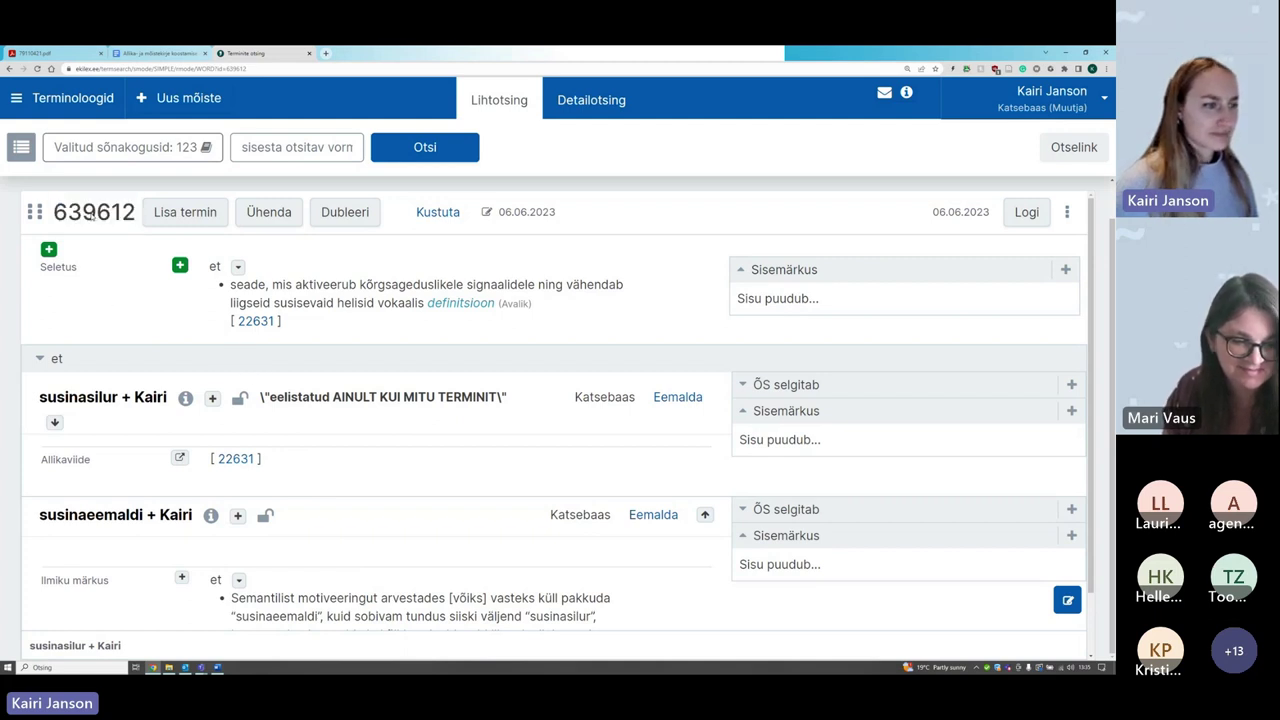
click(171, 214)
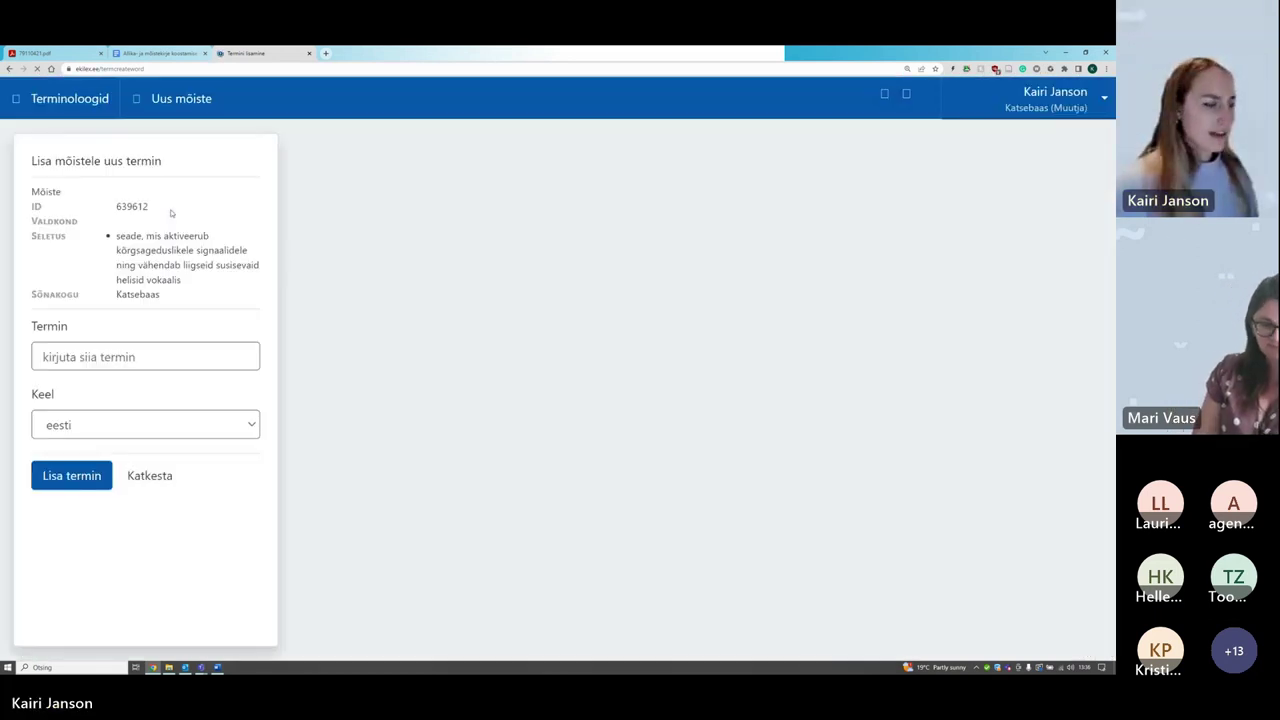
click(81, 355)
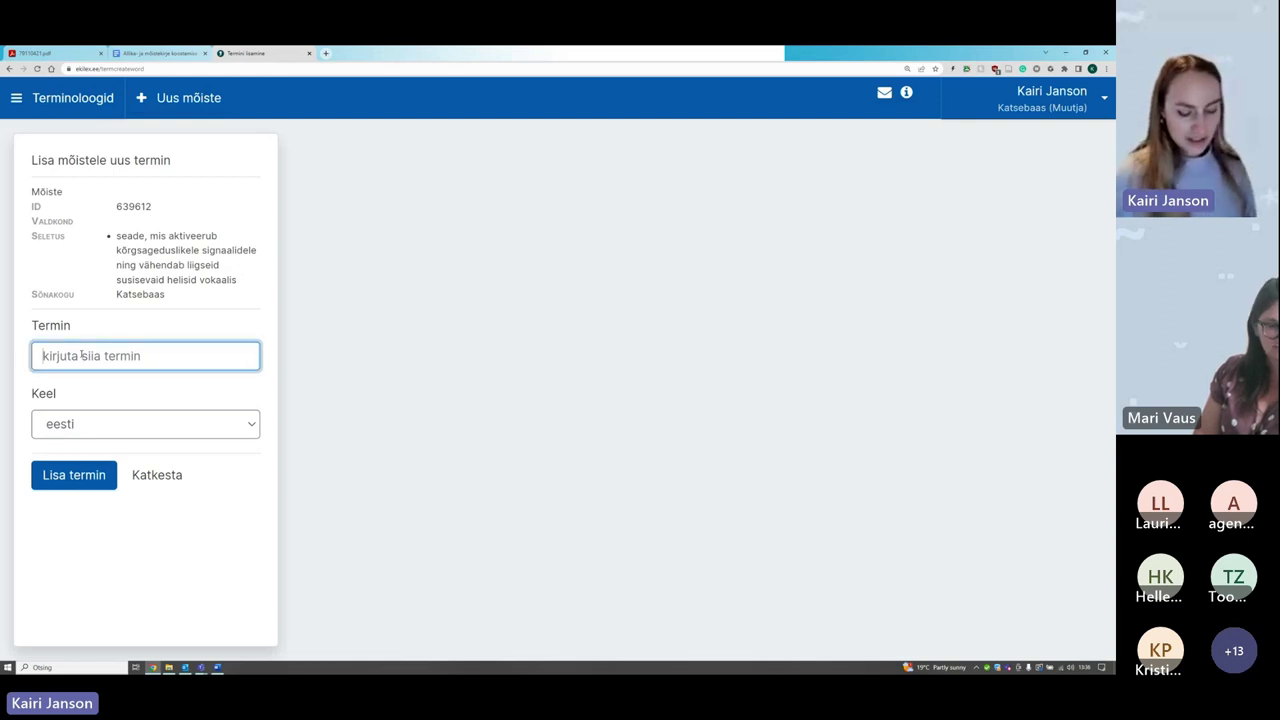
text(de)
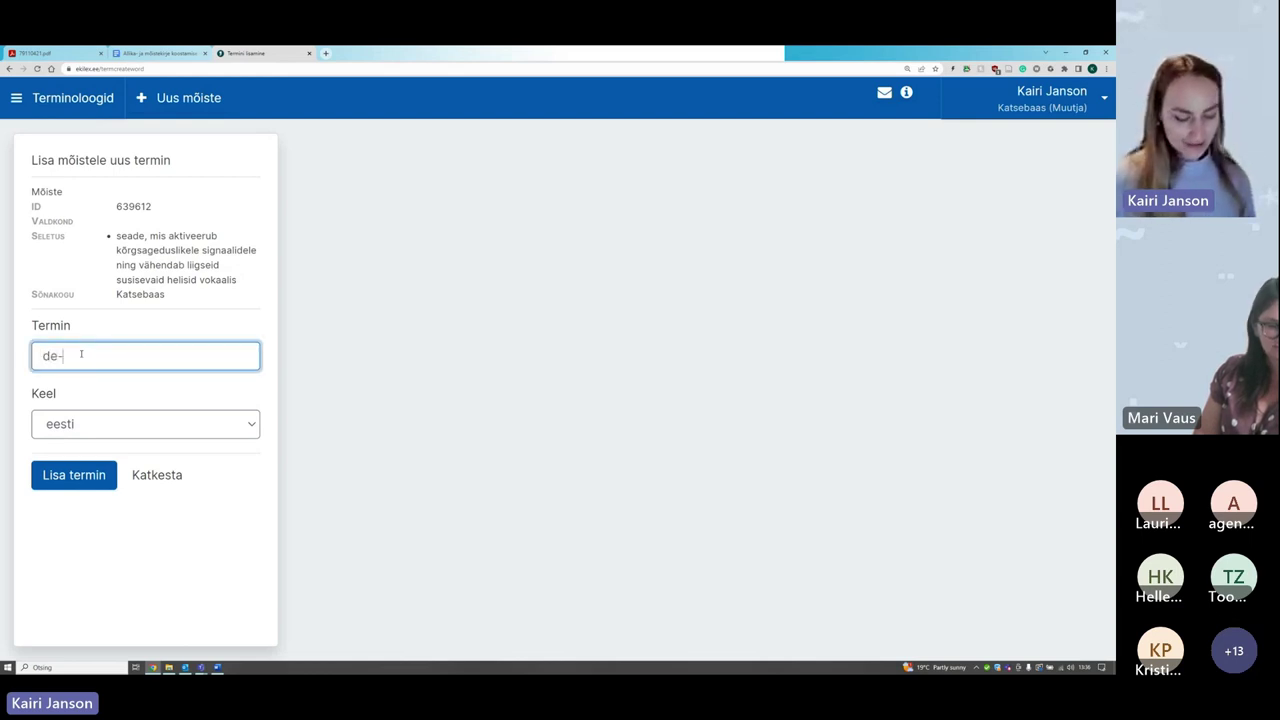
text(-esser)
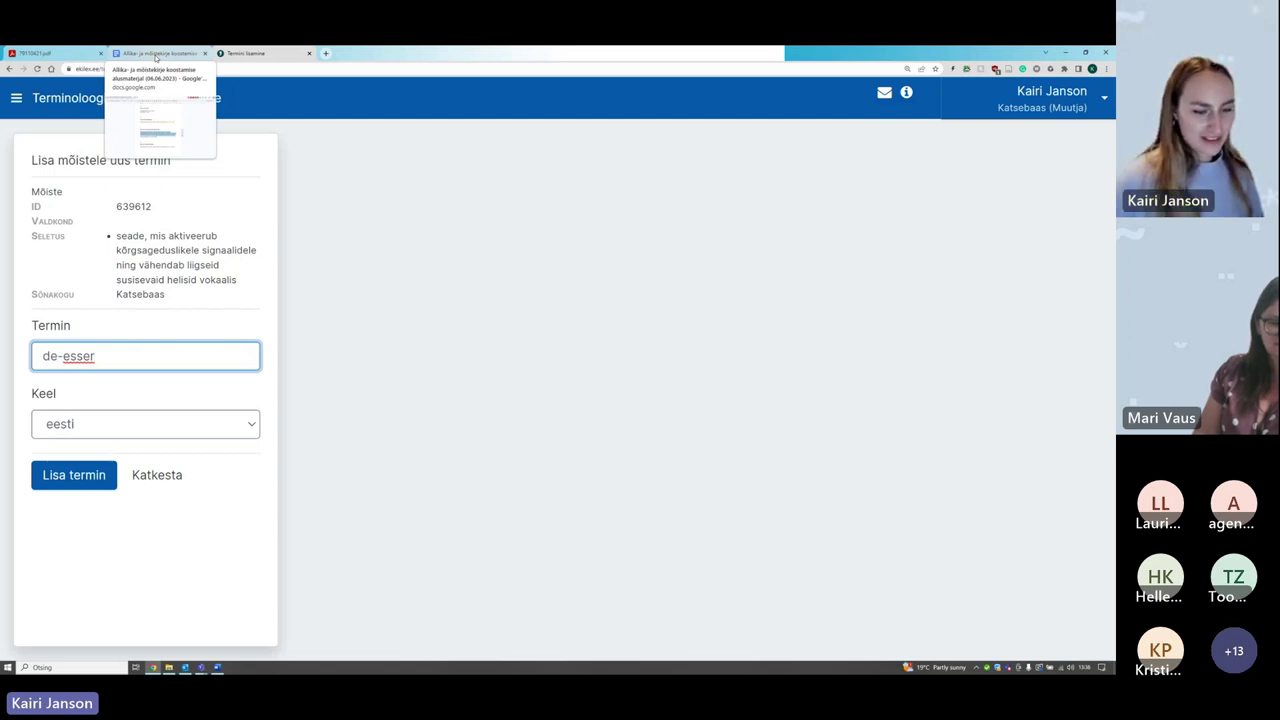
Step: Switch to the Google Docs instructions and check the spelling of the English term in item 10
click(155, 55)
scroll(510, 477, down, 5)
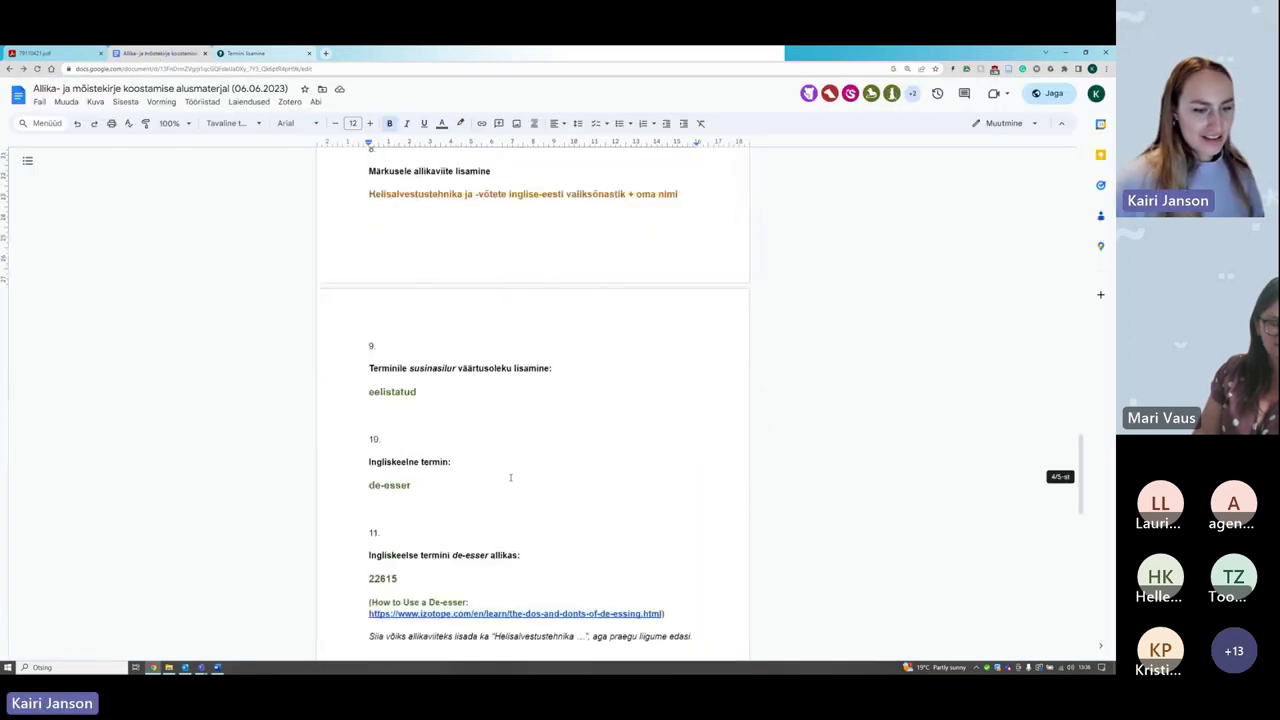
scroll(510, 477, down, 2)
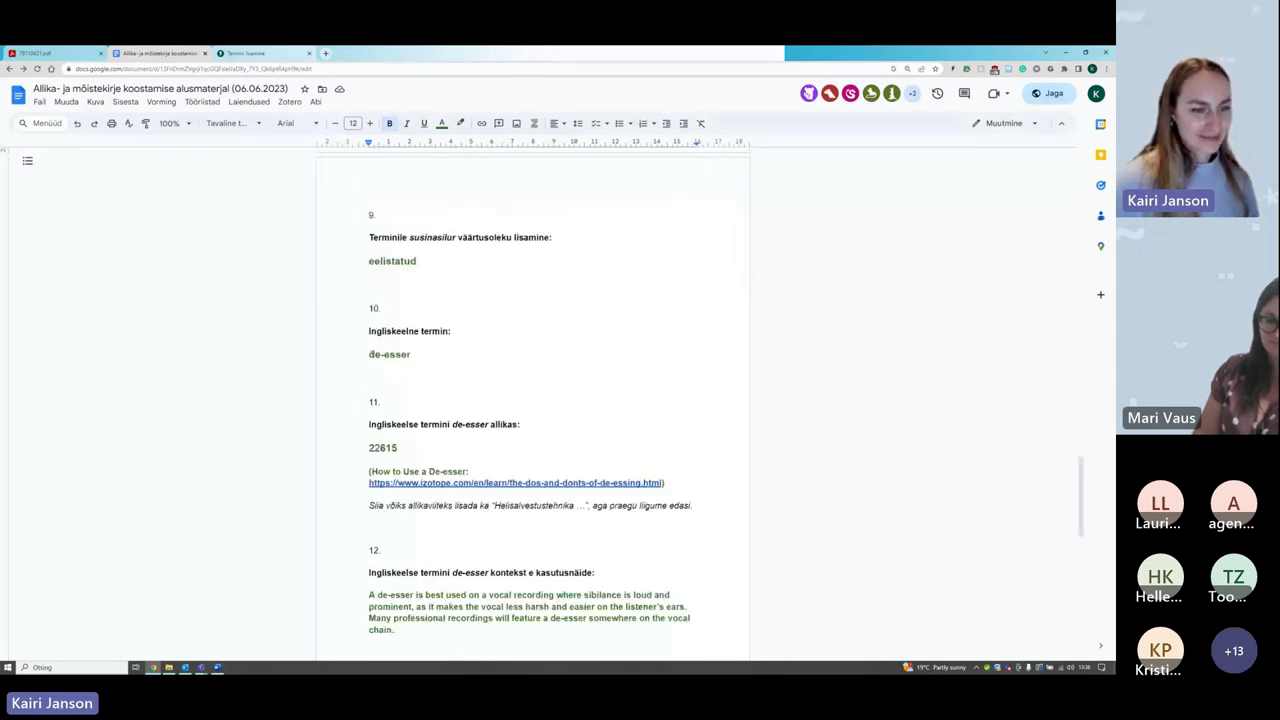
drag(370, 354, 428, 383)
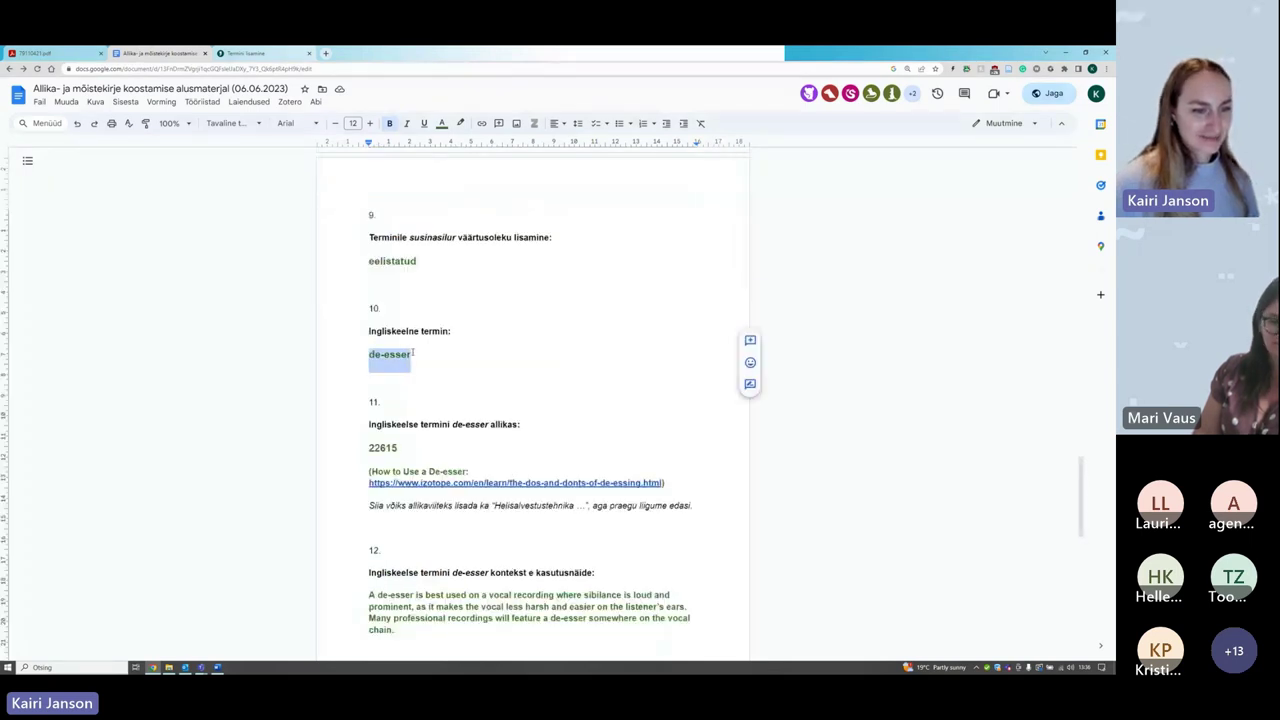
click(518, 378)
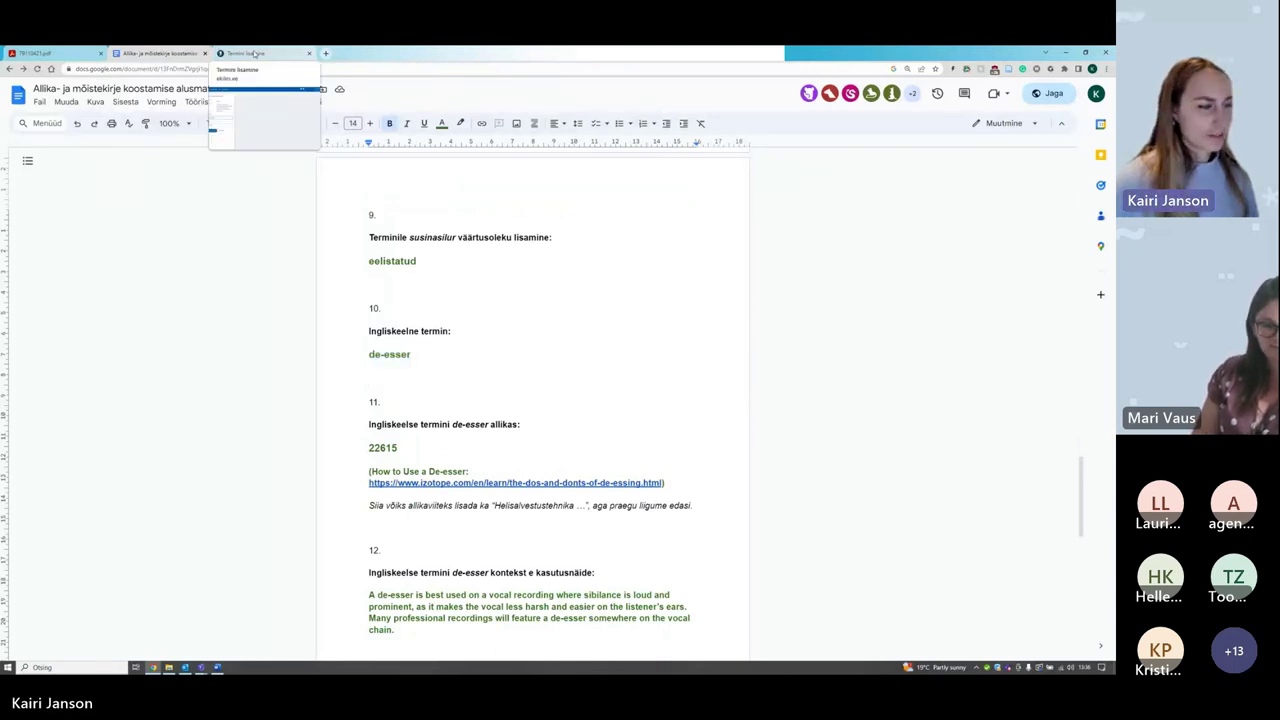
Step: Switch back to Ekilex and set the language of the new term de-esser to inglise
click(256, 53)
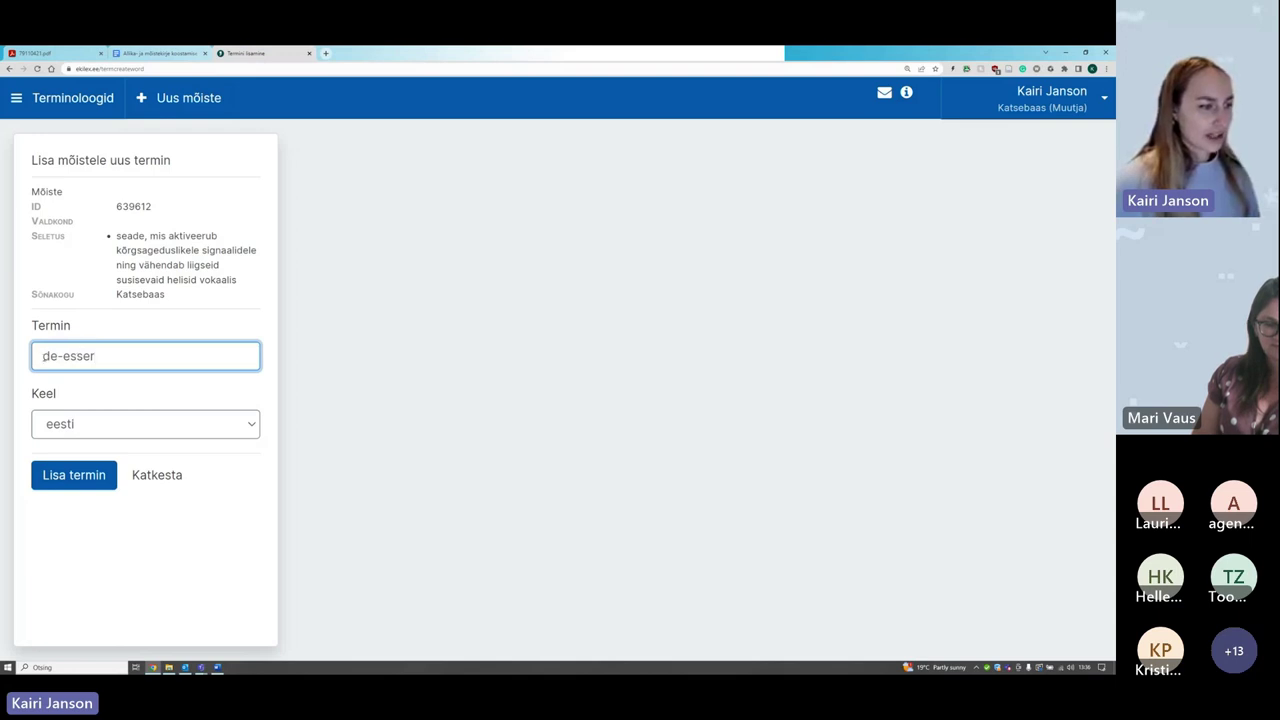
drag(43, 356, 122, 353)
click(122, 353)
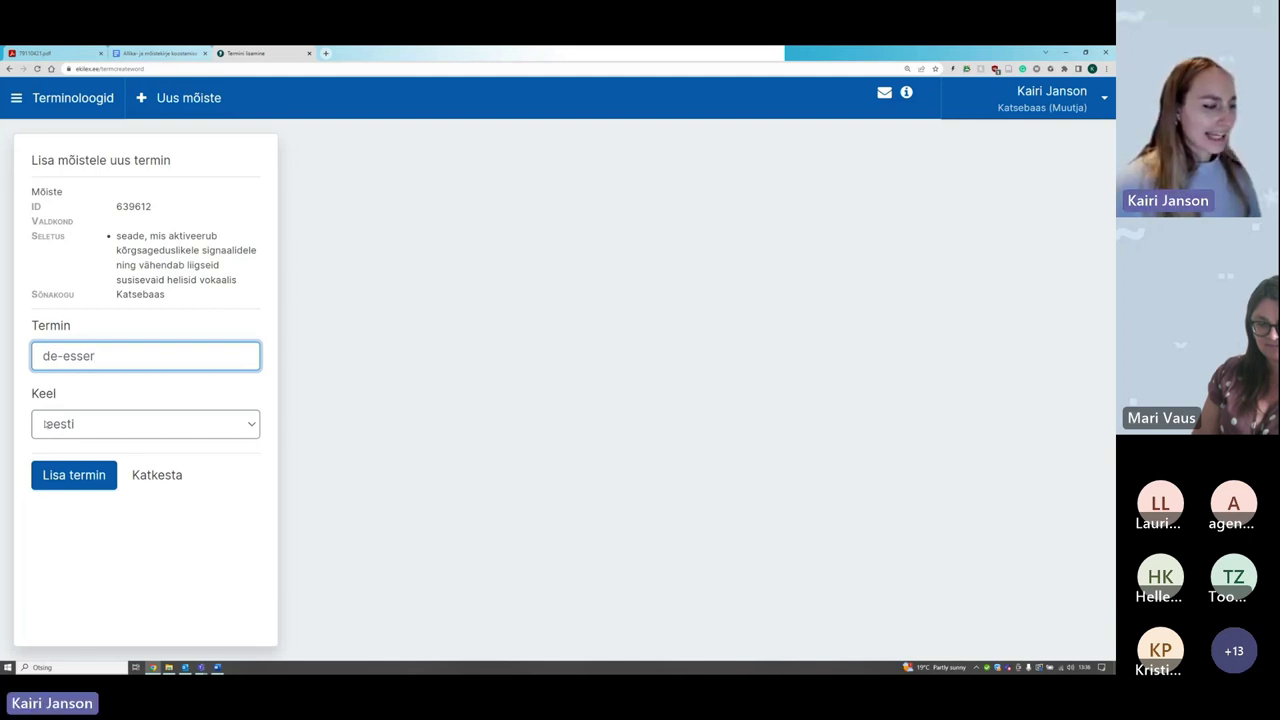
click(112, 429)
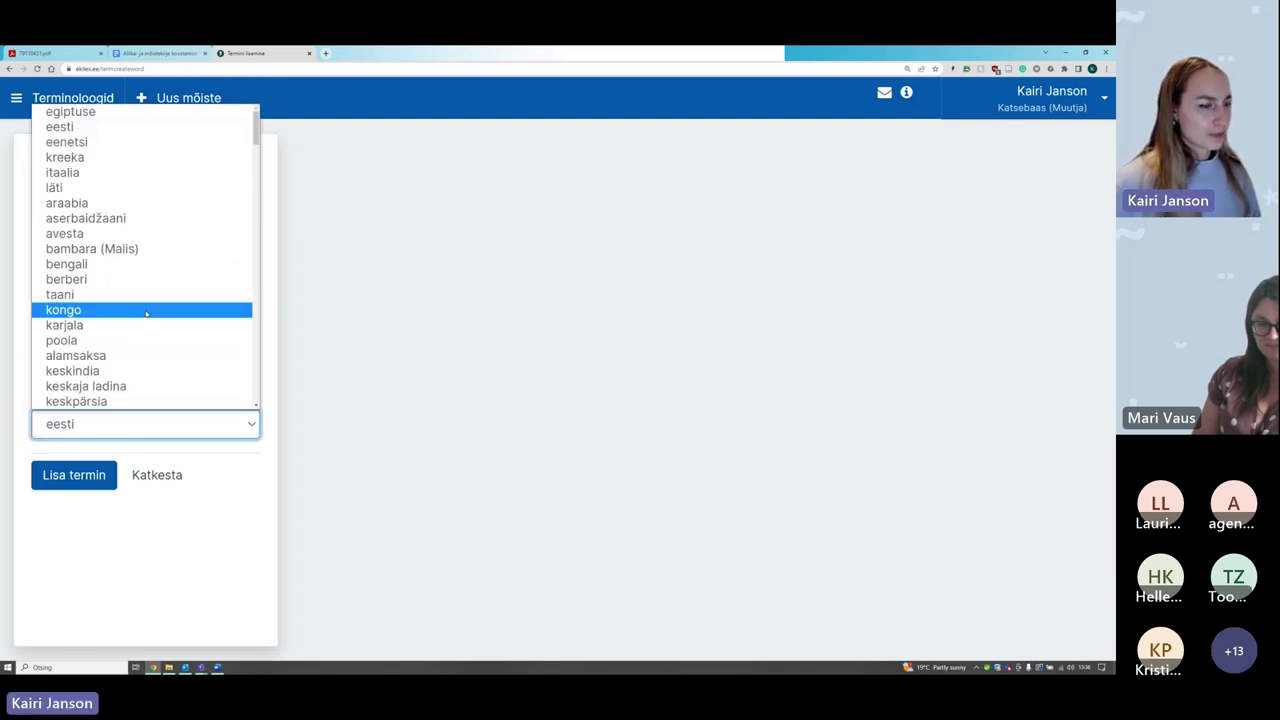
scroll(143, 328, down, 4)
scroll(143, 328, down, 5)
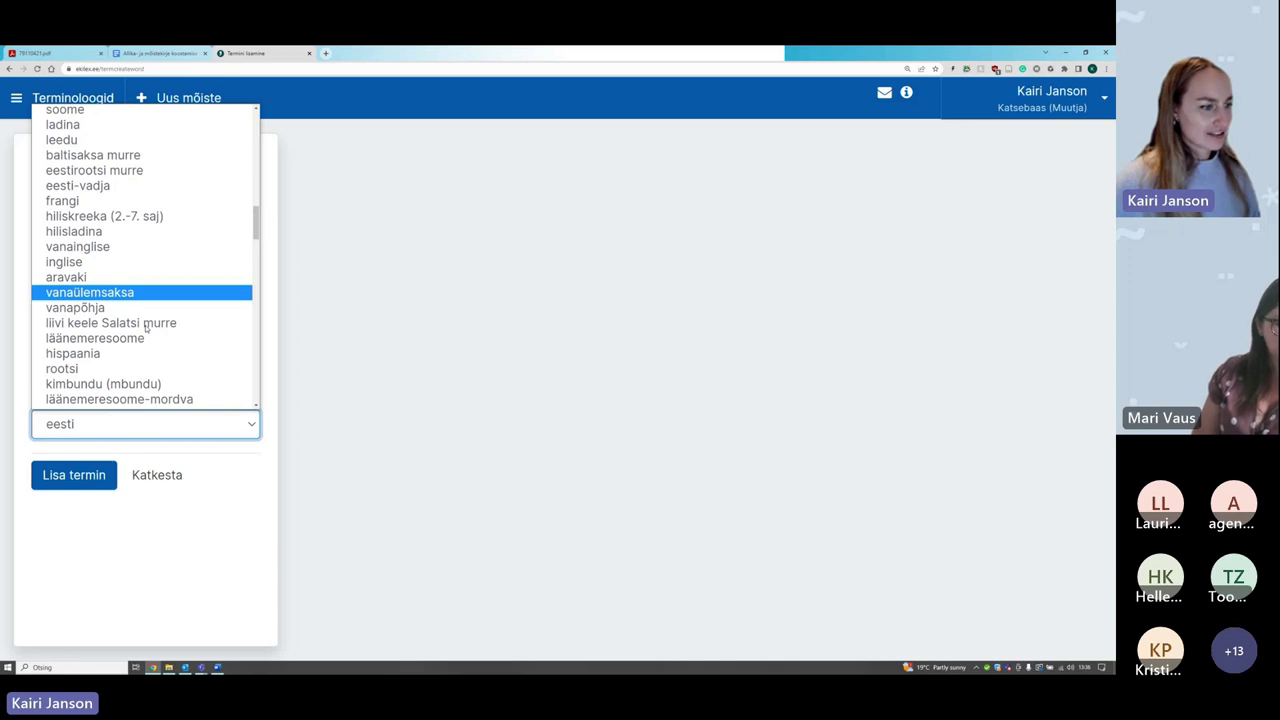
scroll(143, 329, down, 8)
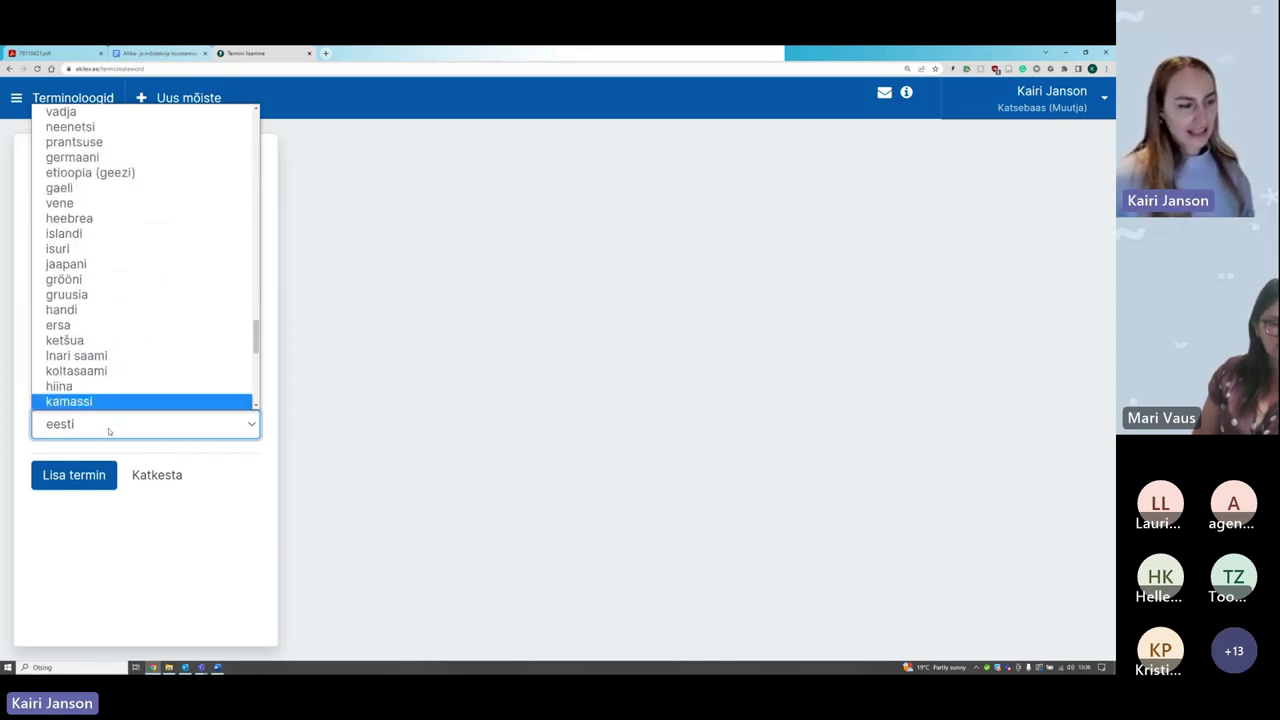
text(inglise)
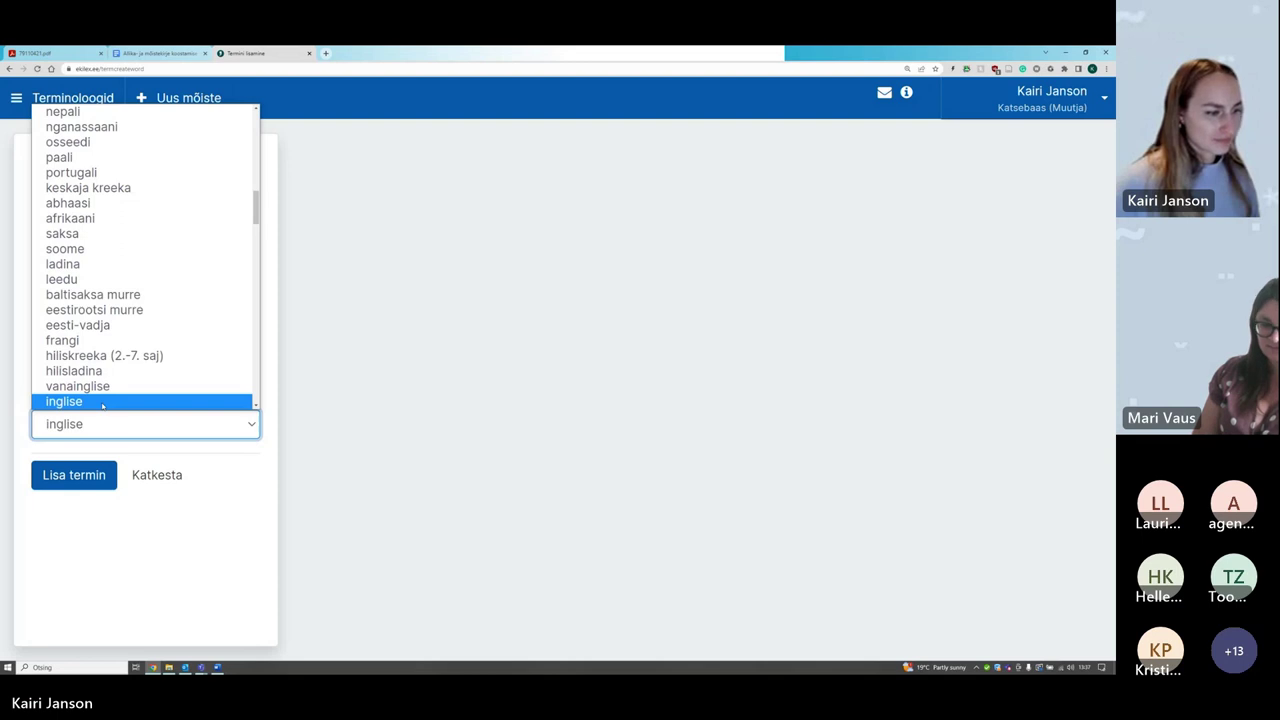
click(102, 402)
click(401, 397)
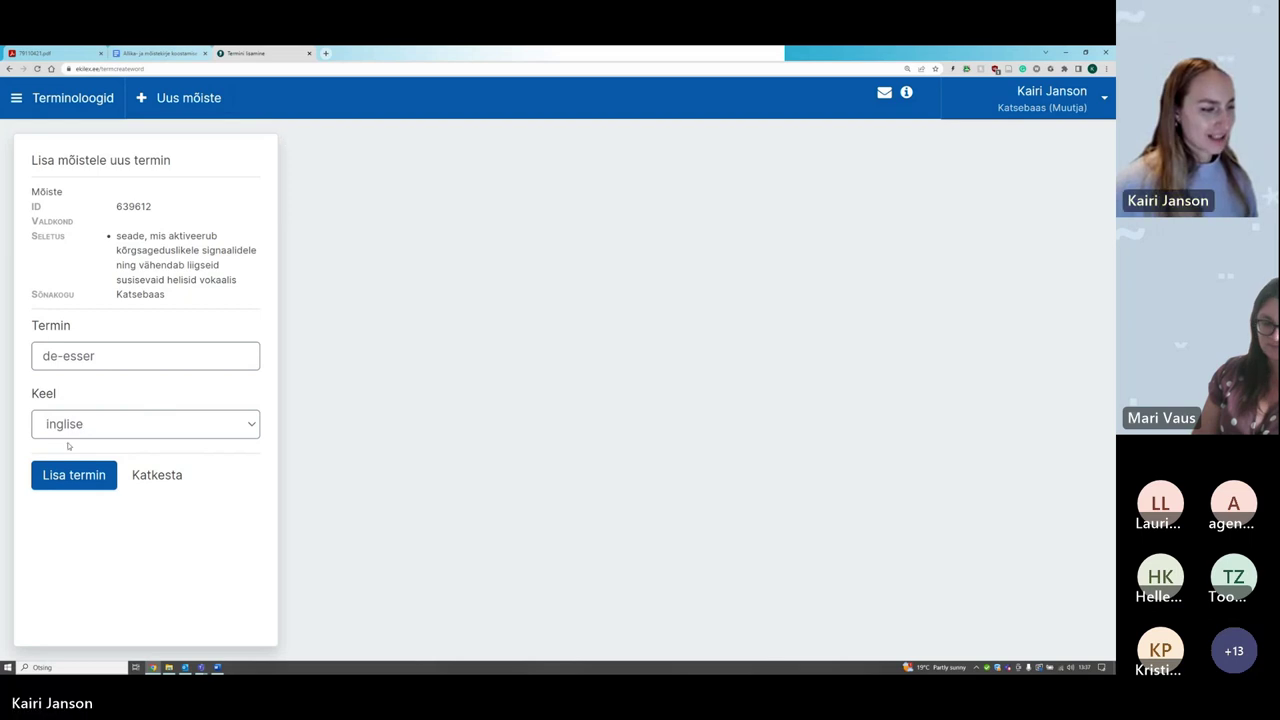
Step: Add the English term de-esser to concept 639612, confirming its creation as a new term
click(74, 476)
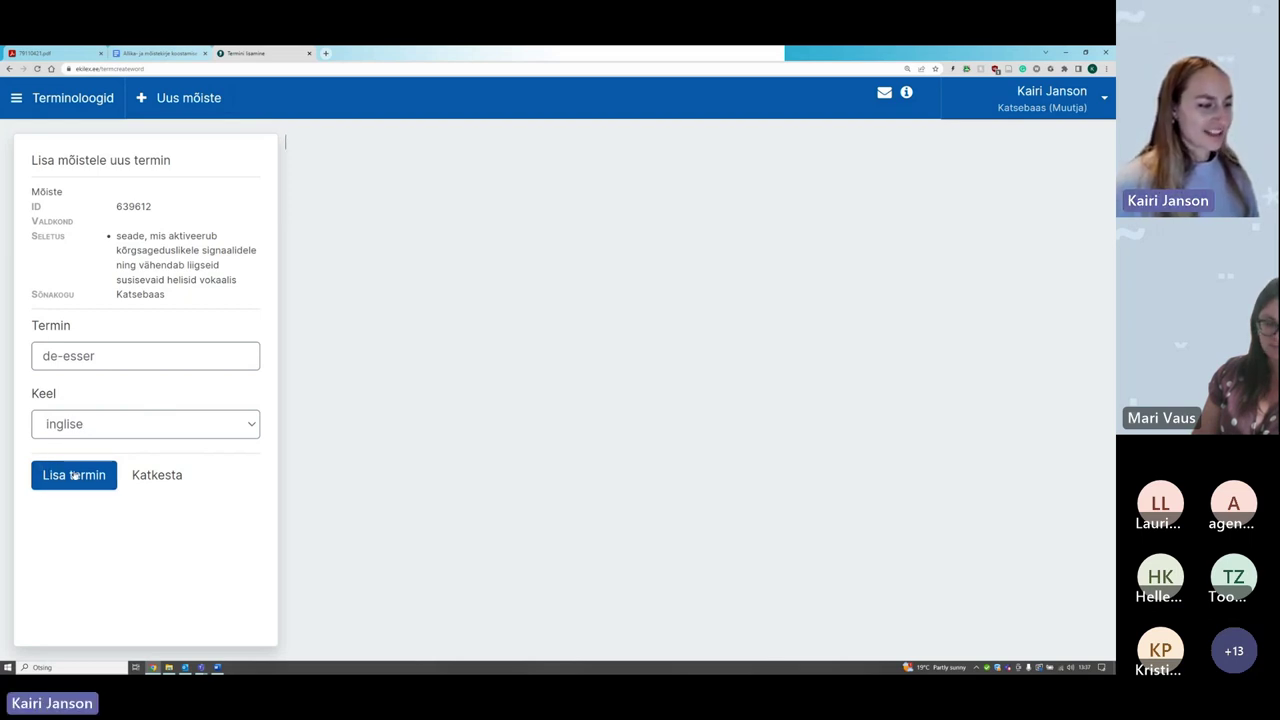
click(74, 476)
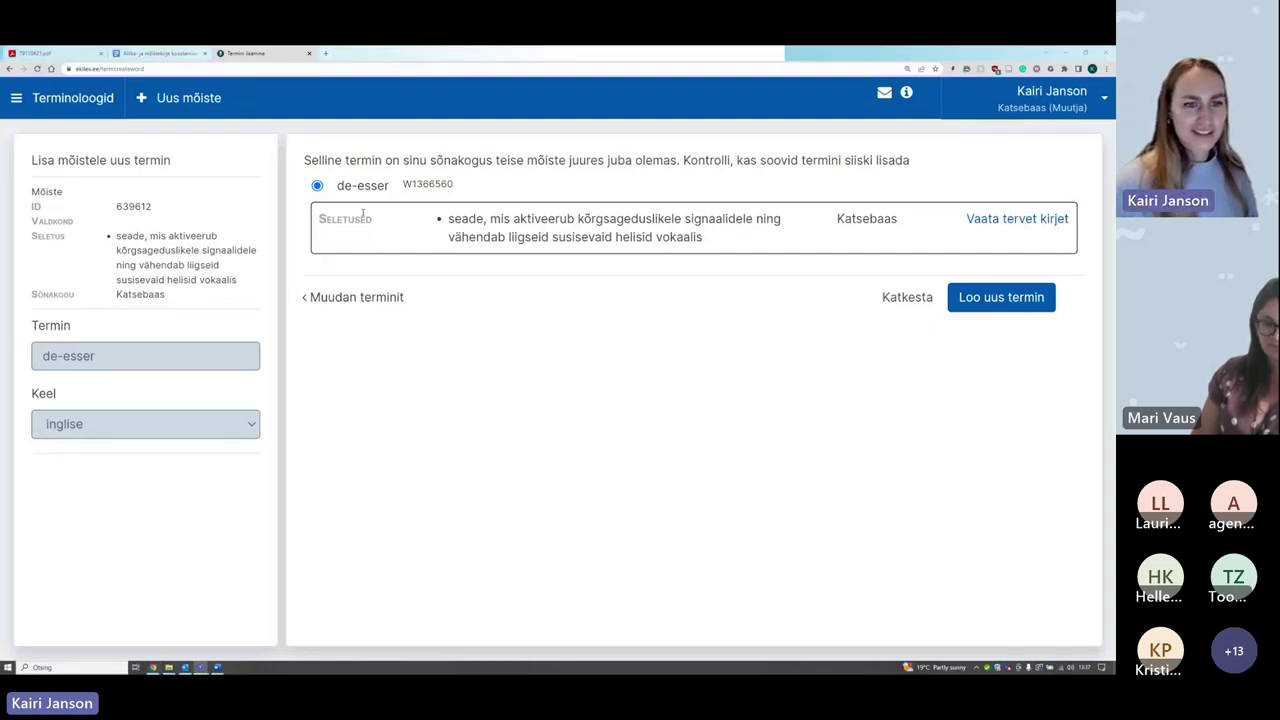
click(1001, 302)
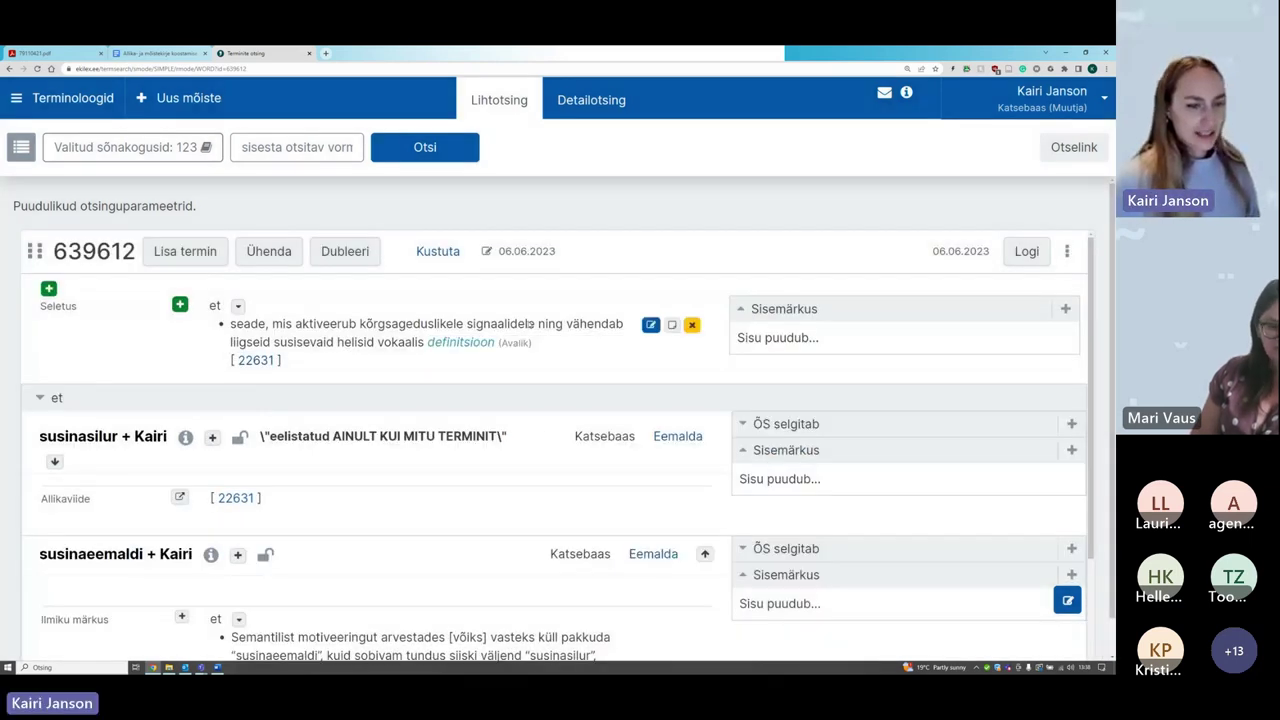
mouse_move(493, 364)
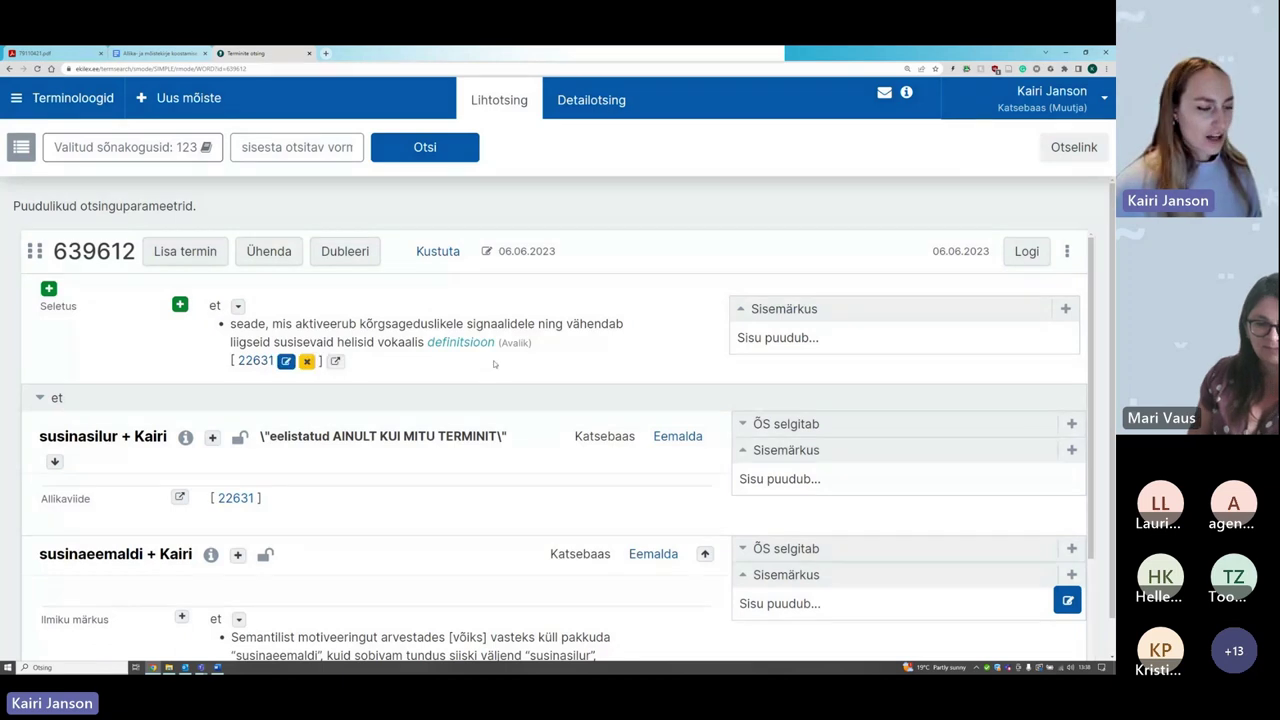
scroll(493, 364, down, 2)
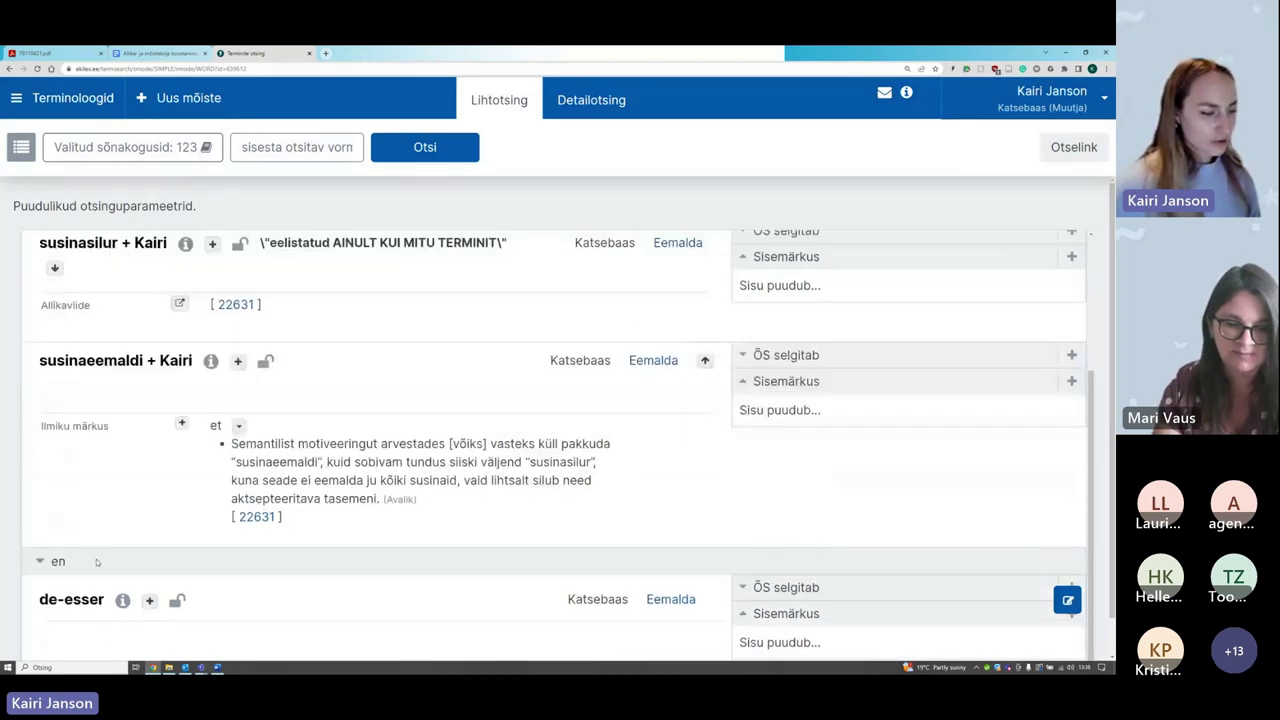
mouse_move(95, 600)
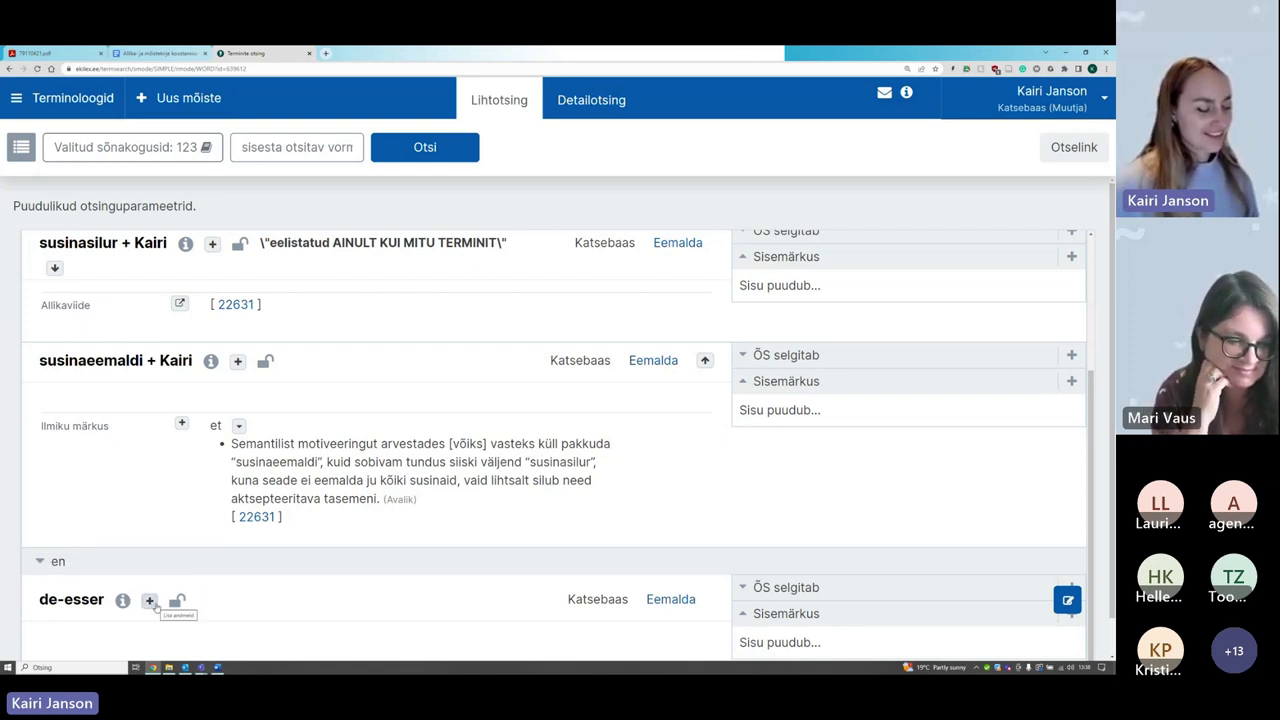
mouse_move(44, 601)
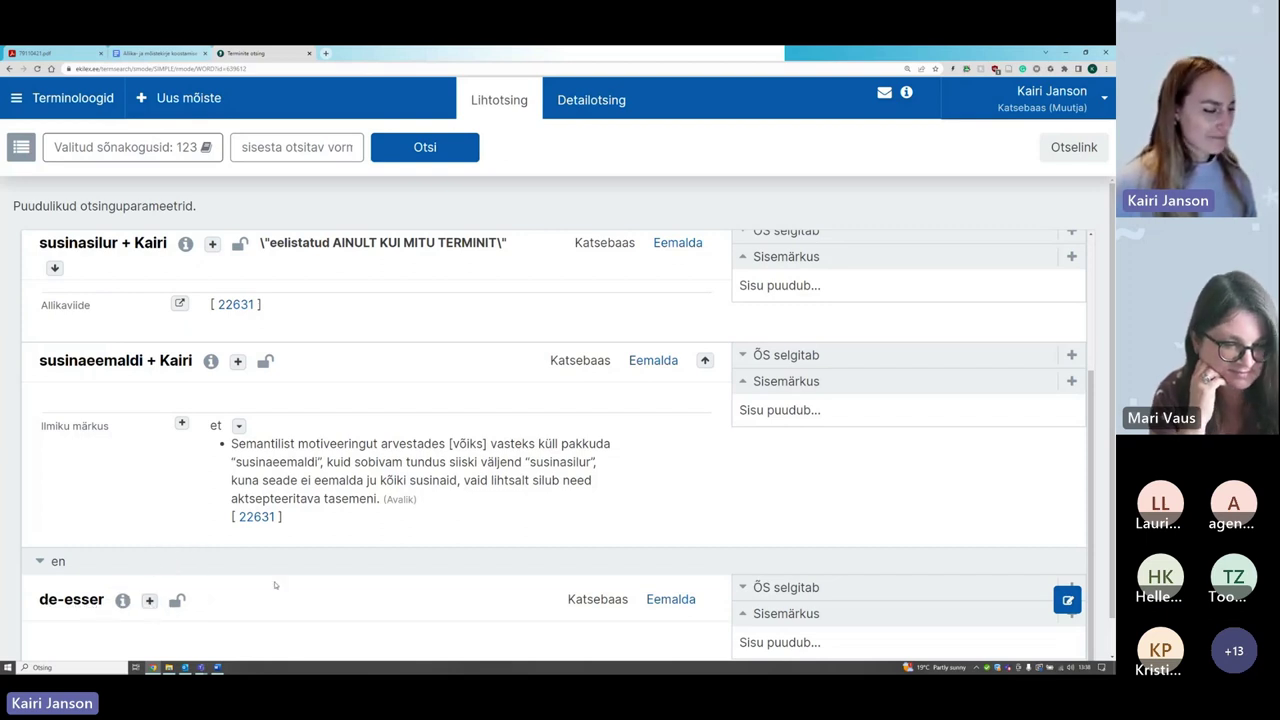
mouse_move(348, 510)
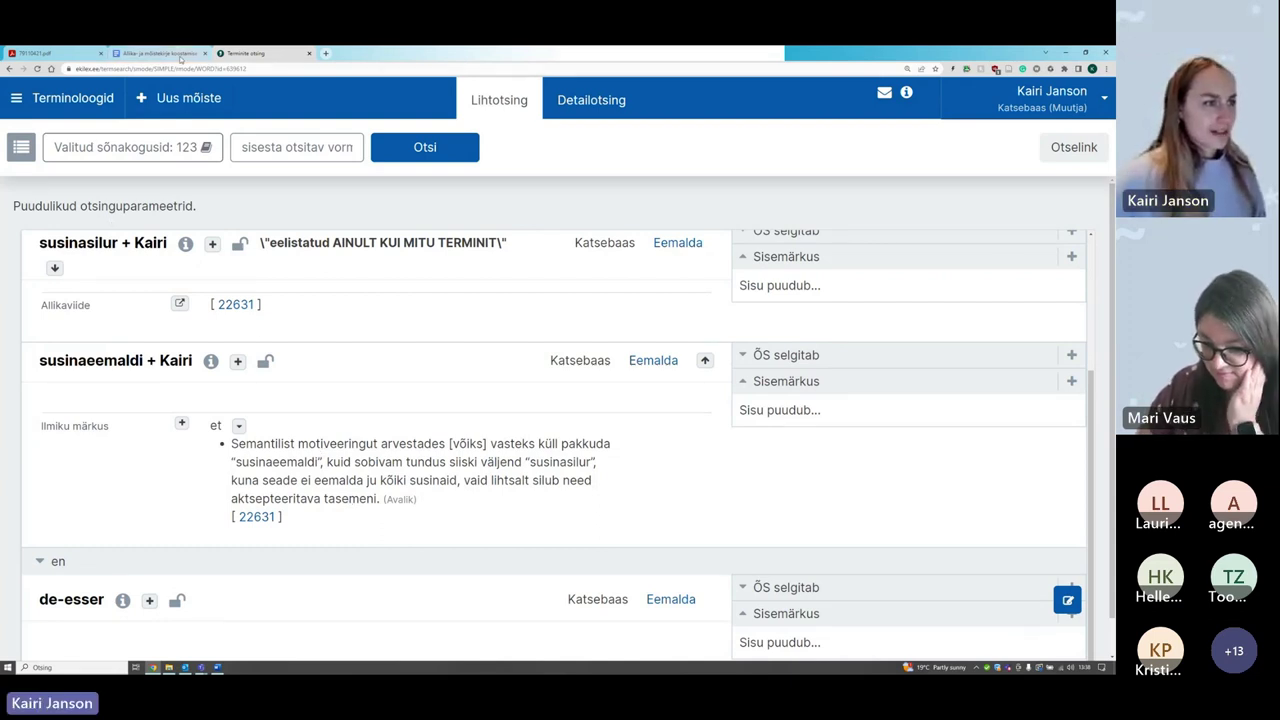
Step: Switch to the Google Docs instructions and copy the de-esser usage example from item 12
mouse_move(180, 59)
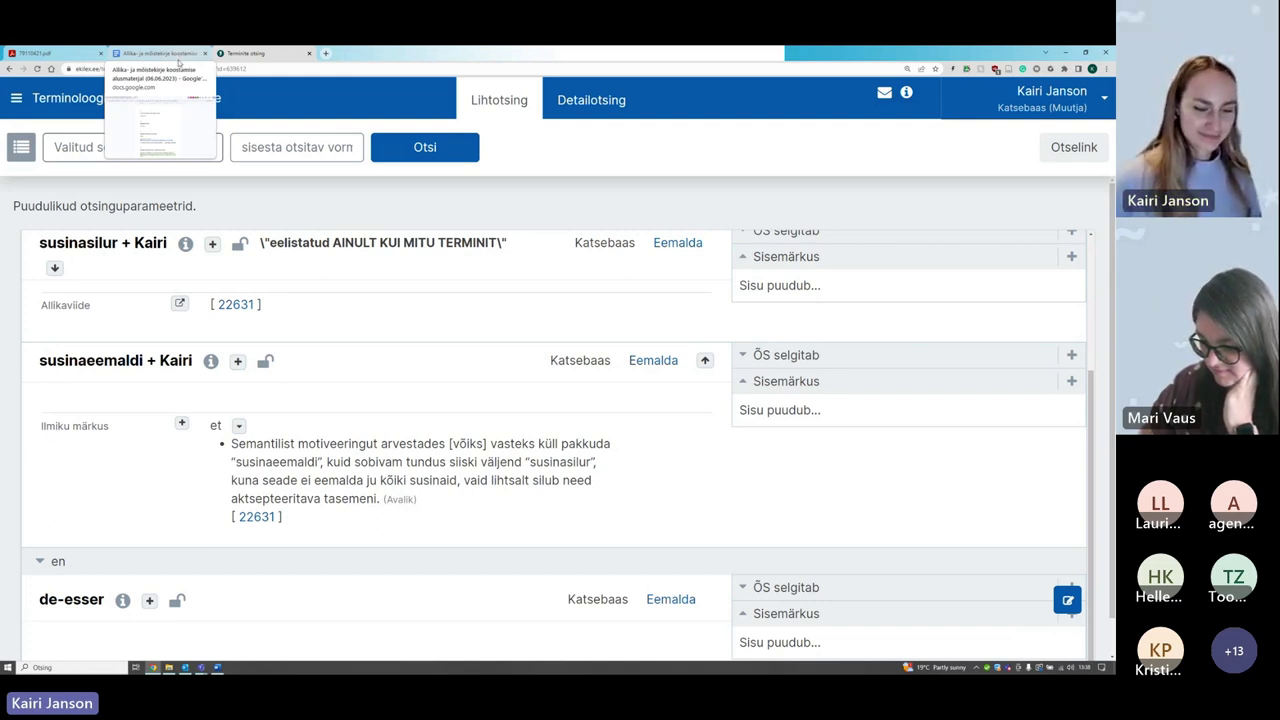
click(178, 60)
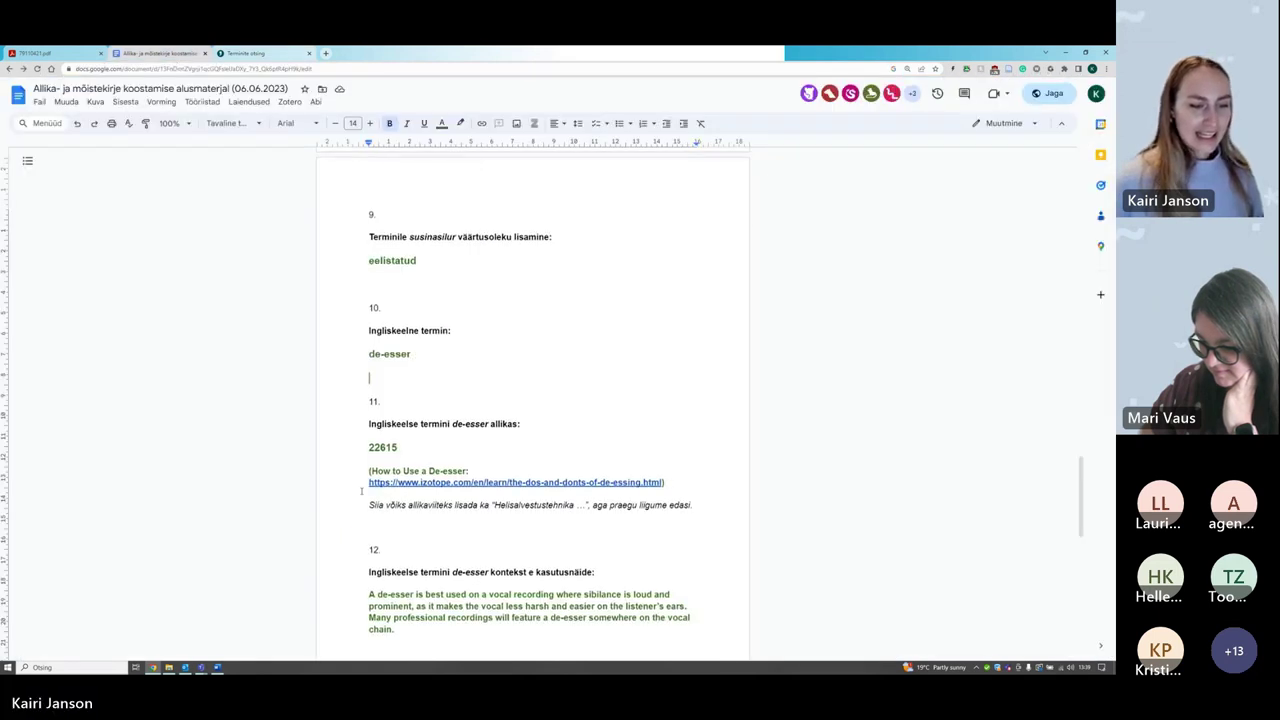
scroll(362, 490, down, 2)
scroll(332, 481, down, 1)
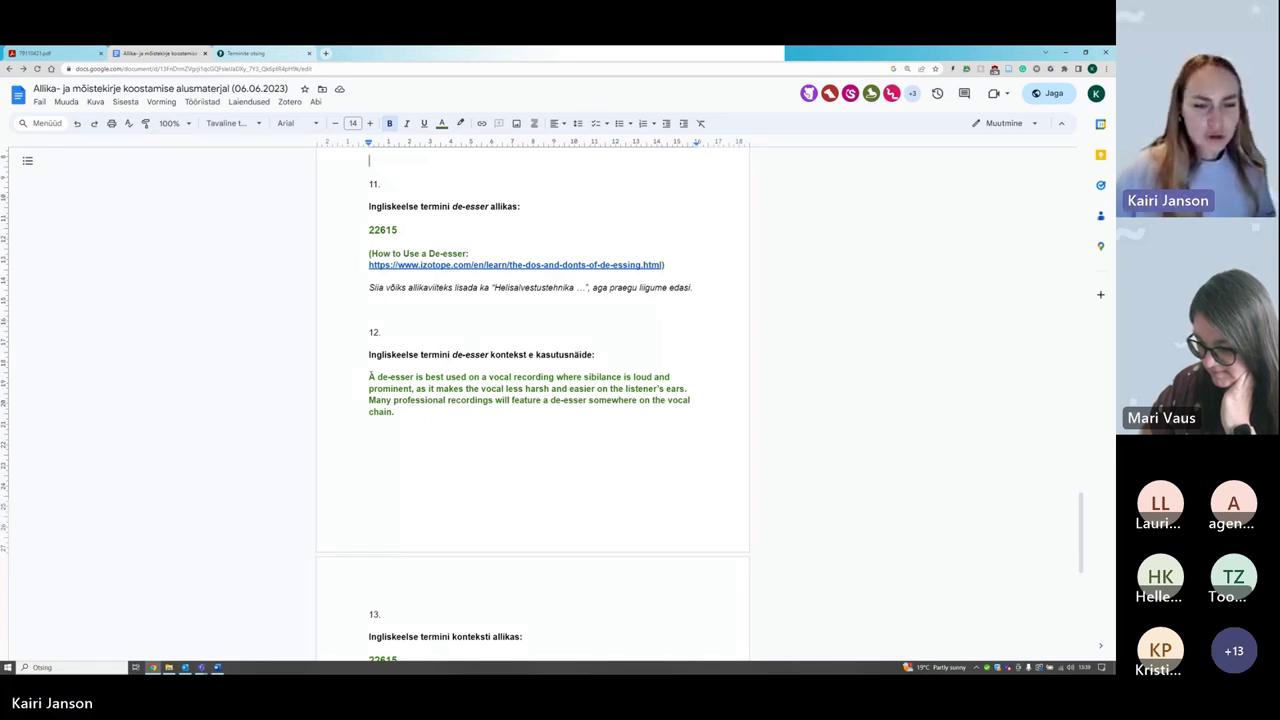
drag(369, 377, 395, 418)
key(ctrl+c)
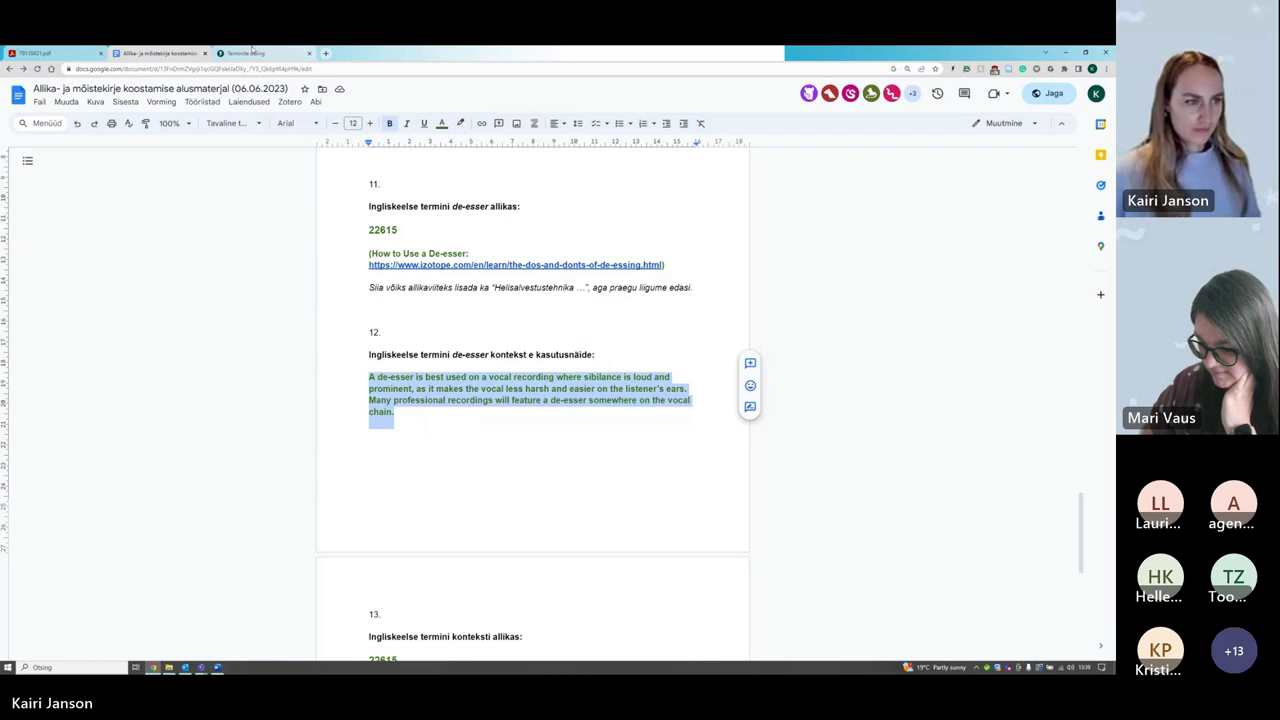
Step: Switch back to Ekilex, paste the copied usage example as a public context for the term de-esser and save it
mouse_move(243, 58)
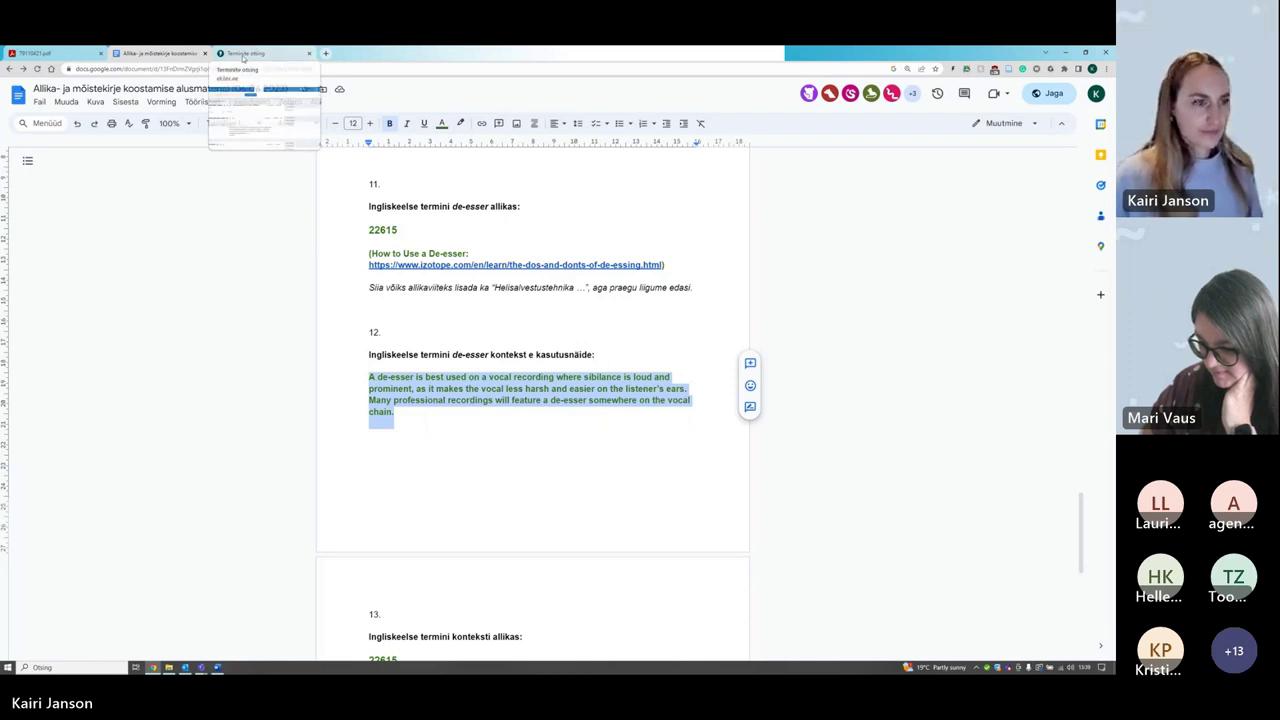
click(243, 53)
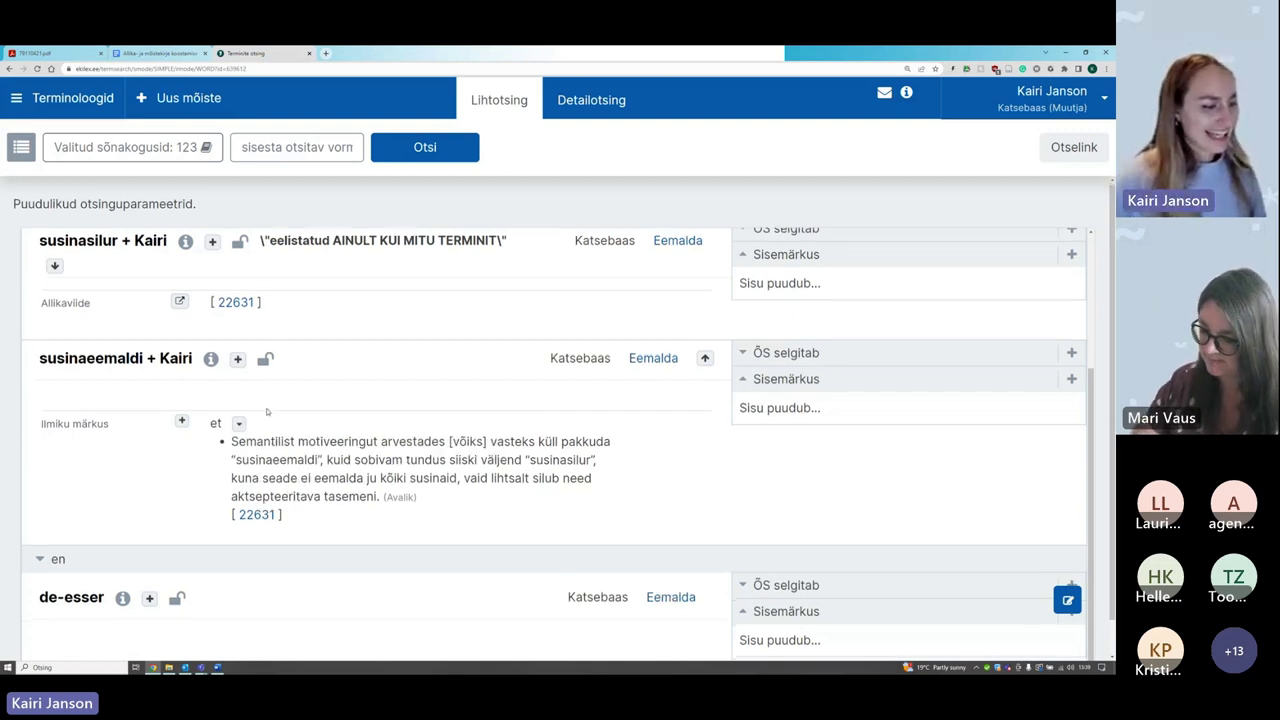
scroll(47, 566, down, 1)
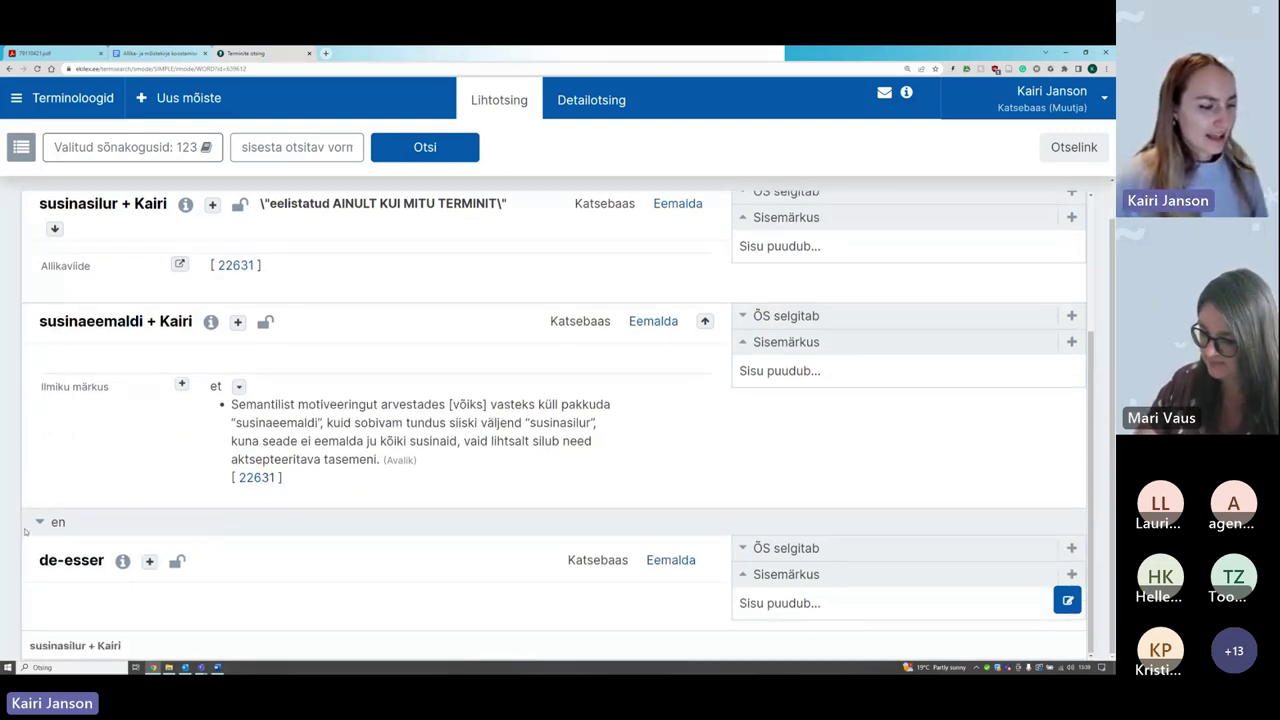
click(149, 561)
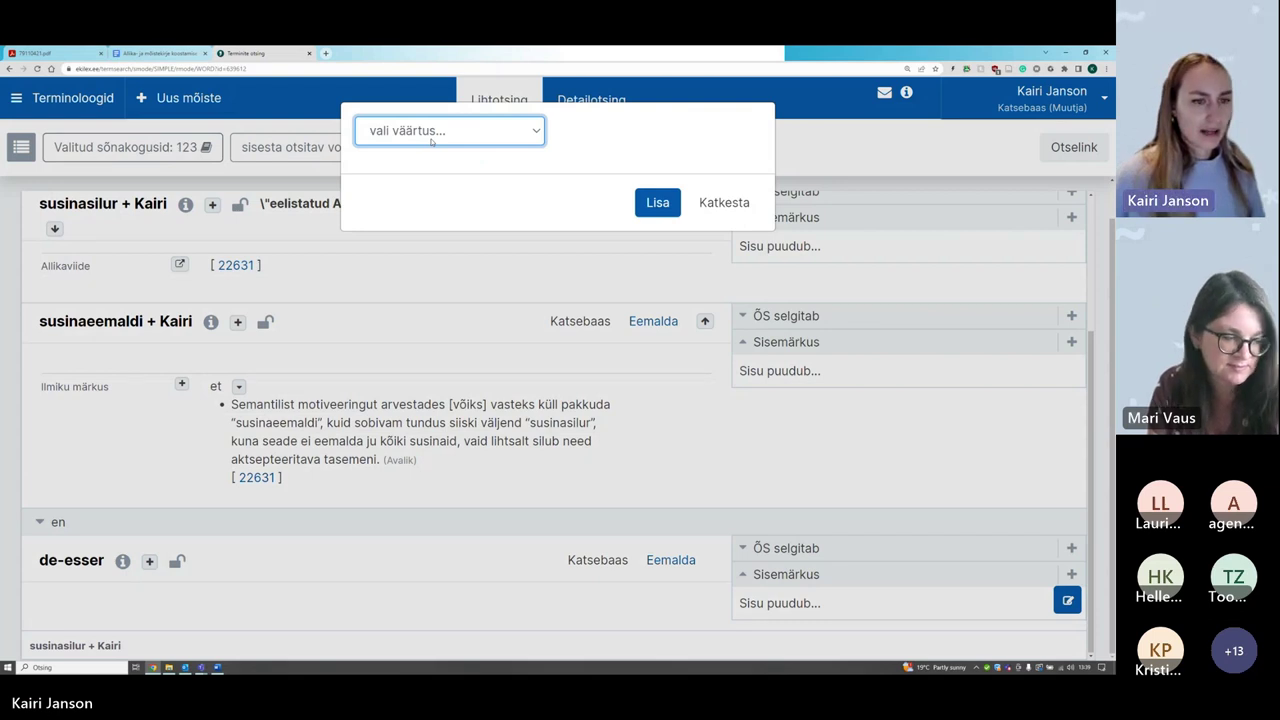
click(432, 143)
click(426, 169)
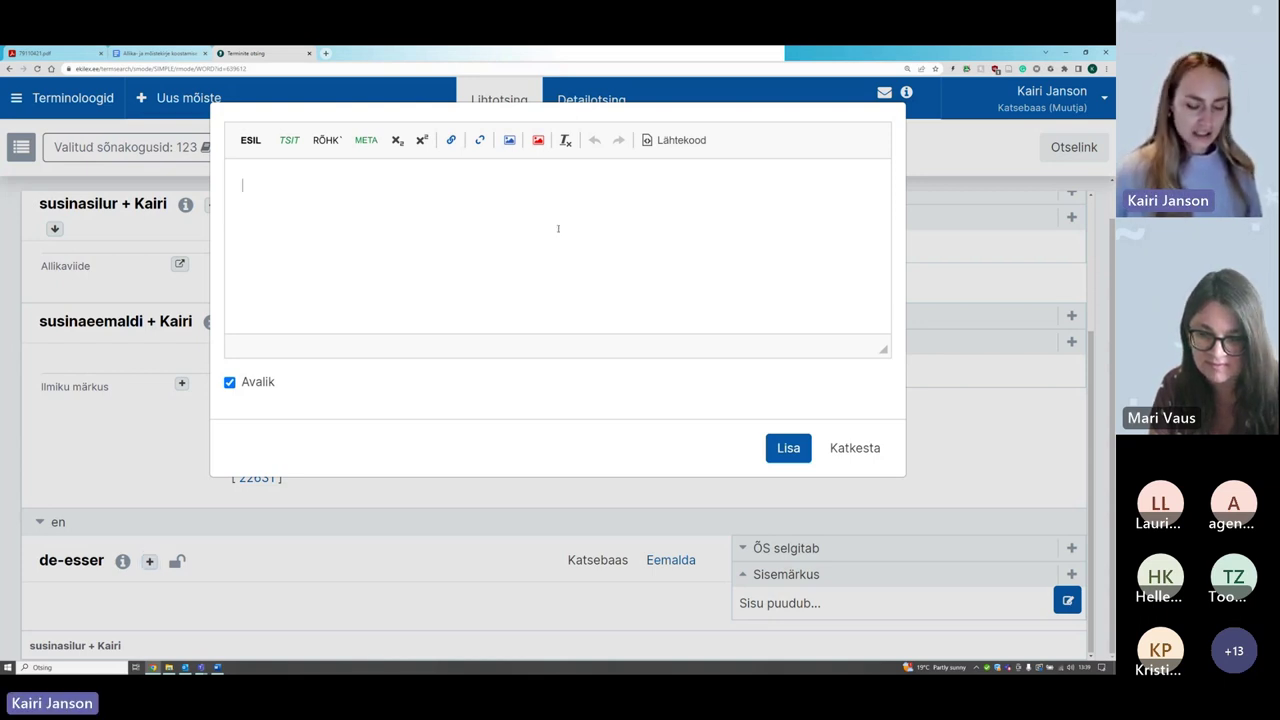
key(ctrl+v)
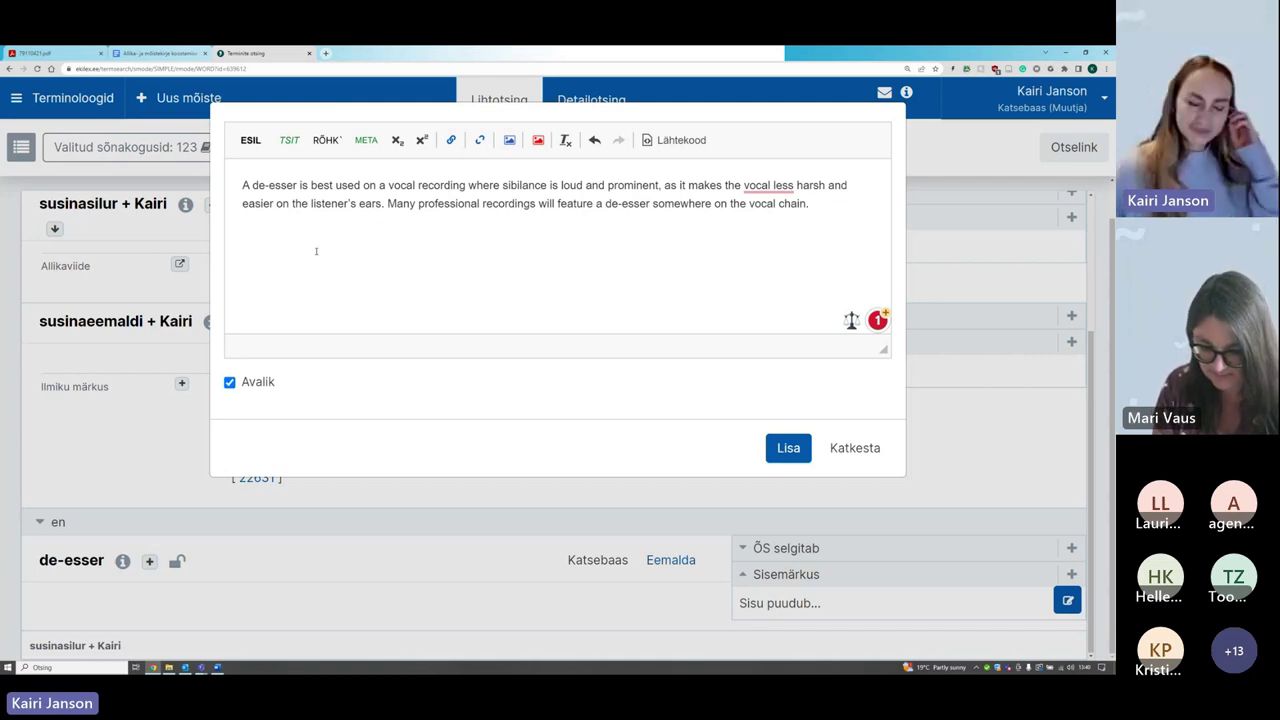
click(853, 213)
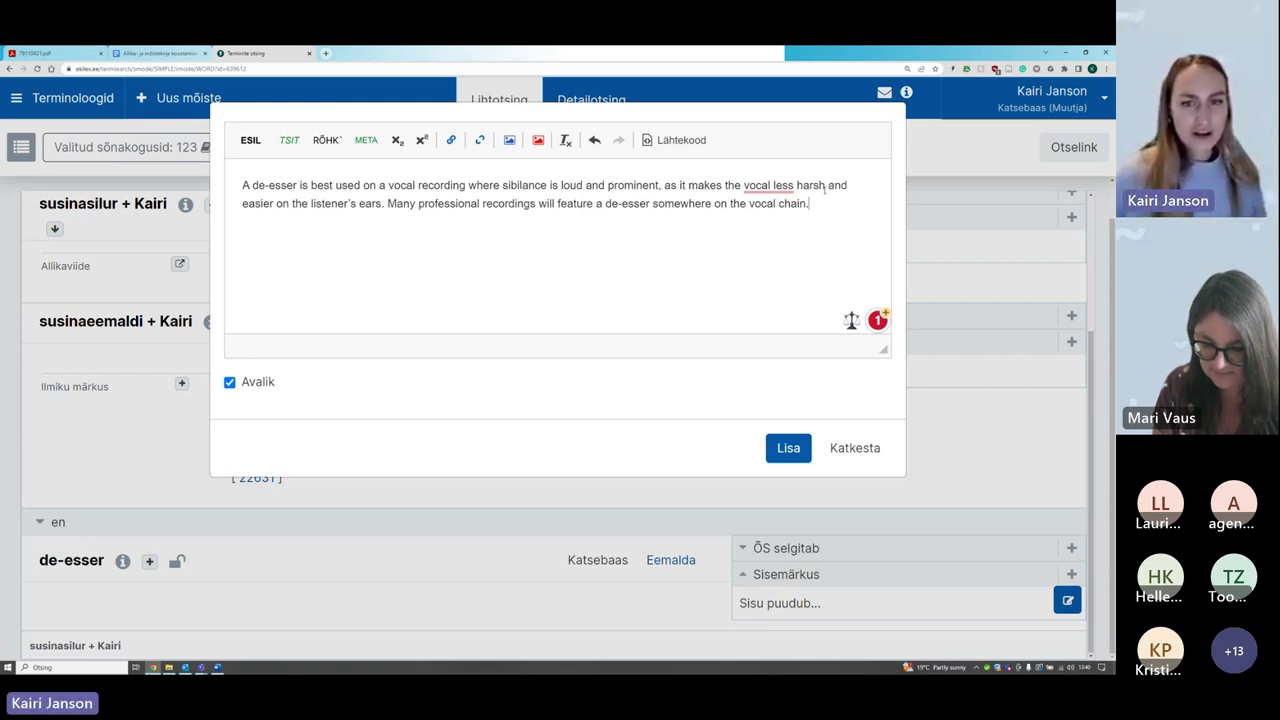
click(789, 453)
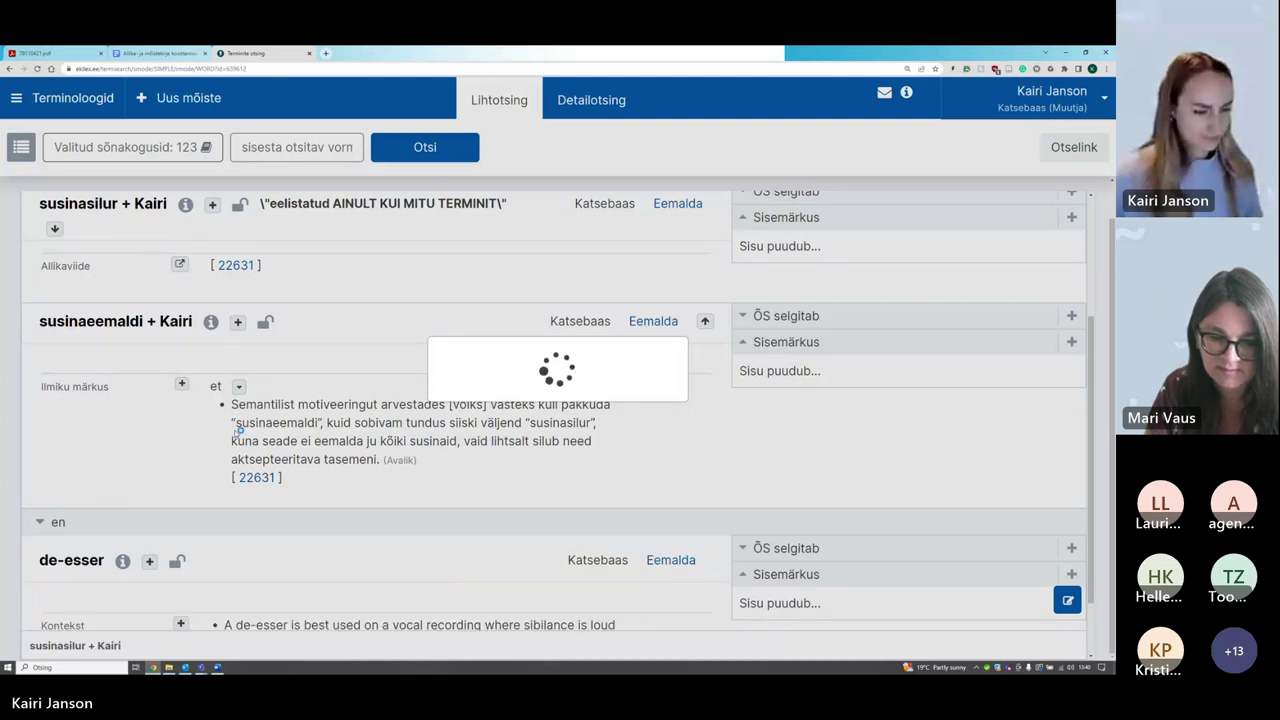
Step: Start adding a source reference to the de-esser context and look up its source number in item 13 of the Google Docs instructions
scroll(234, 436, down, 1)
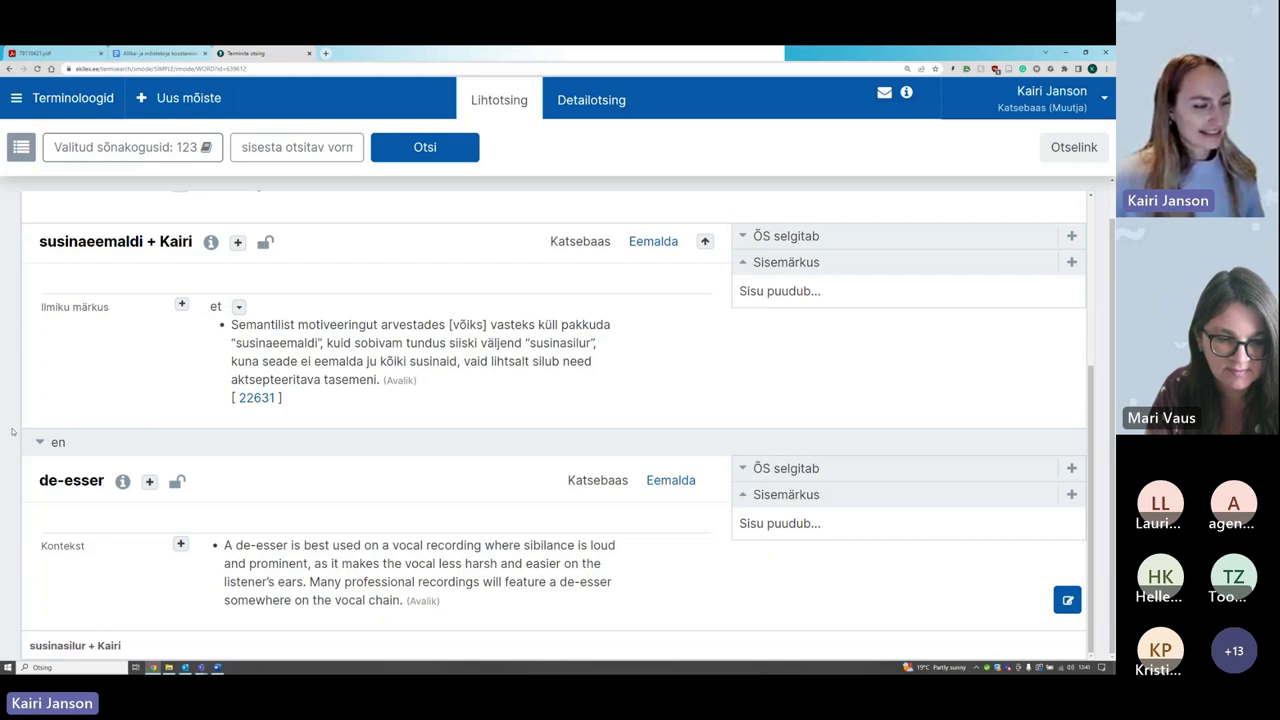
mouse_move(68, 488)
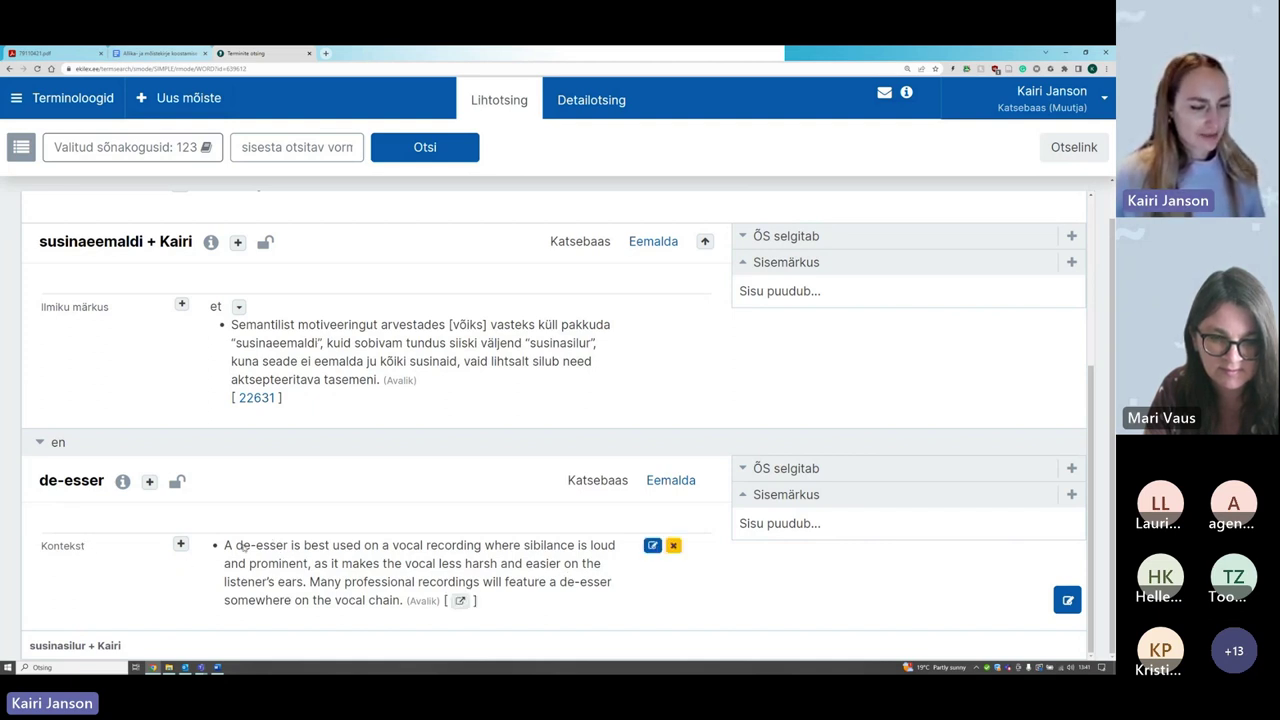
drag(236, 546, 289, 546)
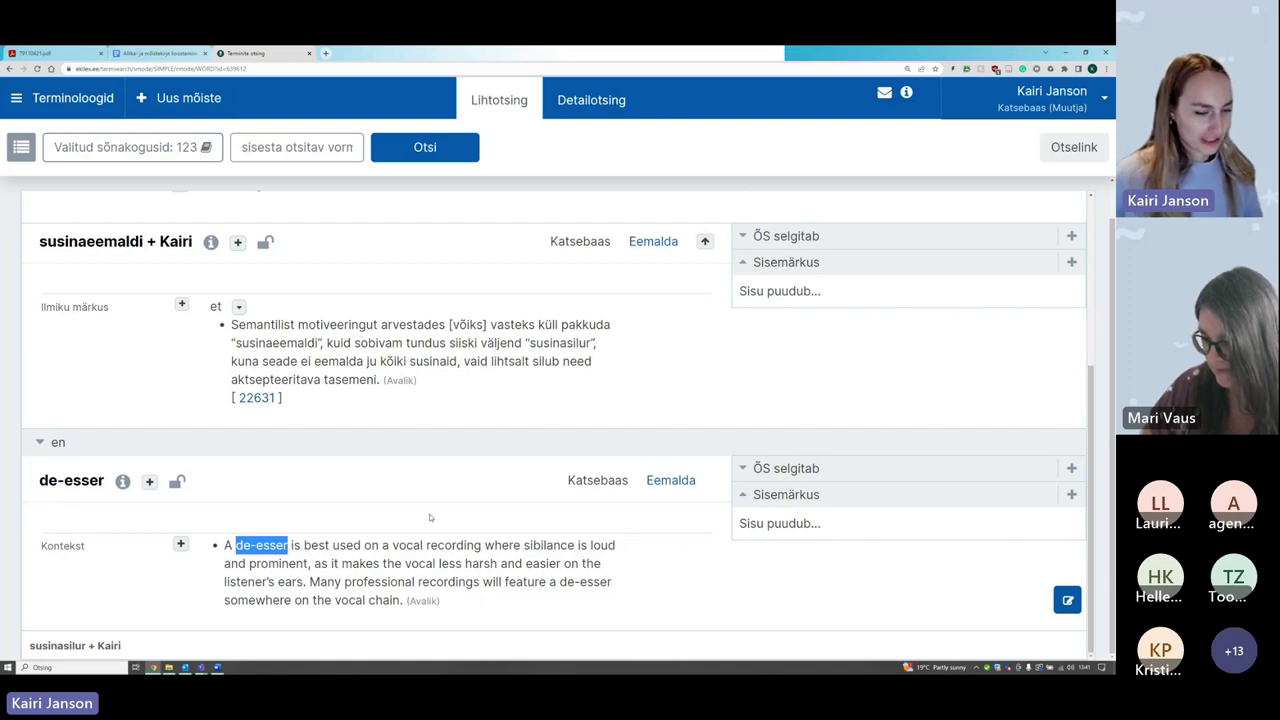
click(328, 566)
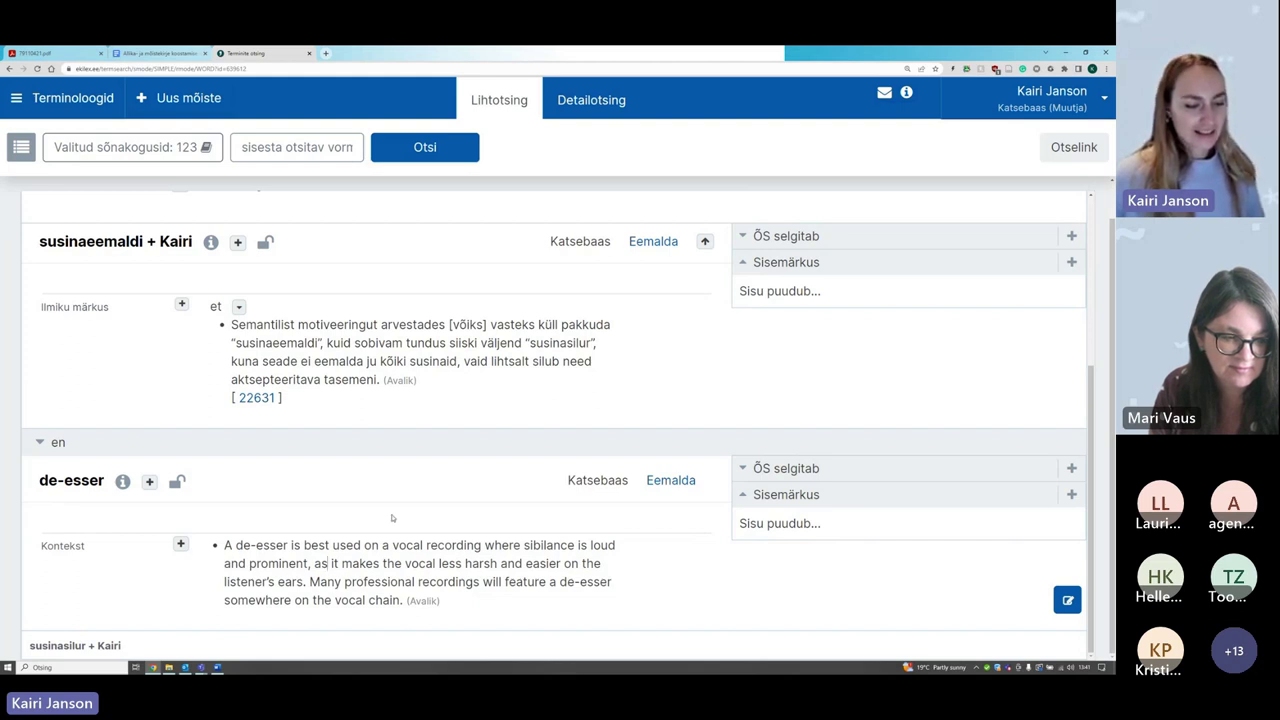
mouse_move(446, 570)
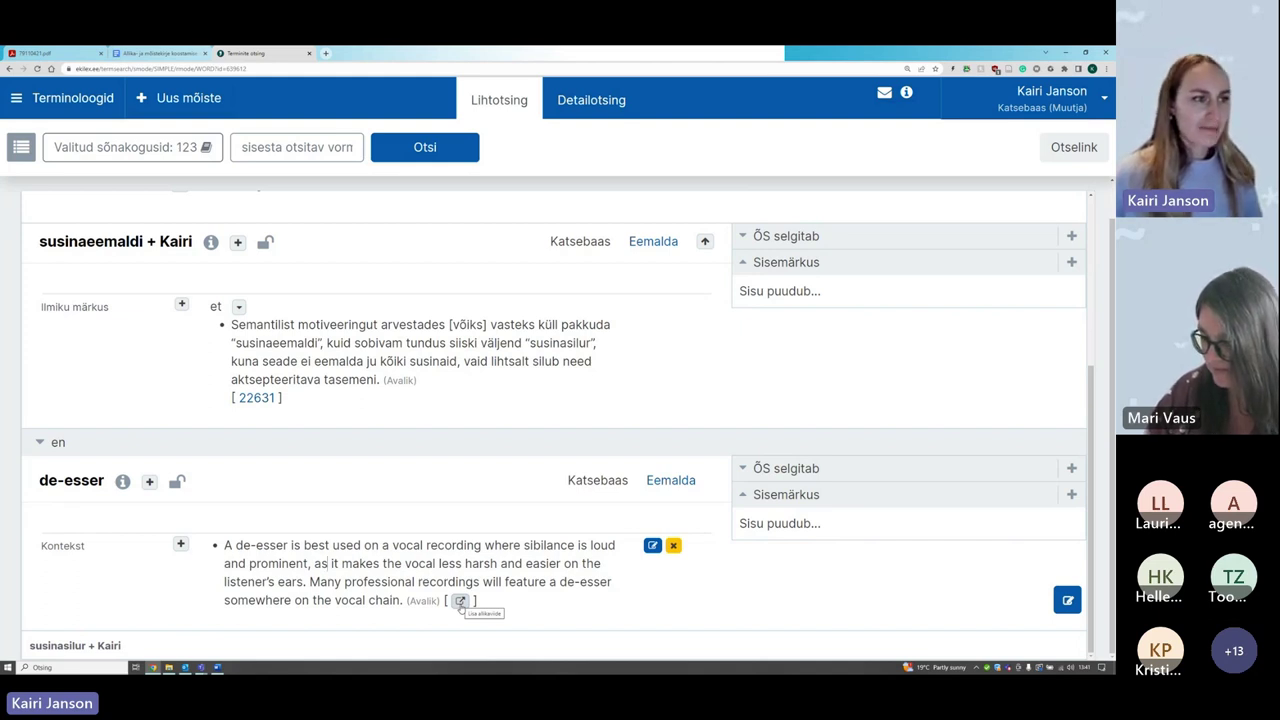
click(460, 601)
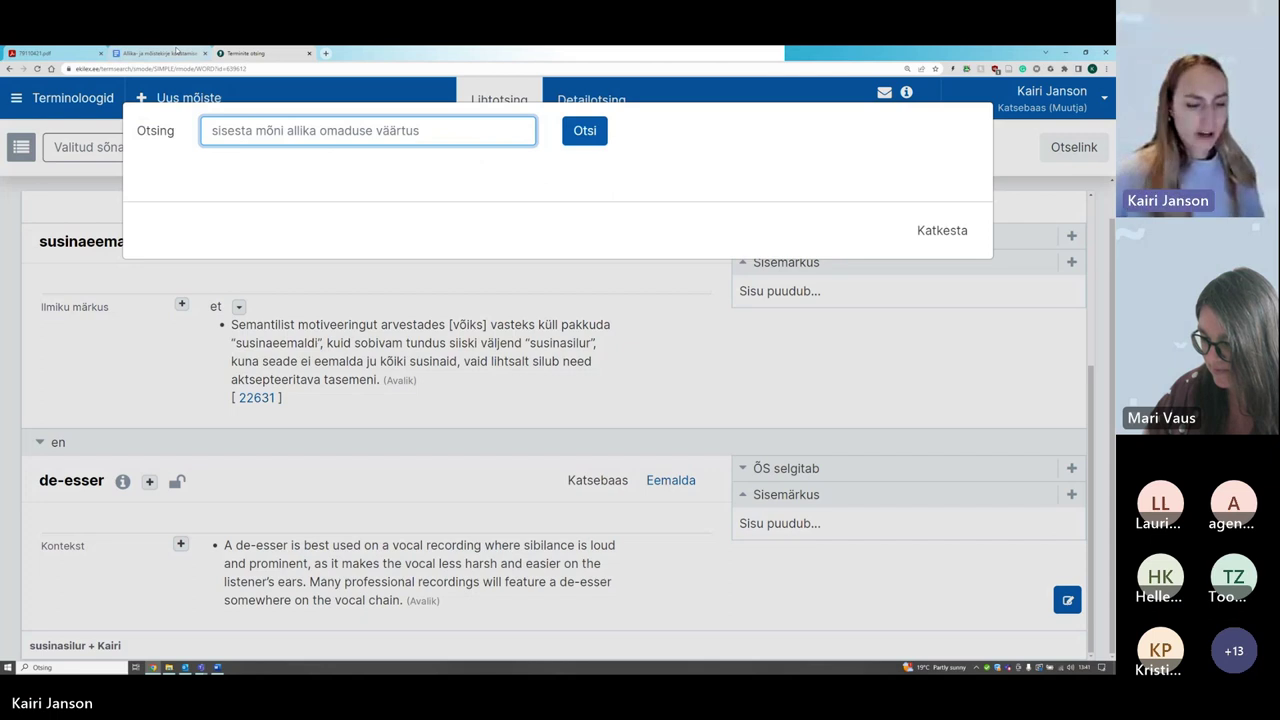
click(176, 52)
scroll(384, 447, down, 5)
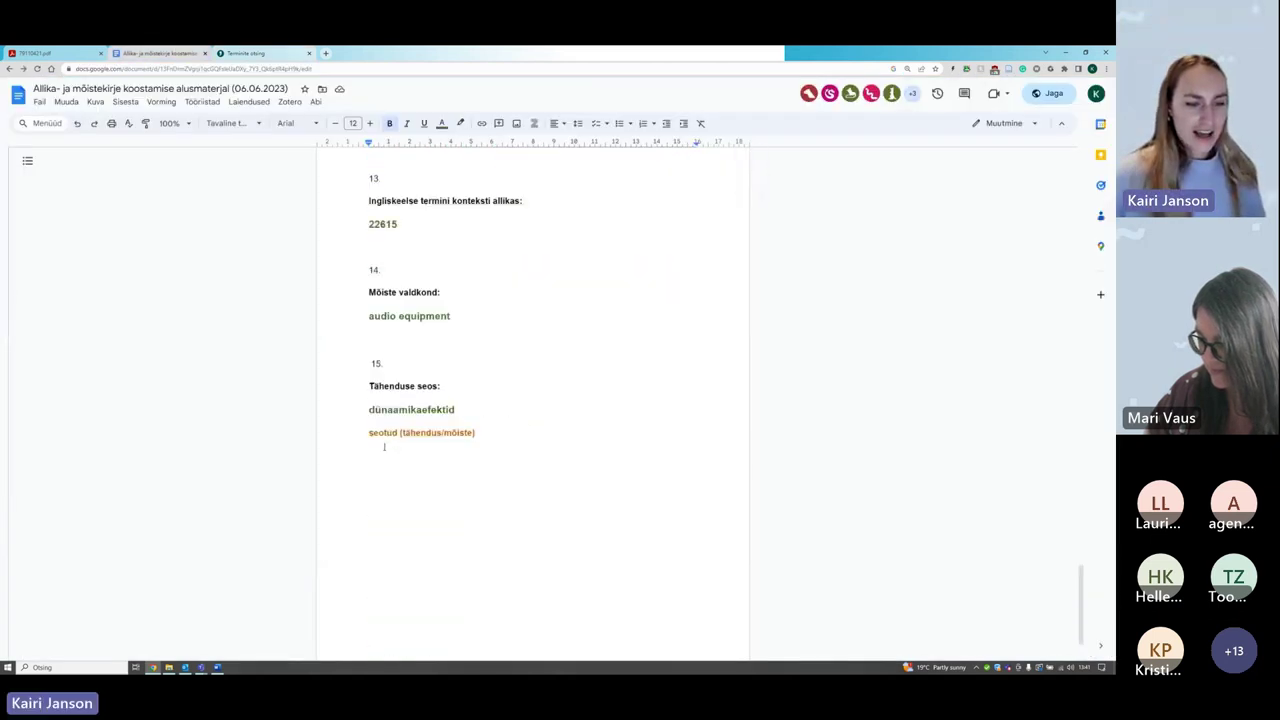
scroll(381, 419, up, 2)
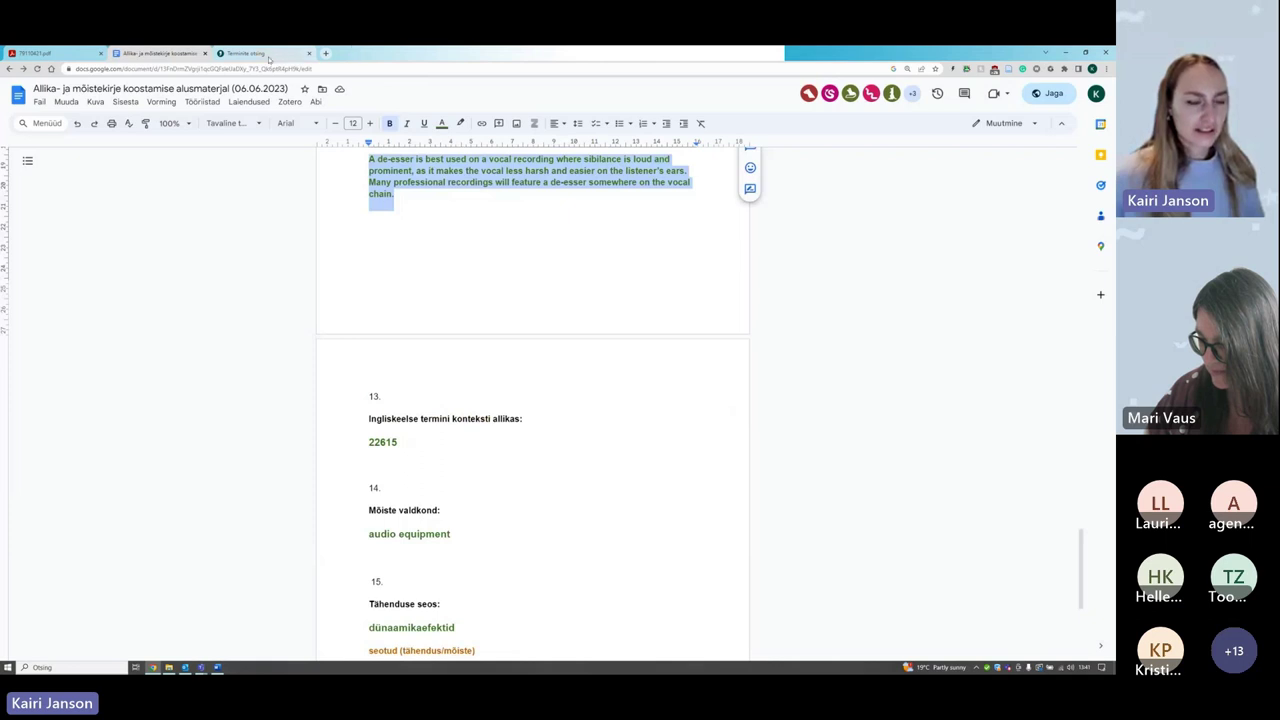
Step: Switch back to Ekilex and attach source 22615 to the de-esser context, using 22615 as the source's short name
click(268, 55)
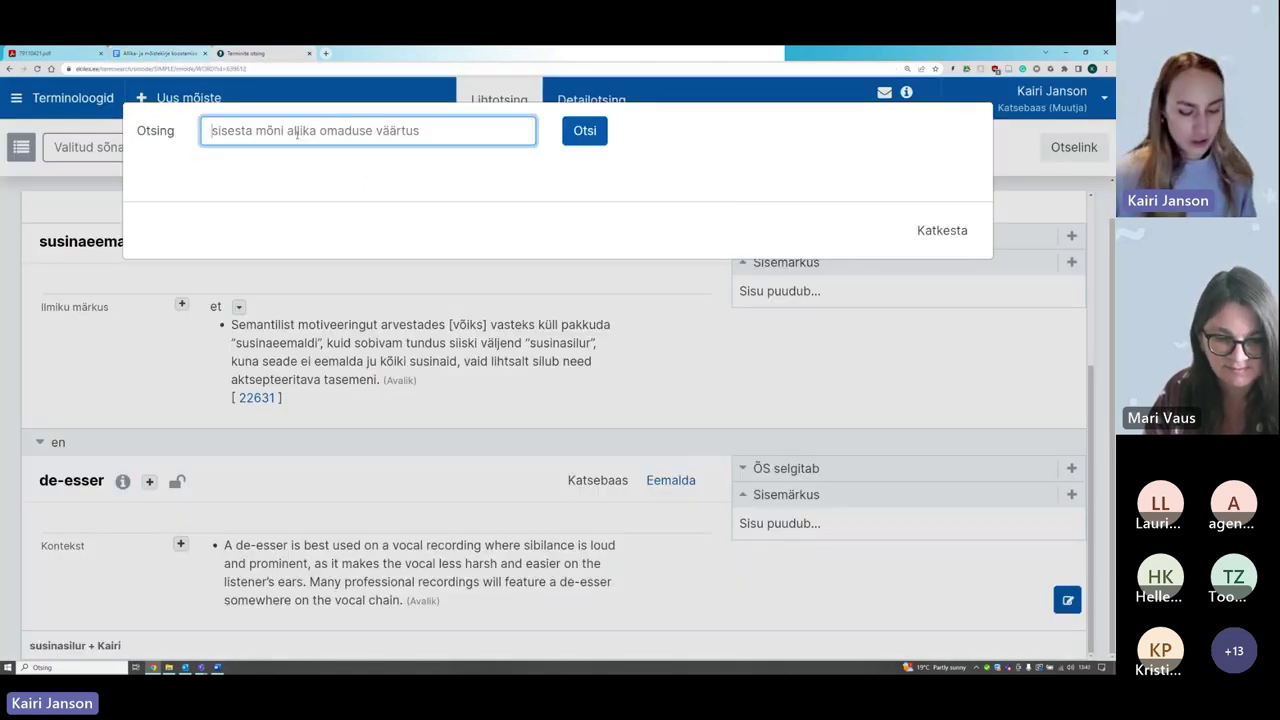
text(22615)
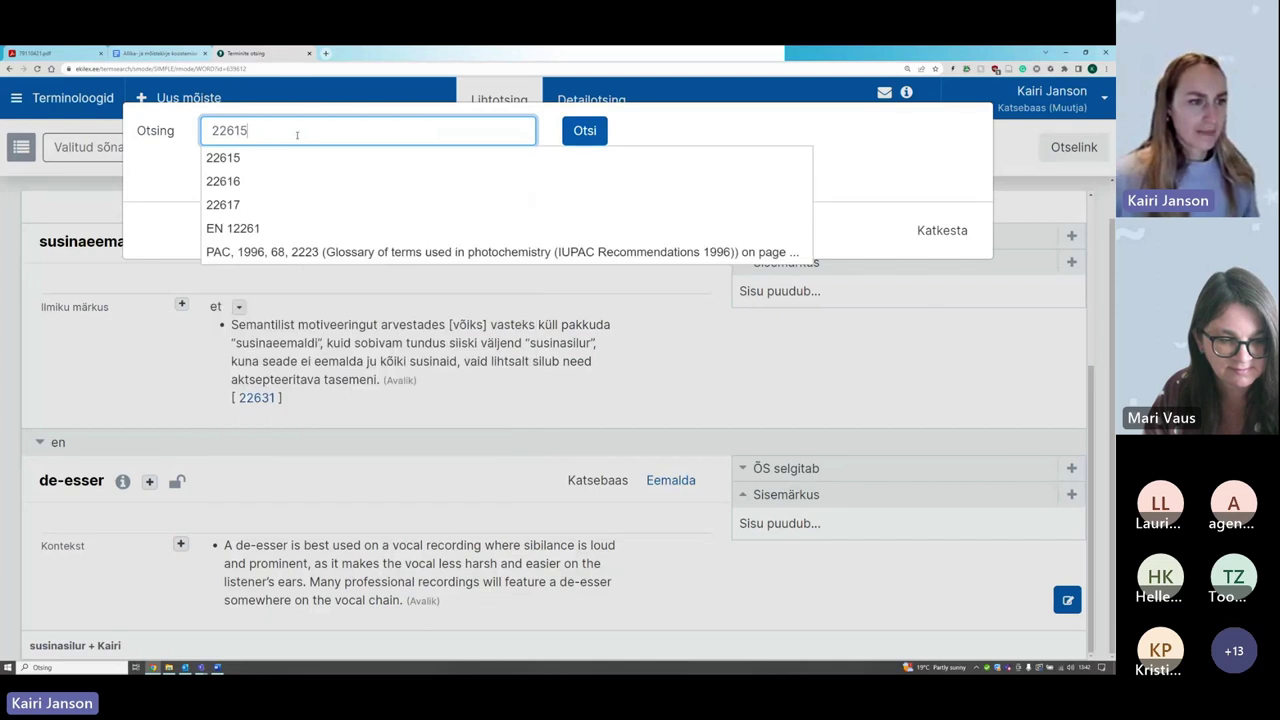
click(288, 158)
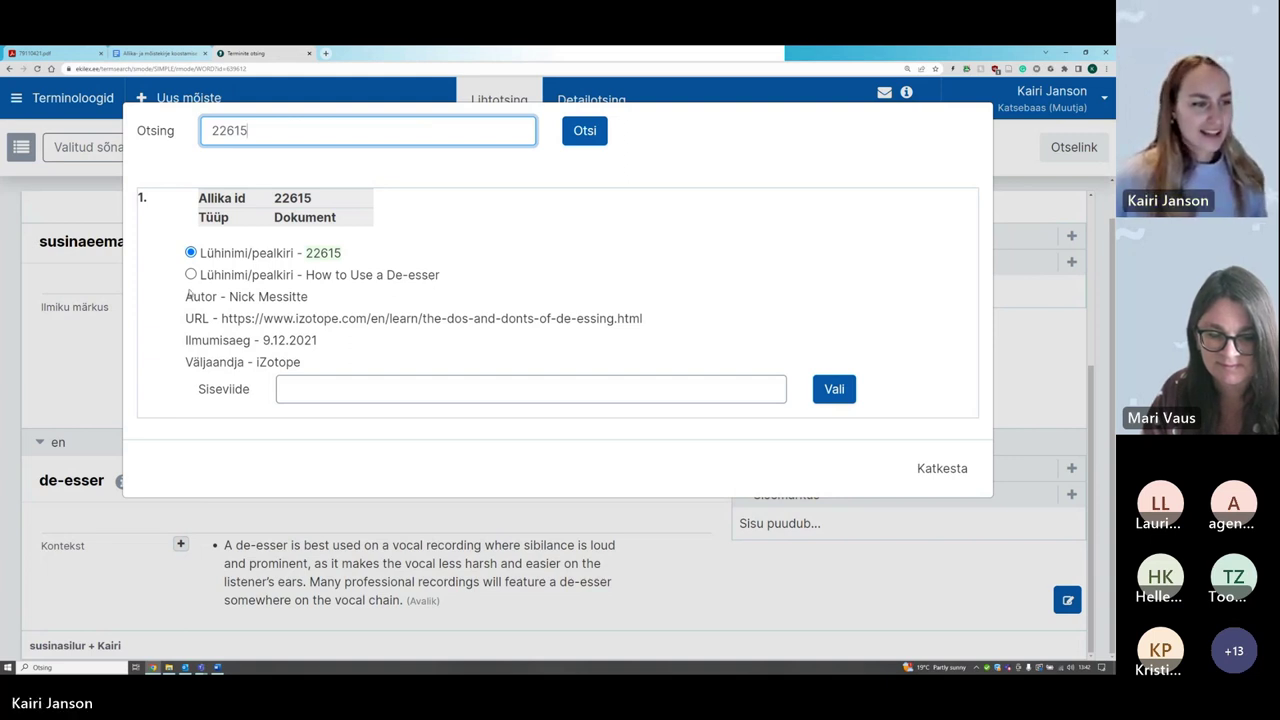
click(191, 253)
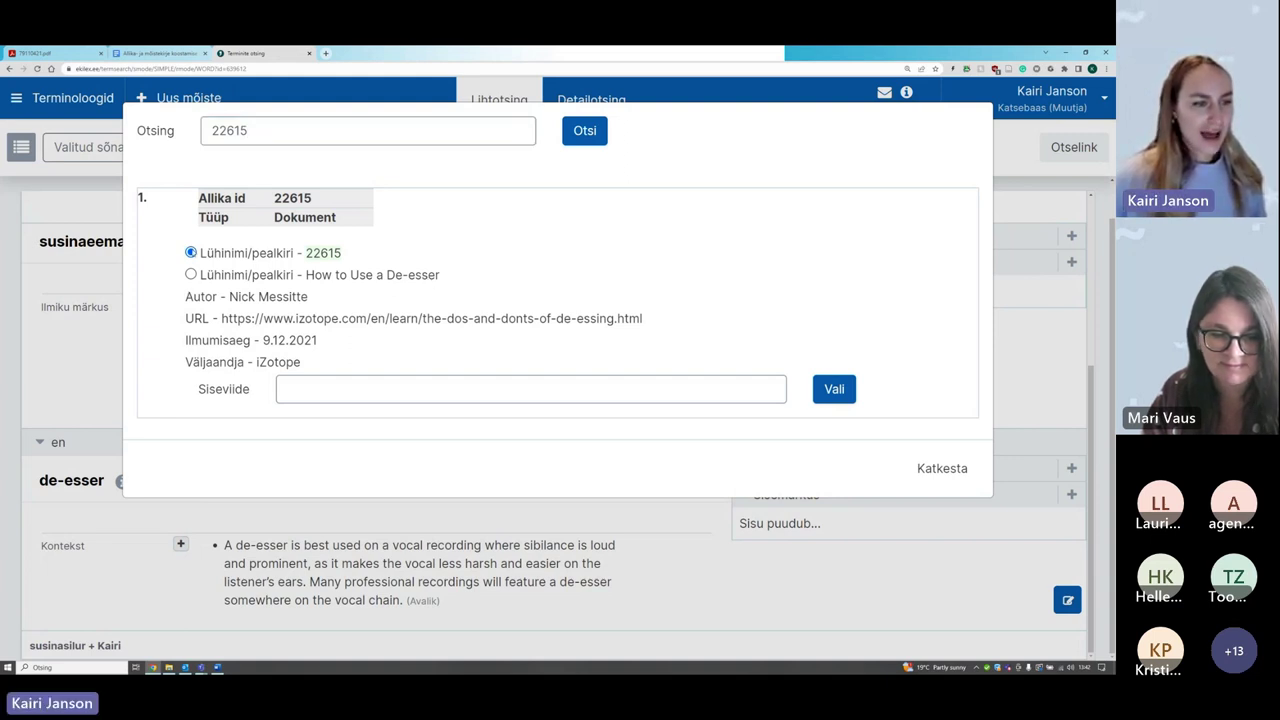
click(848, 396)
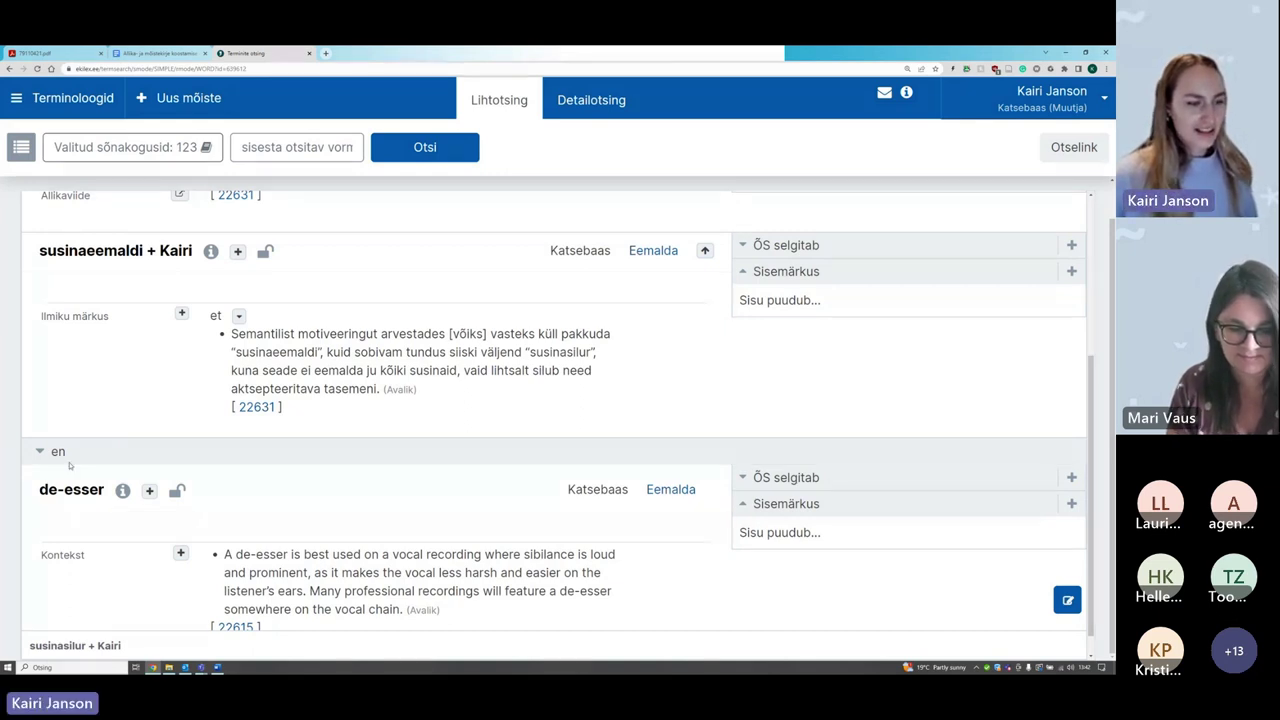
scroll(400, 500, down, 1)
mouse_move(615, 540)
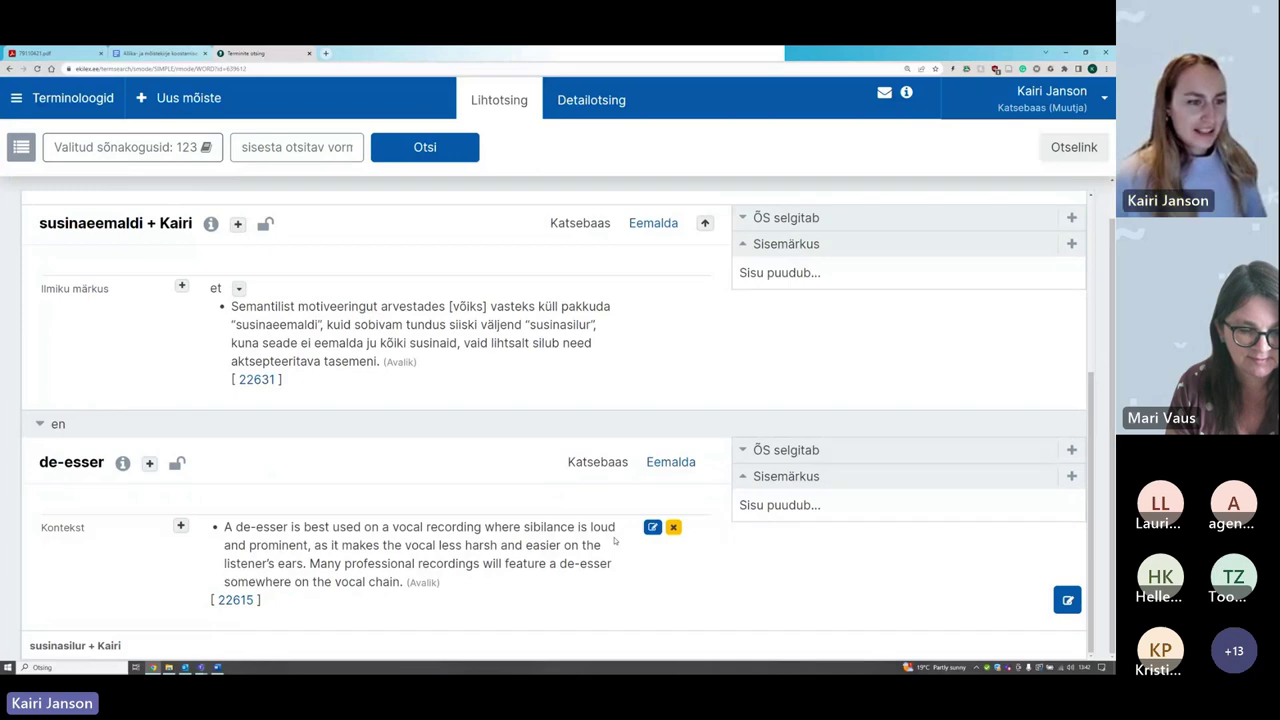
Step: Start adding a Valdkond to concept 639612 and open the list of available subject fields
scroll(615, 540, up, 3)
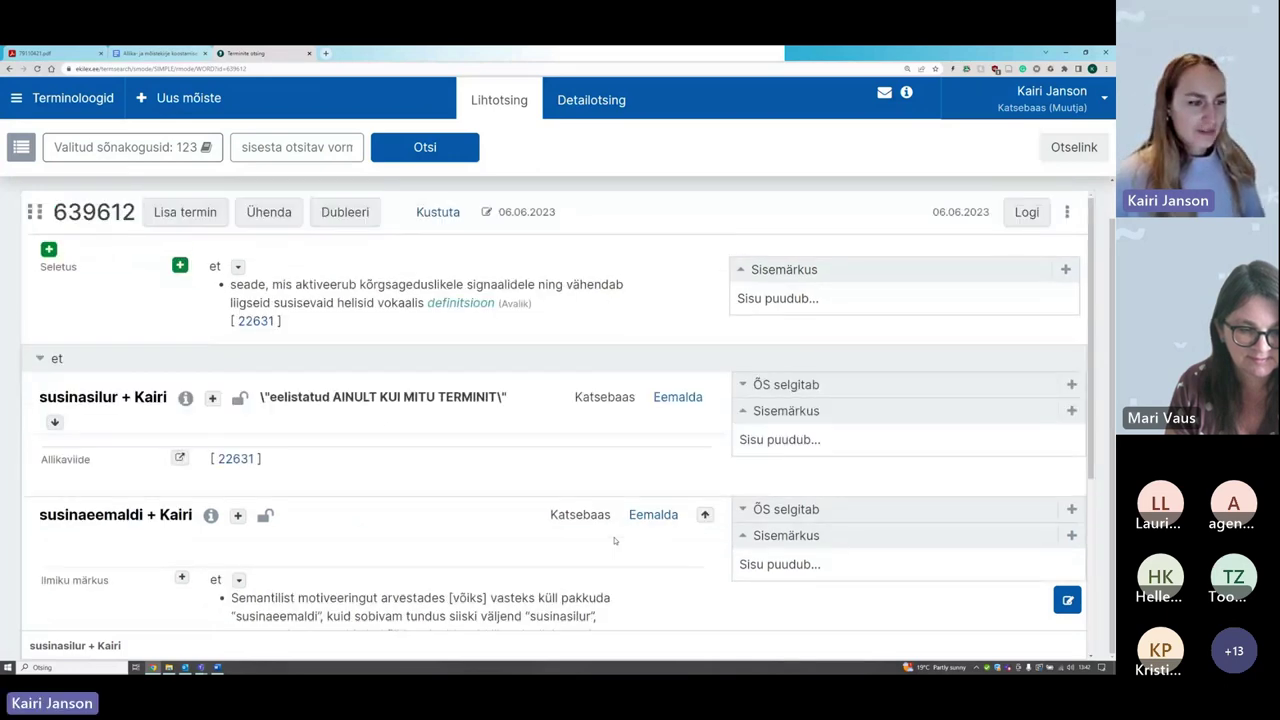
scroll(615, 540, down, 3)
scroll(615, 540, up, 3)
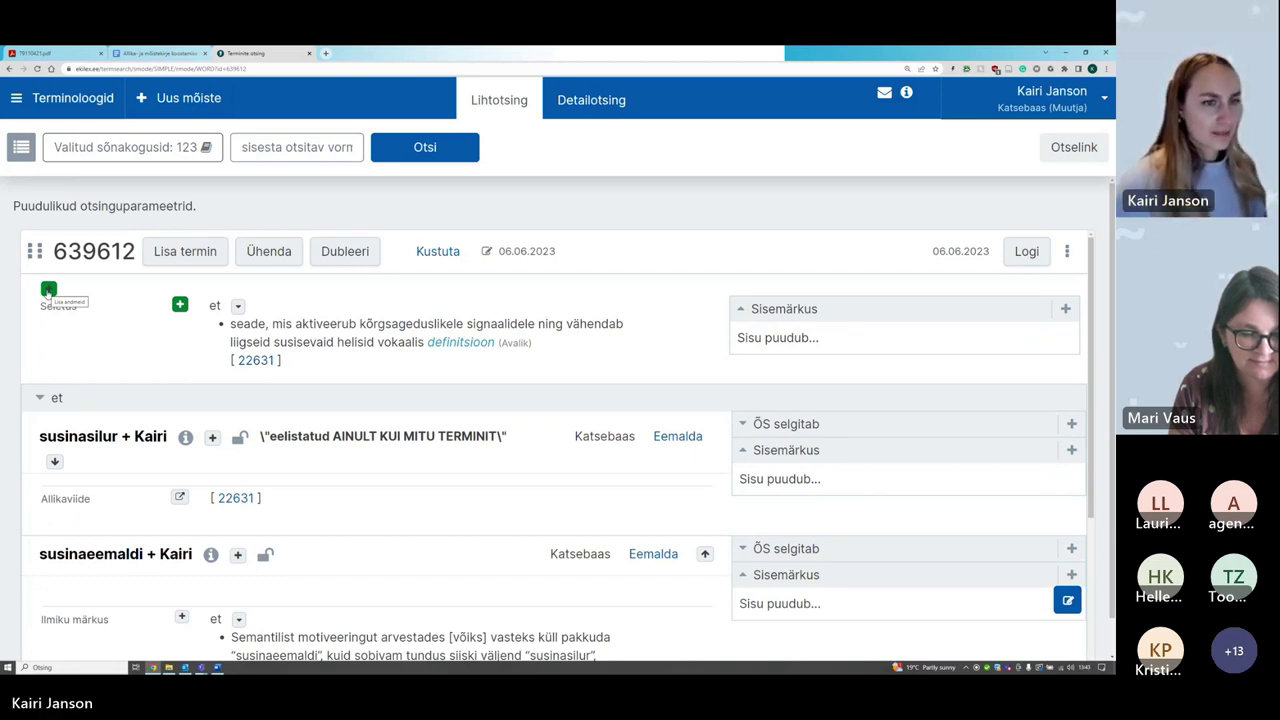
click(48, 290)
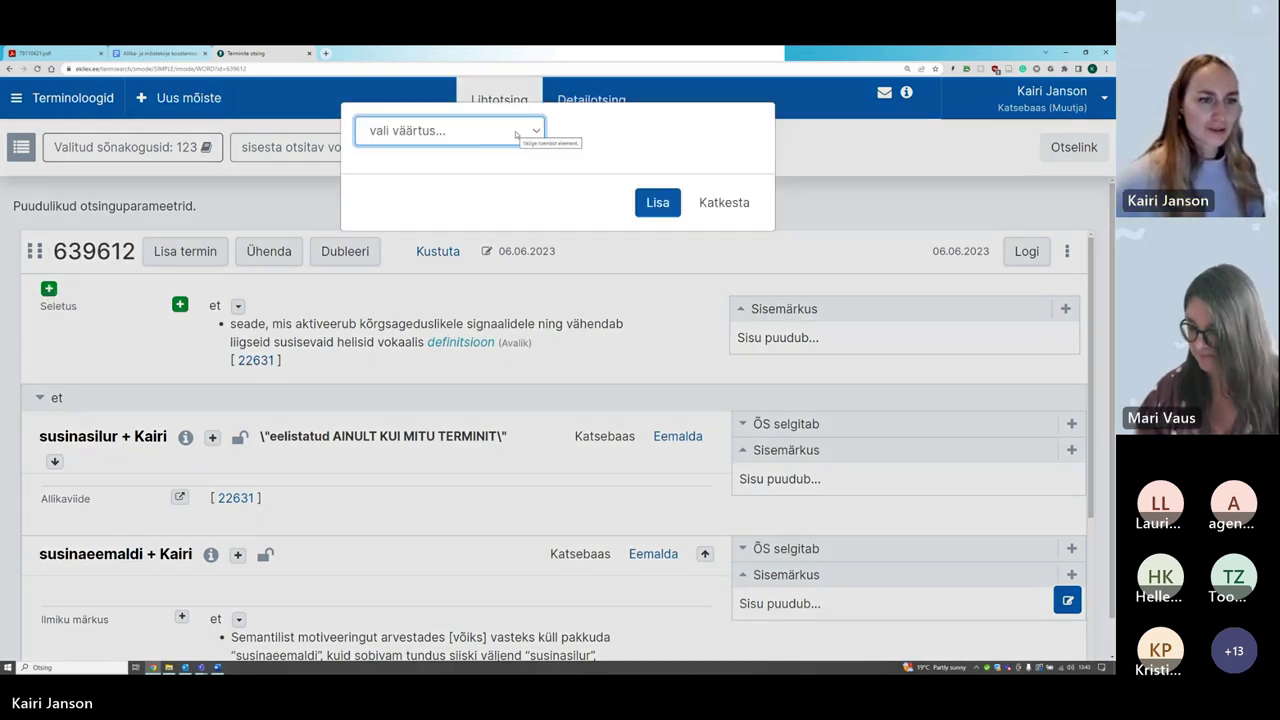
click(516, 134)
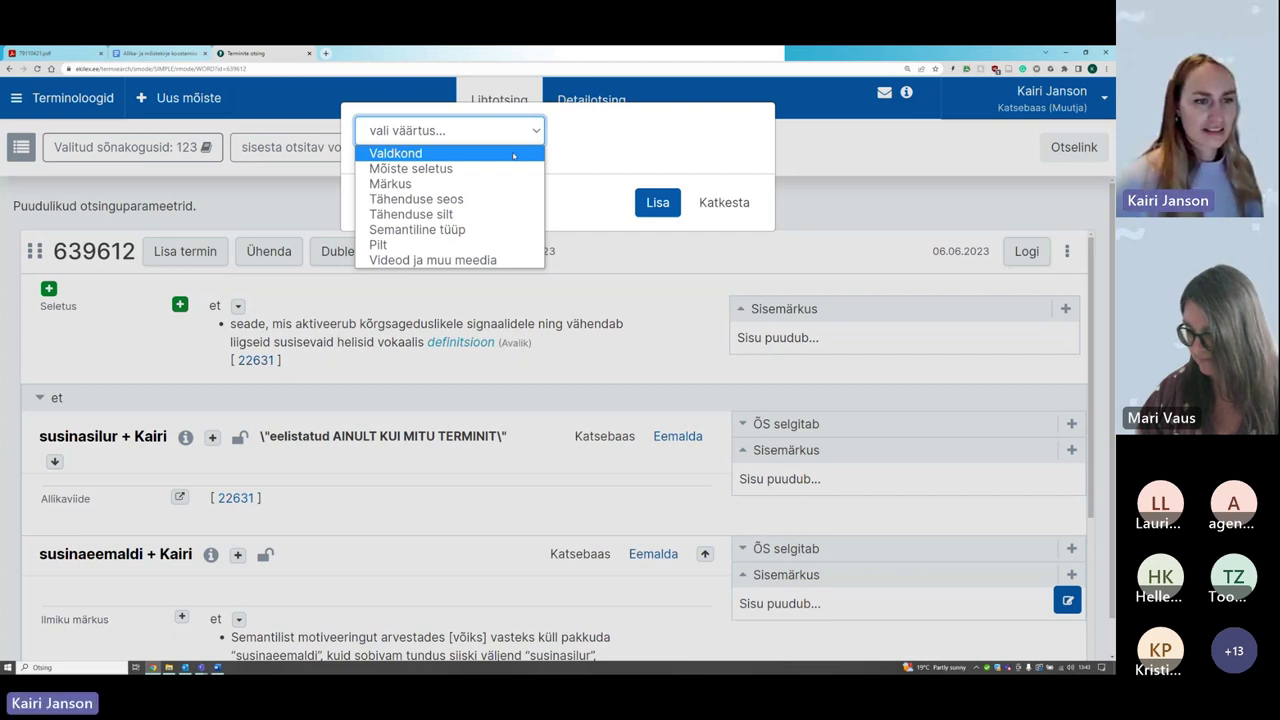
click(514, 155)
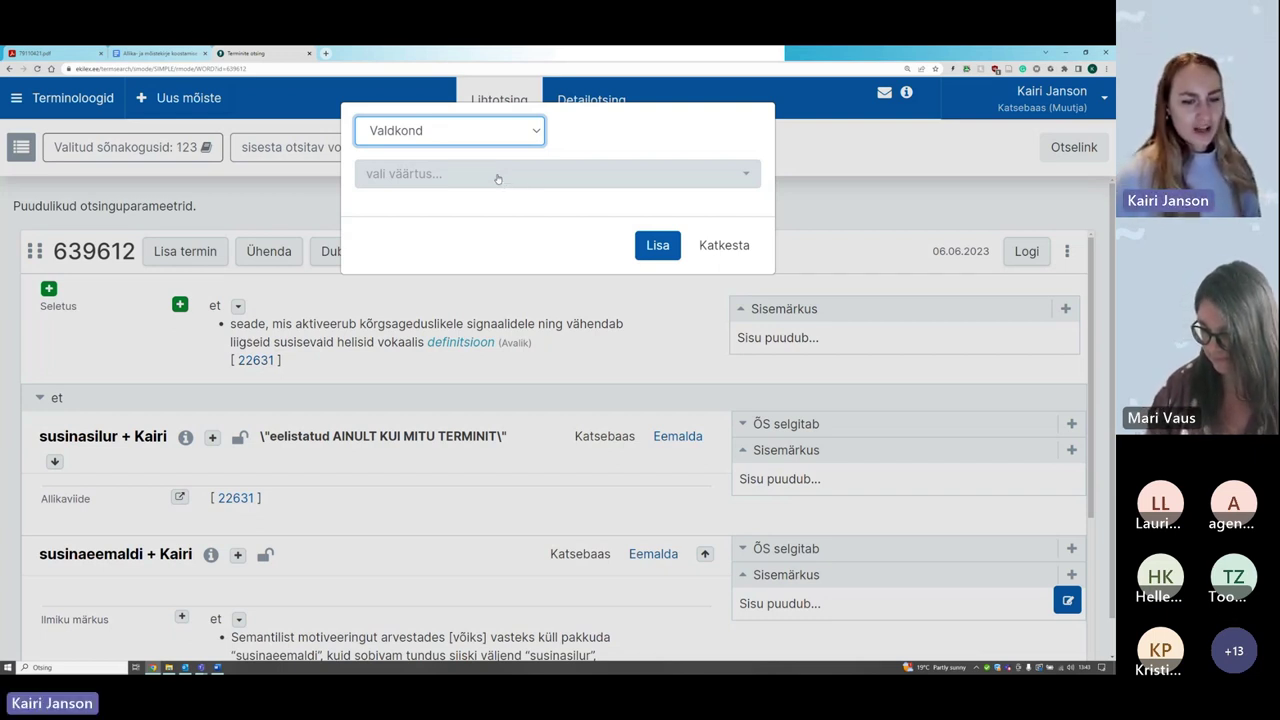
click(497, 174)
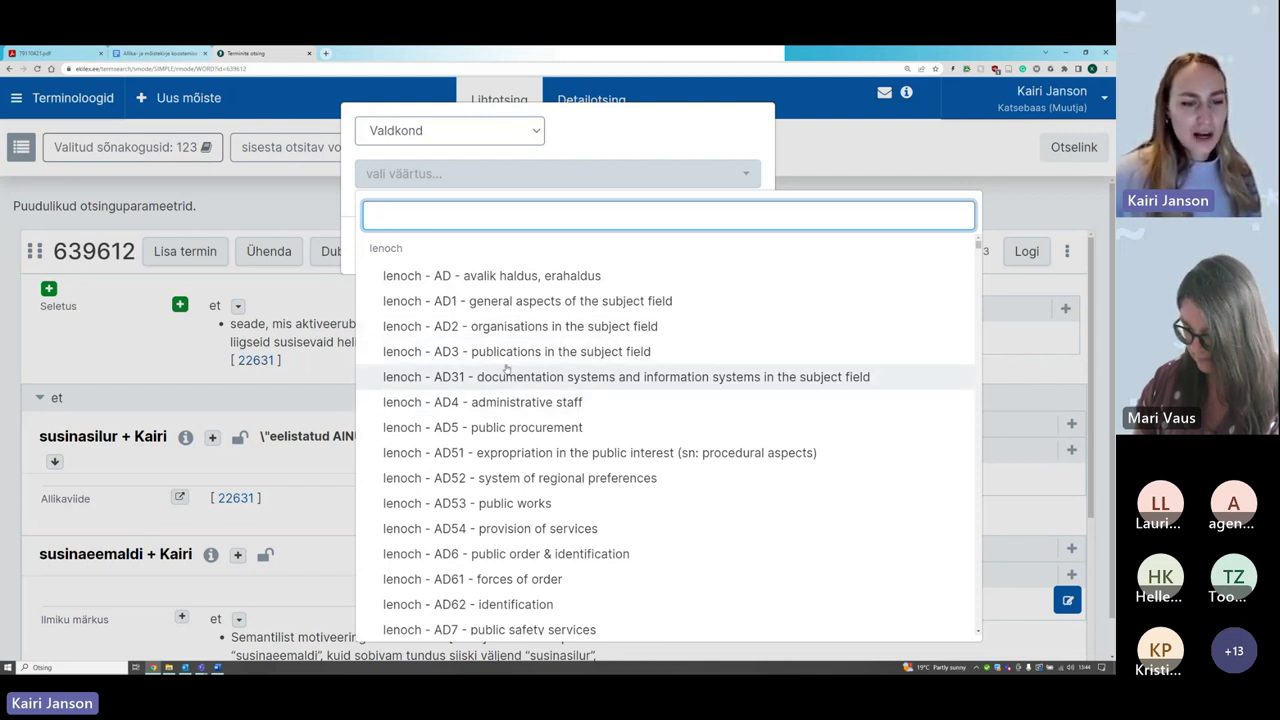
Step: Browse the lenoch subject field classifications from the AD entries through the AG and AR entries
scroll(506, 367, down, 3)
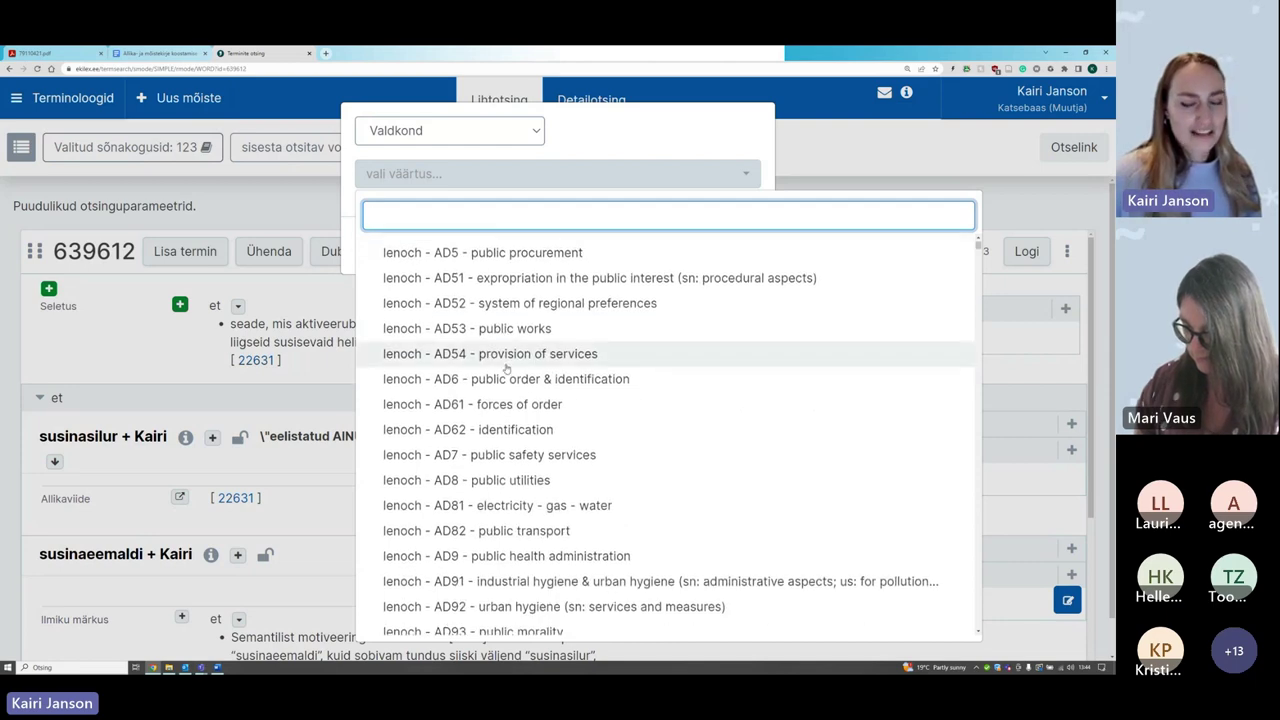
scroll(506, 368, down, 6)
scroll(506, 368, down, 4)
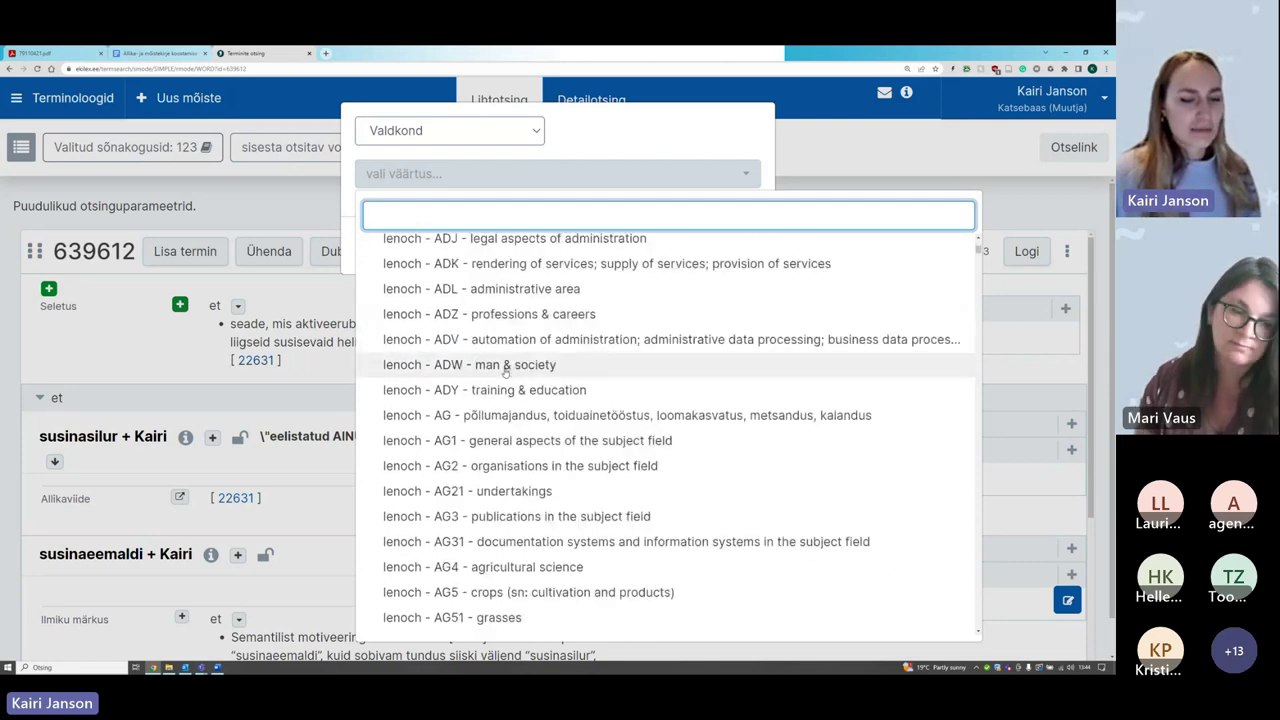
scroll(506, 370, down, 8)
scroll(475, 413, down, 5)
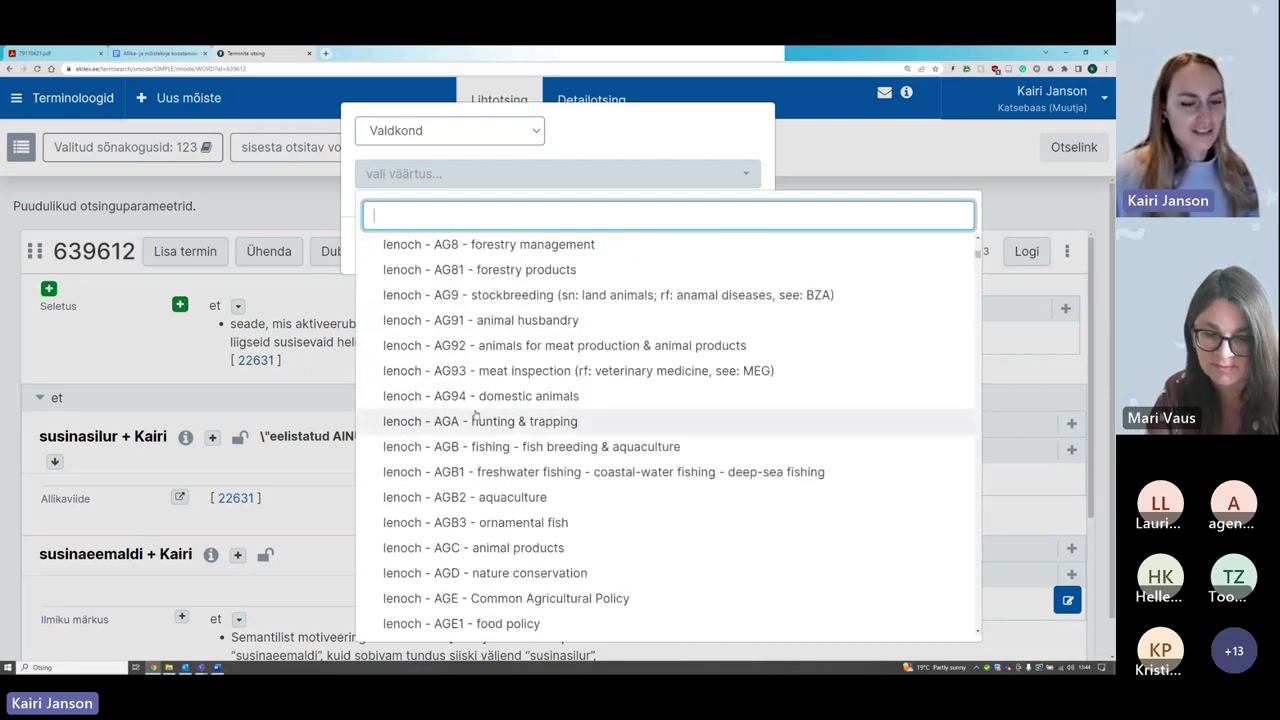
scroll(475, 413, down, 6)
scroll(475, 413, down, 10)
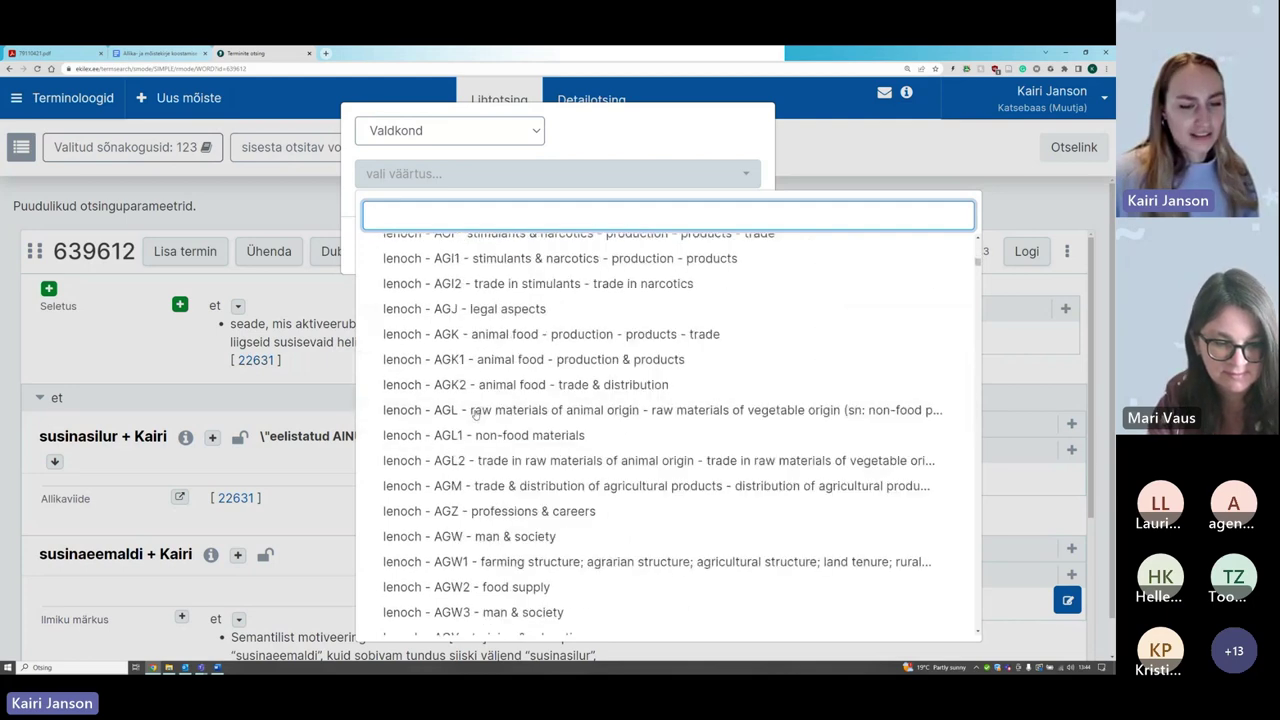
scroll(475, 413, down, 7)
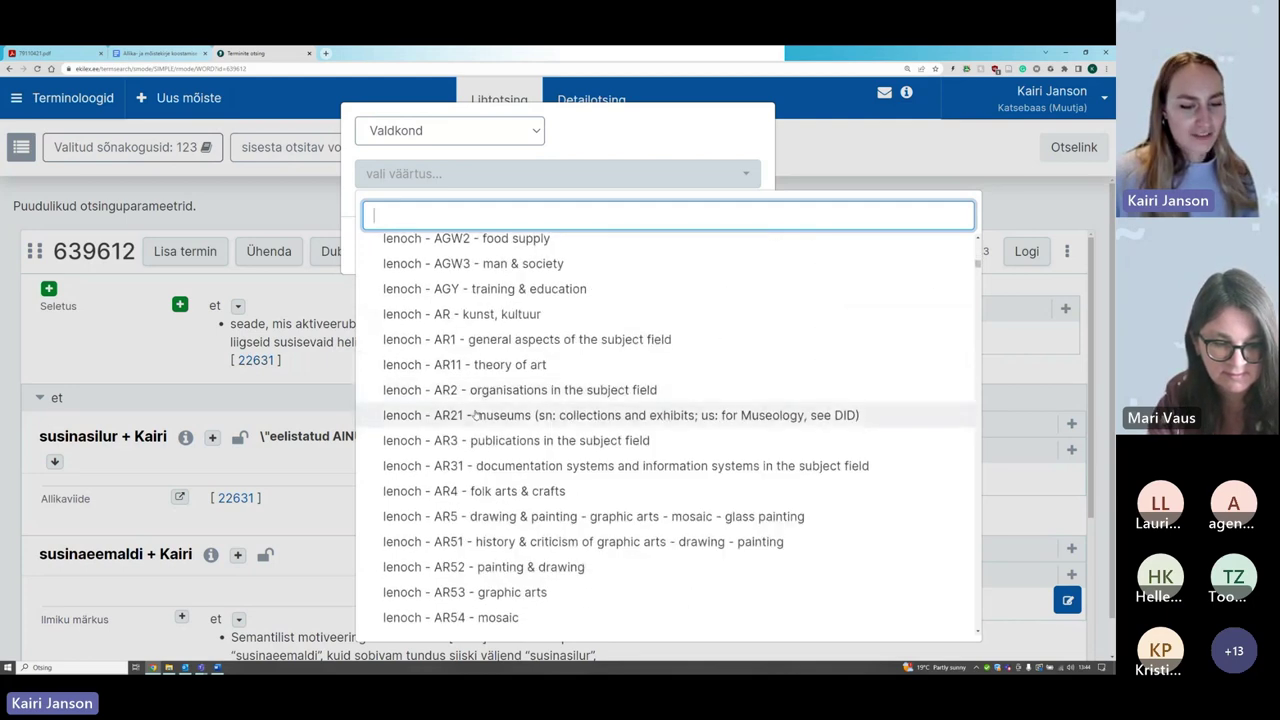
scroll(475, 413, down, 7)
scroll(475, 413, down, 5)
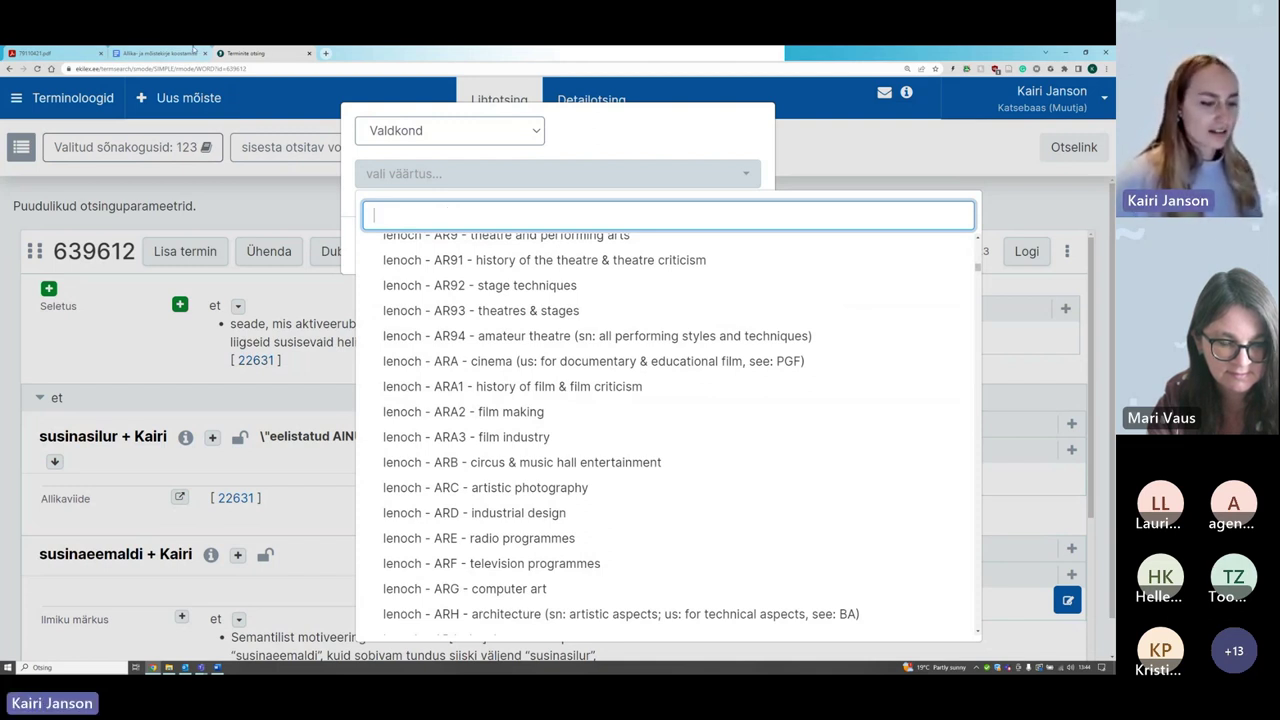
Step: Check item 14 in the Google Docs instructions, return to Ekilex and add the Valdkond lenoch - INE7 - audio equipment to the concept
click(193, 48)
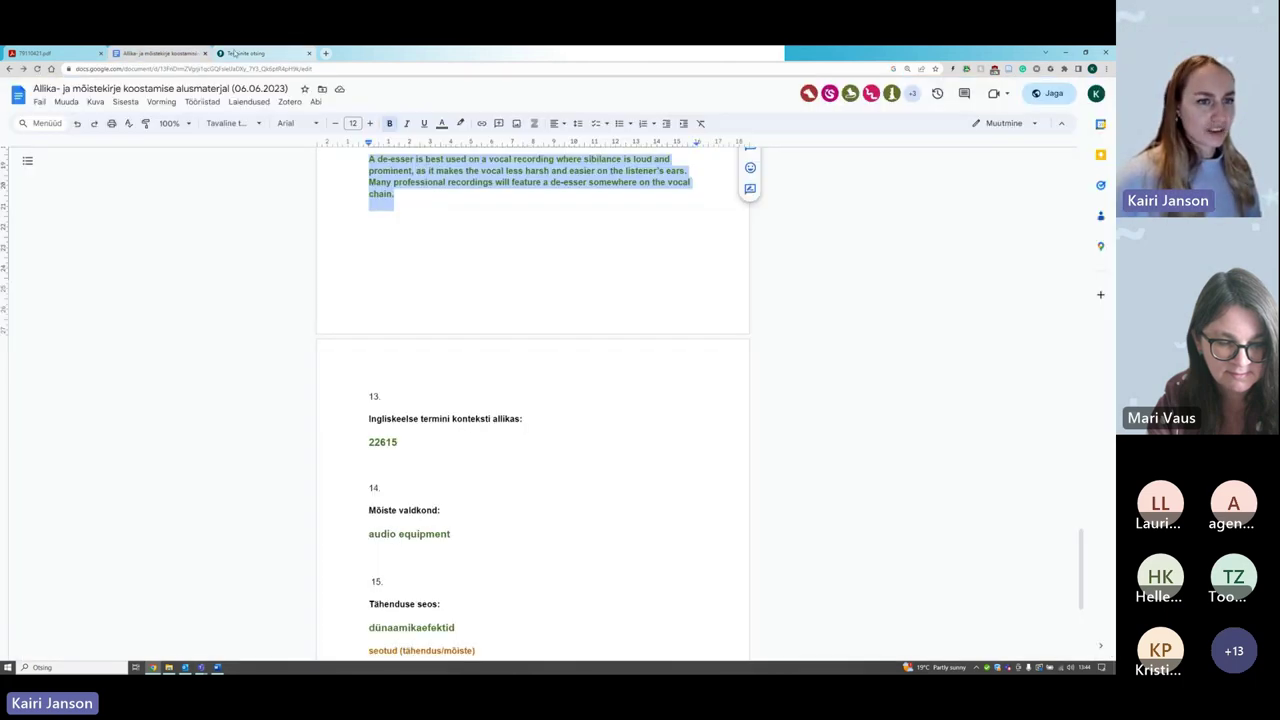
click(235, 53)
text(audio)
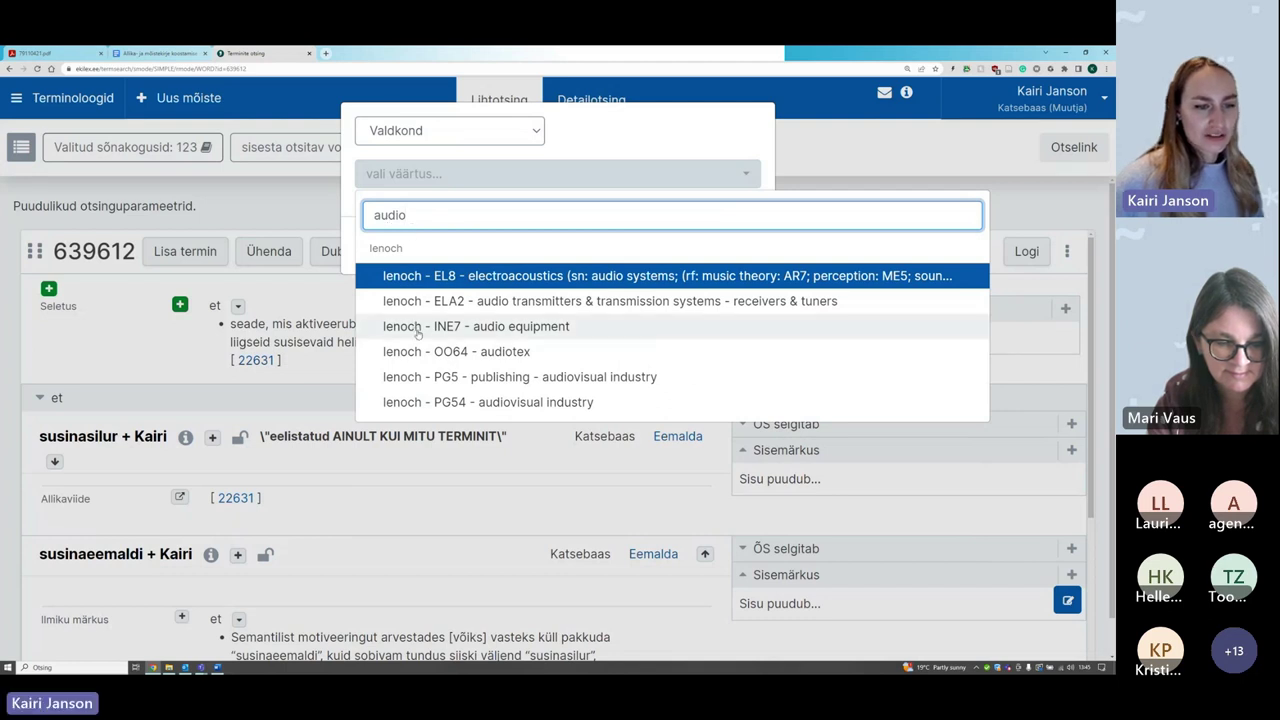
click(517, 326)
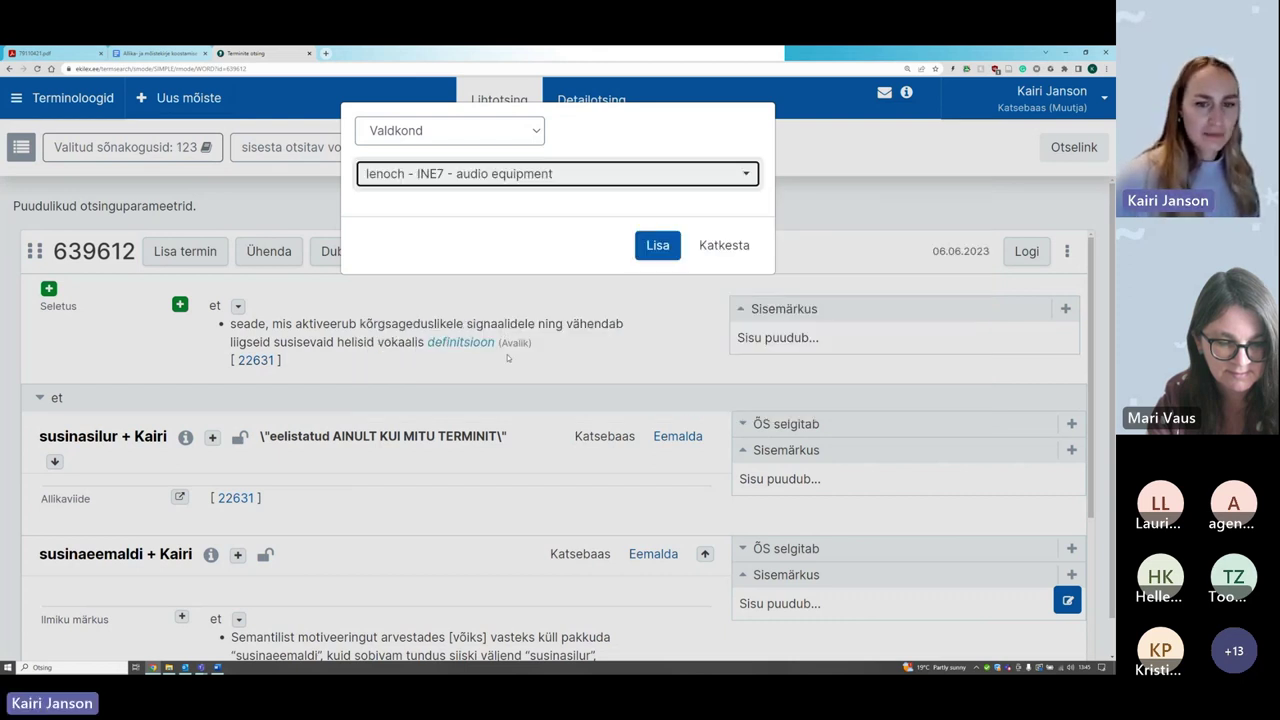
click(658, 246)
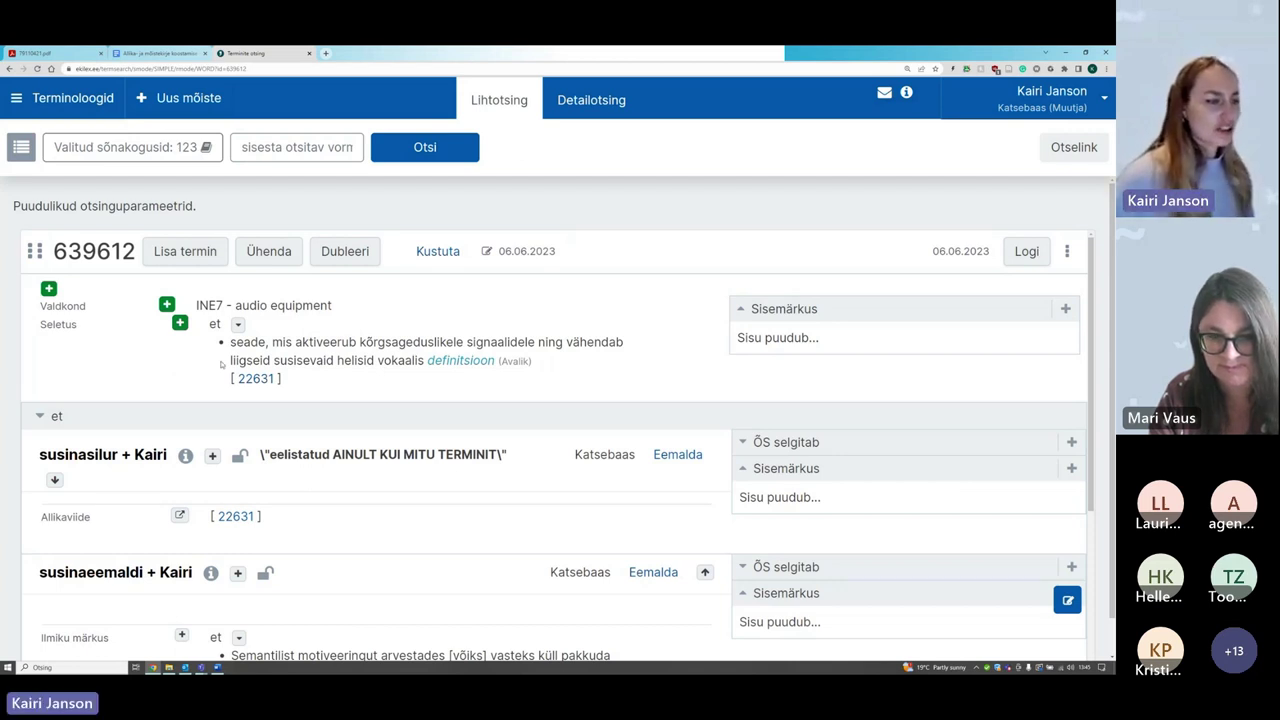
mouse_move(286, 371)
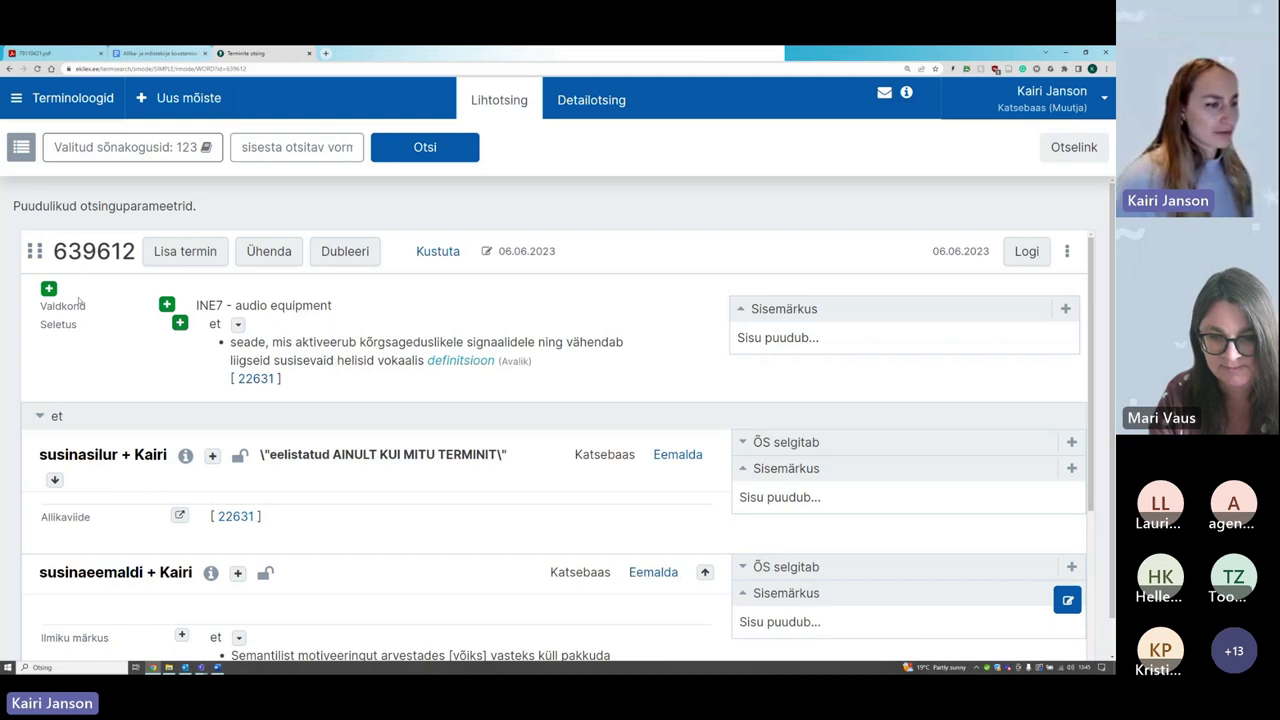
mouse_move(331, 308)
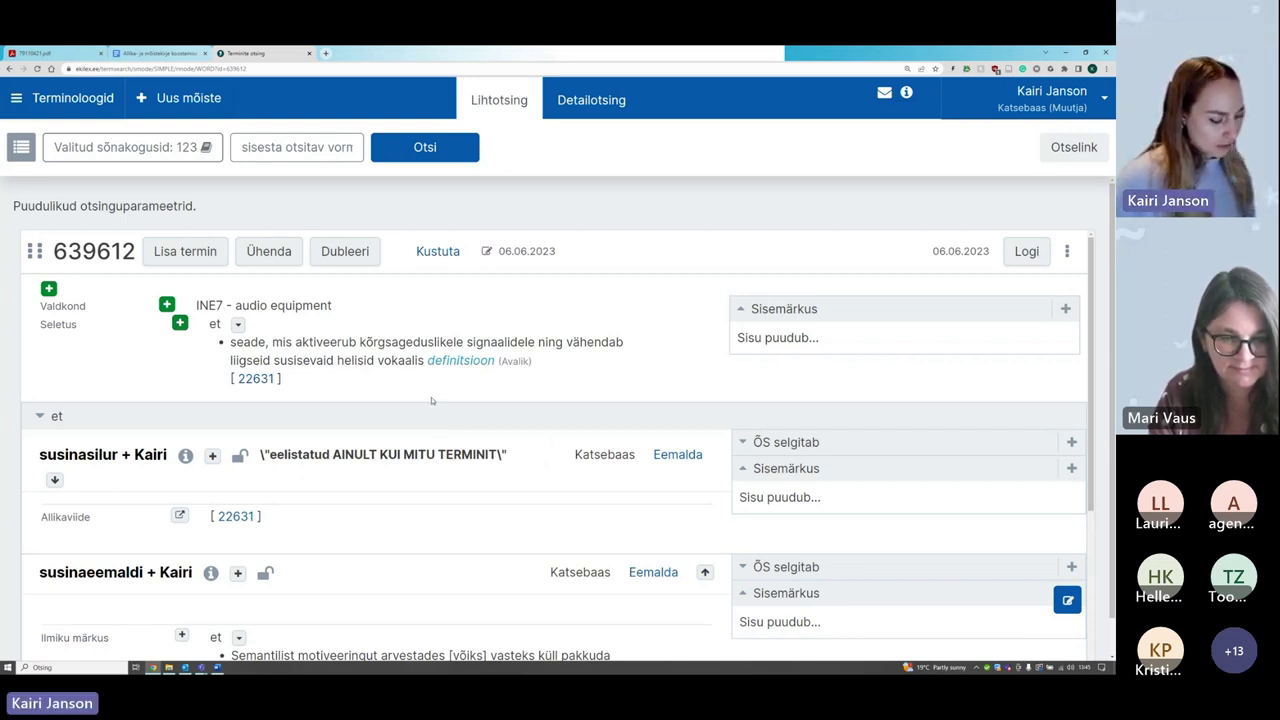
Step: Check the required Tähenduse seos in item 15 of the Google Docs instructions and return to the concept in Ekilex
scroll(432, 401, down, 5)
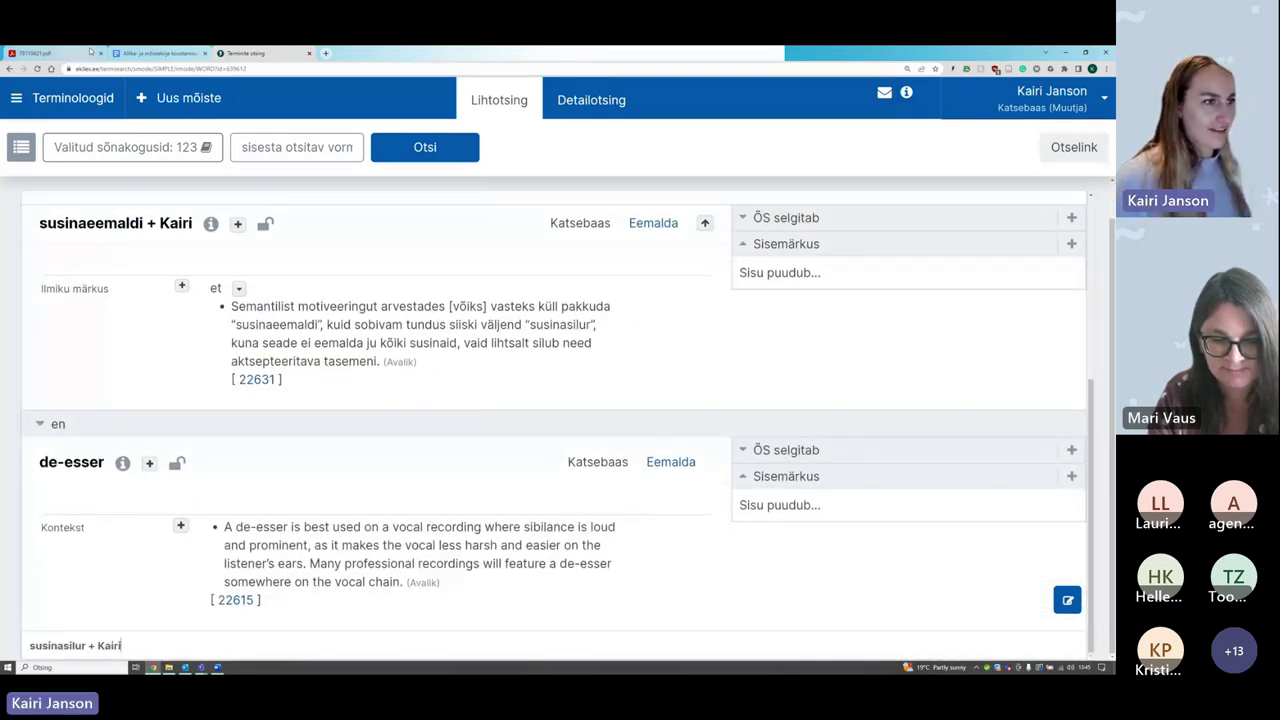
click(139, 56)
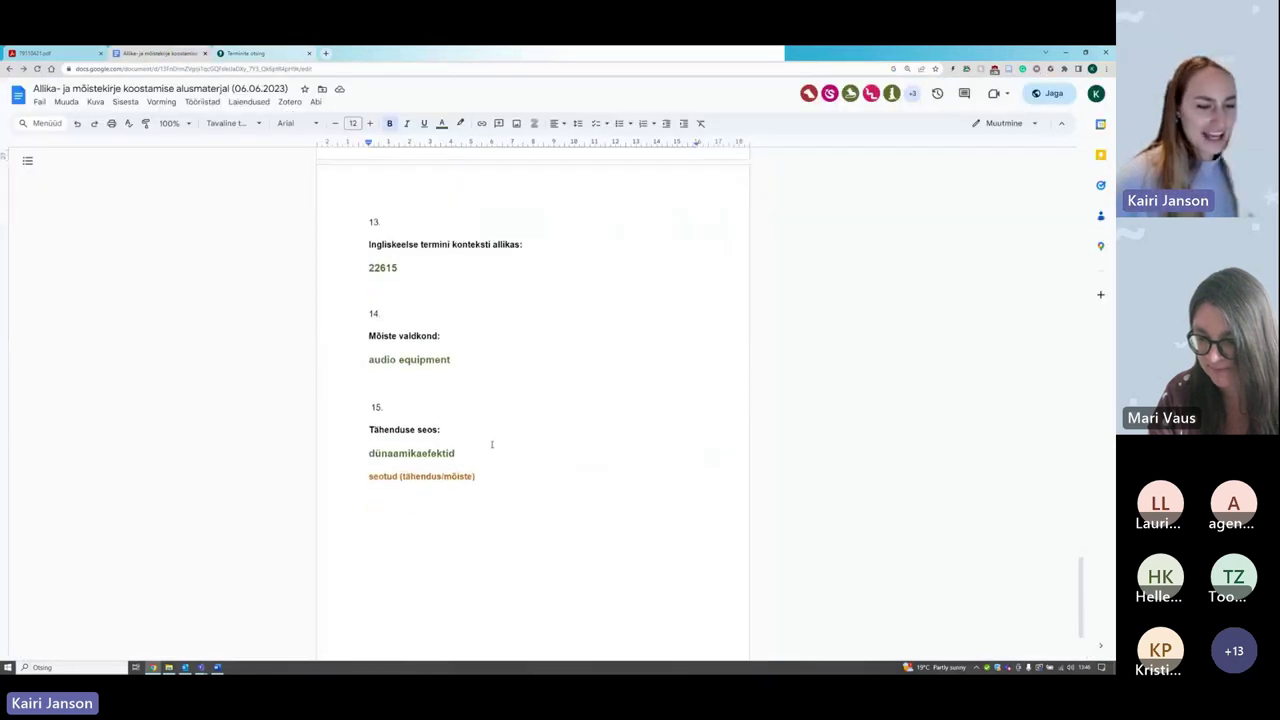
click(250, 55)
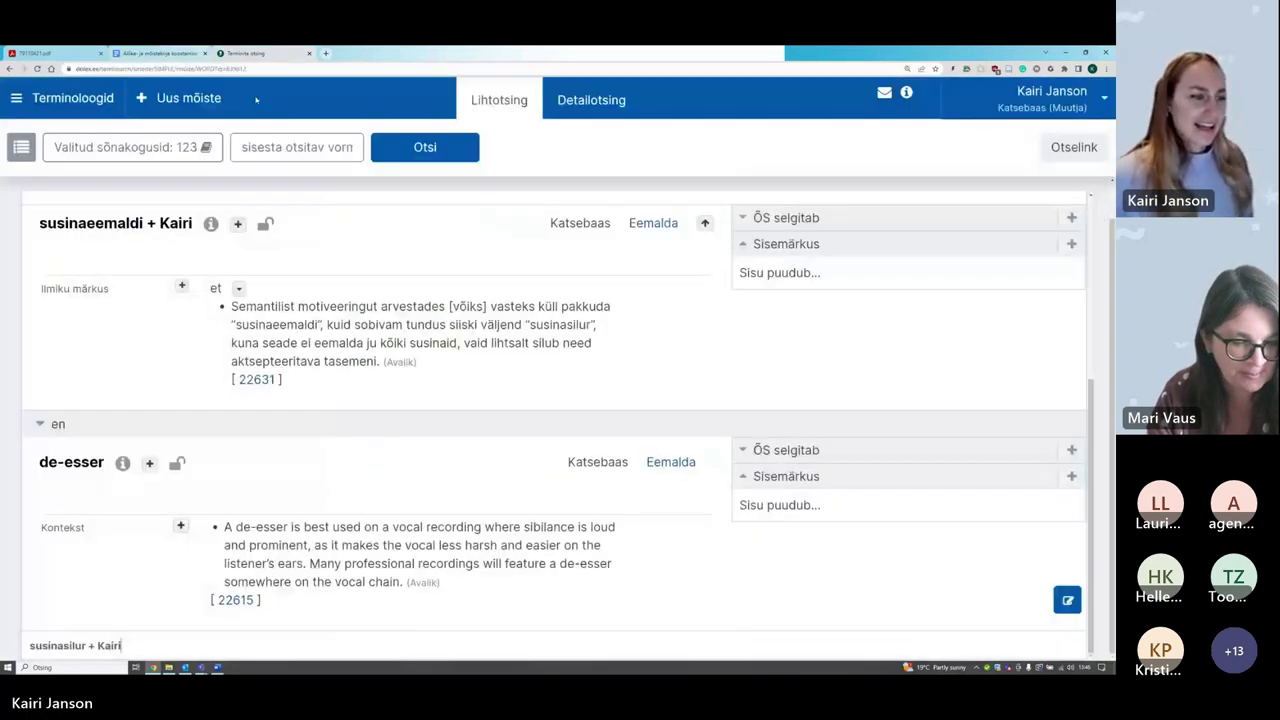
Step: Start adding a Tähenduse seos to concept 639612 and search for the term dünaamikaefektid to relate it to
scroll(338, 423, up, 1)
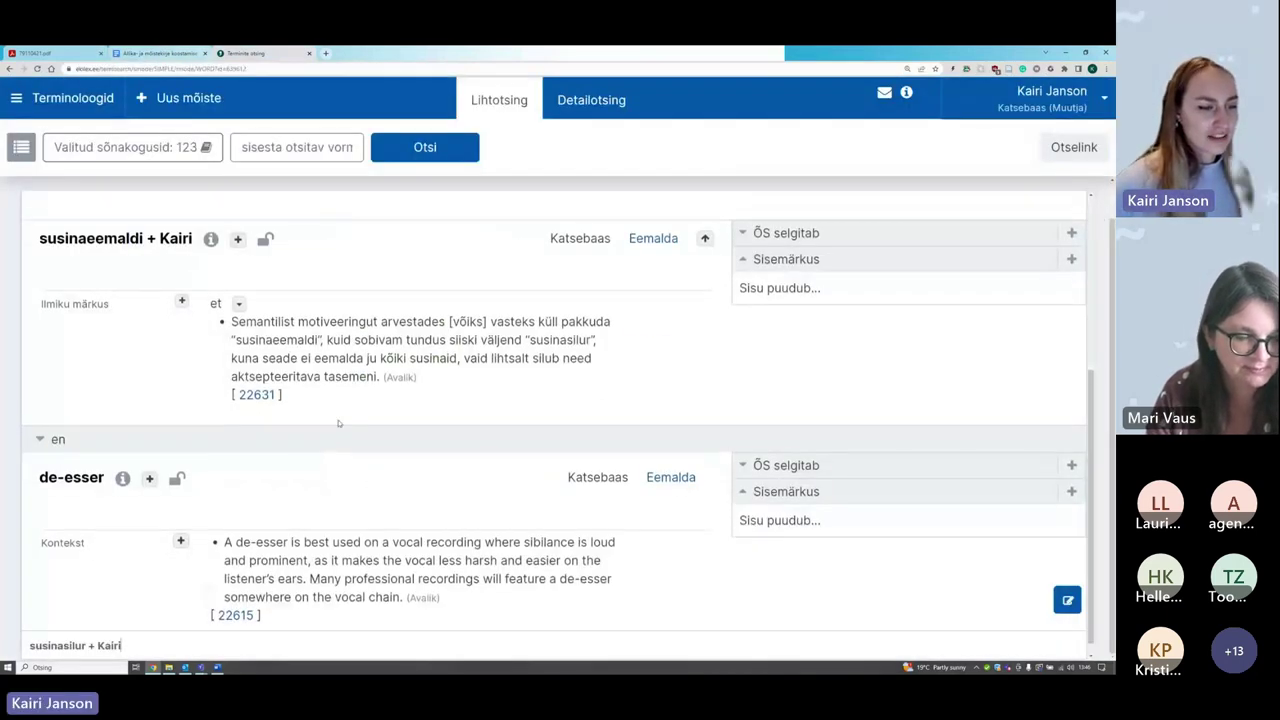
scroll(338, 423, up, 3)
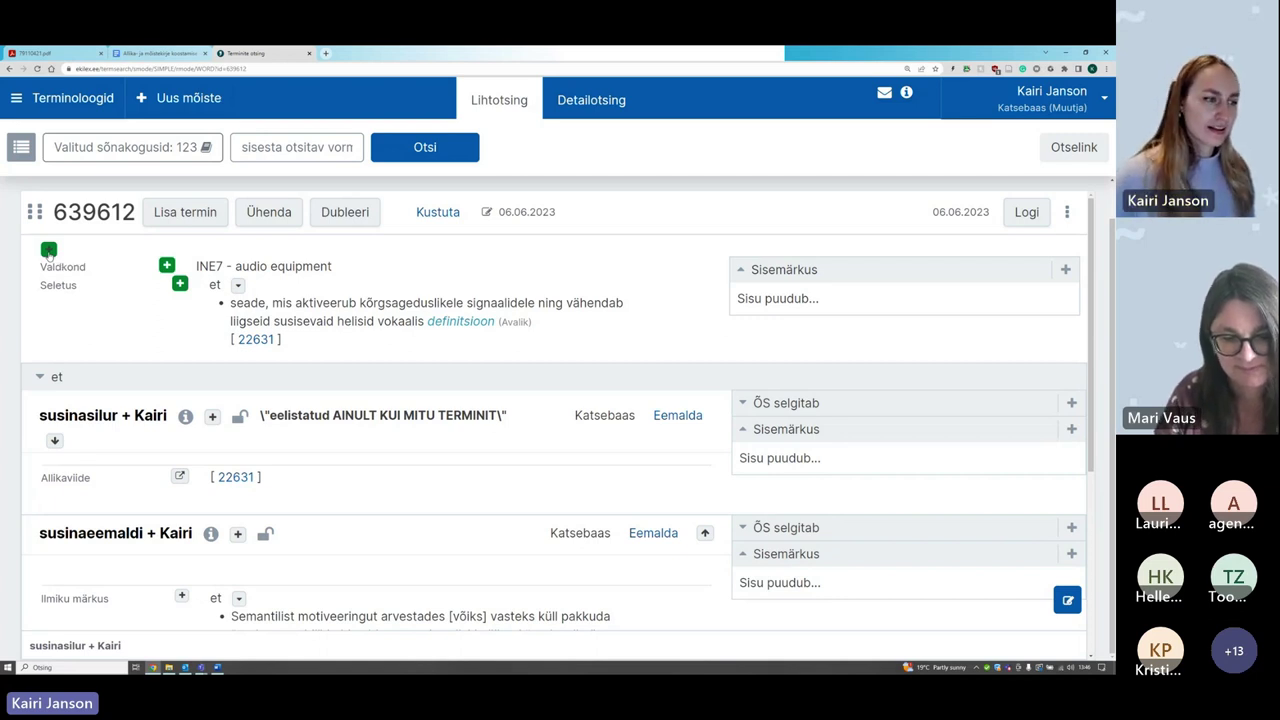
click(48, 250)
click(486, 132)
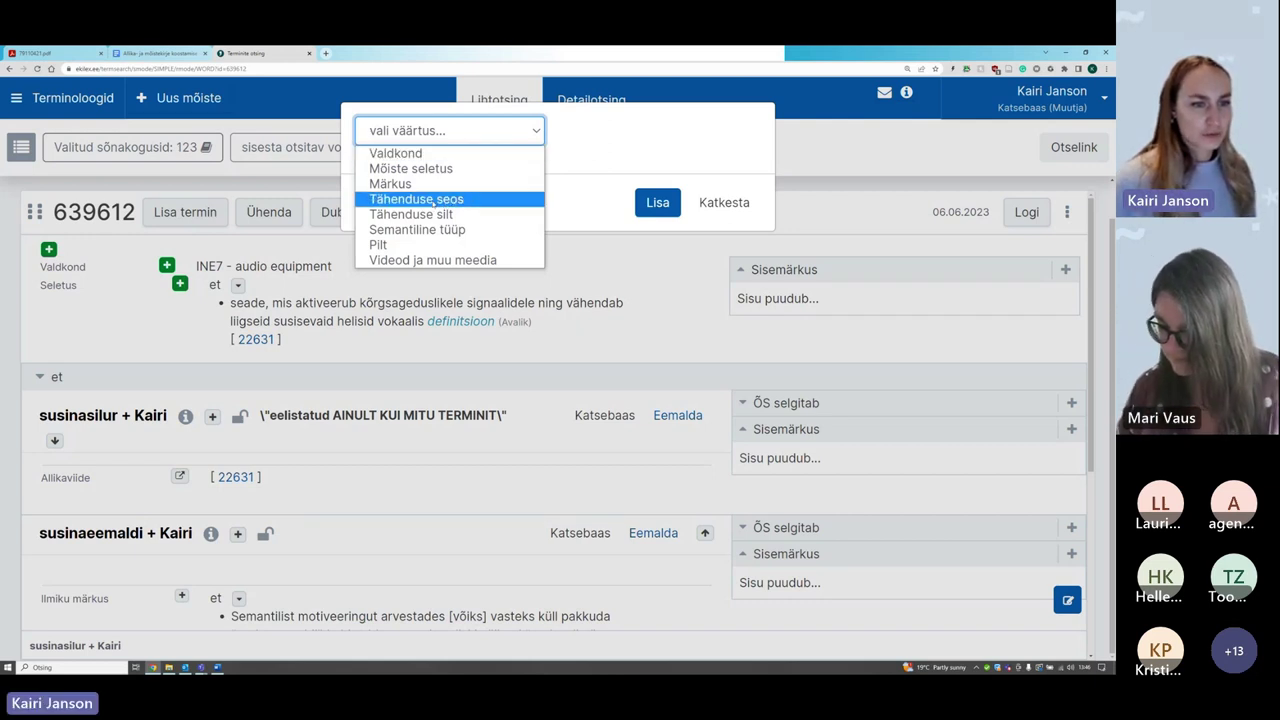
click(487, 200)
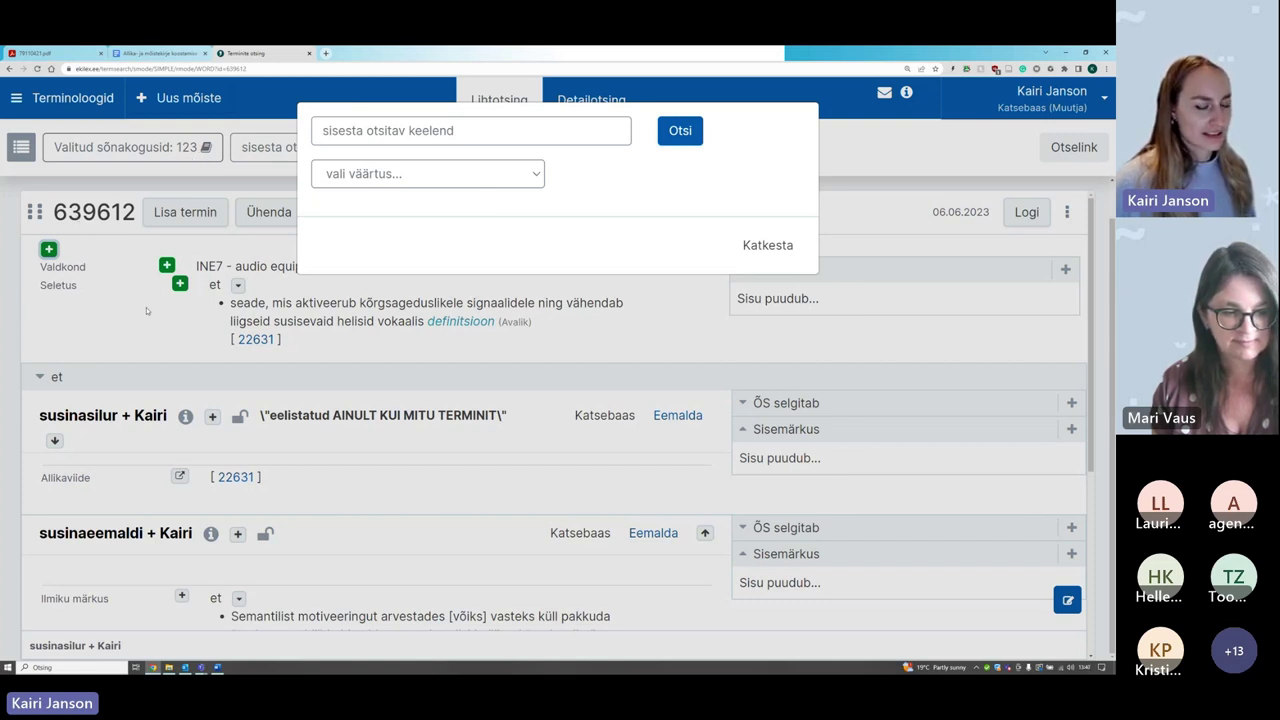
click(433, 139)
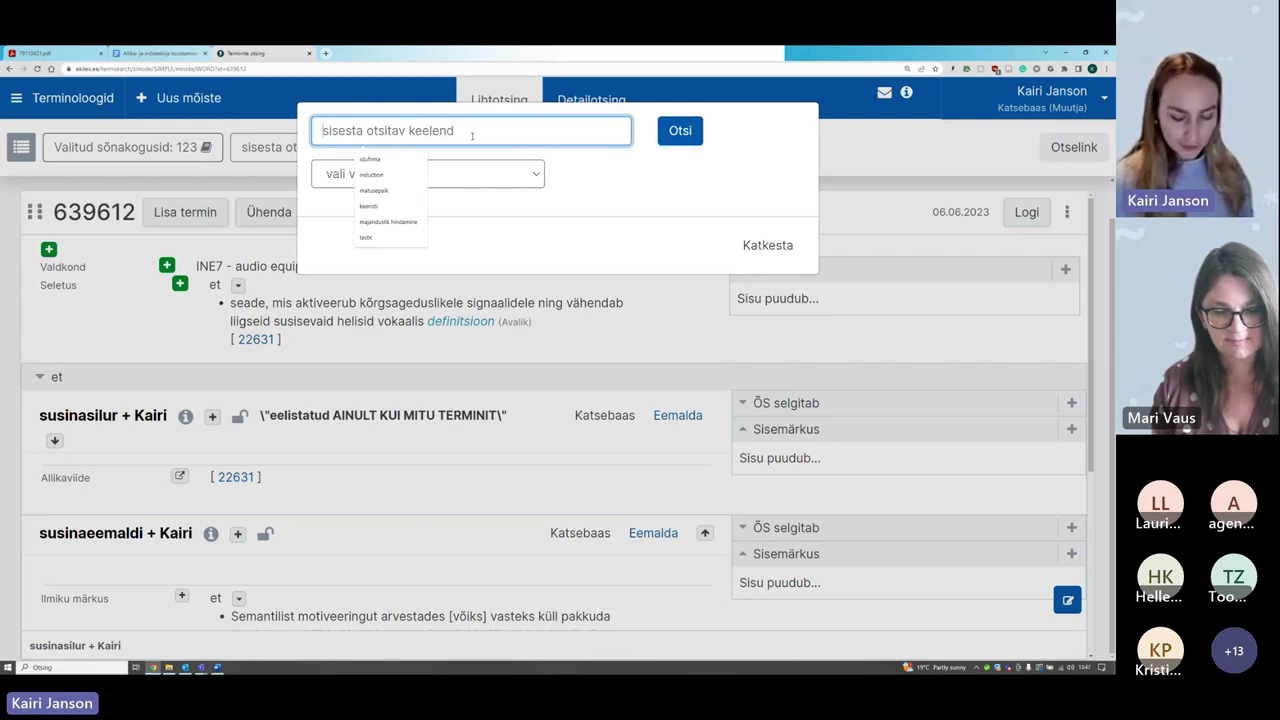
text(dünaamikaefwek)
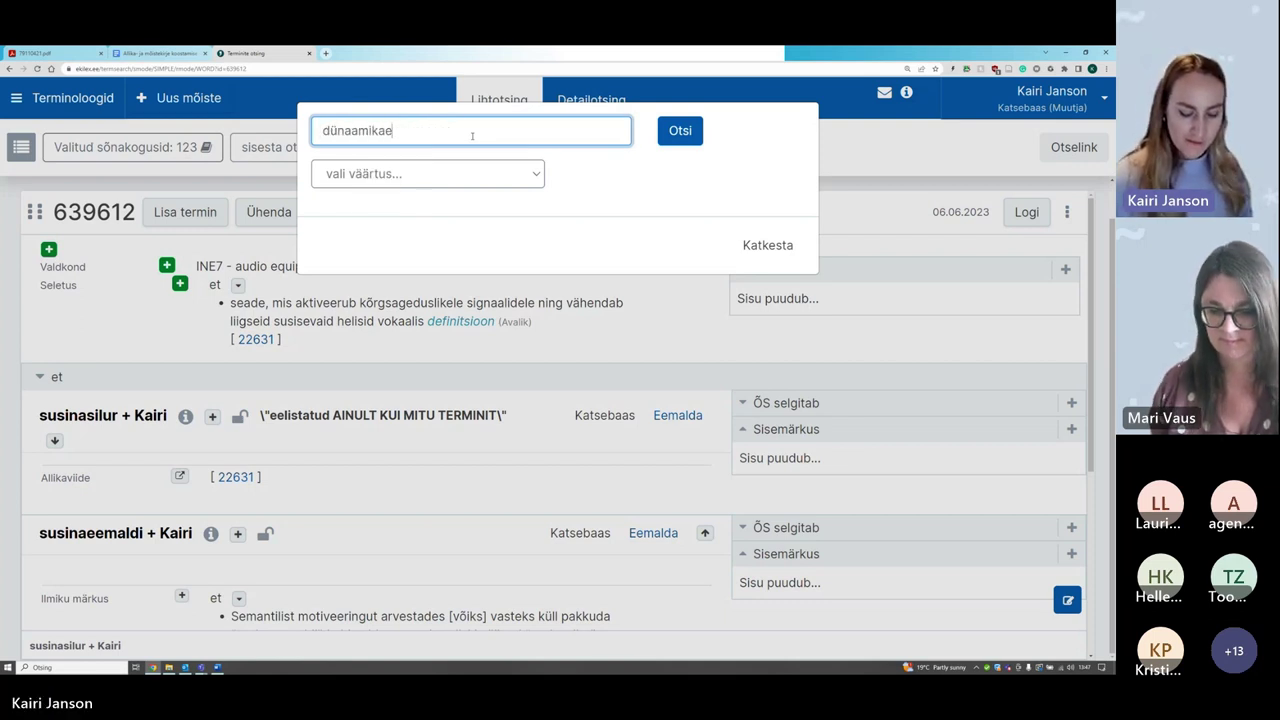
key(BackSpace)
key(BackSpace)
key(BackSpace)
text(ektid)
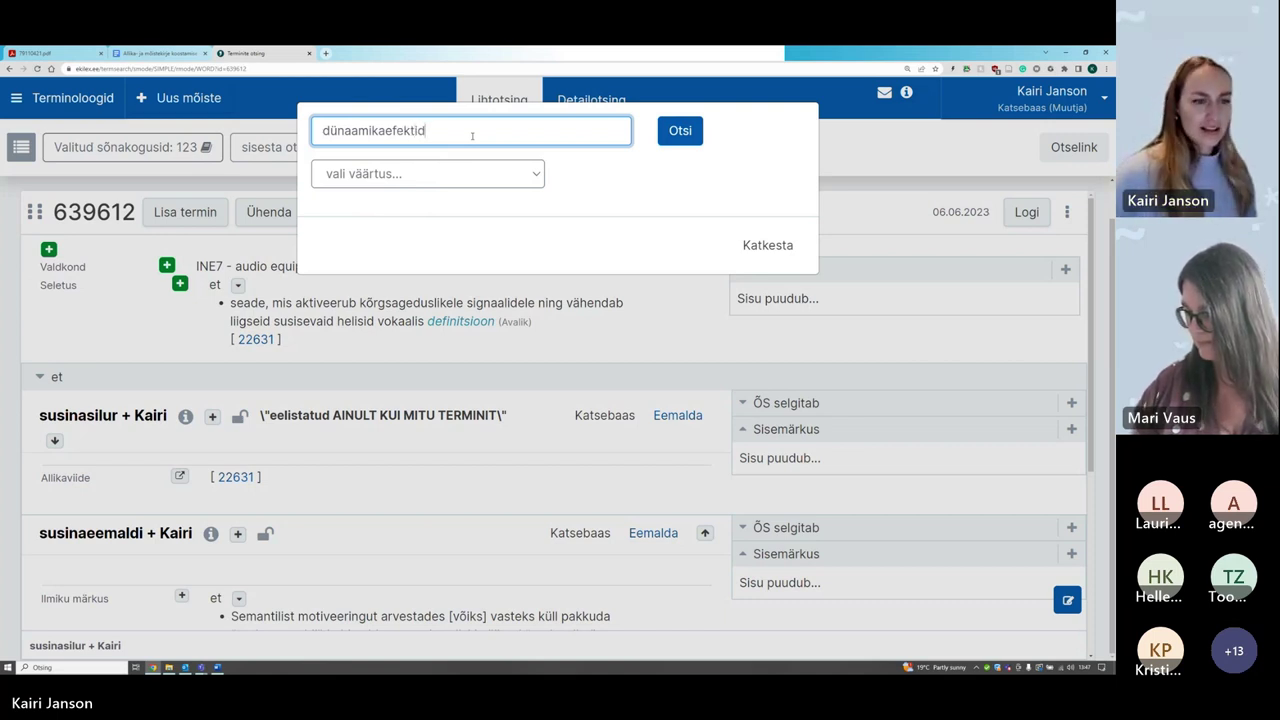
click(680, 131)
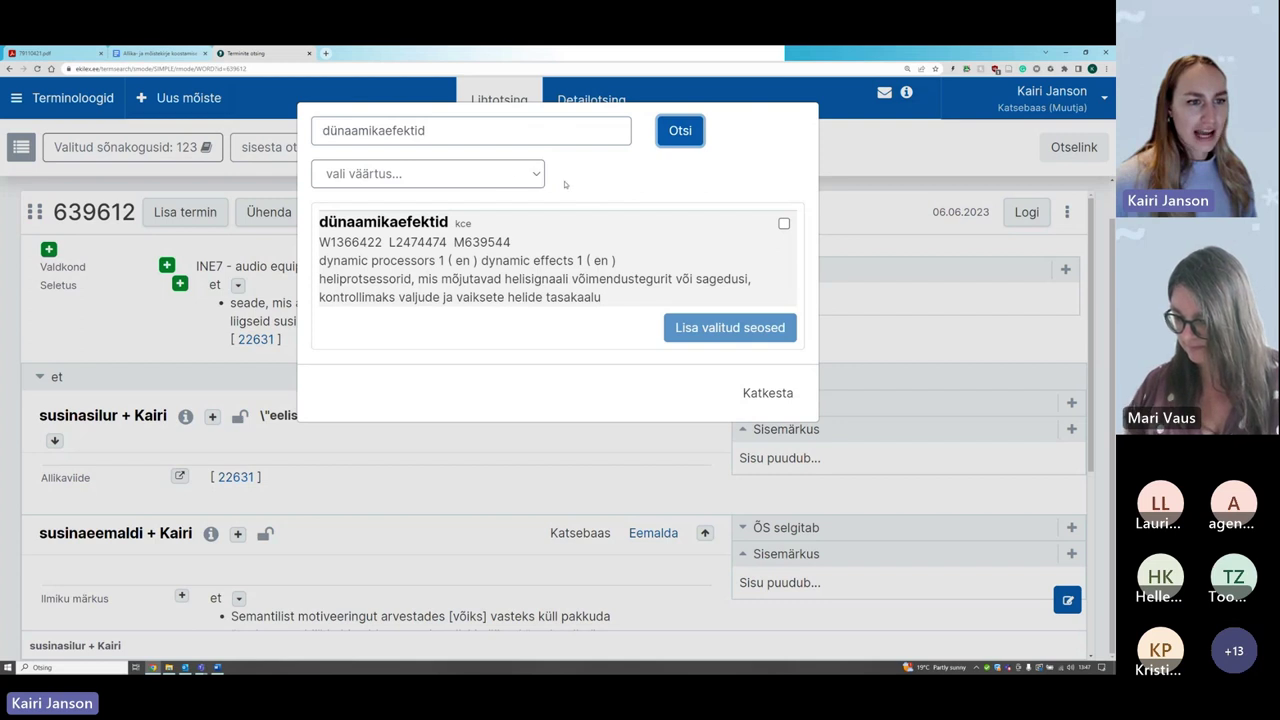
Step: Set the relation type to seotud (tähendus/mõiste) and add the relation to the found concept dünaamikaefektid
click(445, 174)
click(445, 174)
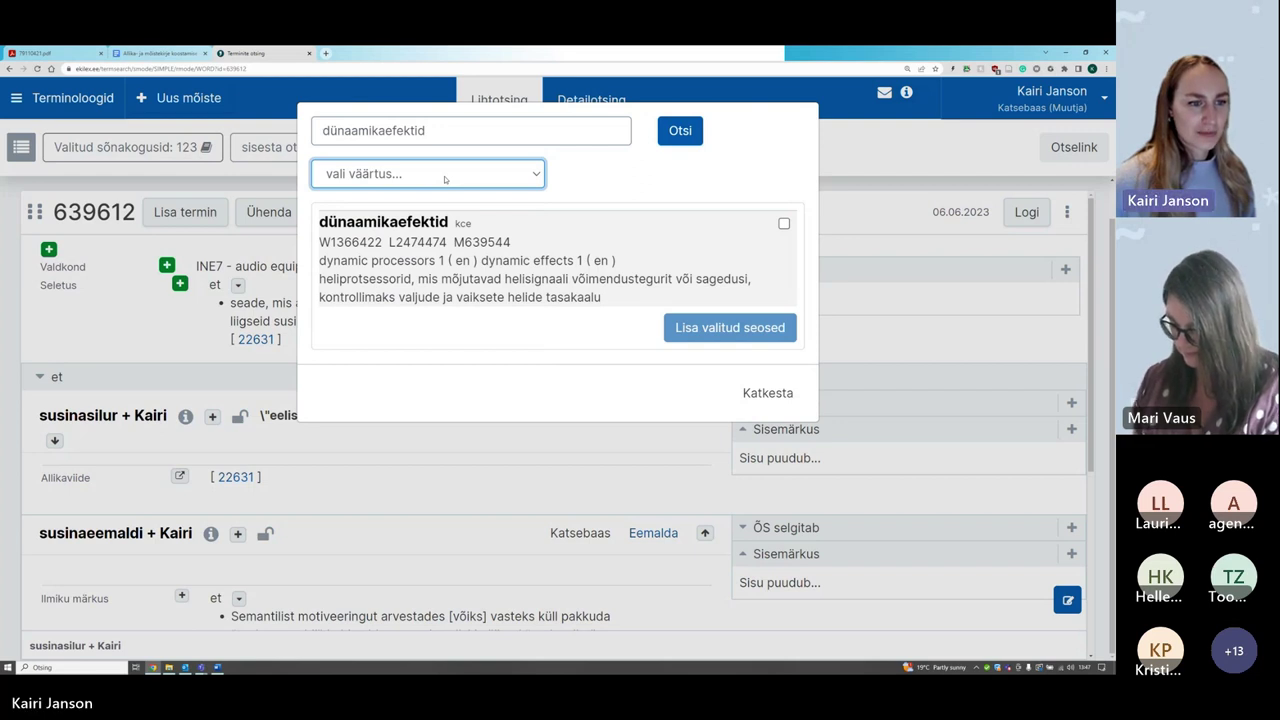
click(445, 176)
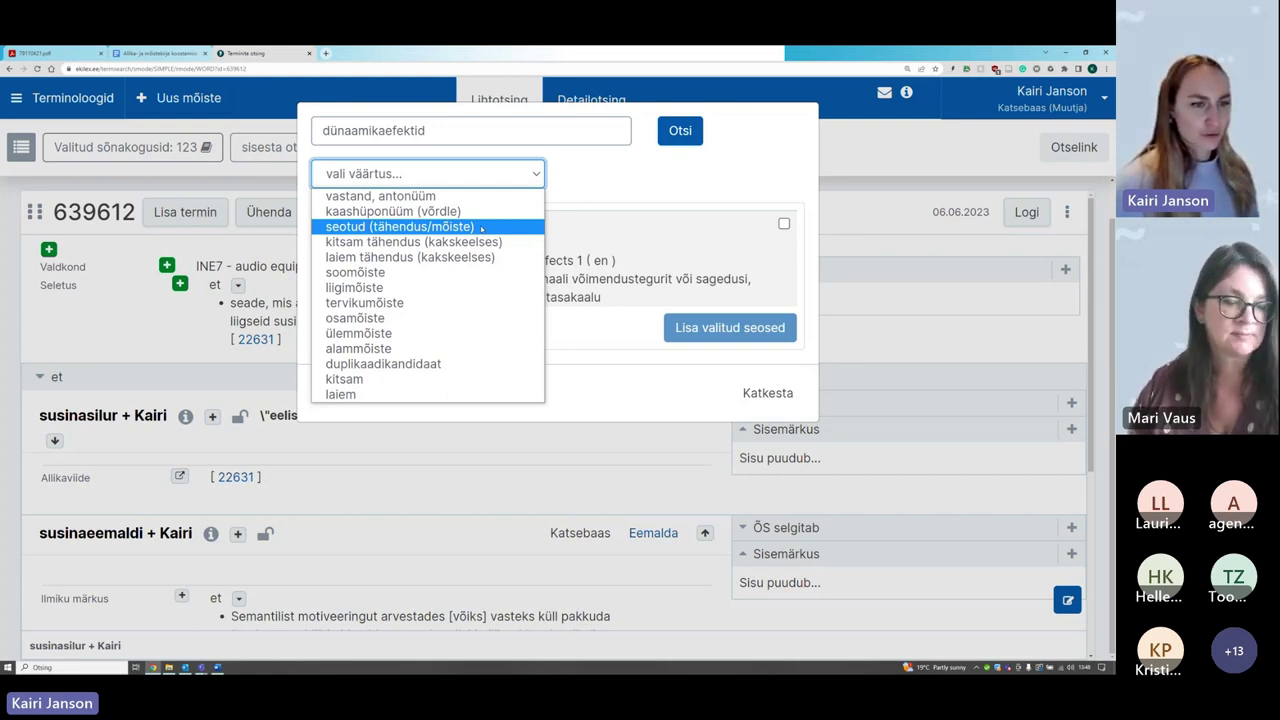
click(481, 228)
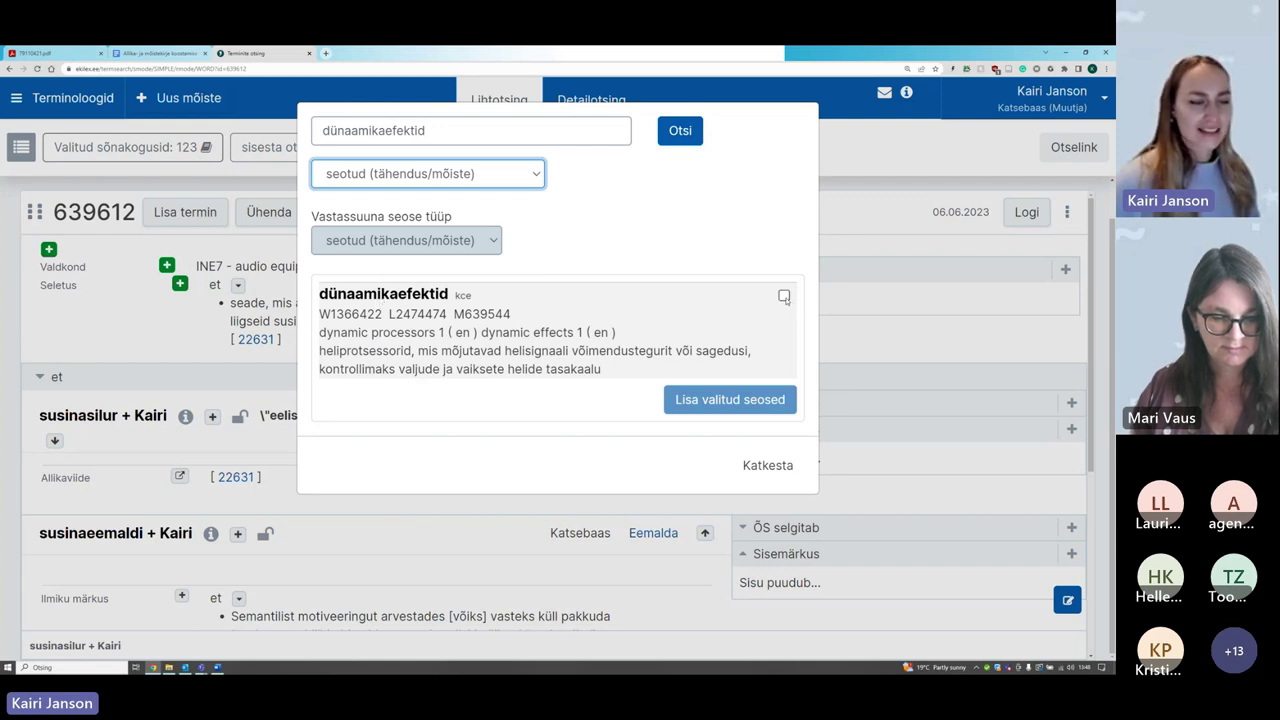
click(784, 296)
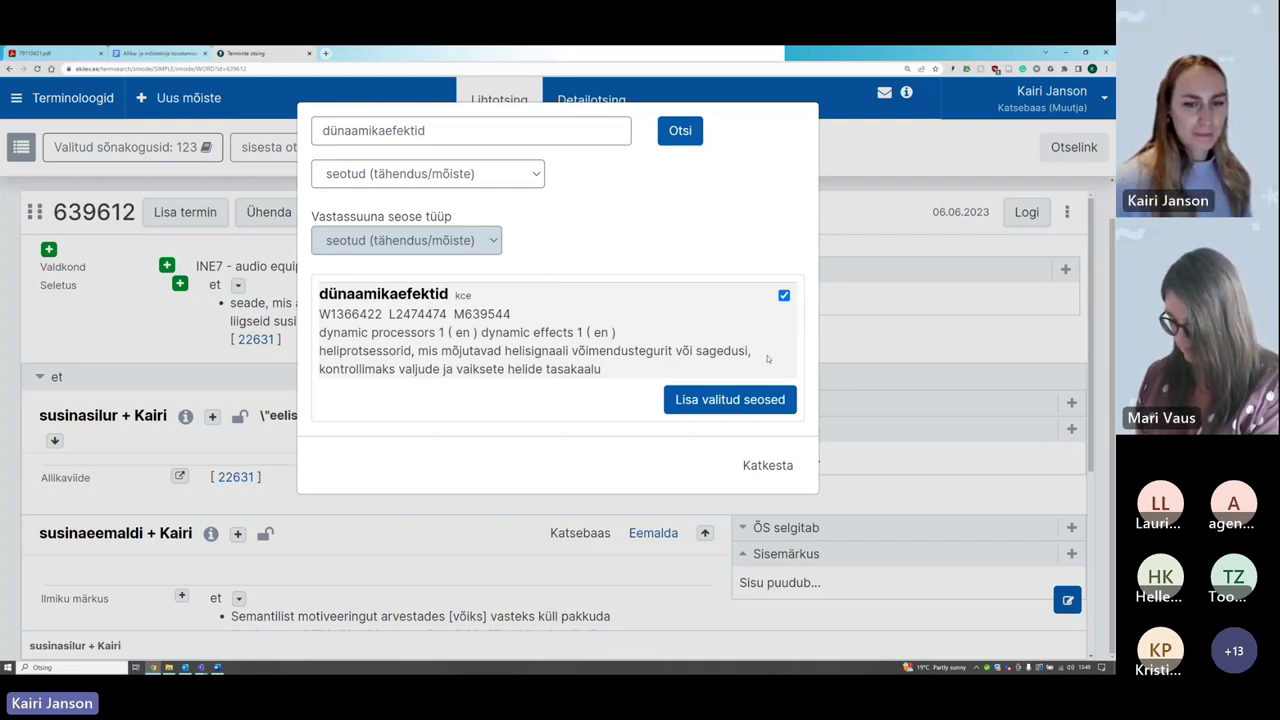
click(731, 401)
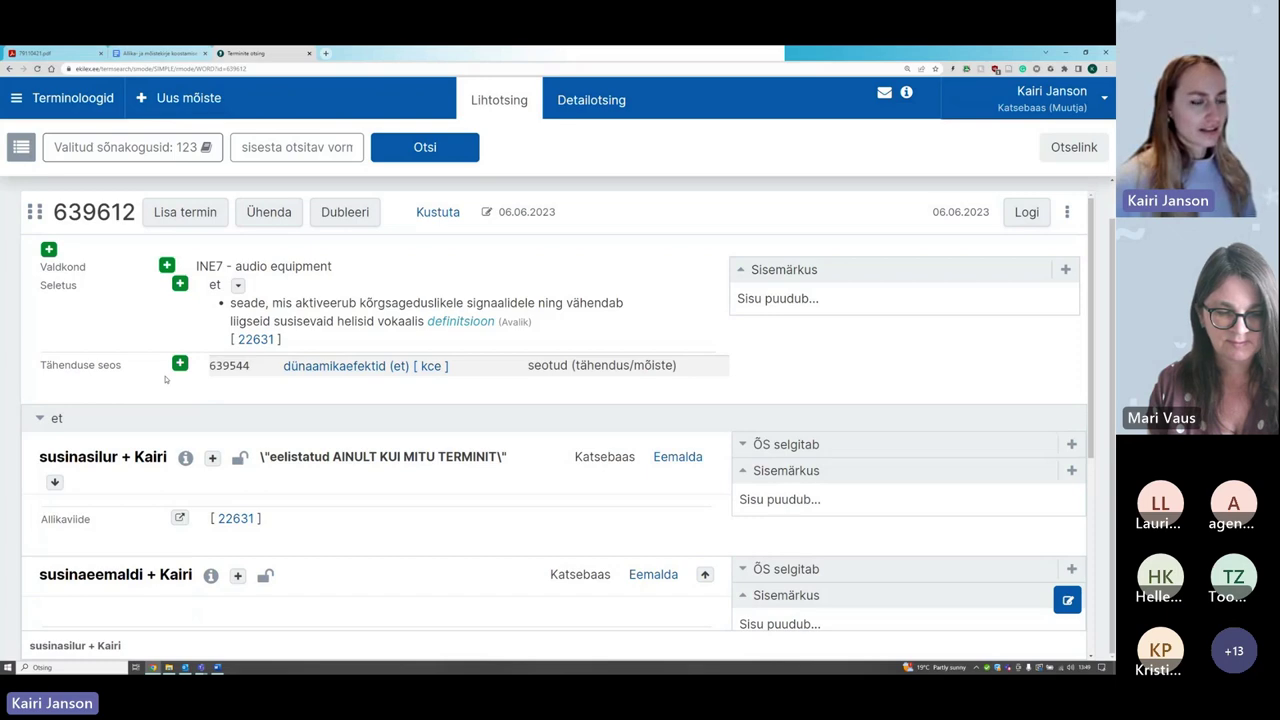
Step: Review the whole concept 639612 entry, from Valdkond and Tähenduse seos through the Estonian terms to the English term's Kontekst
scroll(160, 410, down, 3)
scroll(156, 440, down, 2)
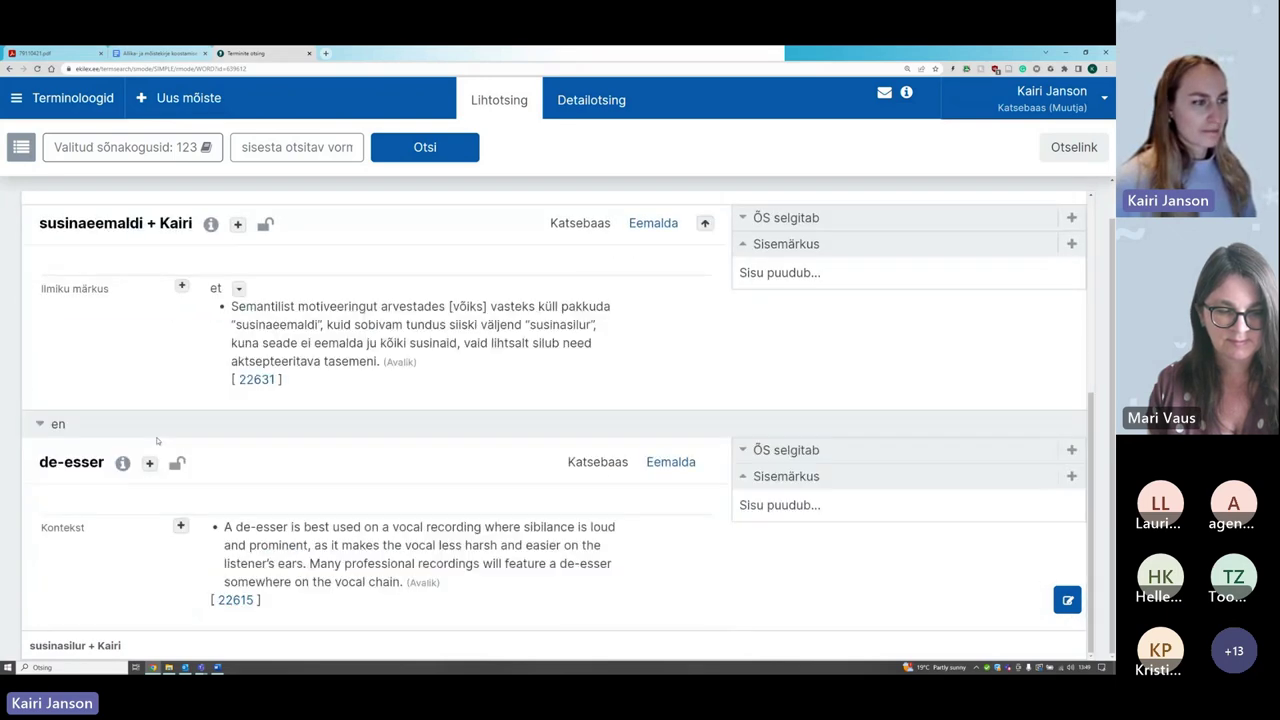
scroll(157, 439, up, 4)
scroll(156, 440, up, 1)
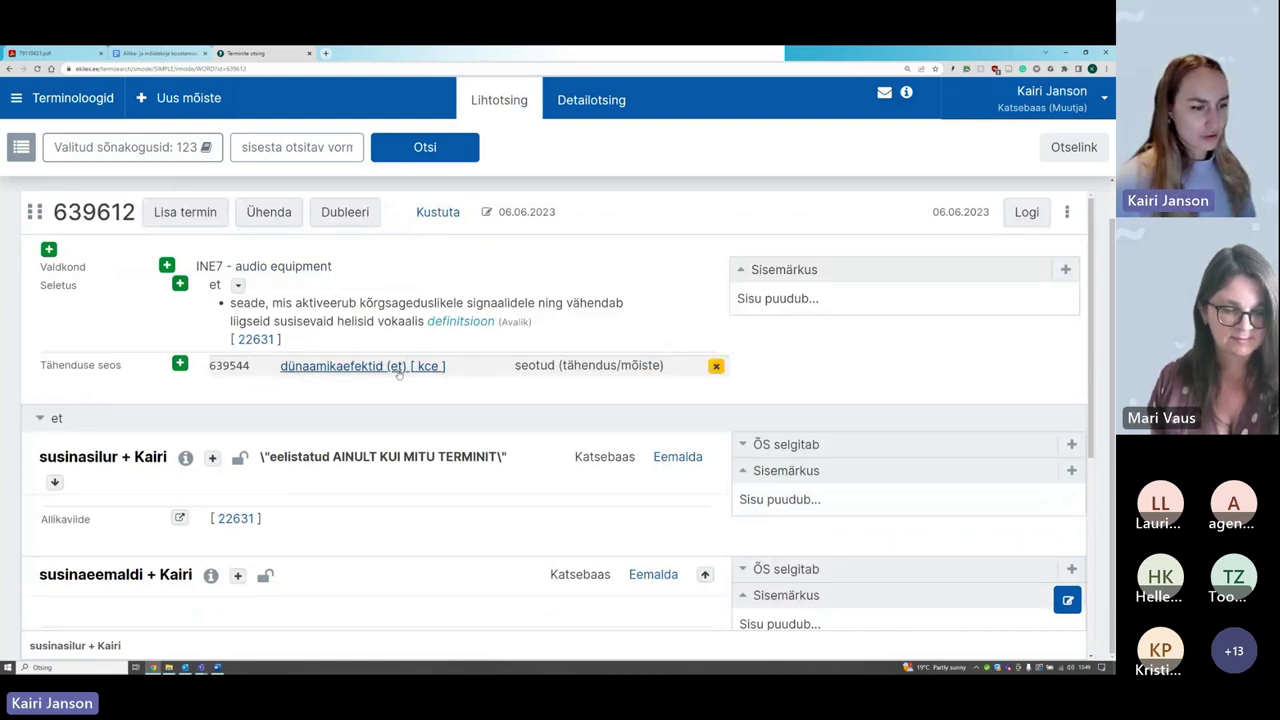
scroll(398, 373, down, 2)
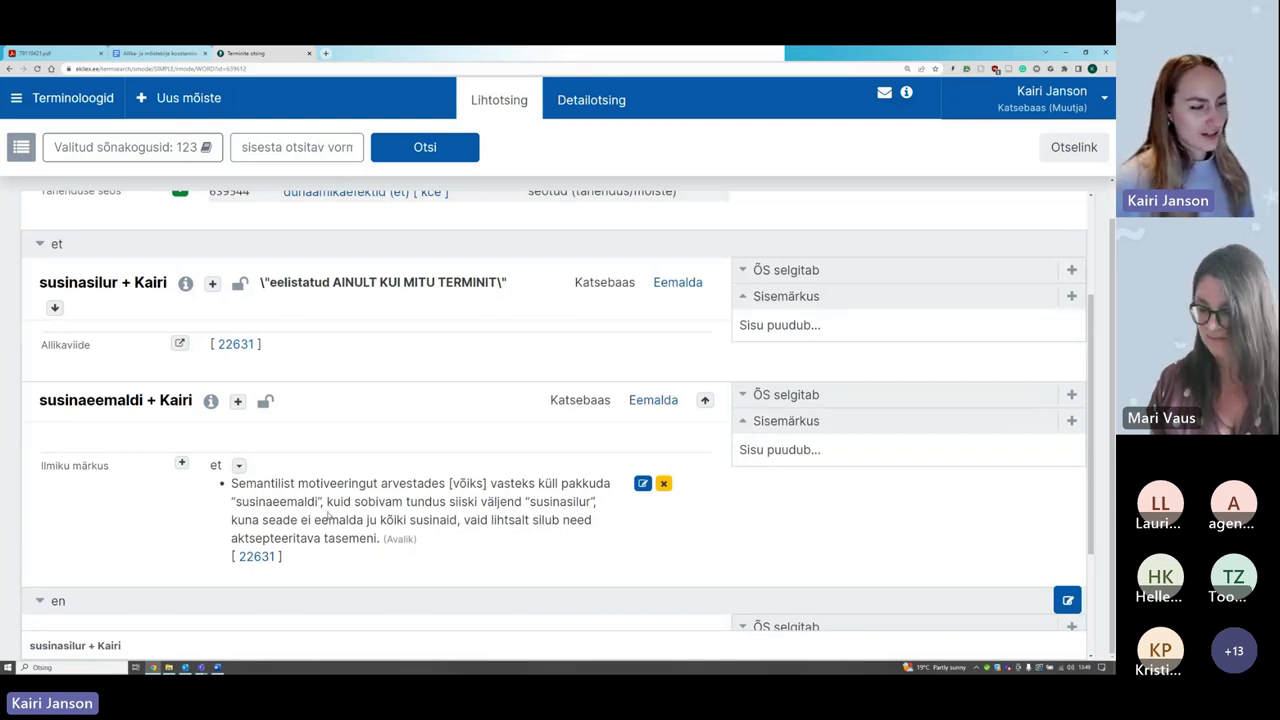
scroll(328, 516, down, 2)
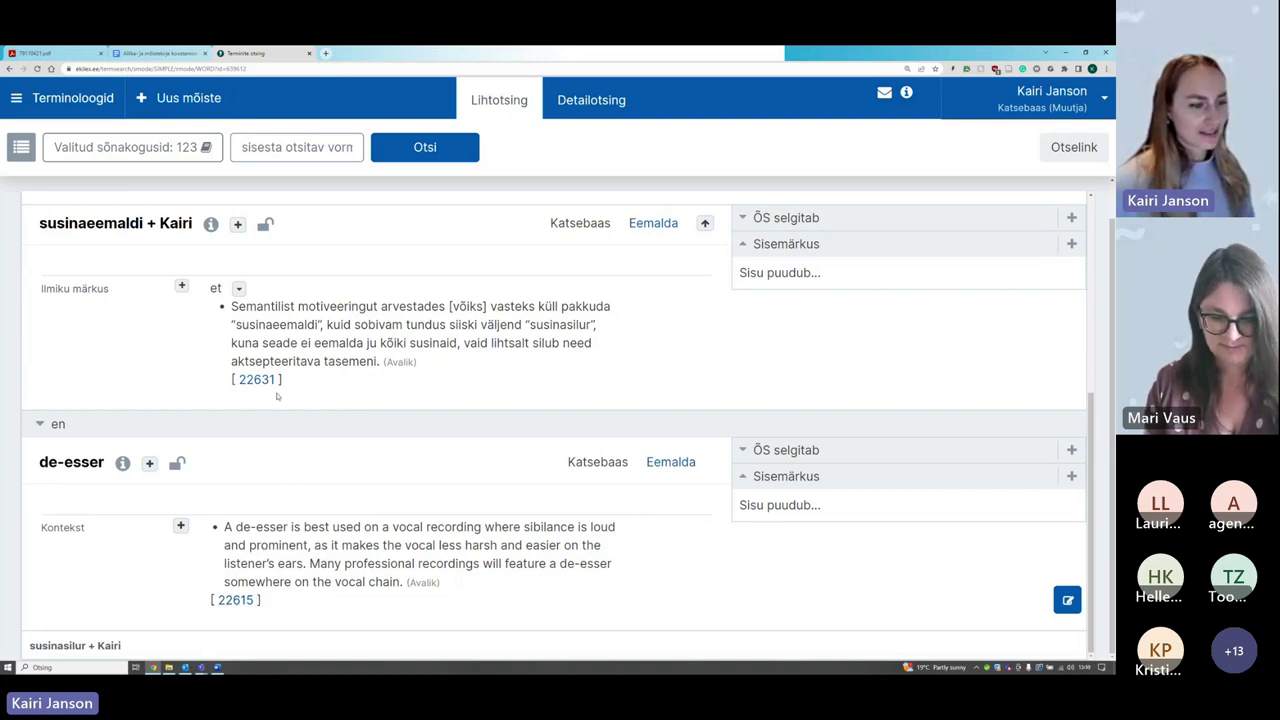
scroll(277, 396, up, 2)
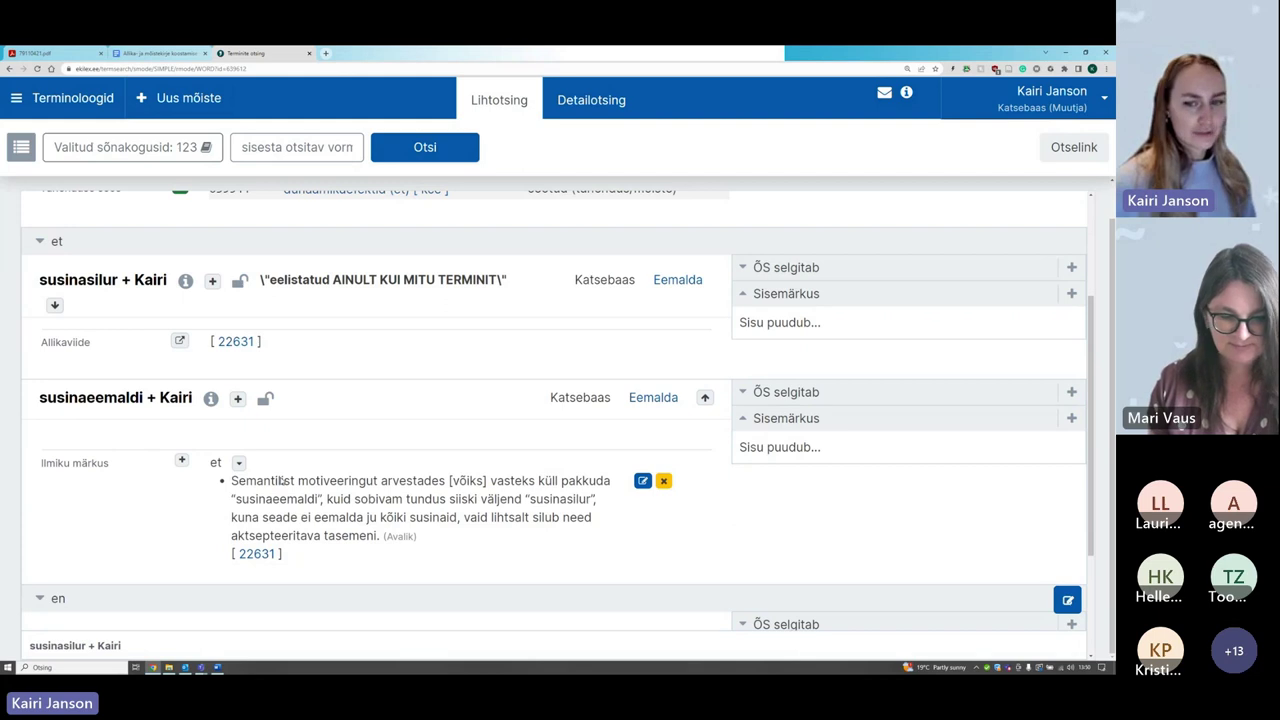
scroll(282, 481, up, 2)
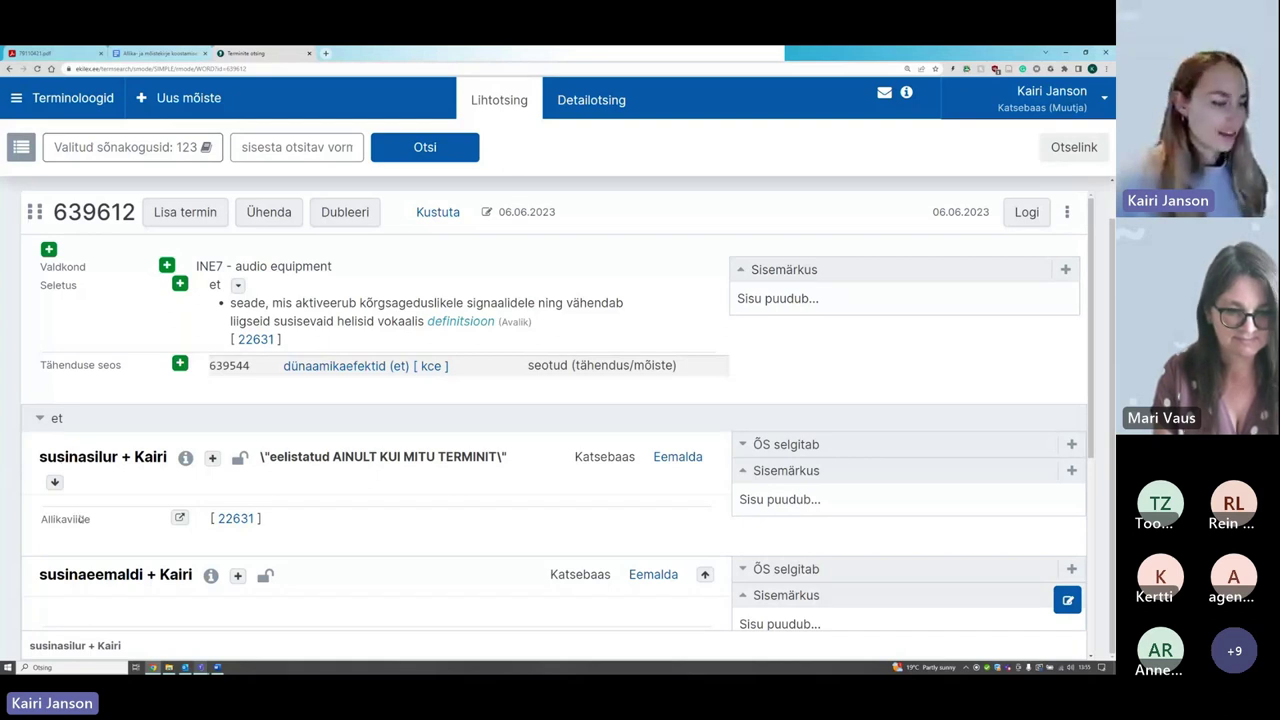
scroll(82, 519, down, 4)
scroll(79, 538, up, 1)
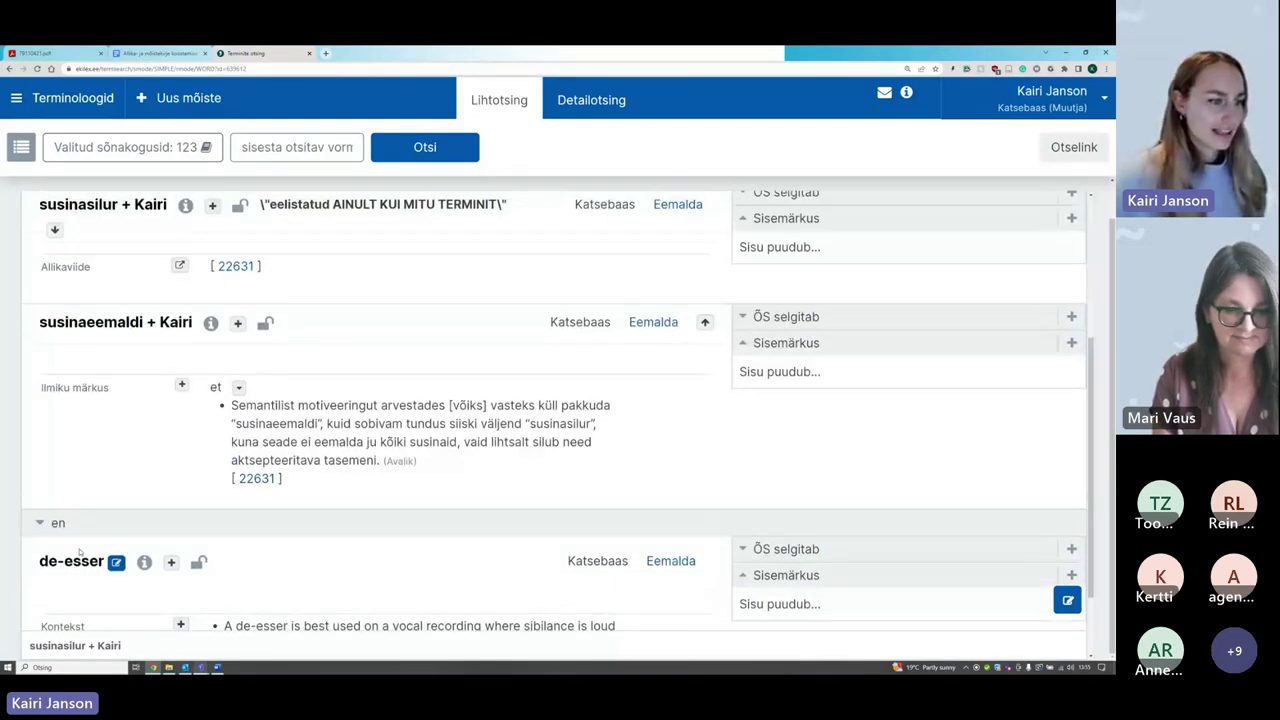
scroll(79, 538, up, 5)
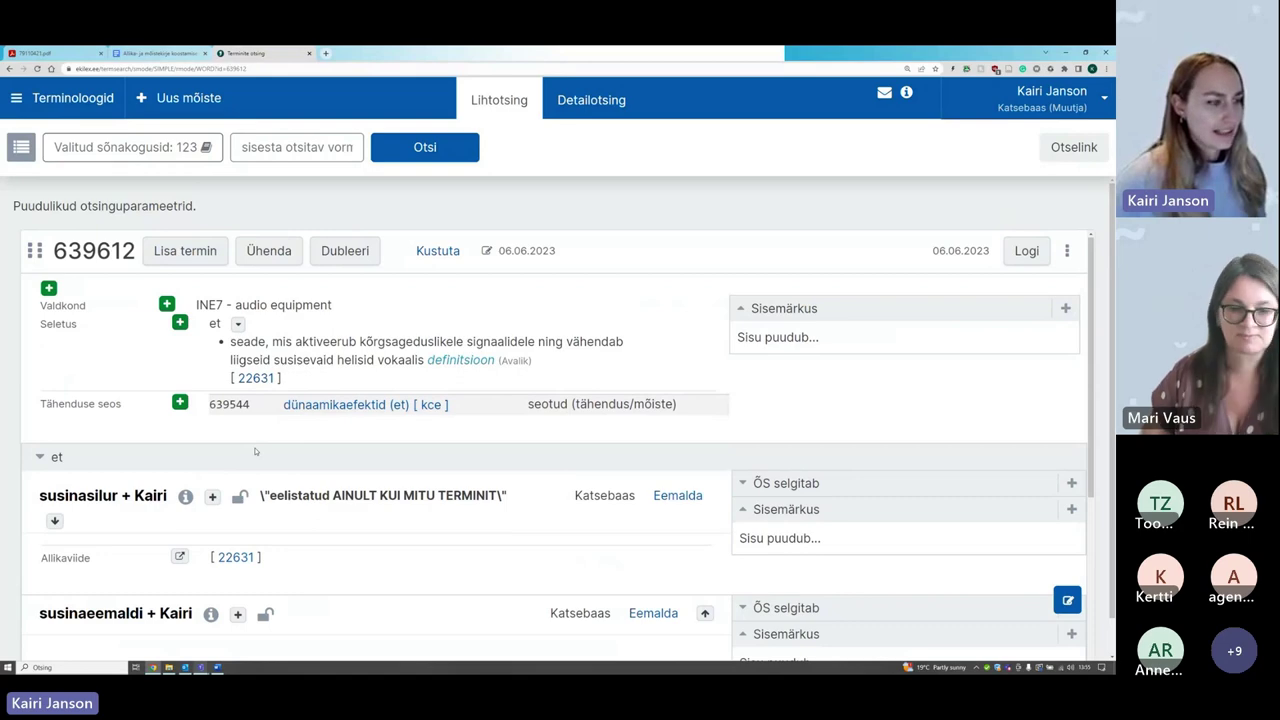
scroll(255, 451, down, 2)
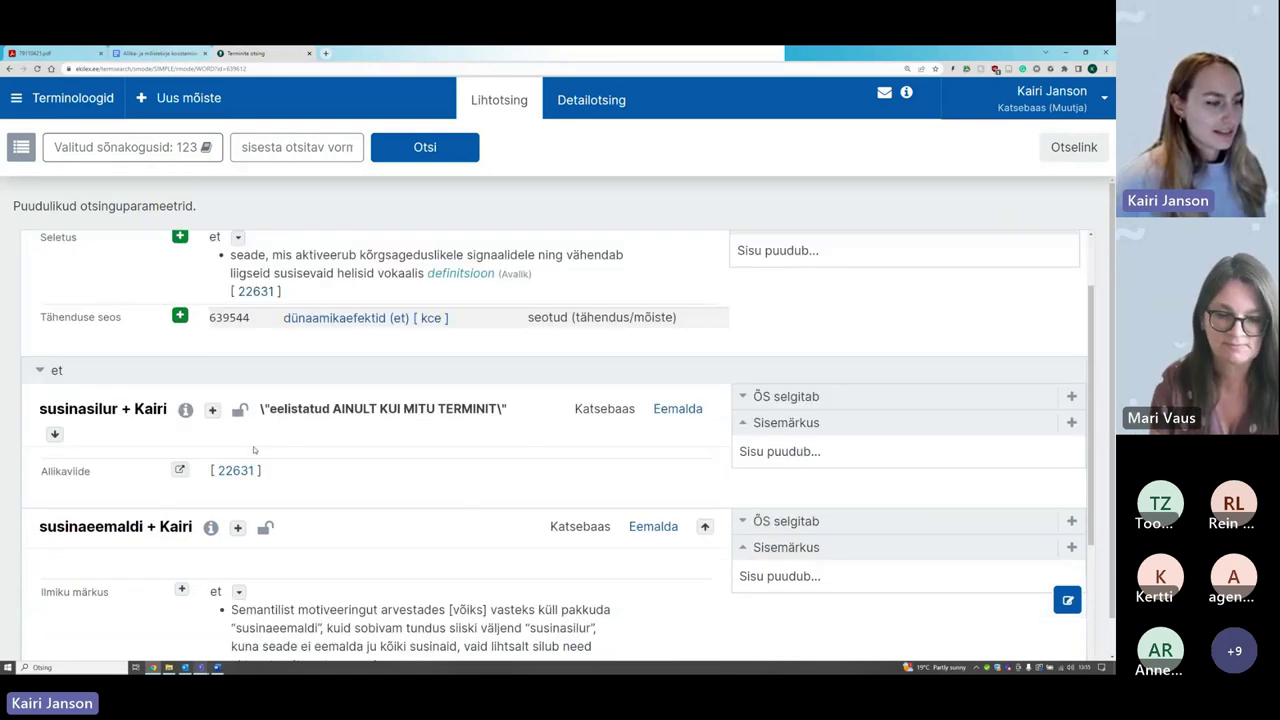
scroll(254, 450, down, 3)
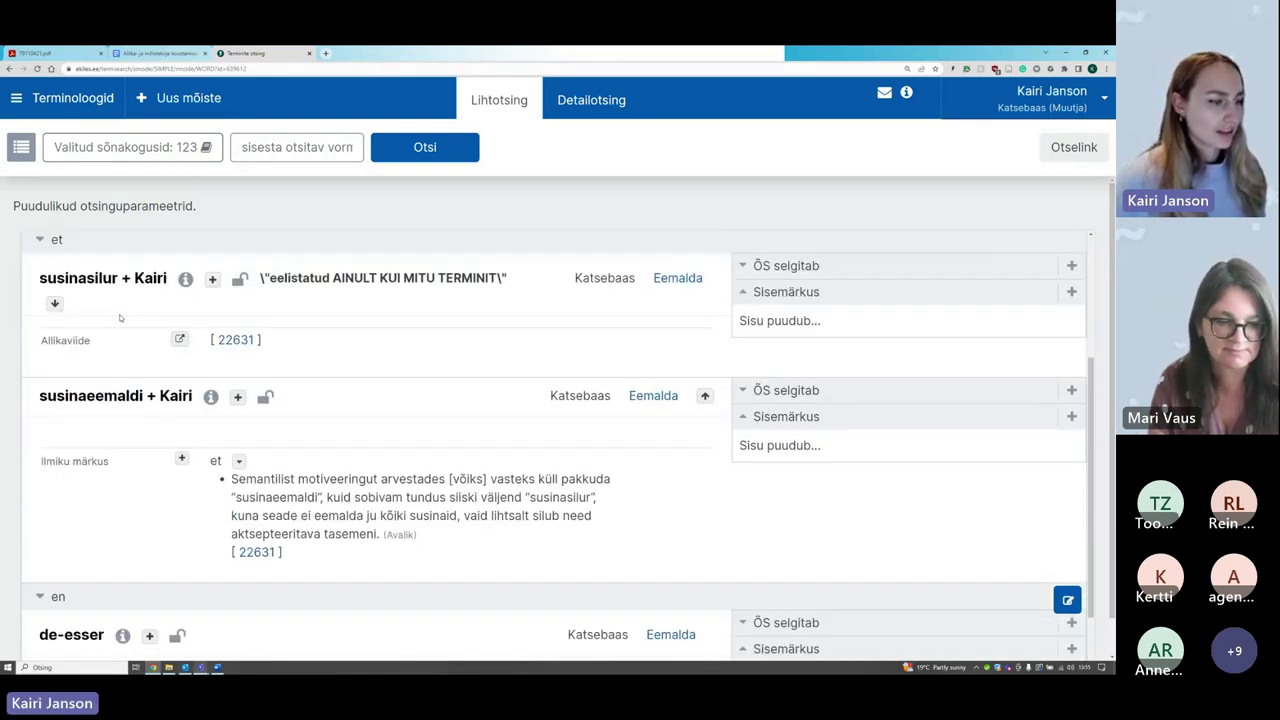
scroll(119, 317, up, 2)
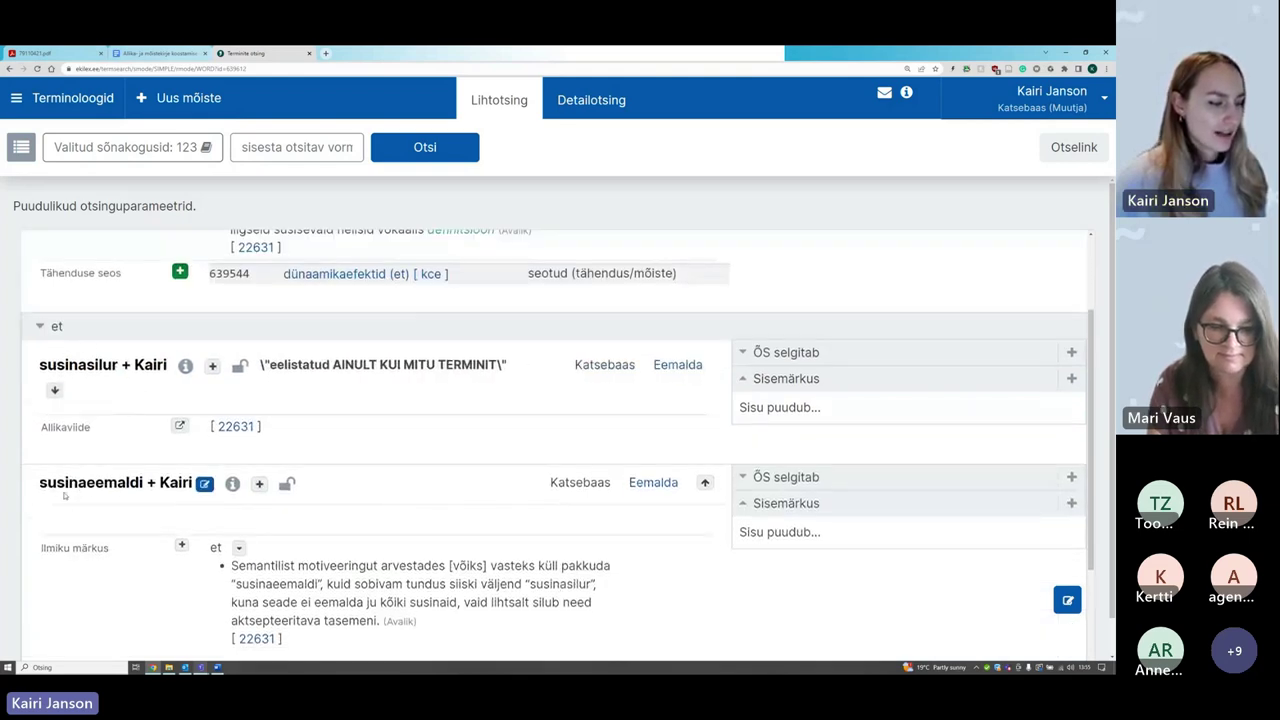
scroll(70, 490, down, 2)
scroll(70, 490, up, 5)
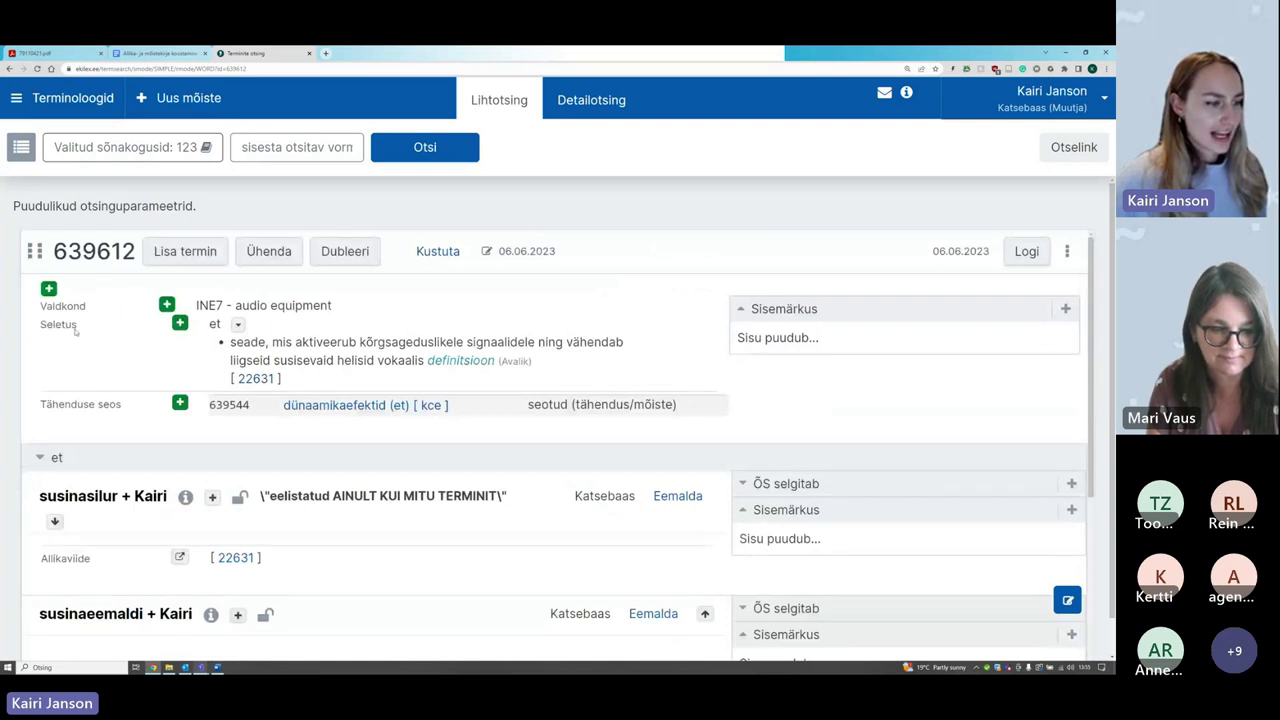
Step: Examine the concept's Seletus field and highlight the Estonian definition text
drag(39, 326, 79, 330)
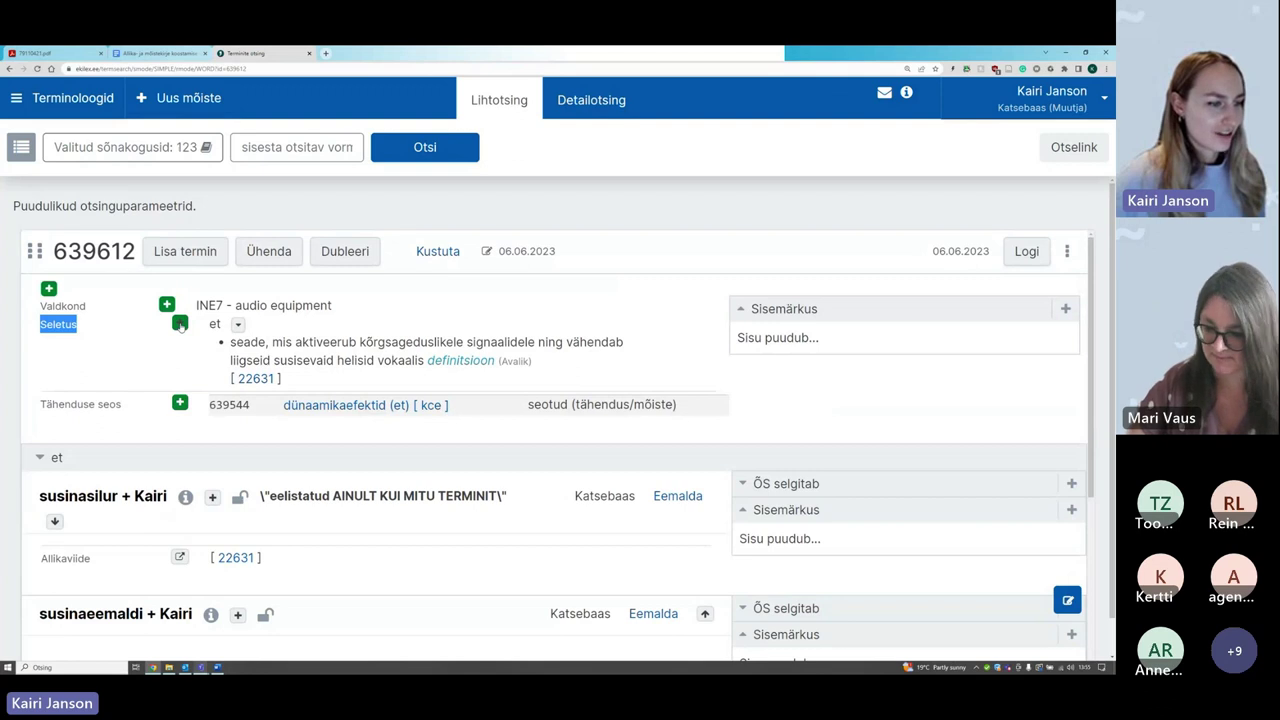
mouse_move(233, 347)
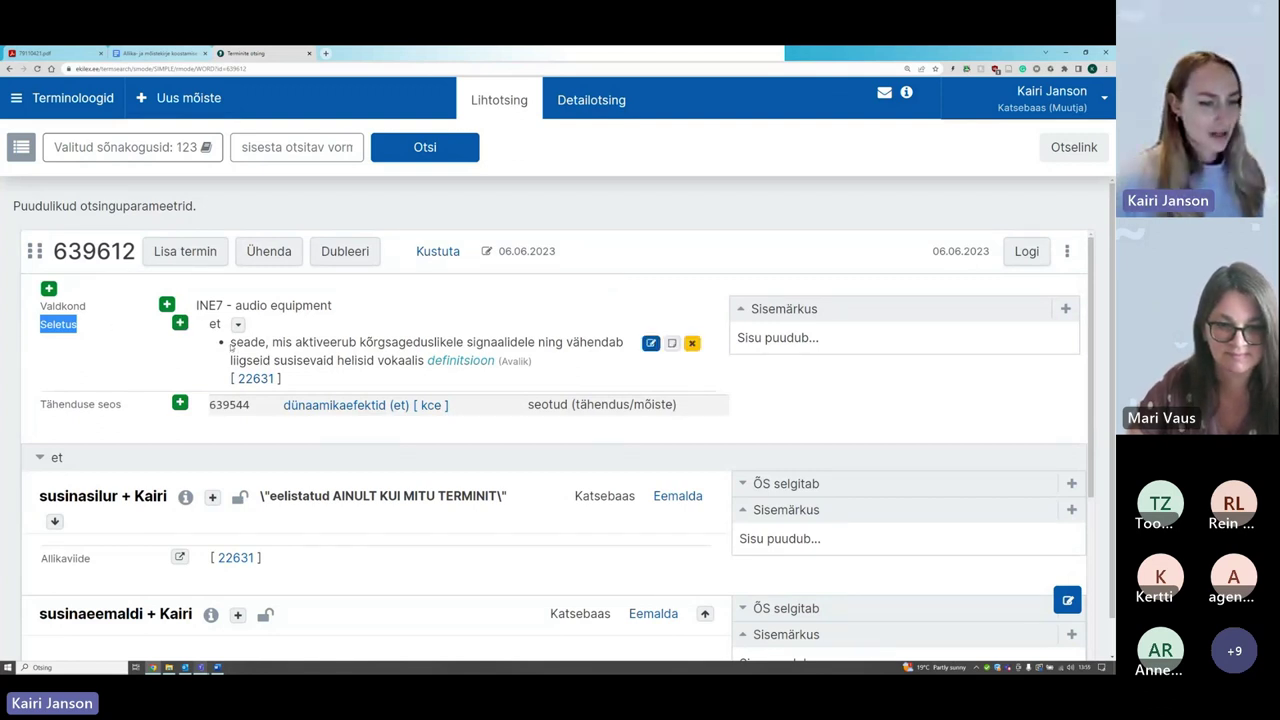
drag(232, 346, 425, 364)
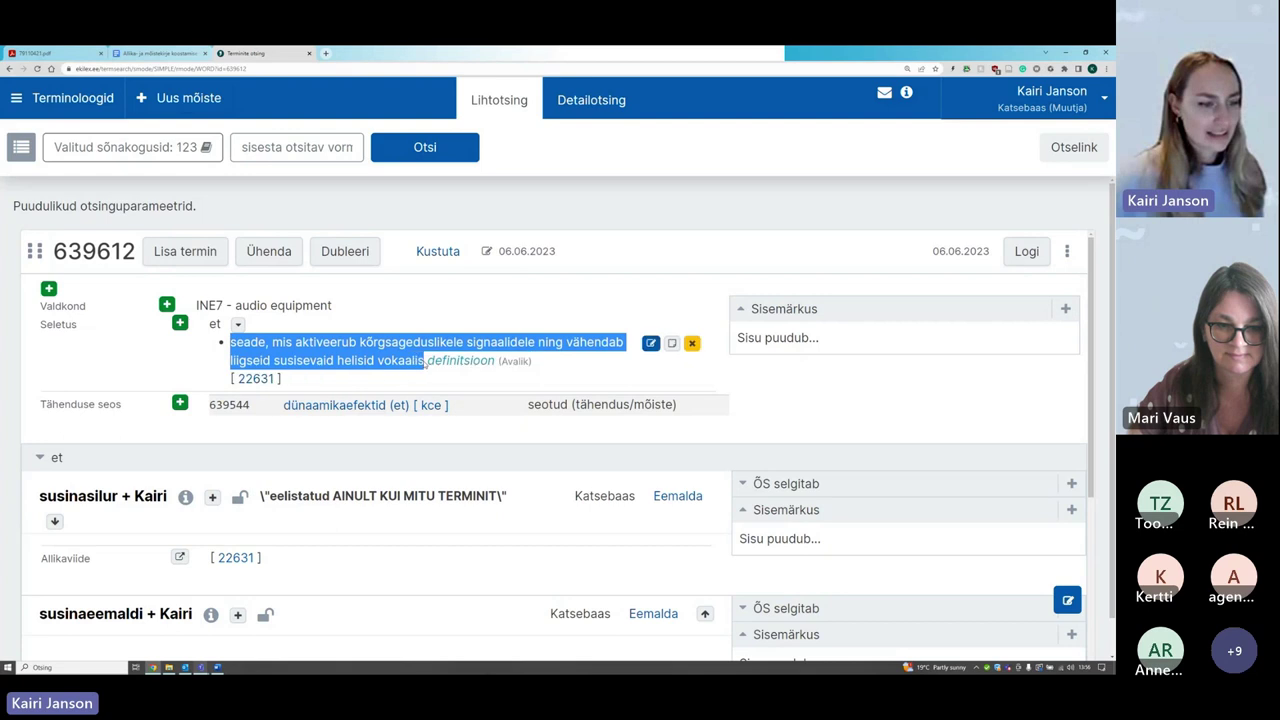
click(377, 366)
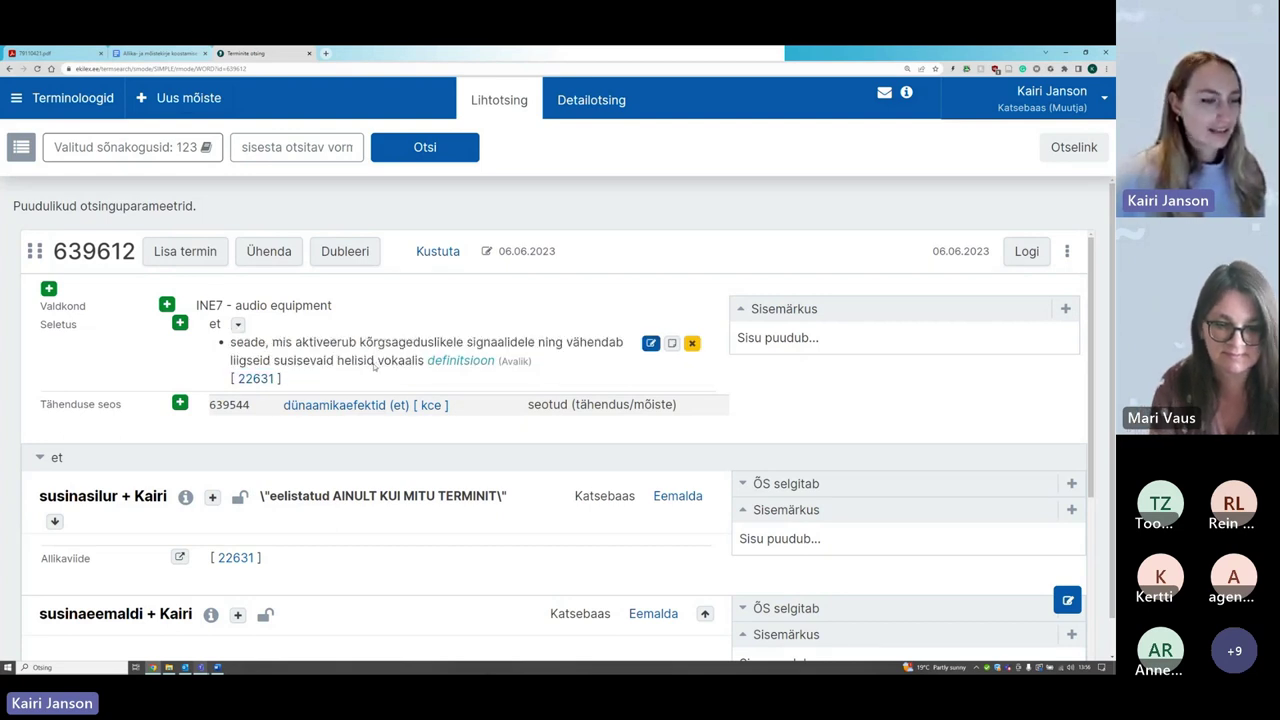
mouse_move(420, 360)
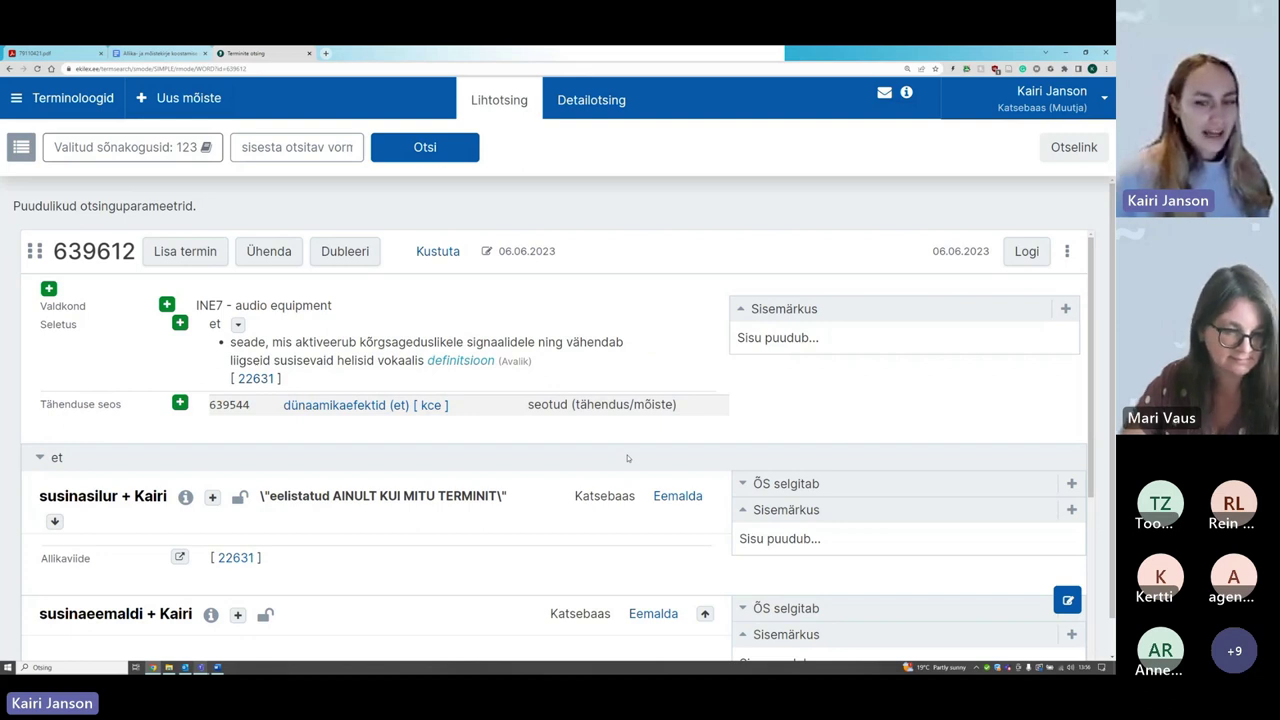
scroll(628, 458, down, 1)
scroll(628, 458, up, 1)
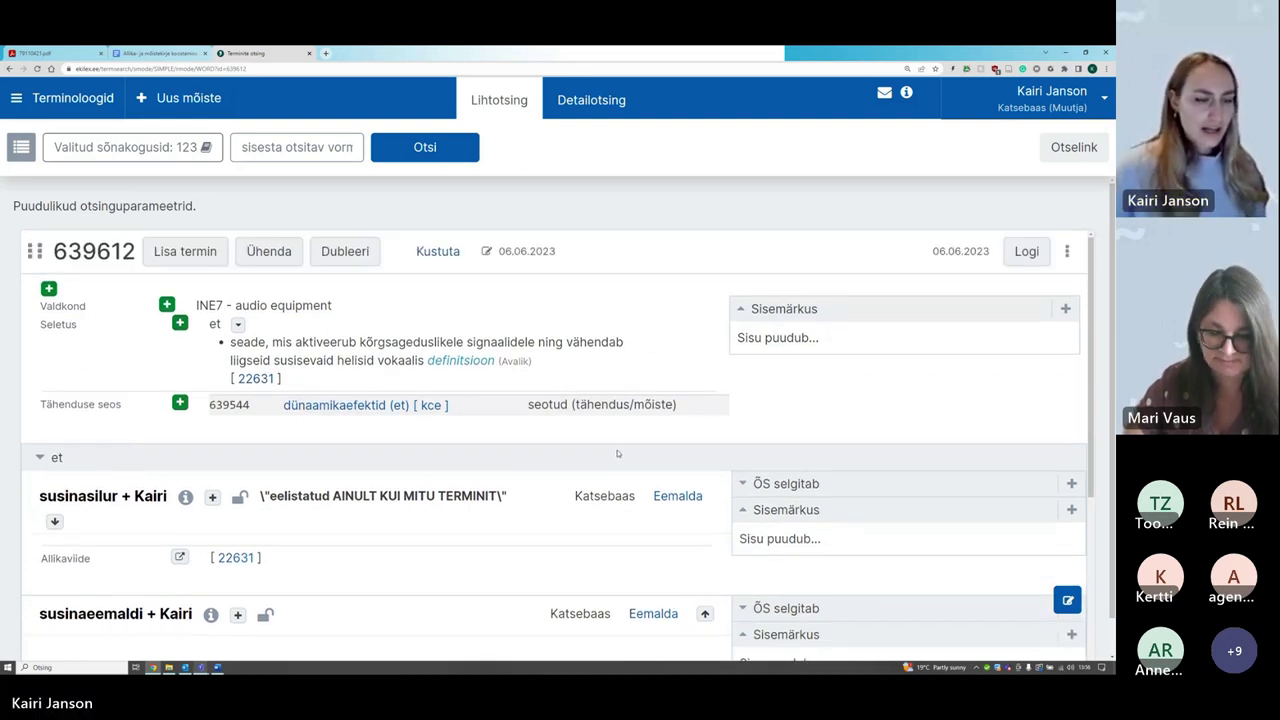
scroll(617, 453, down, 1)
scroll(617, 453, up, 1)
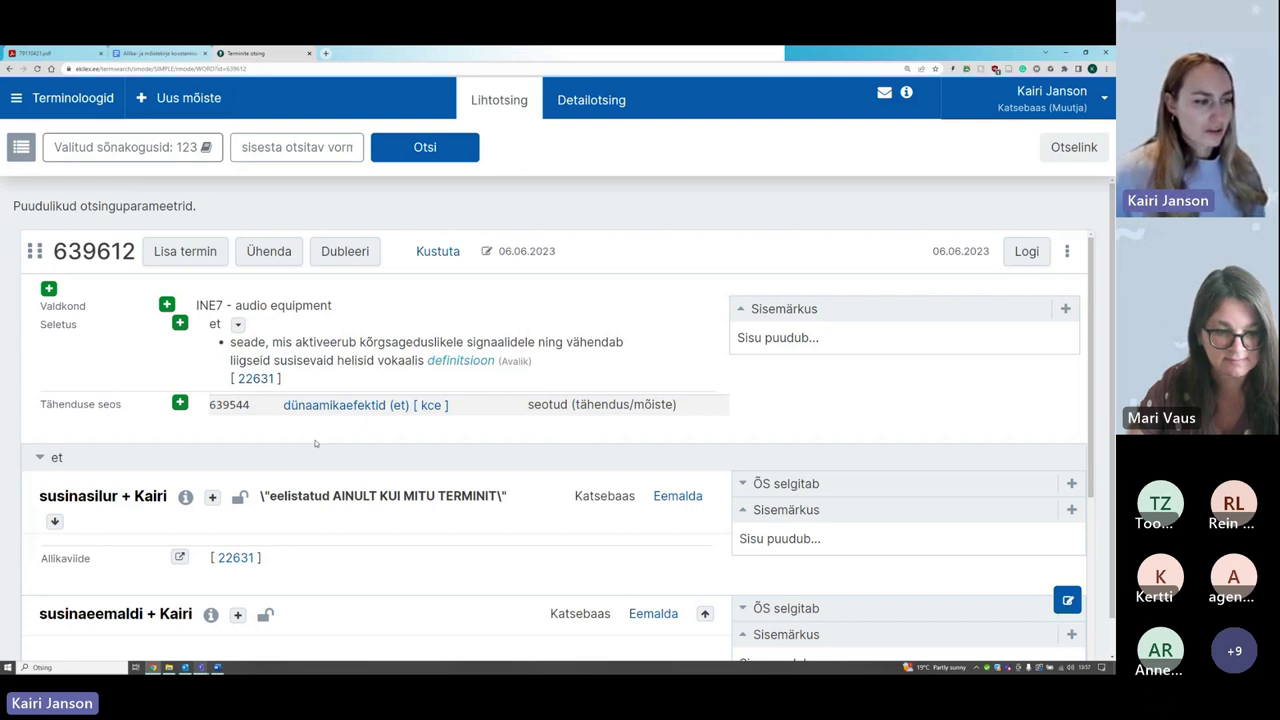
Step: Draft an Ilmiku märkus for the term susinasilur reading "Selle termini võiksid üle vaadata teised komisjoniliikmed."
scroll(315, 443, down, 1)
scroll(315, 443, down, 2)
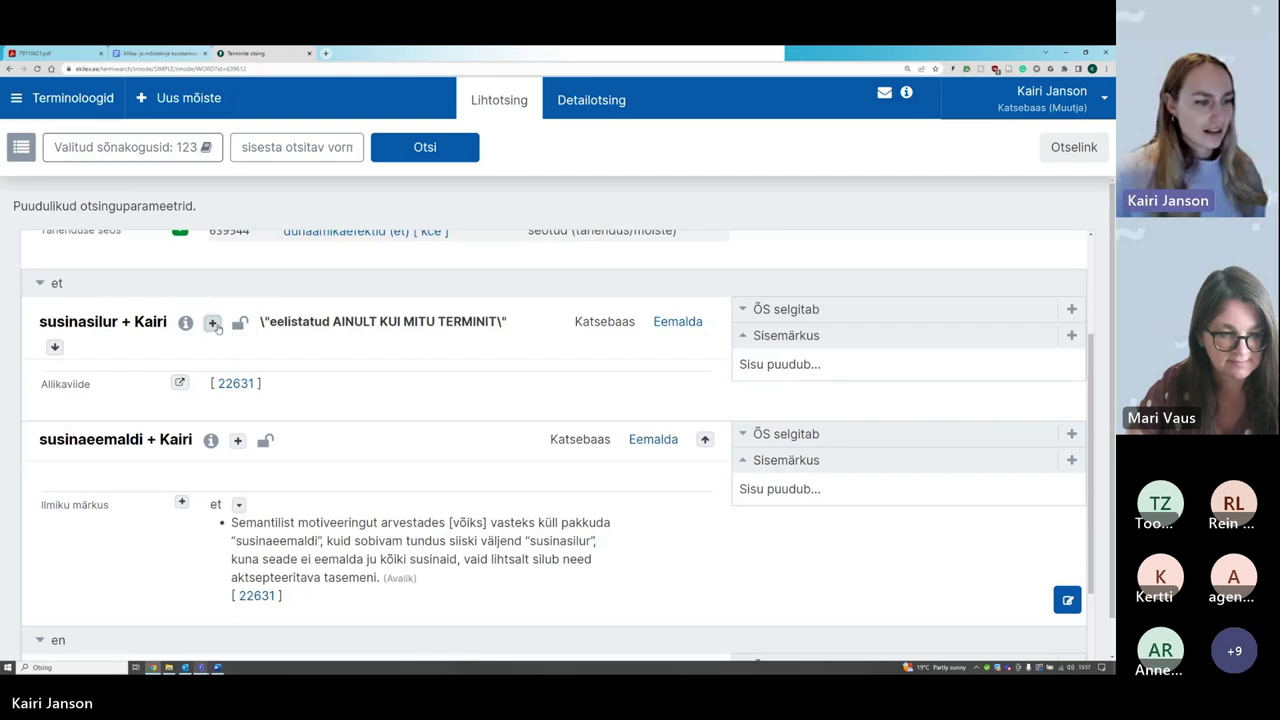
click(213, 324)
click(437, 132)
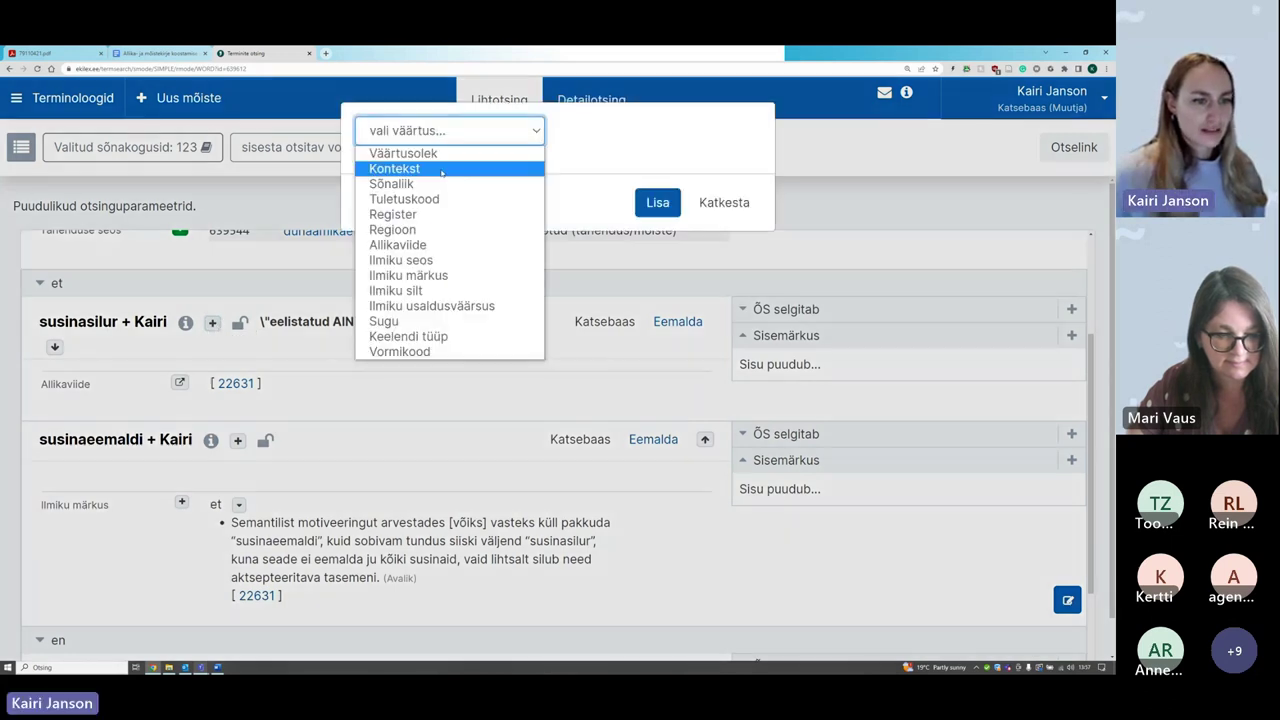
click(446, 279)
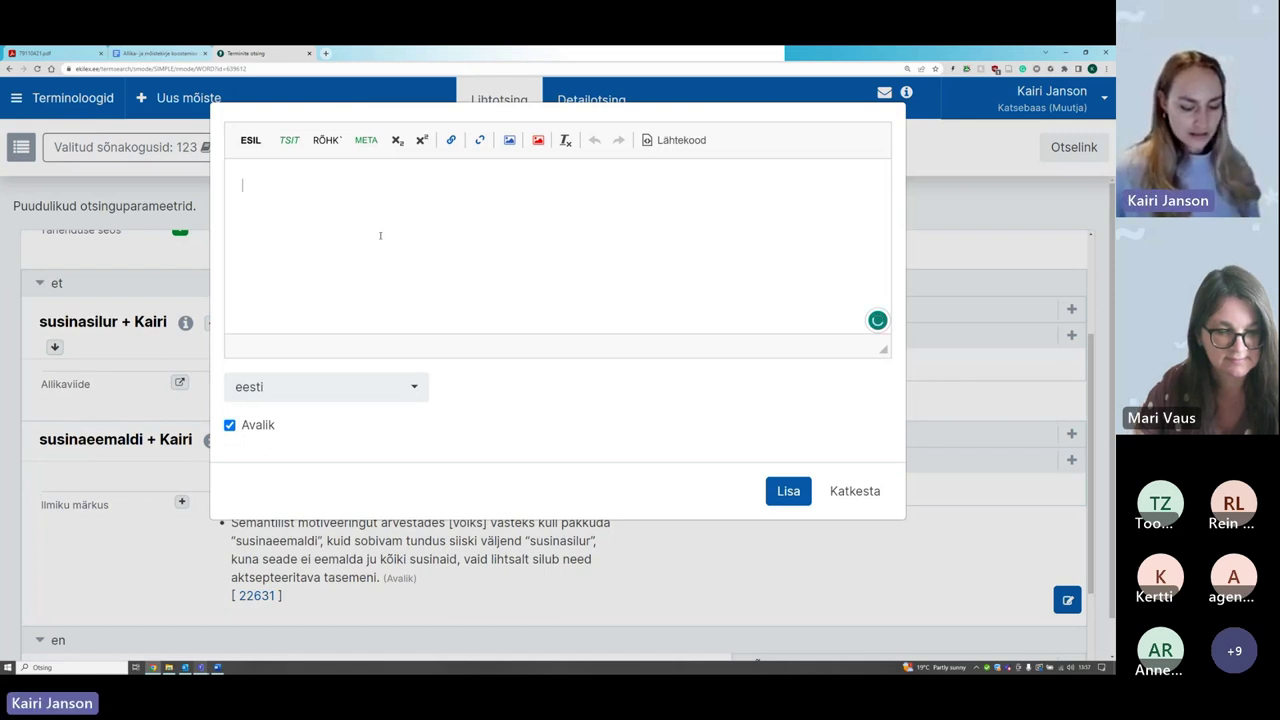
text(Sel)
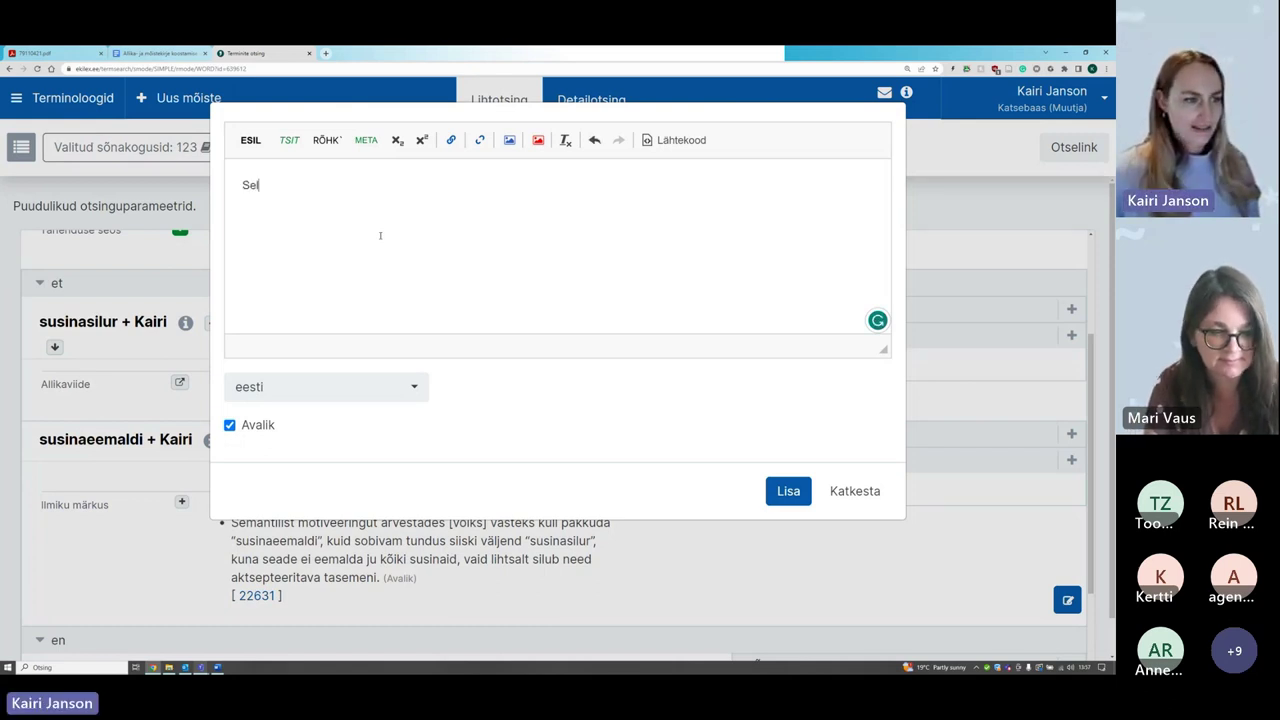
text(le termini )
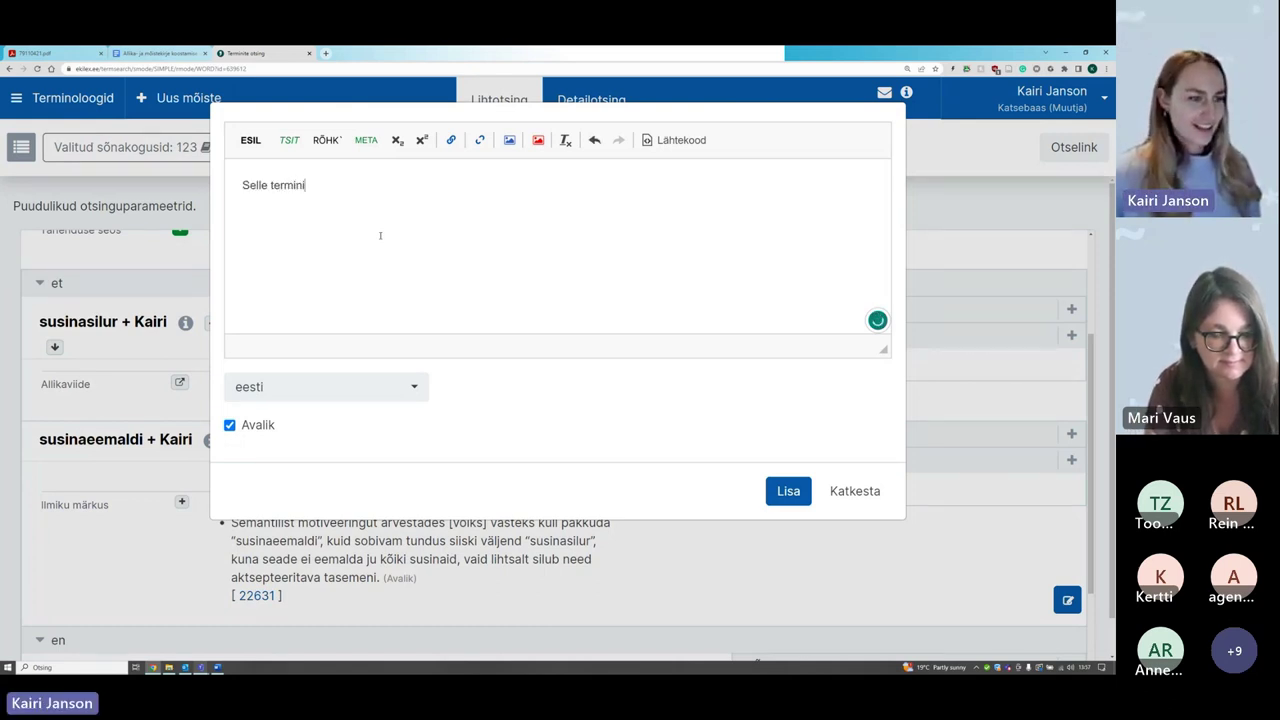
text(v)
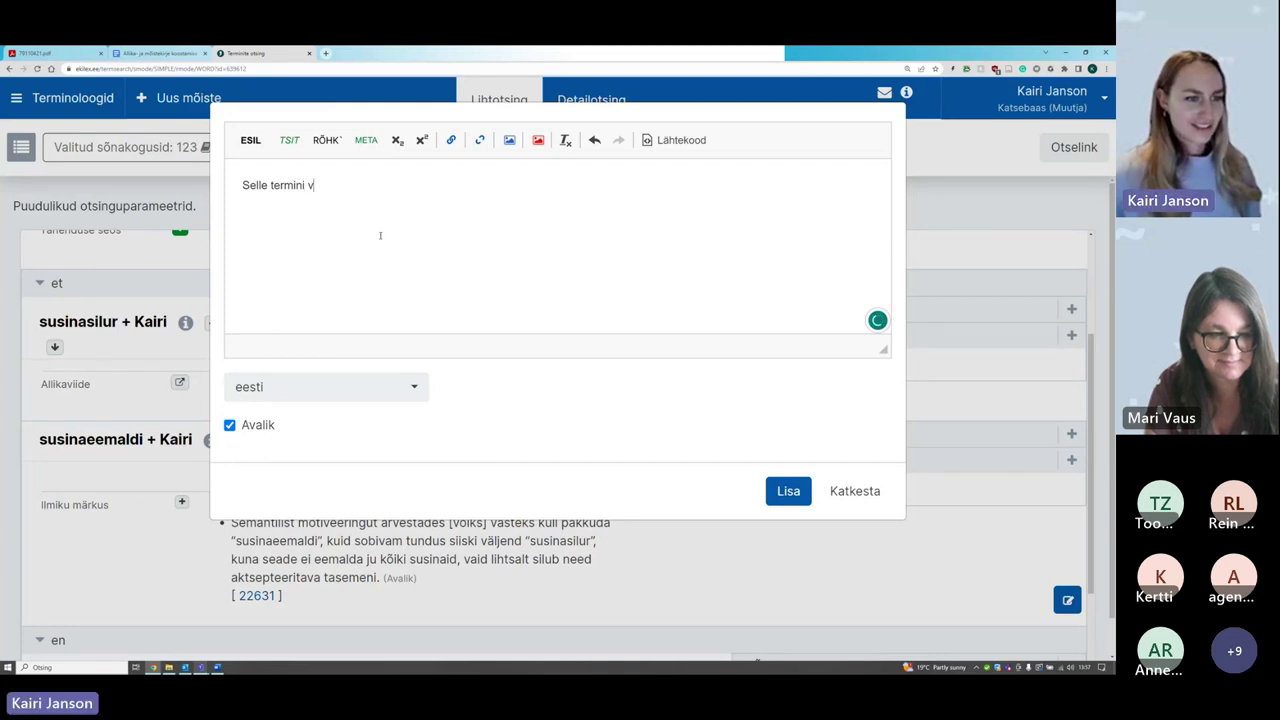
text(õiksid üle vaadata teised )
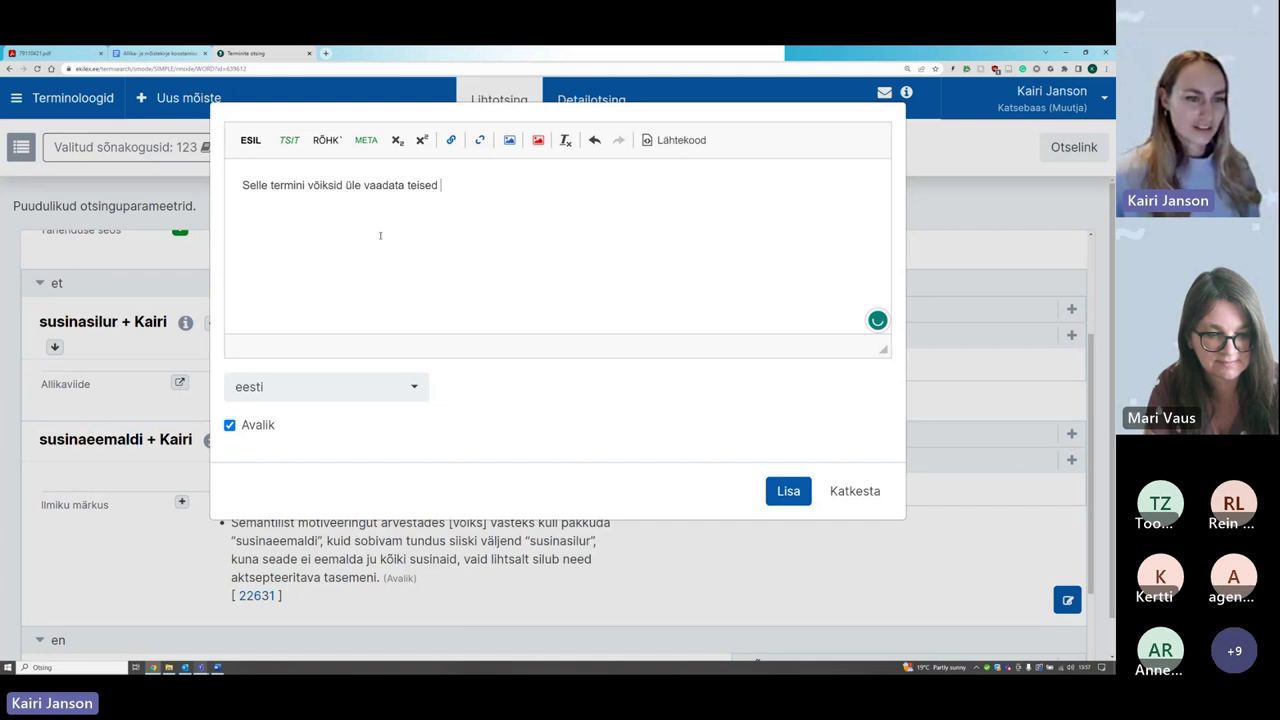
text(komisjoniliikmed.)
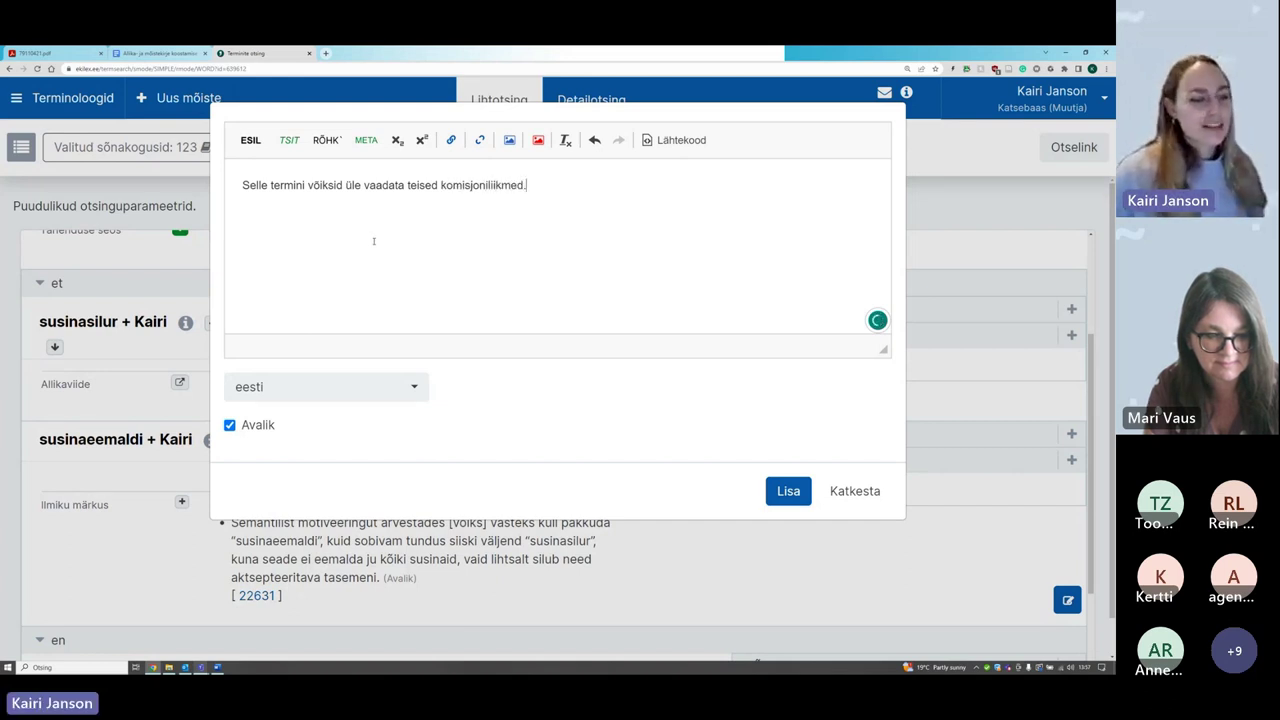
Step: Try the drafted note with the Avalik option off and on, and discard the note without adding it
click(230, 426)
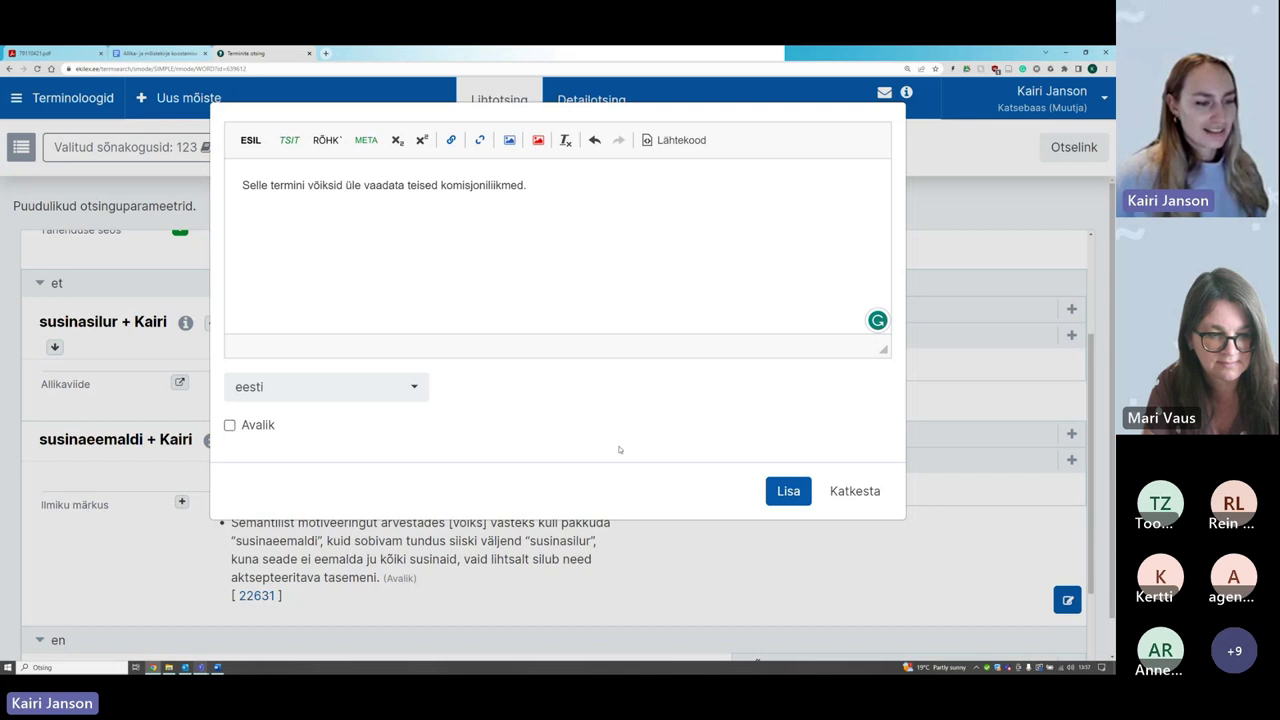
click(230, 426)
click(230, 426)
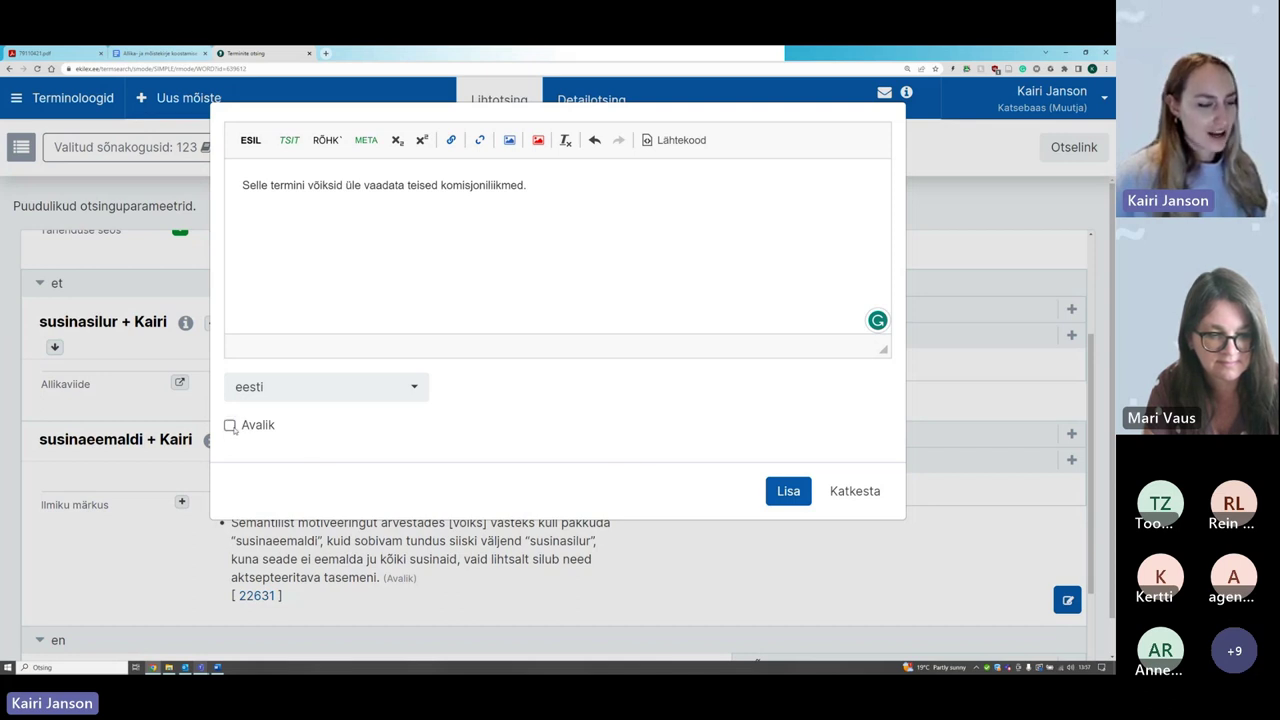
click(230, 426)
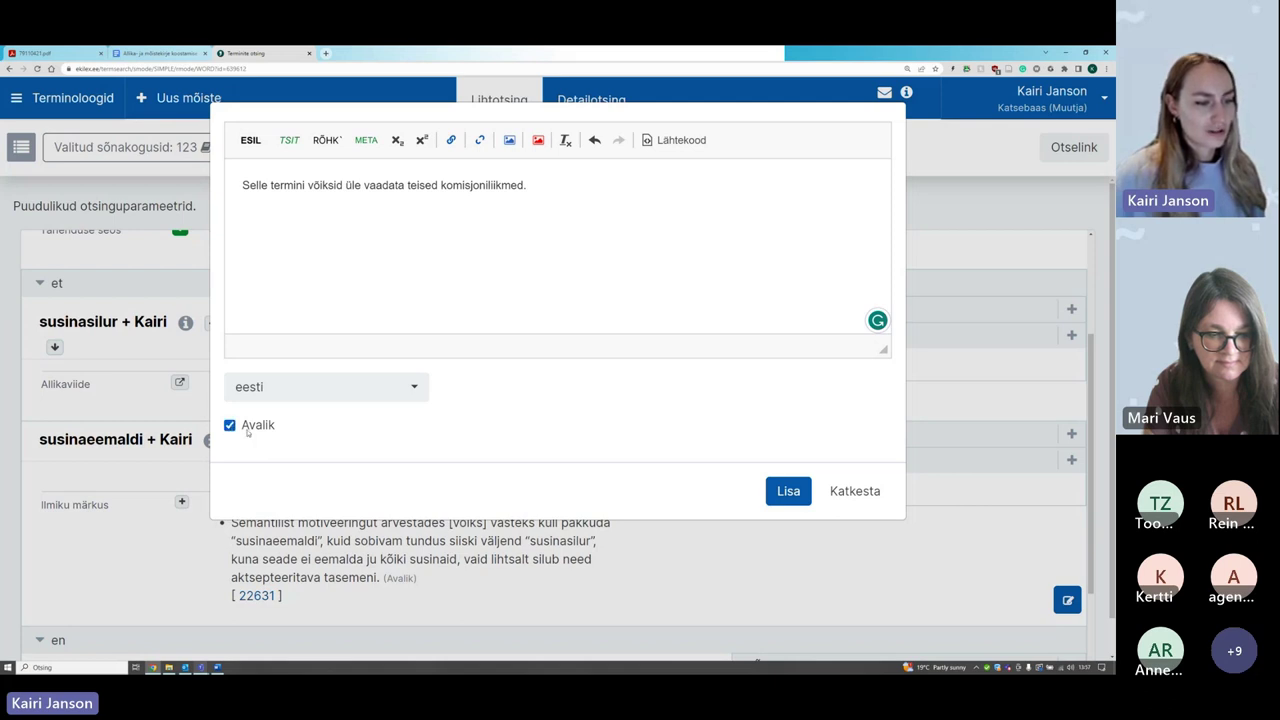
click(838, 491)
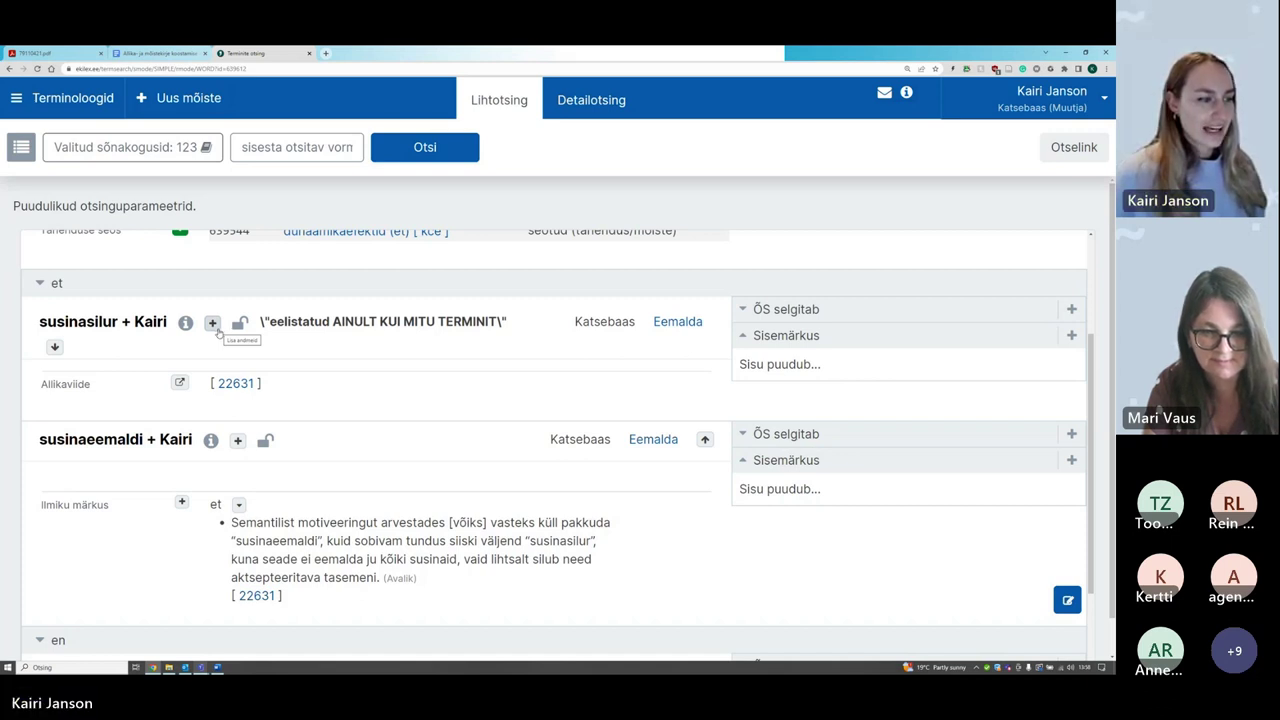
Step: Add an Ilmiku silt with the value töös to the term susinasilur
mouse_move(92, 322)
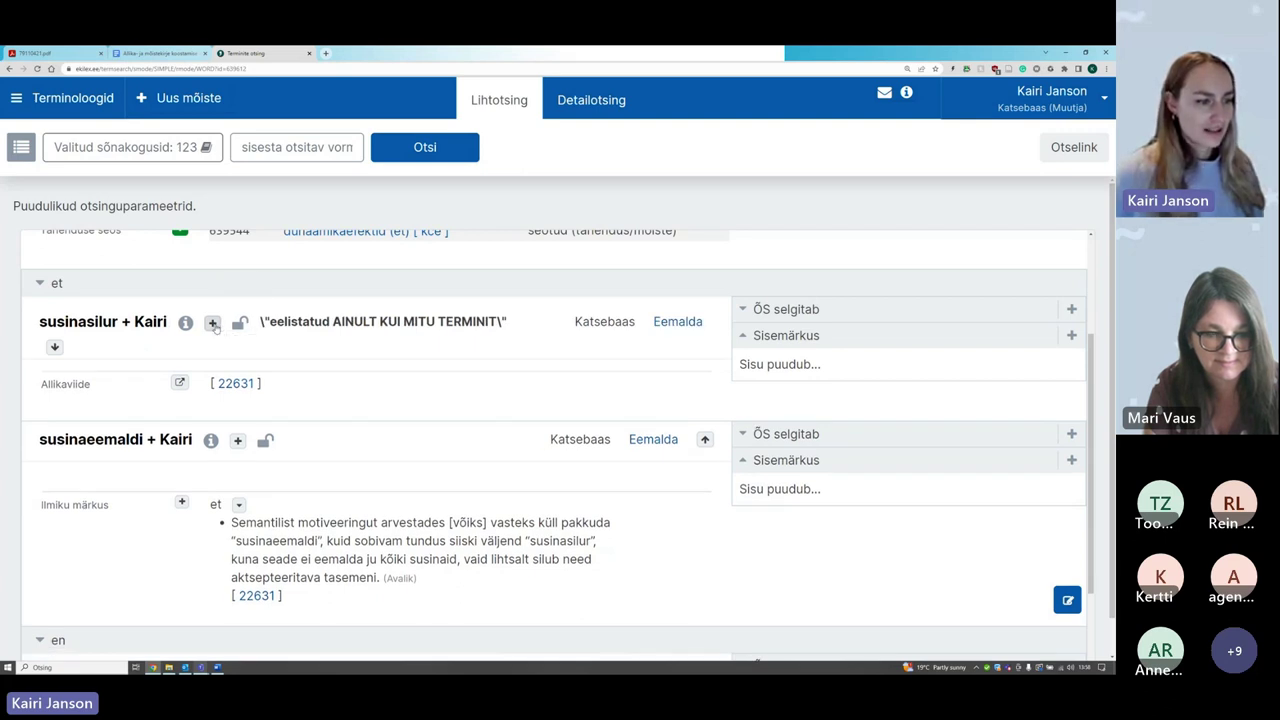
click(213, 324)
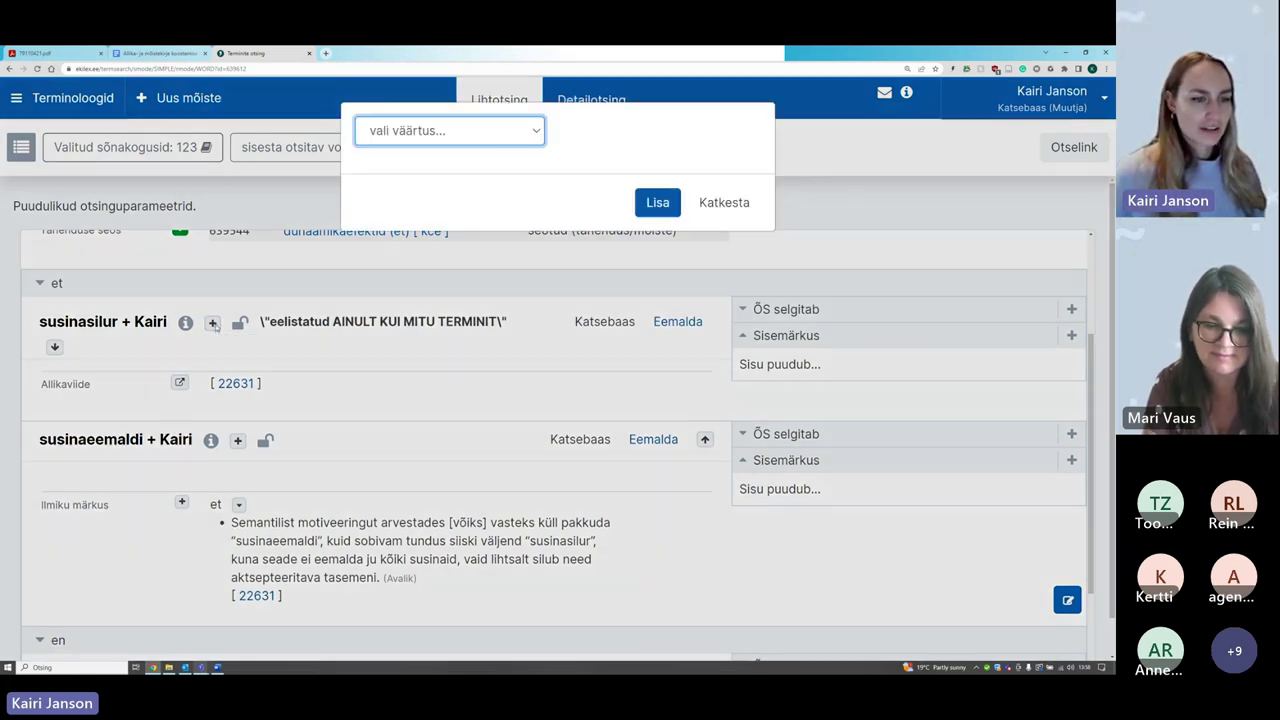
click(467, 141)
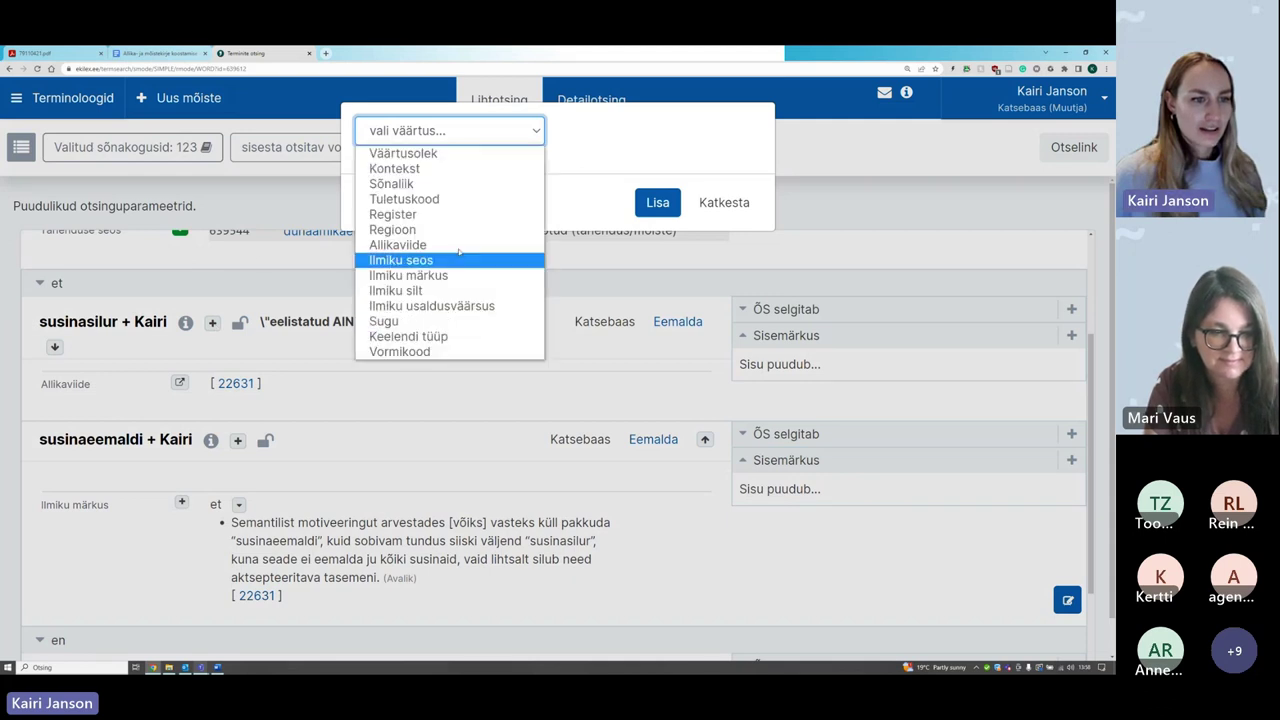
click(427, 291)
click(431, 184)
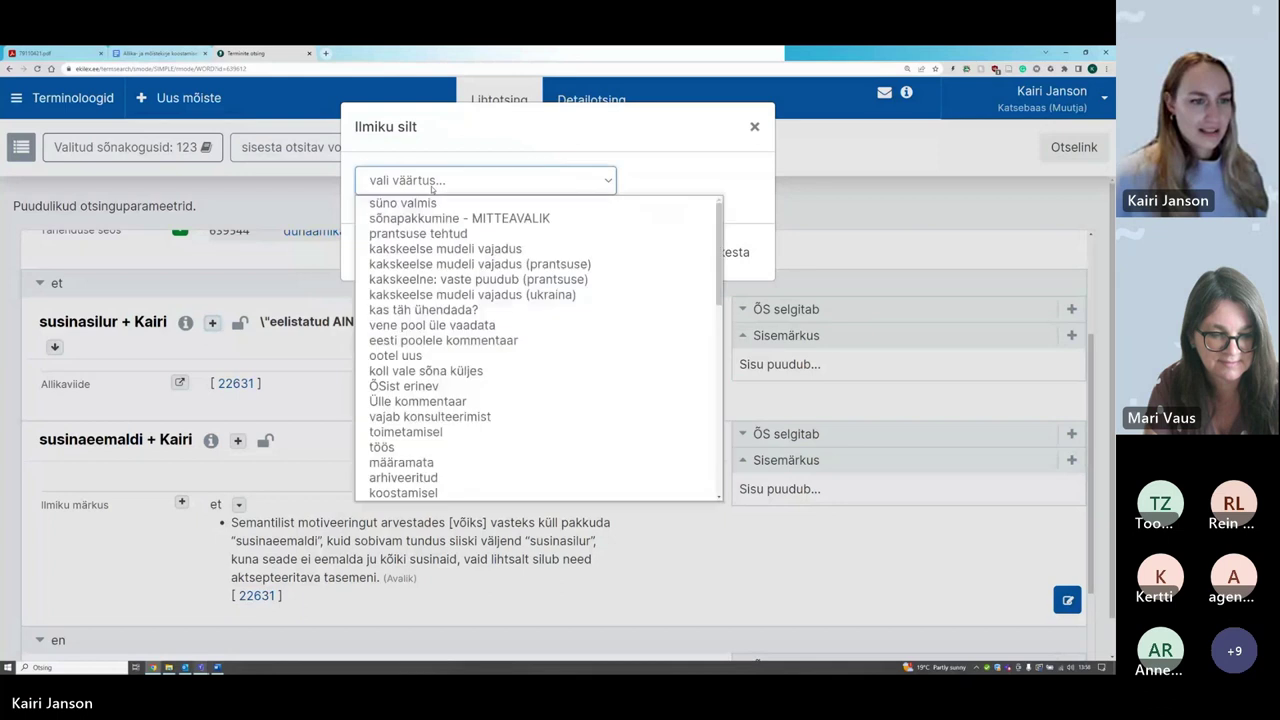
scroll(455, 334, down, 2)
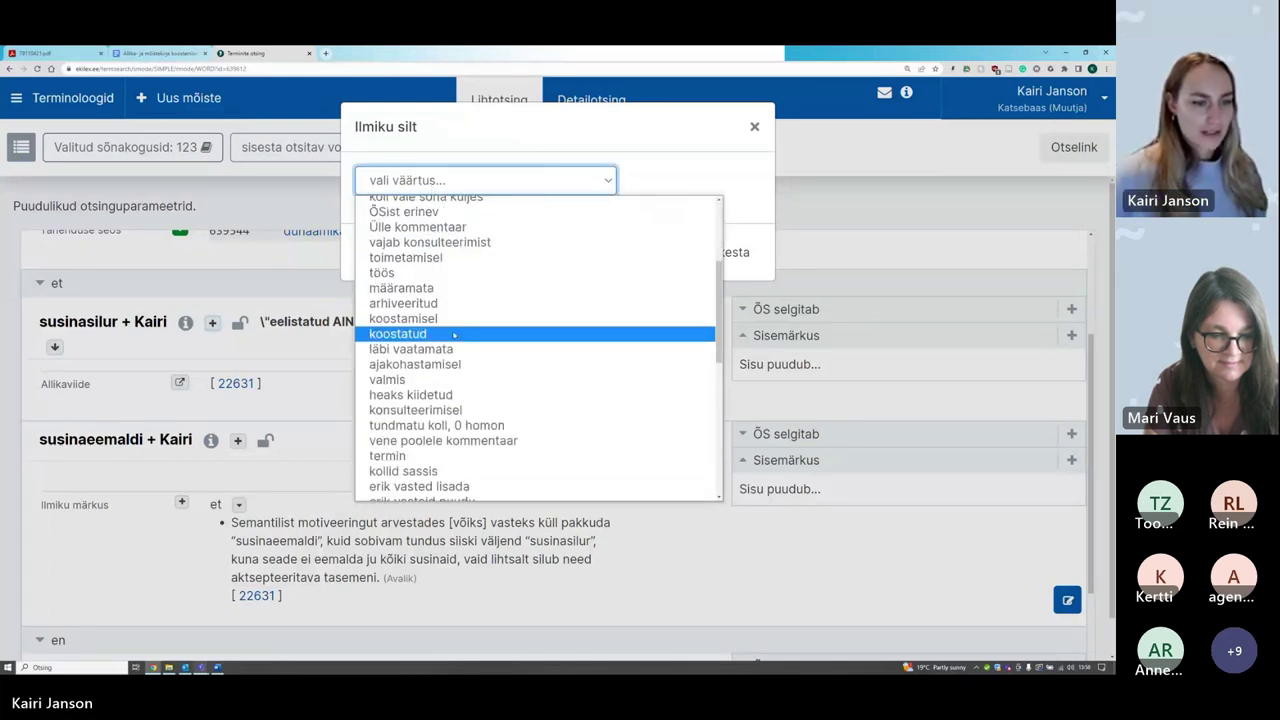
scroll(455, 338, down, 1)
scroll(455, 338, down, 4)
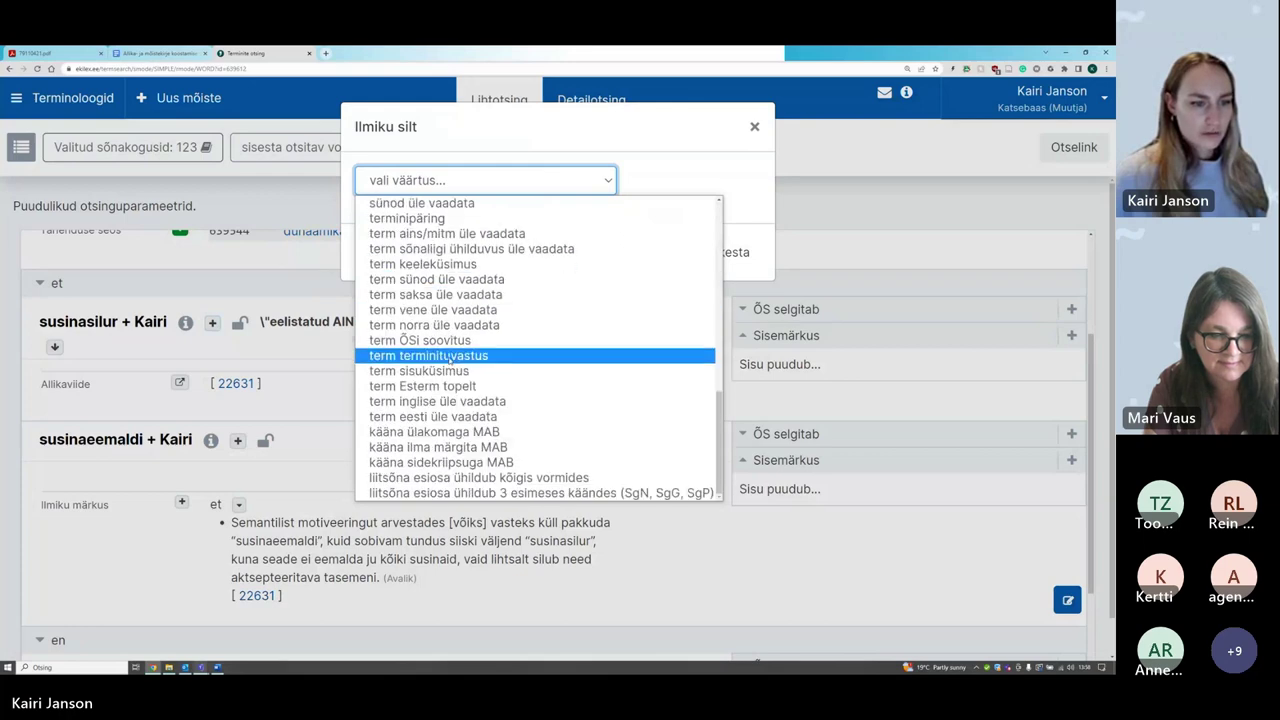
scroll(420, 390, up, 6)
click(408, 406)
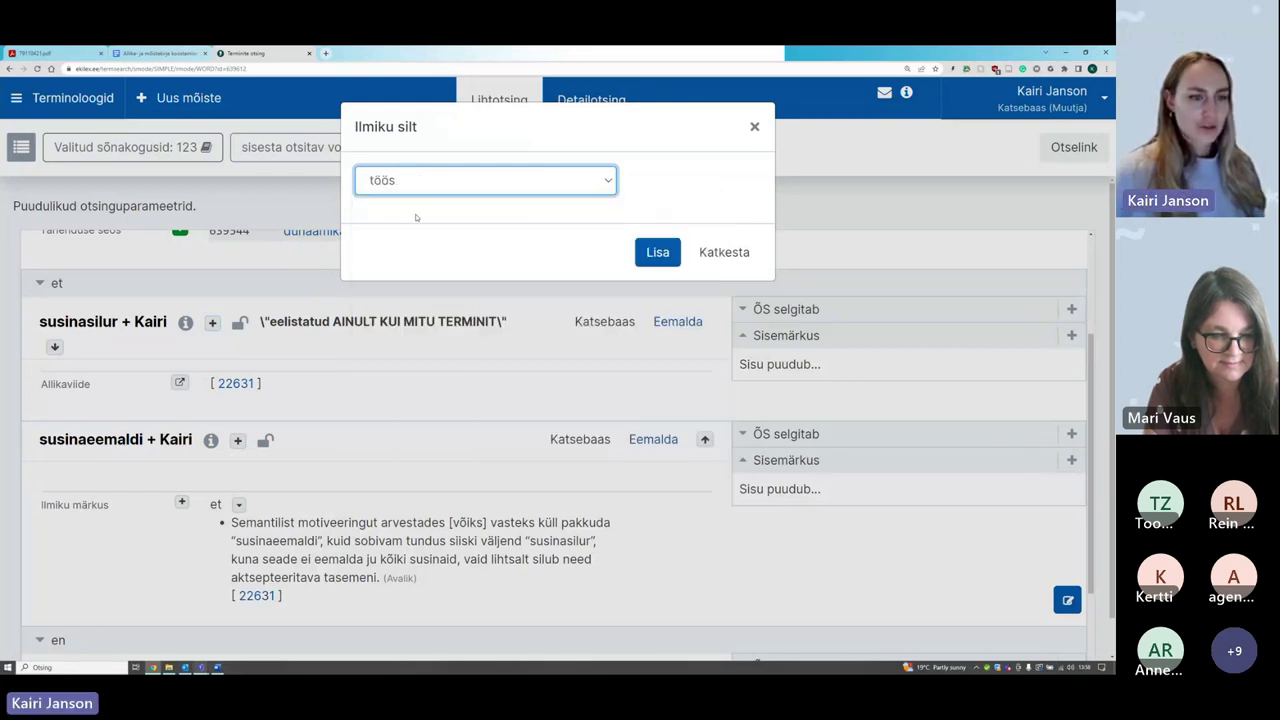
click(657, 252)
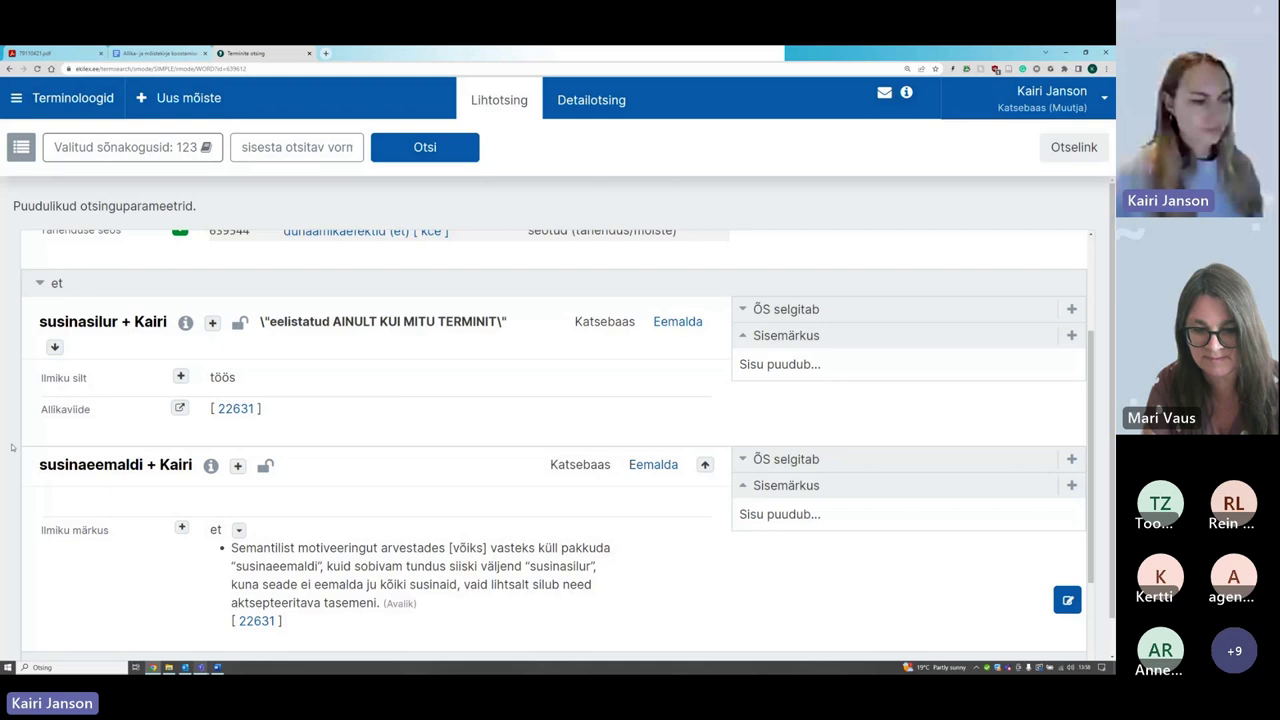
mouse_move(214, 378)
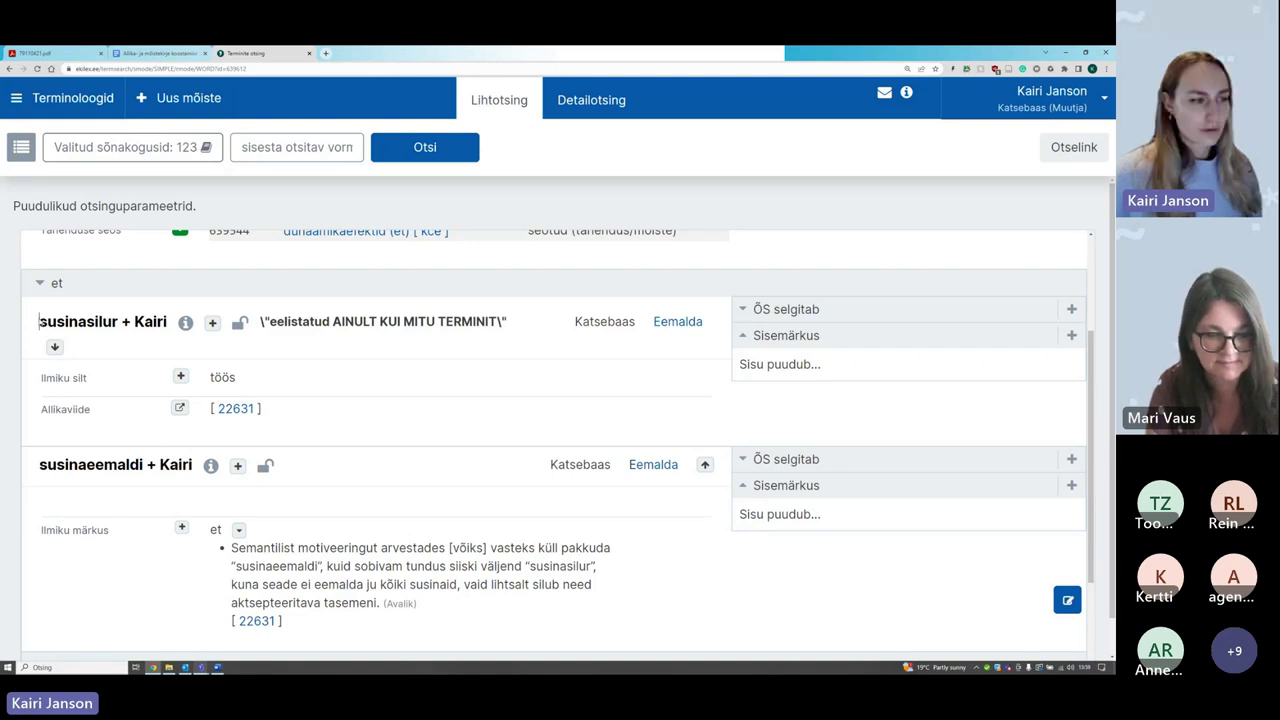
drag(39, 321, 117, 322)
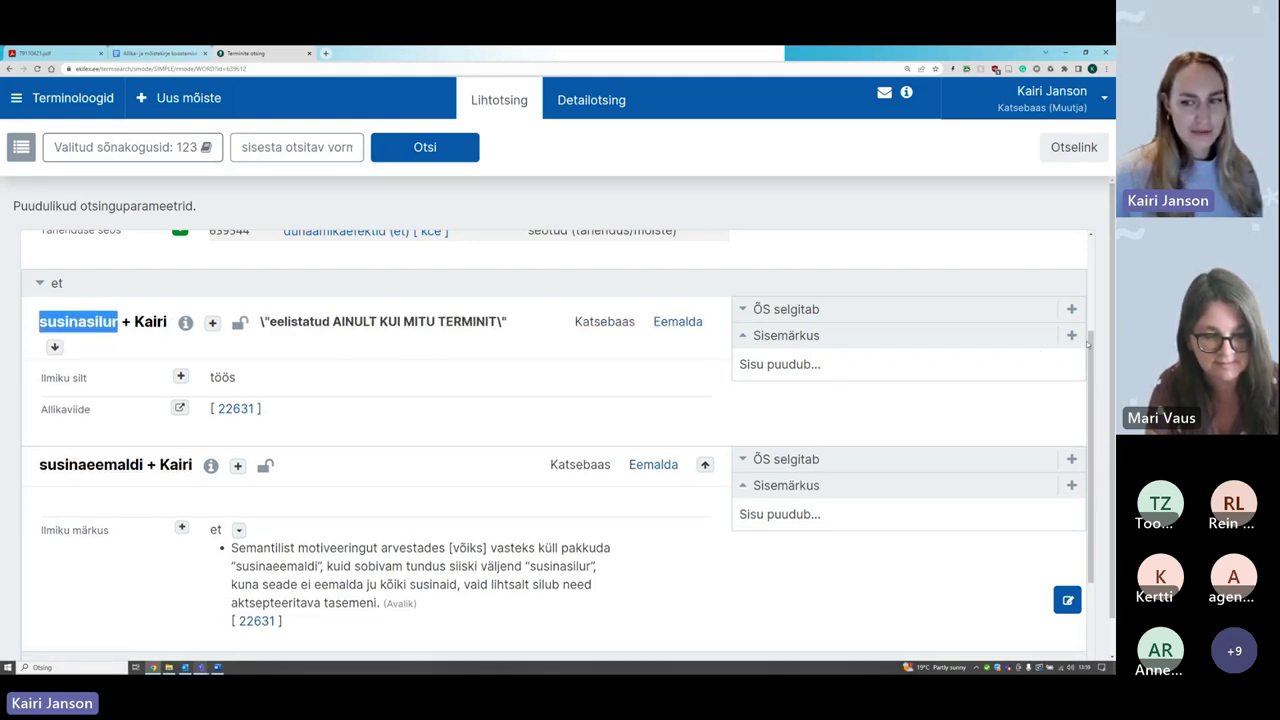
mouse_move(516, 322)
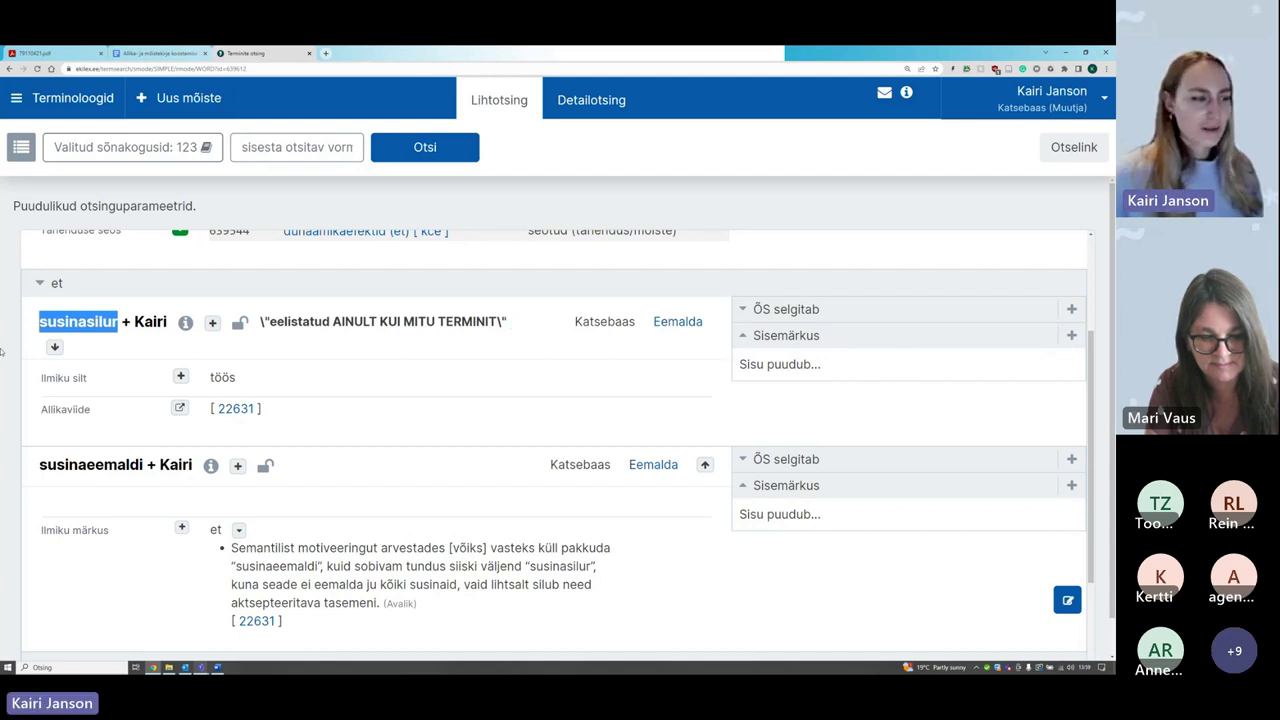
click(2, 350)
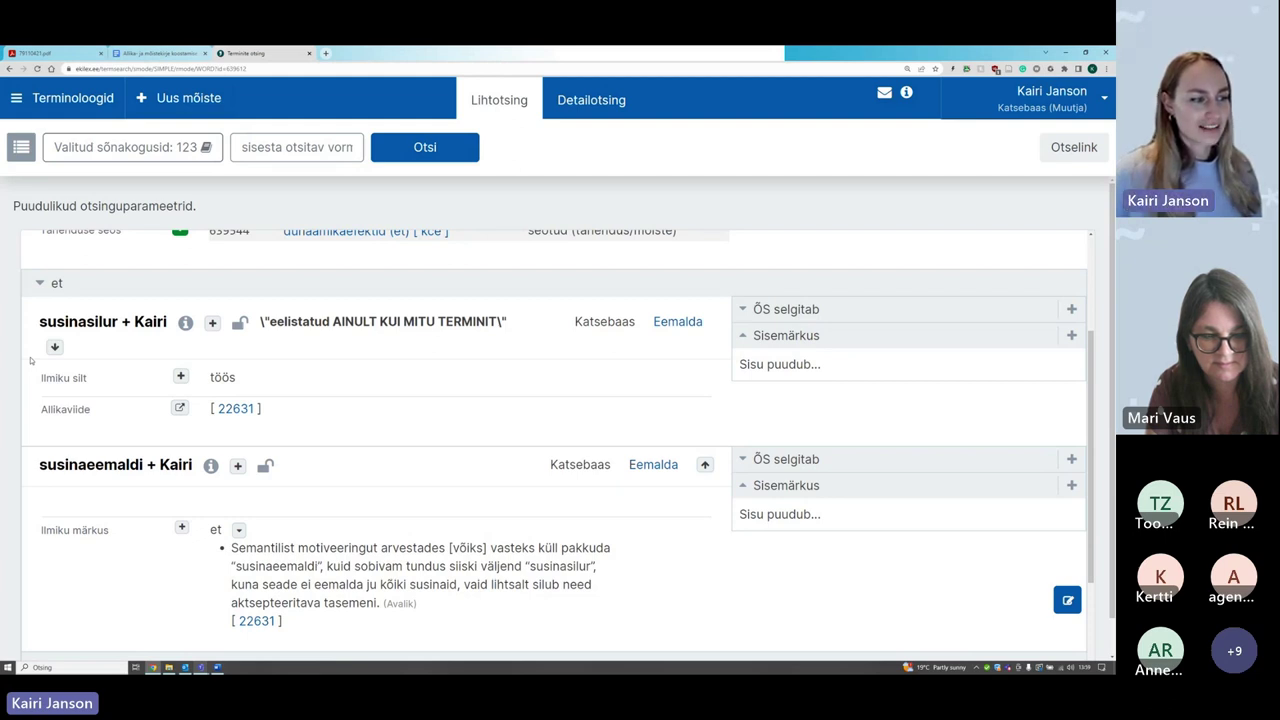
scroll(362, 398, up, 2)
scroll(362, 398, down, 3)
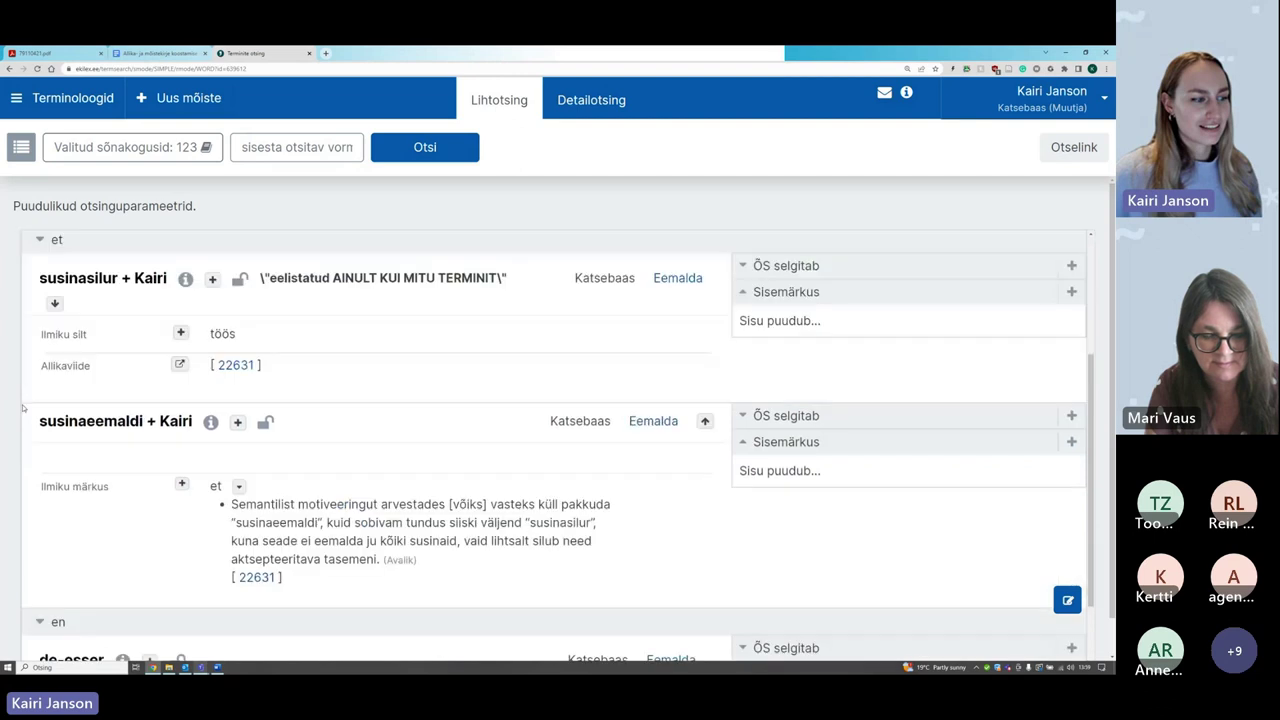
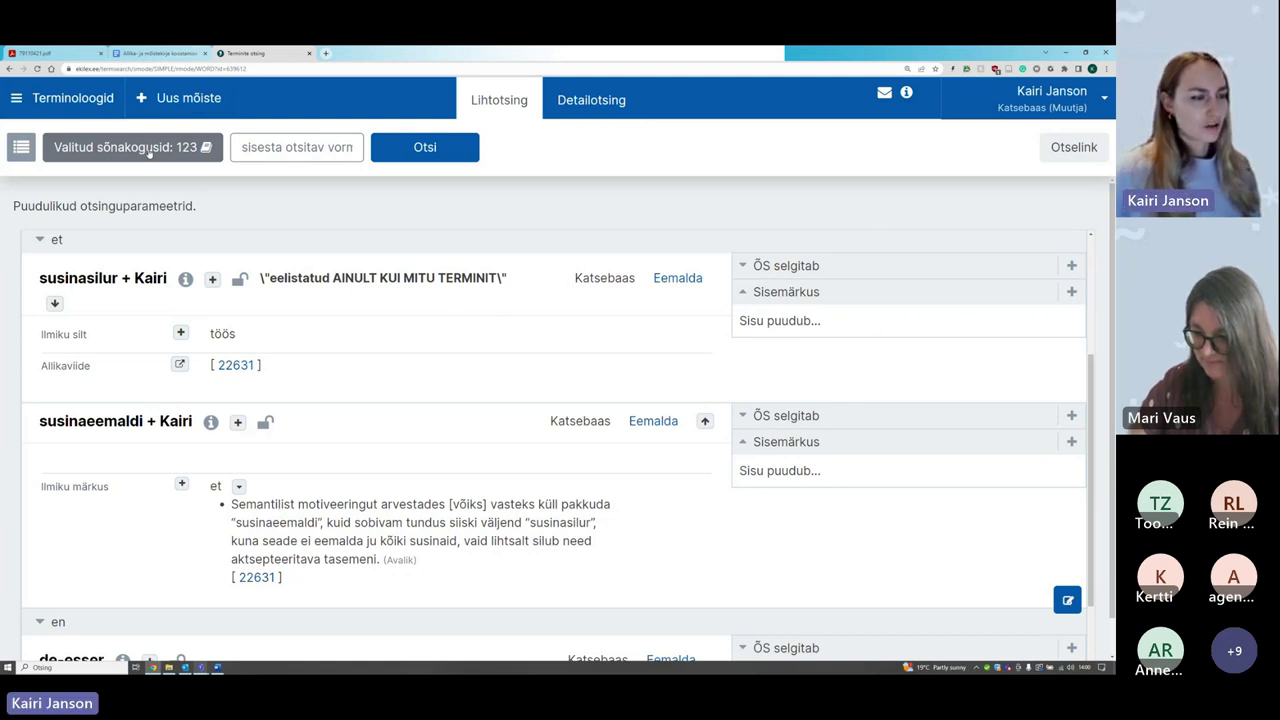
Step: Open the choice of sõnakogud used for searching and deselect all of them
click(152, 148)
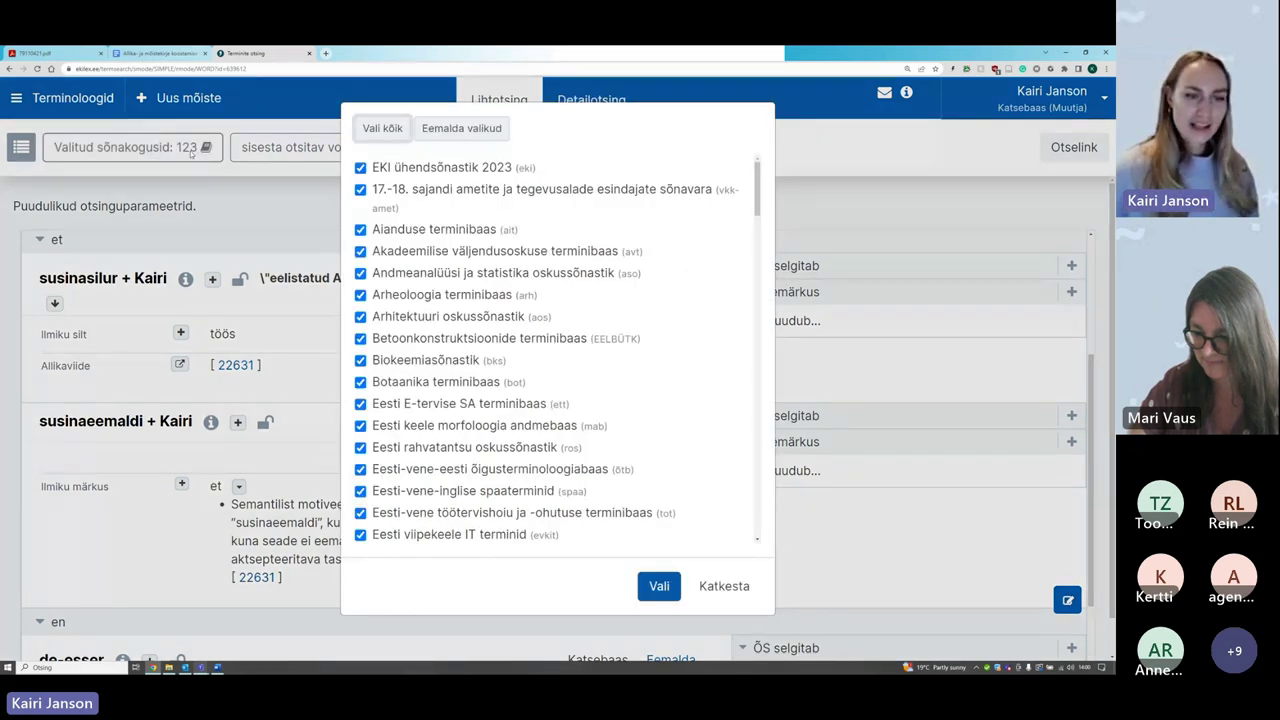
scroll(543, 287, down, 1)
scroll(543, 287, down, 5)
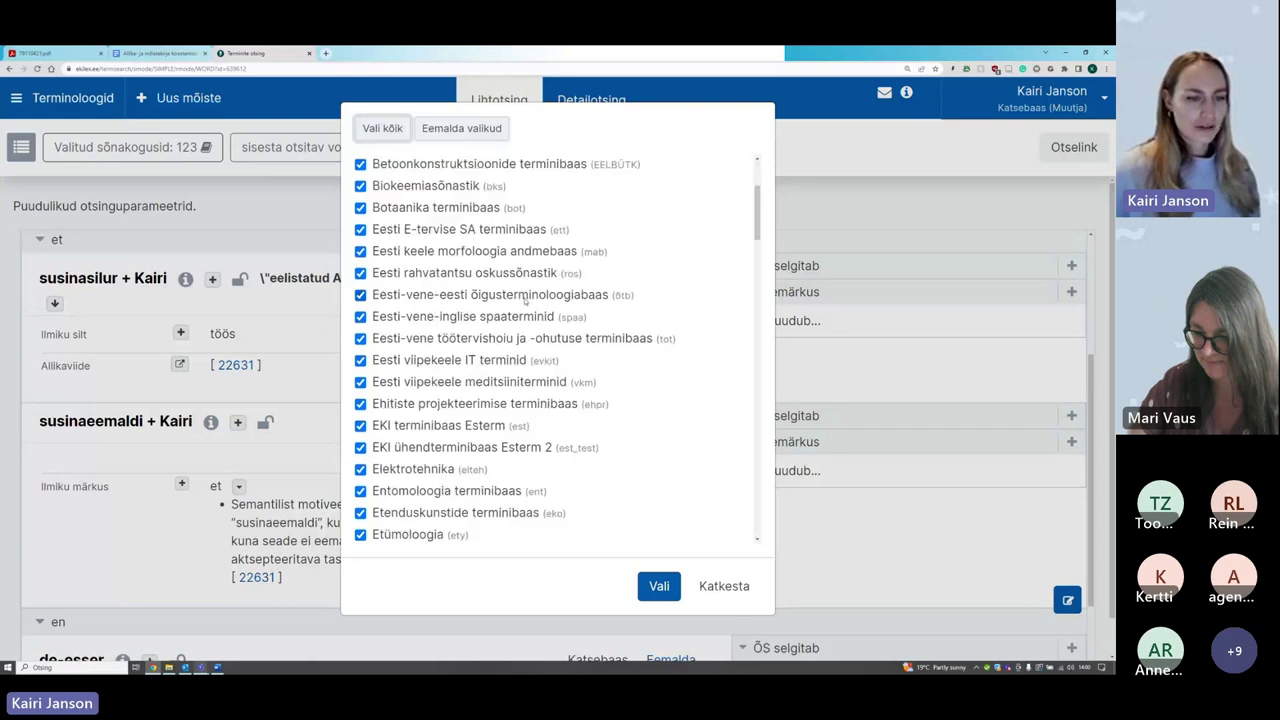
scroll(520, 300, up, 6)
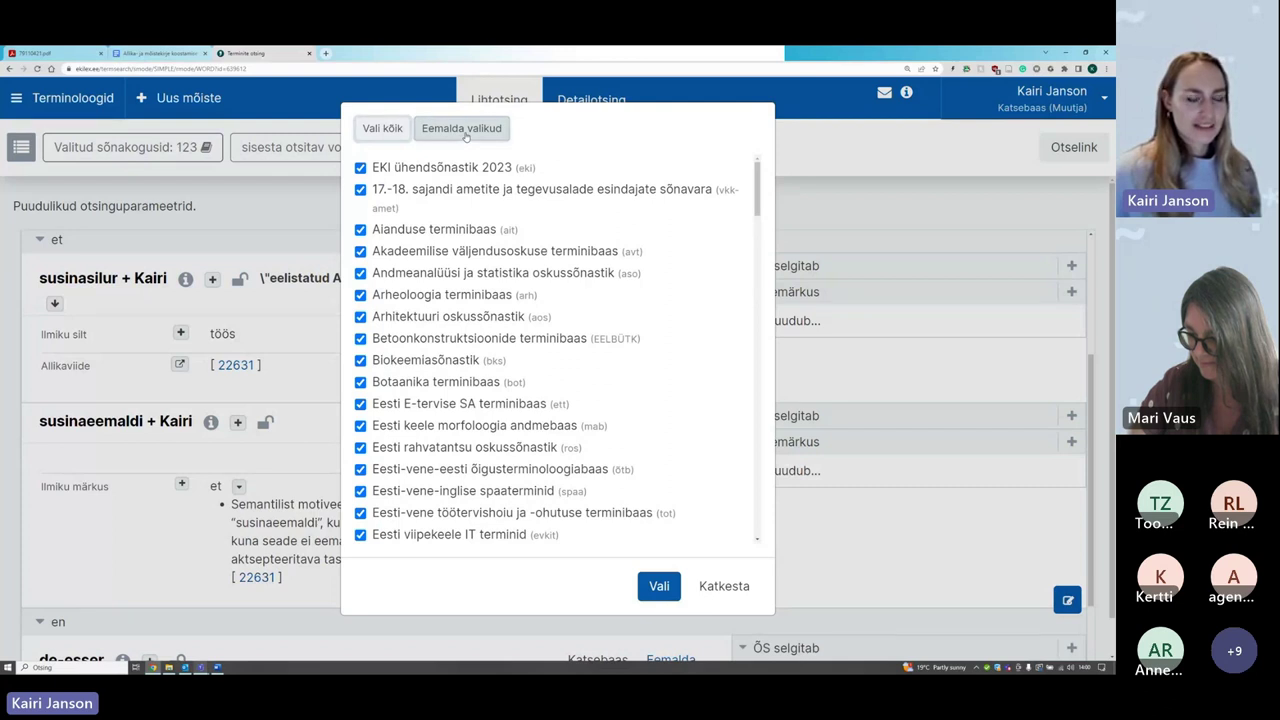
click(466, 136)
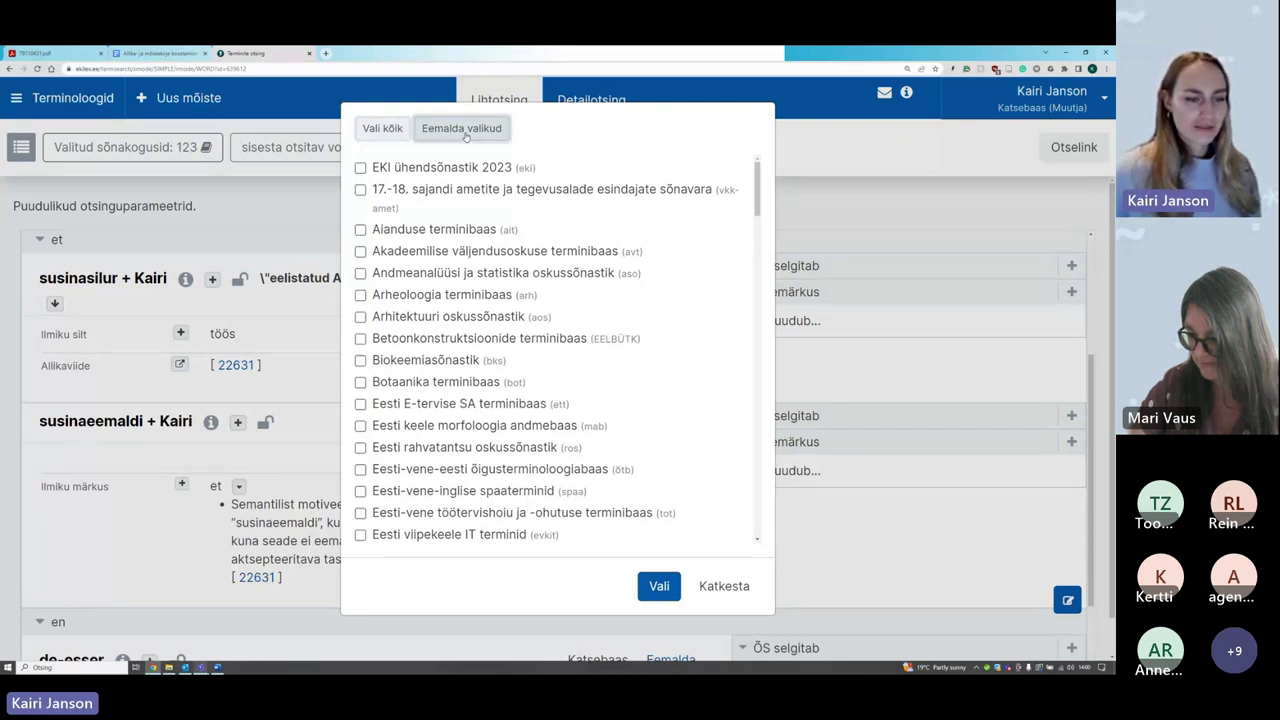
Step: Select only EKI ühendterminibaas Esterm 2 as the sõnakogu used for searching and apply the choice
scroll(525, 362, down, 3)
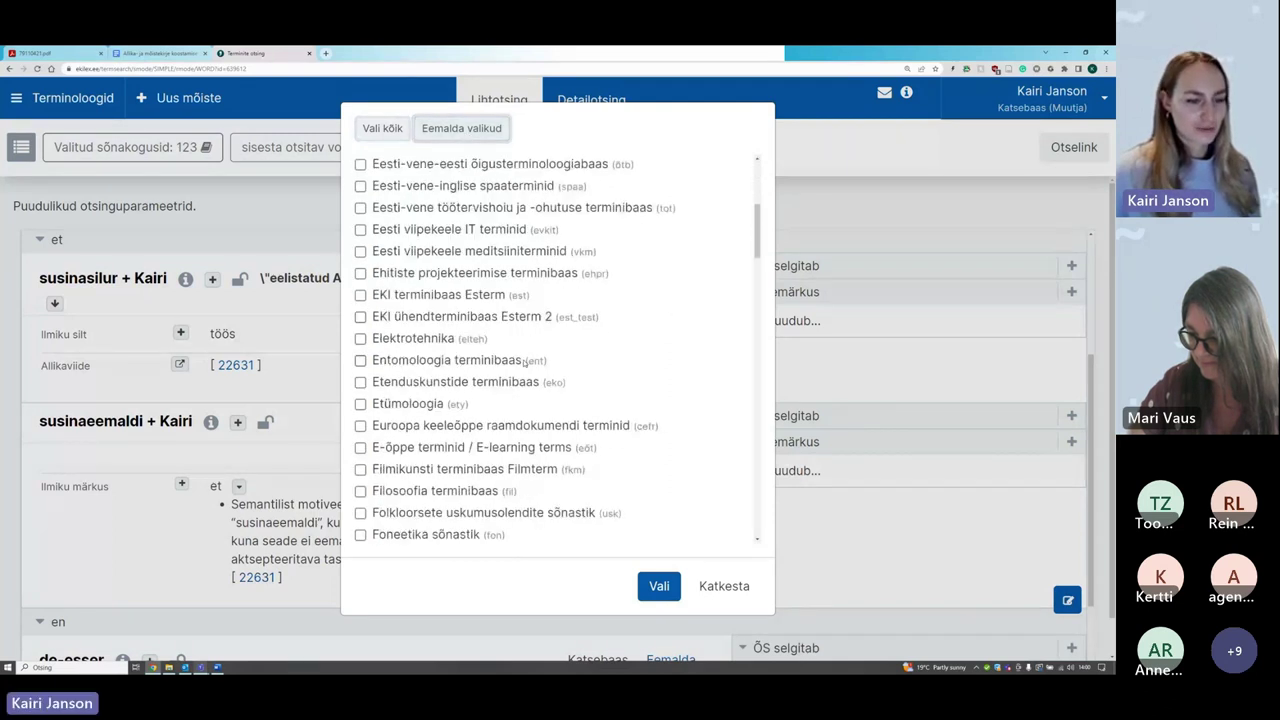
scroll(525, 362, down, 1)
scroll(524, 363, down, 5)
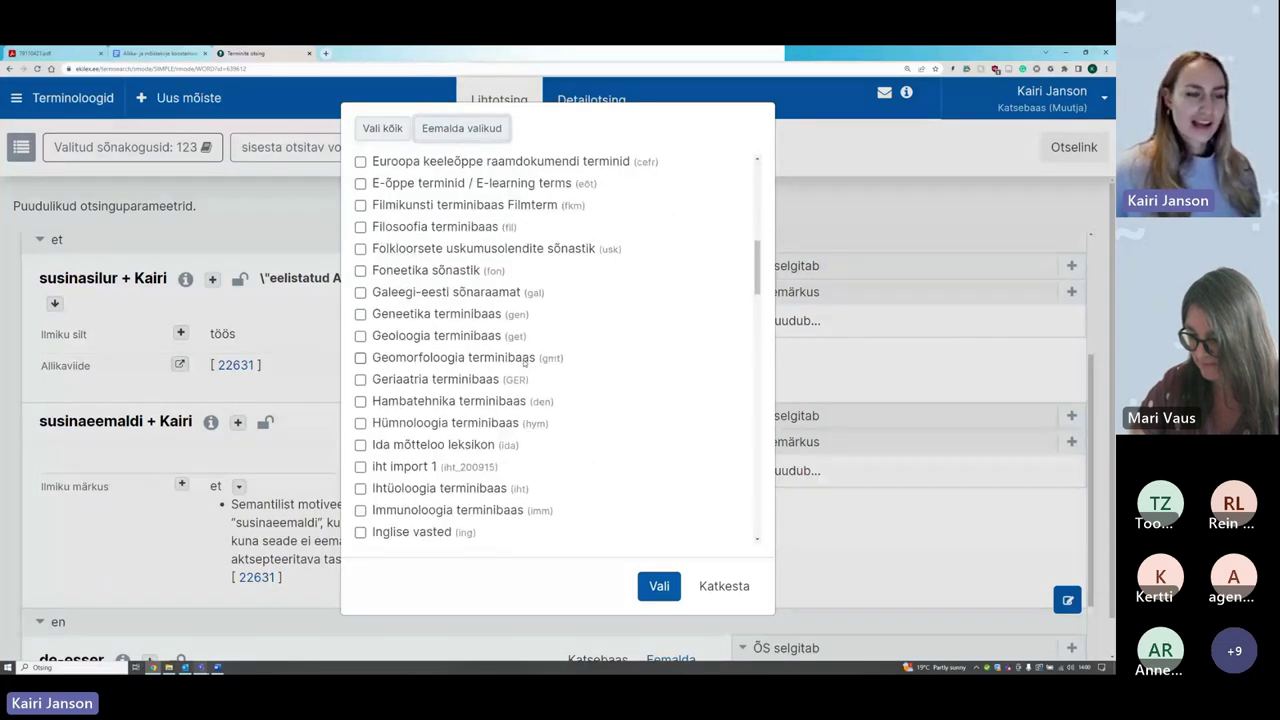
scroll(524, 362, down, 7)
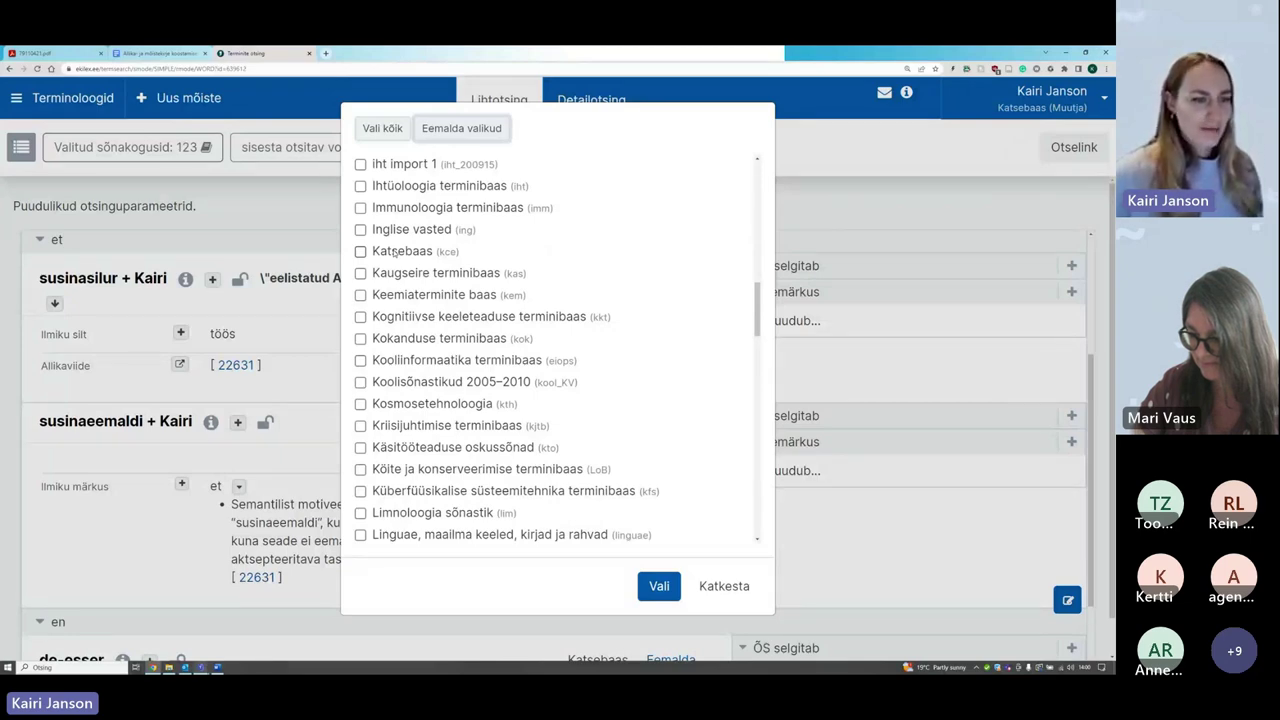
scroll(395, 252, down, 1)
scroll(395, 252, down, 2)
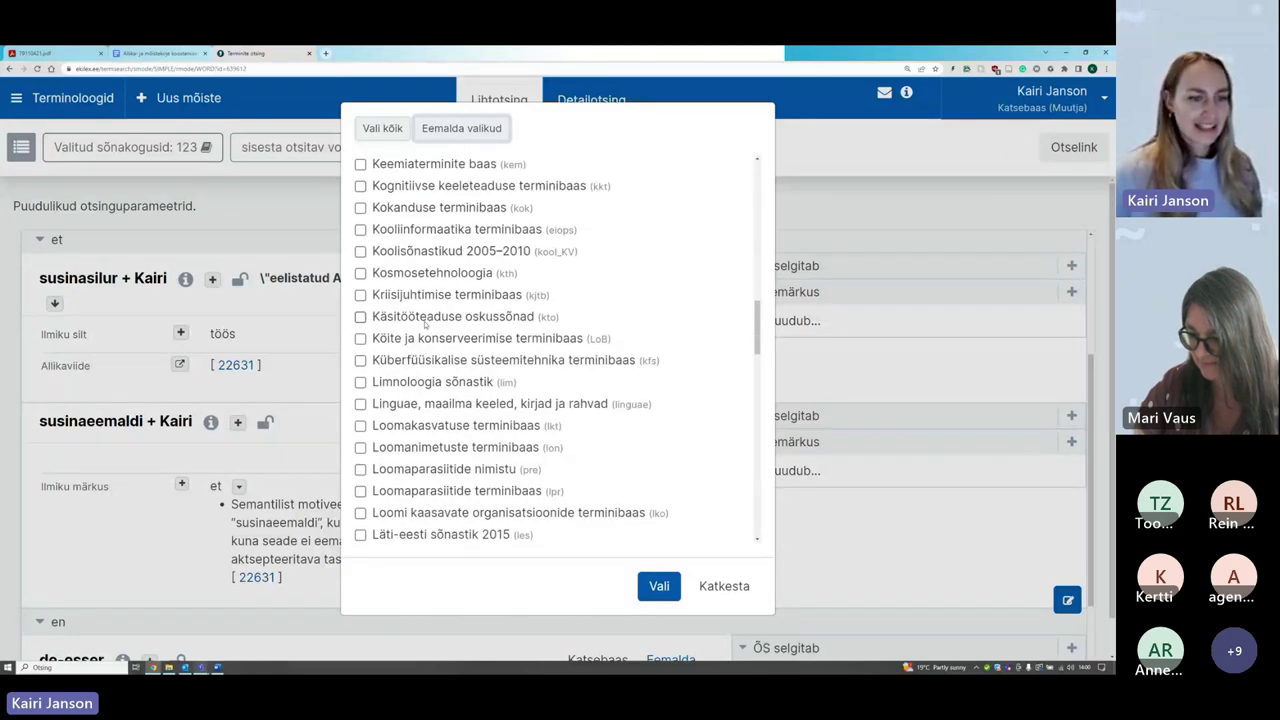
scroll(410, 300, down, 3)
scroll(427, 330, up, 5)
scroll(427, 330, up, 3)
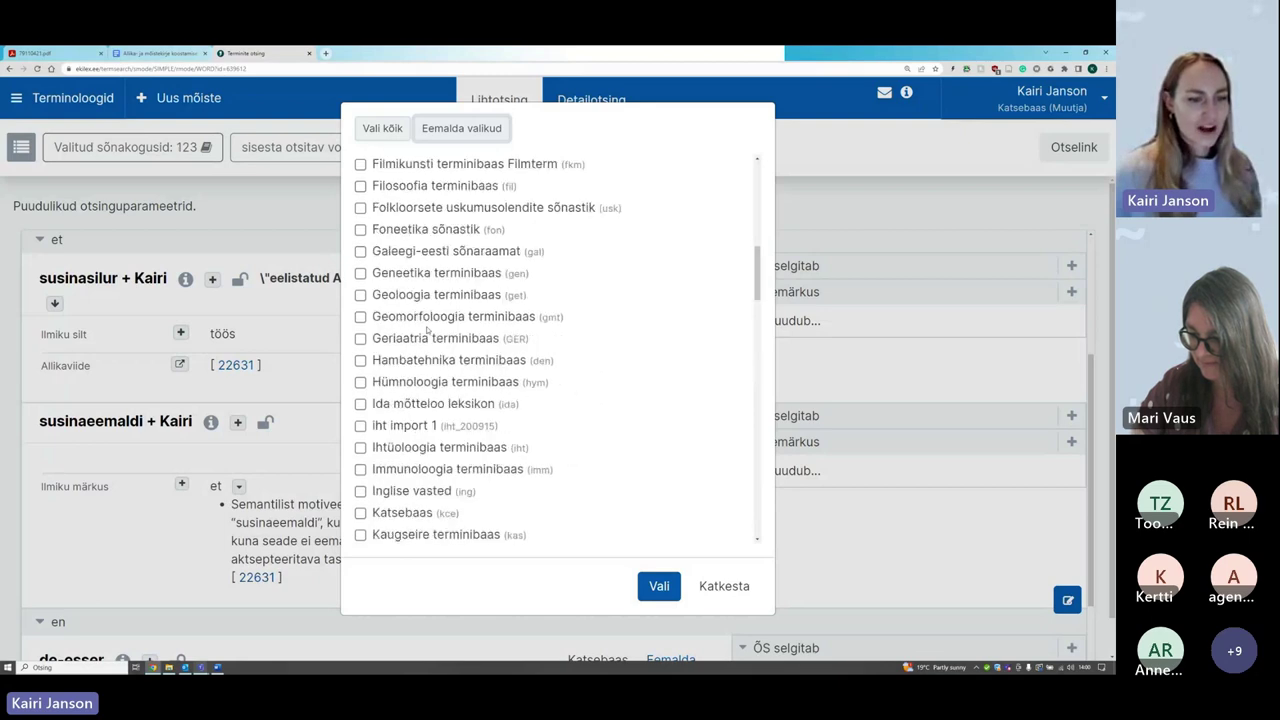
scroll(427, 330, up, 3)
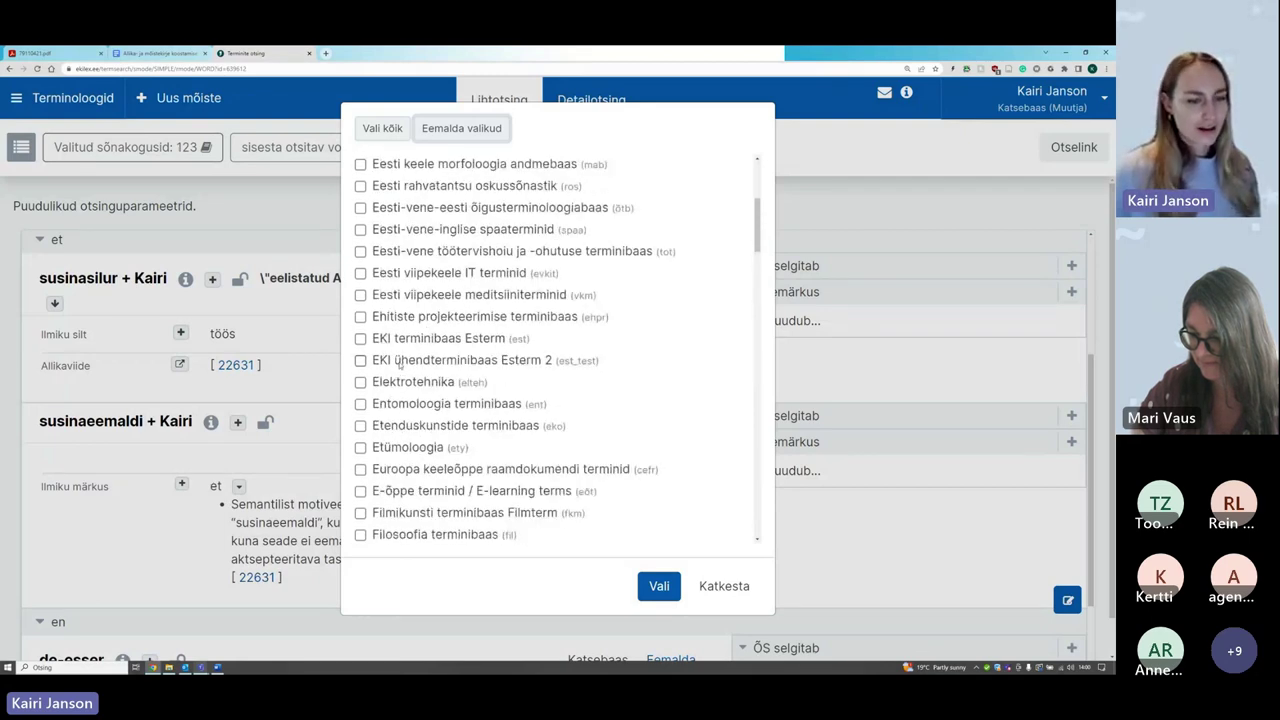
click(399, 362)
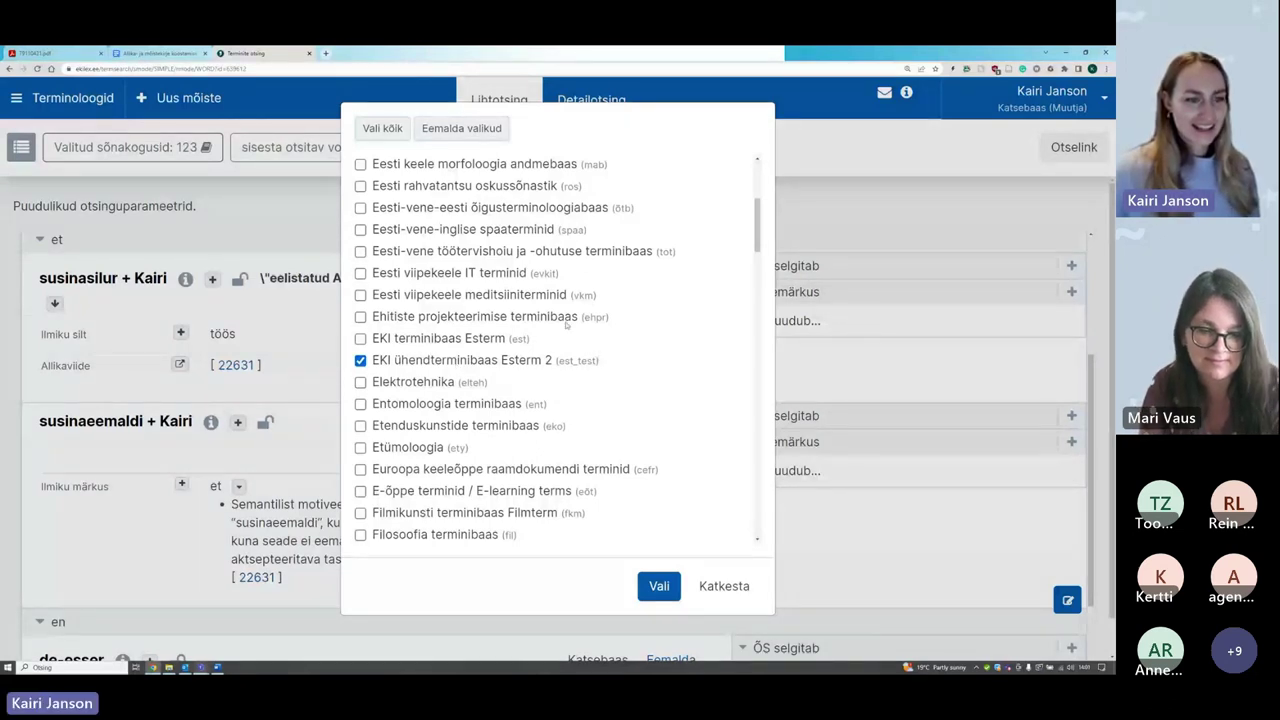
scroll(520, 332, up, 2)
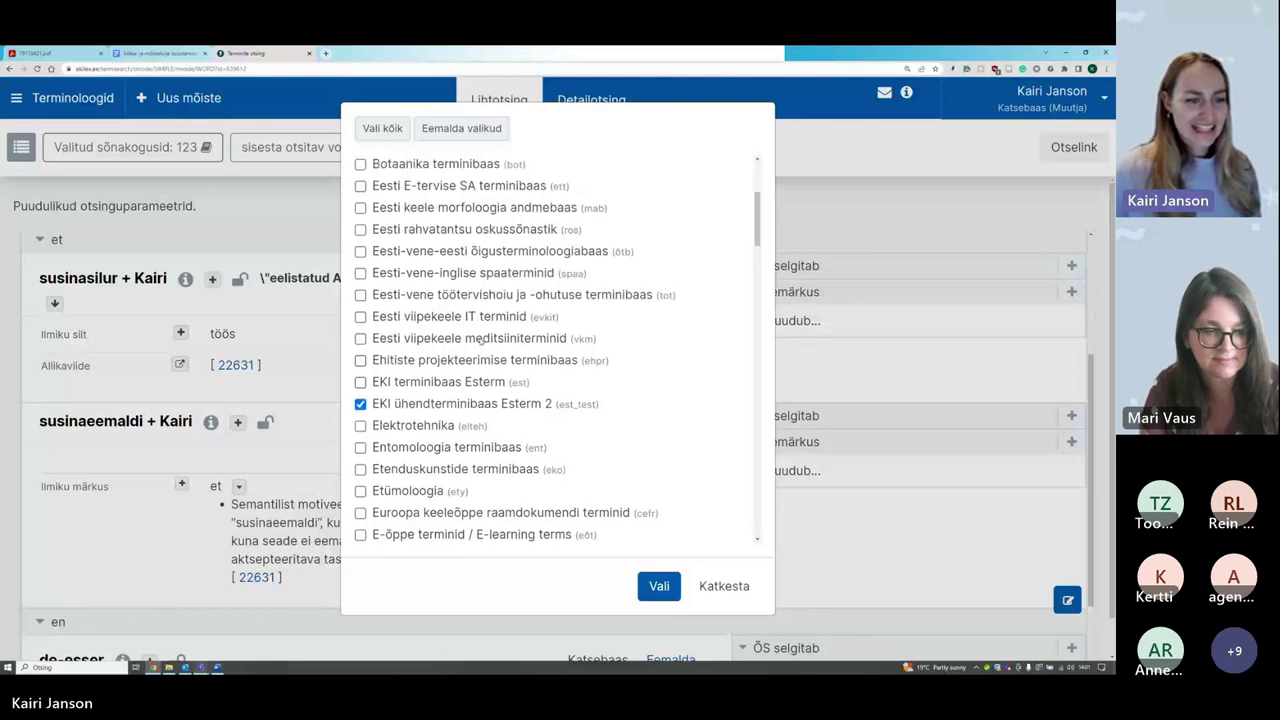
scroll(490, 345, down, 2)
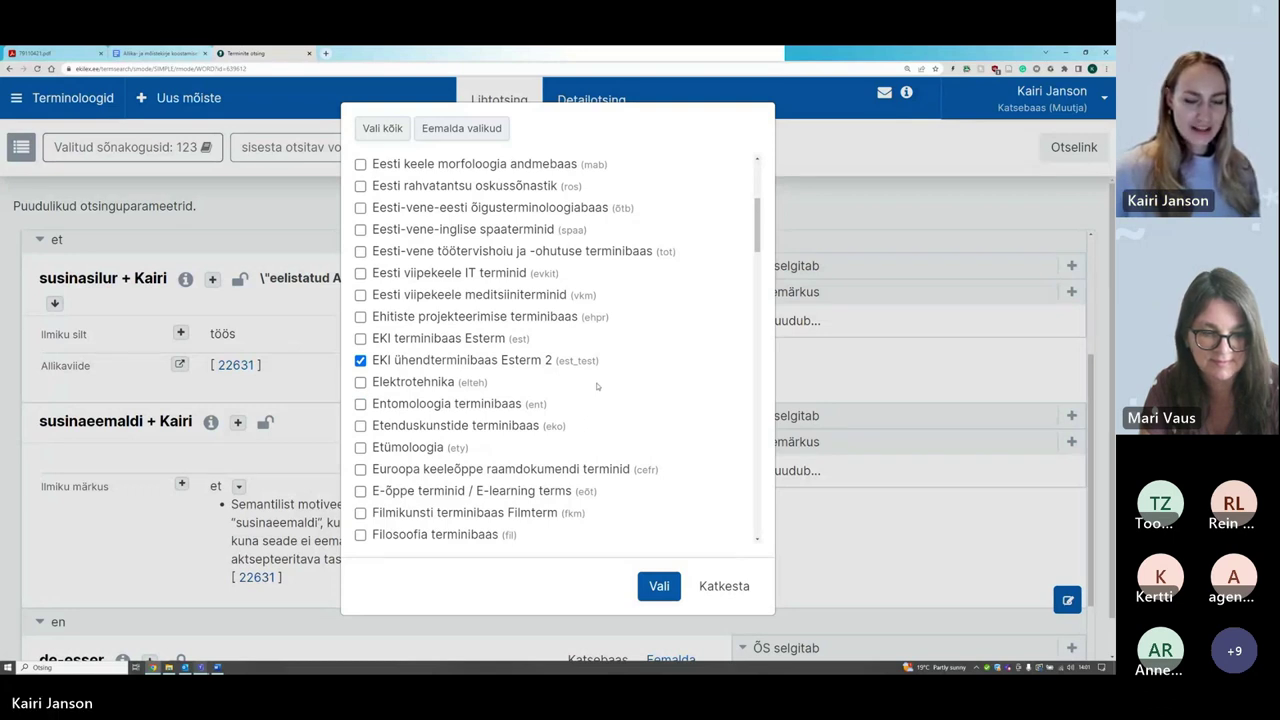
click(668, 586)
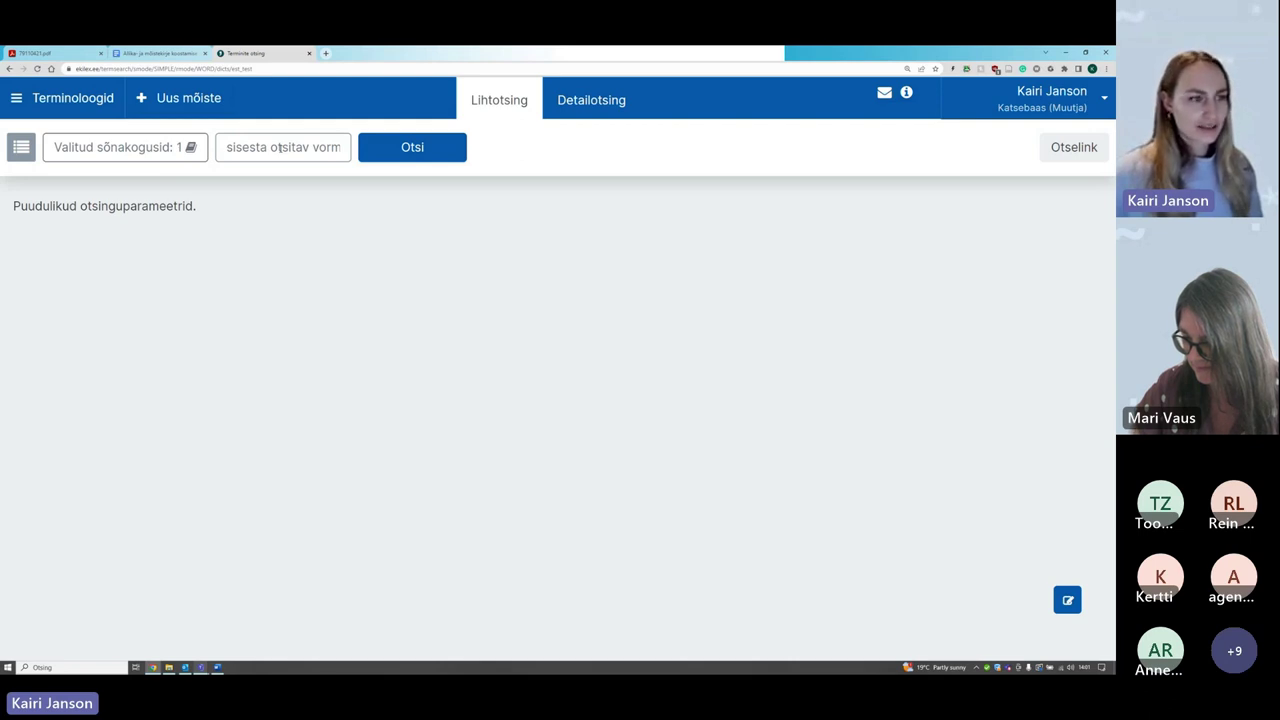
Step: Search the selected sõnakogu for the term elevant
click(279, 147)
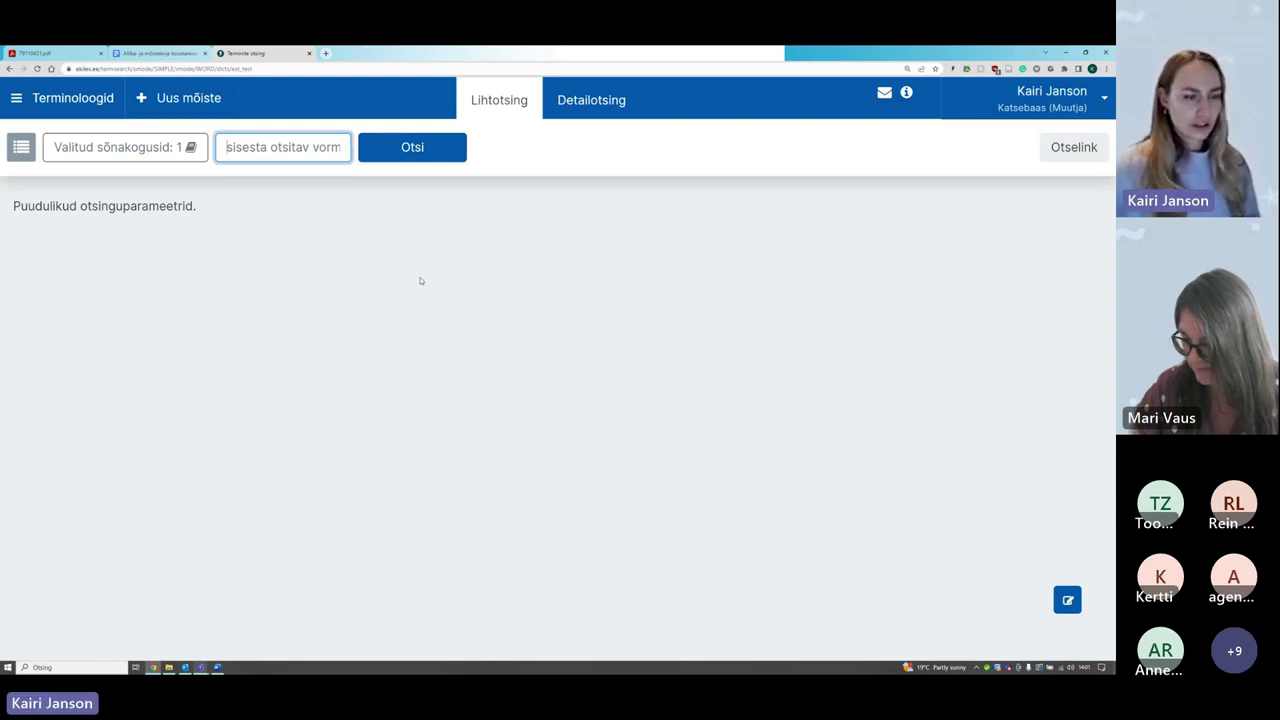
text(elevant)
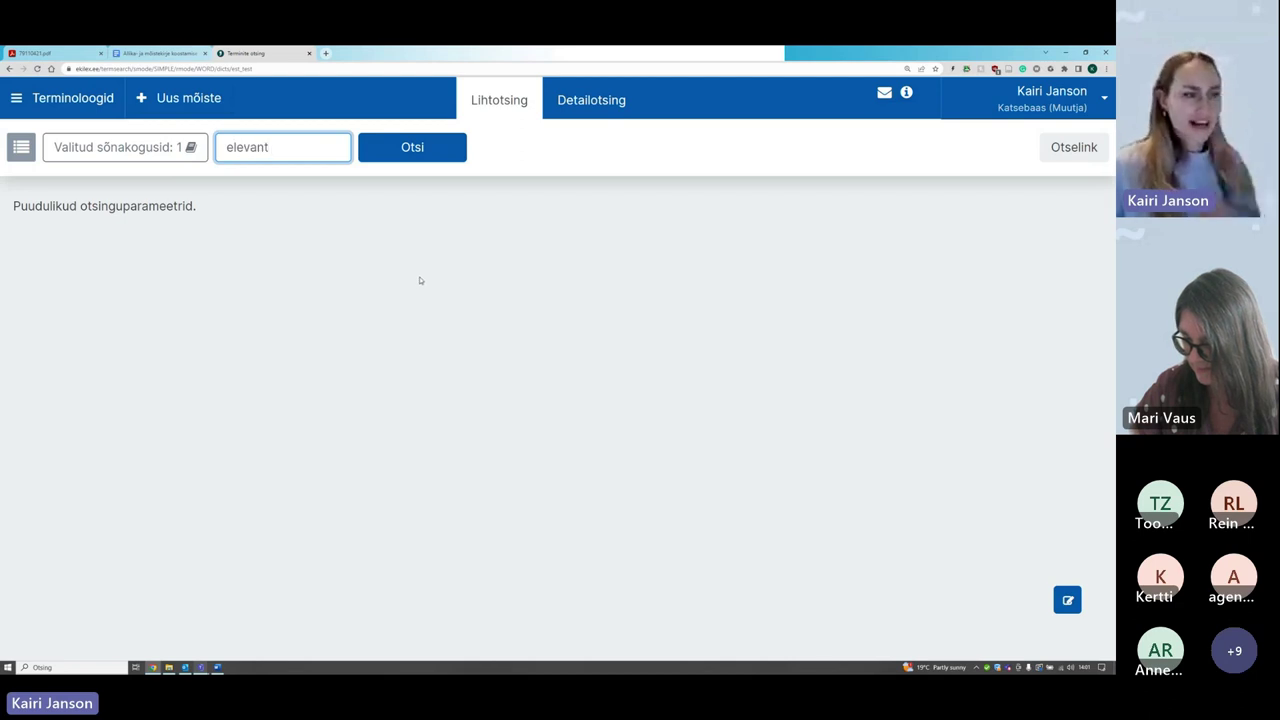
click(396, 151)
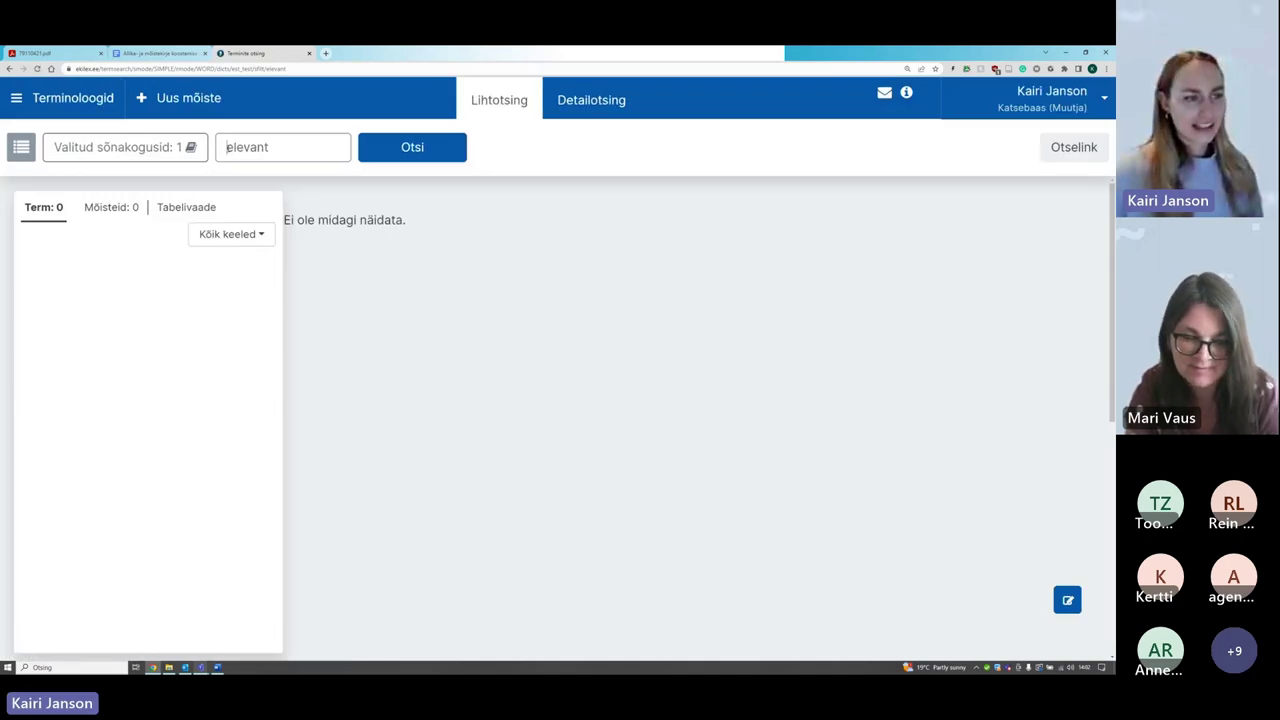
Step: Search for all terms ending in elevant with the wildcard query *elevant and list the results by concept
click(227, 147)
text(r)
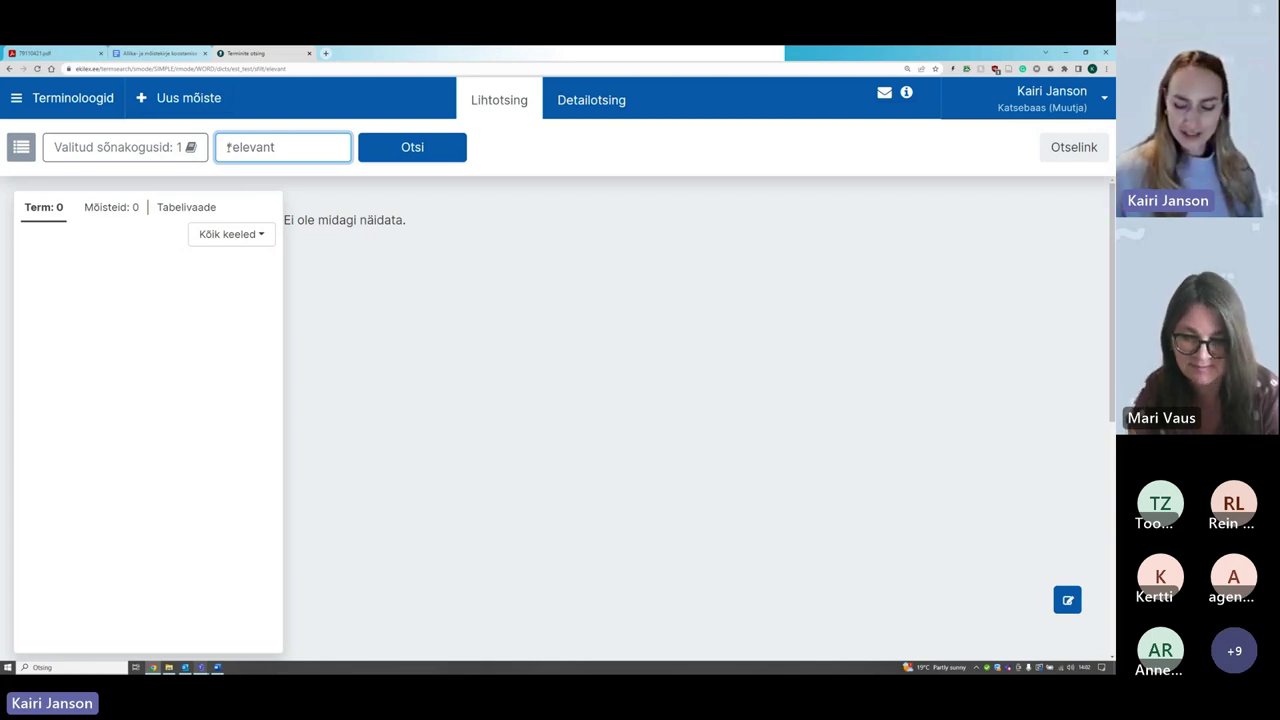
click(396, 153)
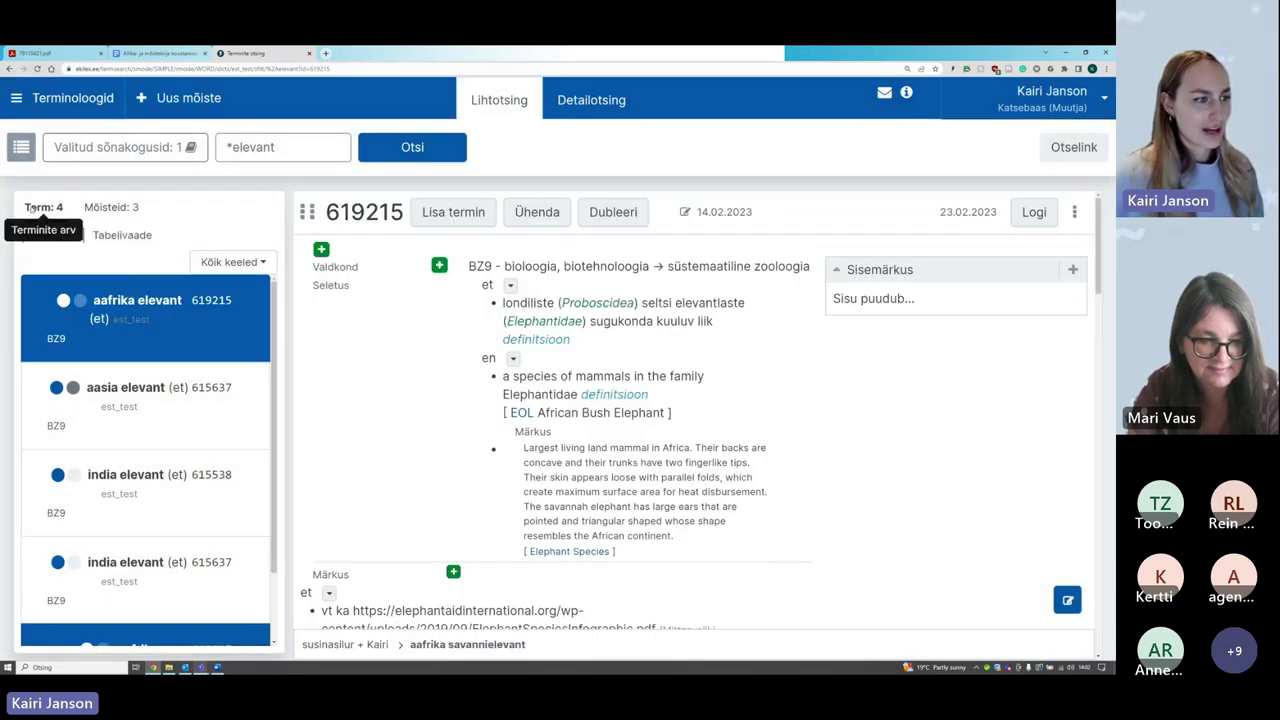
click(122, 207)
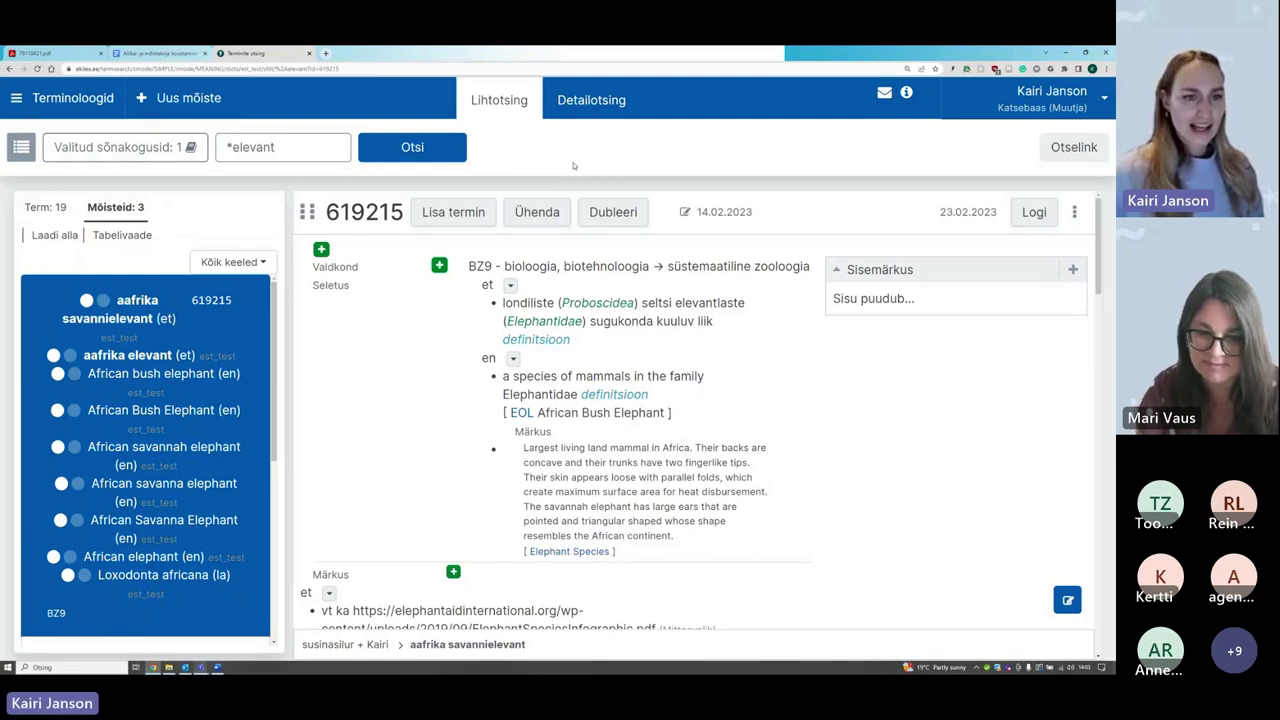
Step: Run a detailed search for mõiste entries whose viimase muutmise aeg on varasem kui 30.06.2023
click(580, 104)
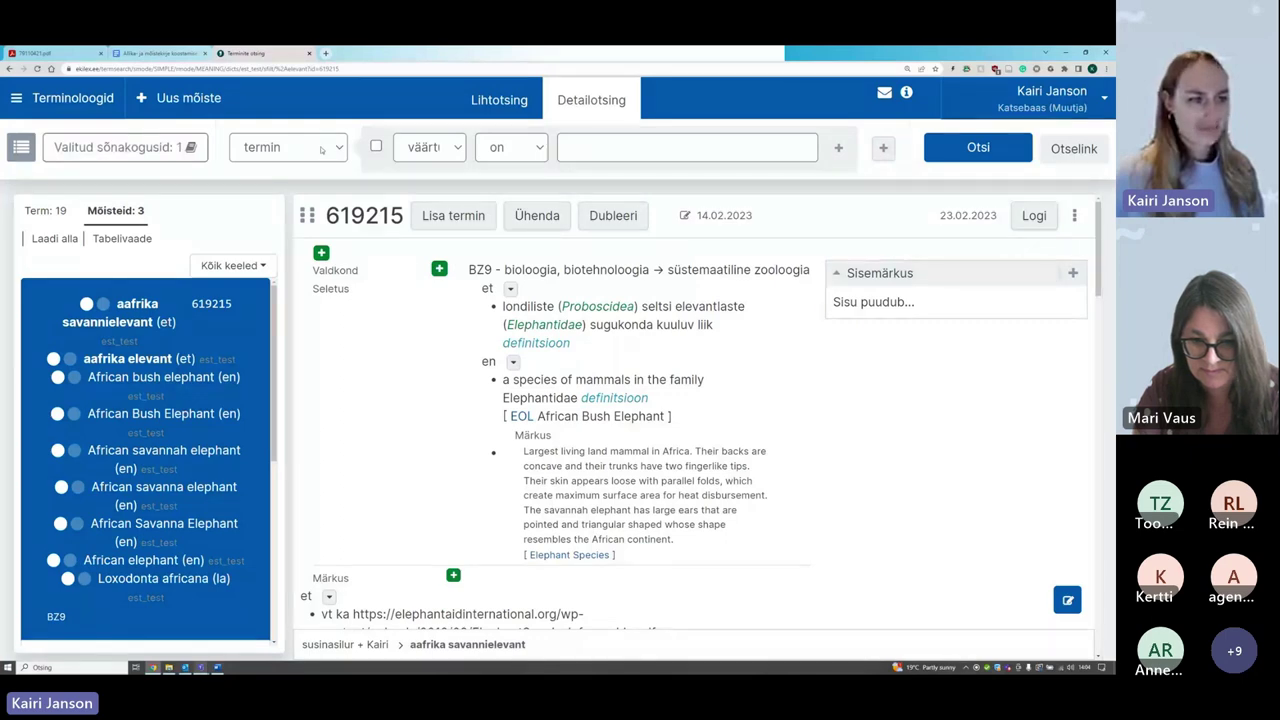
click(321, 149)
click(290, 190)
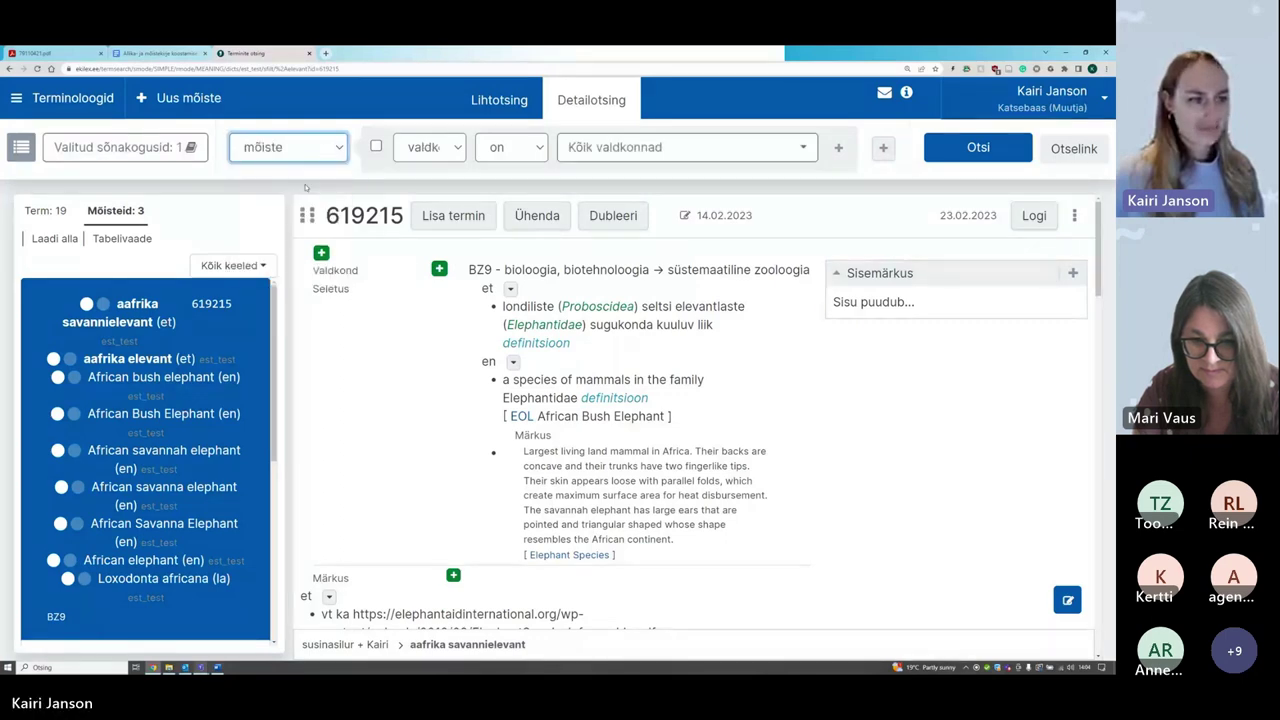
click(425, 155)
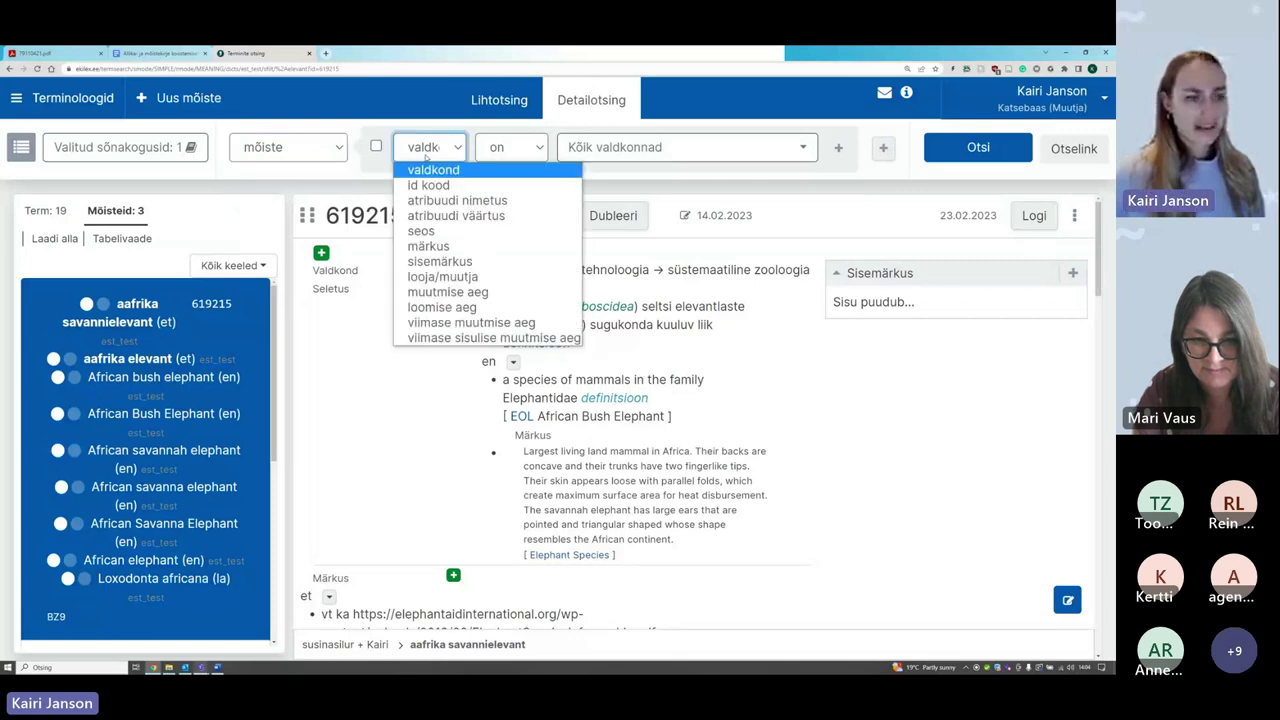
click(463, 322)
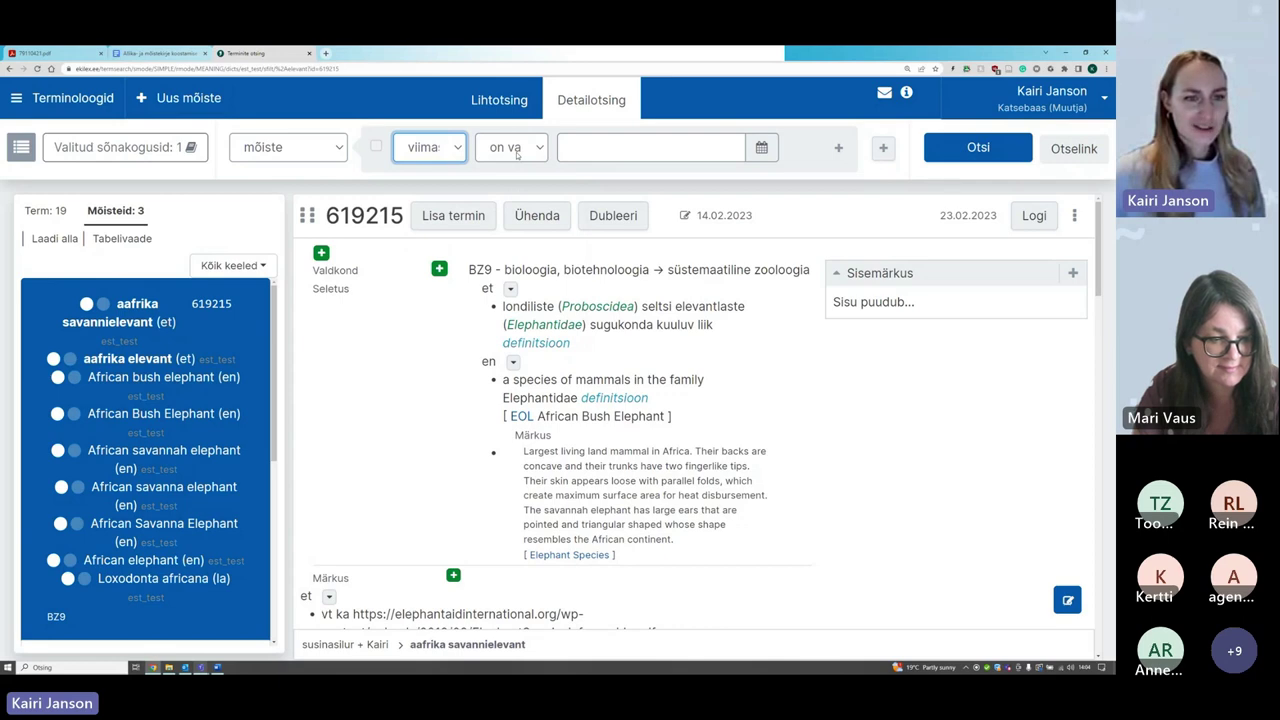
click(517, 153)
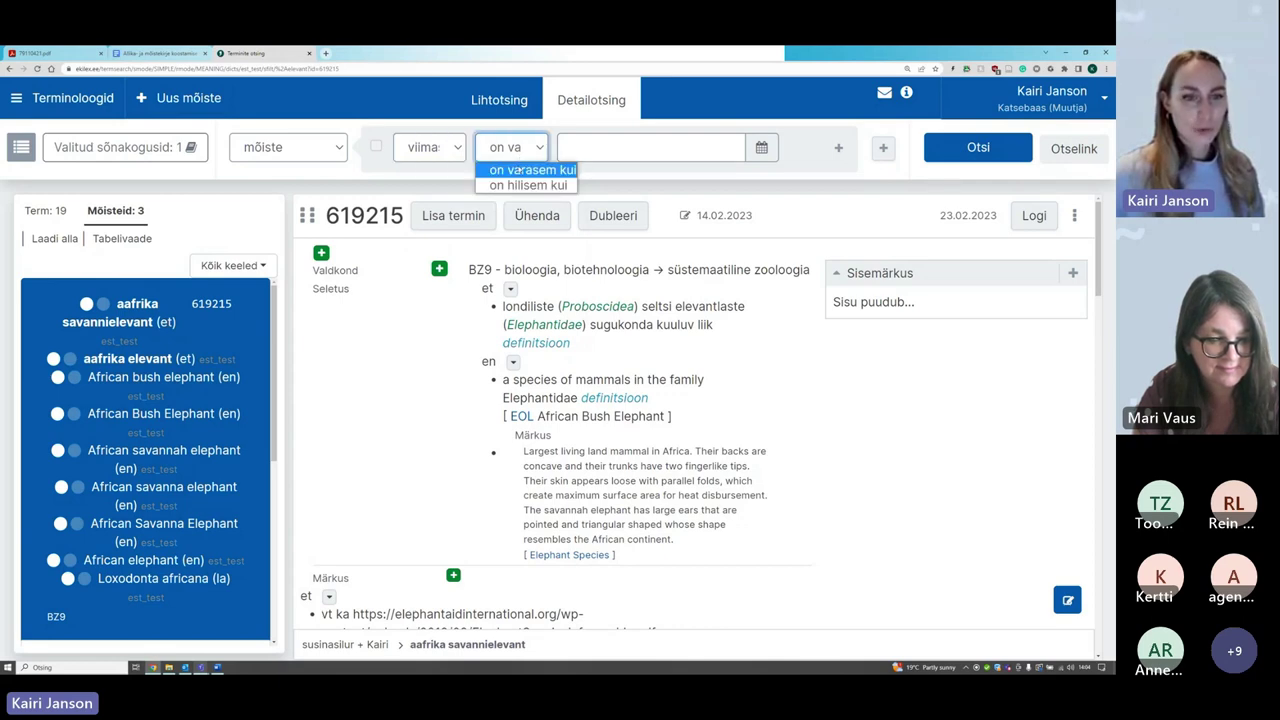
click(531, 170)
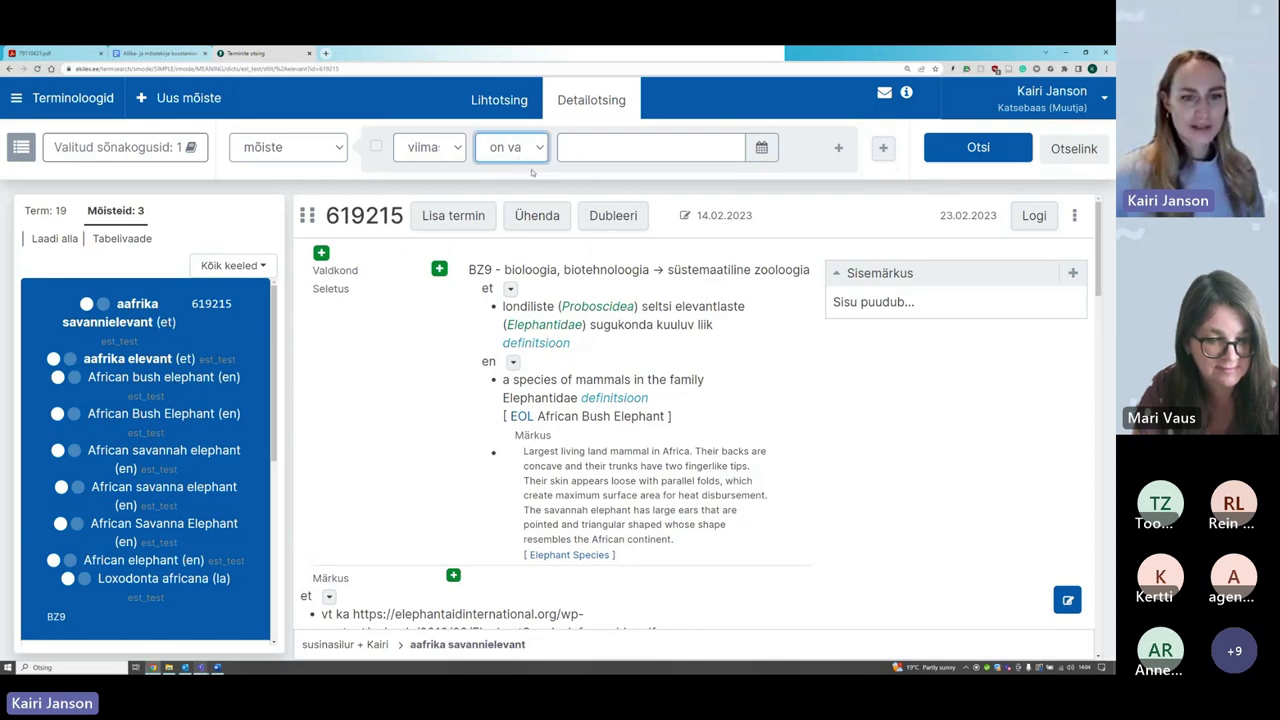
click(770, 150)
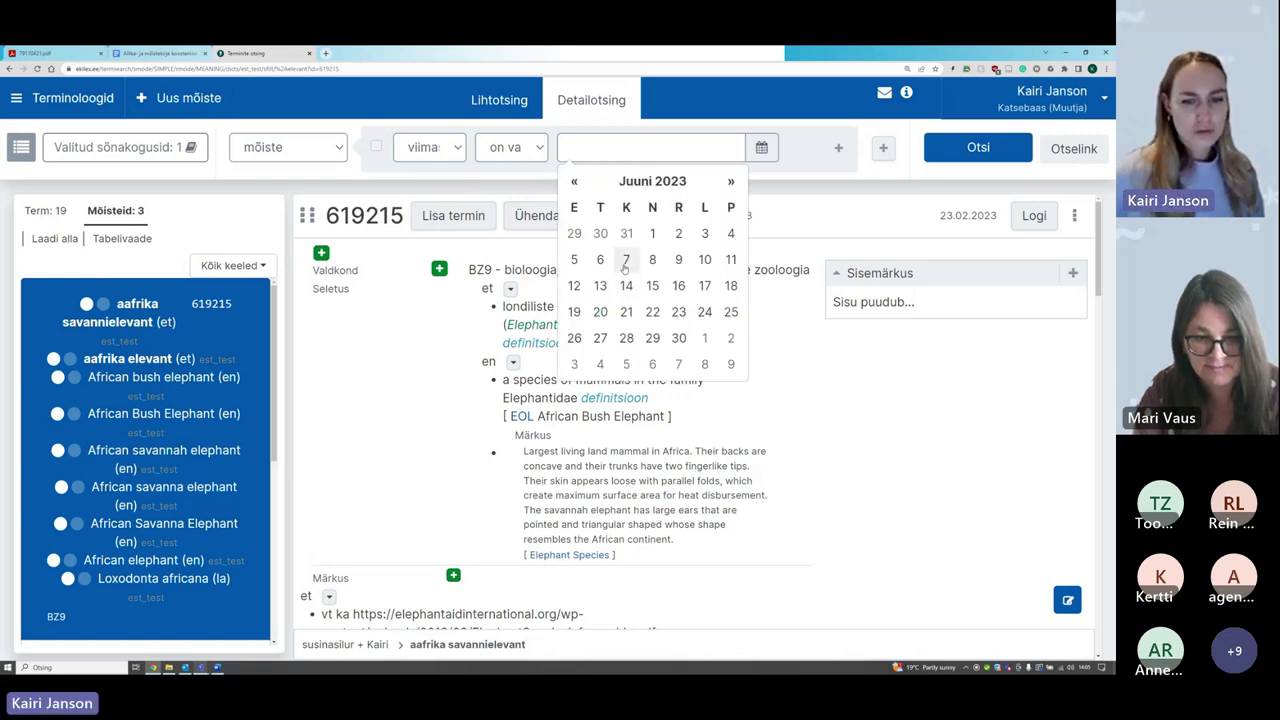
click(679, 338)
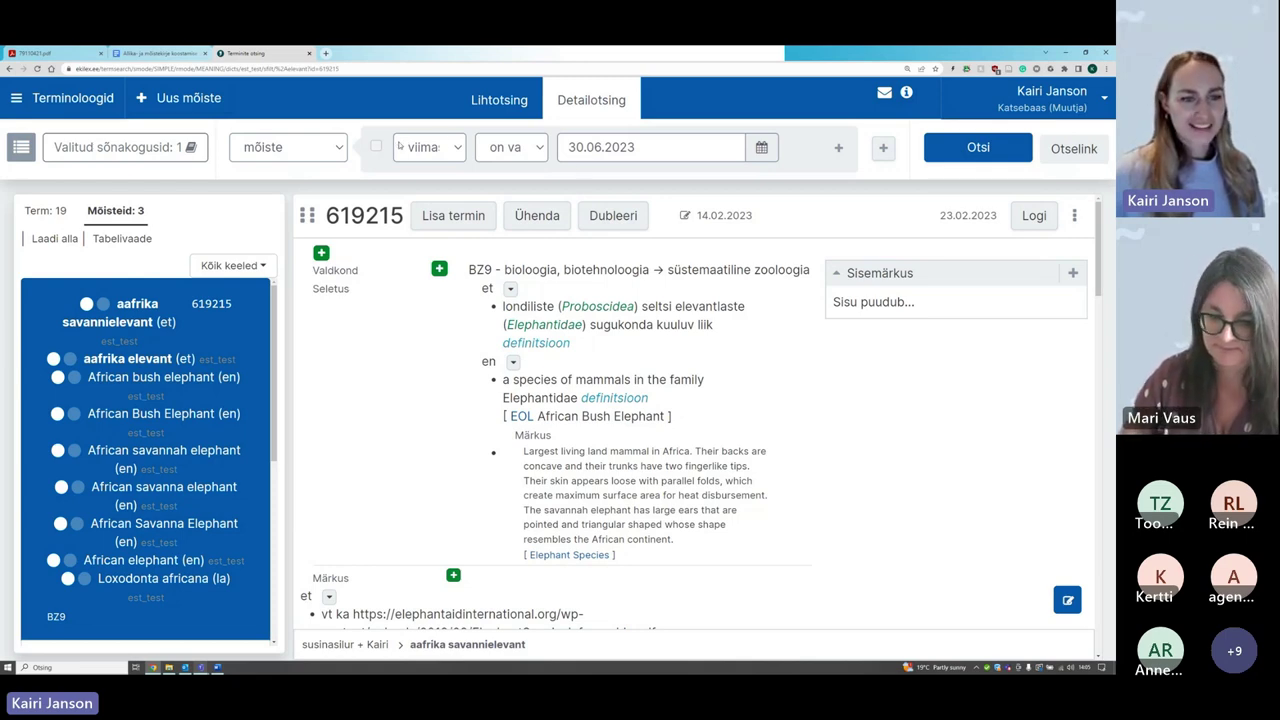
click(952, 152)
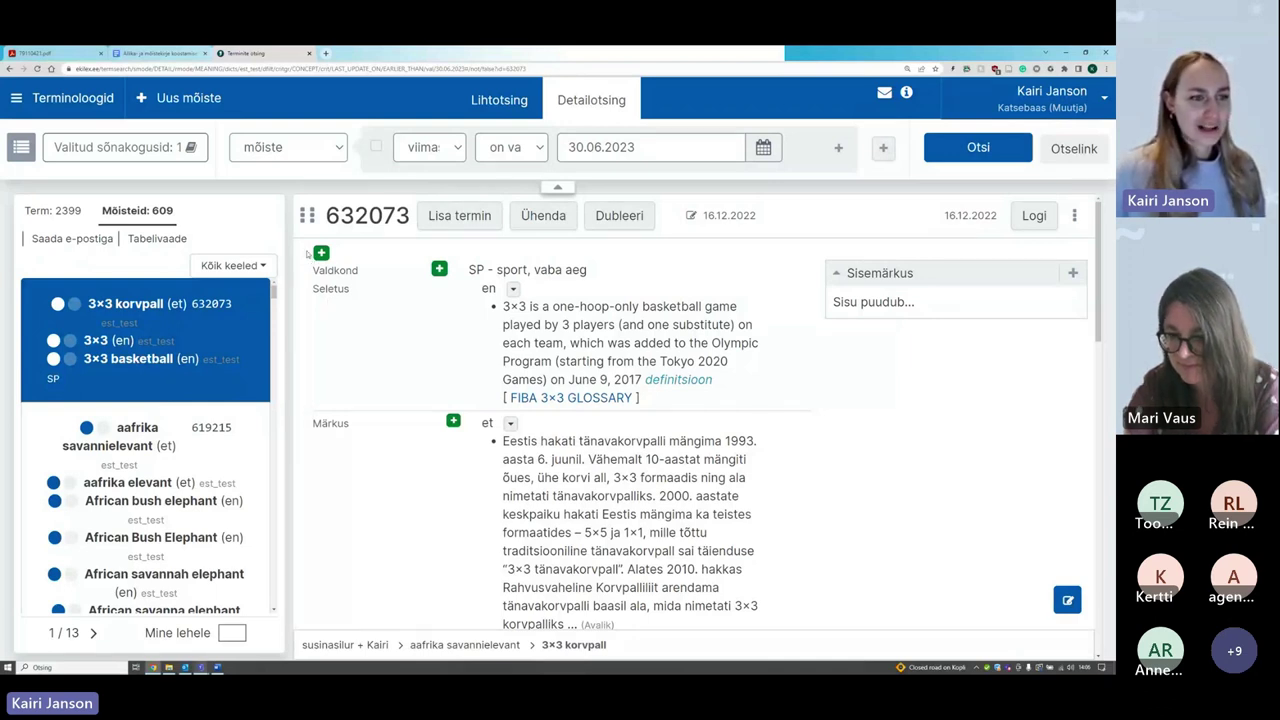
Step: Change the detailed search criterion to silt, matching by väärtus with the condition on
click(306, 156)
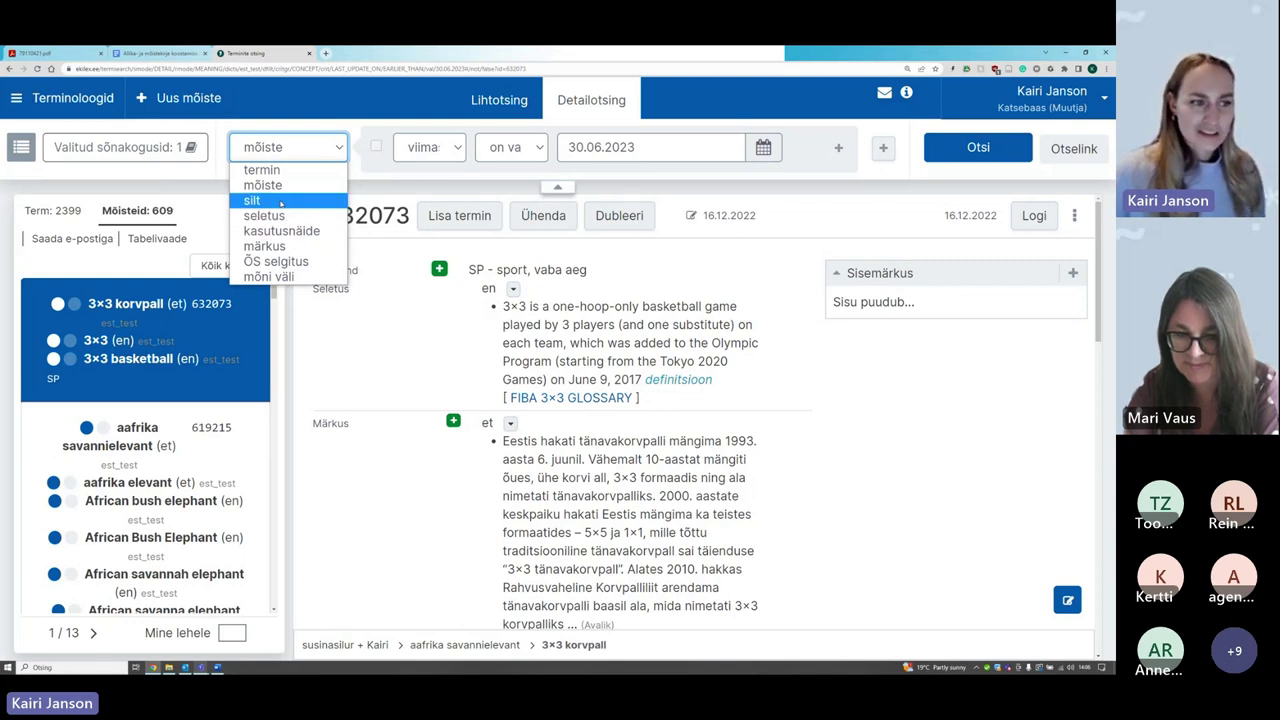
click(287, 145)
click(287, 145)
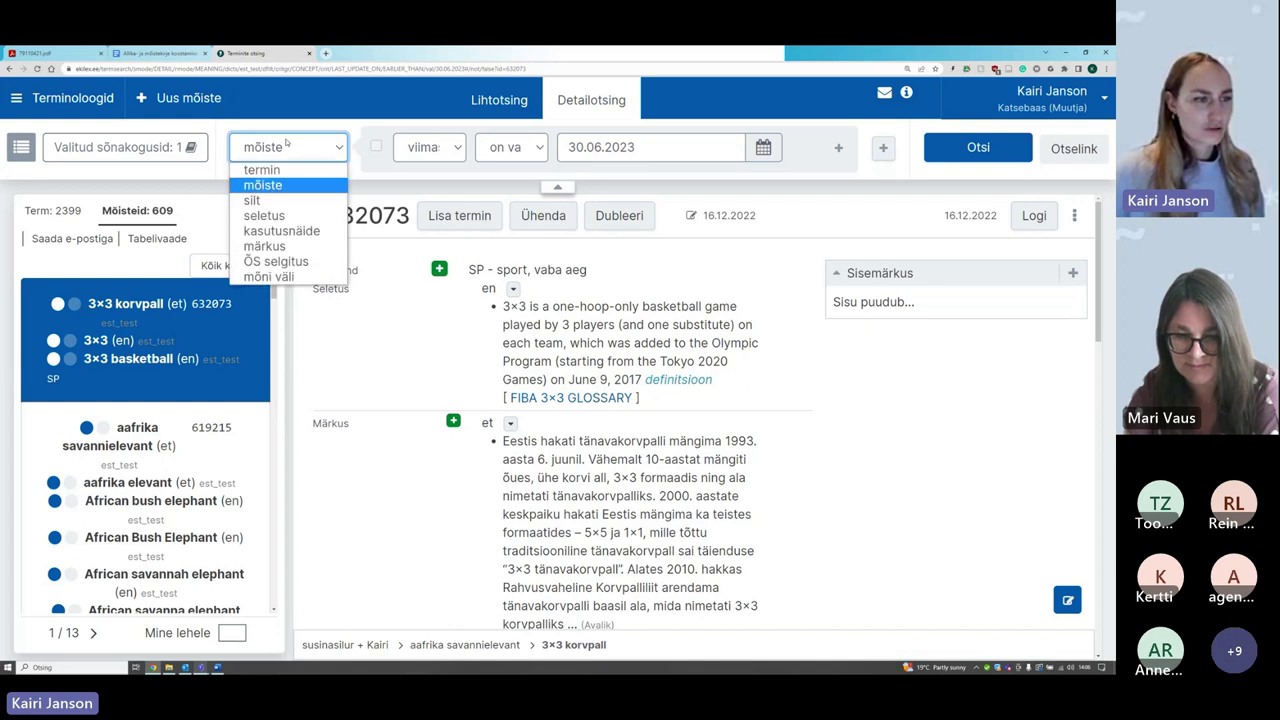
click(266, 200)
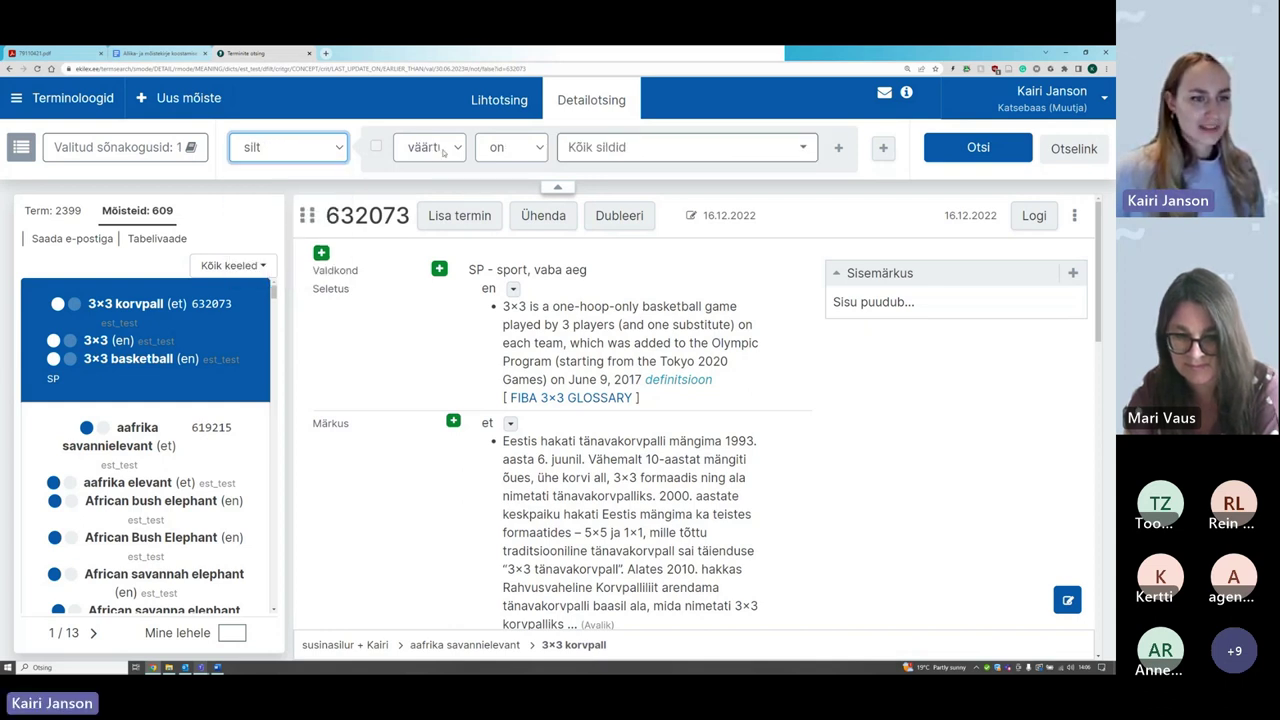
click(443, 151)
click(472, 166)
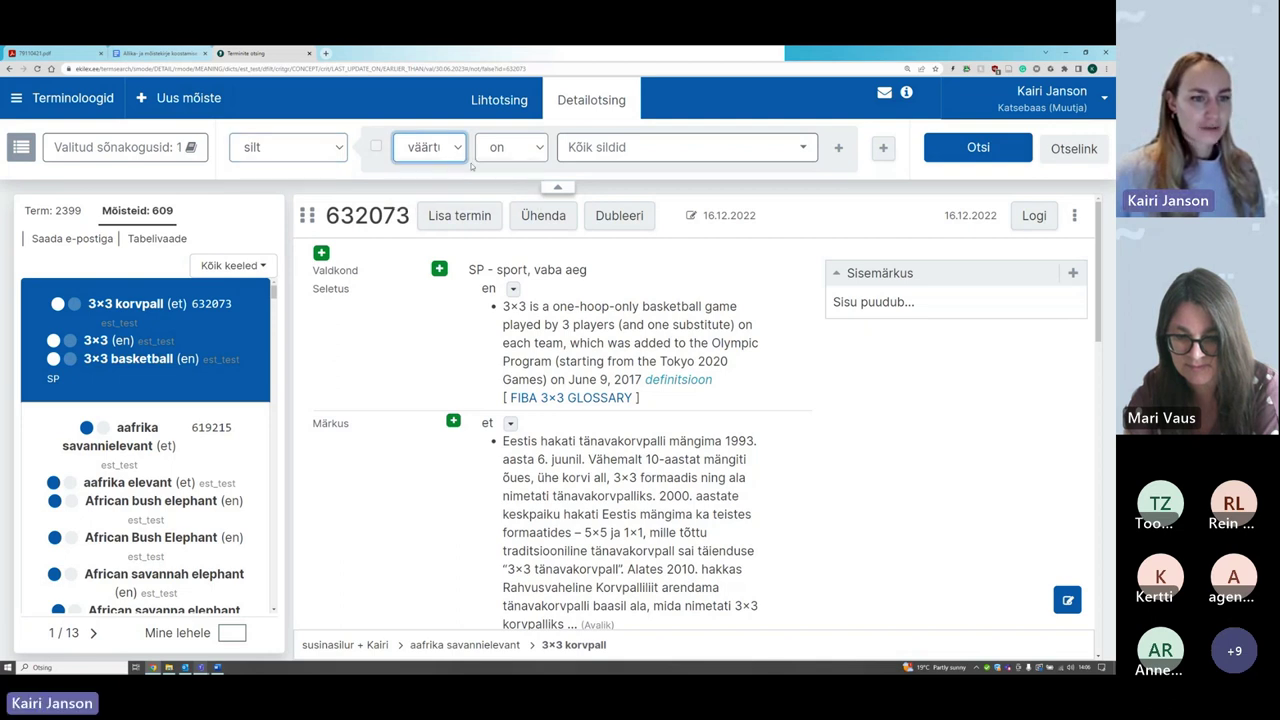
click(510, 147)
click(497, 168)
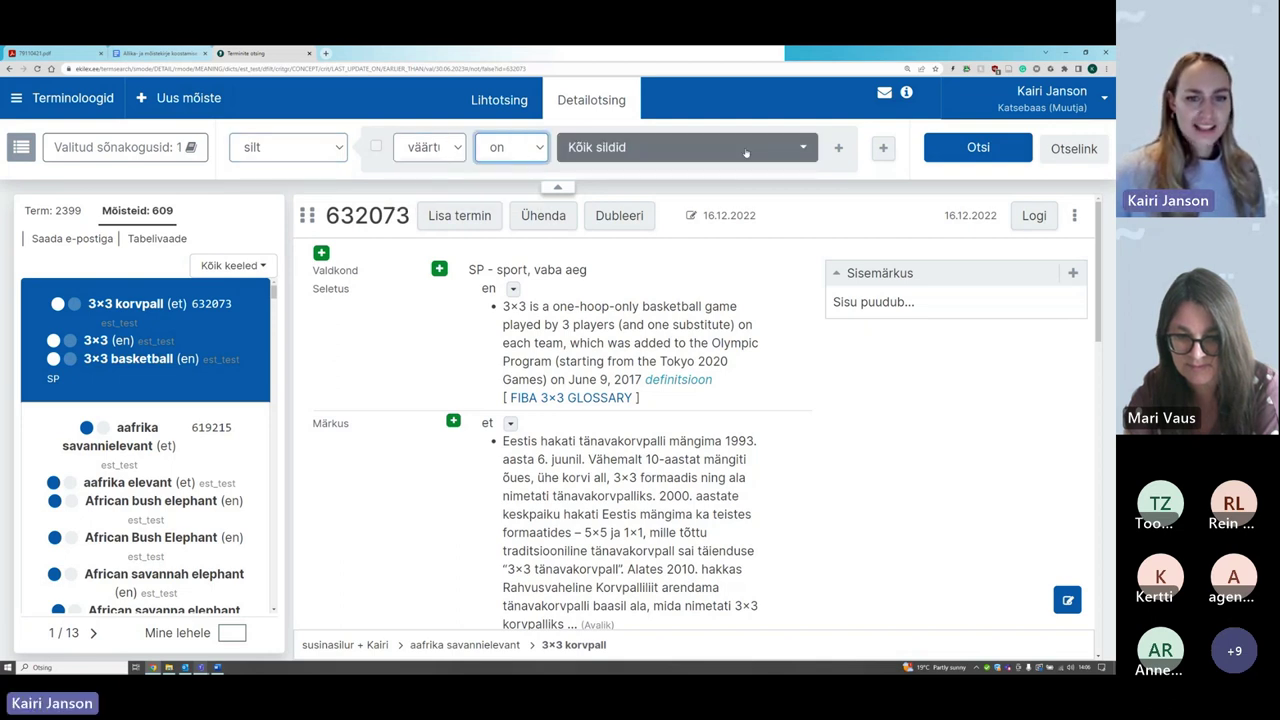
Step: Choose töös as the silt value and run the detailed search
click(745, 150)
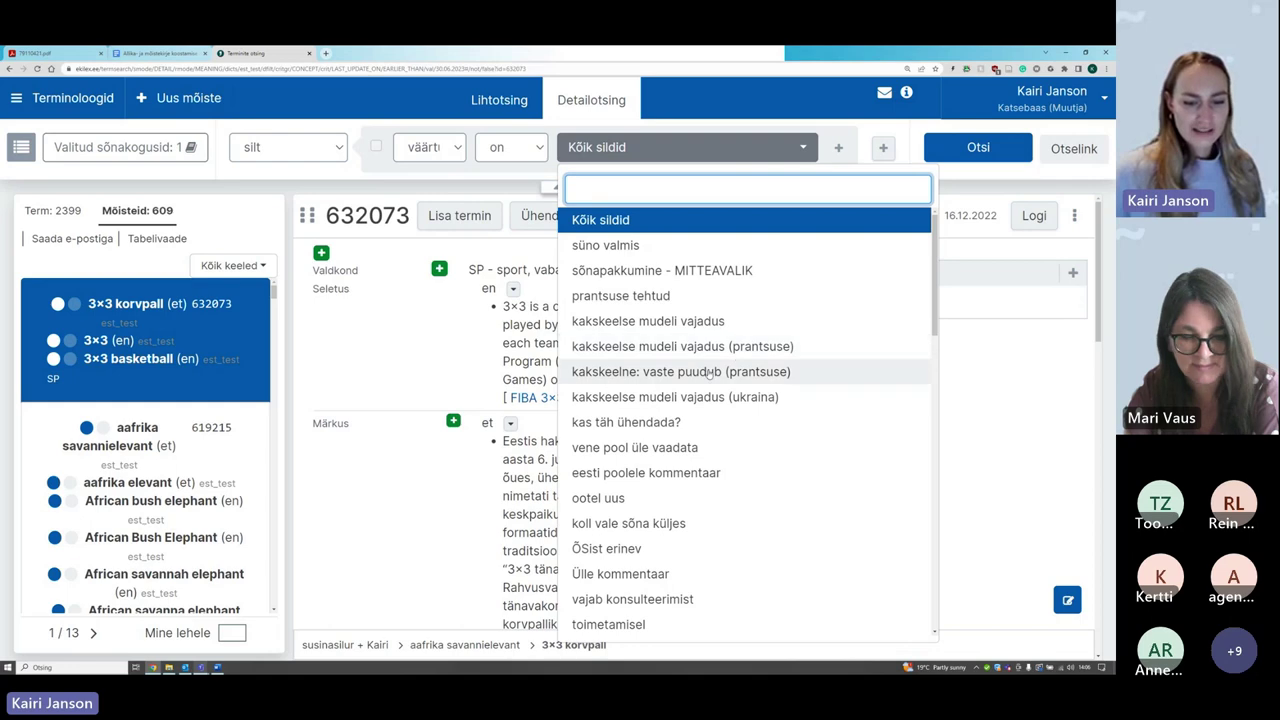
scroll(709, 372, down, 1)
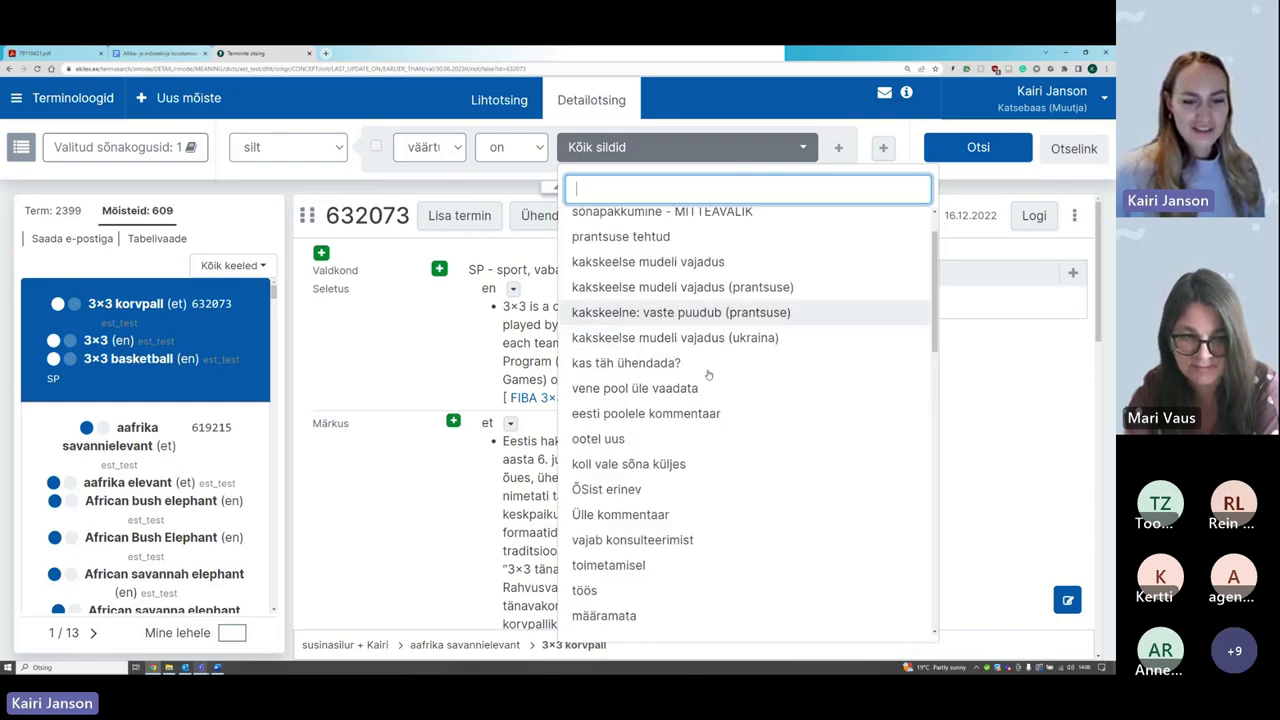
scroll(708, 374, down, 3)
scroll(708, 374, down, 2)
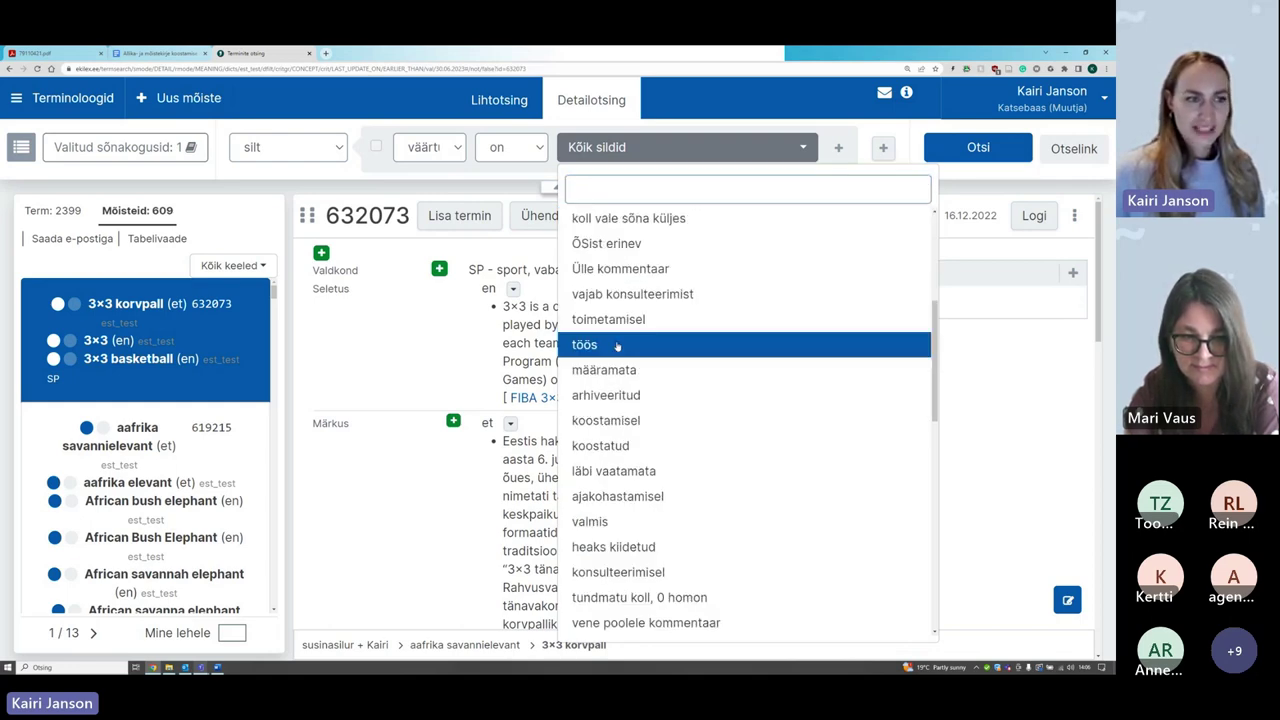
click(705, 343)
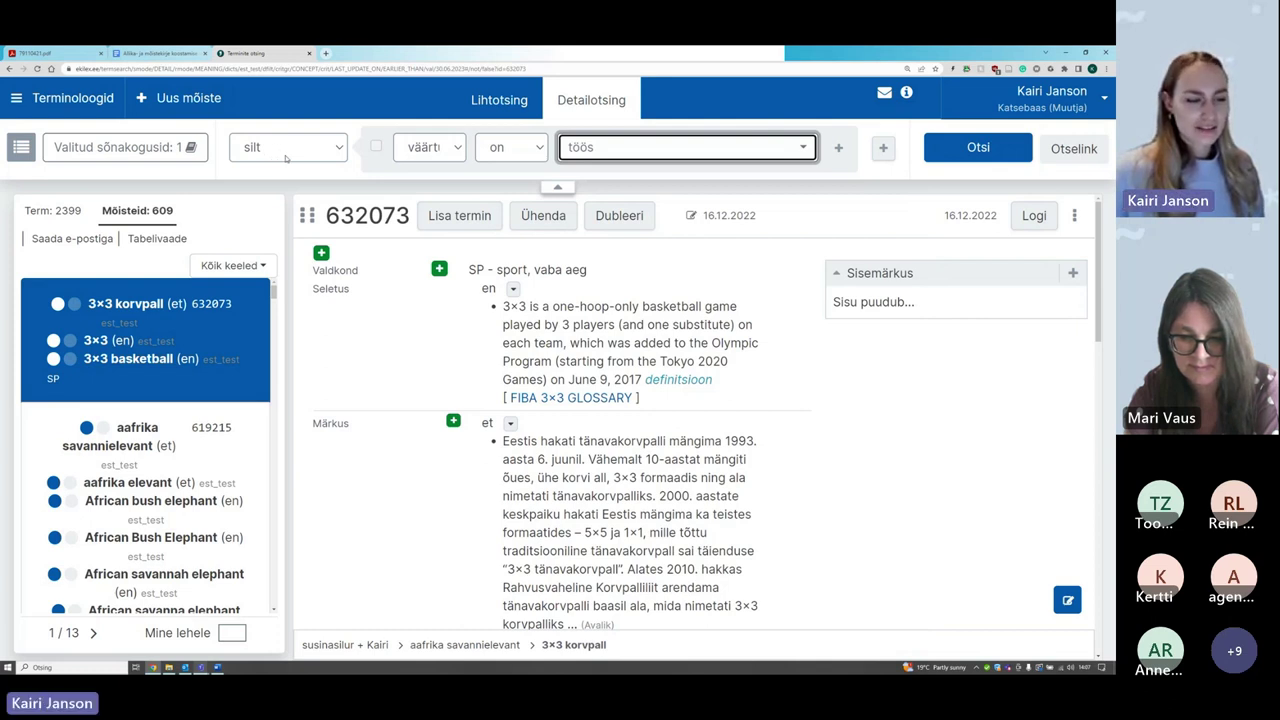
click(985, 150)
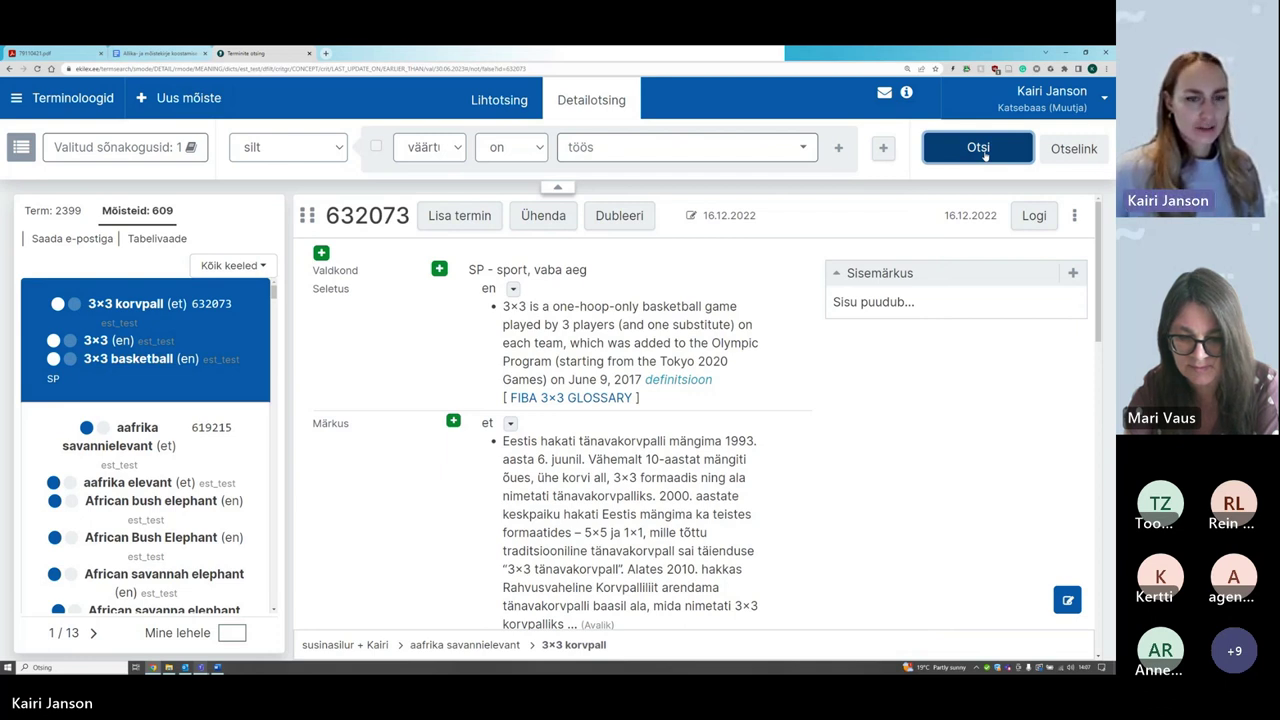
Step: Run the detailed search for entries whose silt väärtus on töös
click(985, 150)
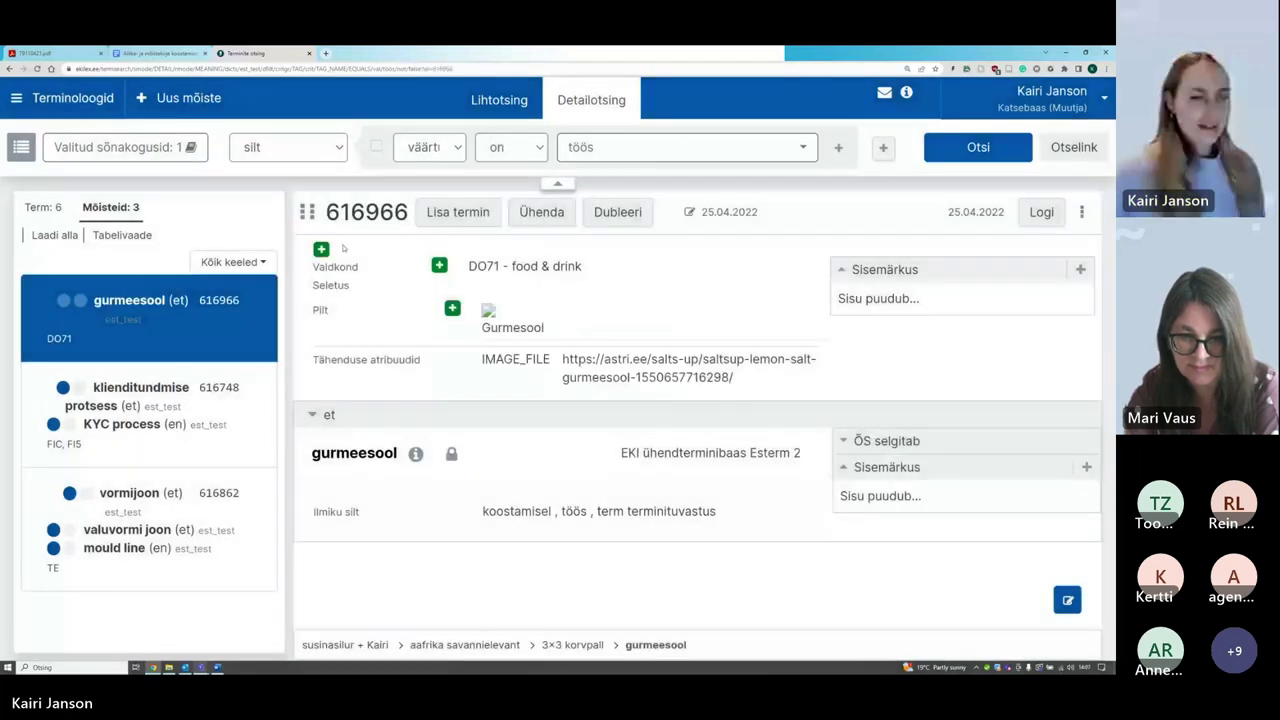
Step: Change the detailed search criterion to termin, matching by looja/muutja with the condition on
click(285, 149)
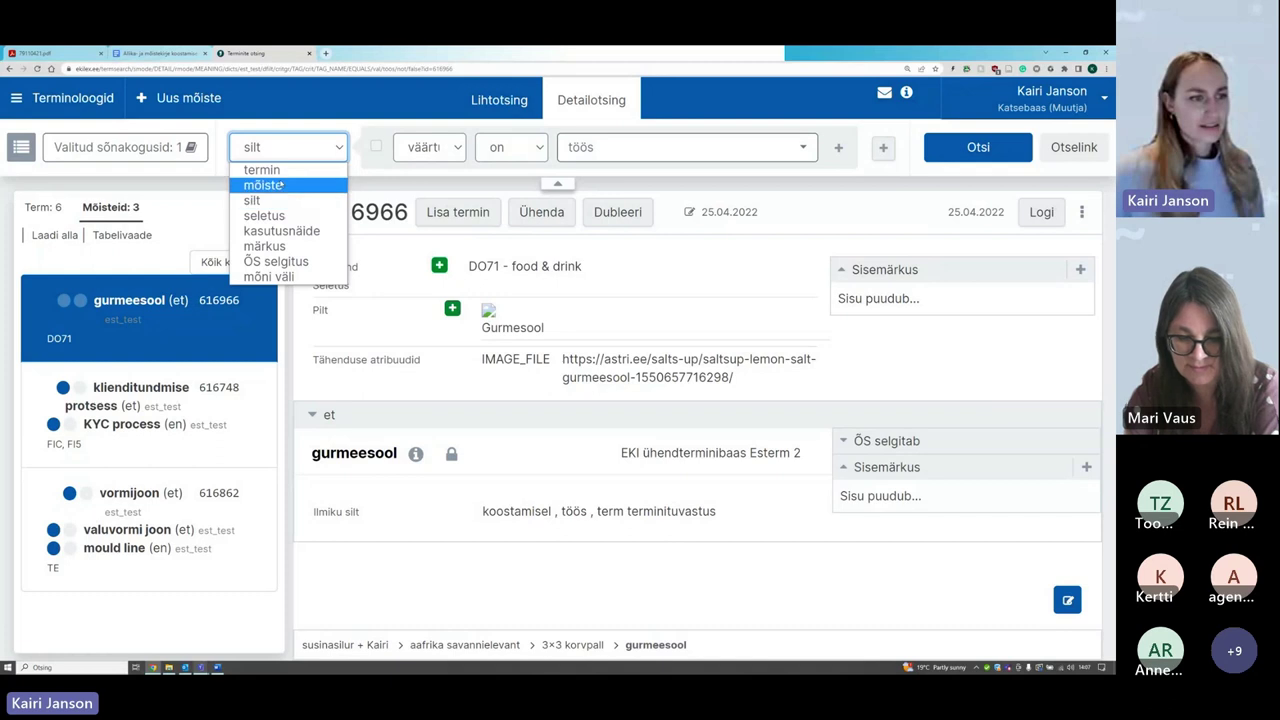
click(262, 170)
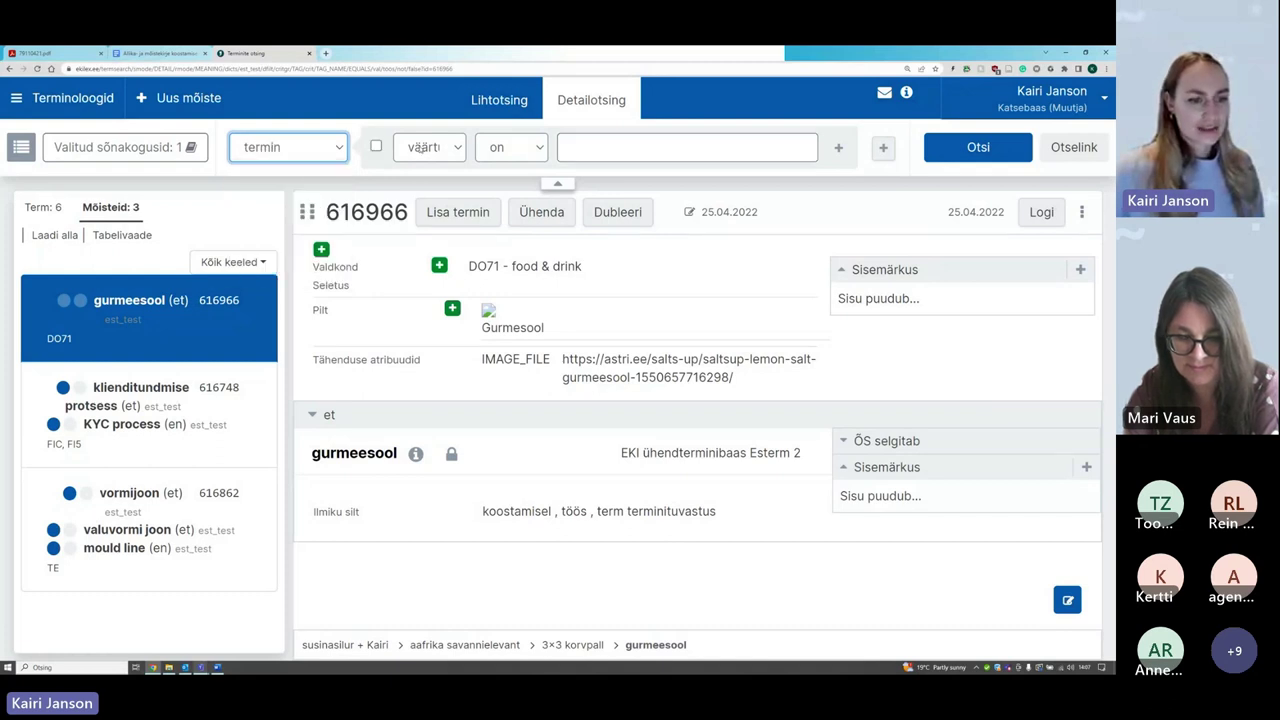
click(429, 147)
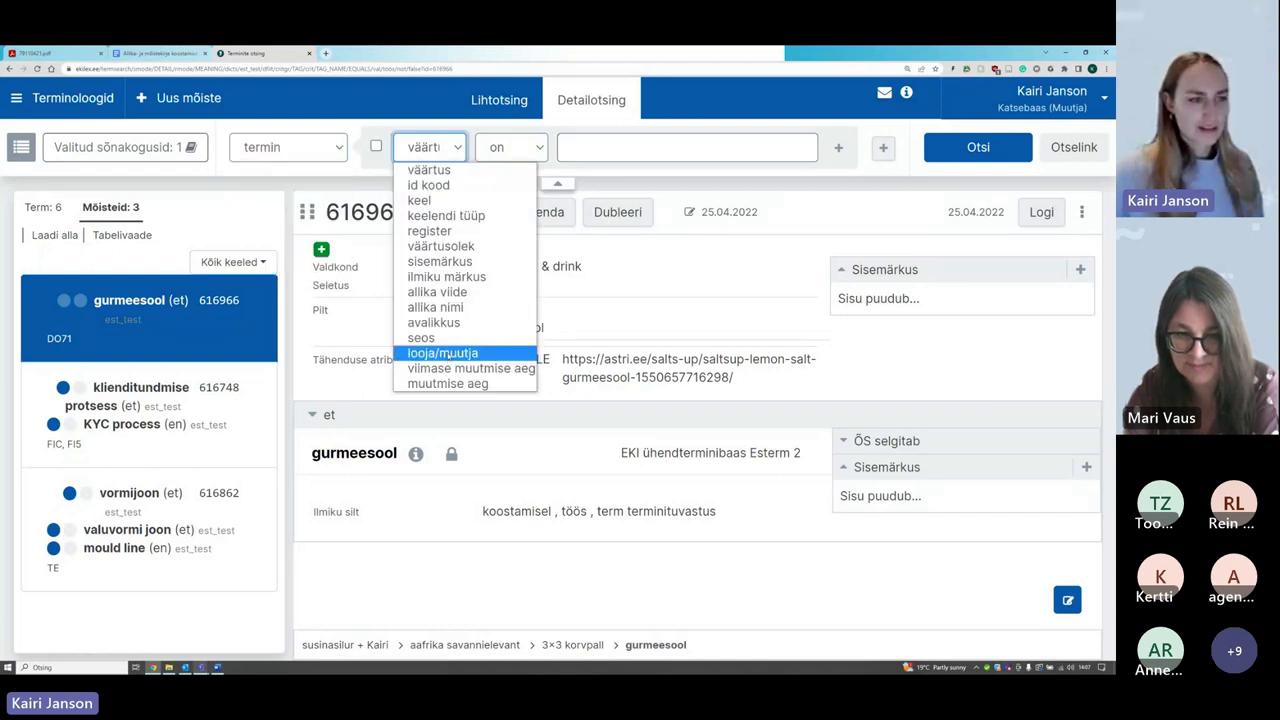
click(449, 354)
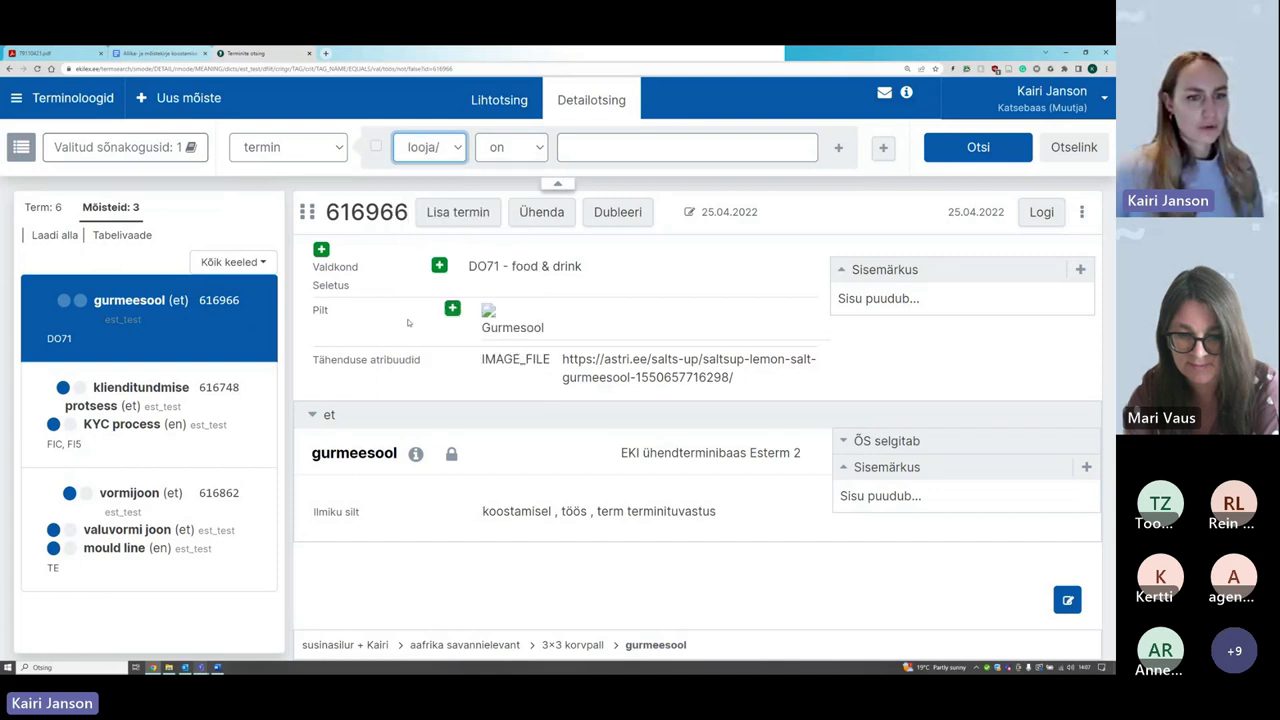
click(509, 148)
click(594, 152)
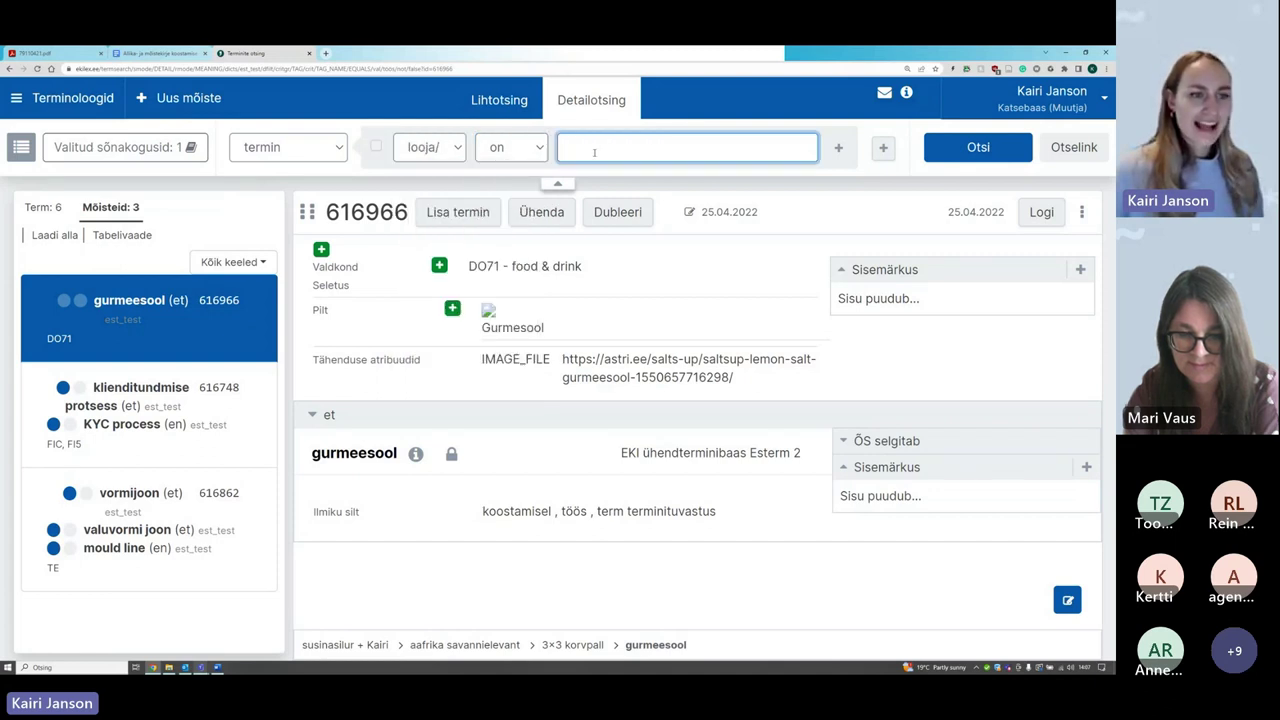